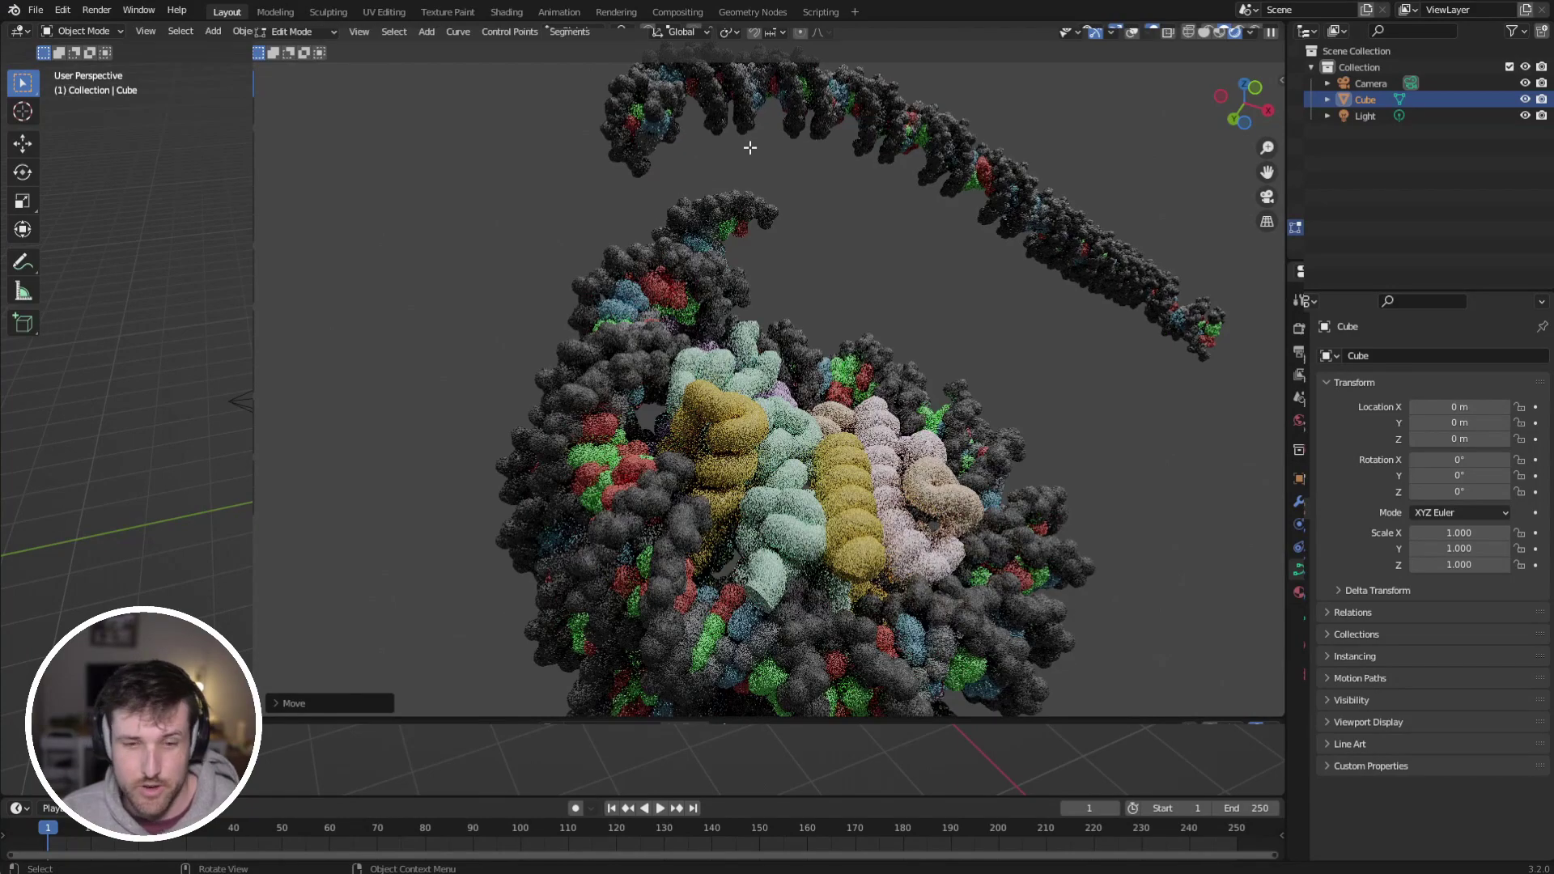
Step: Reposition the DNA curve's control point several times to bend the strand above the protein core
key(g)
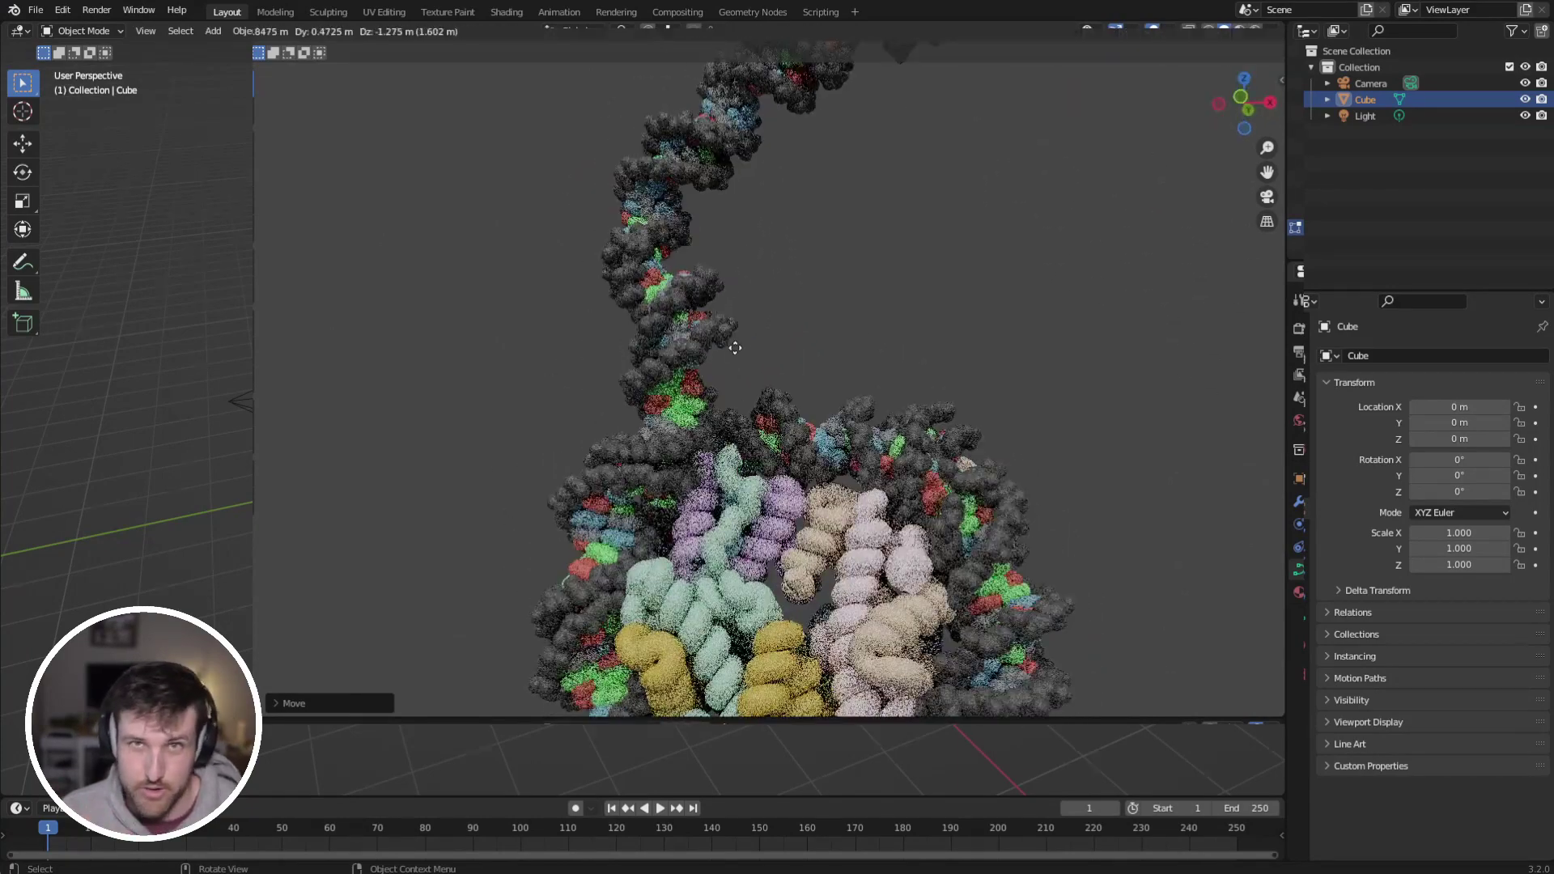
click(735, 348)
middle_drag(734, 348, 787, 344)
scroll(787, 344, down, 2)
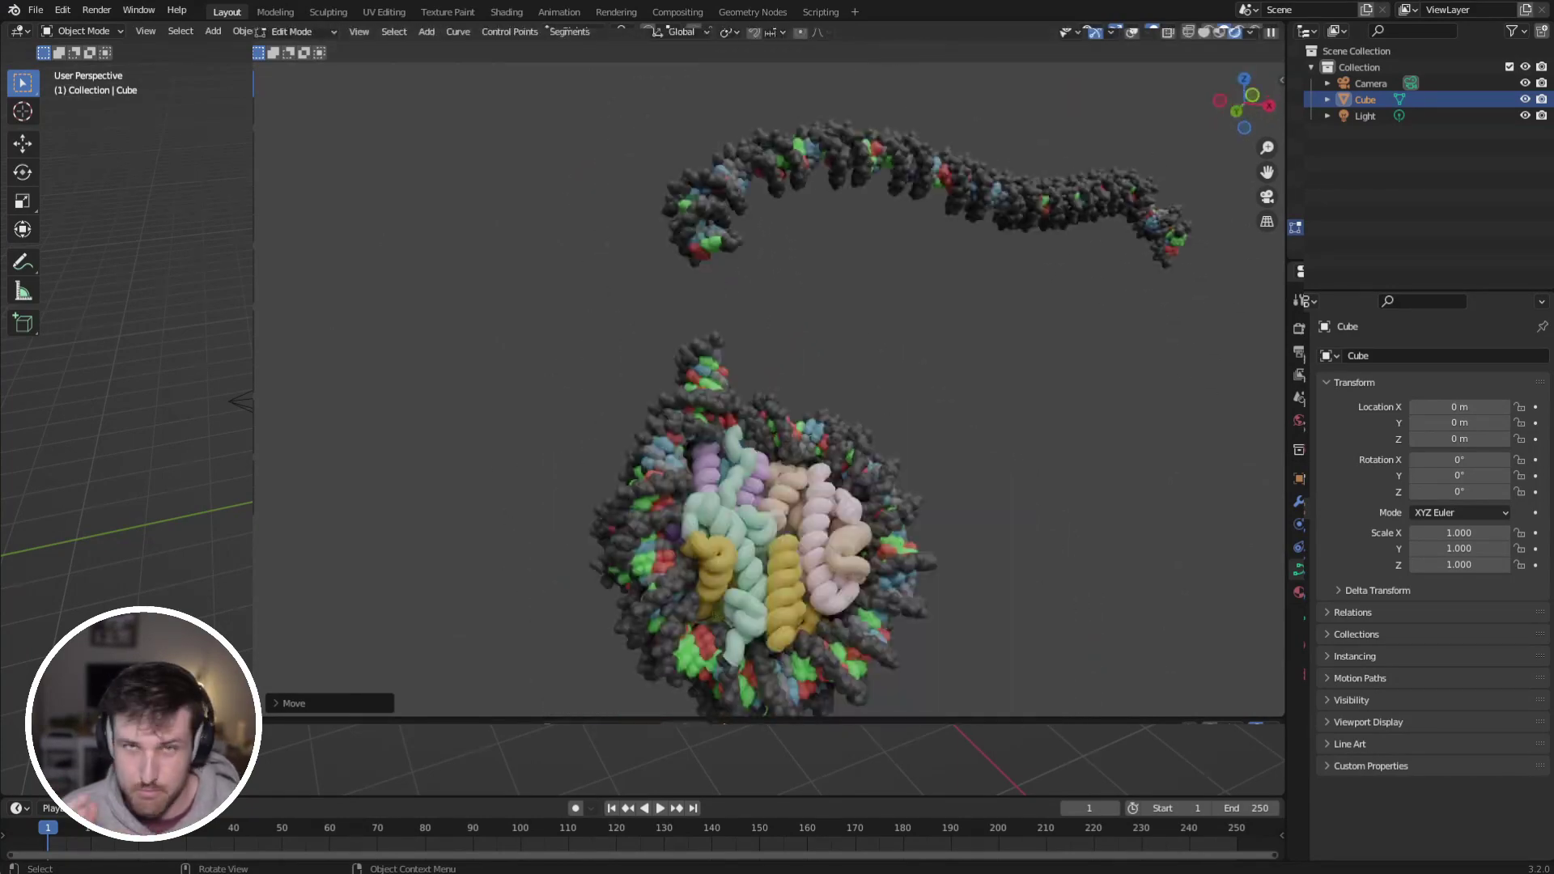
key(g)
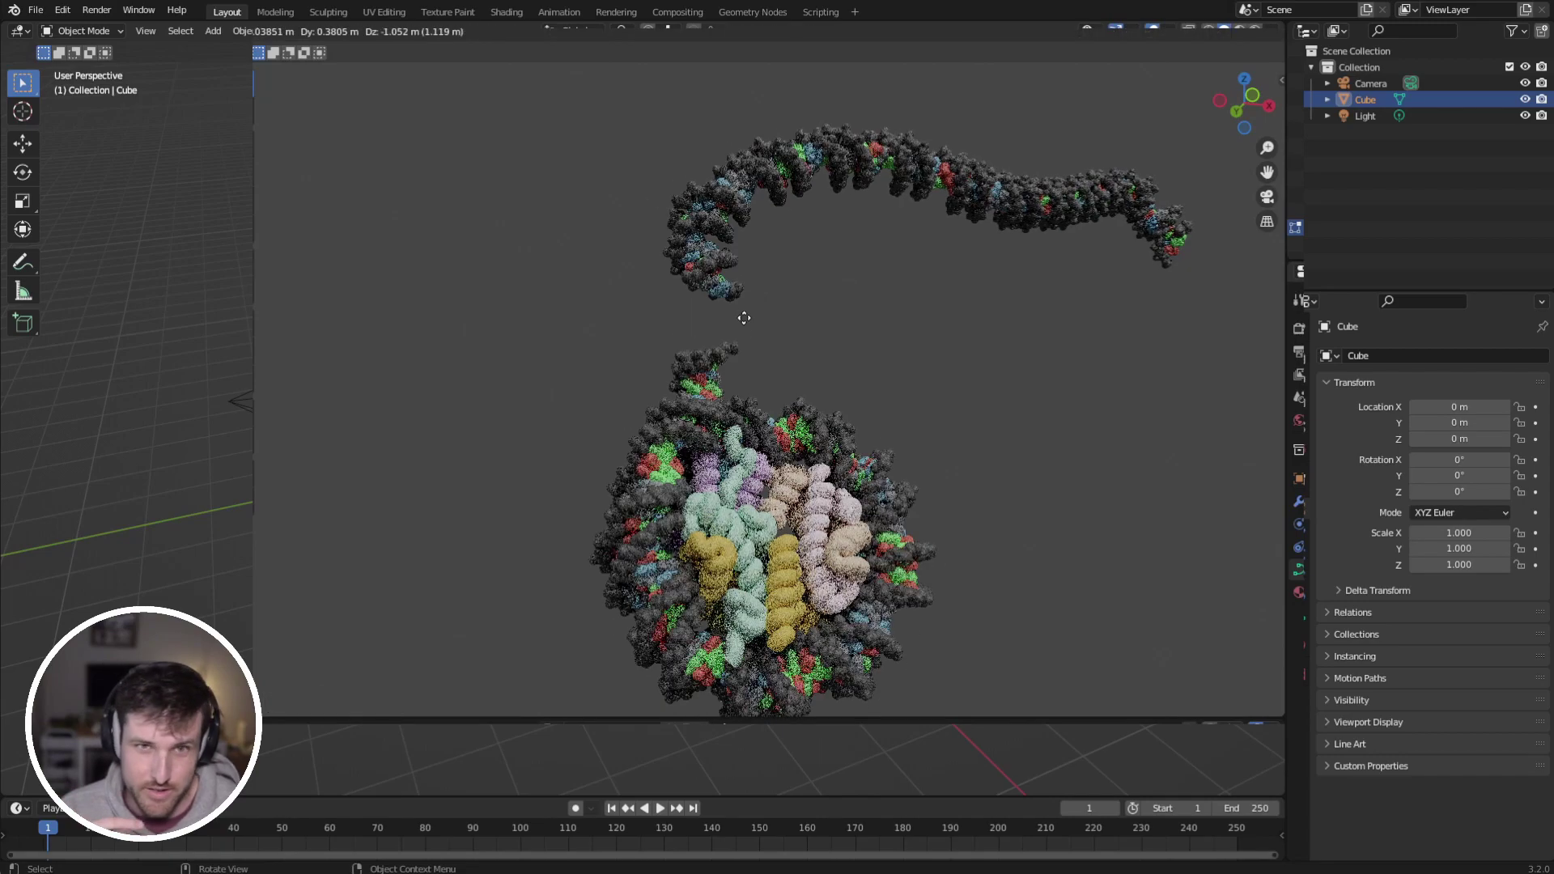
click(786, 346)
middle_drag(789, 346, 784, 334)
scroll(784, 333, up, 2)
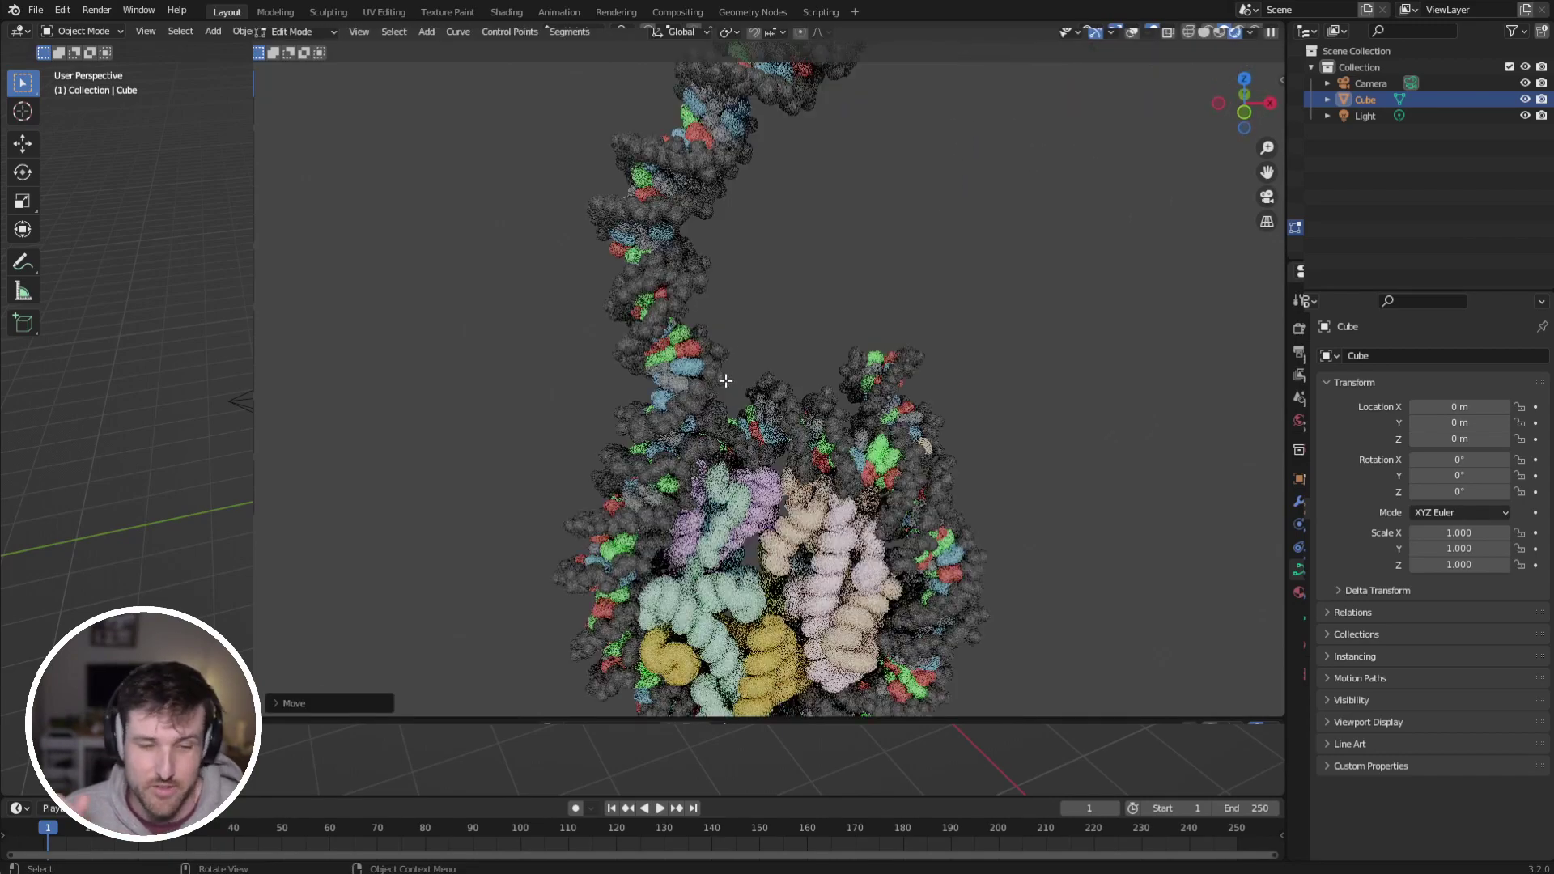
key(g)
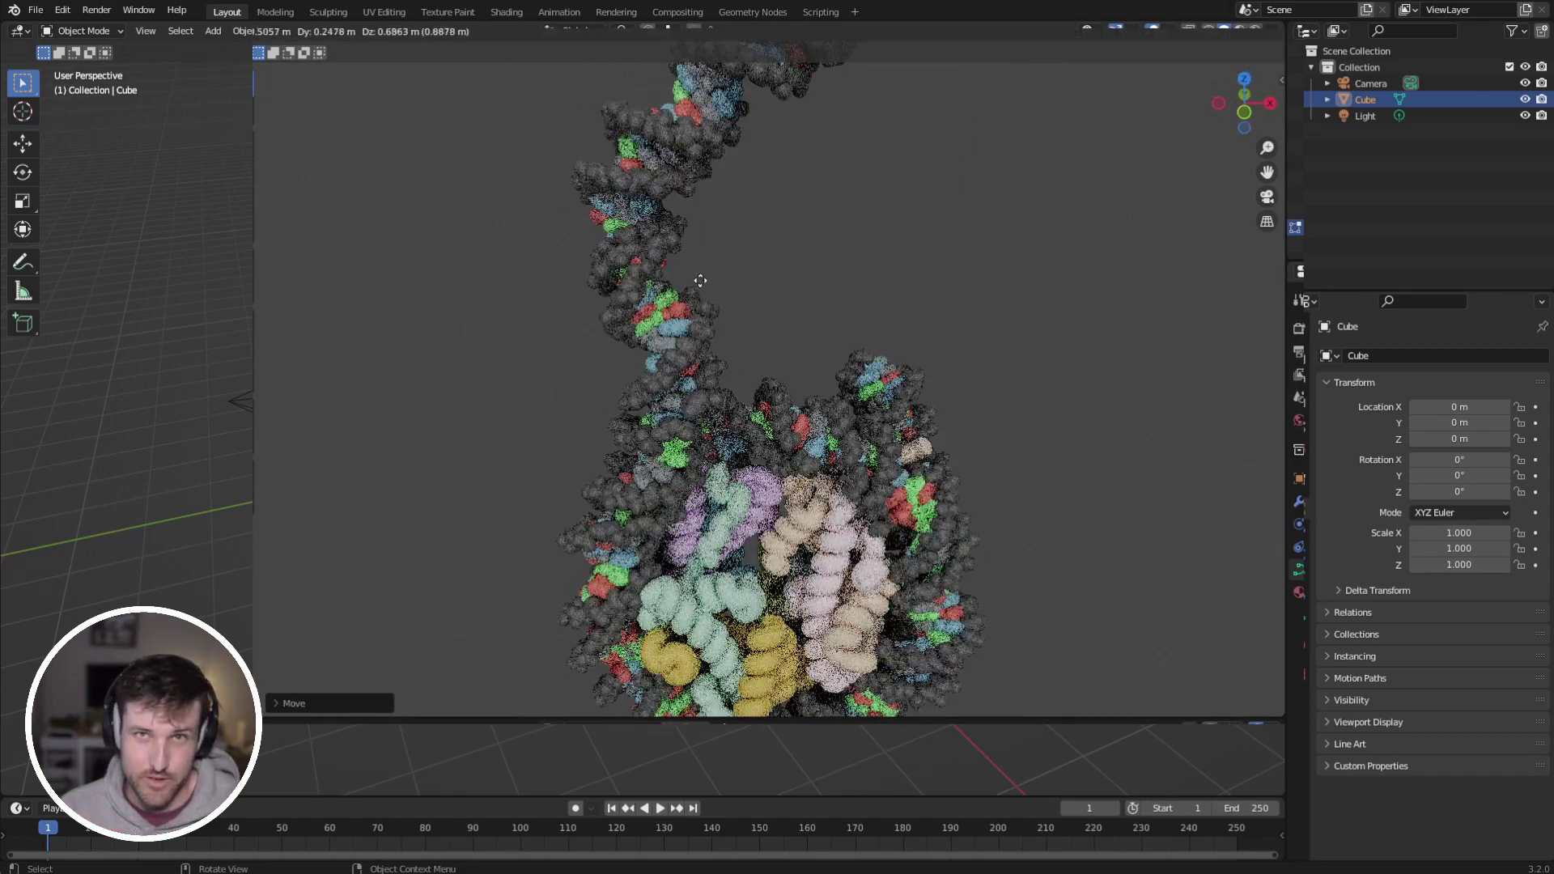
click(712, 300)
middle_drag(718, 291, 789, 195)
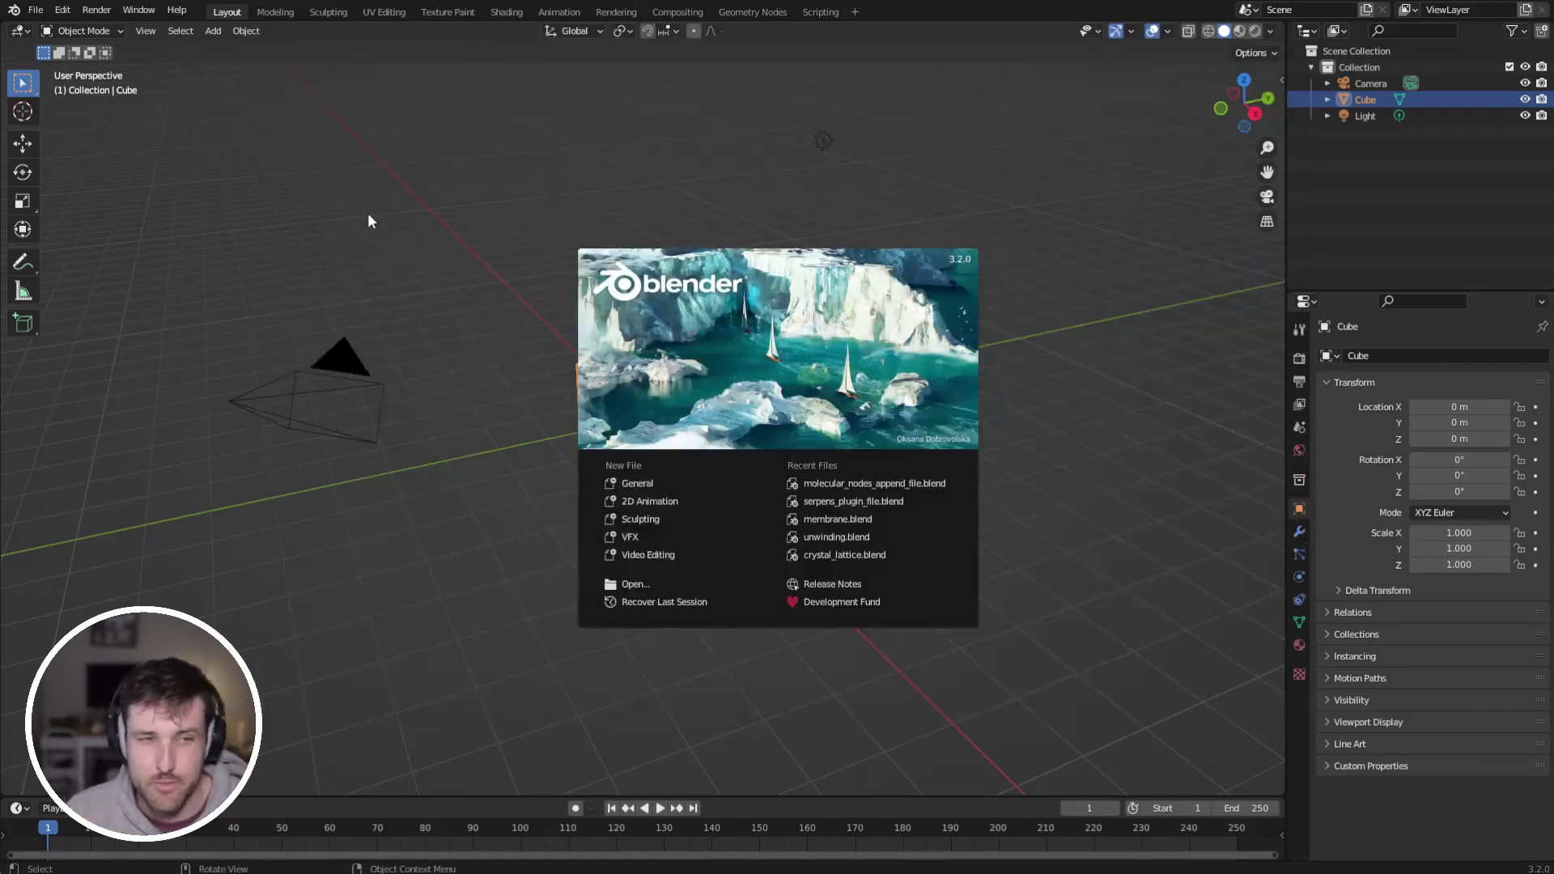
Step: Check in the preferences that the Molecular Nodes add-on is enabled and close the preferences
click(62, 11)
click(63, 11)
click(114, 255)
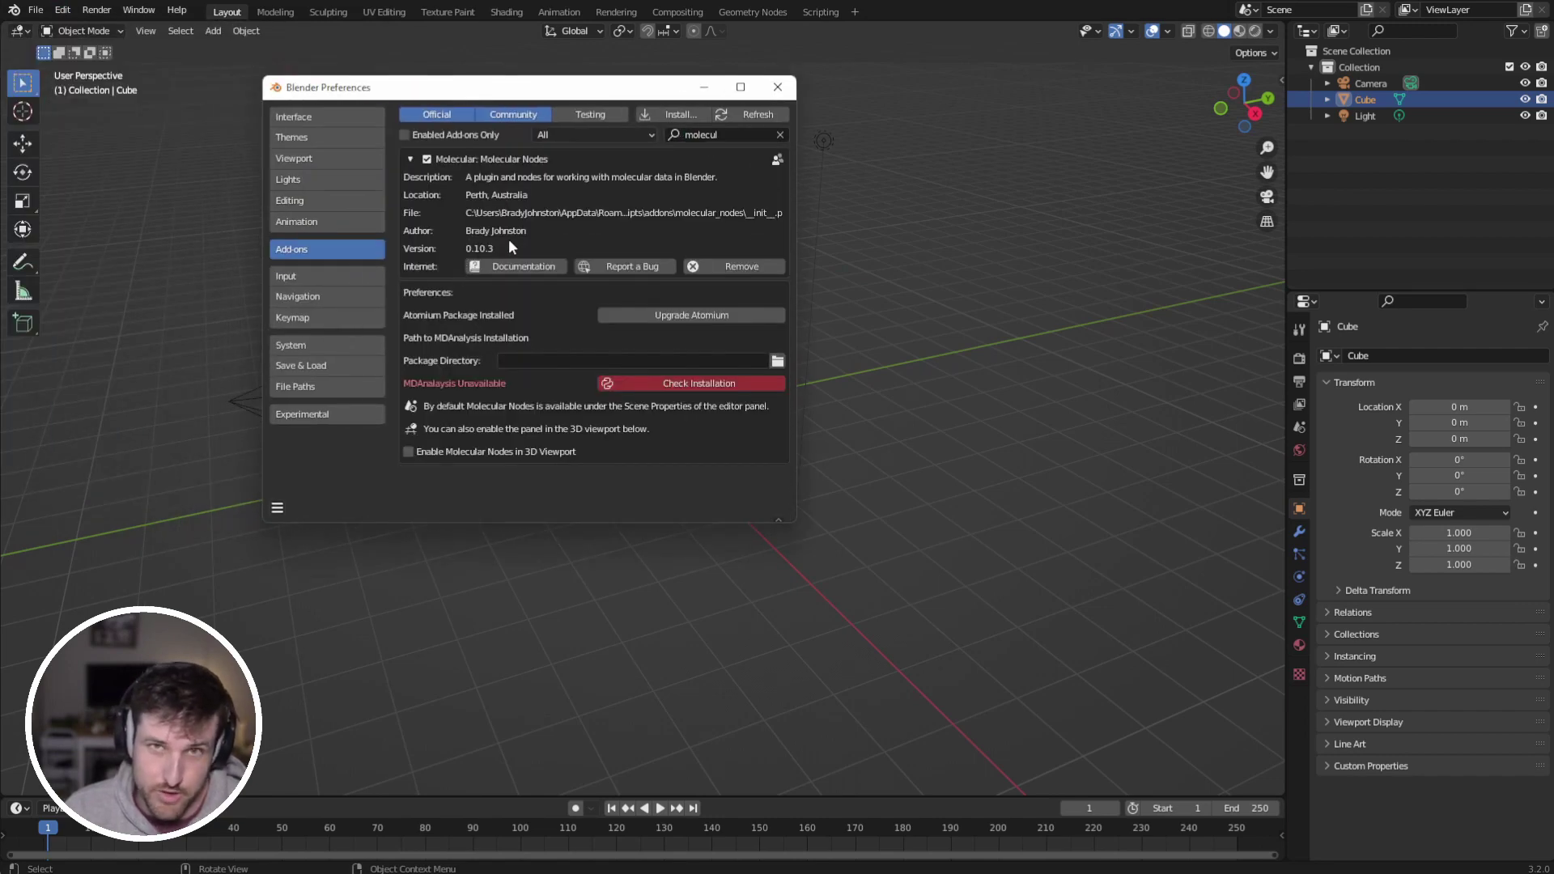
drag(568, 93, 569, 116)
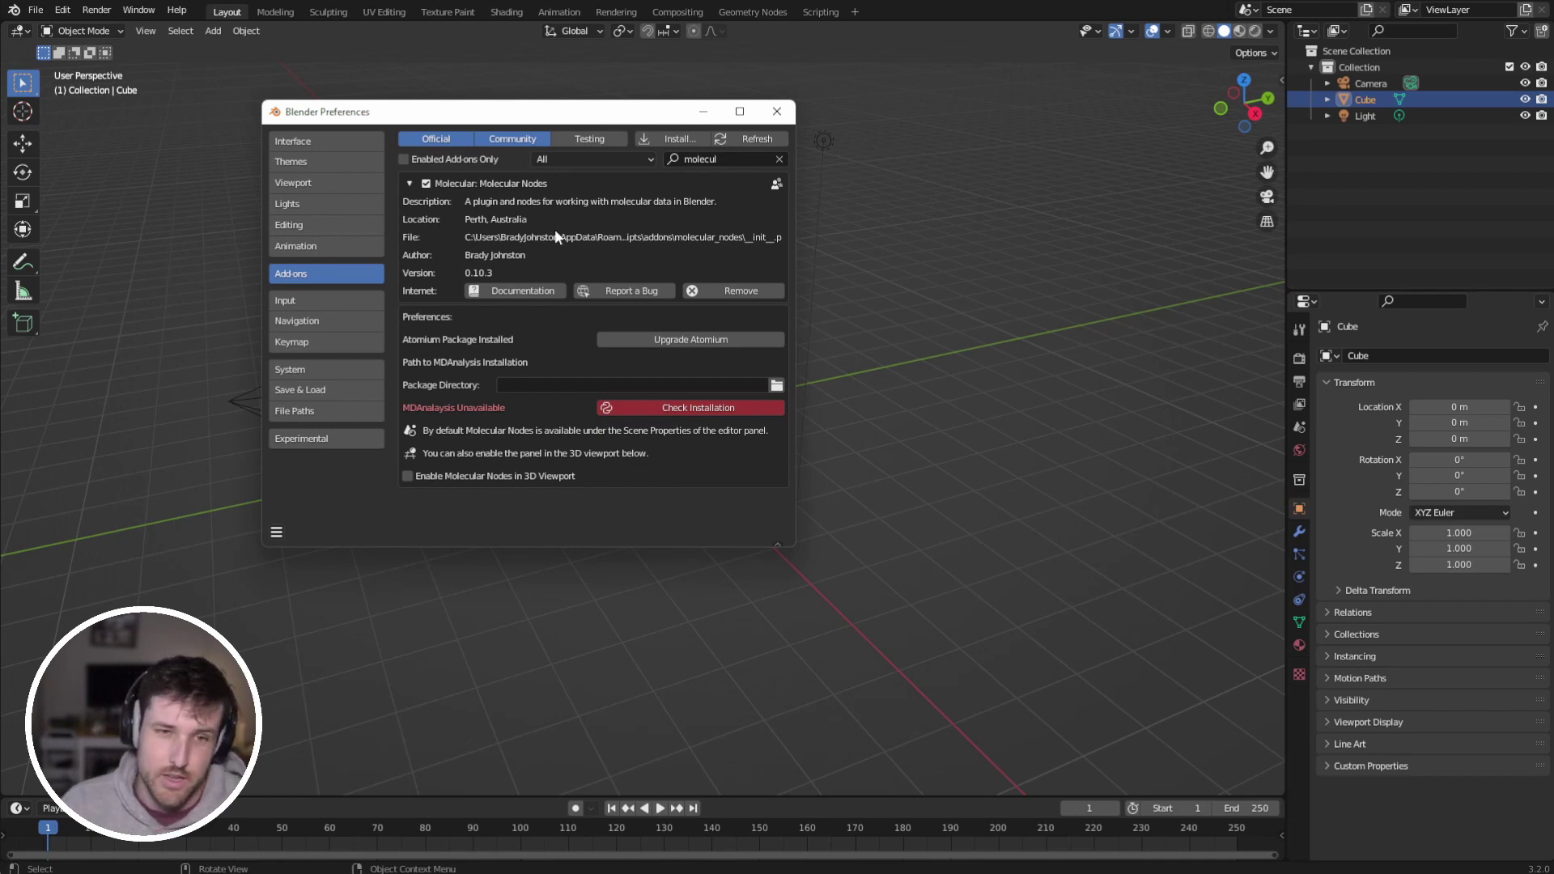
click(779, 112)
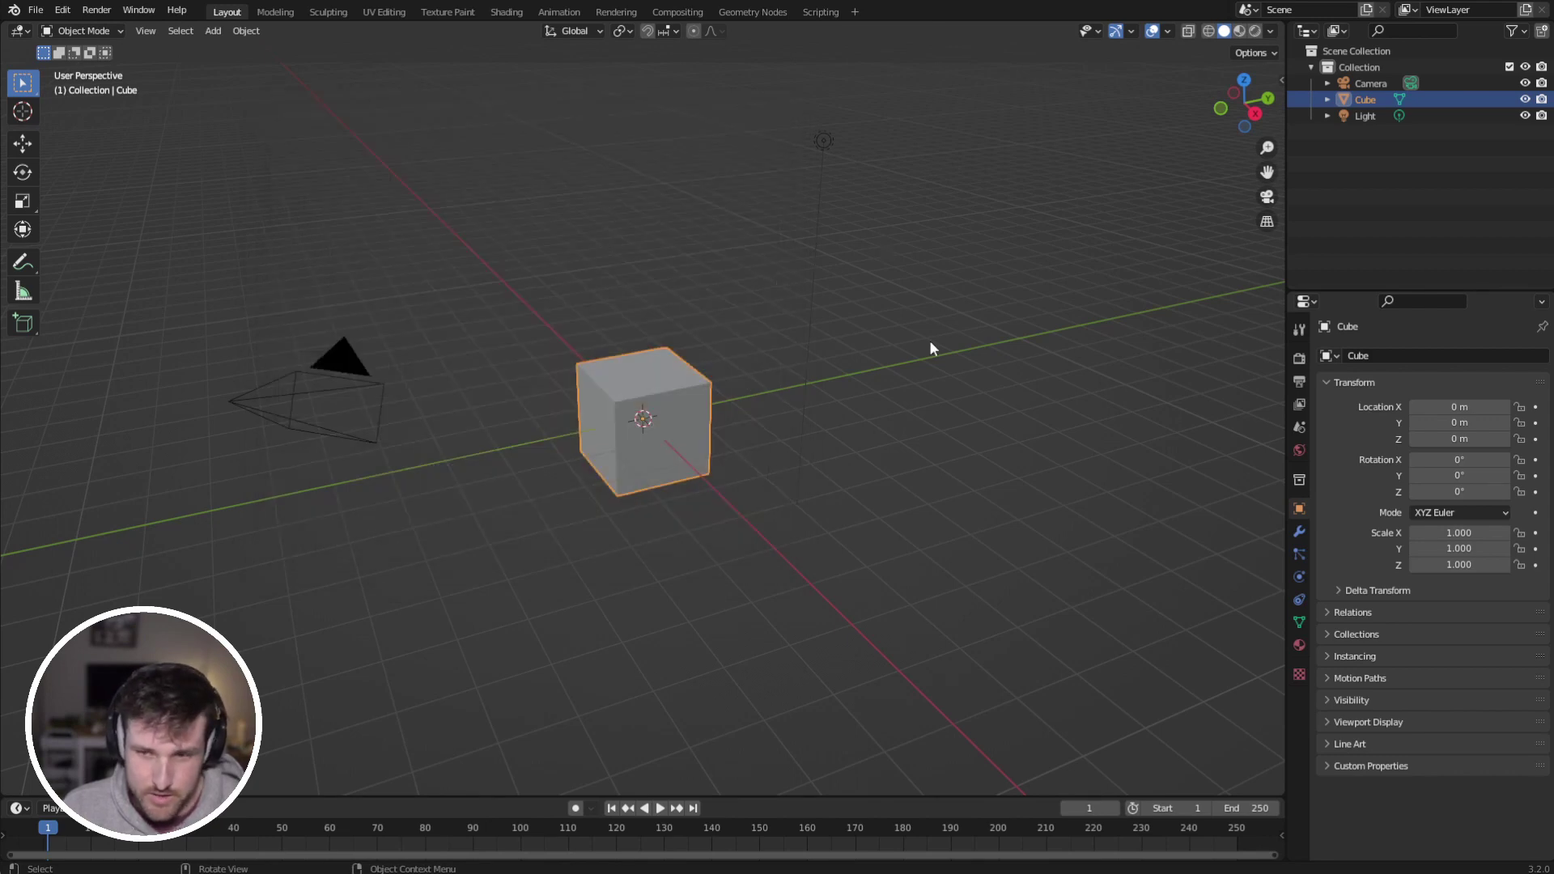
Step: Download structure 1bna from the PDB into the scene with Molecular Nodes
click(1301, 426)
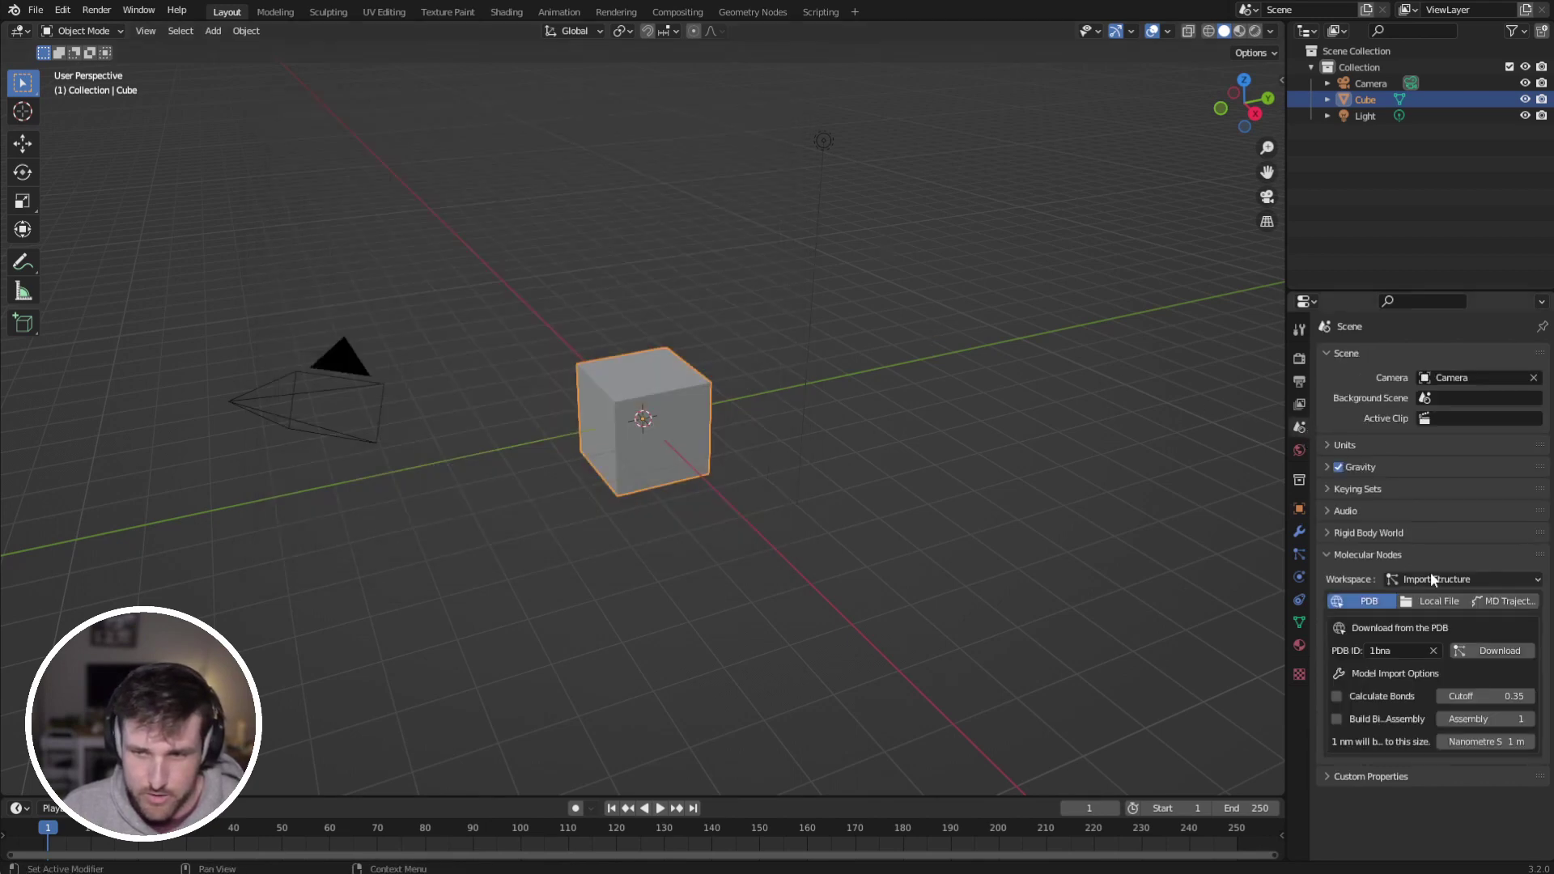
click(1497, 654)
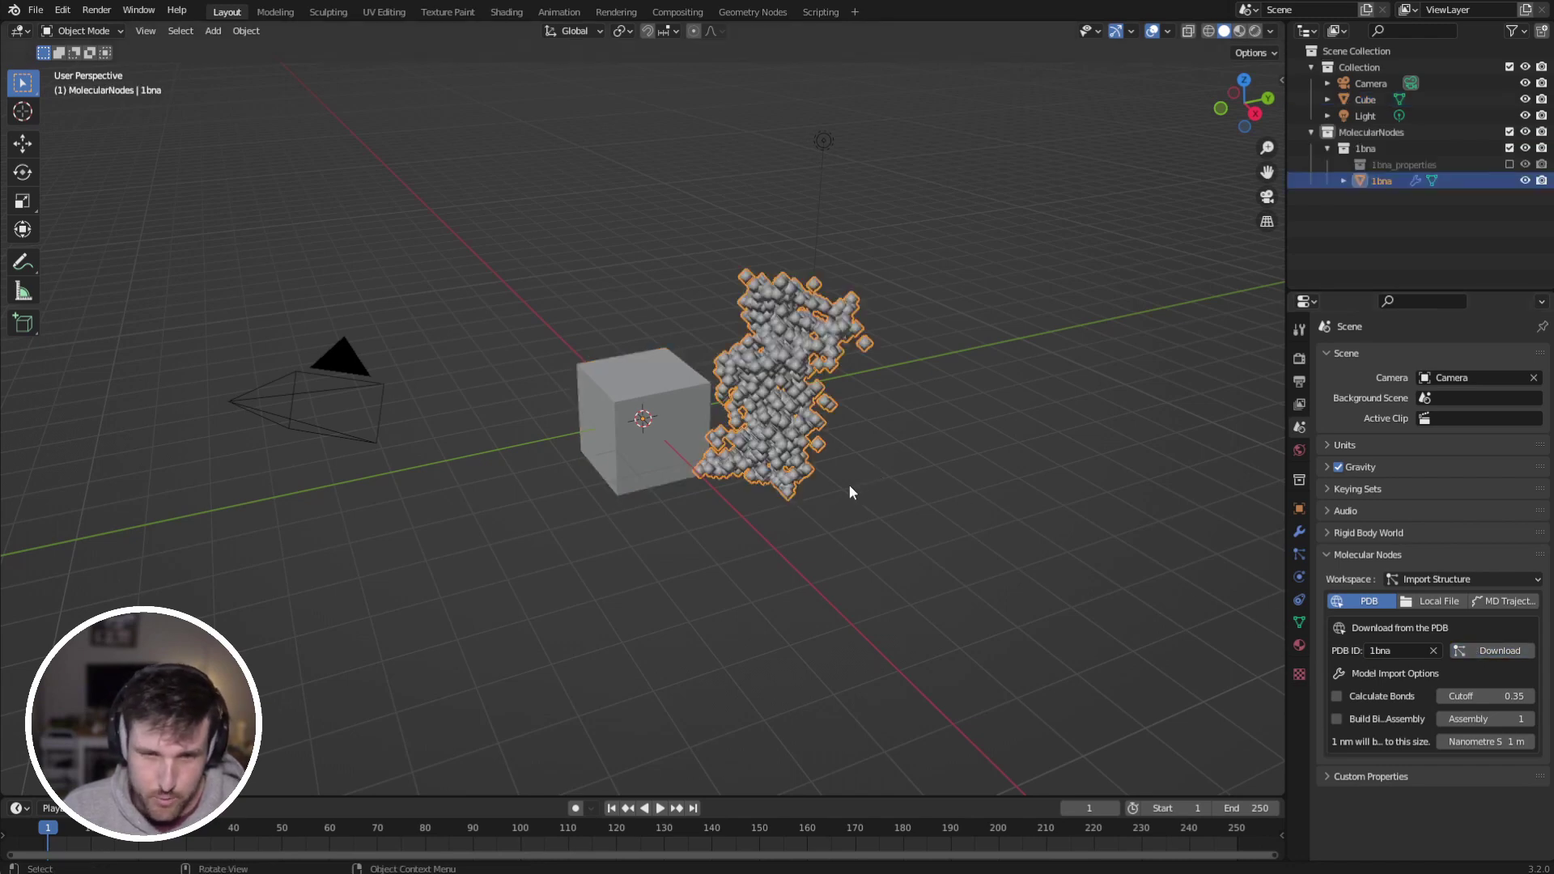
middle_drag(850, 486, 731, 492)
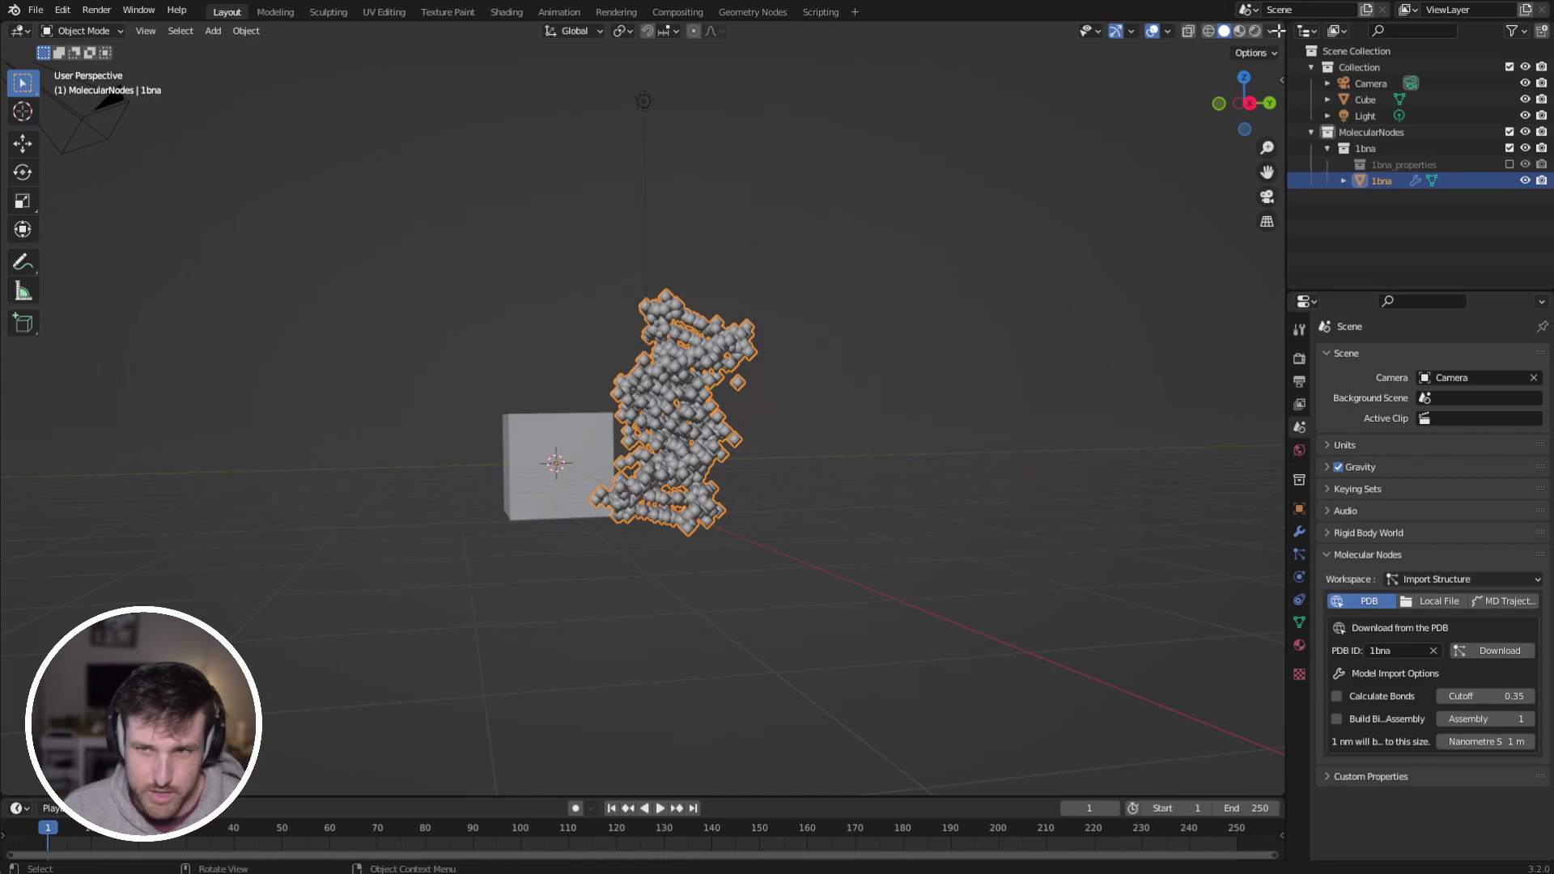
Step: Switch to the Geometry Nodes workspace, enlarge the node editor and display the viewport in rendered shading
click(751, 12)
drag(656, 461, 653, 378)
key(z)
click(935, 213)
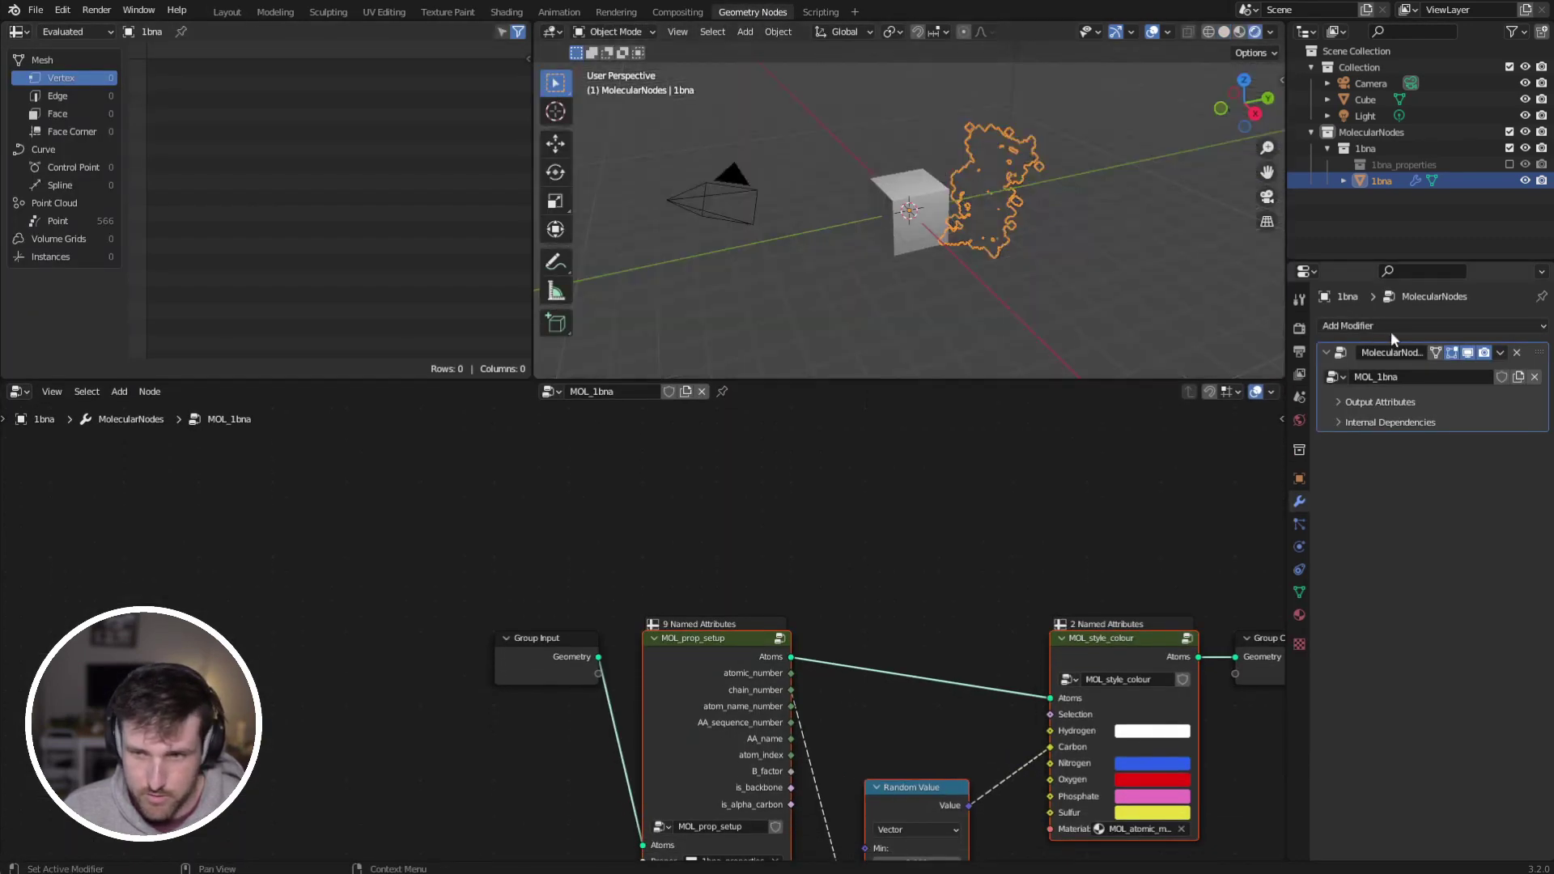
click(1299, 329)
Step: Examine the rendered 1bna structure from several angles and its MOL_1bna node tree up to the Group Output
middle_drag(859, 303, 726, 259)
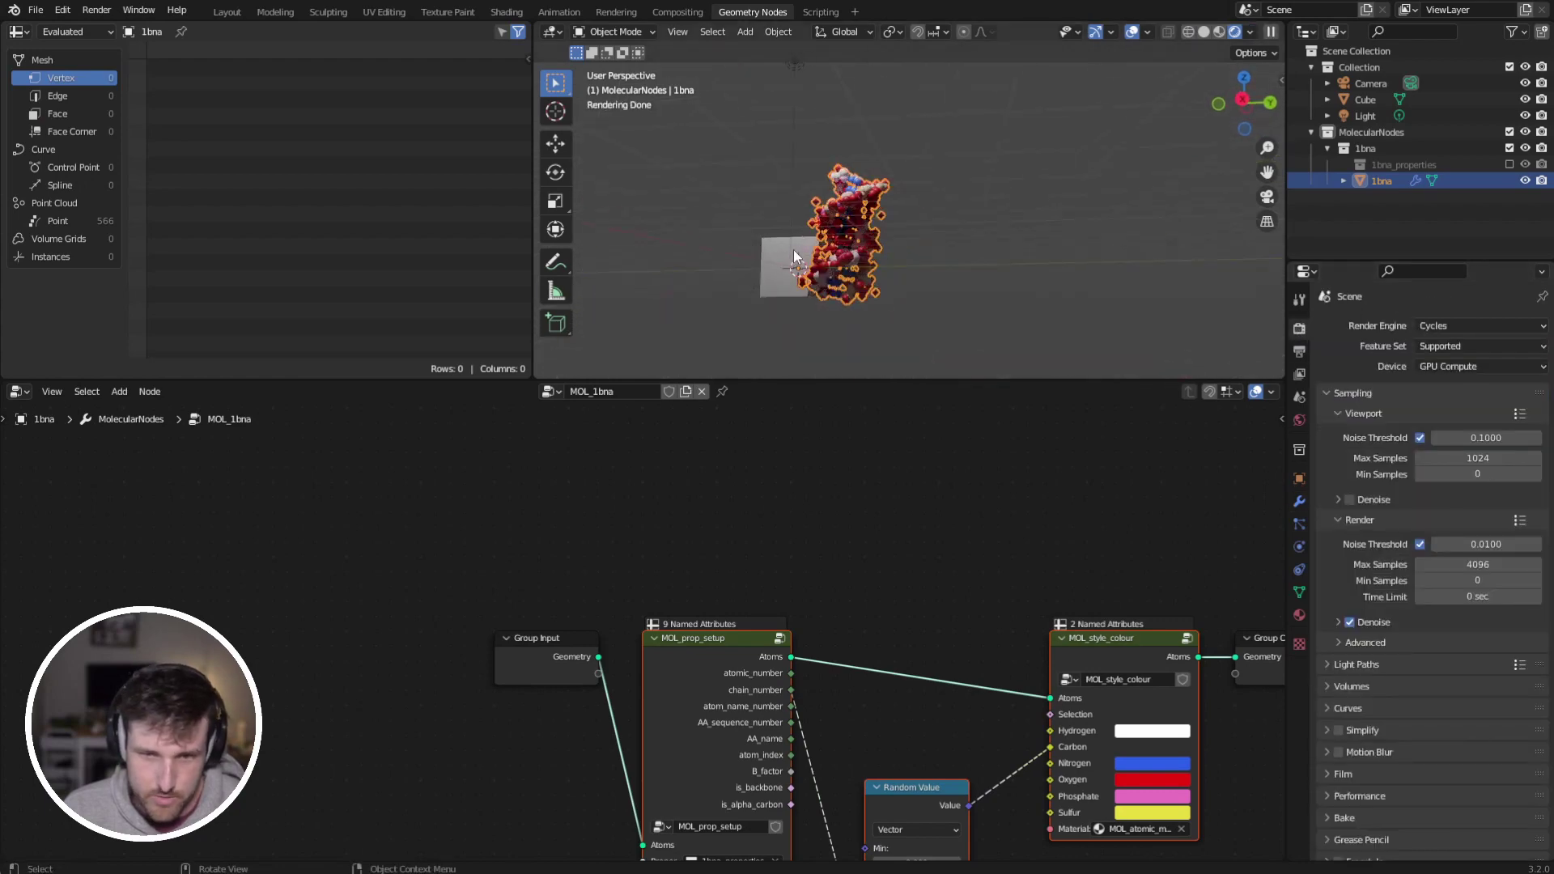
scroll(793, 250, up, 6)
scroll(835, 252, down, 3)
middle_drag(835, 251, 1125, 257)
middle_drag(1149, 663, 572, 497)
middle_drag(934, 201, 976, 229)
scroll(967, 227, down, 4)
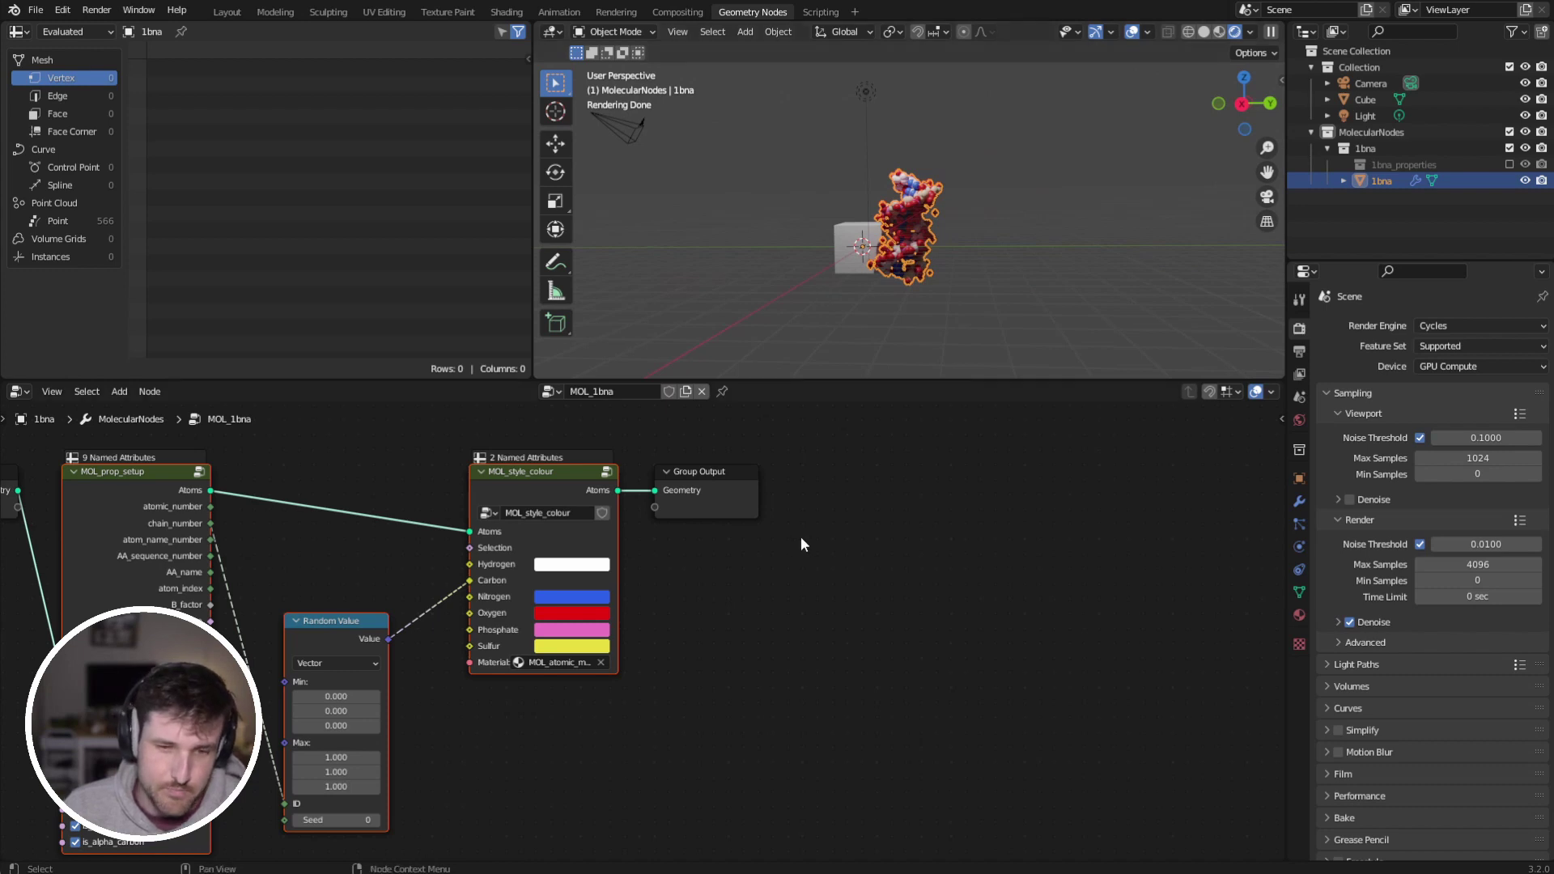
middle_drag(724, 514, 614, 511)
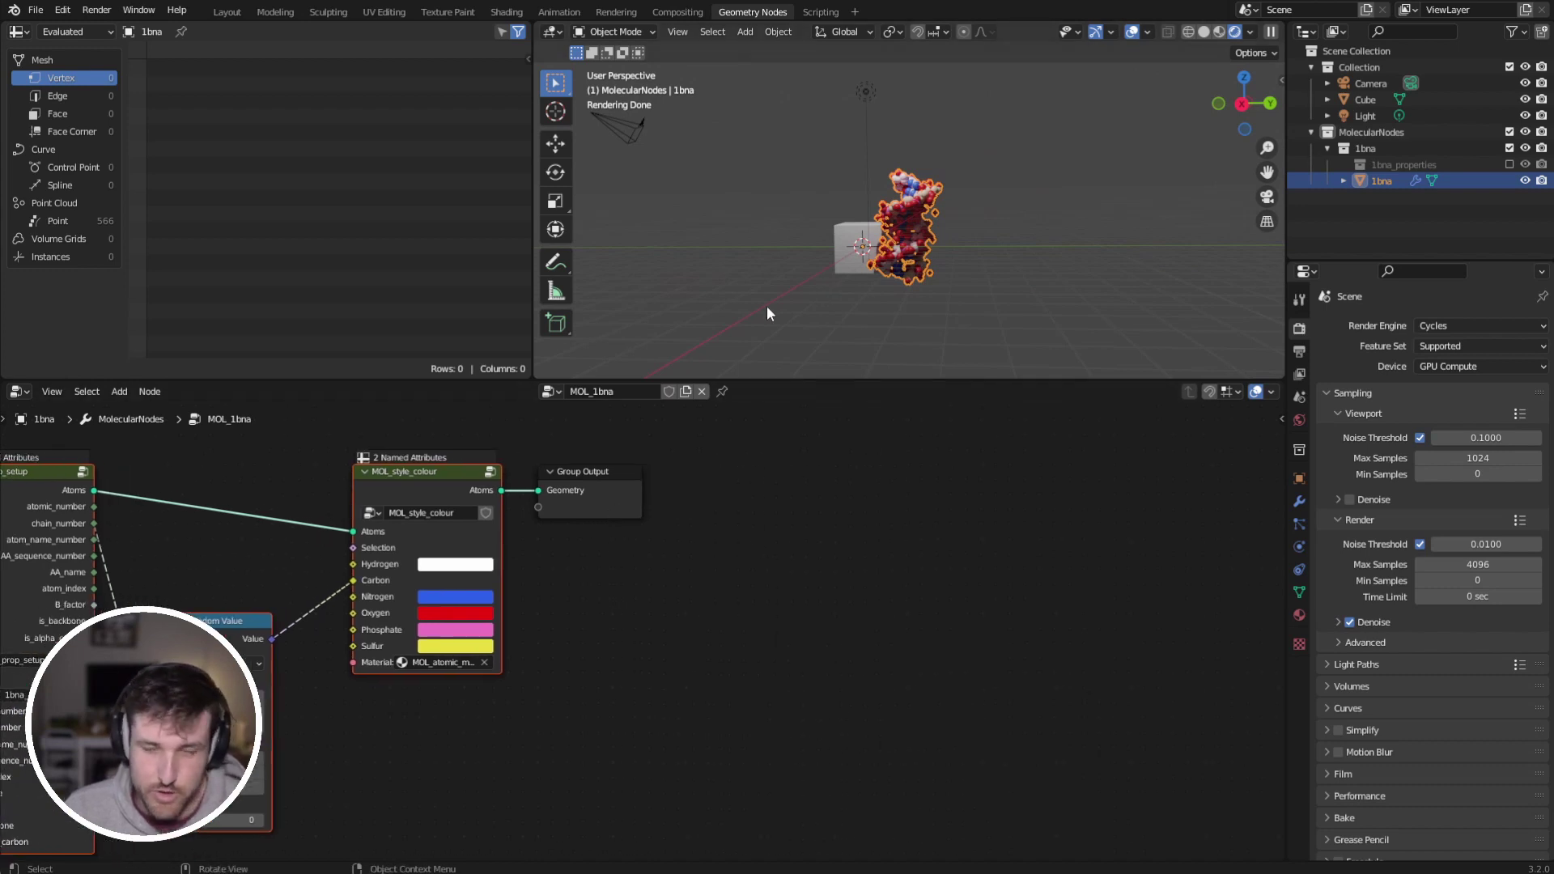
middle_drag(801, 292, 796, 333)
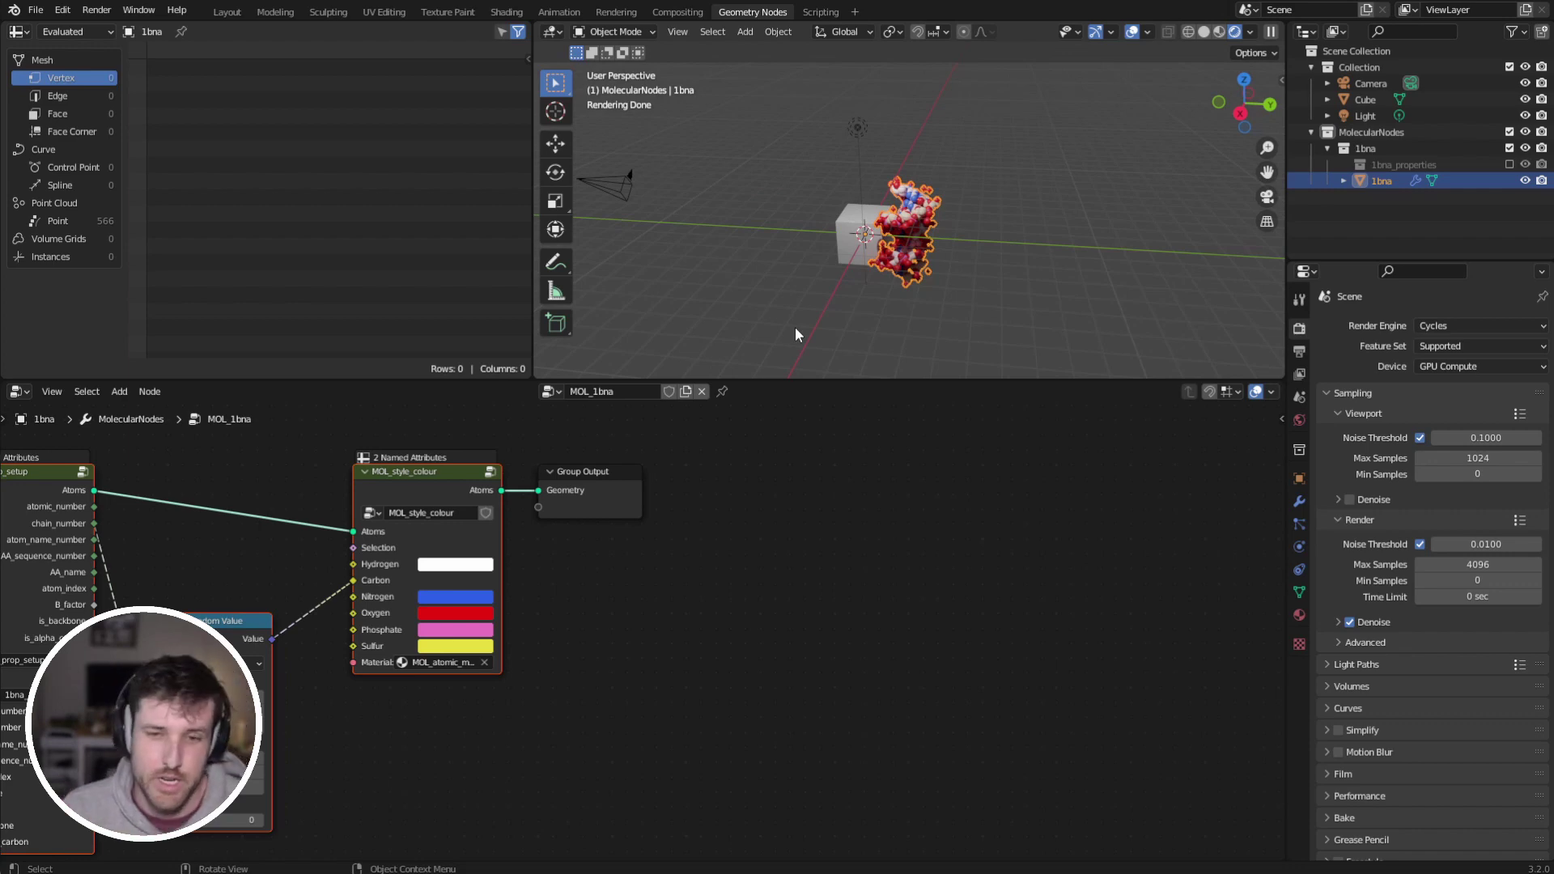
Step: Add a Bezier curve at the scene origin
key(shift+a)
middle_drag(761, 180, 783, 197)
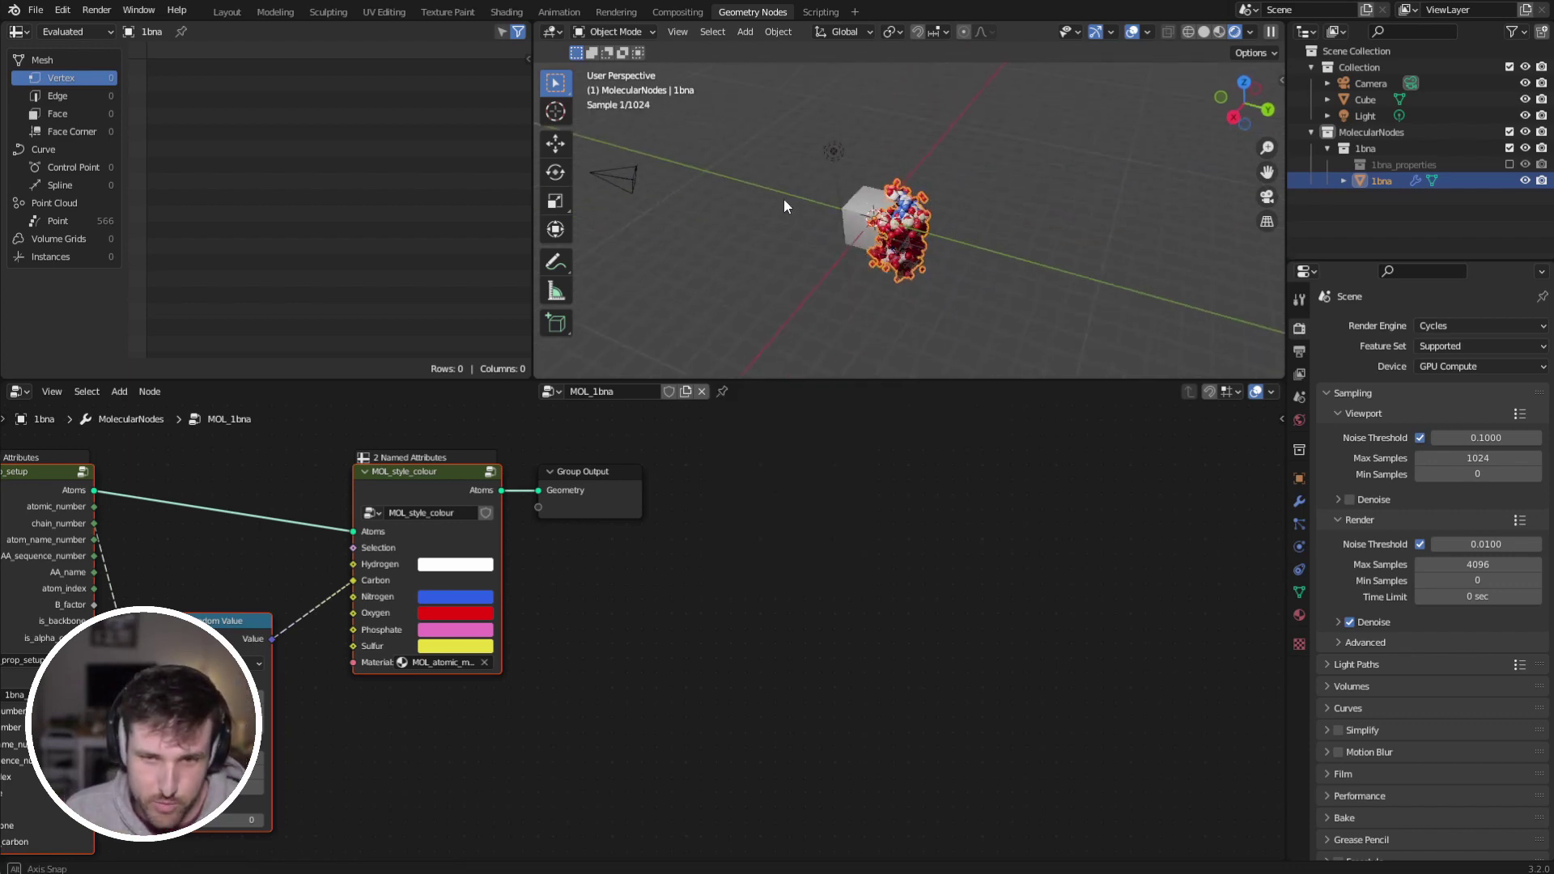
key(shift+a)
mouse_move(798, 259)
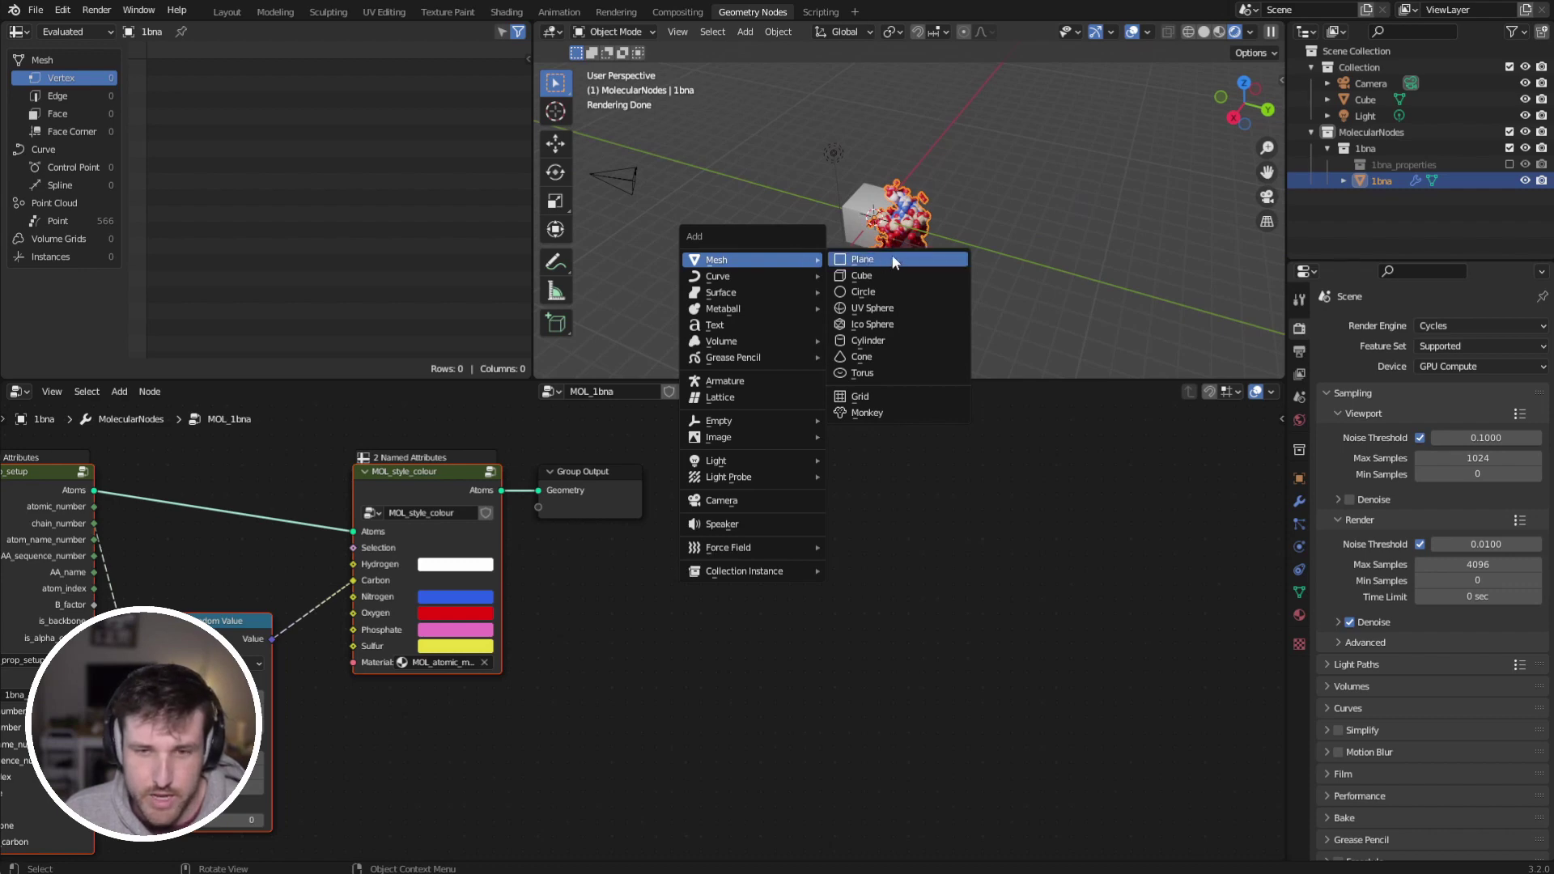
mouse_move(732, 278)
click(846, 279)
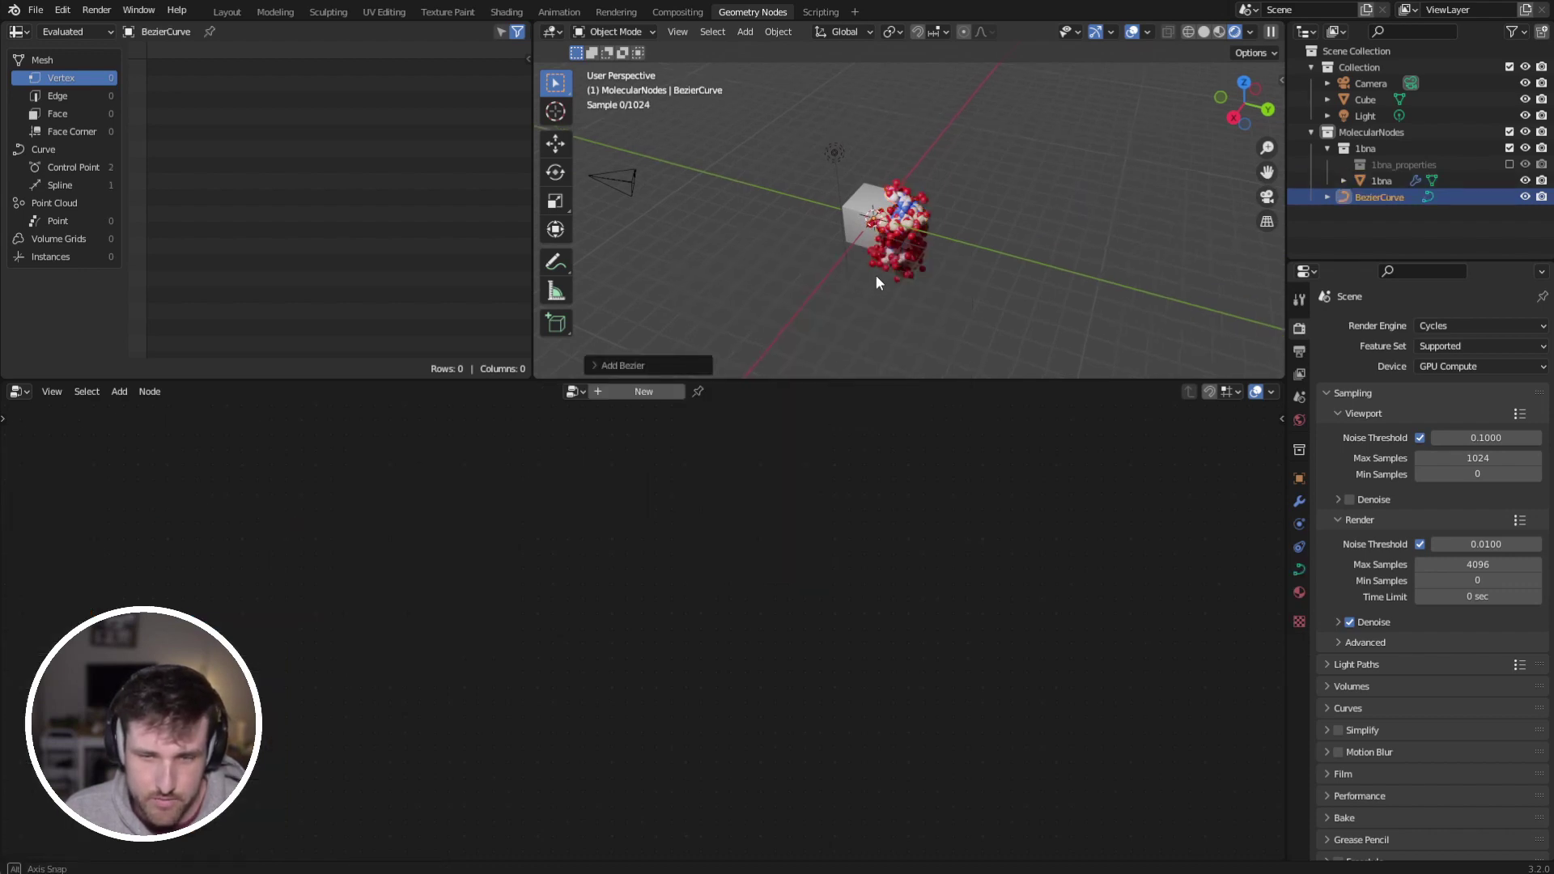
Step: Display the scene in wireframe and move one end point of the Bezier curve far out in the negative X direction
key(shift+z)
mouse_move(880, 280)
middle_down()
mouse_move(944, 264)
mouse_move(978, 288)
mouse_move(821, 285)
mouse_move(908, 286)
mouse_move(916, 305)
middle_up()
key(Tab)
middle_drag(838, 277, 850, 288)
drag(805, 267, 907, 335)
key(g)
click(640, 285)
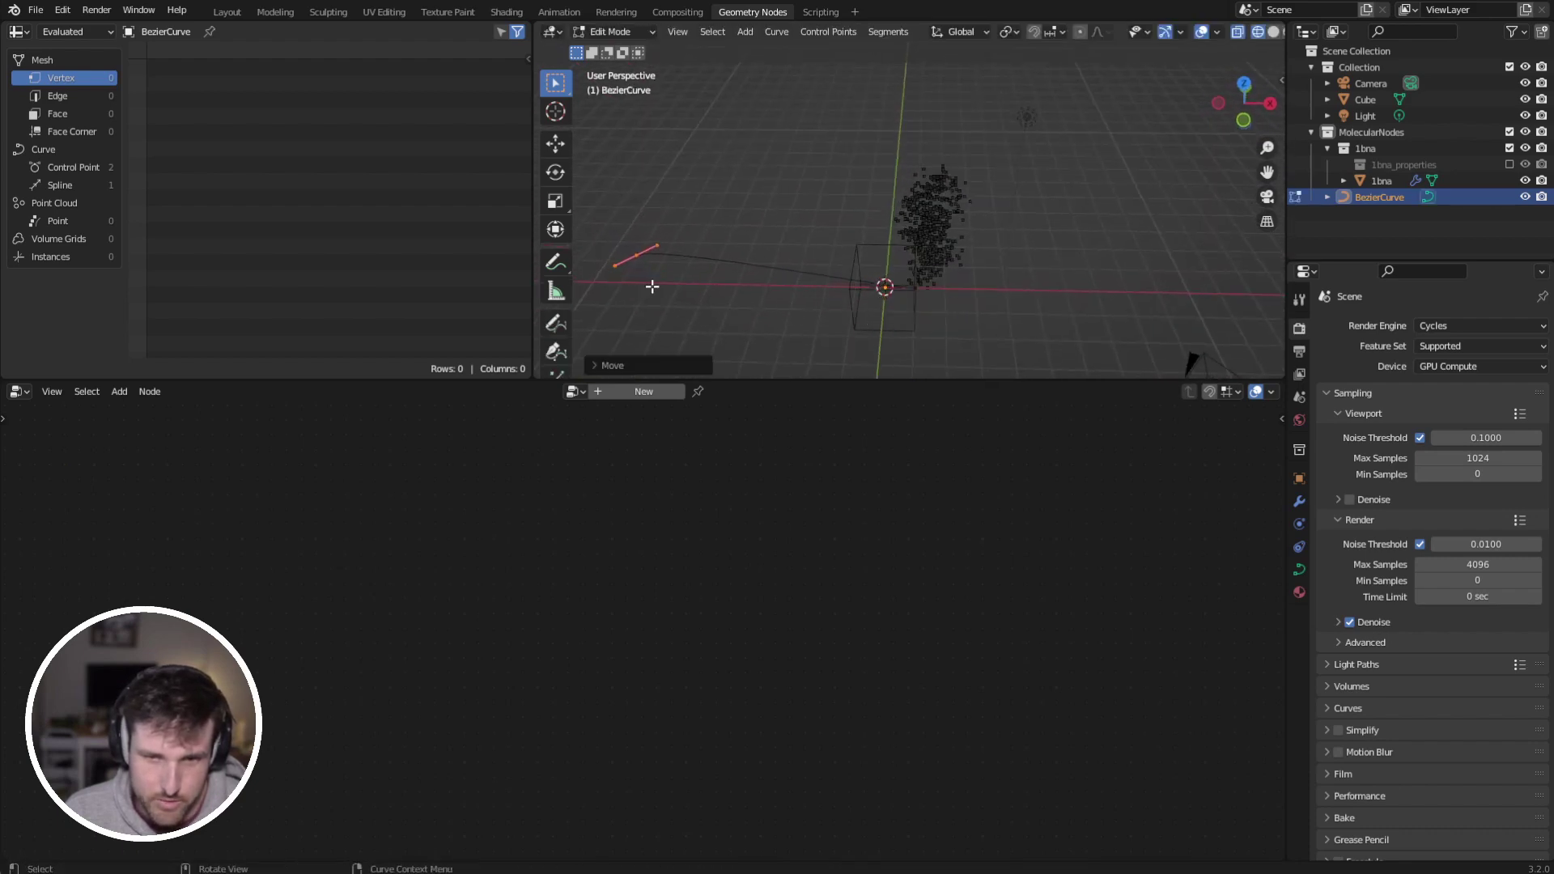
Step: Move the curve's other end point far out in the positive X direction and return to Object Mode
drag(869, 257, 962, 331)
key(g)
click(1188, 338)
middle_drag(915, 303, 745, 197)
key(Tab)
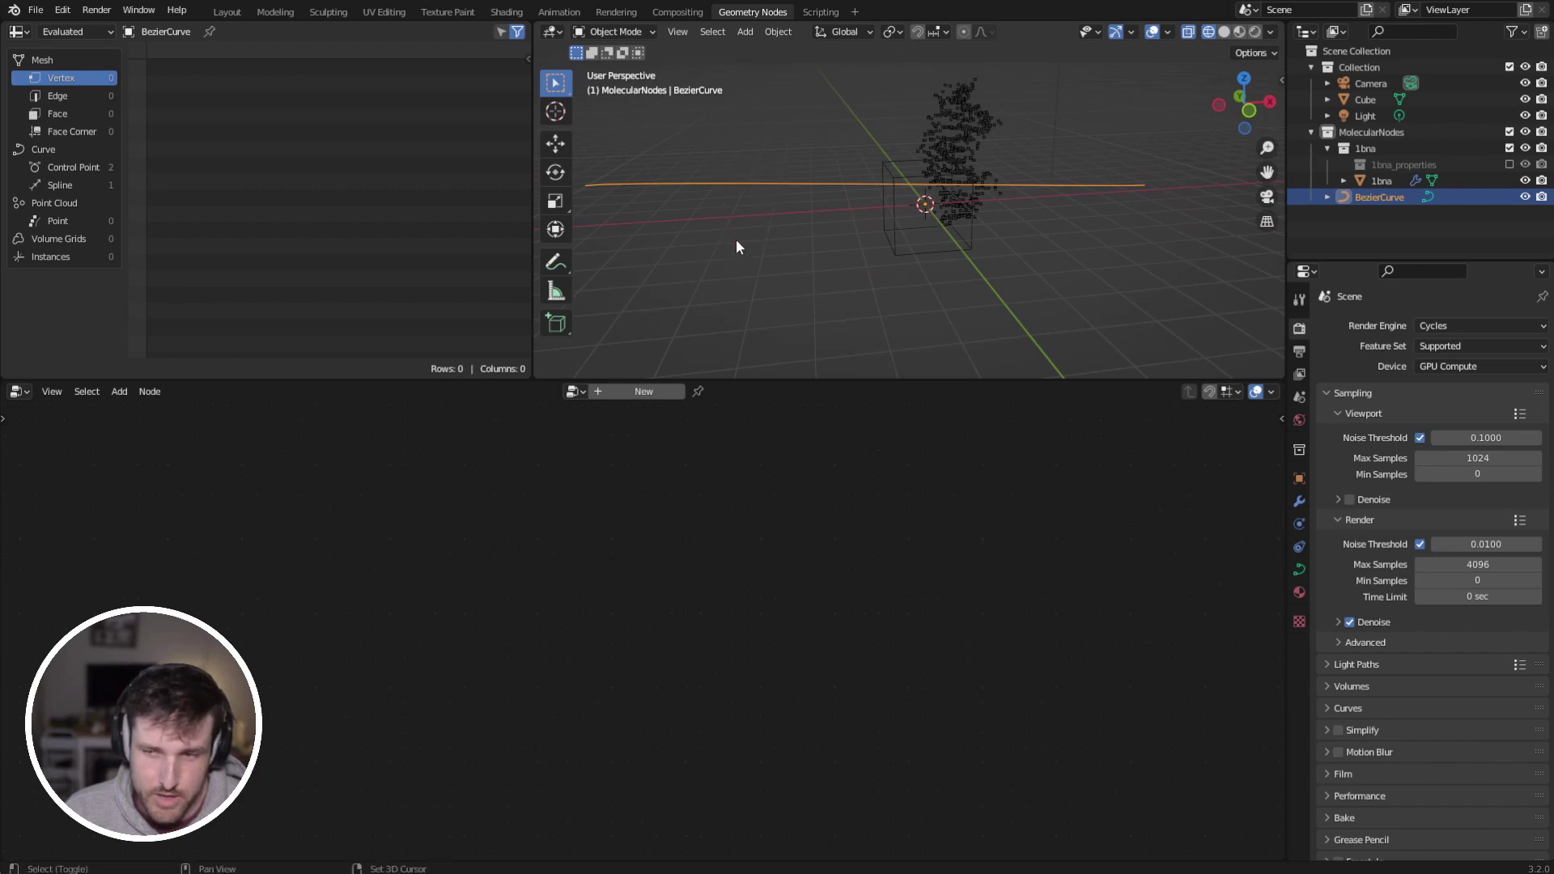
Step: Create a new geometry node tree on the Bezier curve and space the Group Output away from the Group Input
click(644, 392)
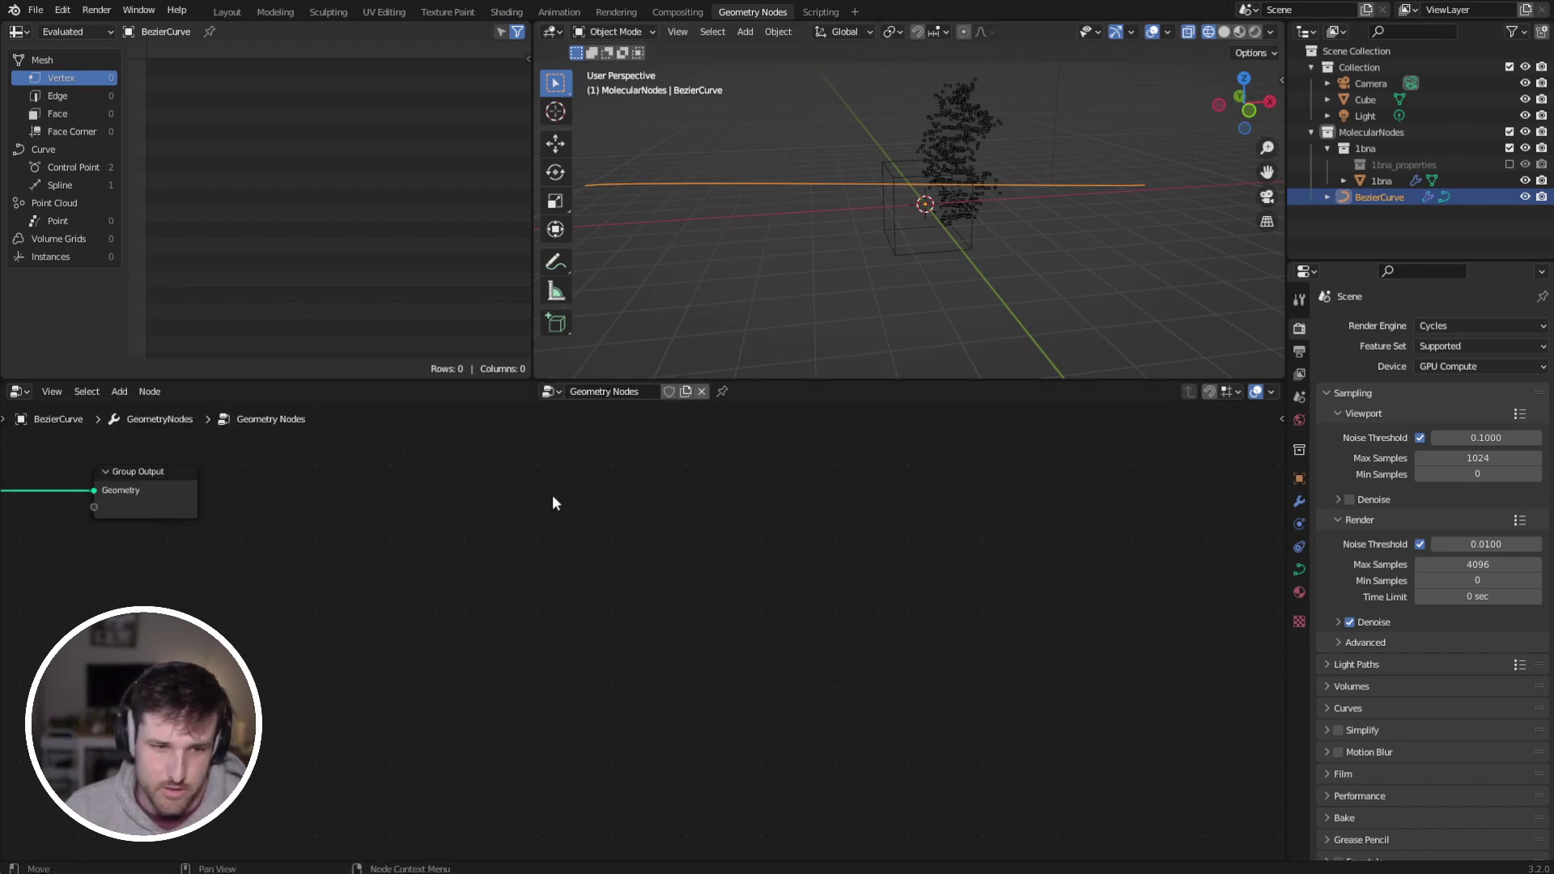
drag(732, 520, 925, 532)
middle_drag(664, 509, 695, 538)
middle_drag(877, 244, 867, 244)
Step: Insert a Molecular Nodes Helix DS node between the Group Input and Group Output
key(shift+a)
mouse_move(863, 862)
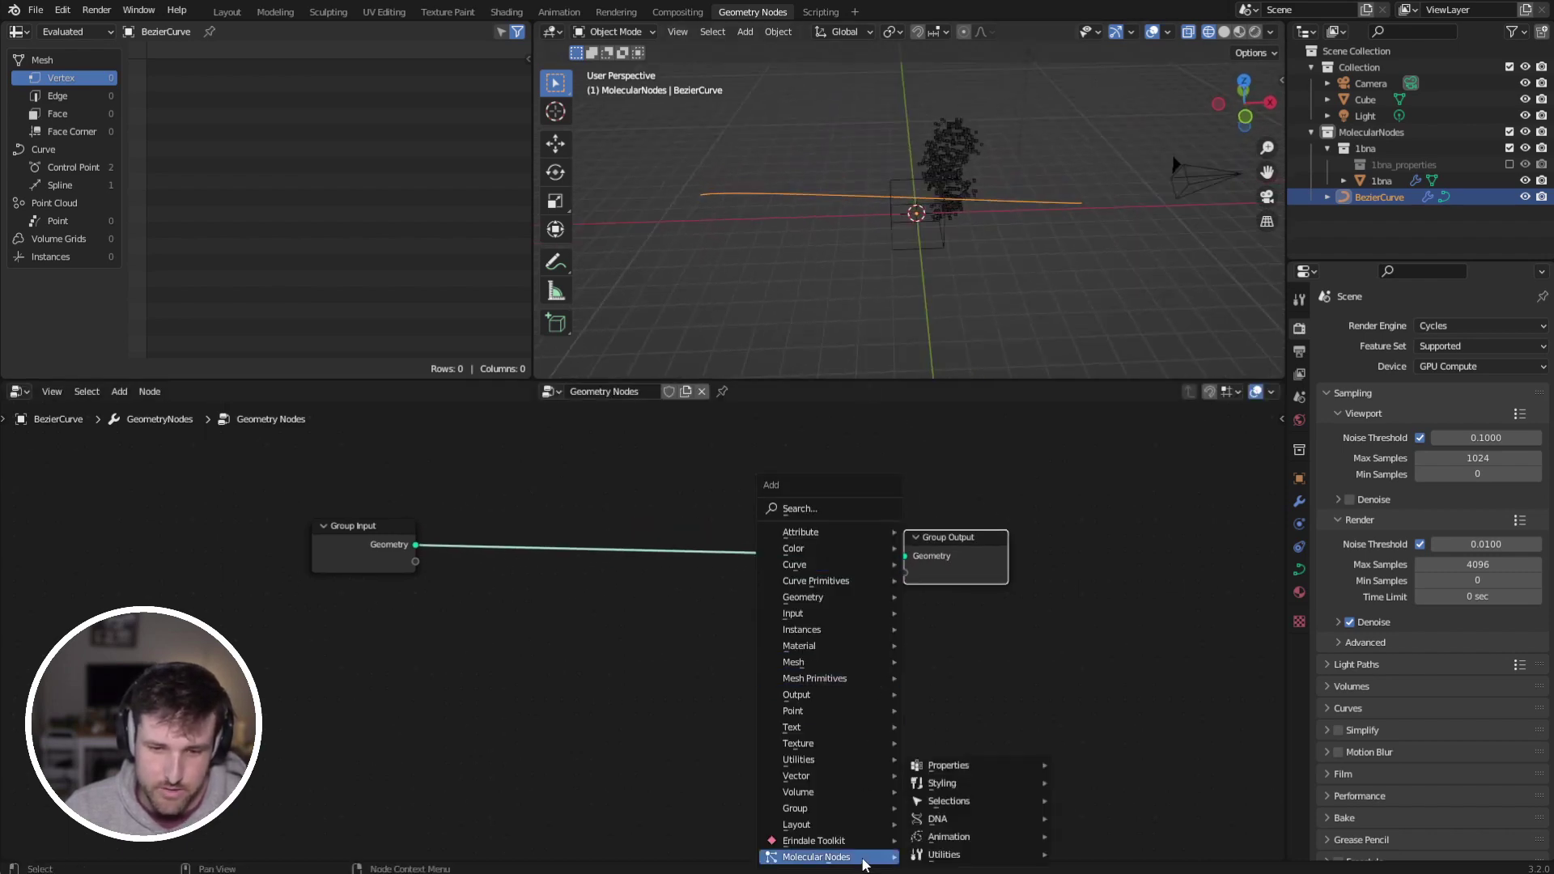
mouse_move(959, 816)
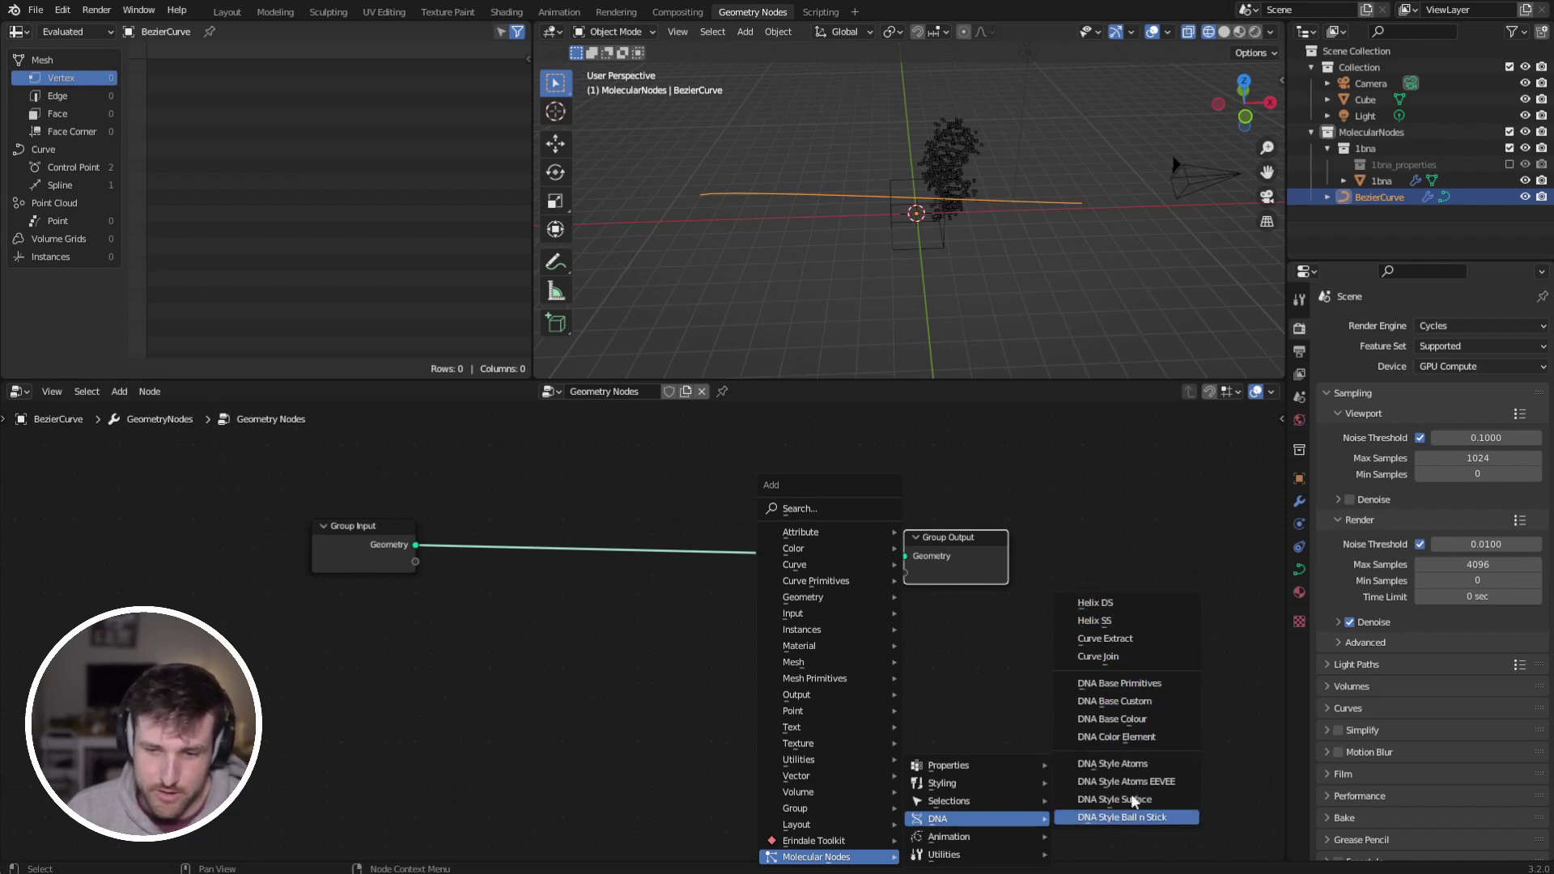
click(1123, 599)
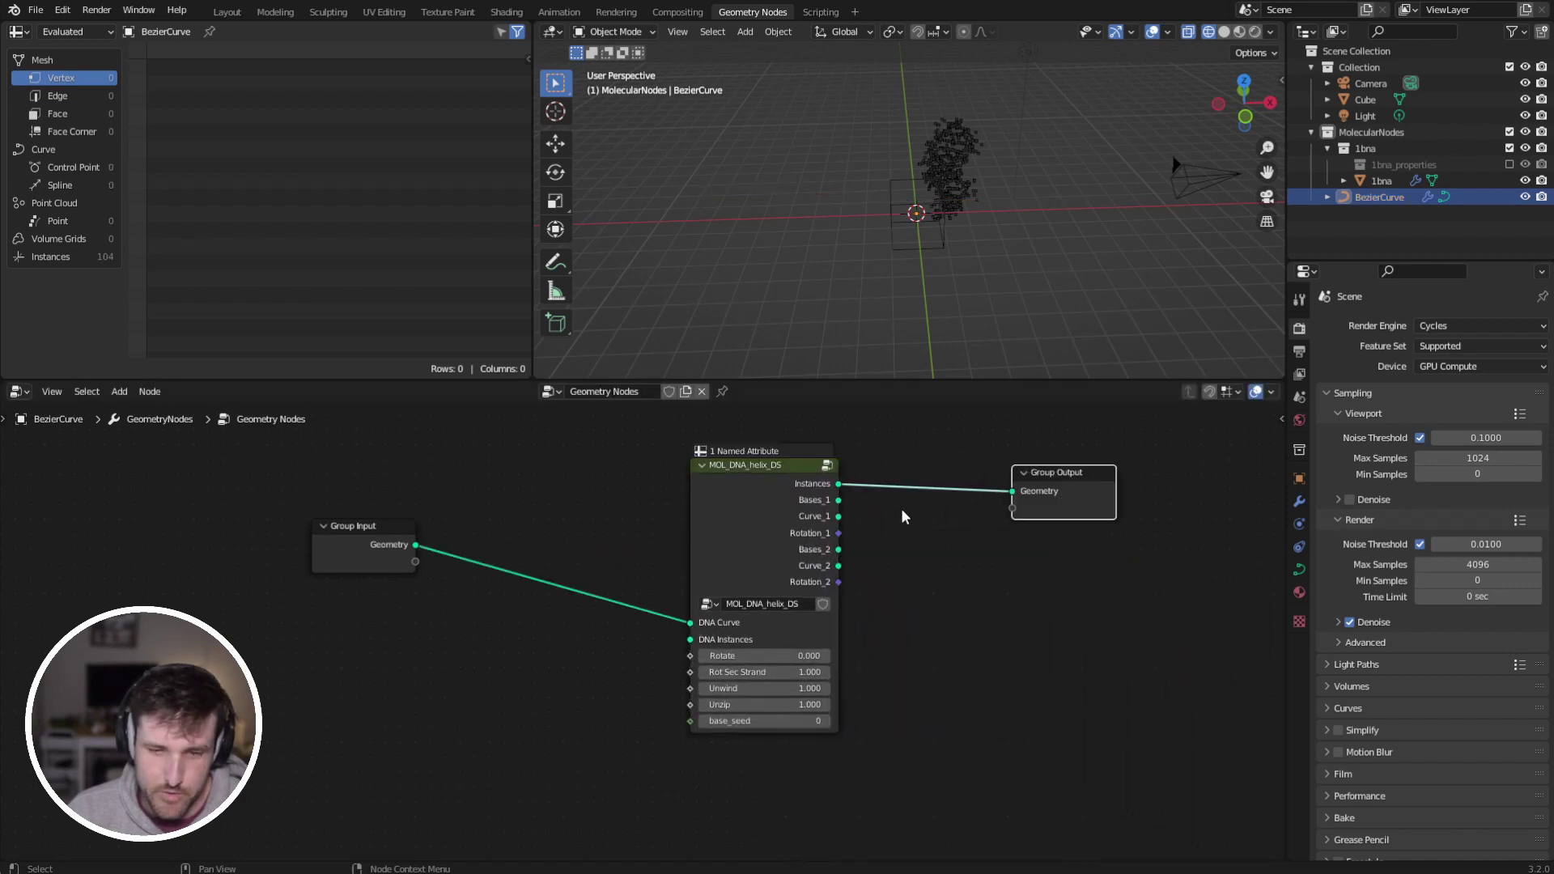
click(815, 525)
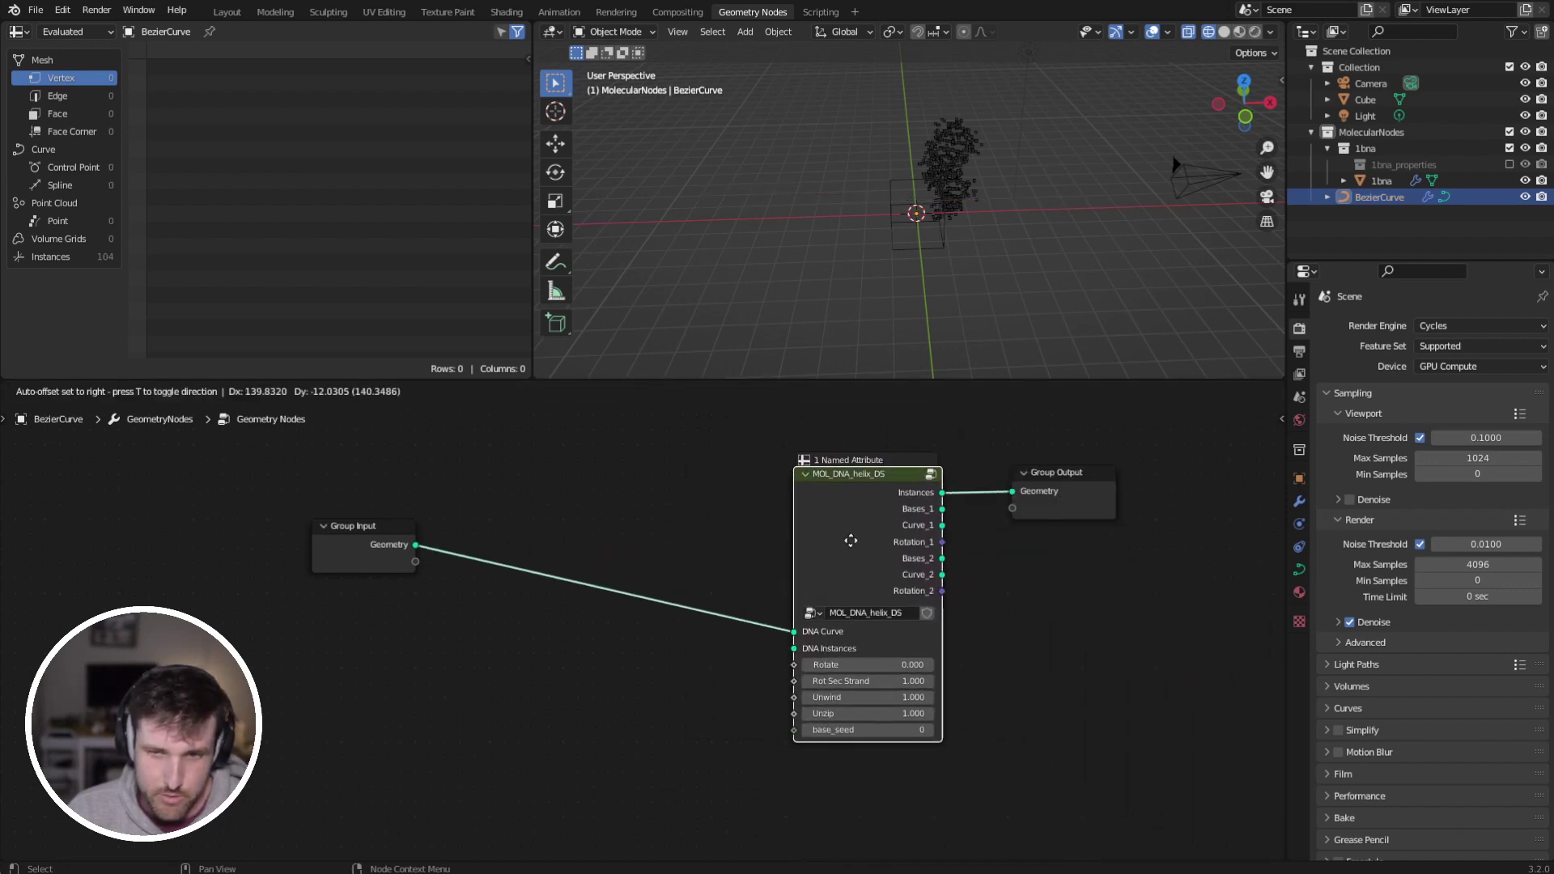
Step: Switch the viewport back to rendered shading and reposition the MOL_DNA_helix_DS node away from the Group Output
mouse_move(872, 247)
middle_down()
mouse_move(900, 298)
mouse_move(905, 245)
mouse_move(897, 258)
middle_up()
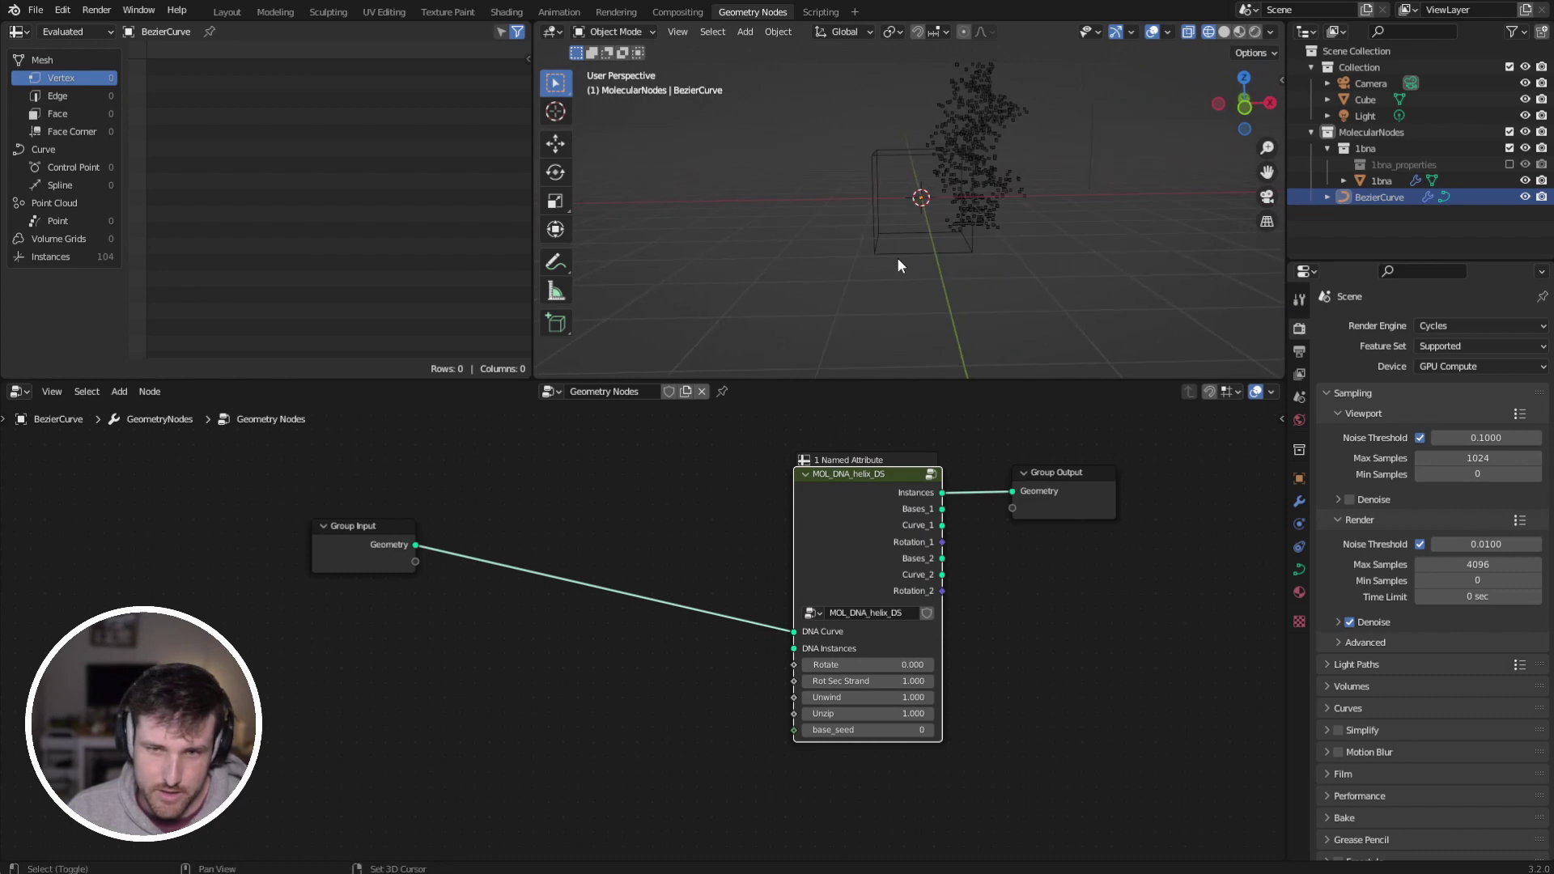
key(z)
drag(879, 508, 827, 521)
drag(742, 661, 696, 675)
Step: Preview the helix node's Curve_1 and Curve_2 outputs through the Group Output and reconnect Instances
mouse_move(818, 527)
mouse_down()
mouse_move(840, 505)
mouse_move(1011, 492)
mouse_up()
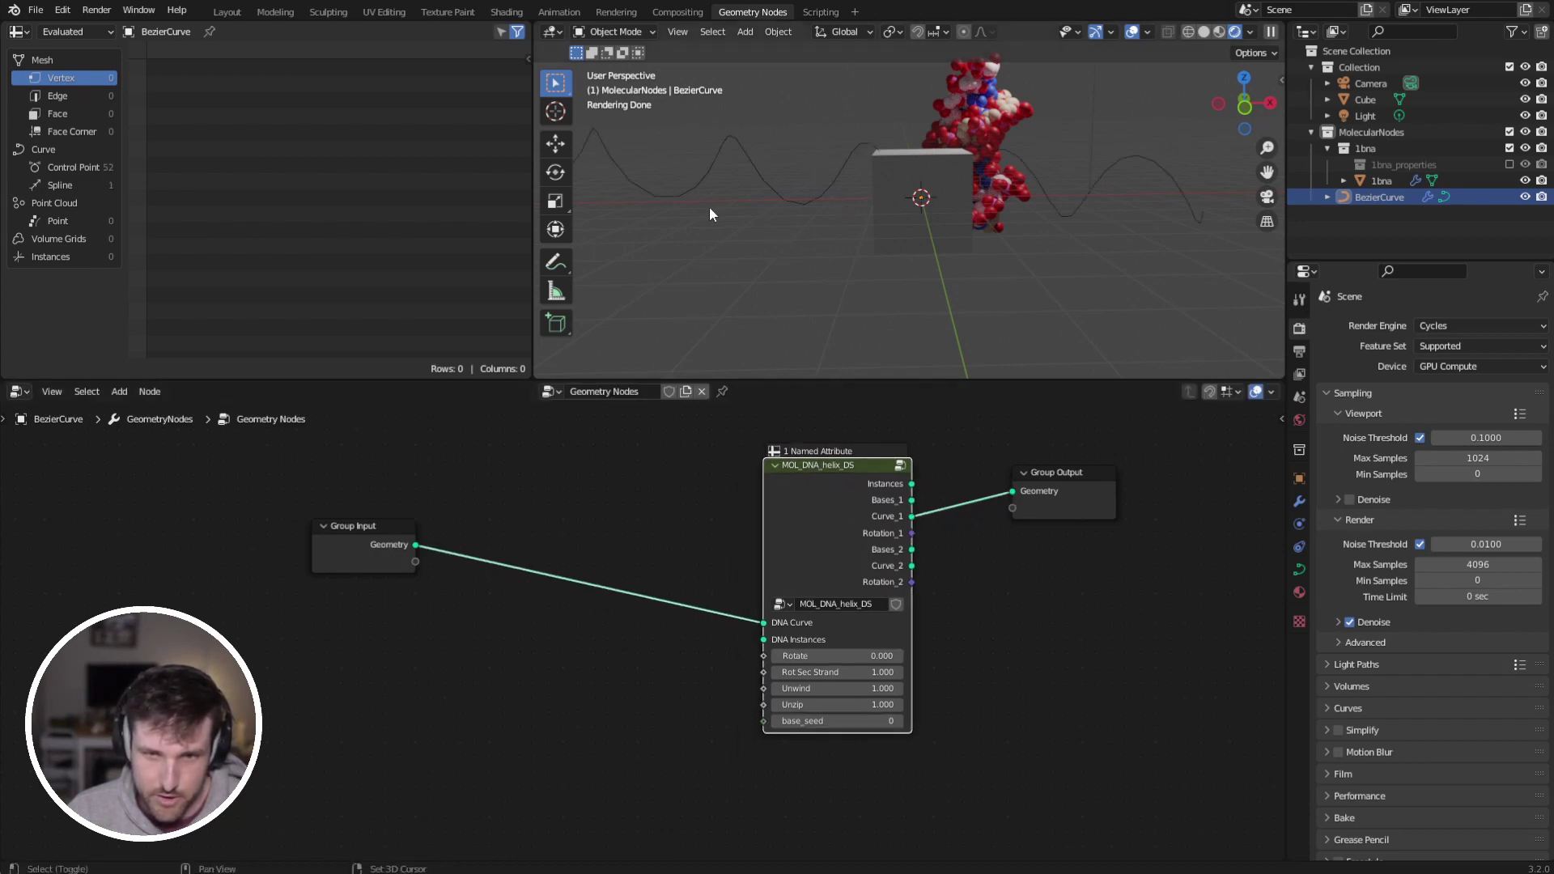
mouse_move(711, 216)
middle_down()
mouse_move(939, 239)
mouse_move(907, 259)
middle_up()
drag(910, 566, 1015, 491)
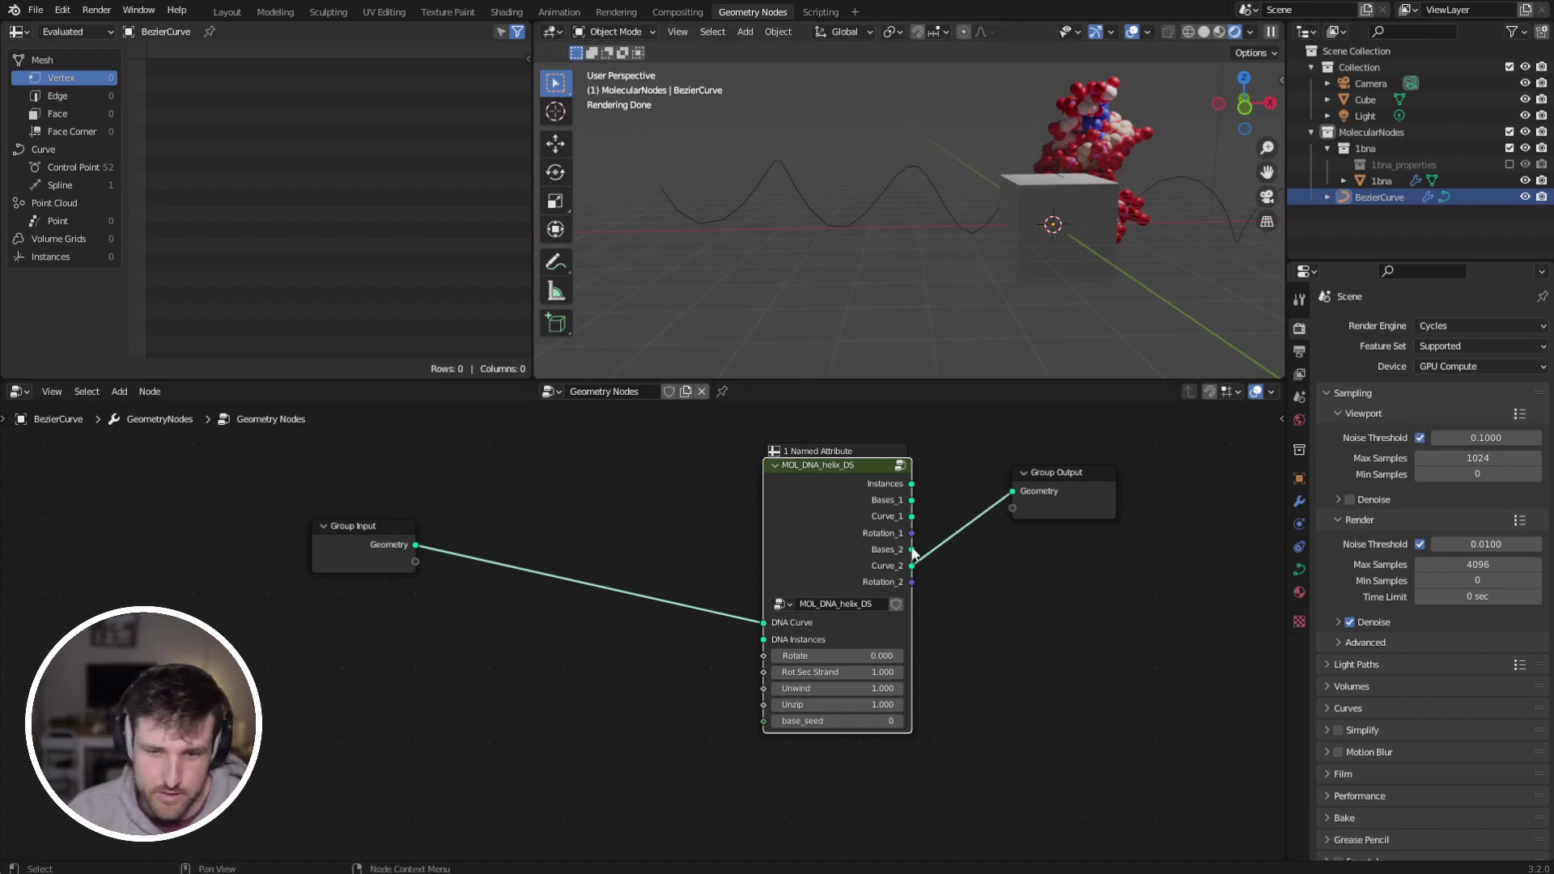
drag(911, 483, 1017, 492)
Step: Add a Molecular Nodes DNA Base Primitives node and place it below the Group Input
drag(844, 486, 930, 486)
middle_drag(506, 755, 656, 628)
key(shift+a)
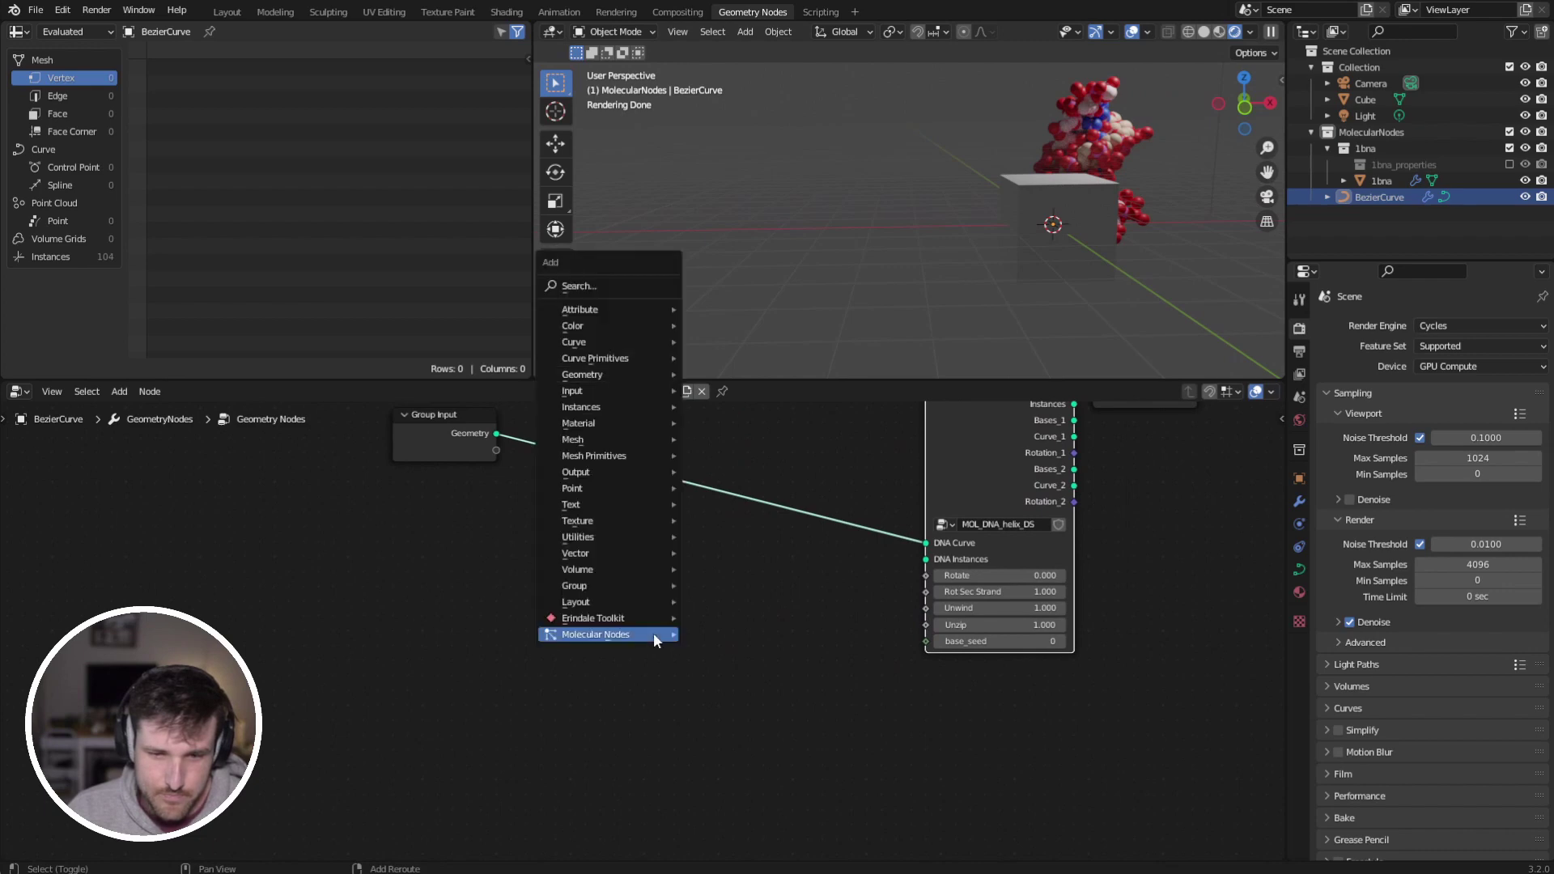
mouse_move(653, 634)
mouse_move(760, 684)
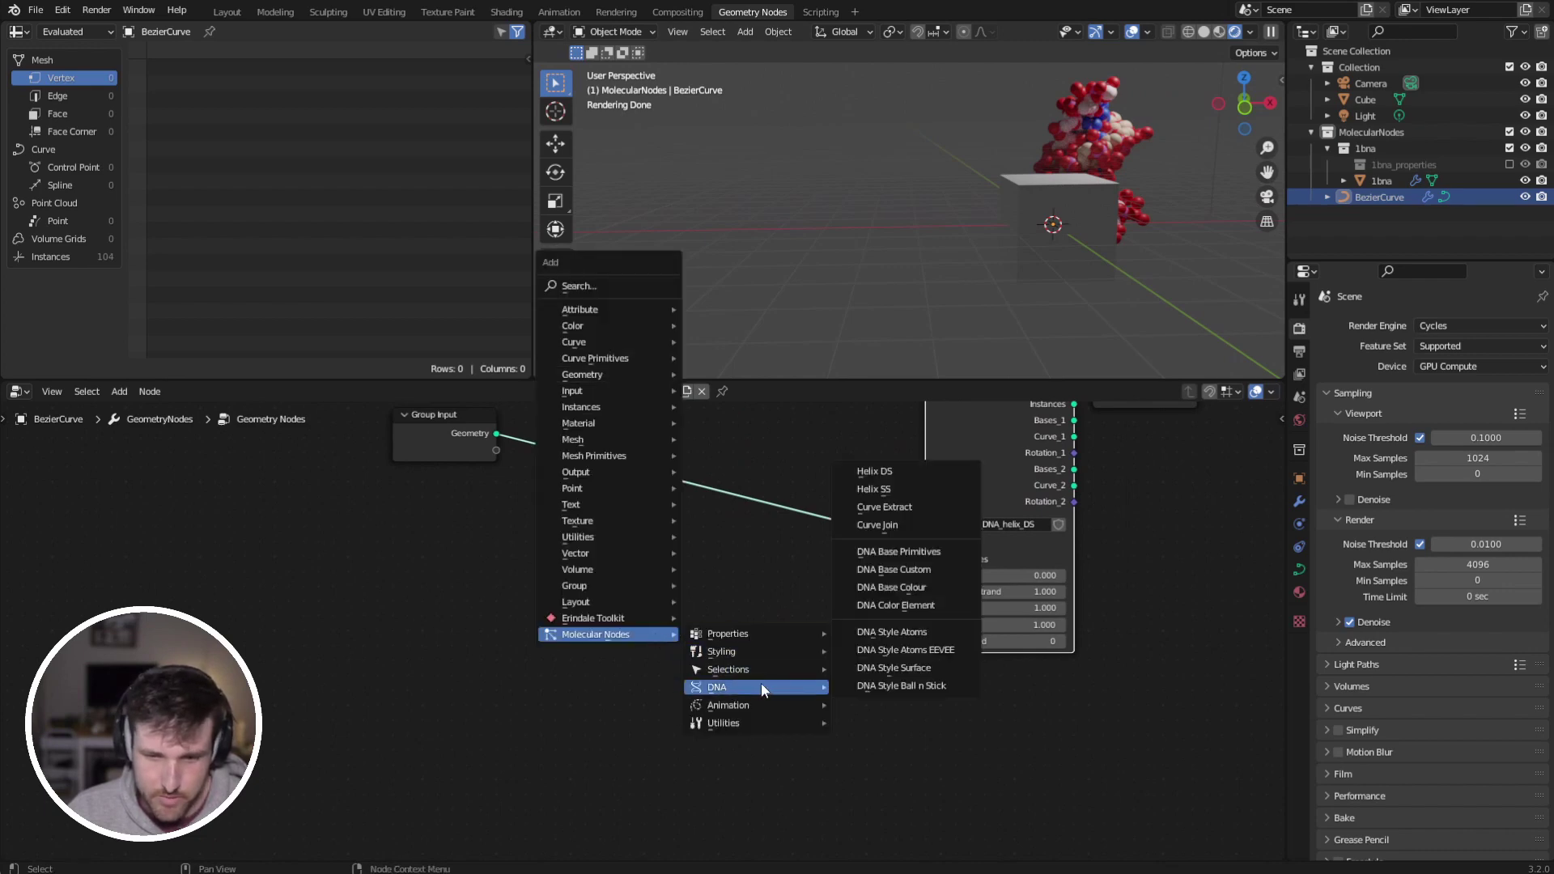
click(911, 556)
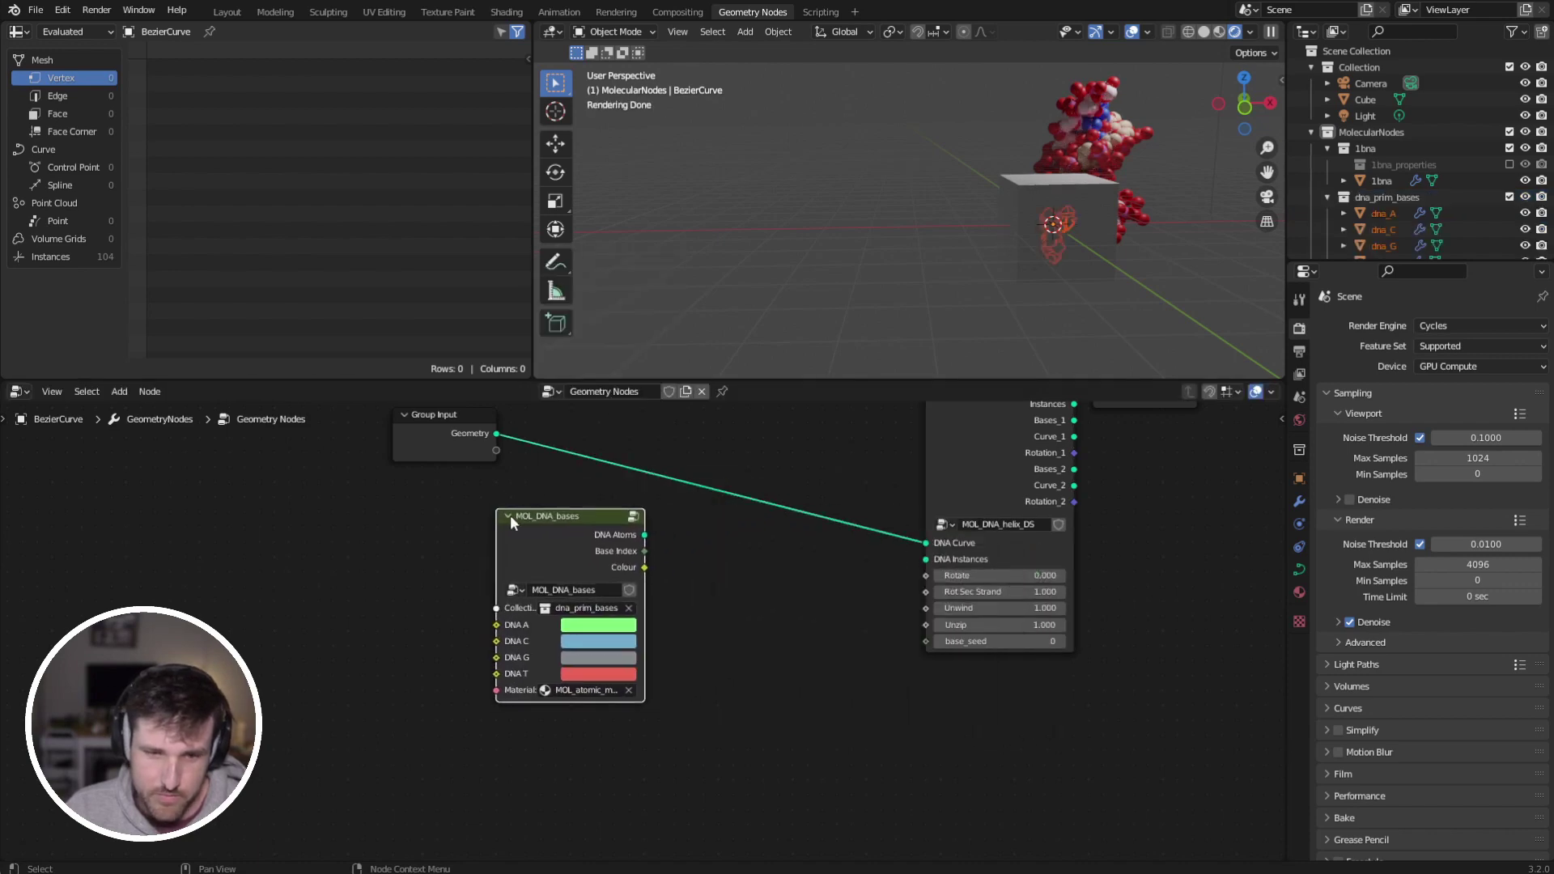
click(424, 520)
Step: Look through the imported DNA base collections in the outliner and reposition the MOL_DNA_bases node below the Group Input
scroll(1389, 153, down, 10)
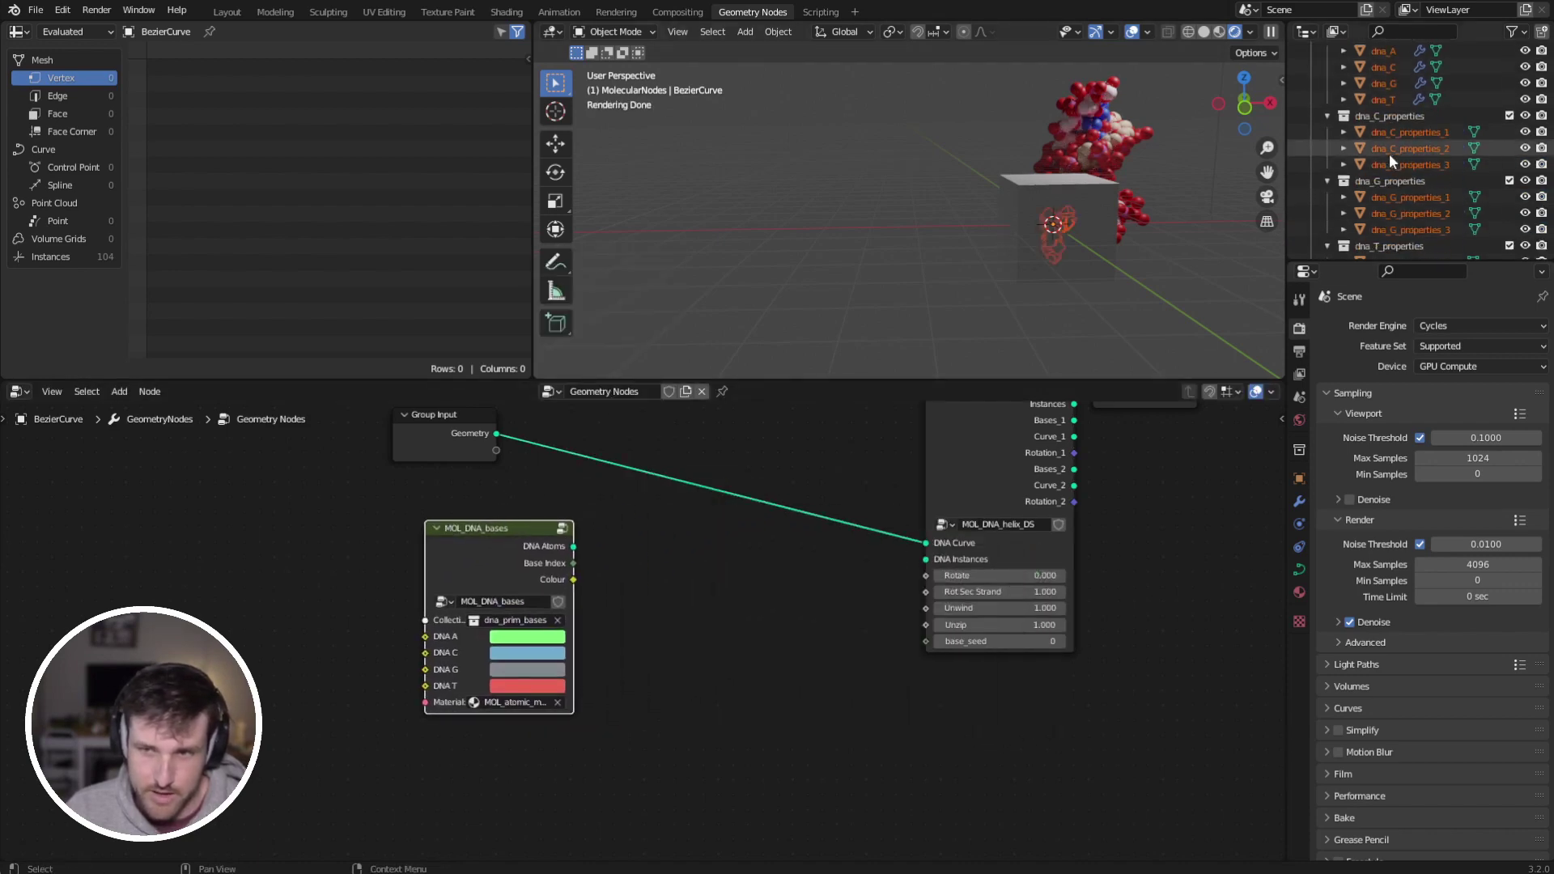
scroll(1393, 172, up, 10)
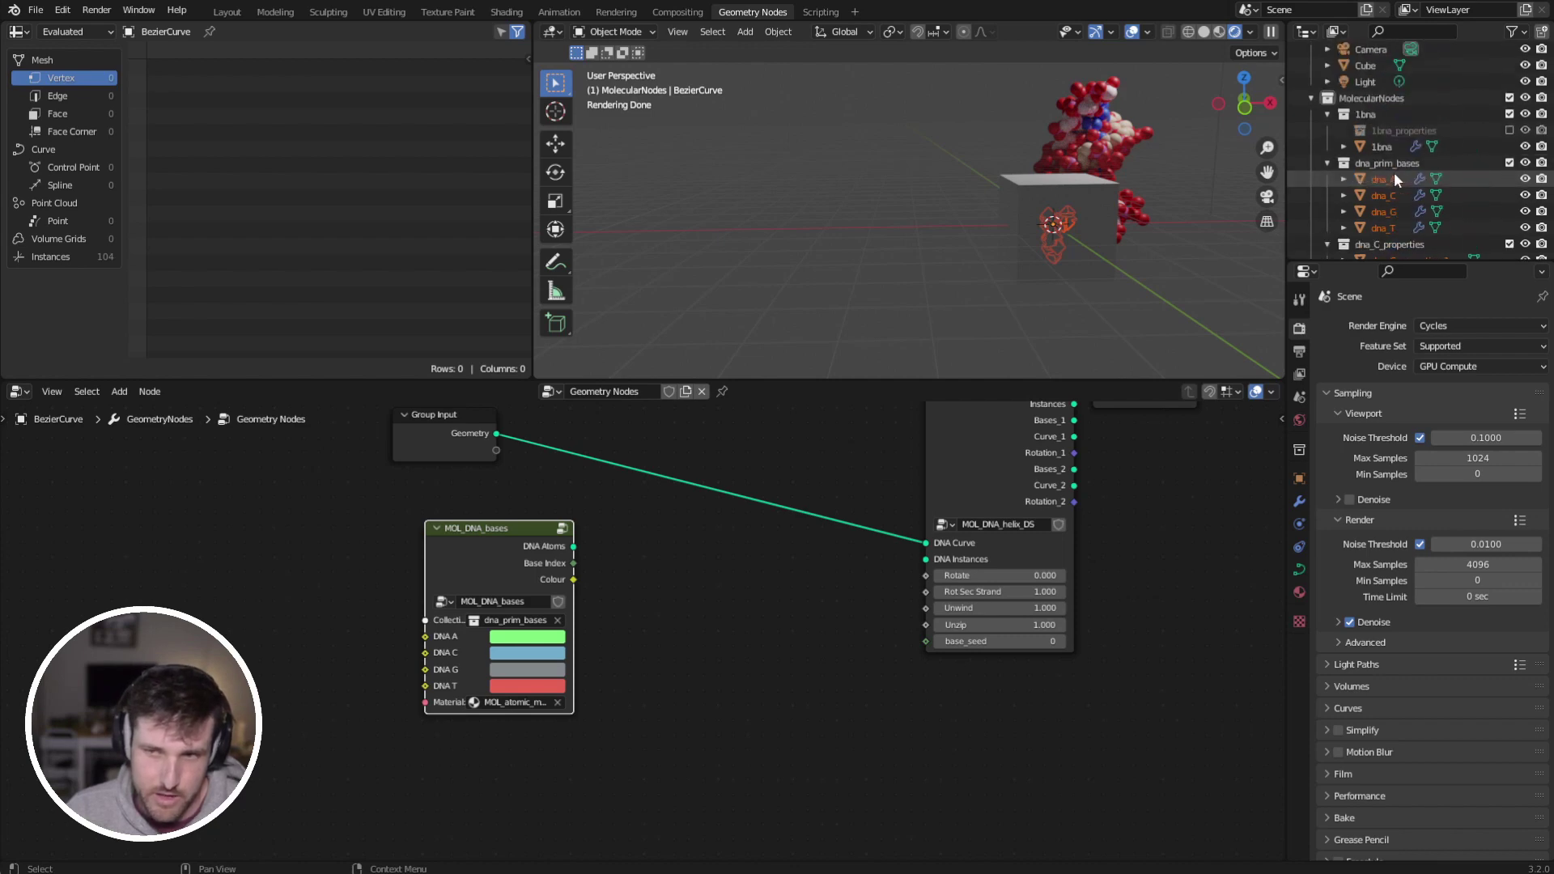
drag(493, 602, 478, 610)
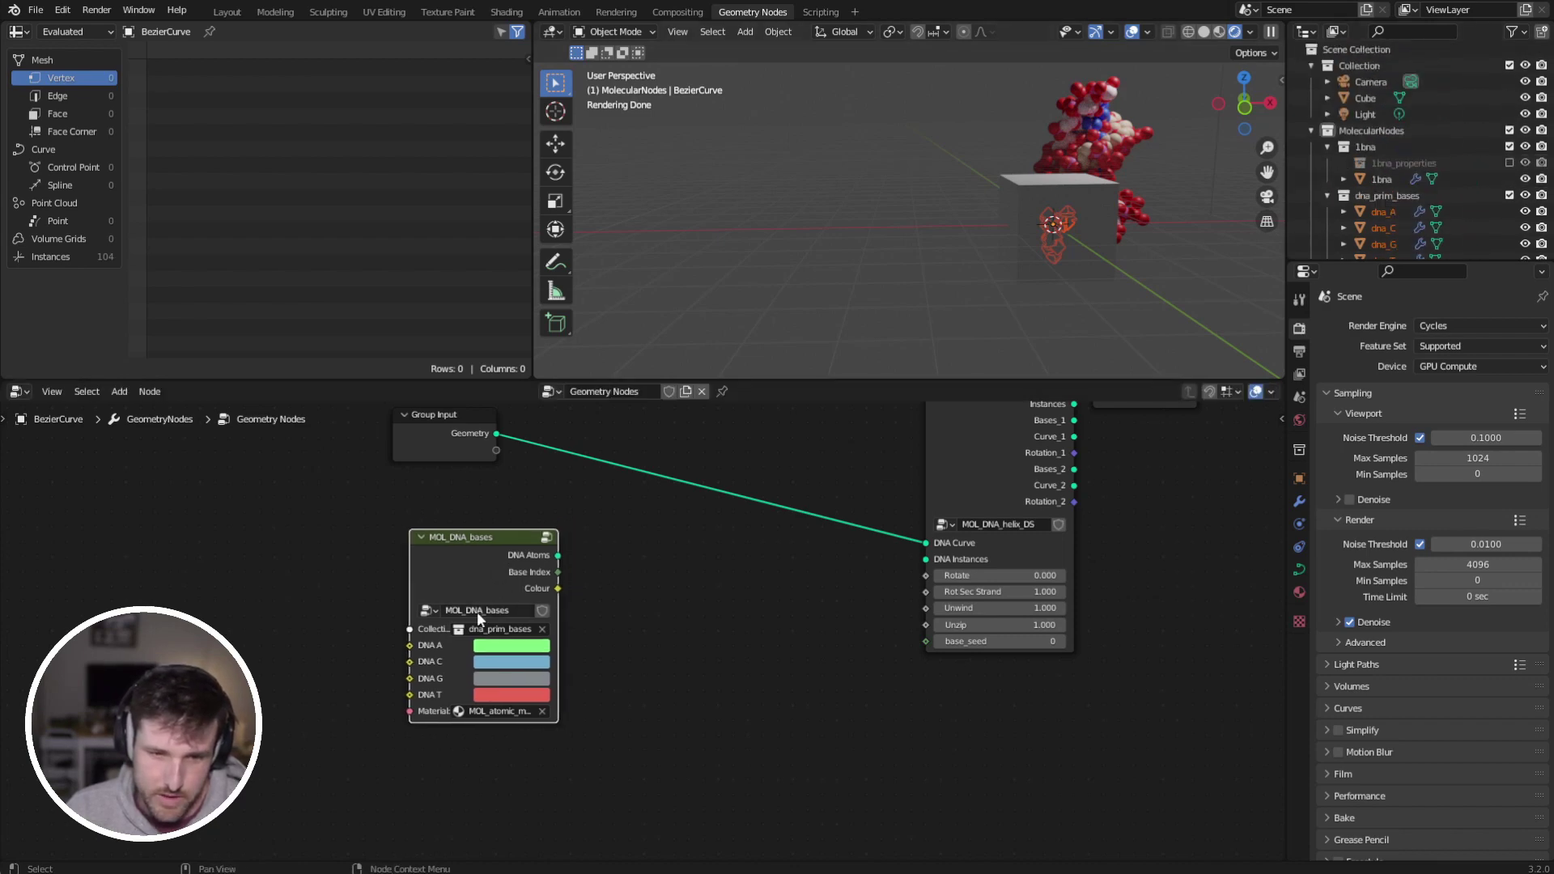
drag(532, 555, 543, 553)
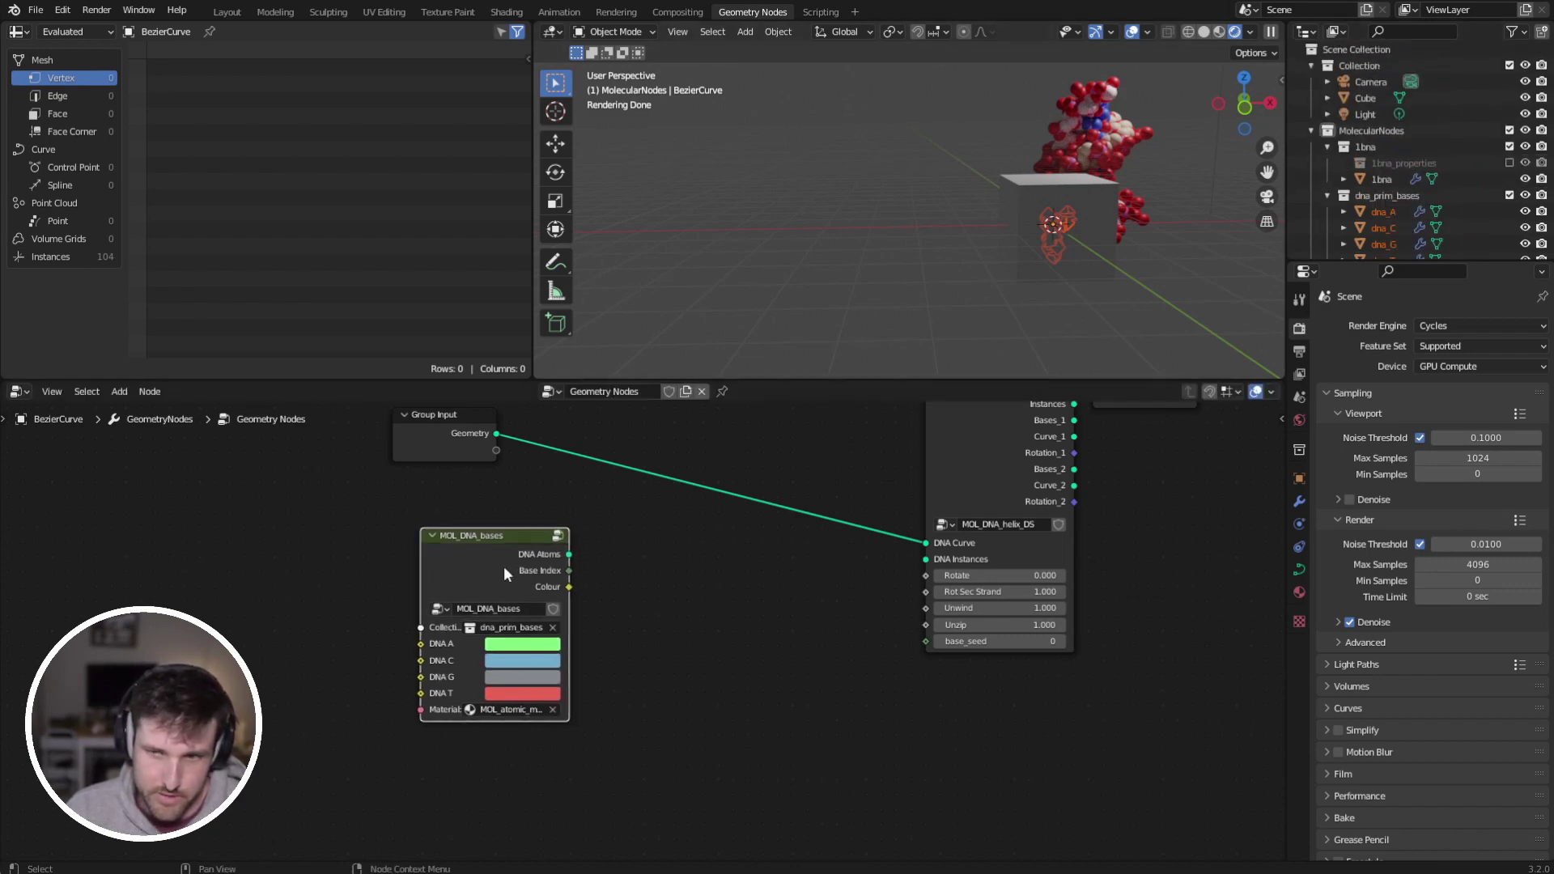
Step: Exclude the dna_prim_bases and dna_C, dna_G, dna_T and dna_A_properties collections from the view layer, keeping the 1bna collection included
click(1508, 145)
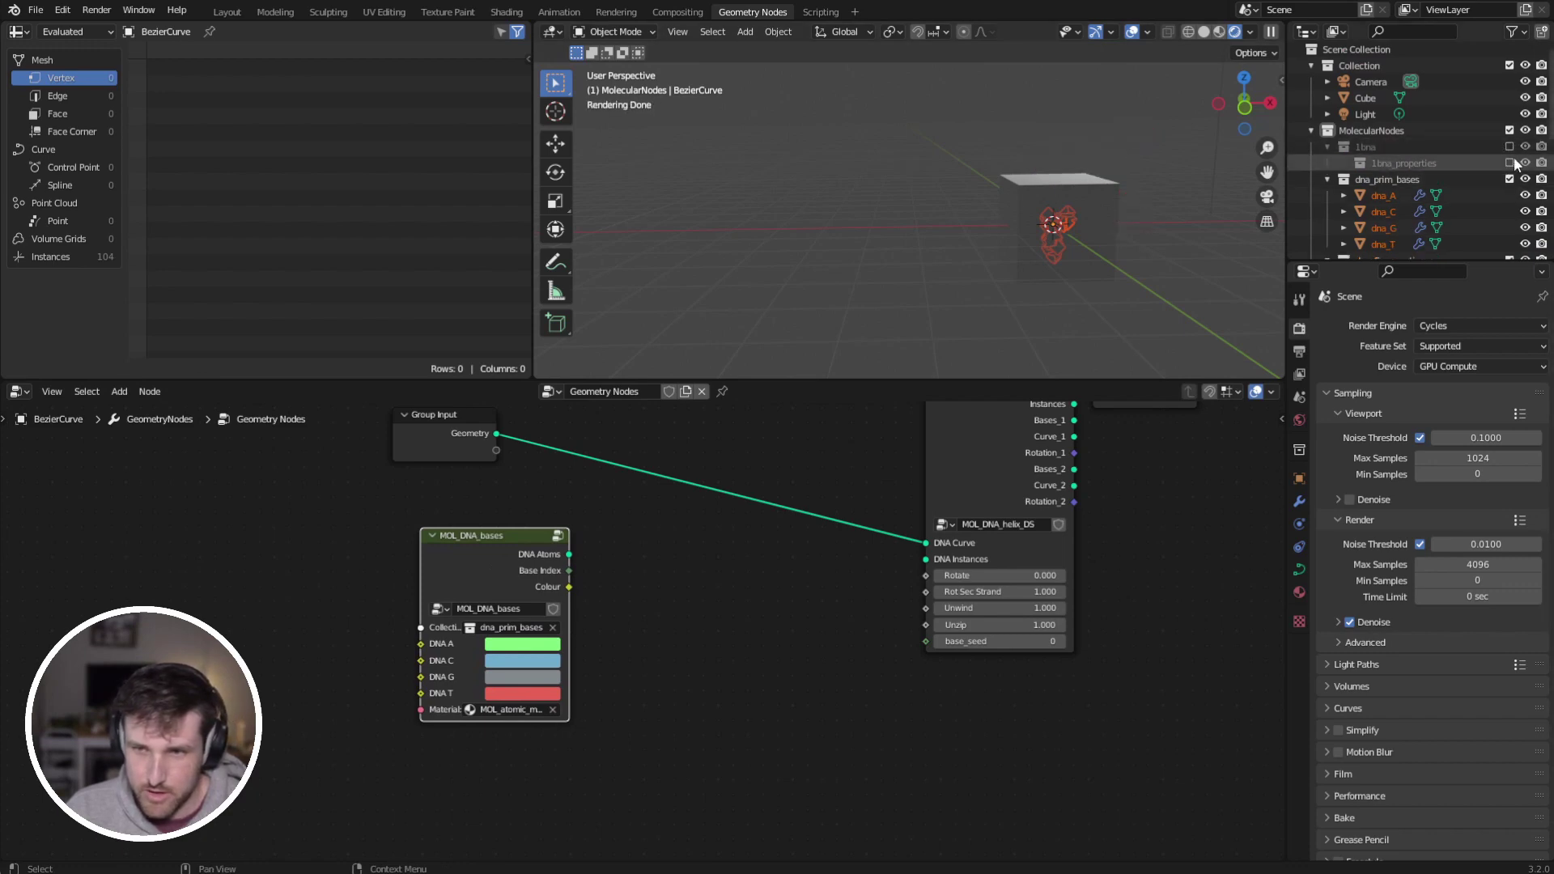
click(1508, 179)
click(1509, 195)
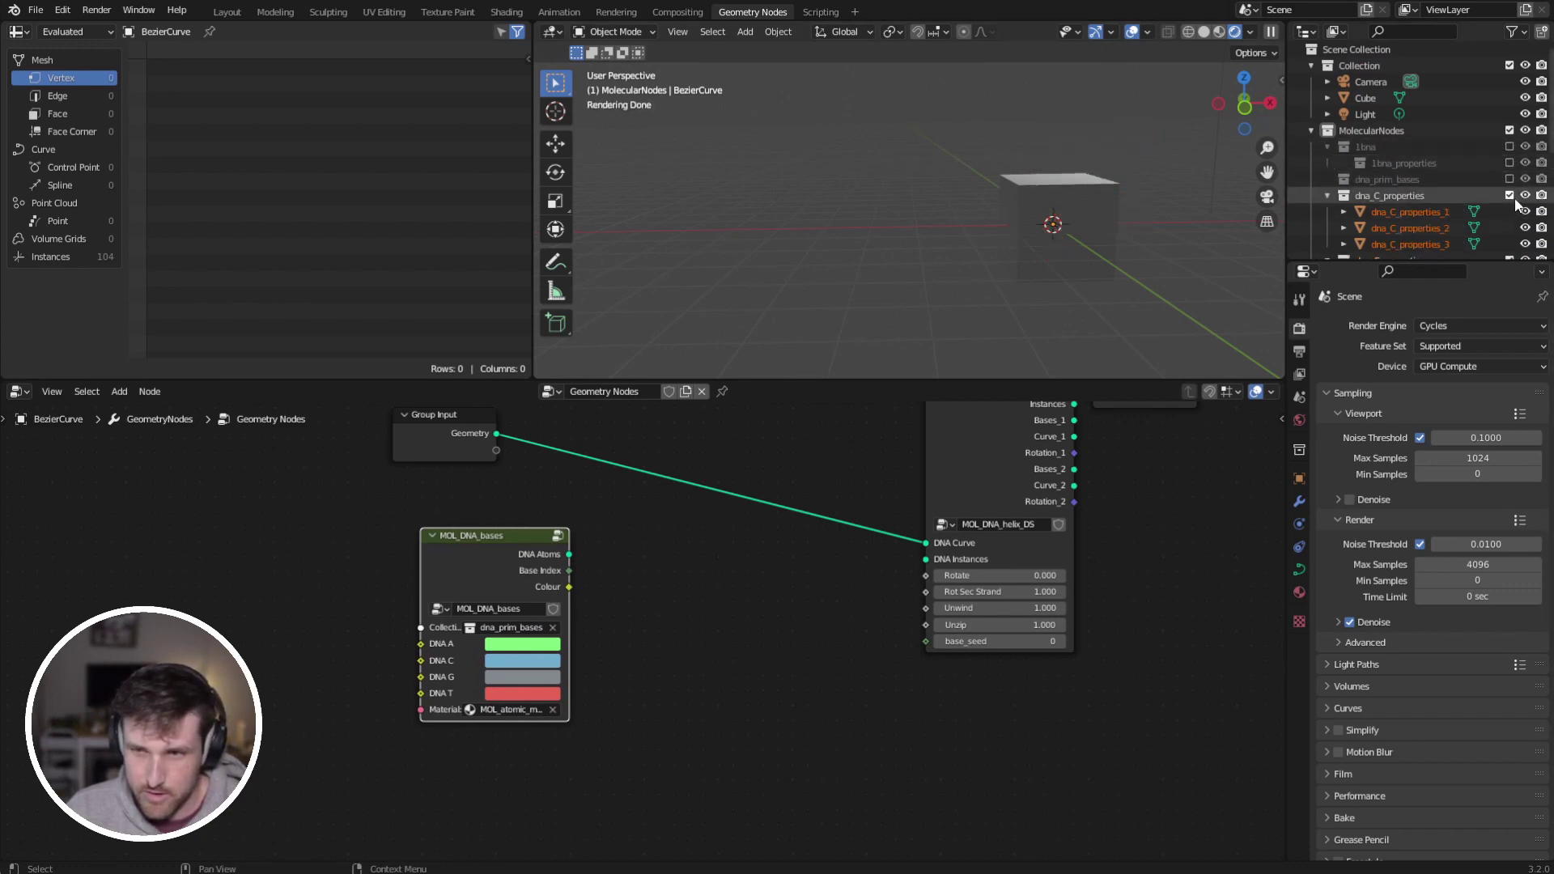
click(1509, 211)
click(1508, 228)
click(1508, 244)
scroll(1497, 202, down, 1)
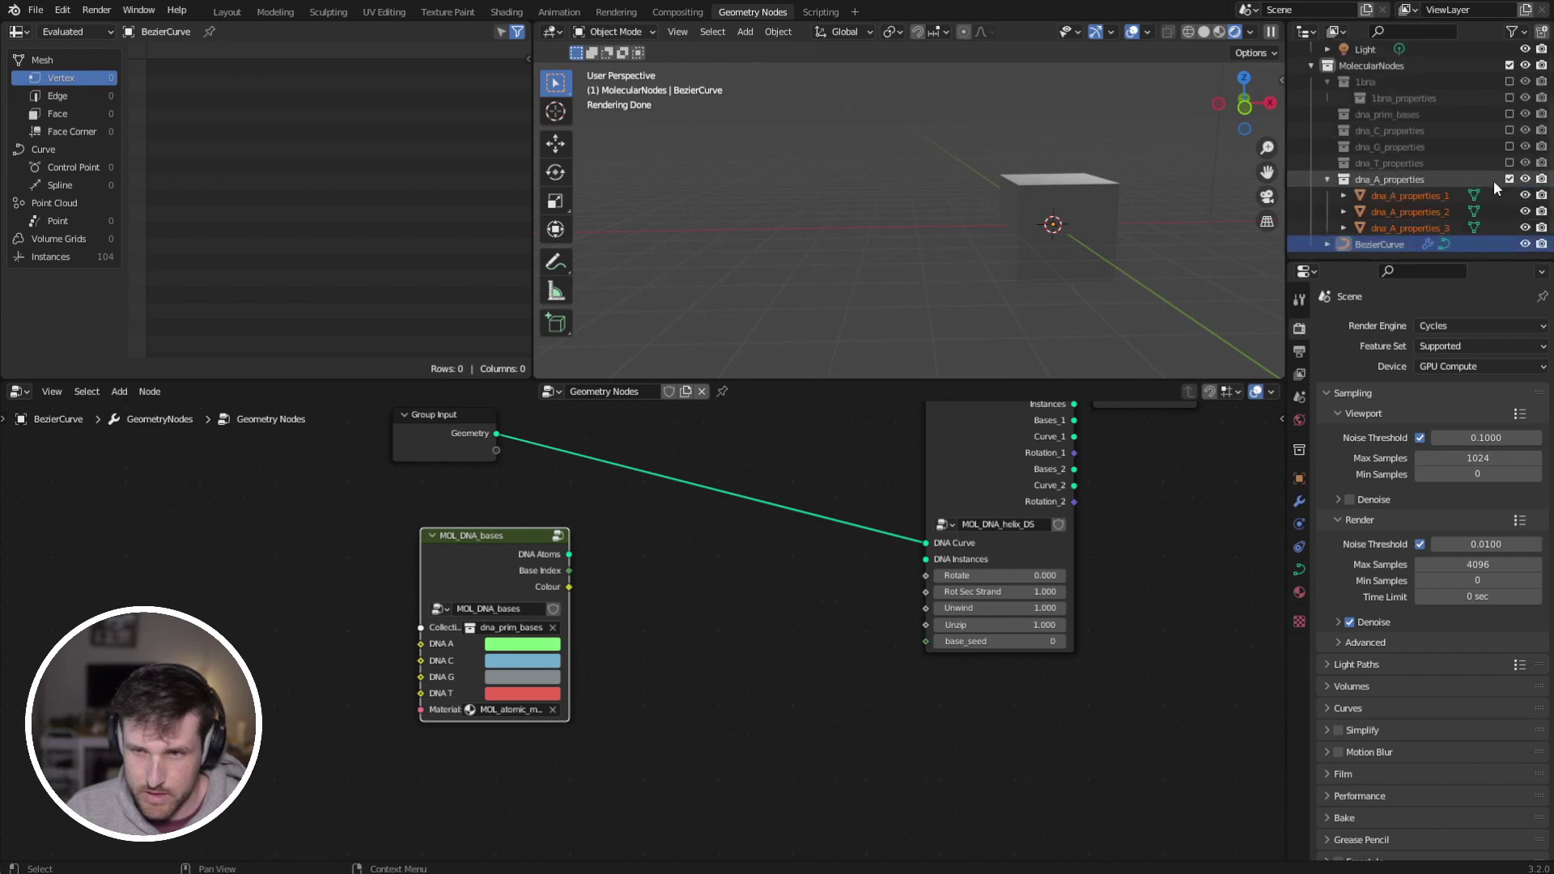
click(1419, 243)
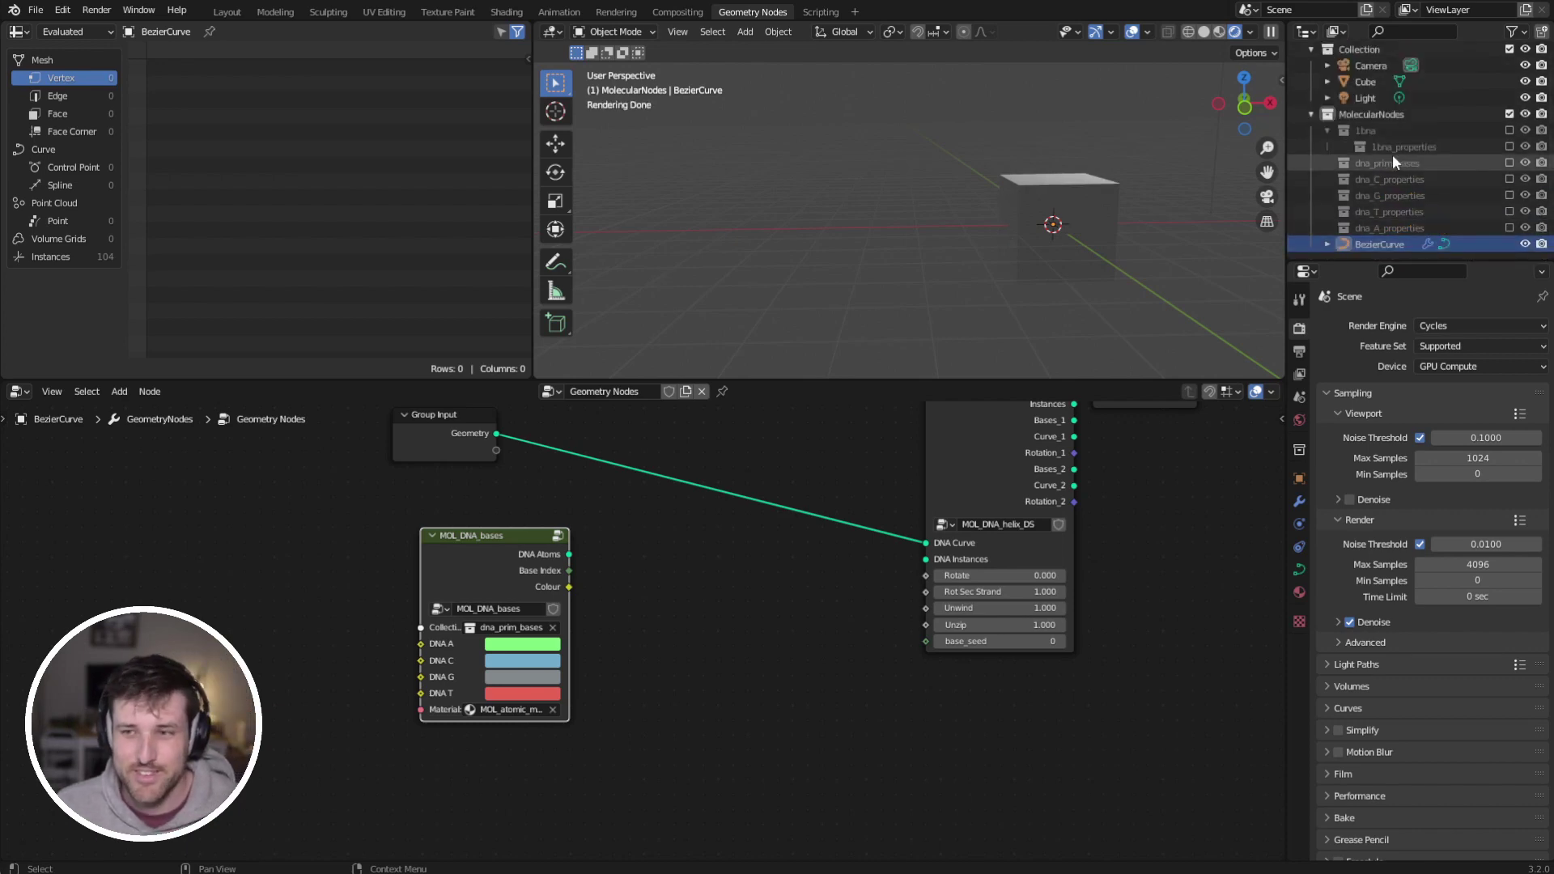
click(1507, 129)
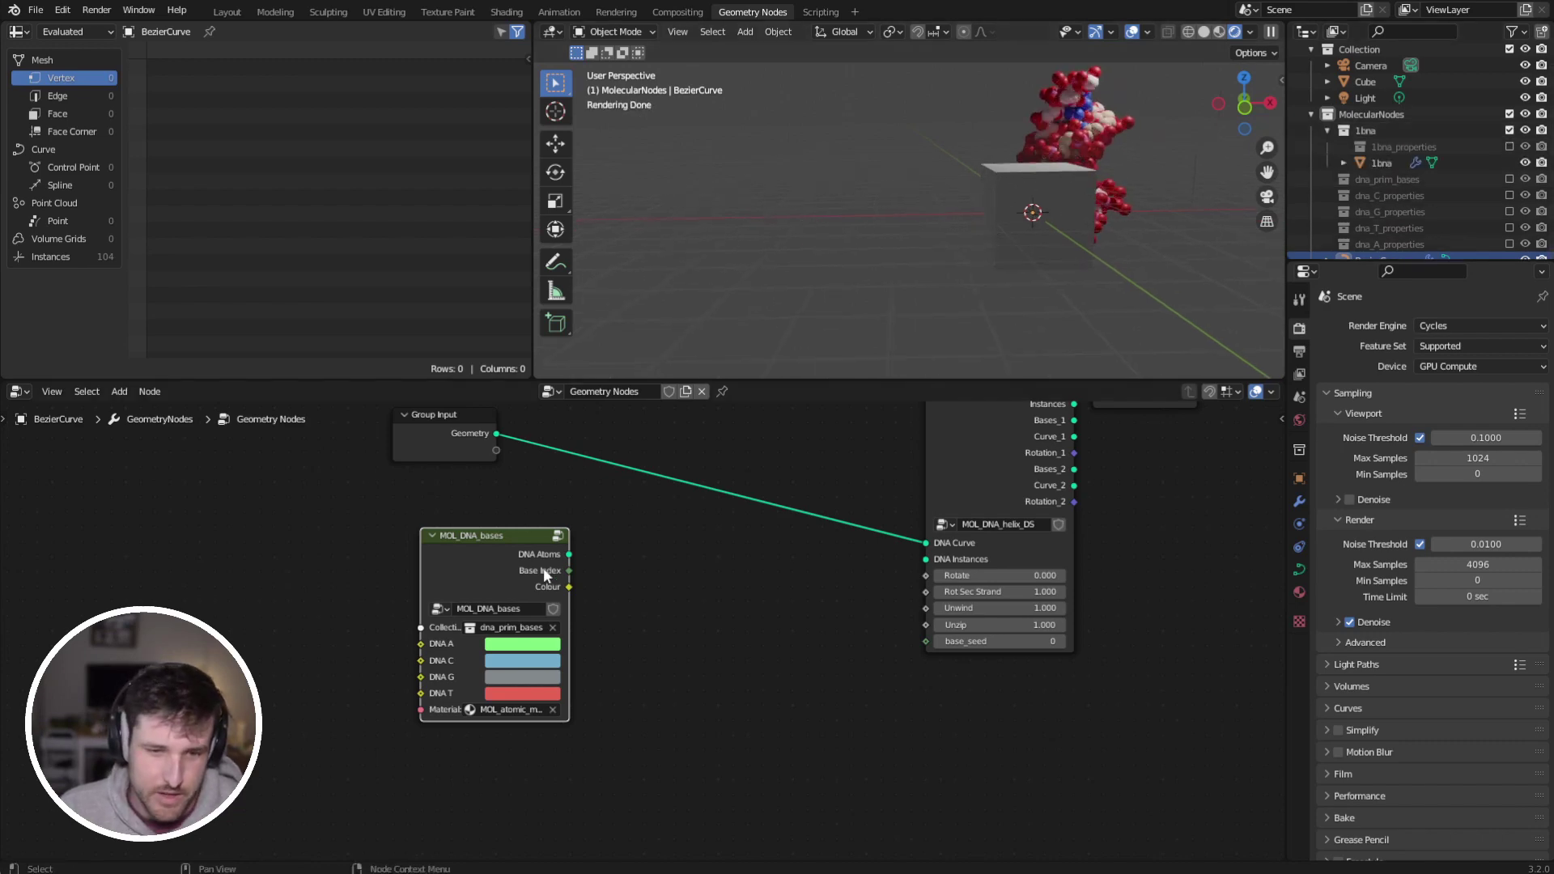
Step: Connect the bases node's DNA Atoms to the helix node's DNA Instances and insert a DNA Style Atoms node on that link
drag(542, 566, 927, 563)
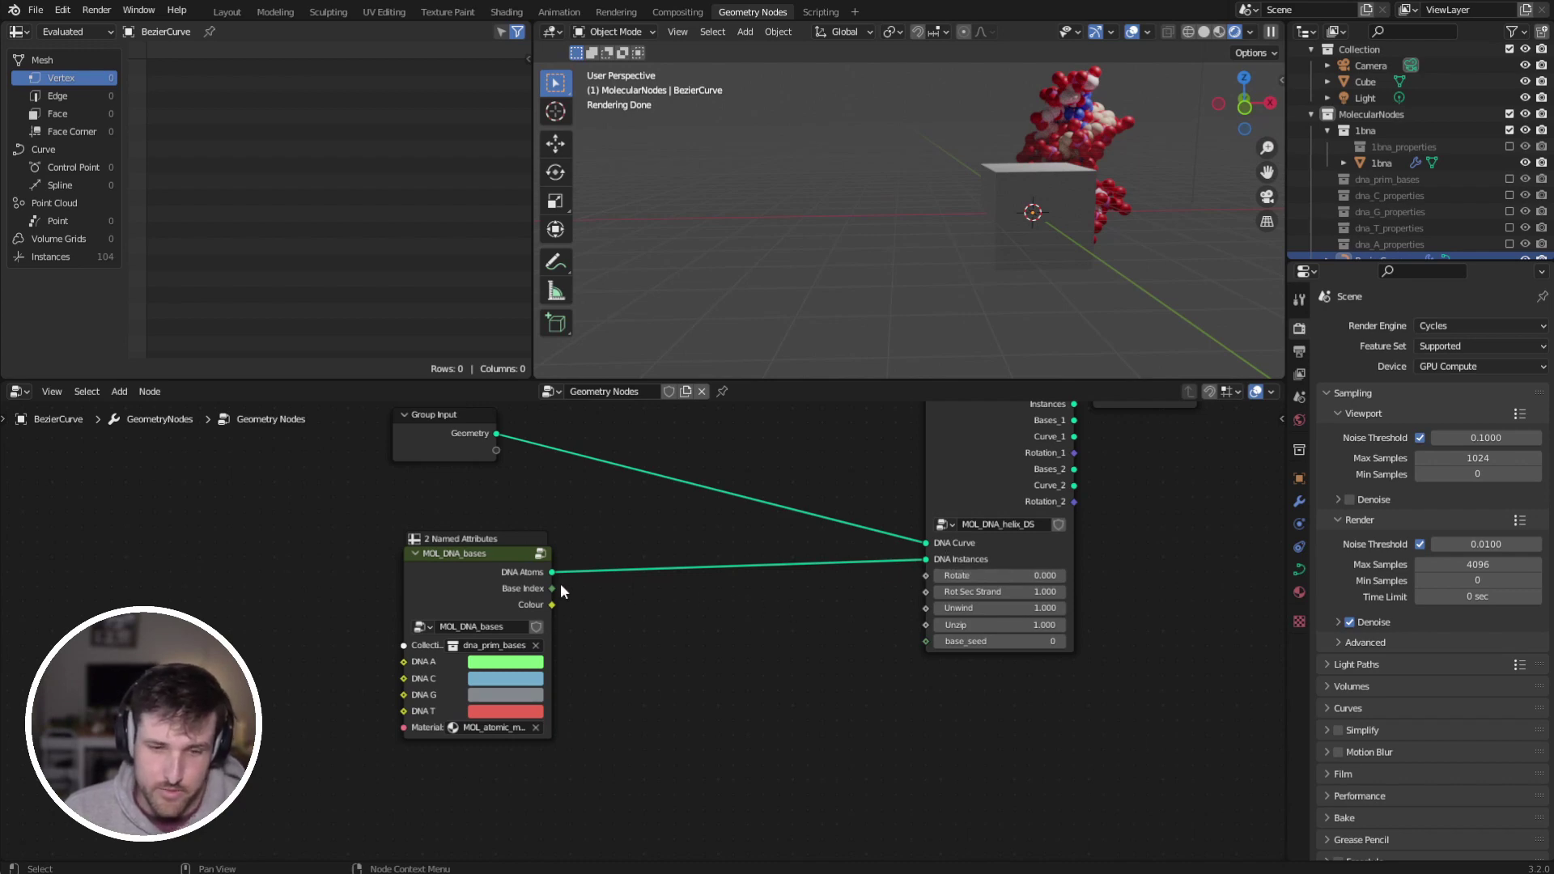
drag(492, 572, 390, 595)
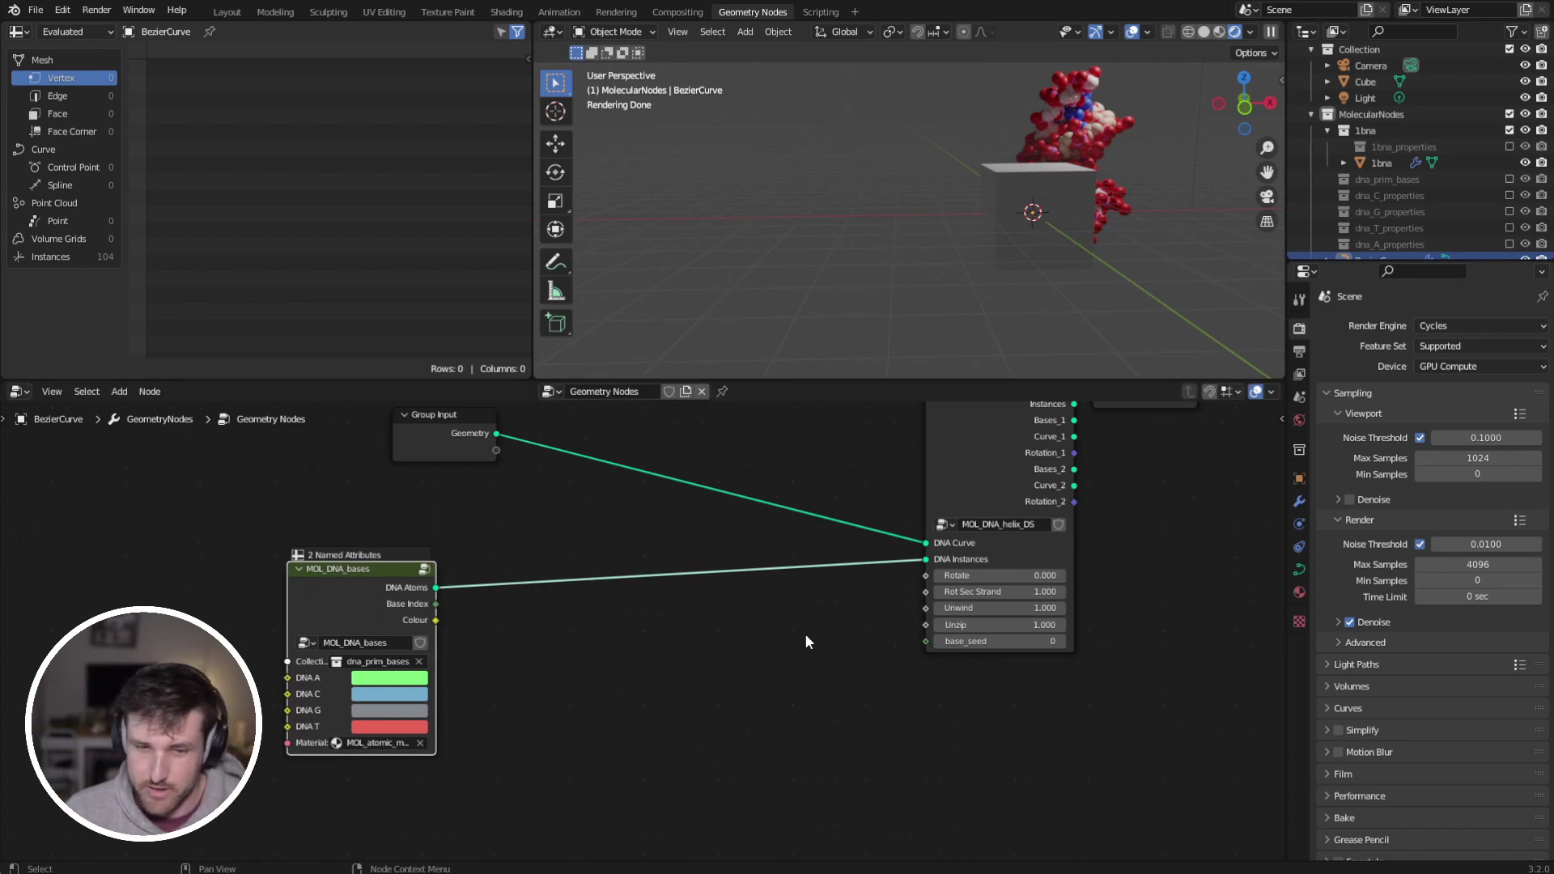
key(shift+a)
mouse_move(809, 635)
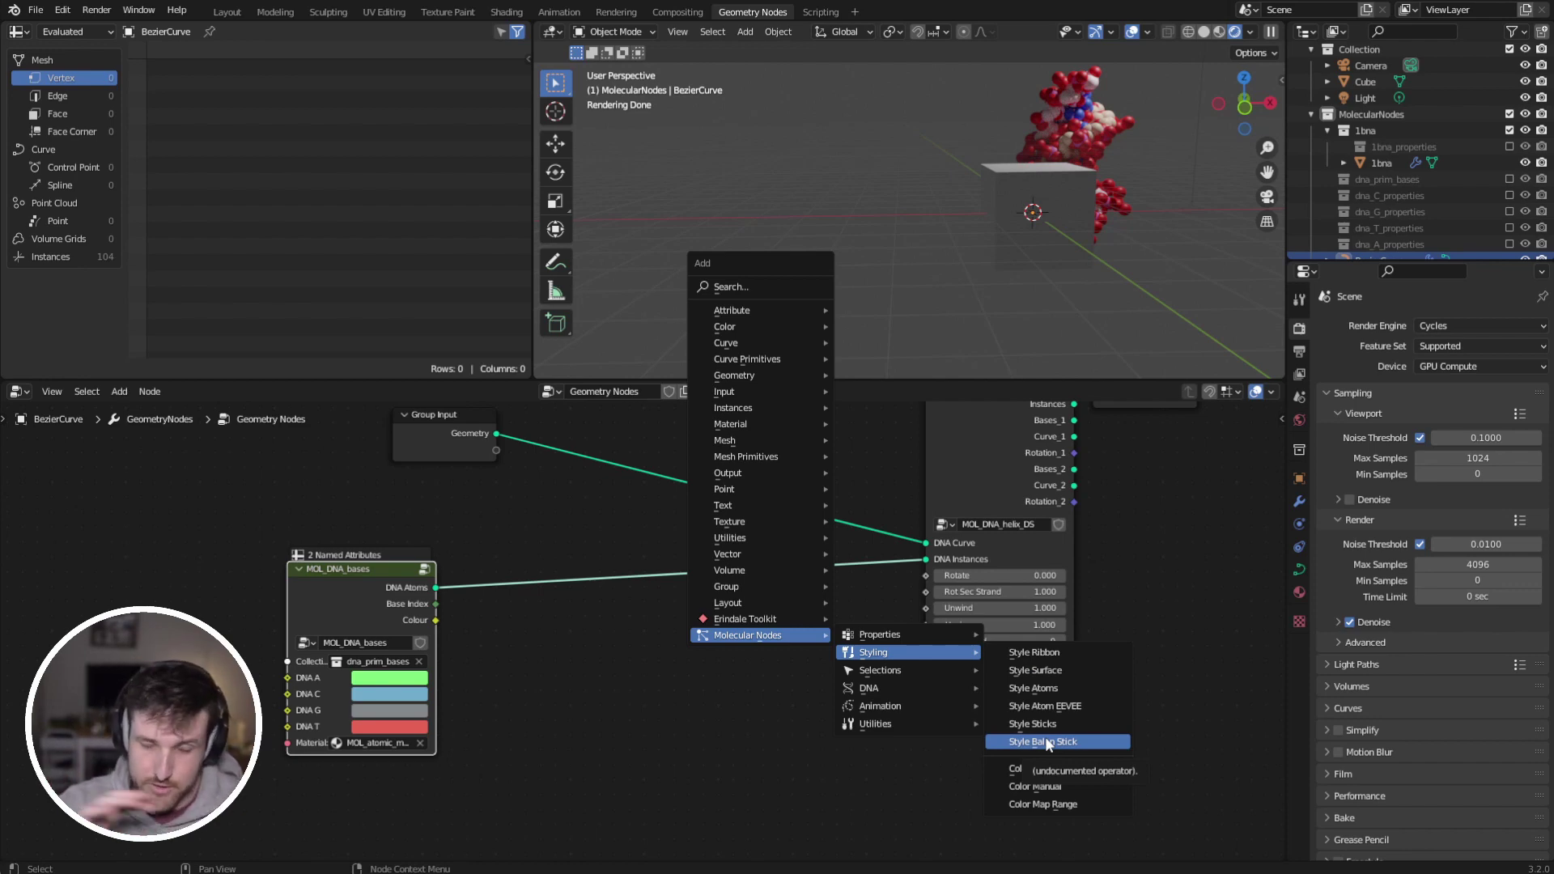
mouse_move(877, 695)
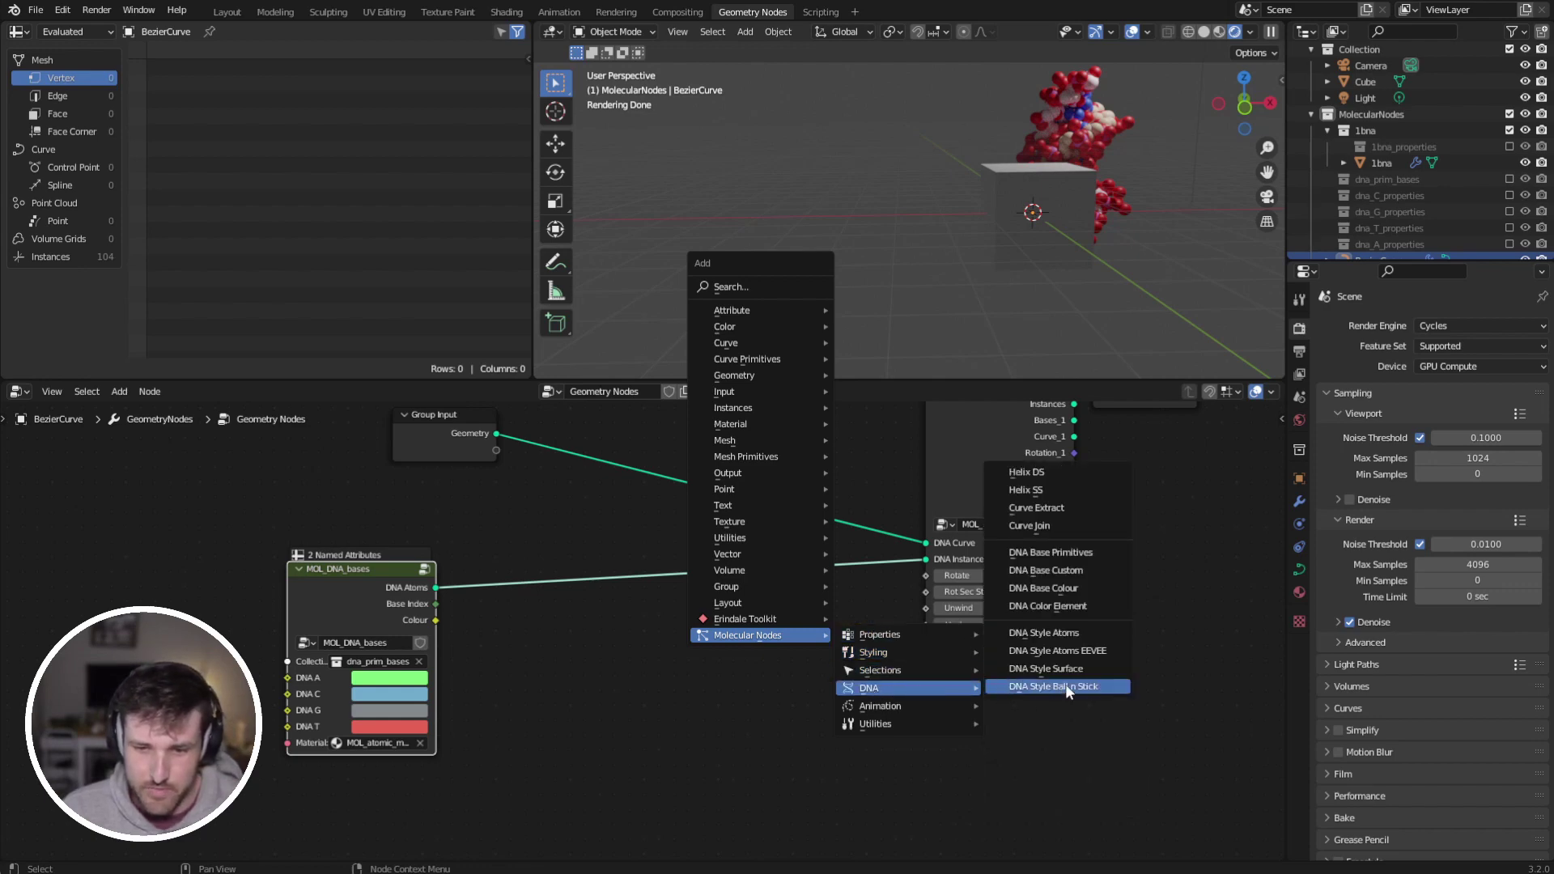
click(1095, 632)
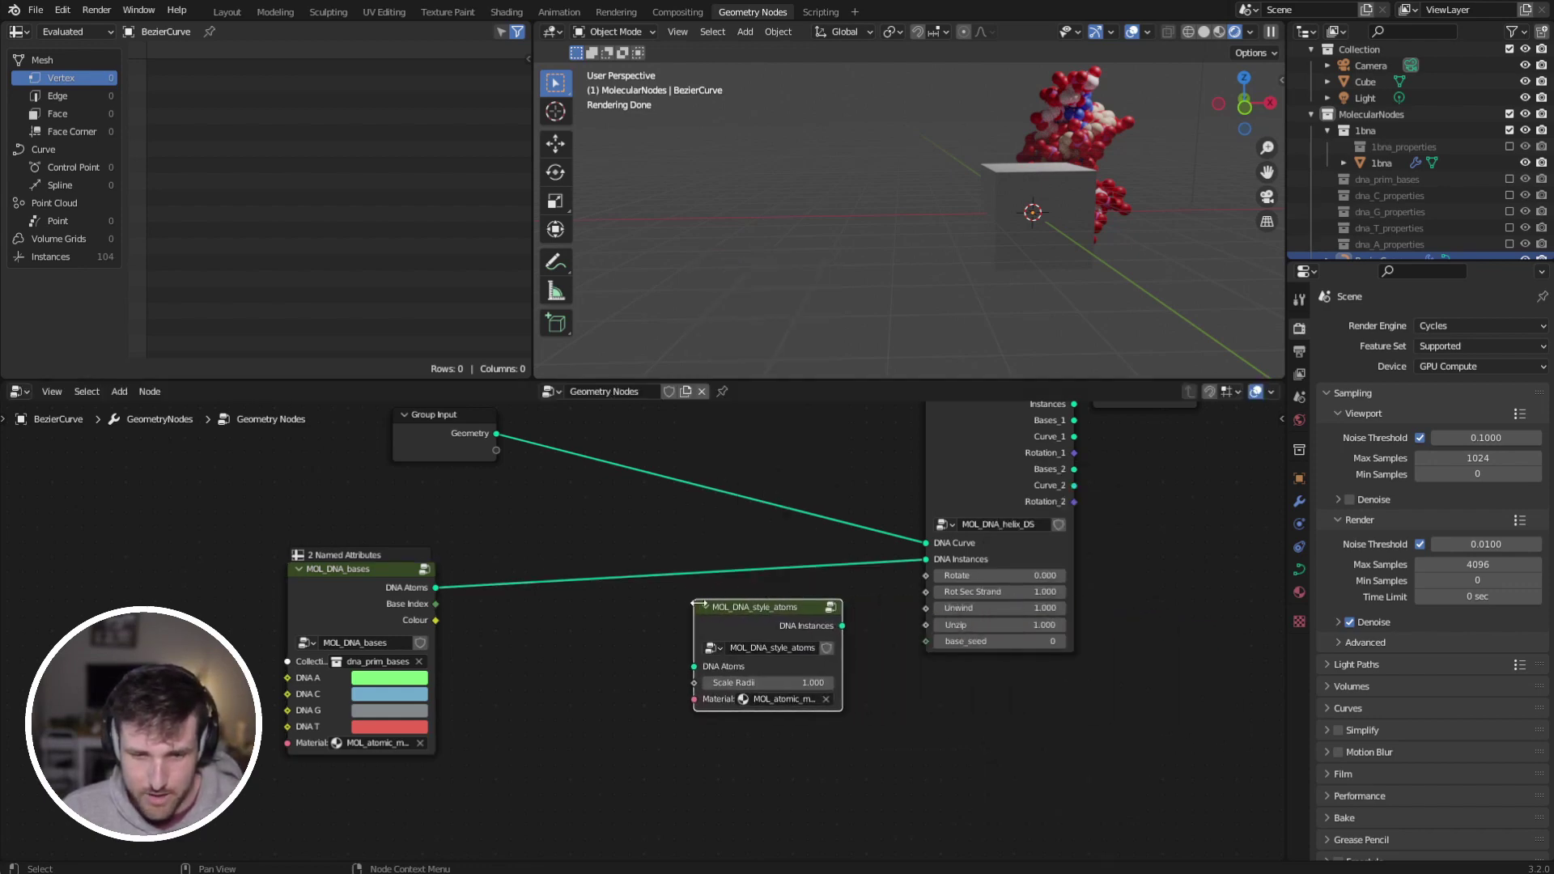
click(768, 578)
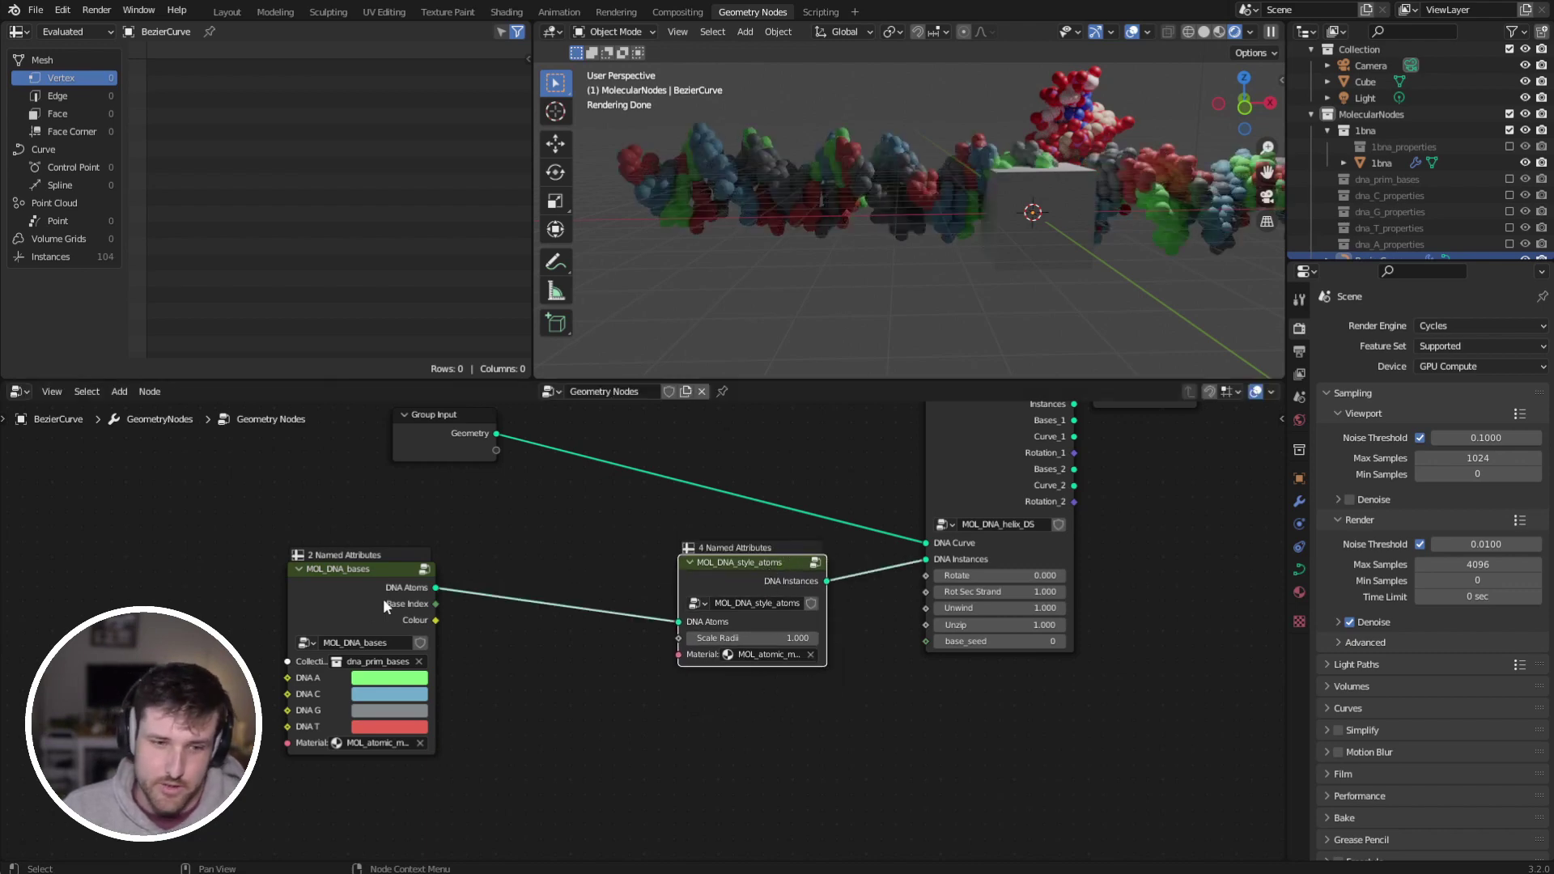
Step: Arrange the MOL_DNA_bases and MOL_DNA_style_atoms nodes closer together beneath the Group Input
drag(382, 599, 437, 564)
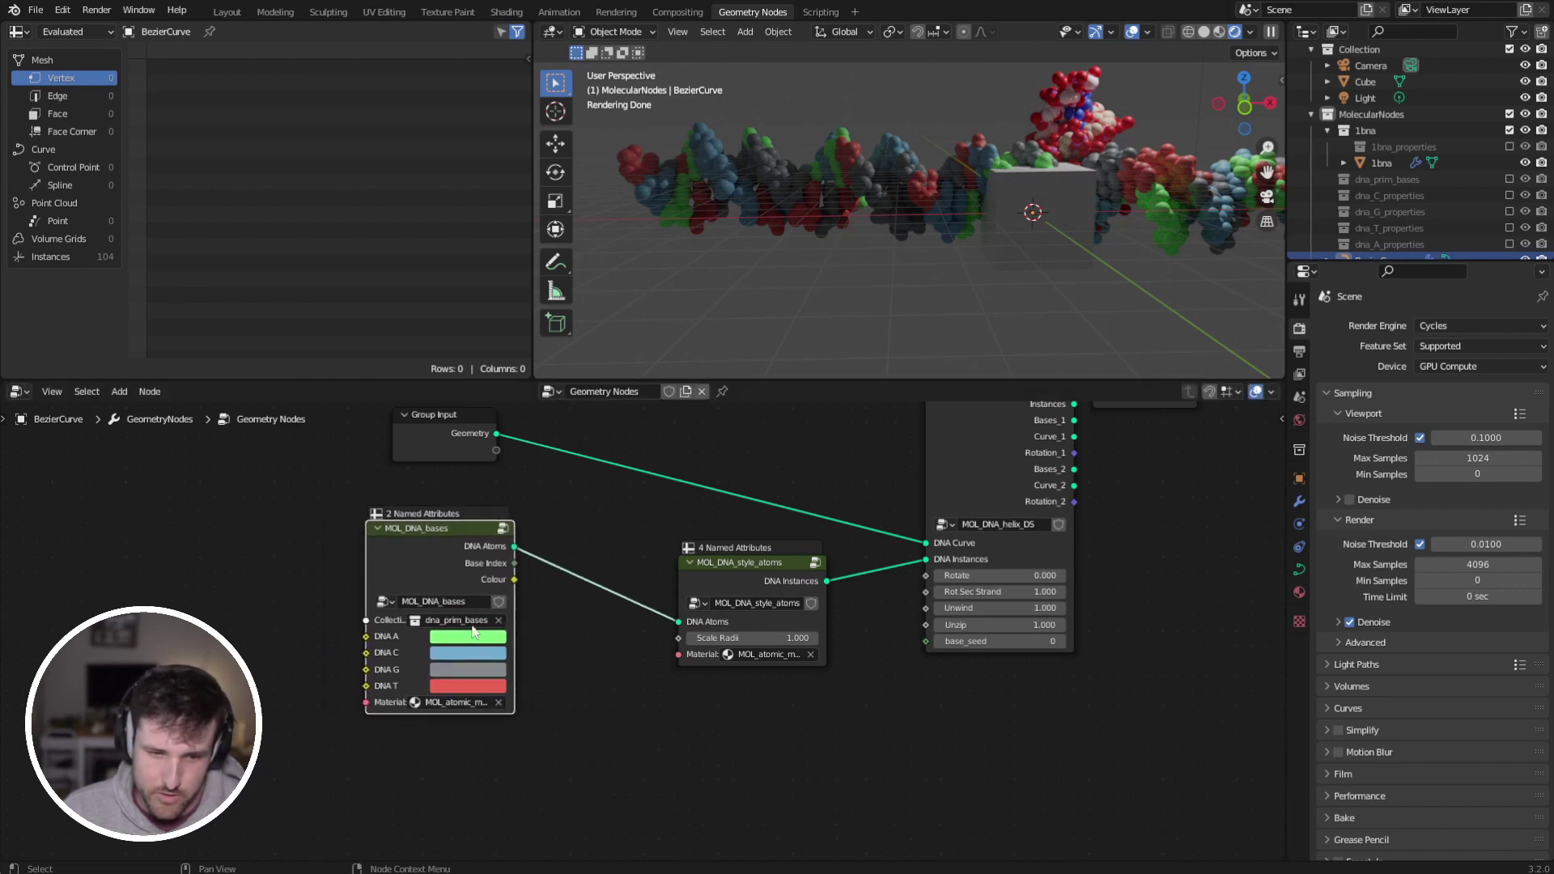
mouse_move(468, 563)
mouse_down()
mouse_move(473, 586)
mouse_move(469, 564)
mouse_up()
drag(752, 565, 718, 553)
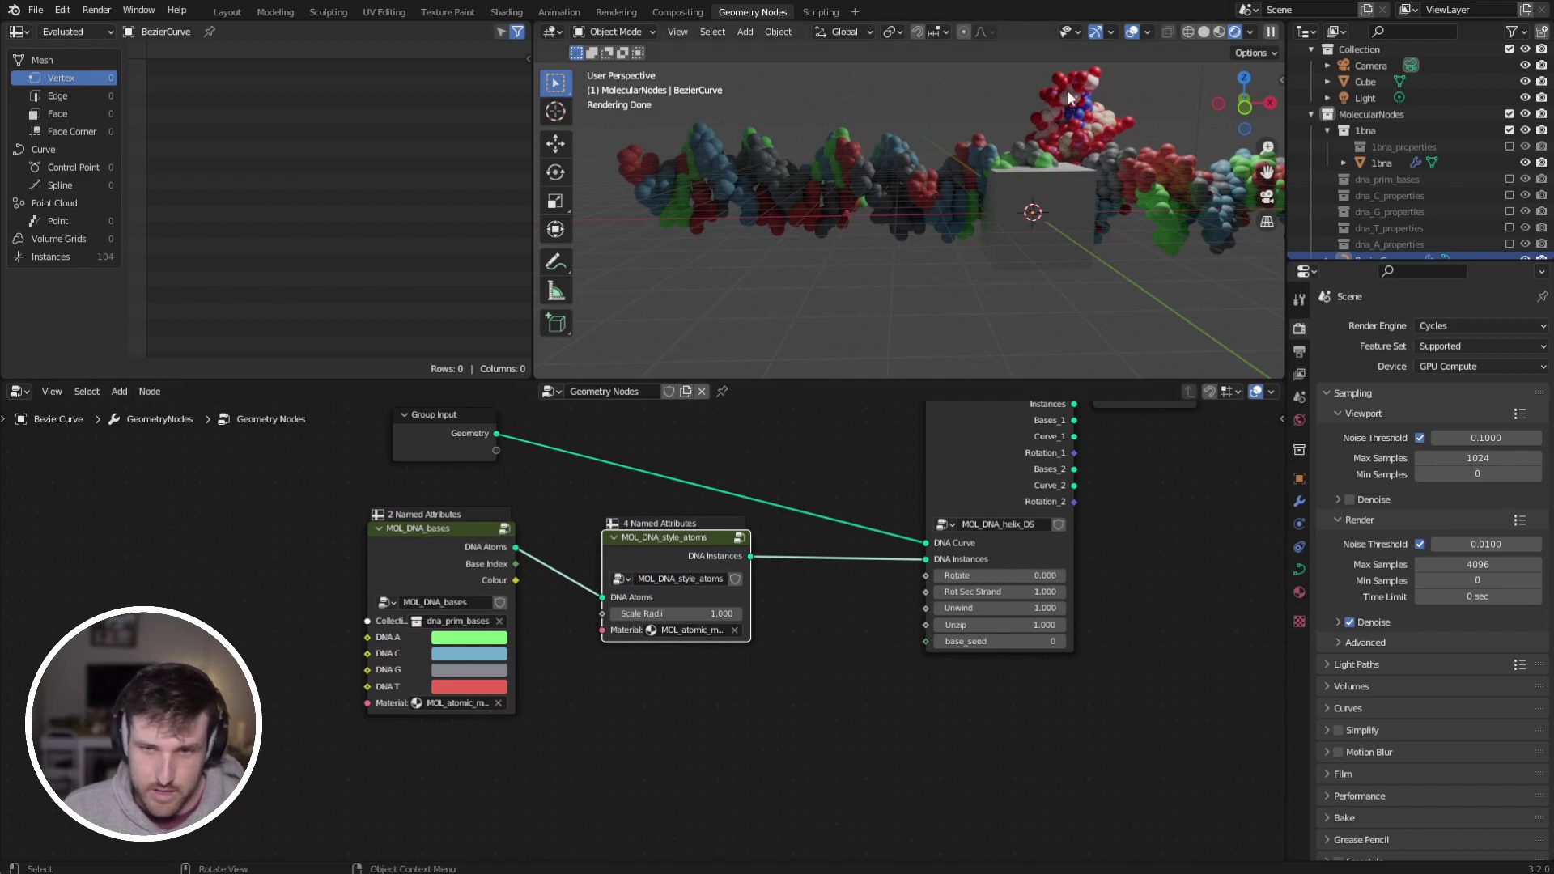
Step: Delete the default cube from the scene
scroll(1016, 212, down, 3)
click(994, 236)
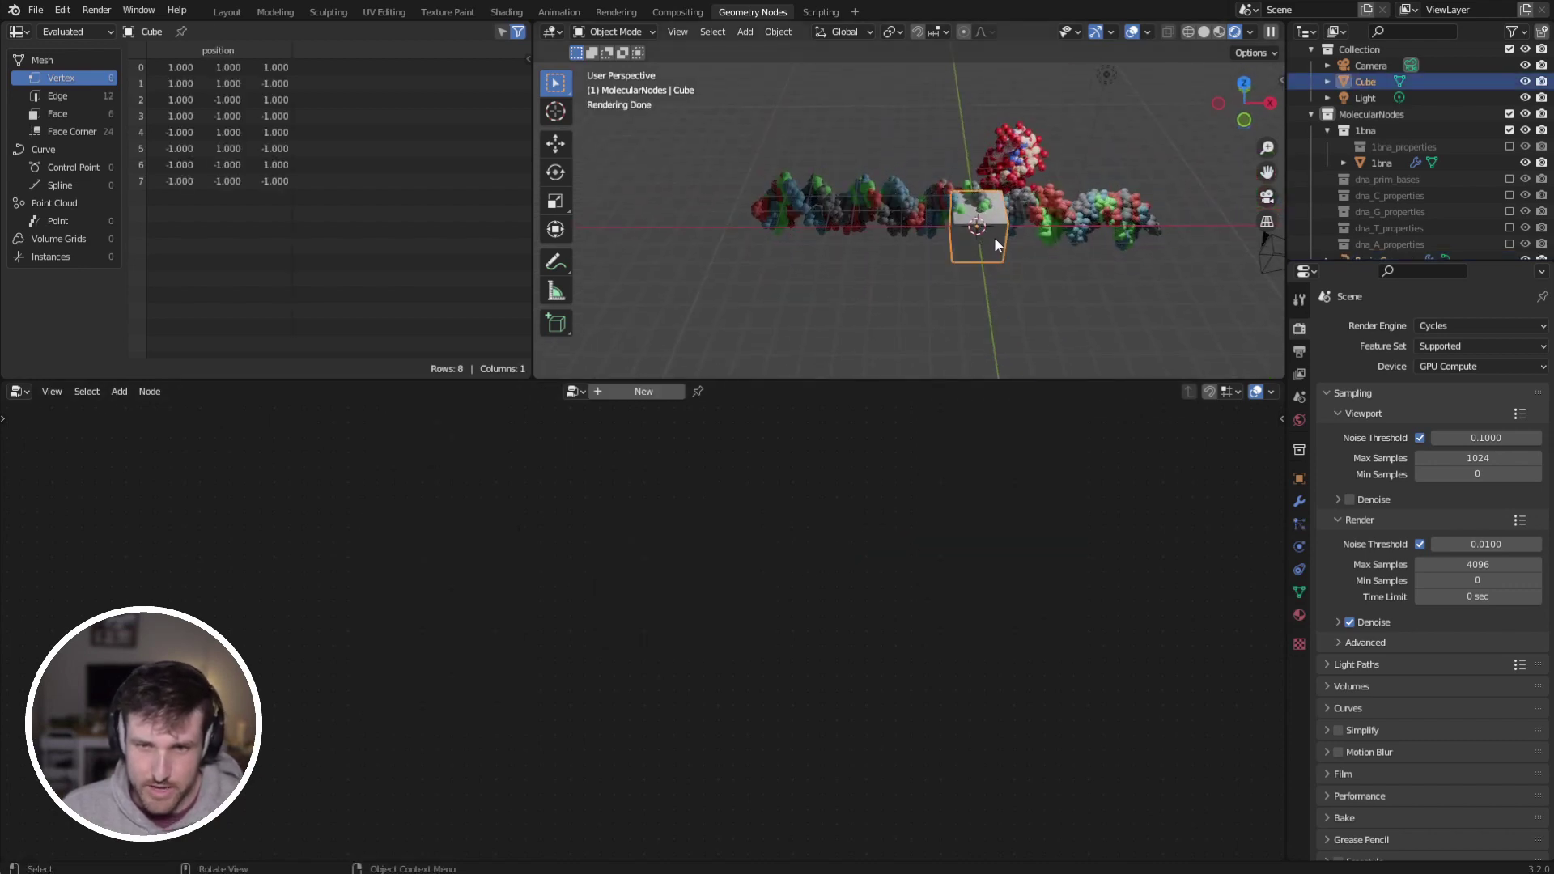
key(x)
click(998, 260)
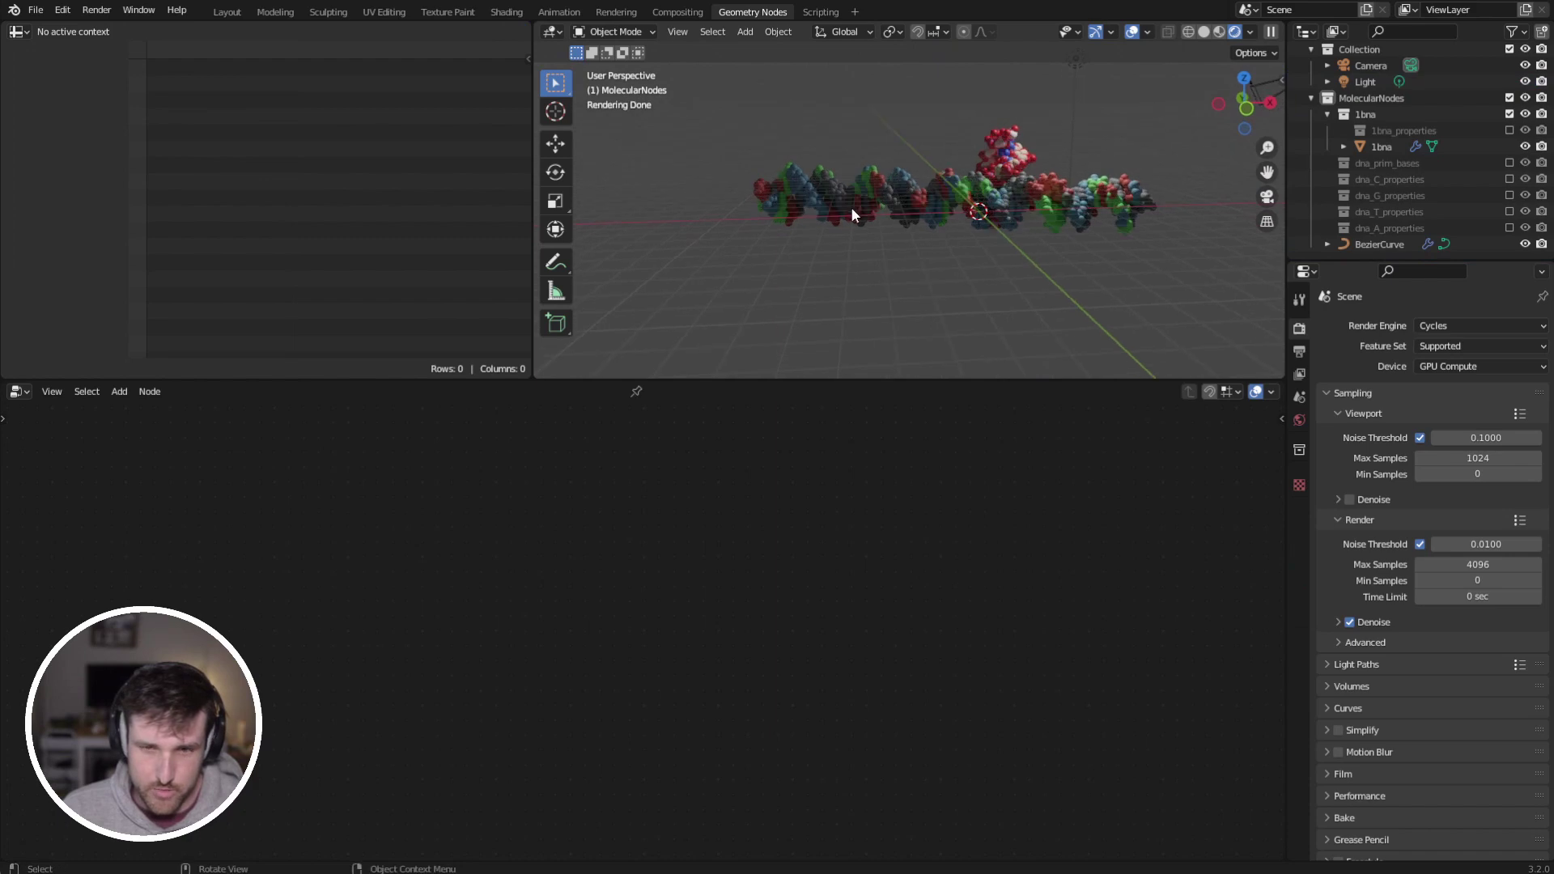
Step: Enter Edit Mode on the Bezier curve, select the end control point farthest from the 1bna model and move it
click(851, 208)
drag(712, 156, 809, 228)
key(g)
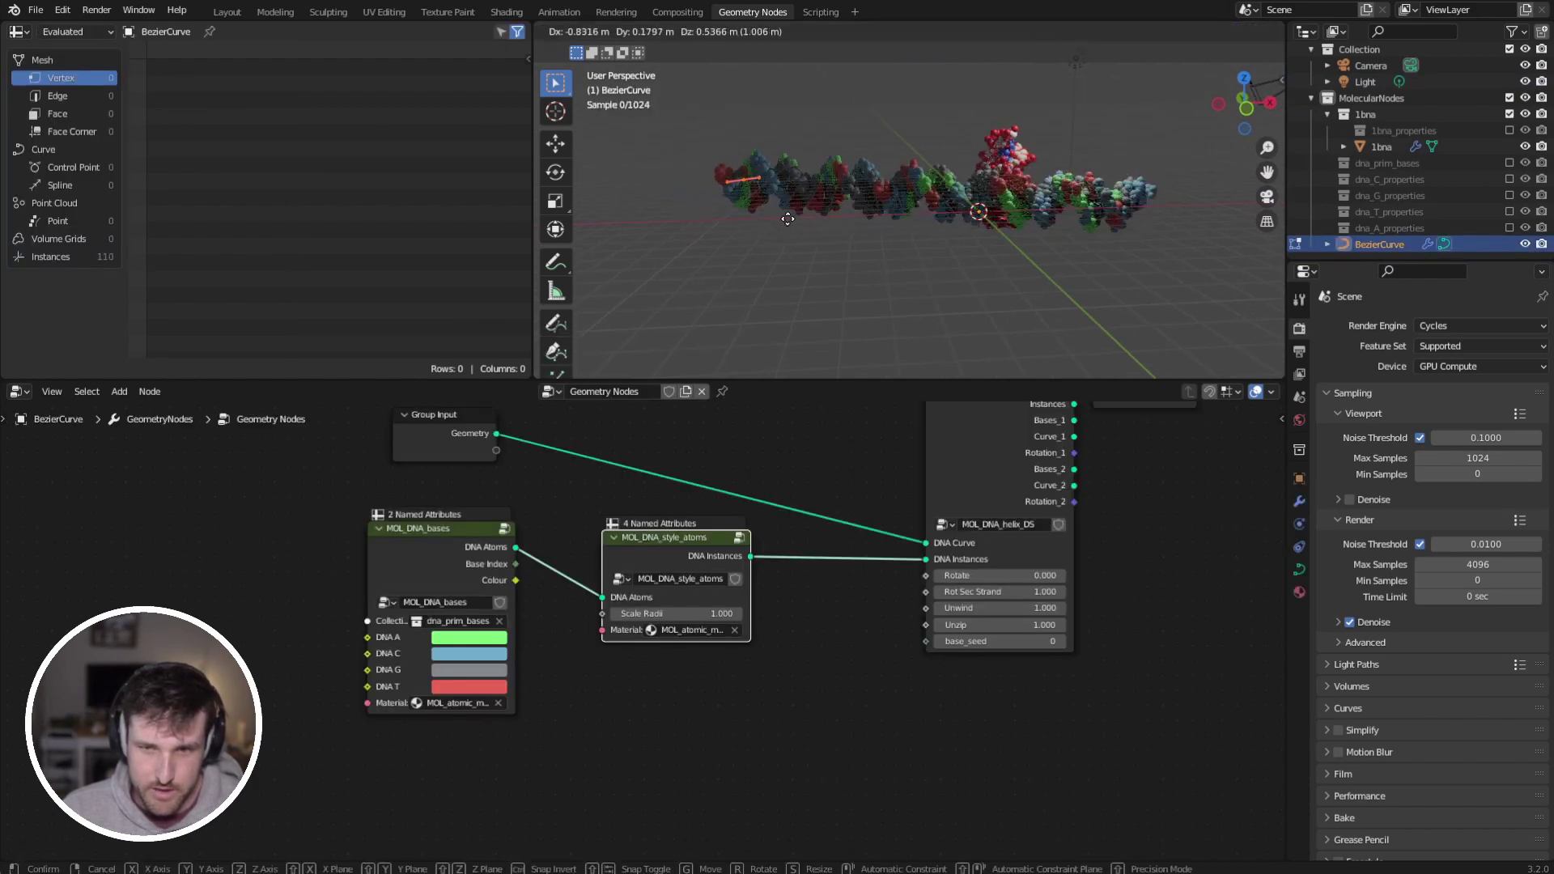
click(781, 245)
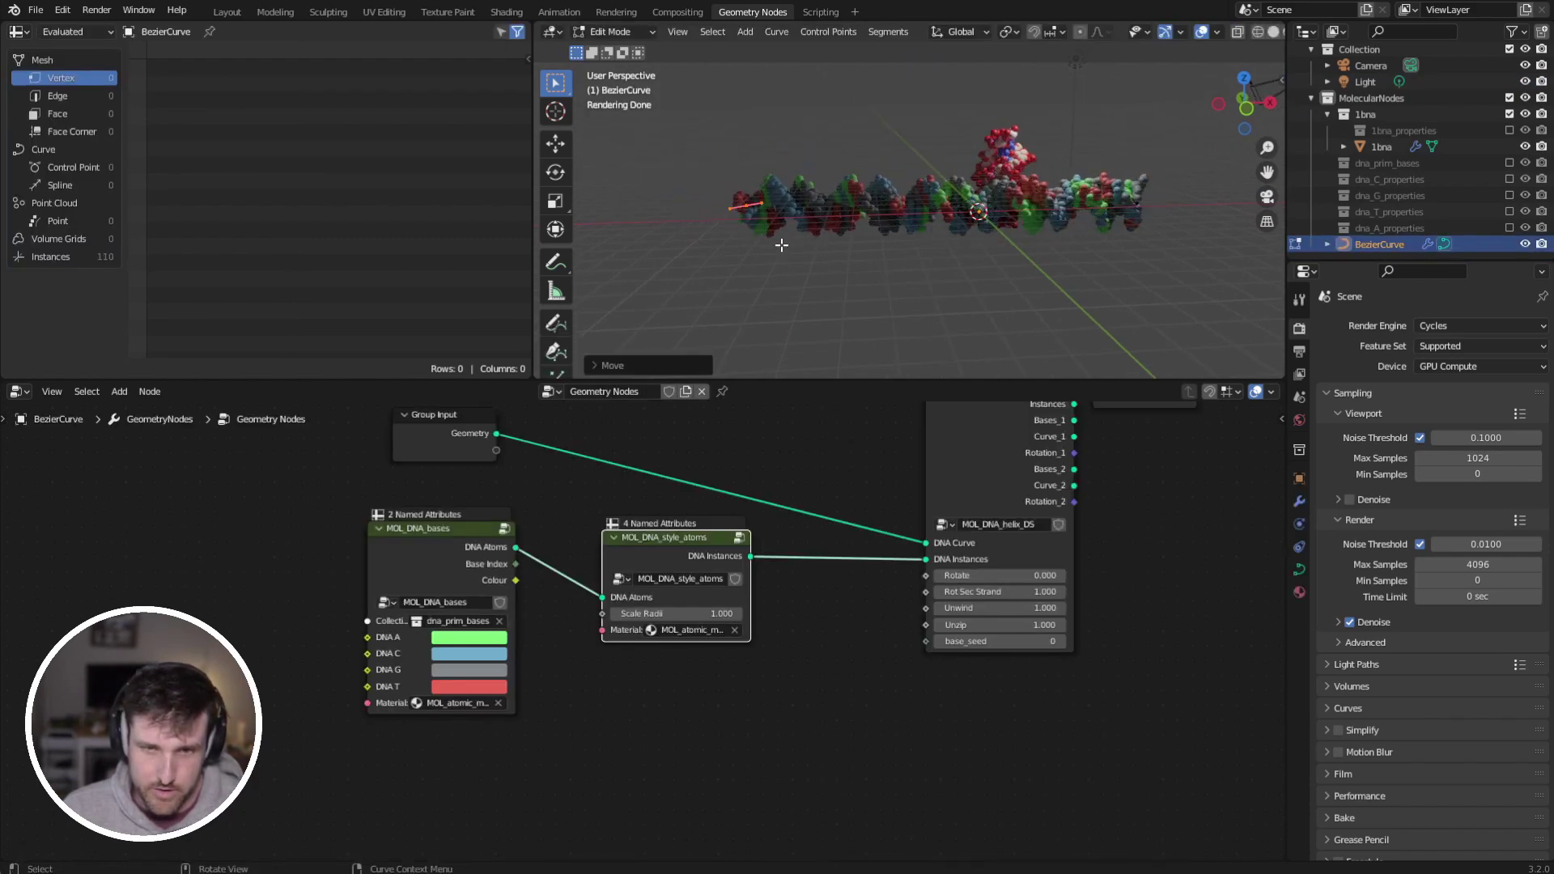
Step: Extrude the curve's selected end point up and outward, and rotate the new control point to bend the helix
key(e)
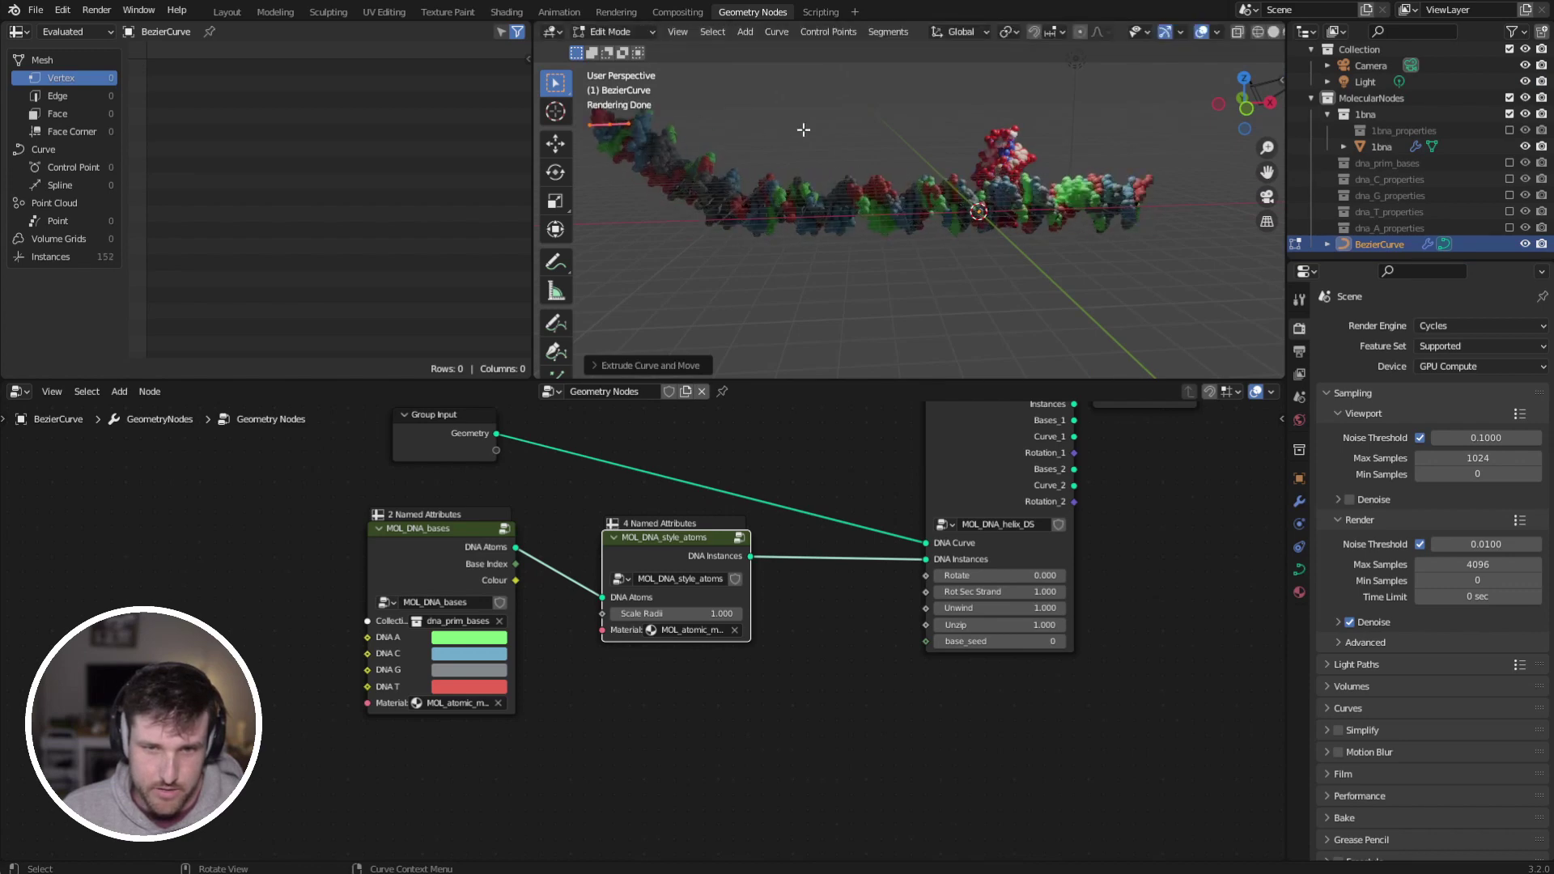
key(r)
click(692, 241)
shift+middle_drag(656, 241, 745, 302)
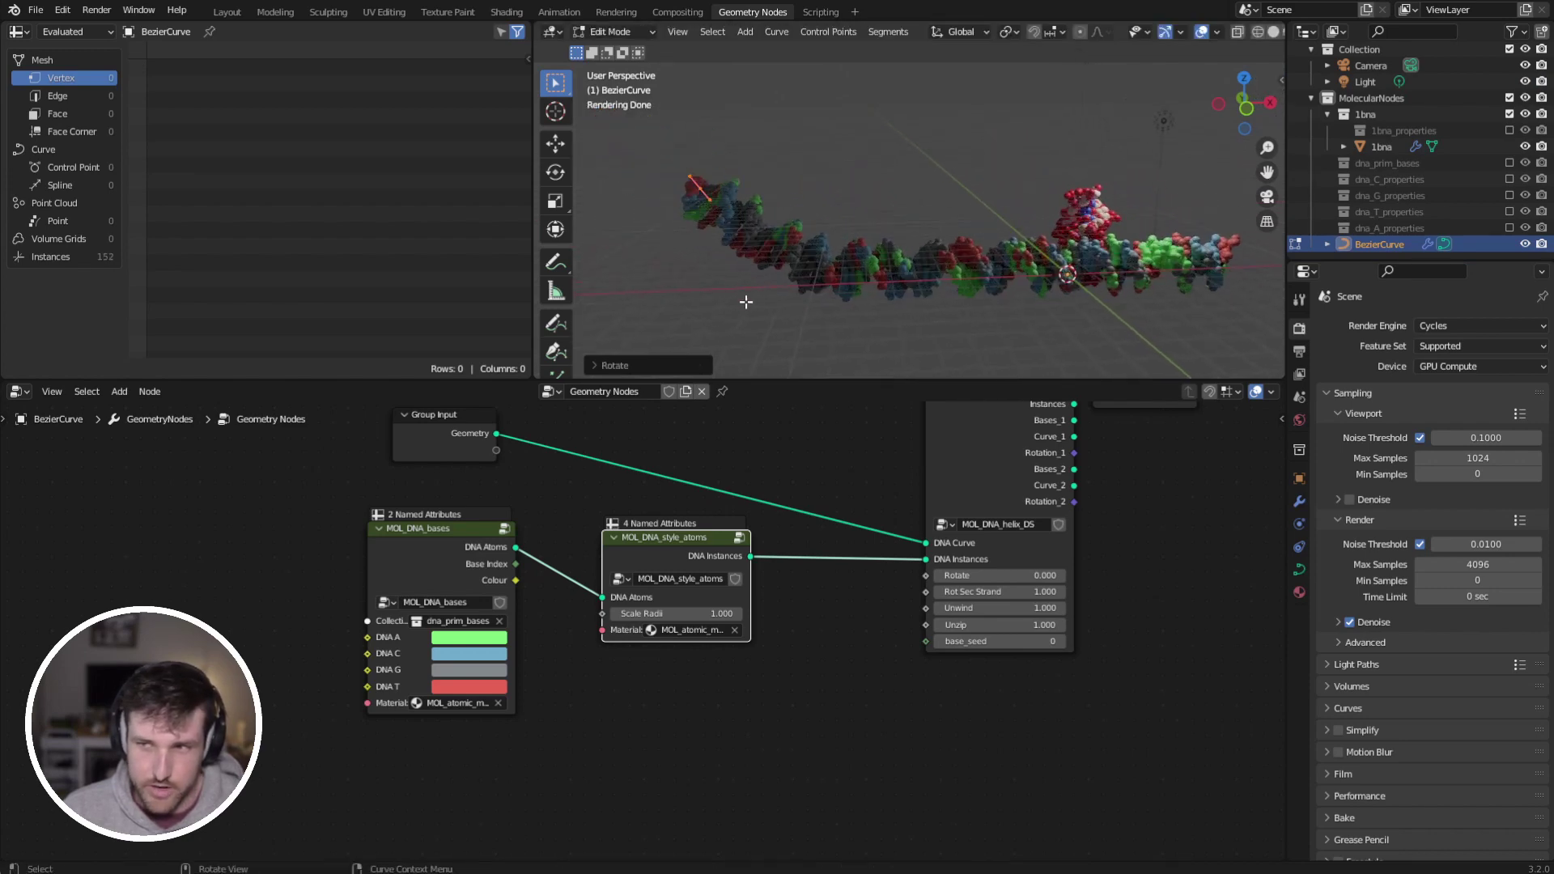
Step: Enlarge the 3D viewport and adjust the rotation and scale of the extruded end point's handles
drag(781, 381, 782, 561)
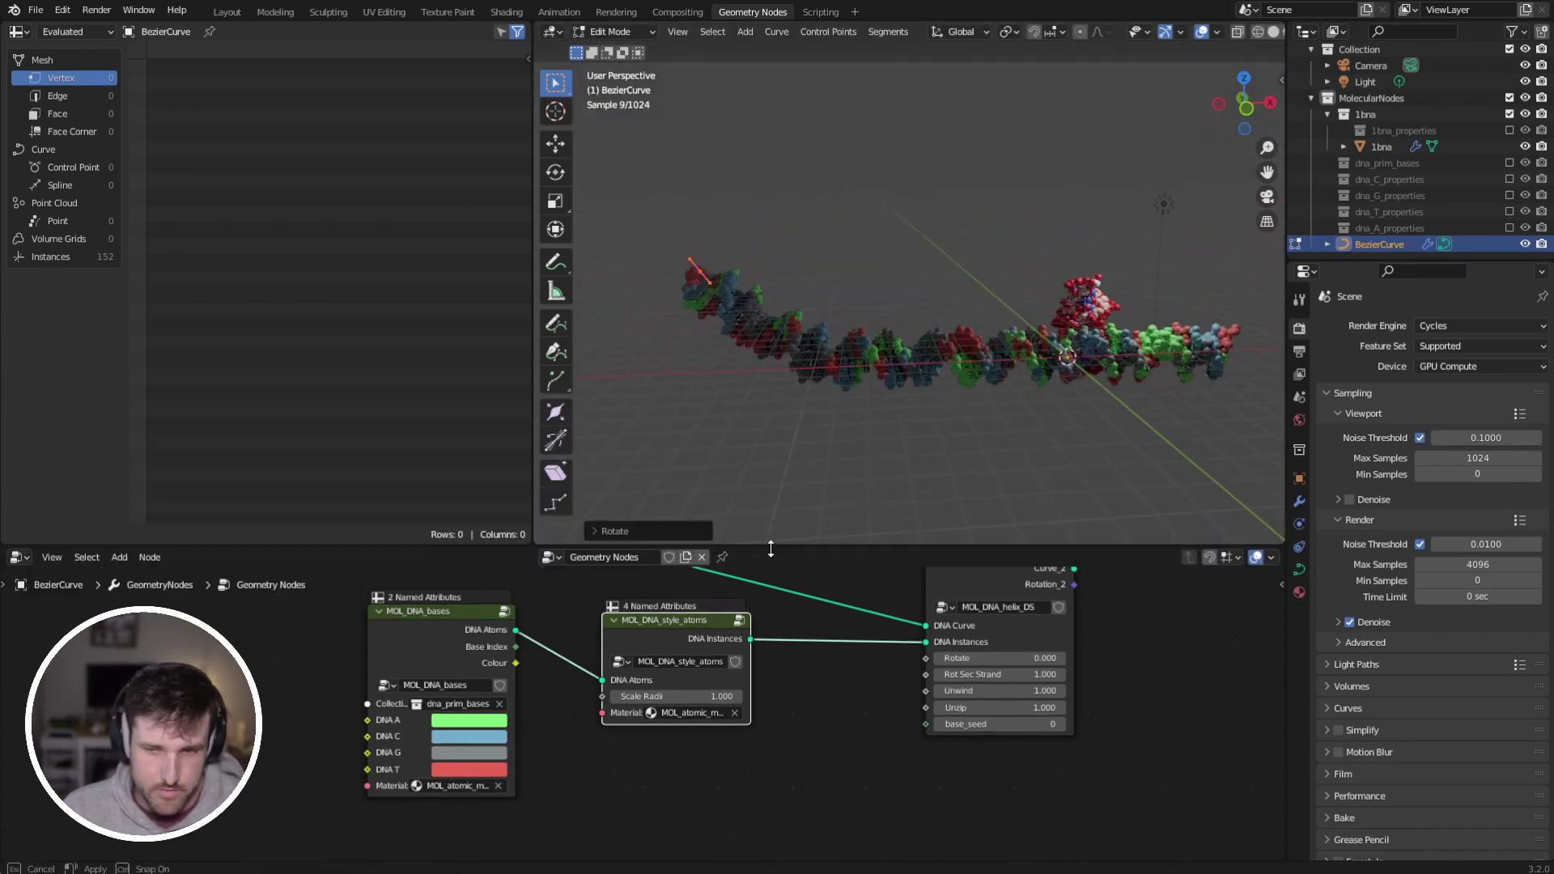
shift+middle_drag(885, 377, 860, 386)
key(r)
click(826, 370)
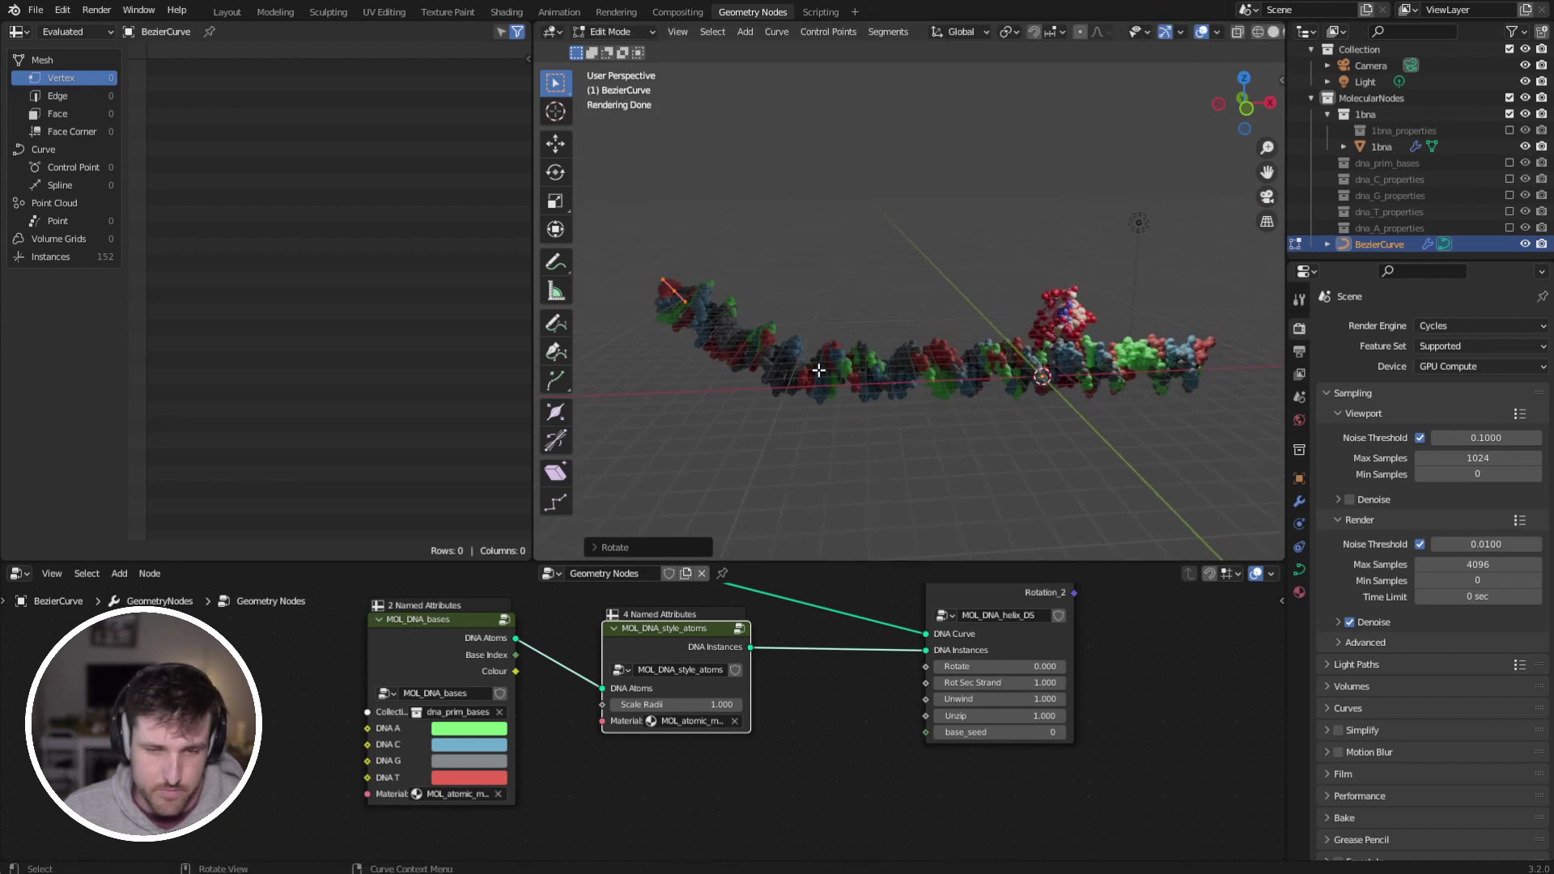
key(s)
click(1024, 387)
Step: Extrude one more segment from the curve's end point and return to Object Mode
key(e)
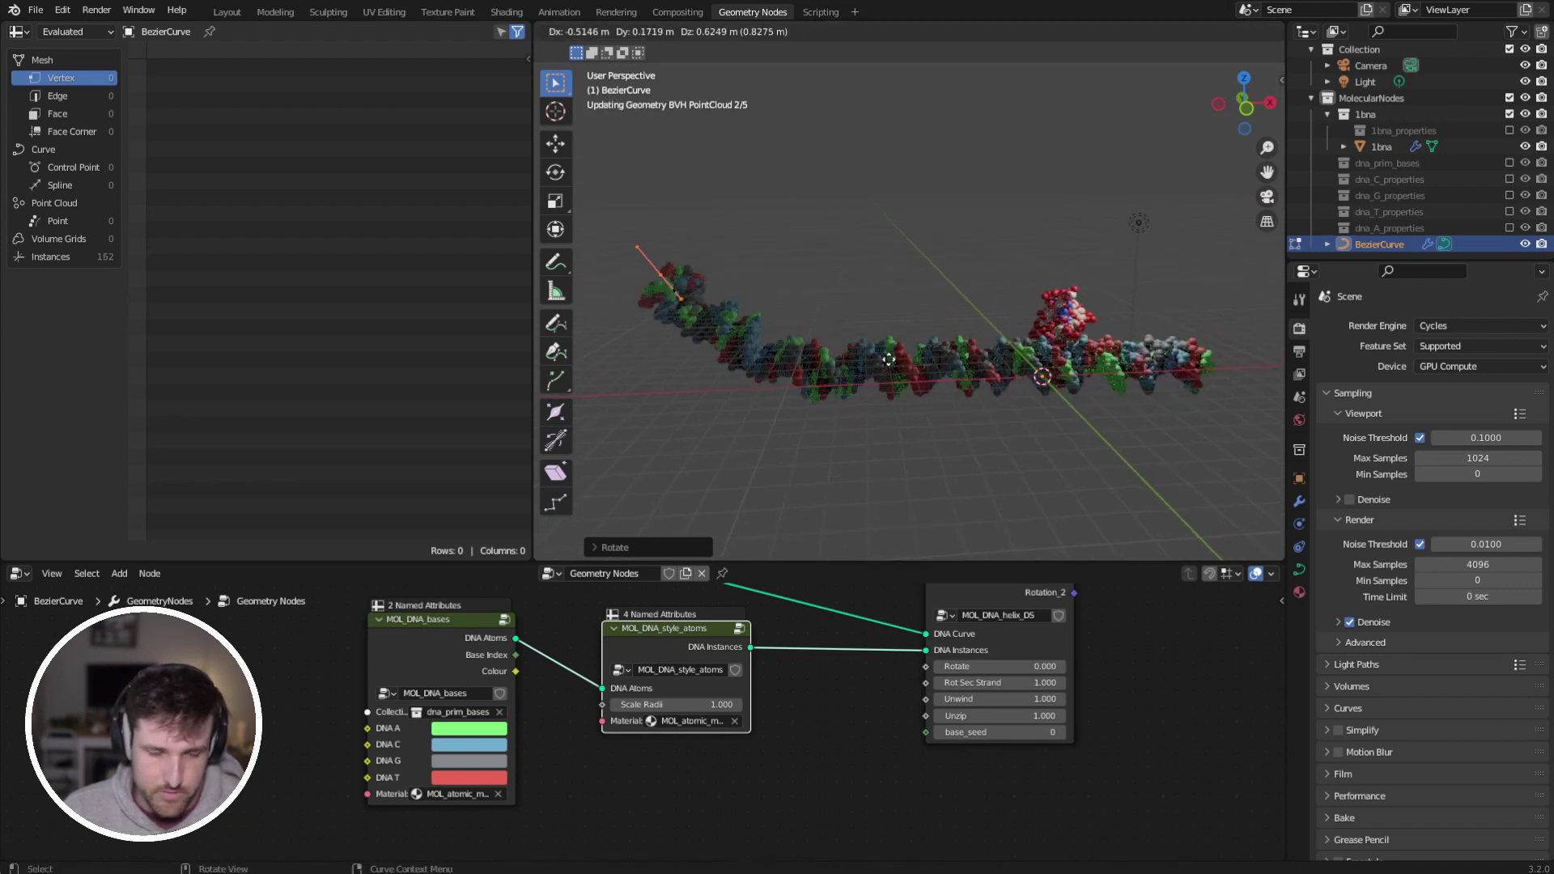
click(957, 350)
shift+middle_drag(1060, 415, 888, 416)
scroll(982, 405, up, 5)
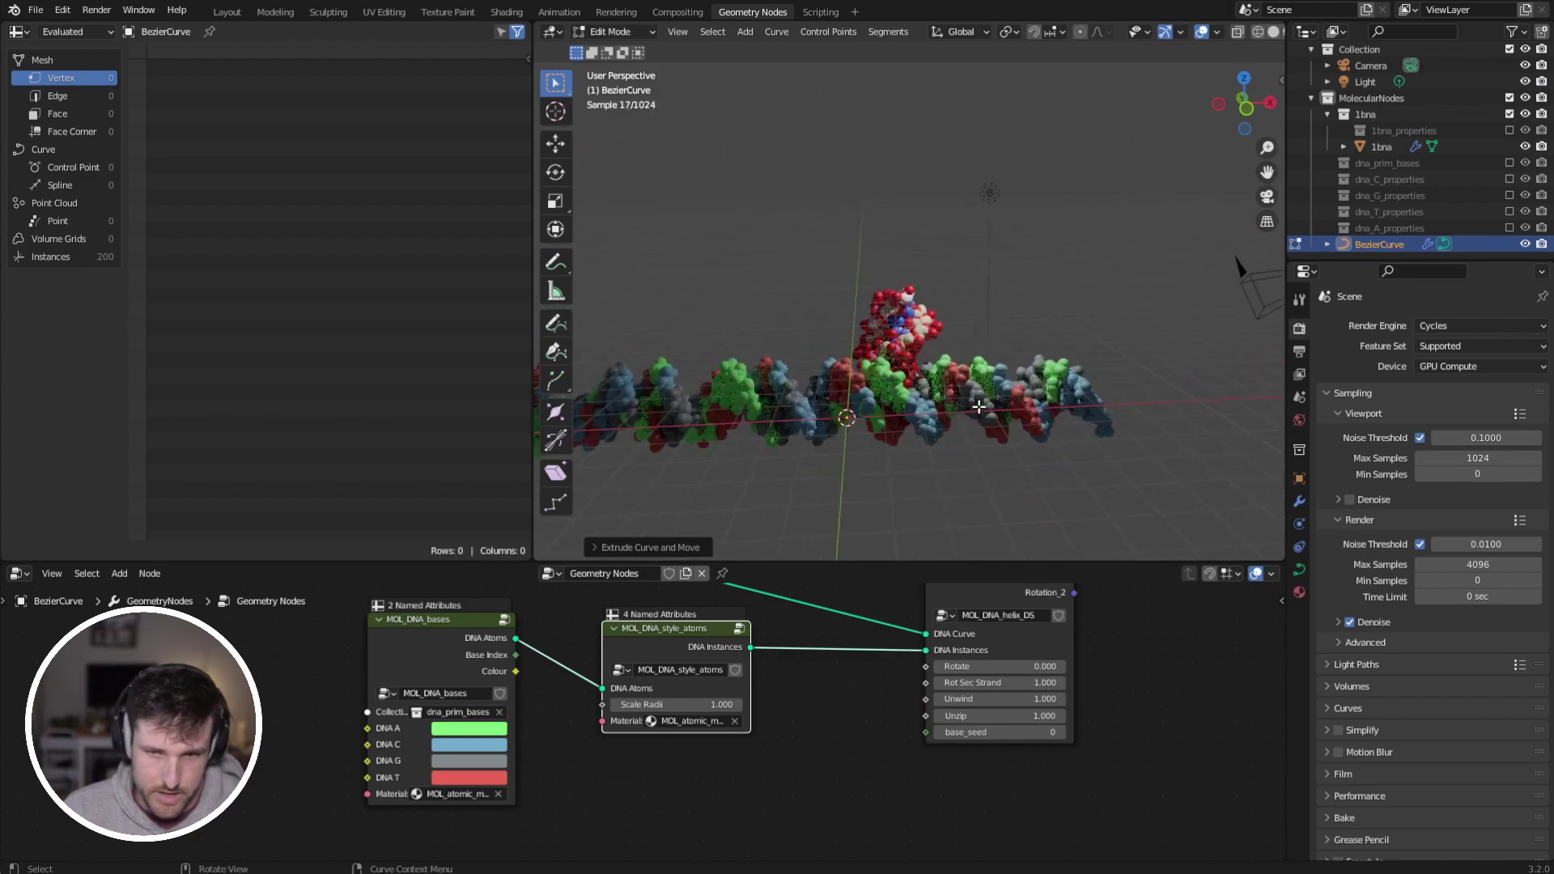
middle_drag(982, 405, 921, 368)
key(Tab)
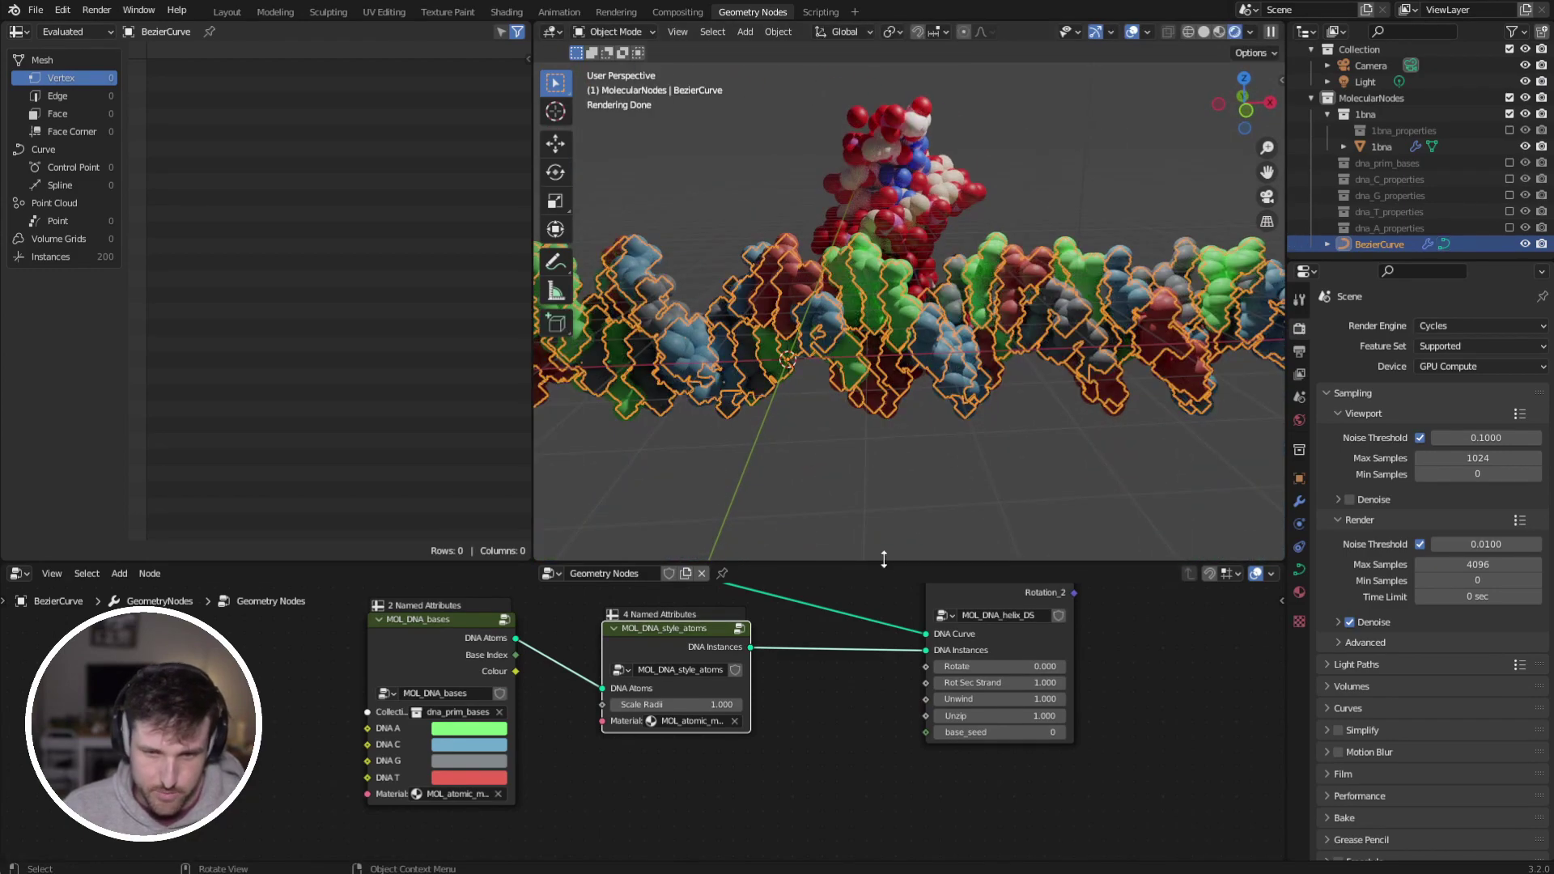
Step: Make room in the node editor and insert a Molecular Nodes DNA Base Colour node between MOL_DNA_bases and MOL_DNA_style_atoms
drag(890, 561, 905, 442)
scroll(908, 347, down, 3)
middle_drag(746, 624, 848, 448)
drag(475, 571, 208, 592)
key(shift+a)
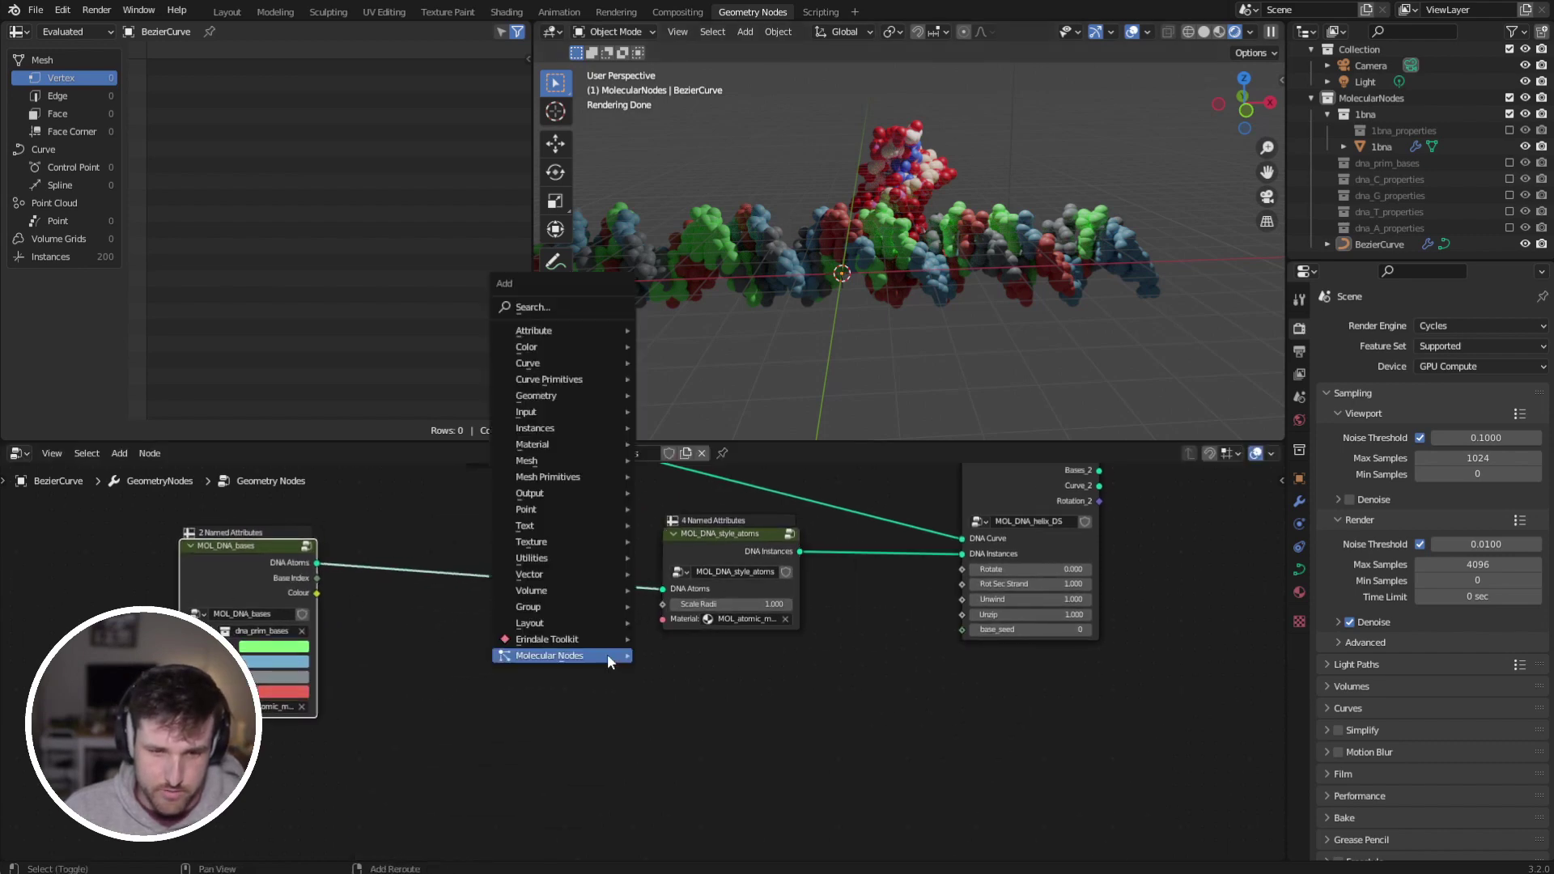
mouse_move(607, 653)
mouse_move(683, 705)
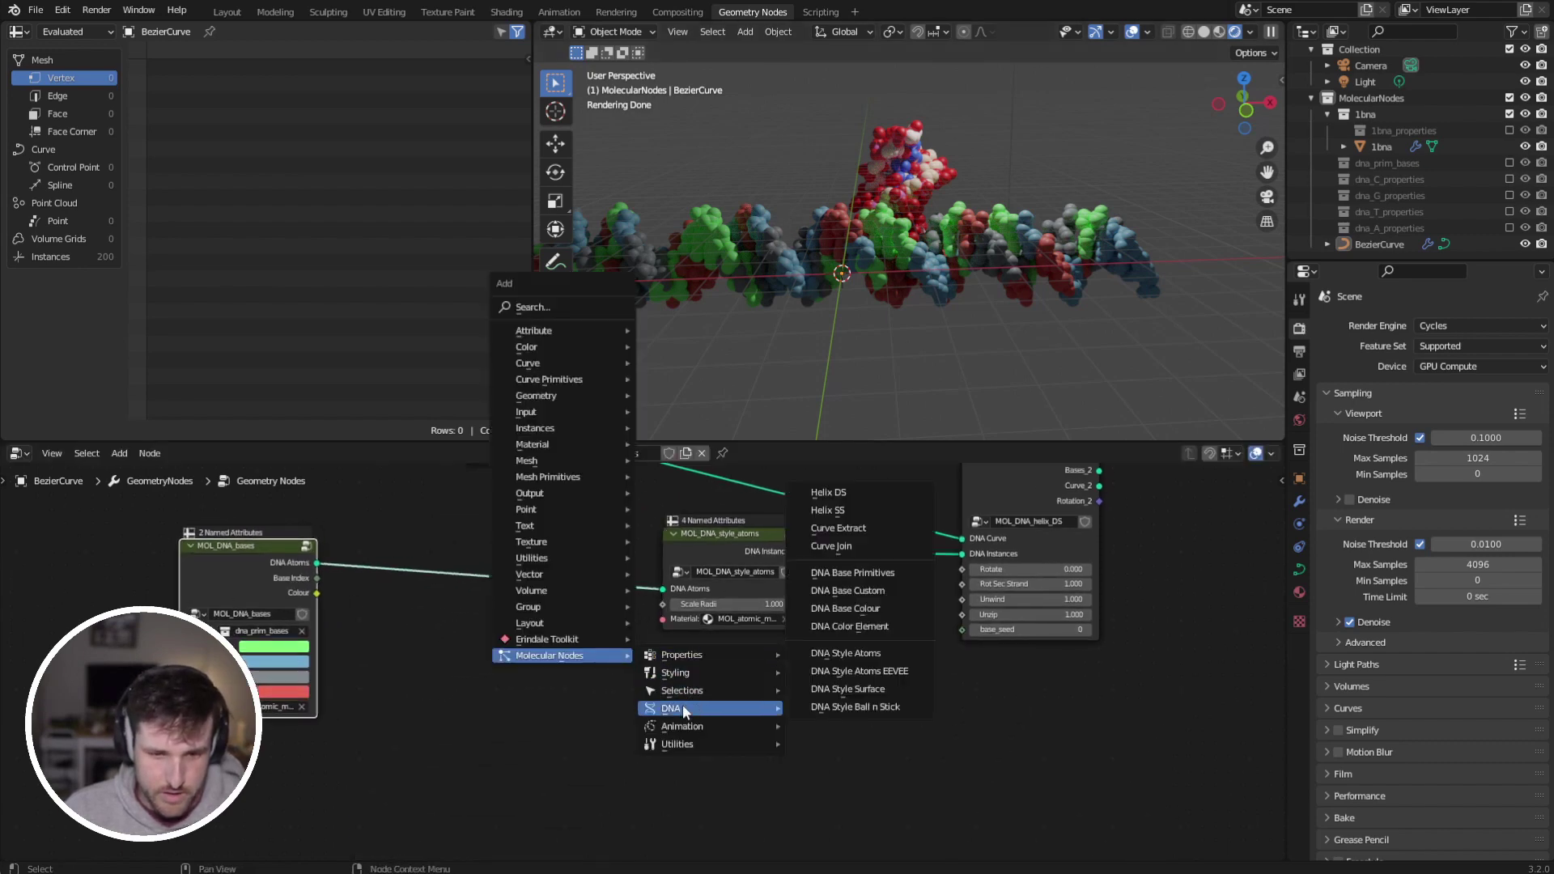
click(894, 608)
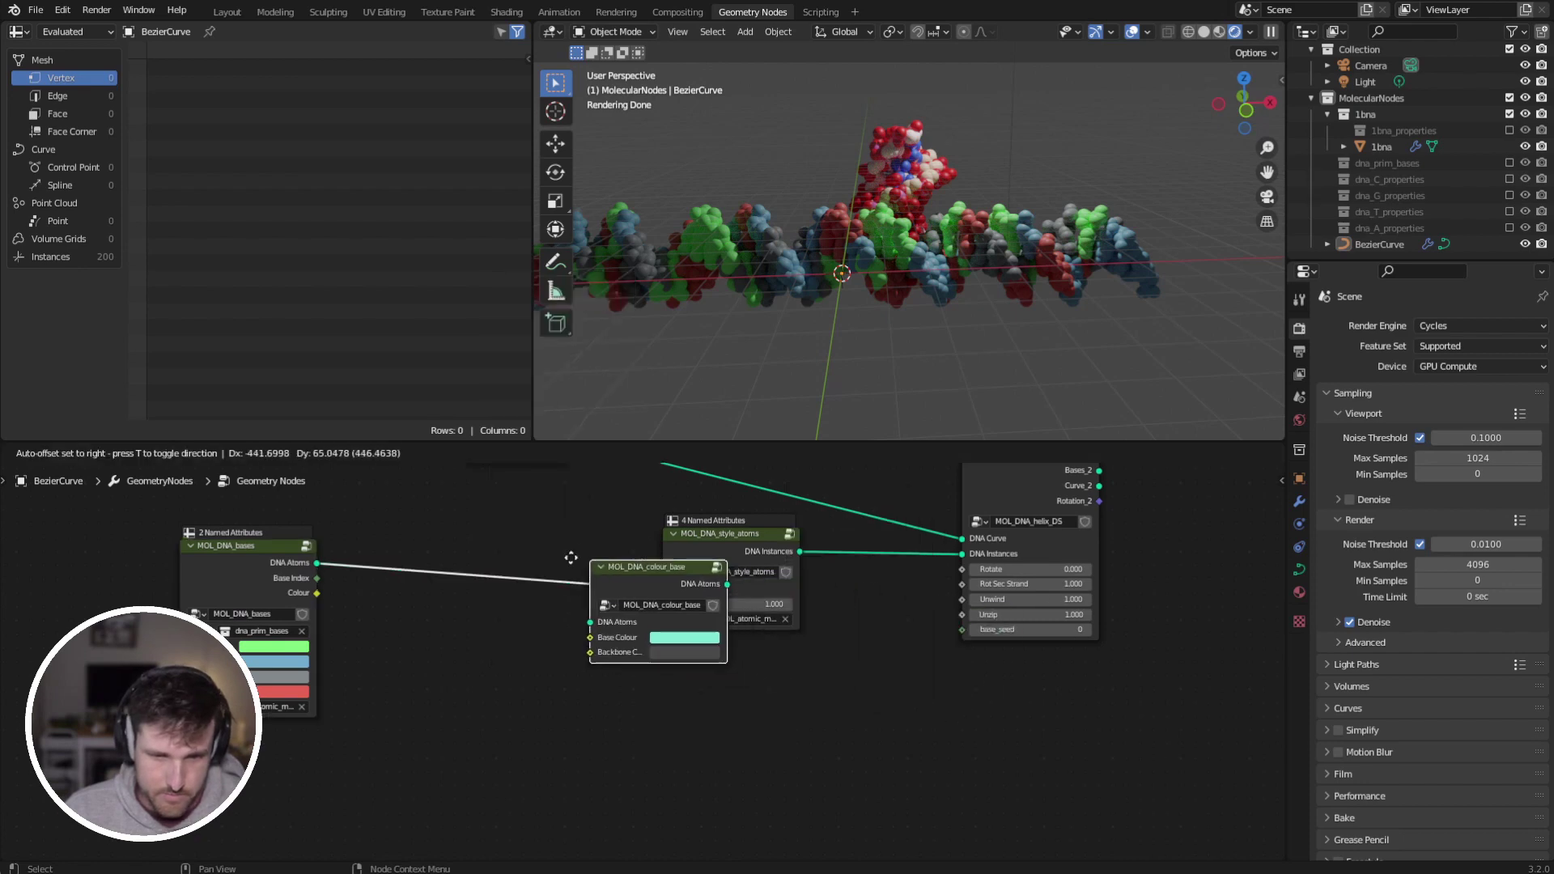
click(476, 569)
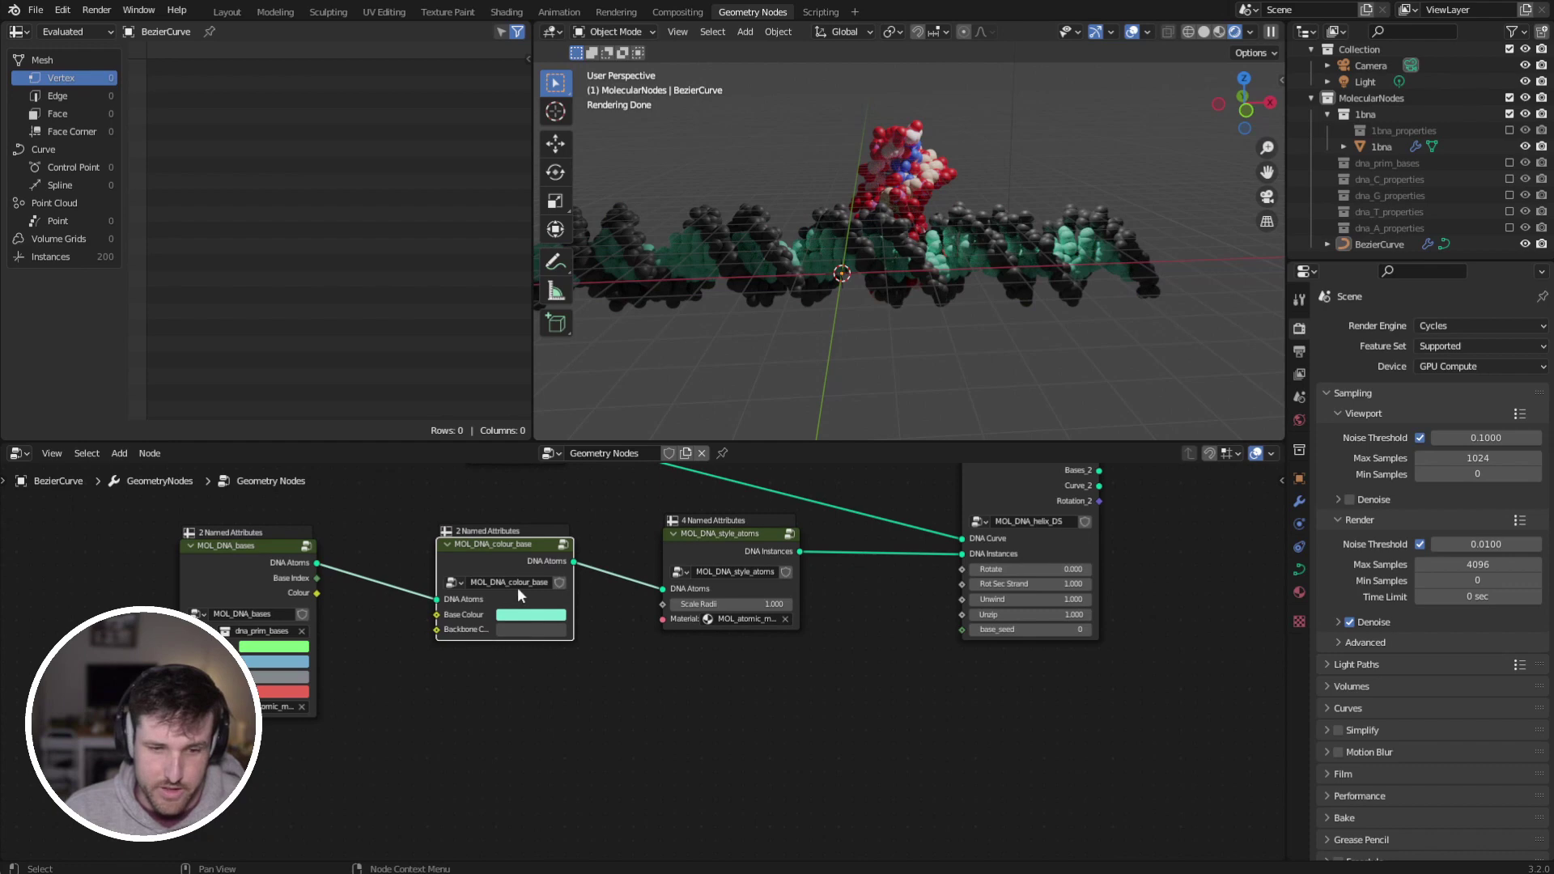
Step: Connect the bases node's Colour output to the Base Colour input of MOL_DNA_colour_base and inspect the helix up close
middle_drag(416, 656, 474, 672)
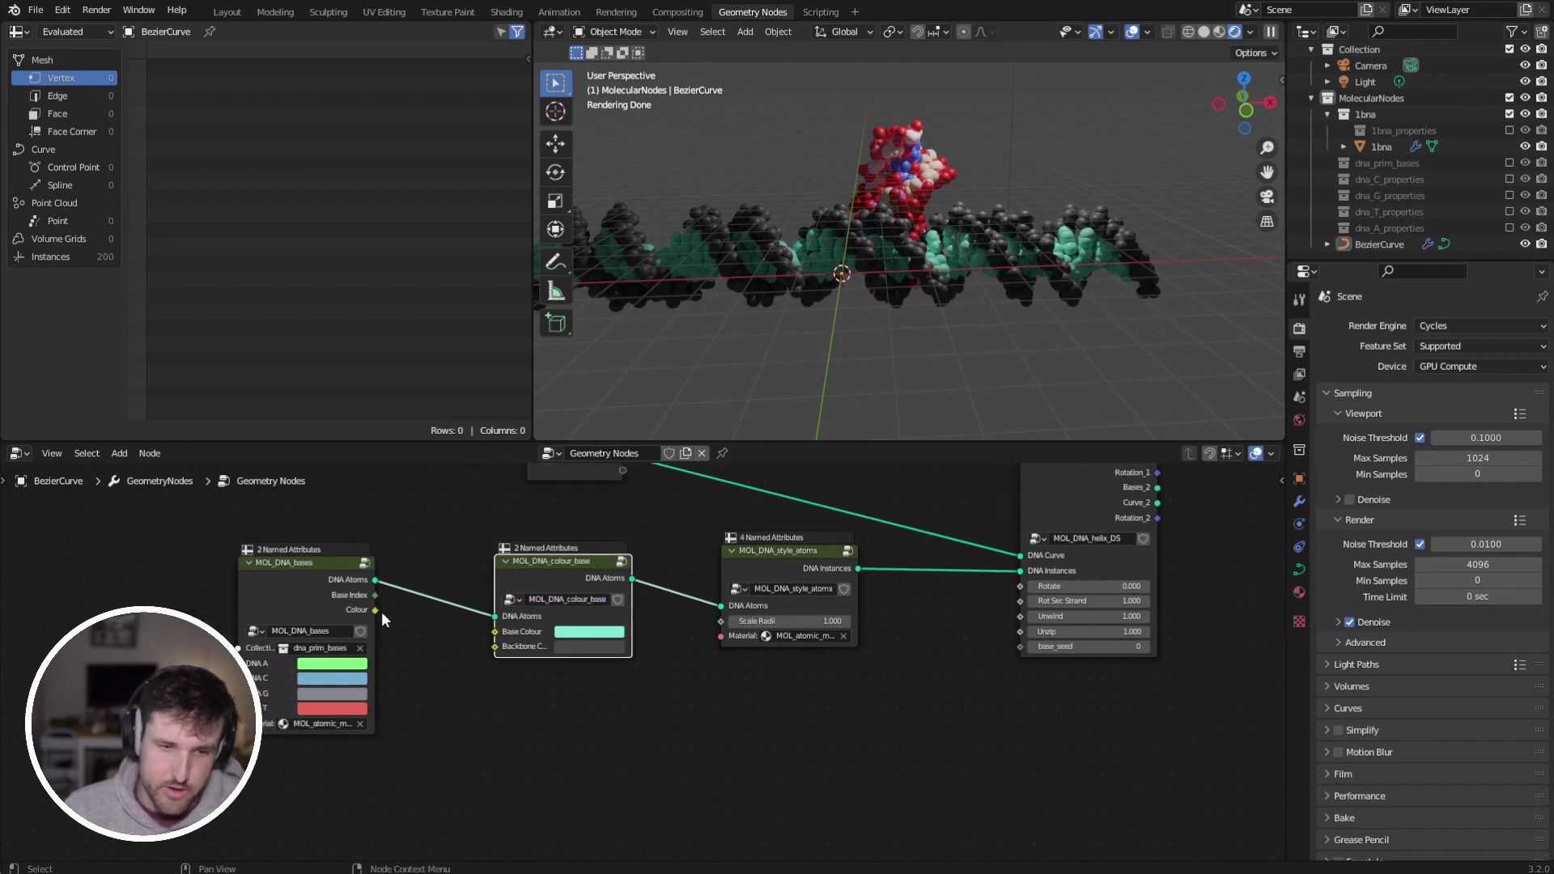
drag(375, 609, 494, 632)
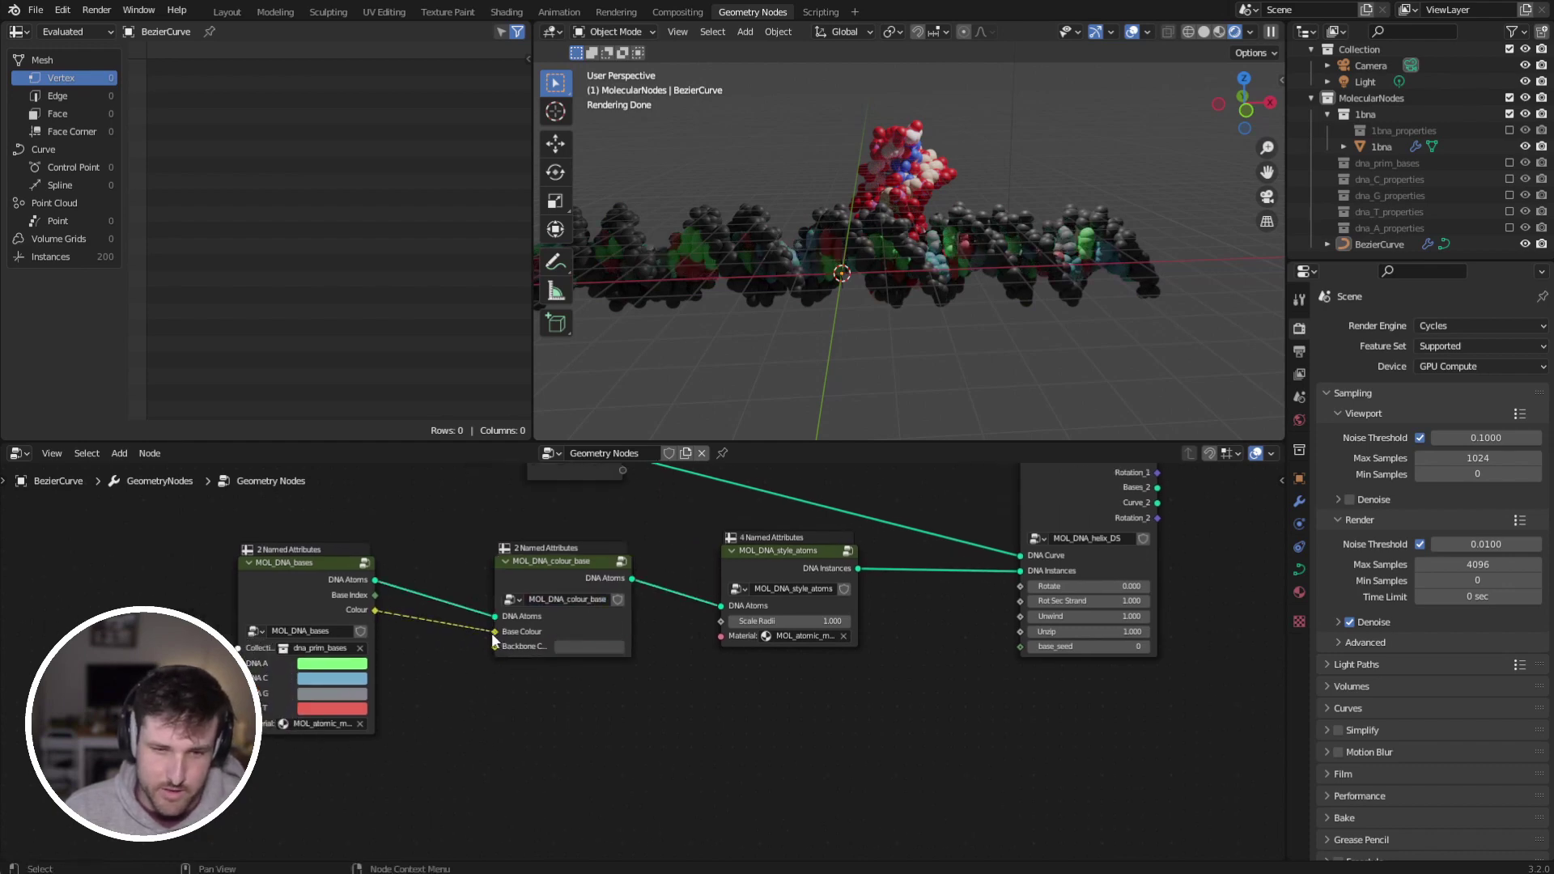
middle_drag(1009, 280, 867, 260)
scroll(891, 265, up, 4)
middle_drag(758, 222, 828, 217)
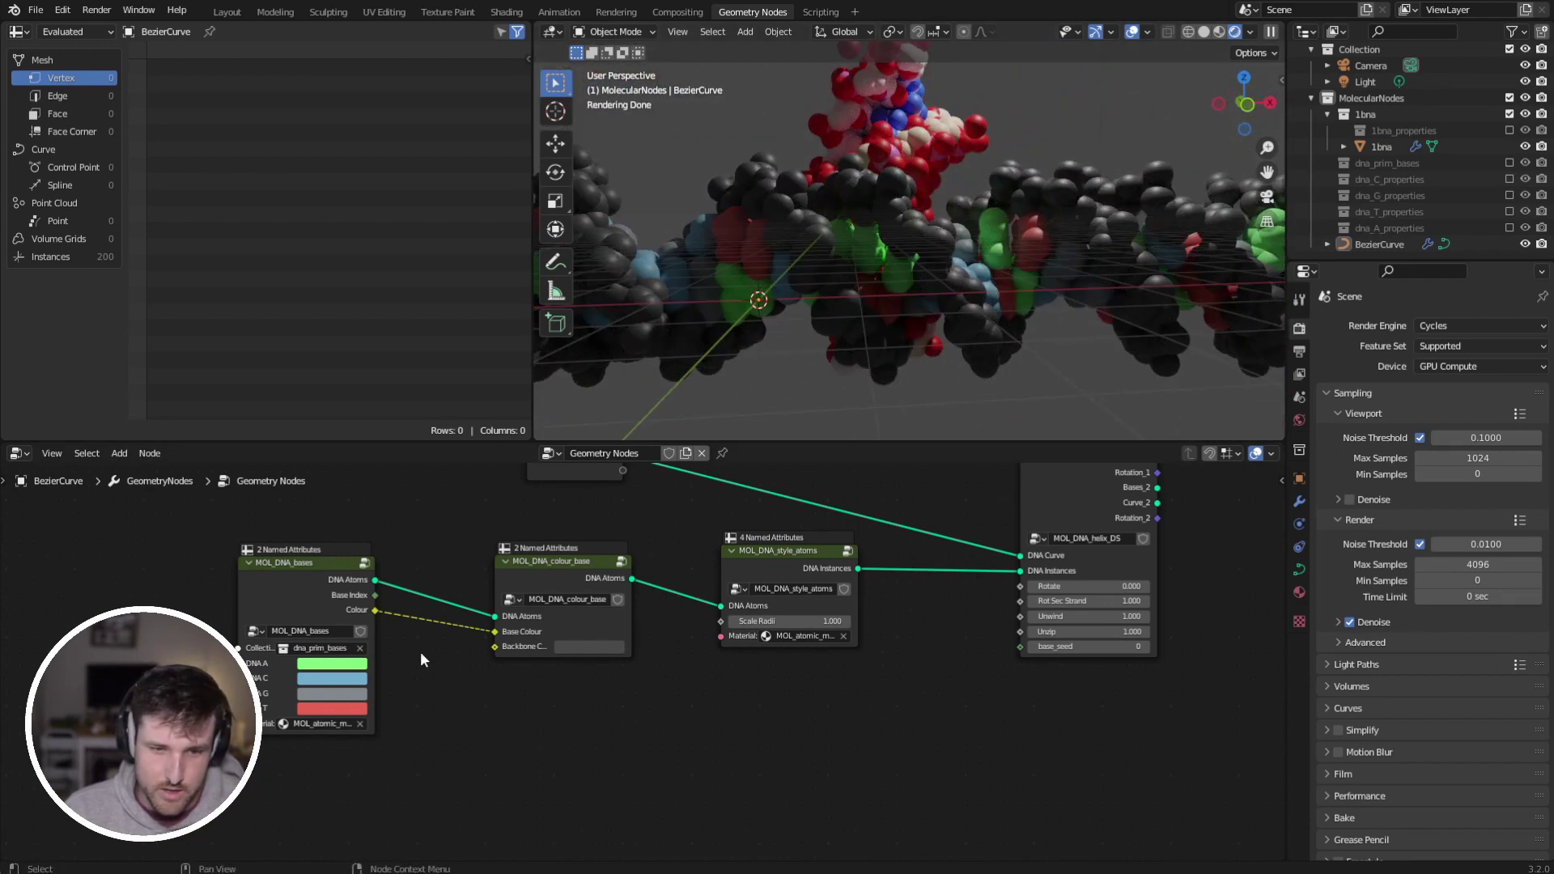
Step: Set the Backbone Colour of MOL_DNA_colour_base to a light red
click(596, 648)
drag(604, 509, 608, 525)
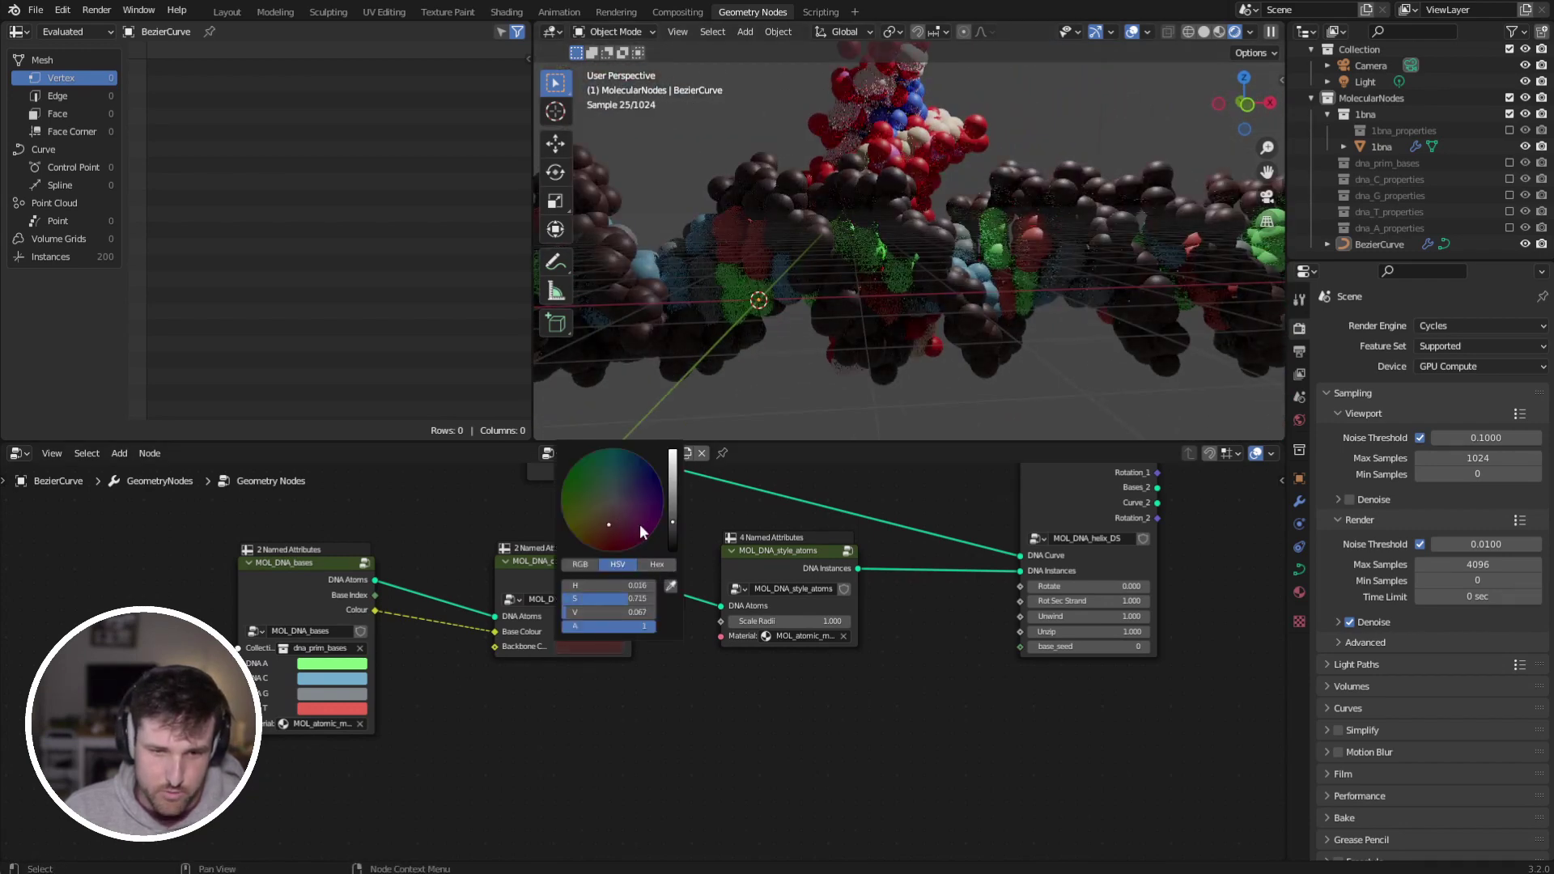
scroll(927, 191, down, 3)
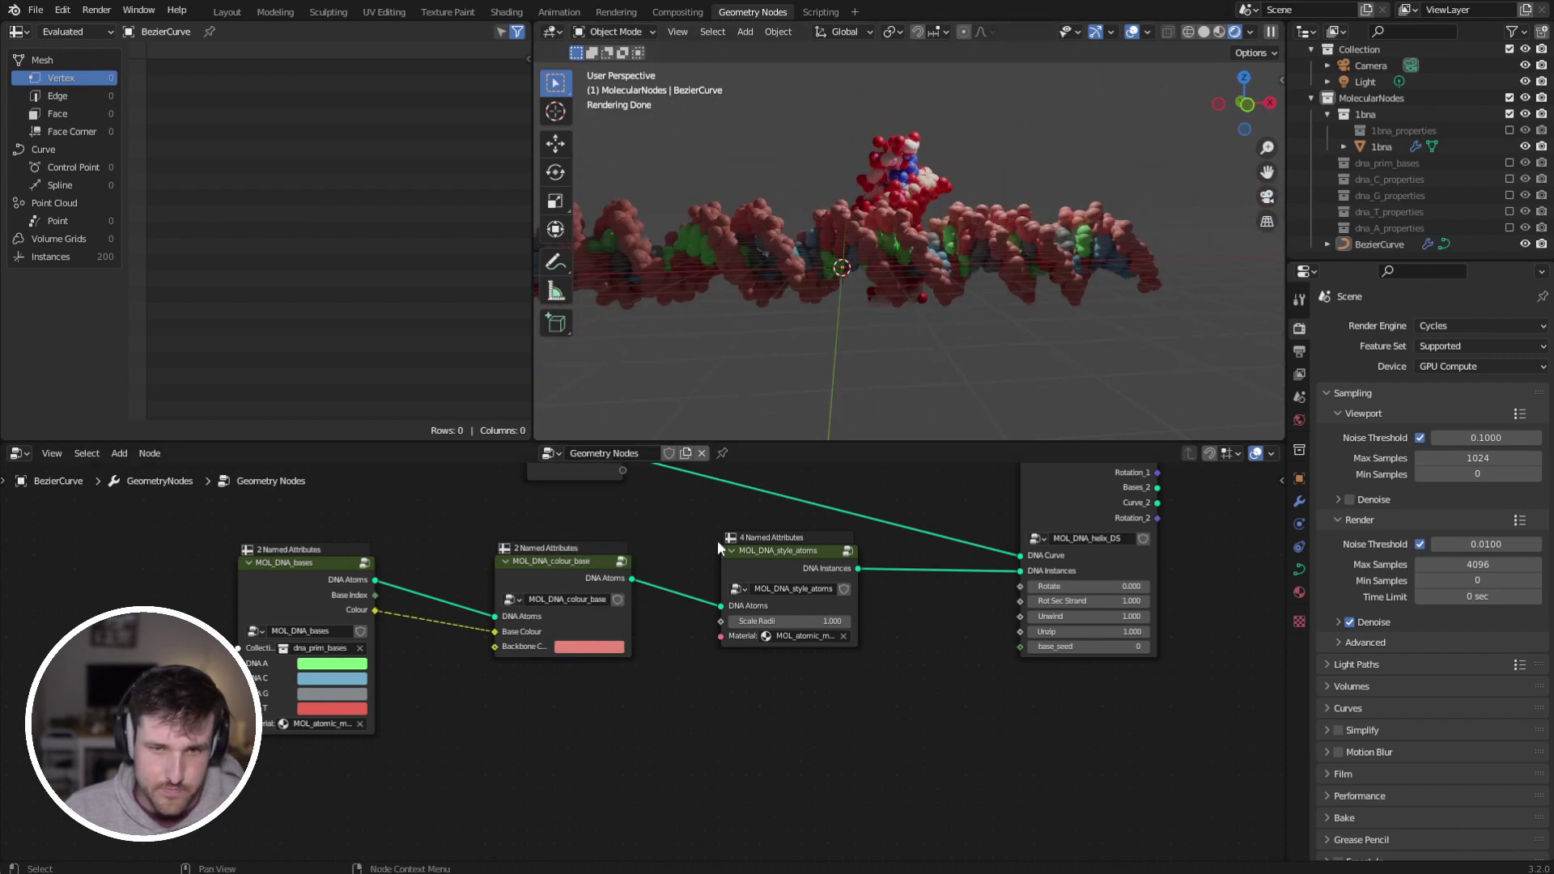
Step: Replace the MOL_DNA_colour_base node with a Molecular Nodes DNA Color Element node between MOL_DNA_bases and MOL_DNA_style_atoms
drag(575, 580, 591, 555)
key(ctrl+x)
key(shift+a)
mouse_move(633, 688)
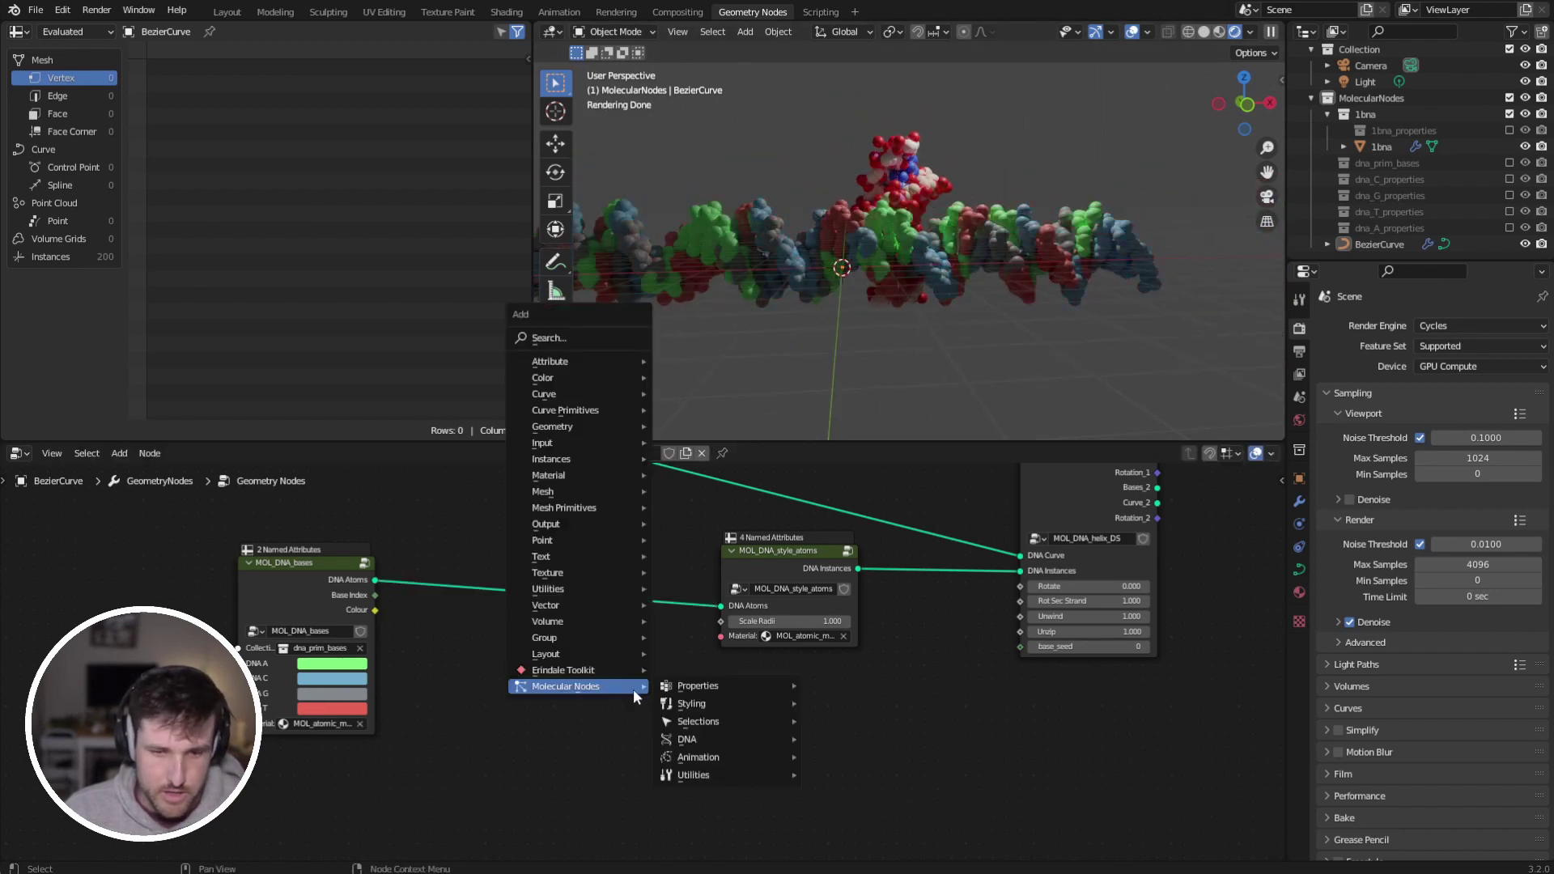
mouse_move(803, 738)
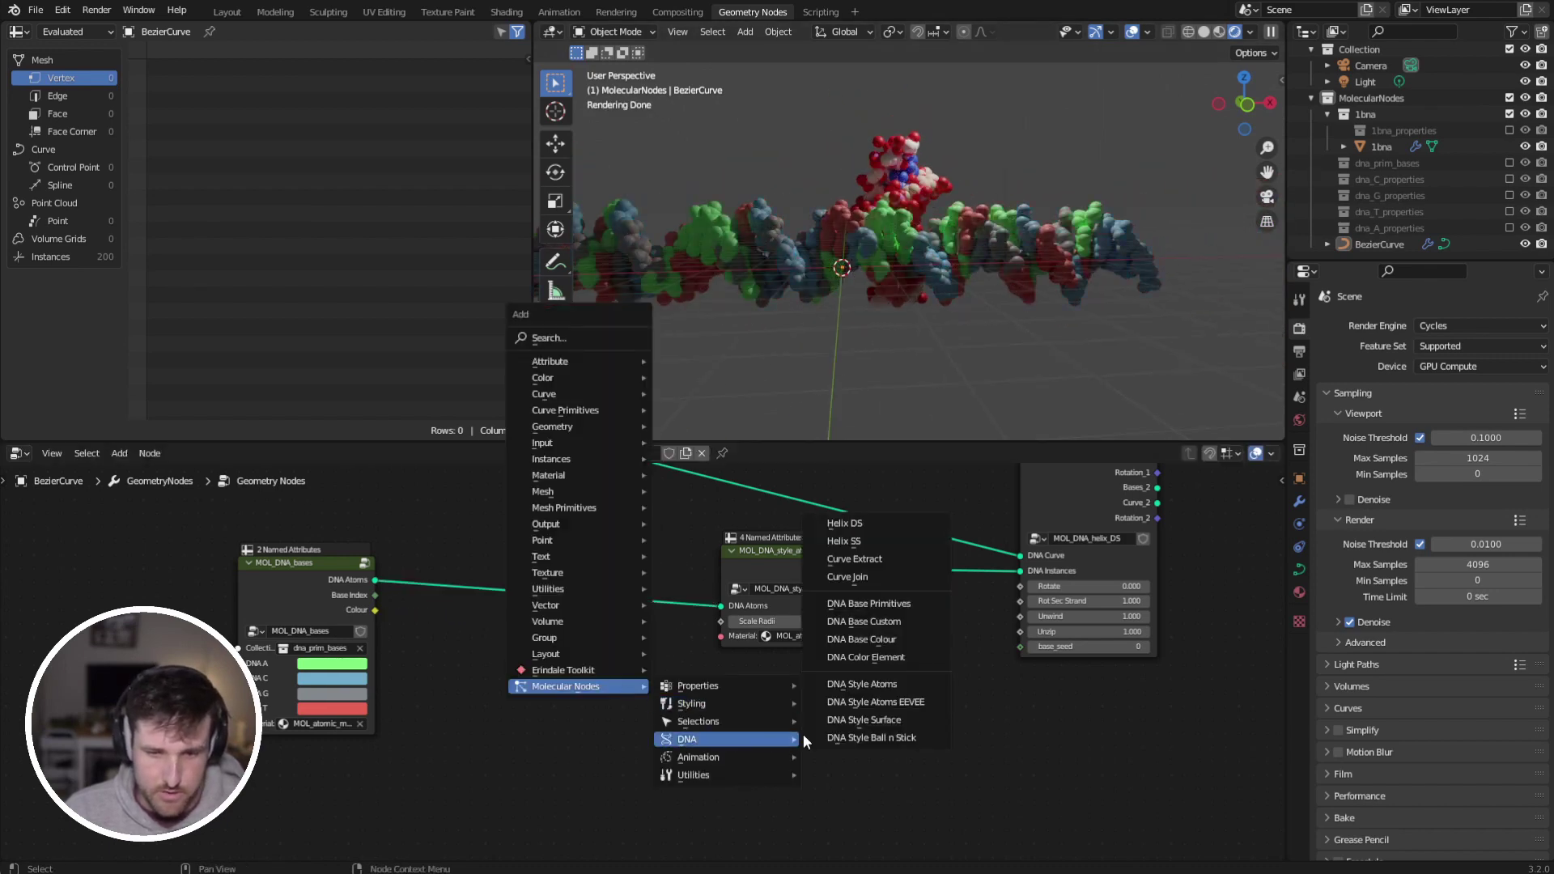
click(919, 656)
click(597, 526)
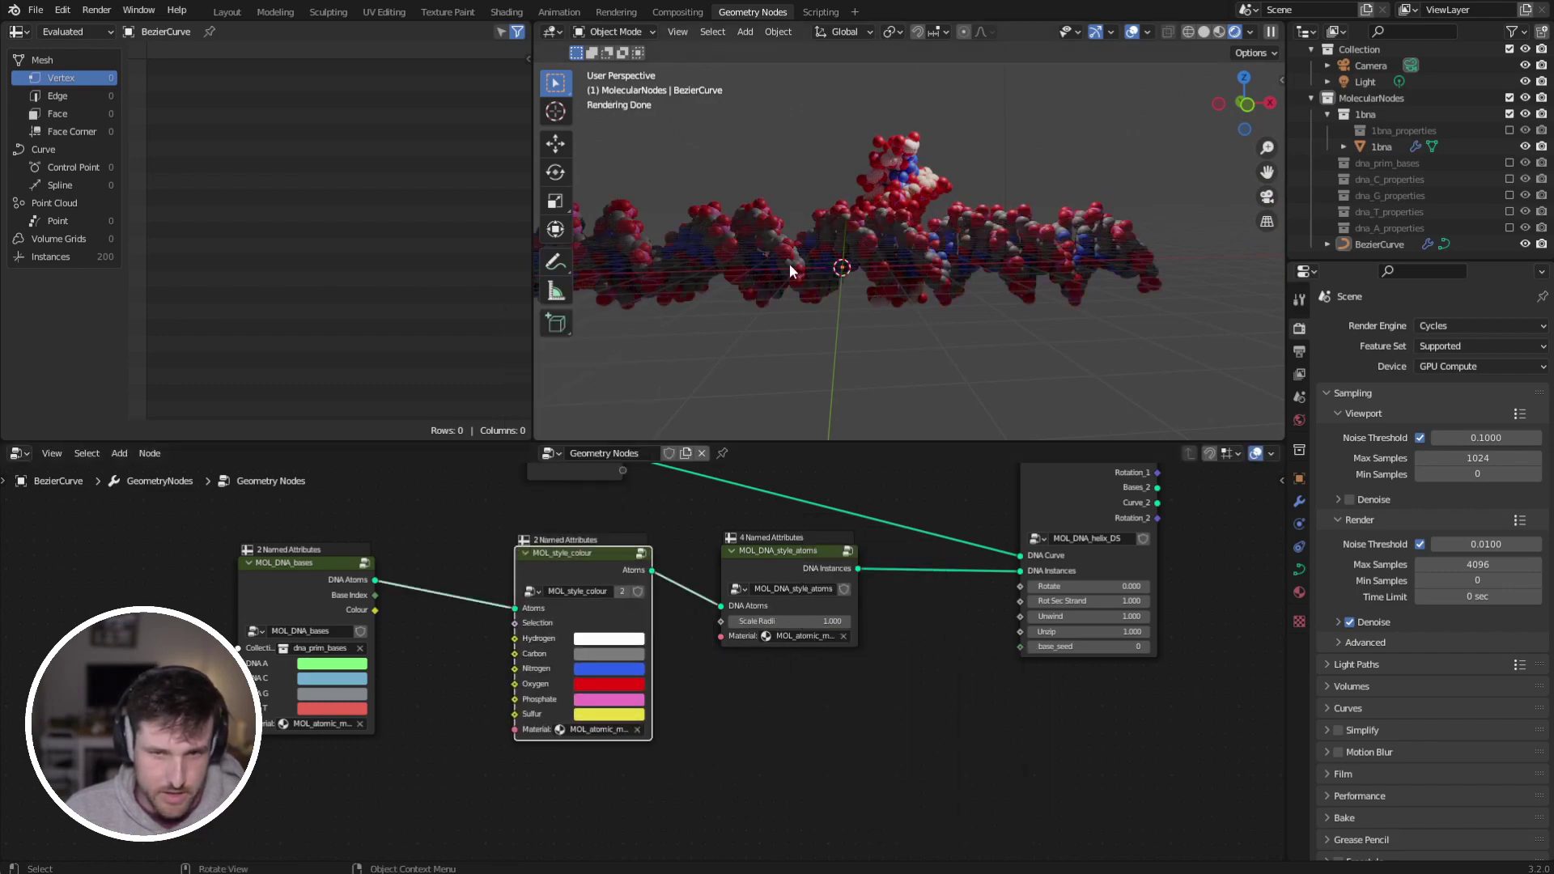
Step: Connect the bases node's Colour output to the Carbon input of MOL_style_colour and inspect the helix
scroll(858, 243, up, 3)
middle_drag(789, 271, 1024, 224)
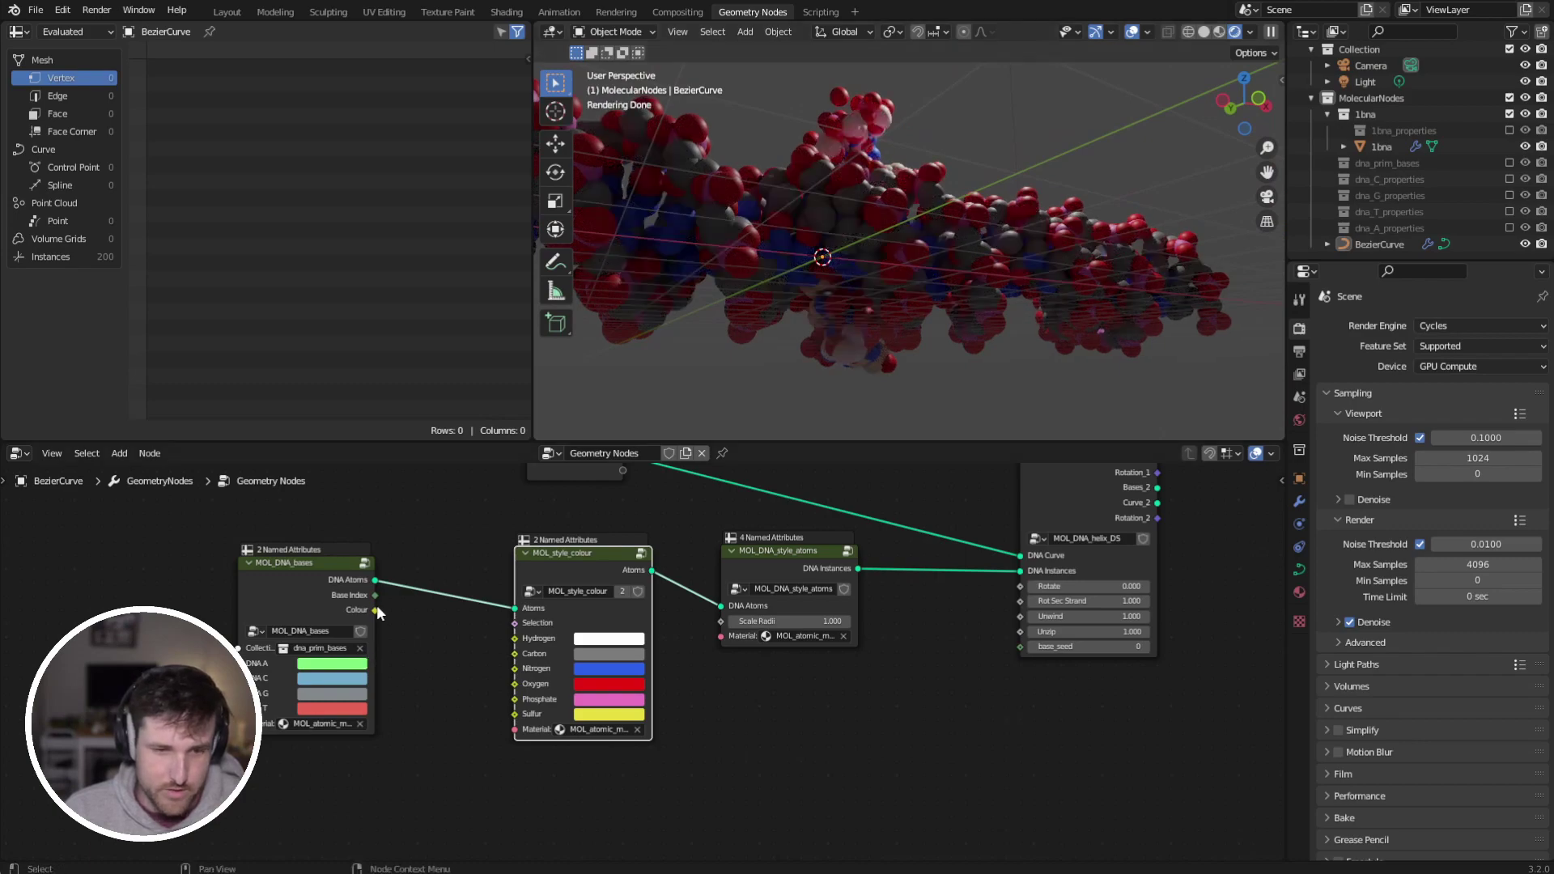
drag(376, 610, 515, 654)
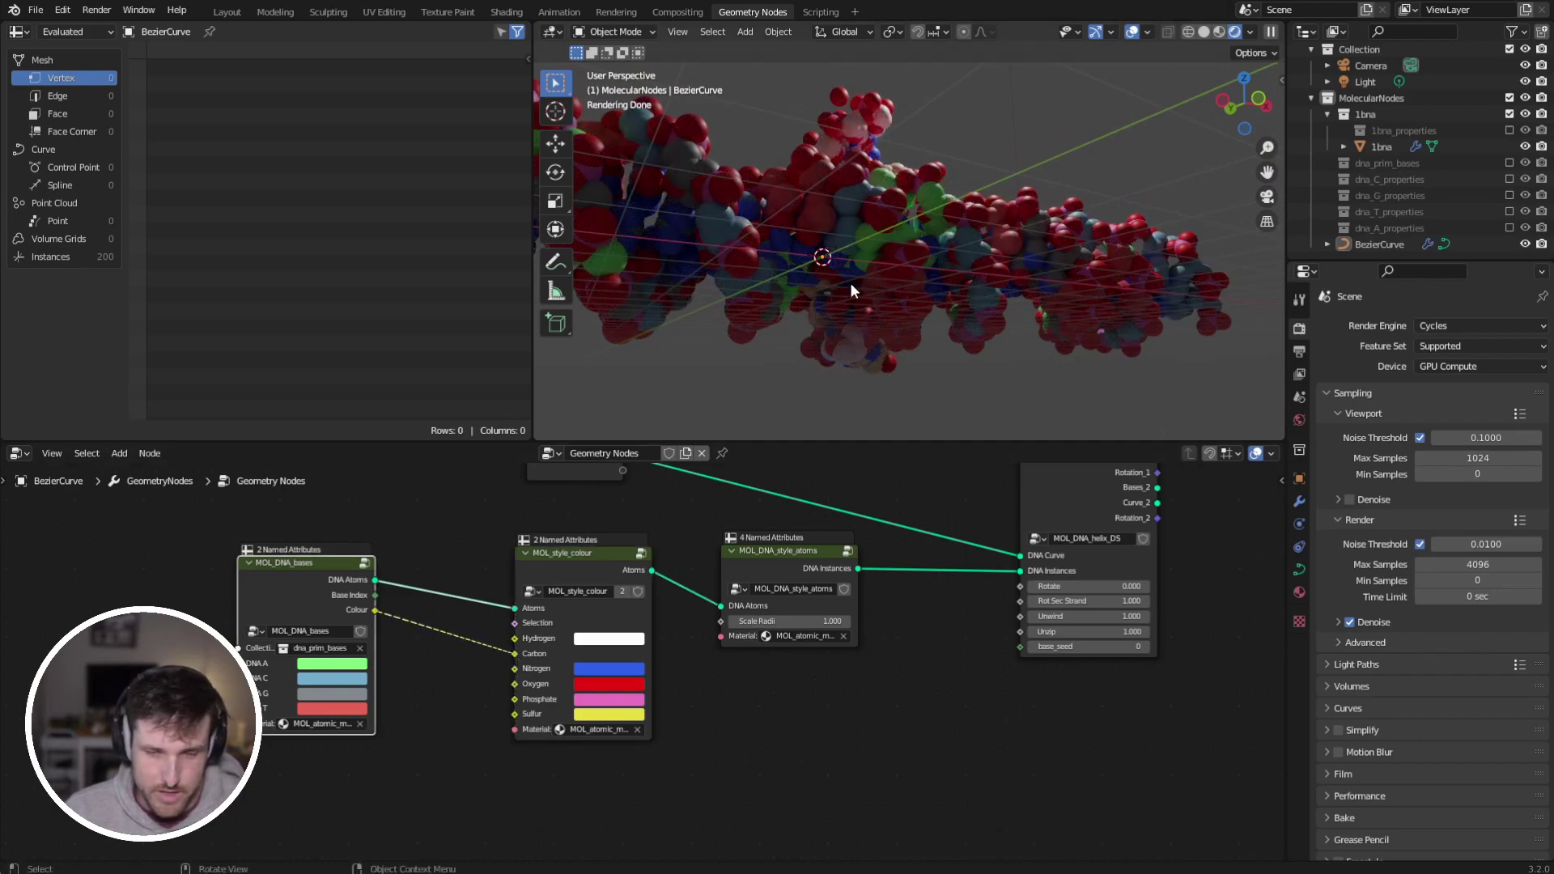
middle_drag(850, 283, 1254, 246)
middle_drag(1099, 285, 1099, 328)
scroll(1032, 350, up, 2)
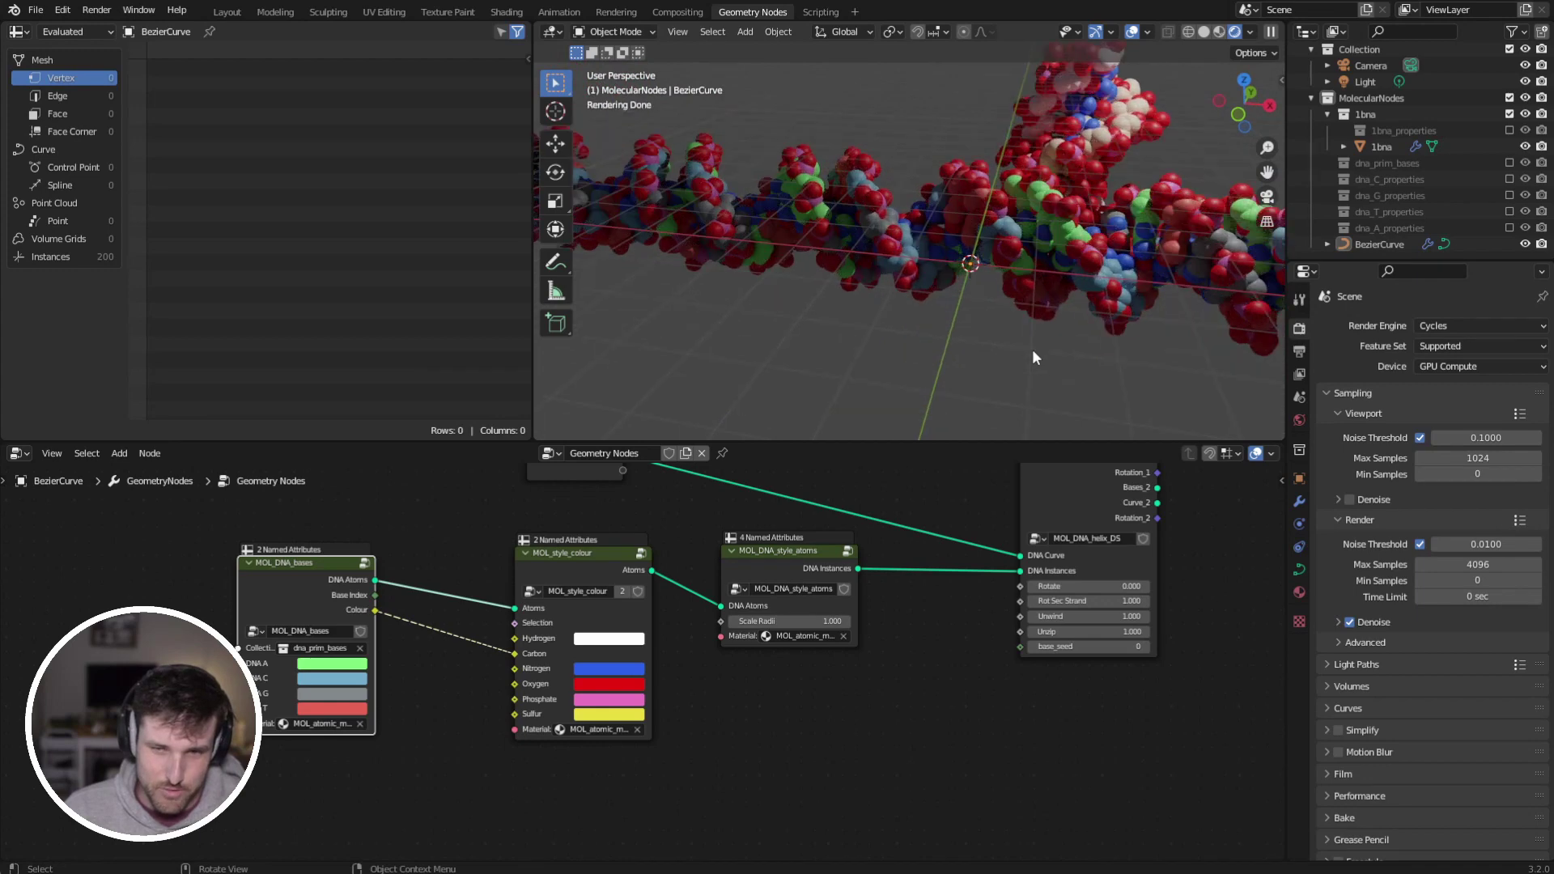
Step: Cut the link into MOL_style_colour's Carbon input and set the Carbon colour to white
ctrl+right_drag(453, 656, 454, 657)
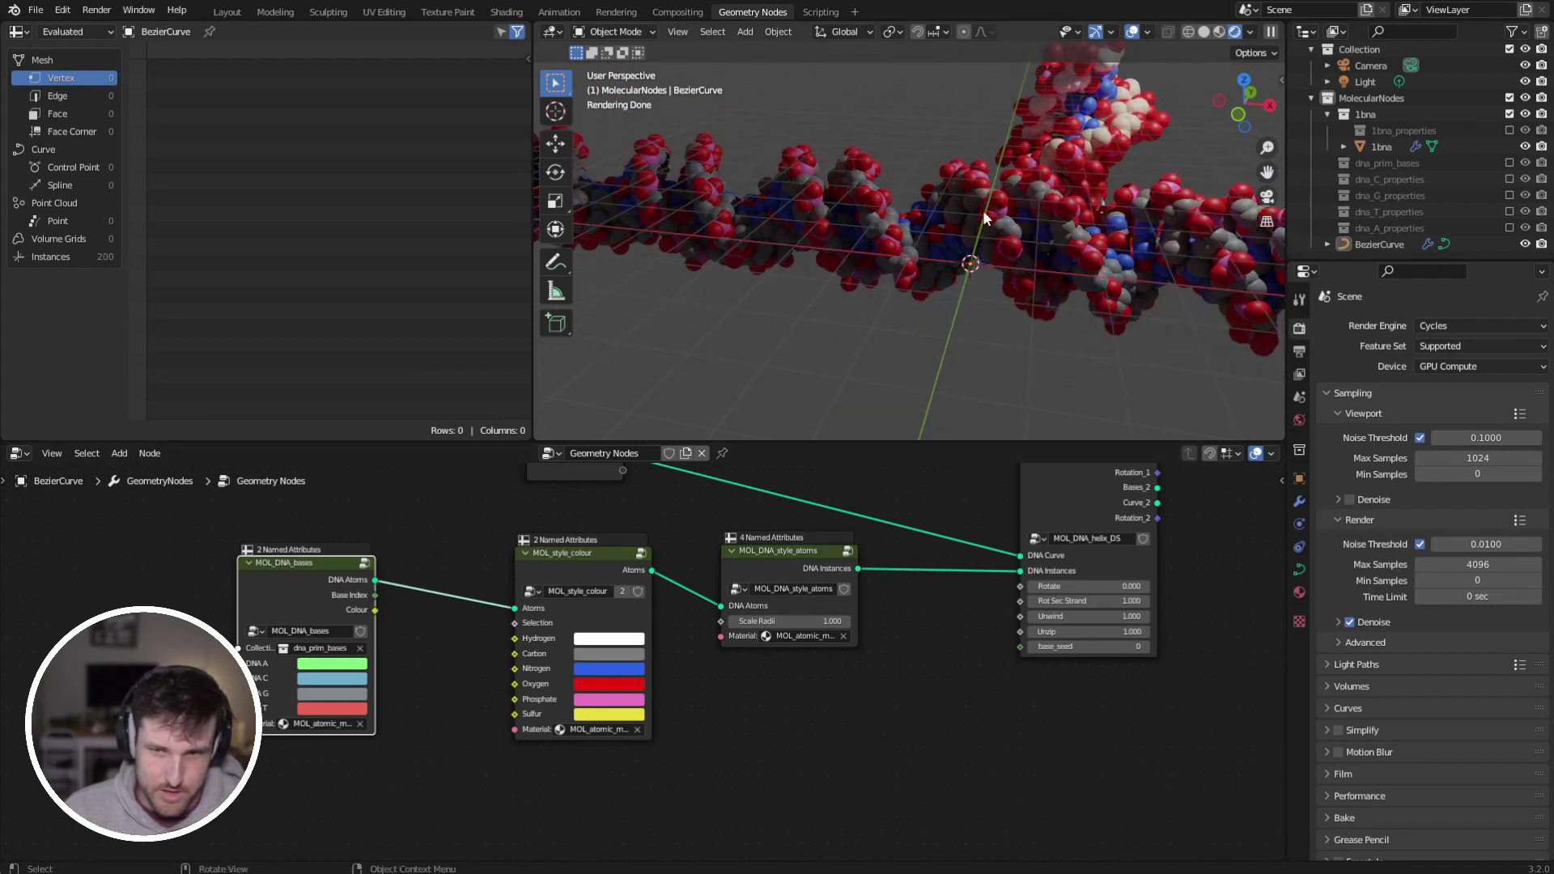
click(614, 654)
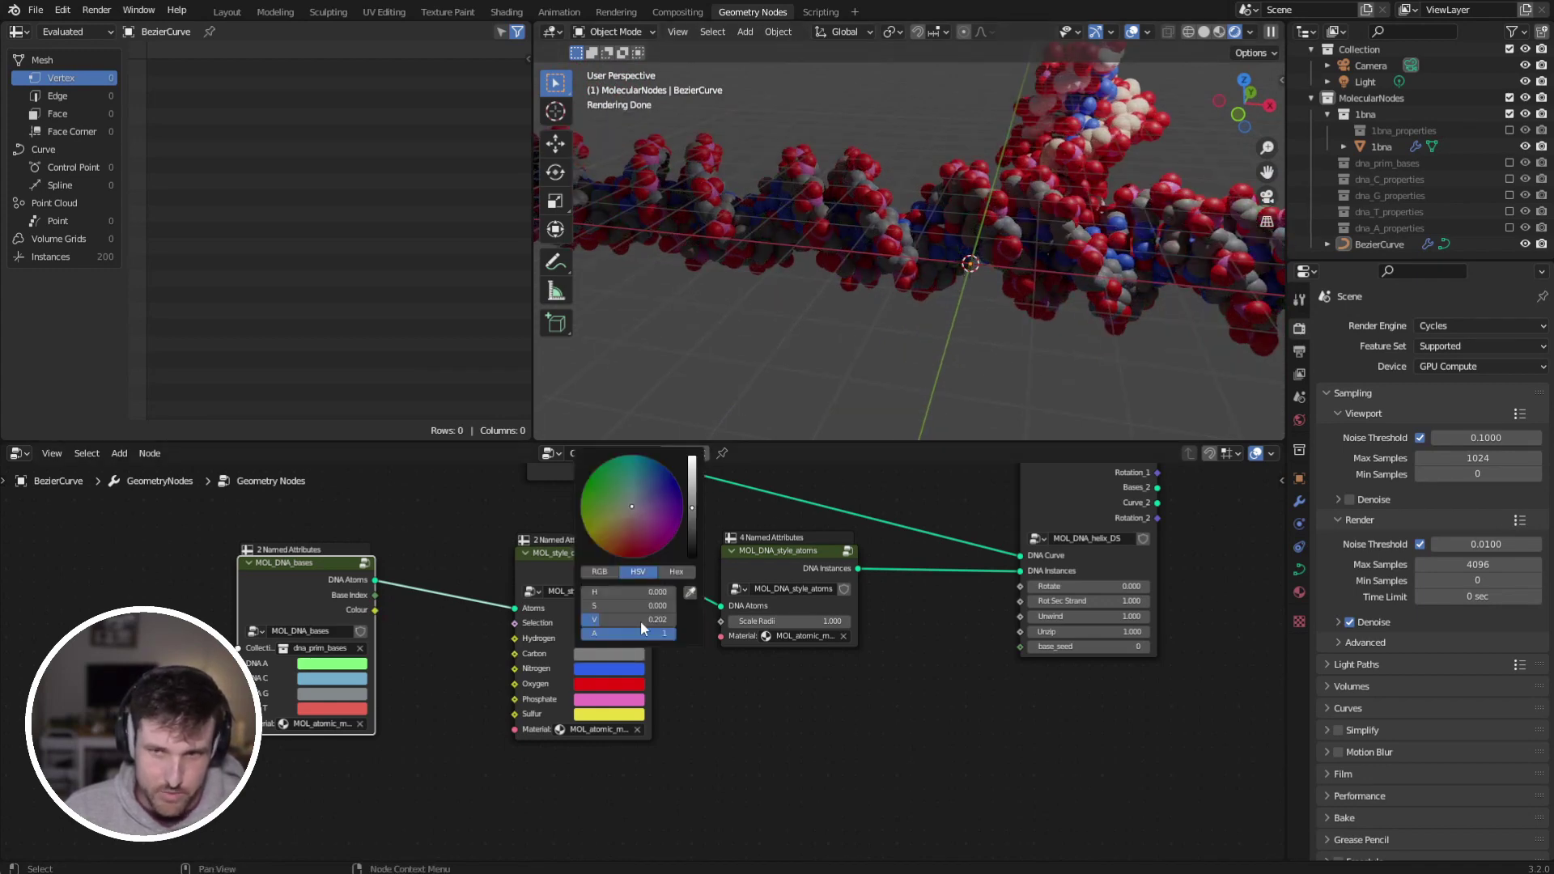
drag(693, 505, 693, 458)
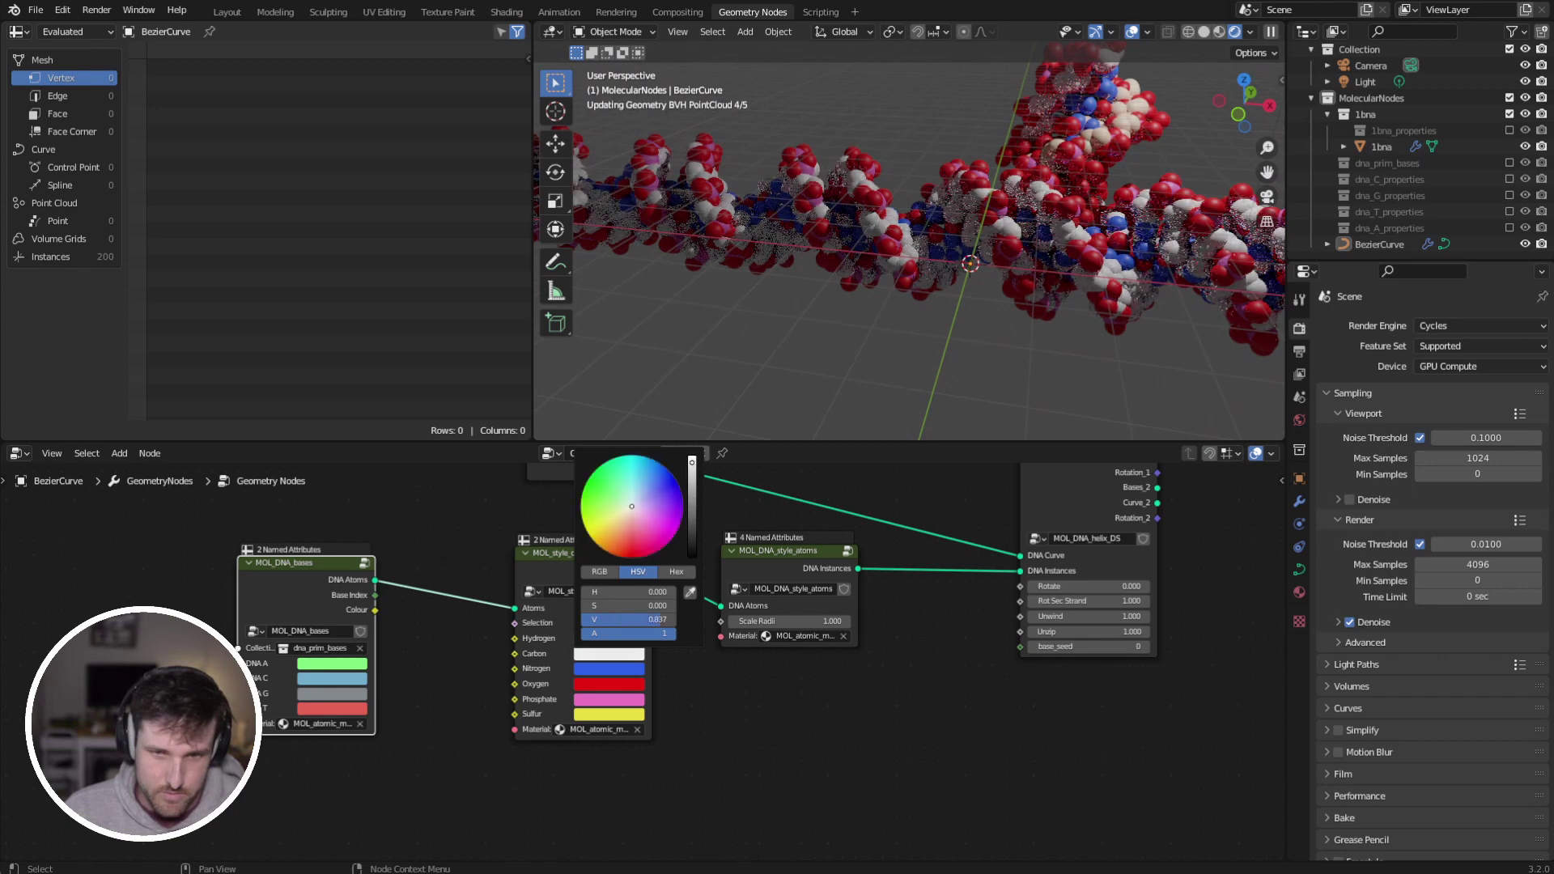
mouse_move(917, 303)
middle_down()
mouse_move(788, 333)
mouse_move(918, 232)
middle_up()
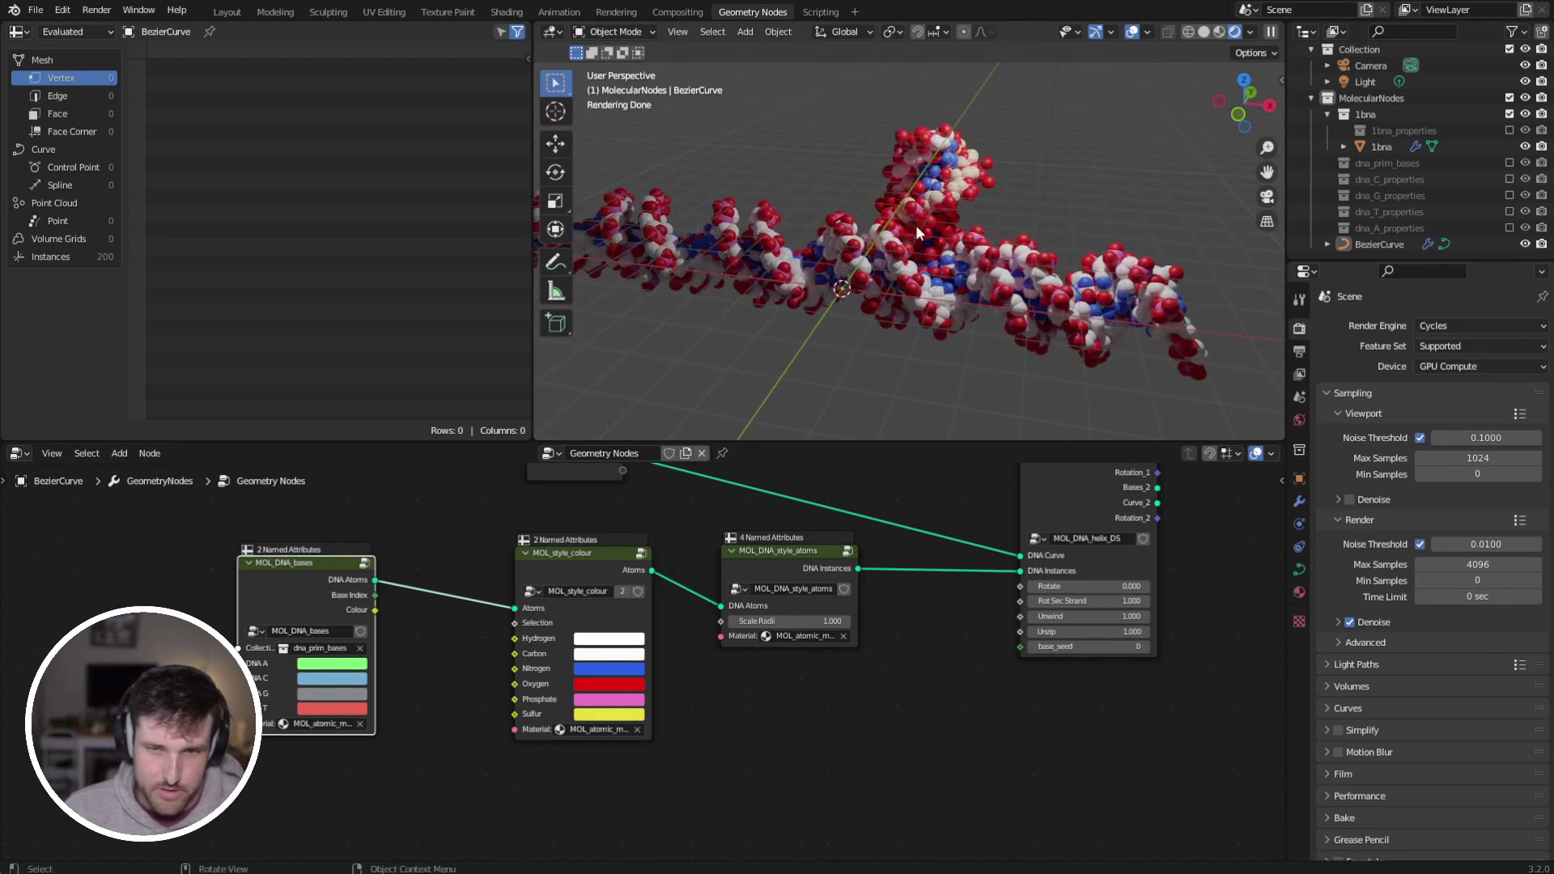
Step: Select the 1bna molecule and rotate it so it tilts away from the curve's helix
middle_drag(938, 160, 931, 204)
click(935, 182)
key(r)
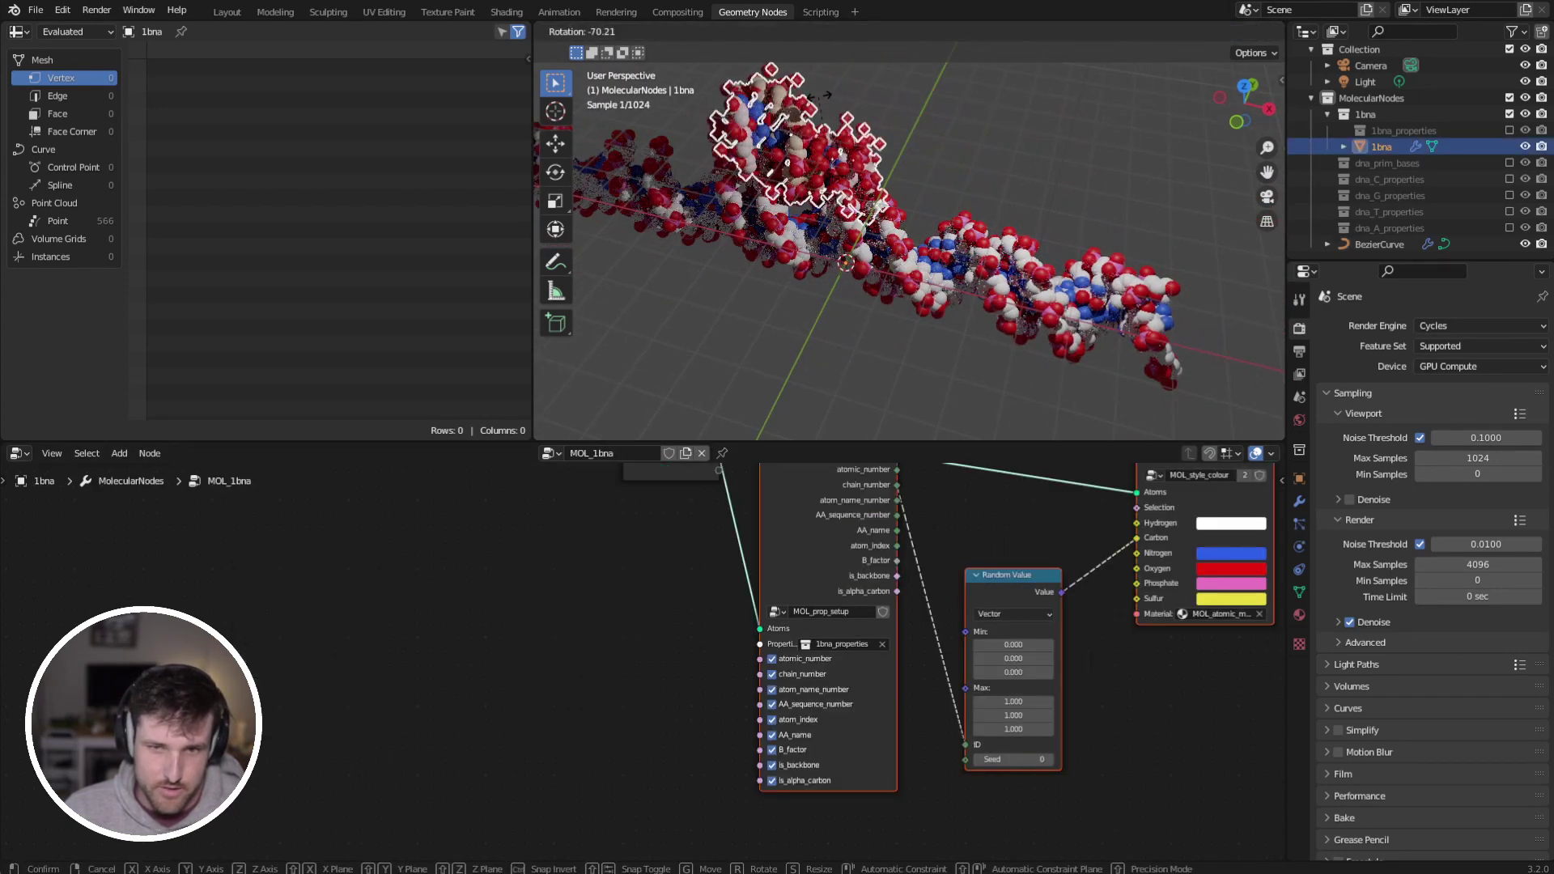
click(845, 318)
click(846, 317)
middle_drag(856, 311, 997, 275)
Step: In Edit Mode on the BezierCurve, lower its end point slightly and extend the curve diagonally upward from there
key(Tab)
drag(1002, 229, 1098, 334)
key(Tab)
click(1021, 279)
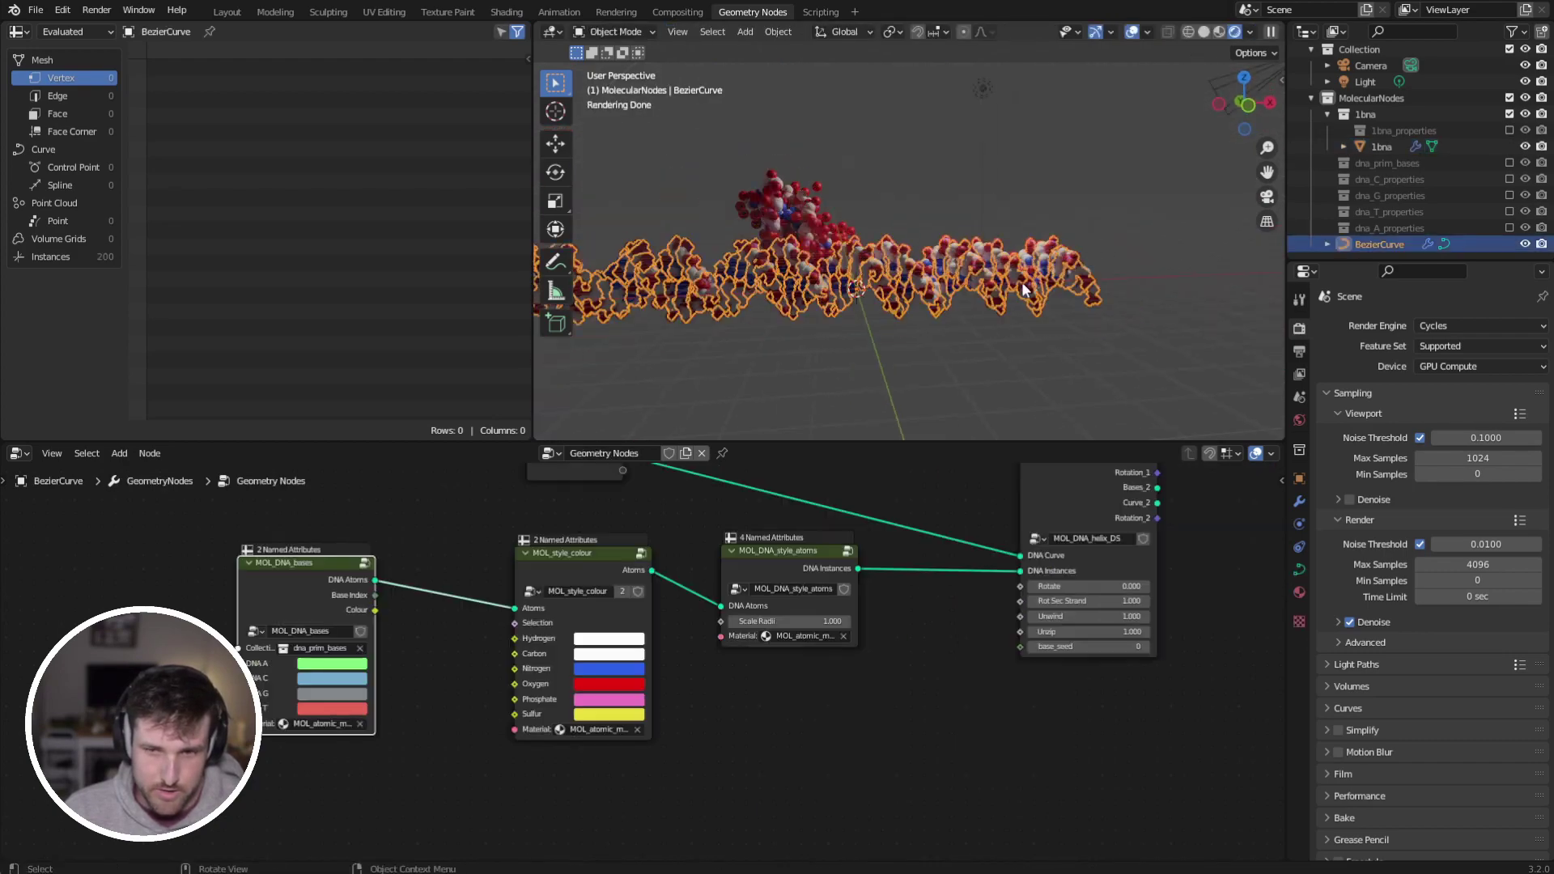
key(Tab)
drag(1007, 217, 1104, 341)
key(g)
click(1085, 375)
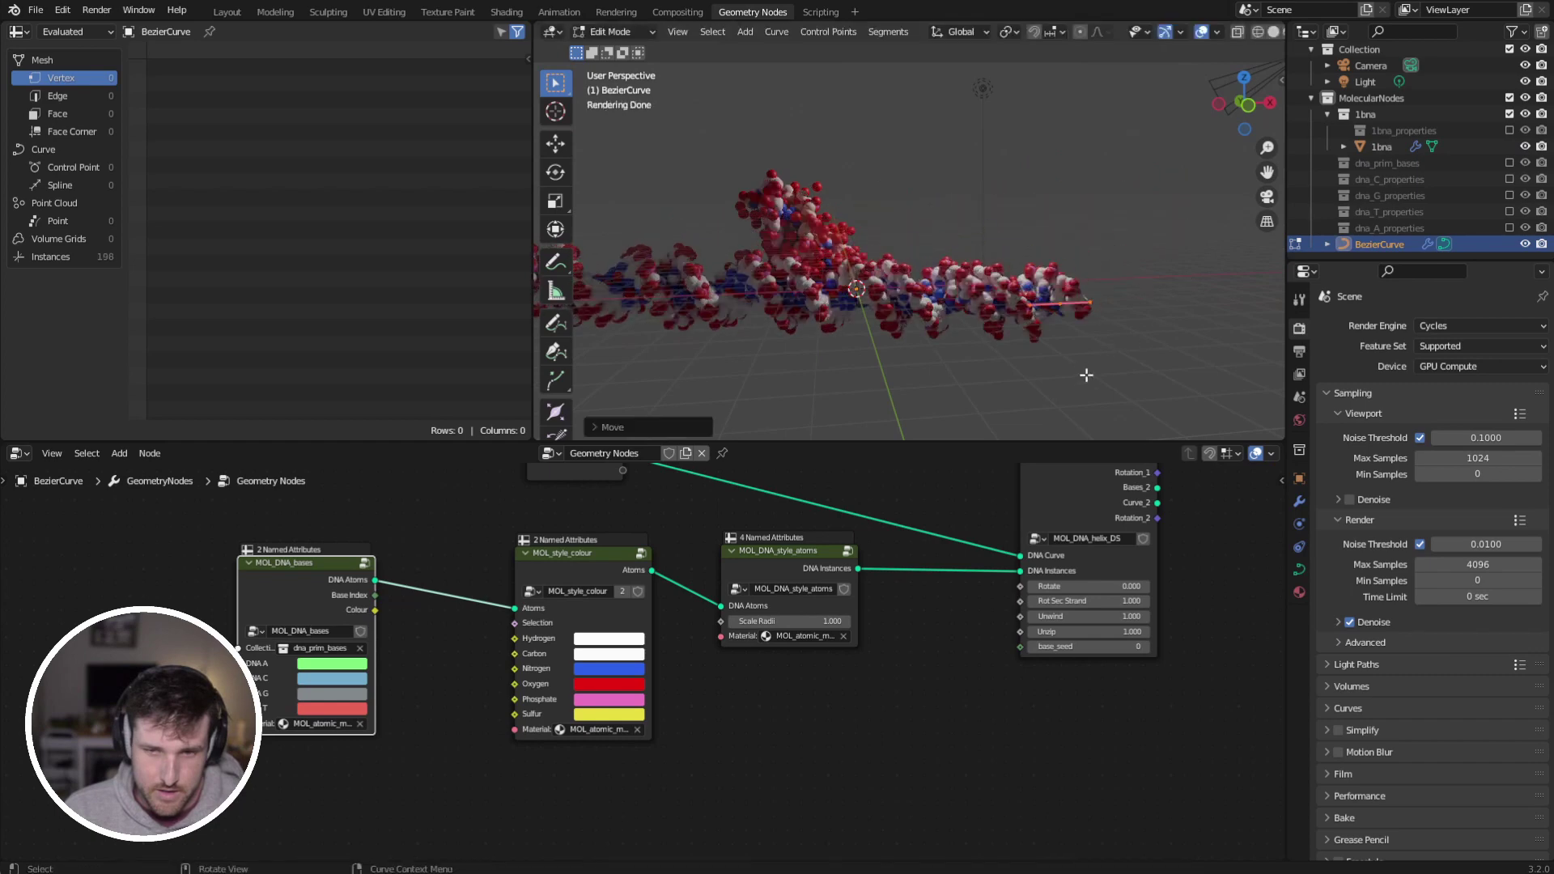
key(g)
click(1258, 179)
Step: Reposition the control point at the curve's bend, rotating and enlarging its handles to smooth the upward sweep
drag(968, 225, 1121, 348)
key(s)
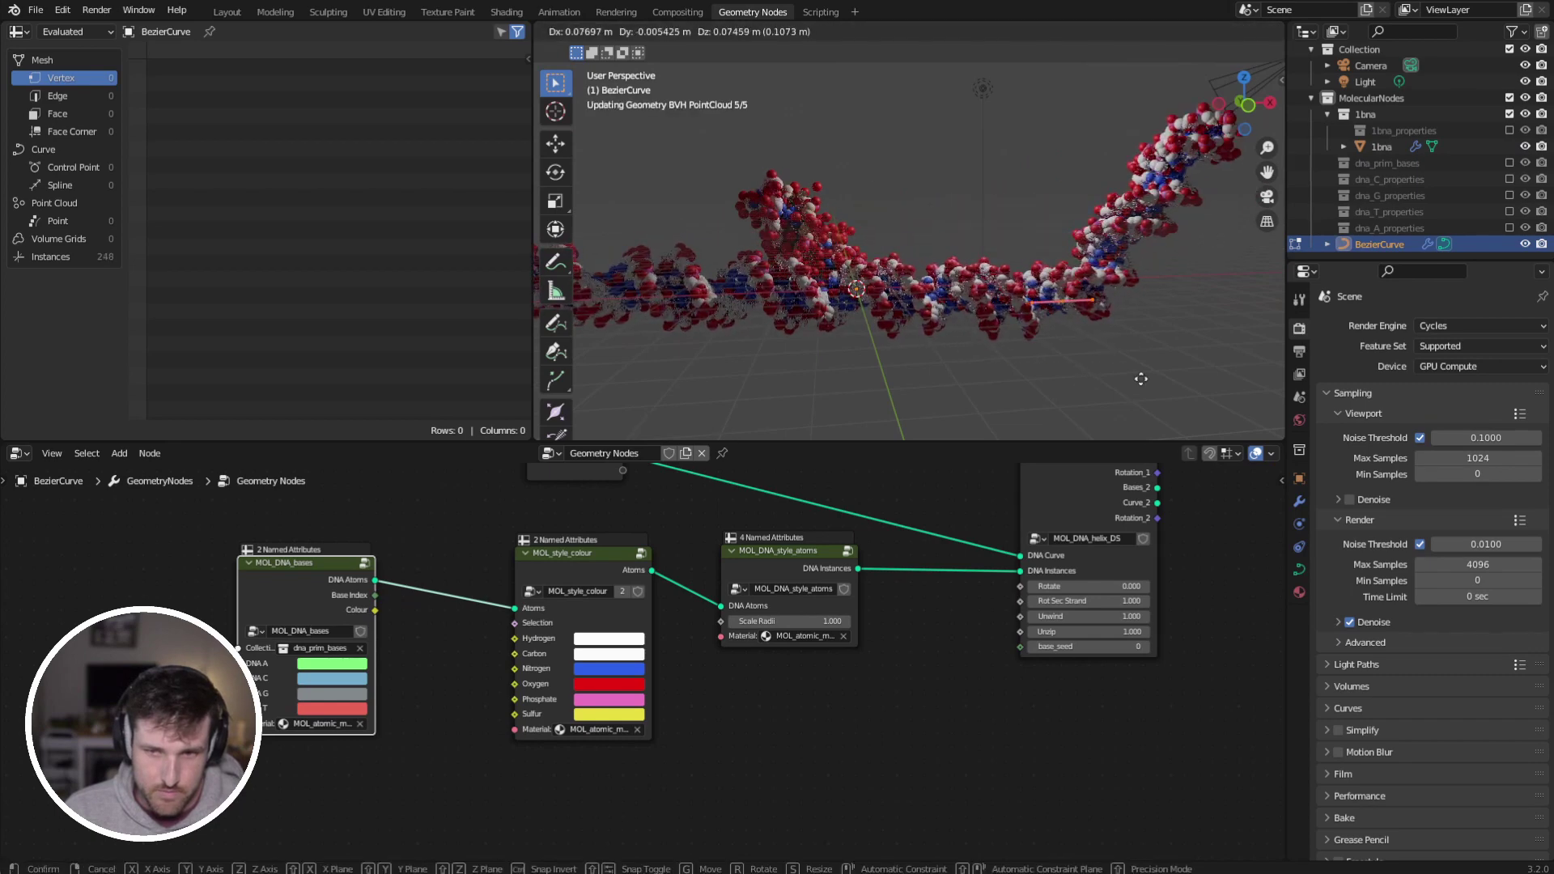
click(1174, 332)
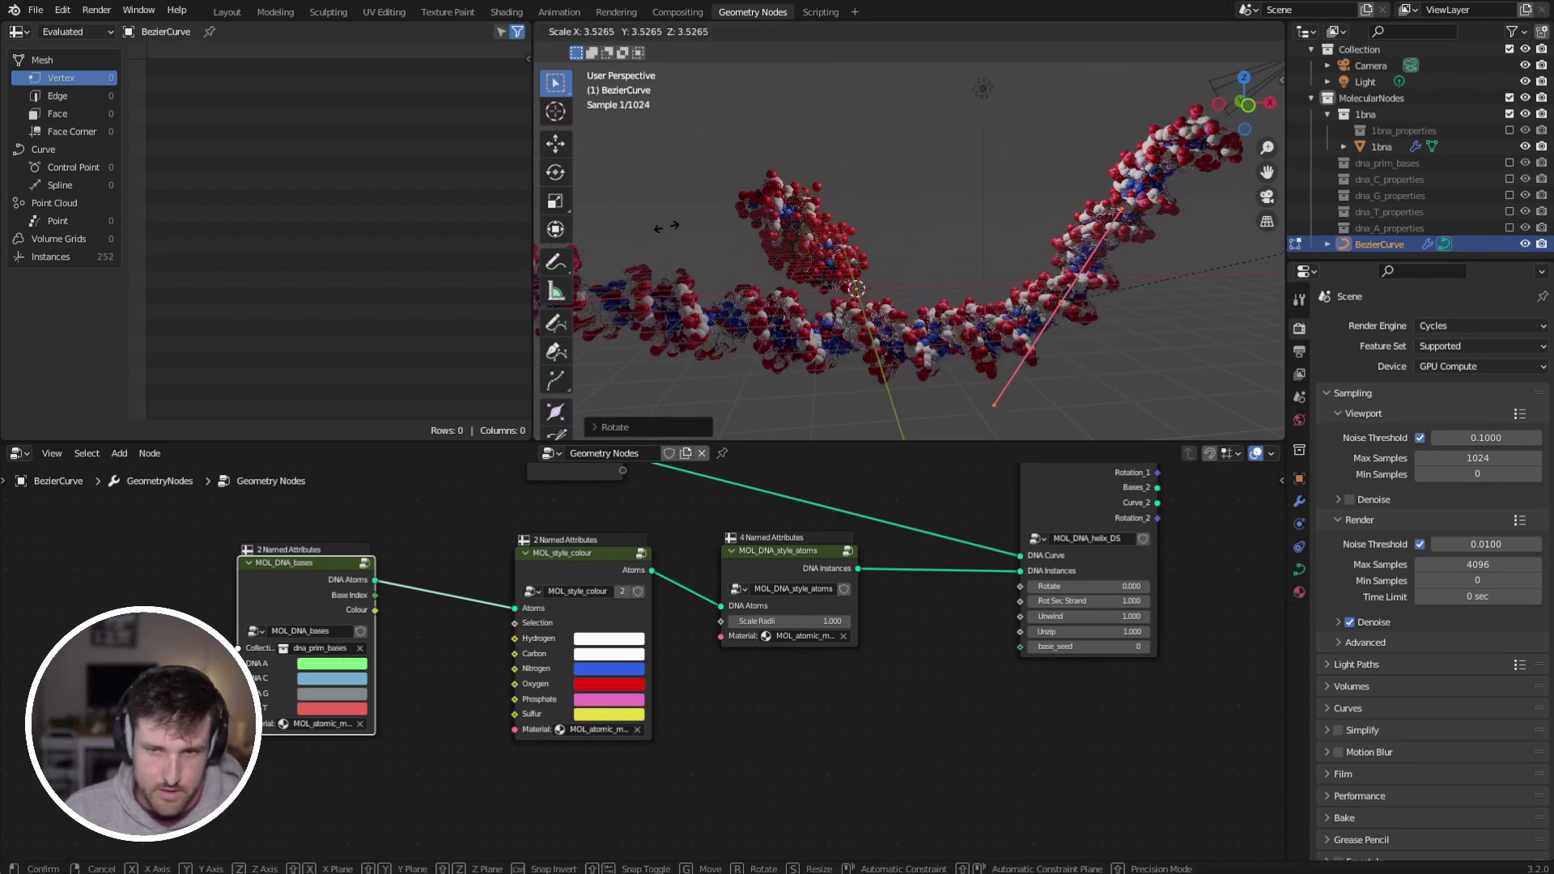
key(g)
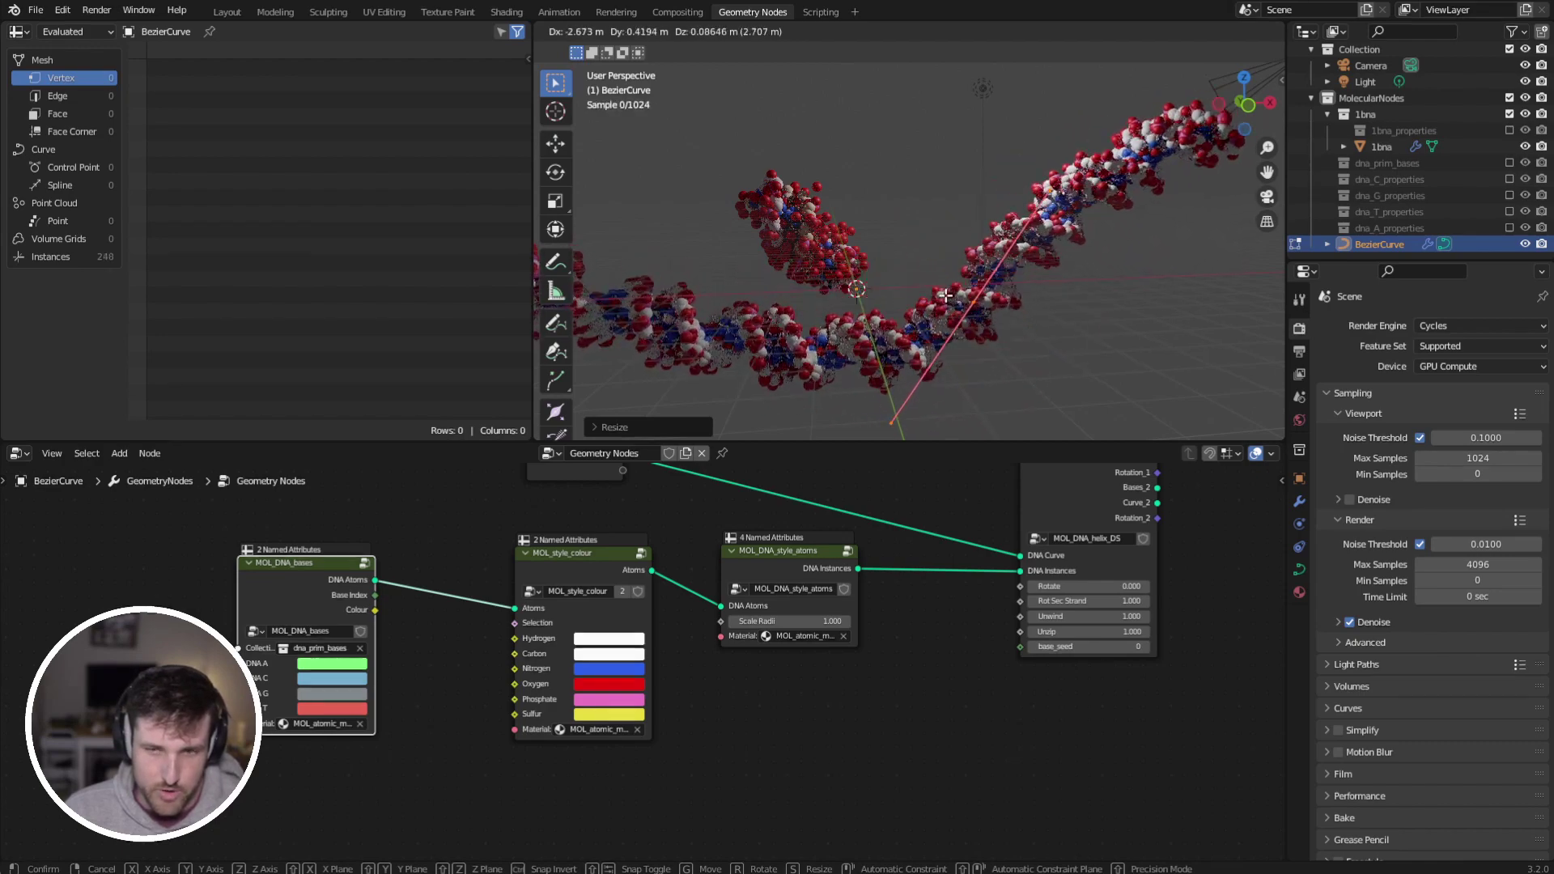
click(1029, 275)
key(Tab)
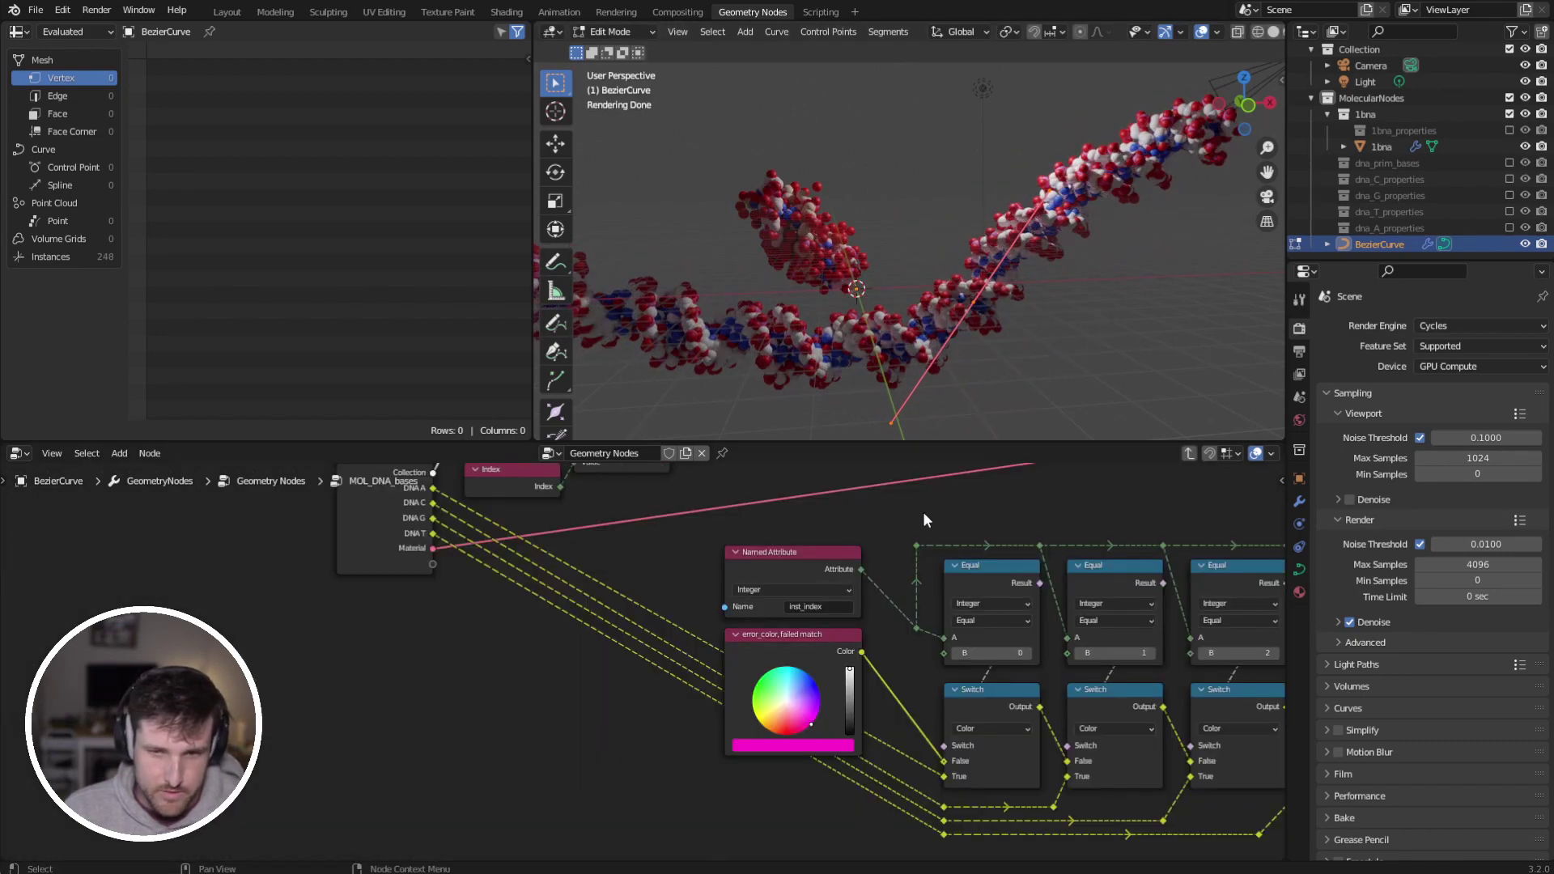
key(ctrl+Tab)
Step: Replace the MOL_style_colour node with a Molecular Nodes DNA Base Colour node between MOL_DNA_bases and MOL_DNA_style_atoms
middle_drag(603, 564, 684, 522)
click(685, 522)
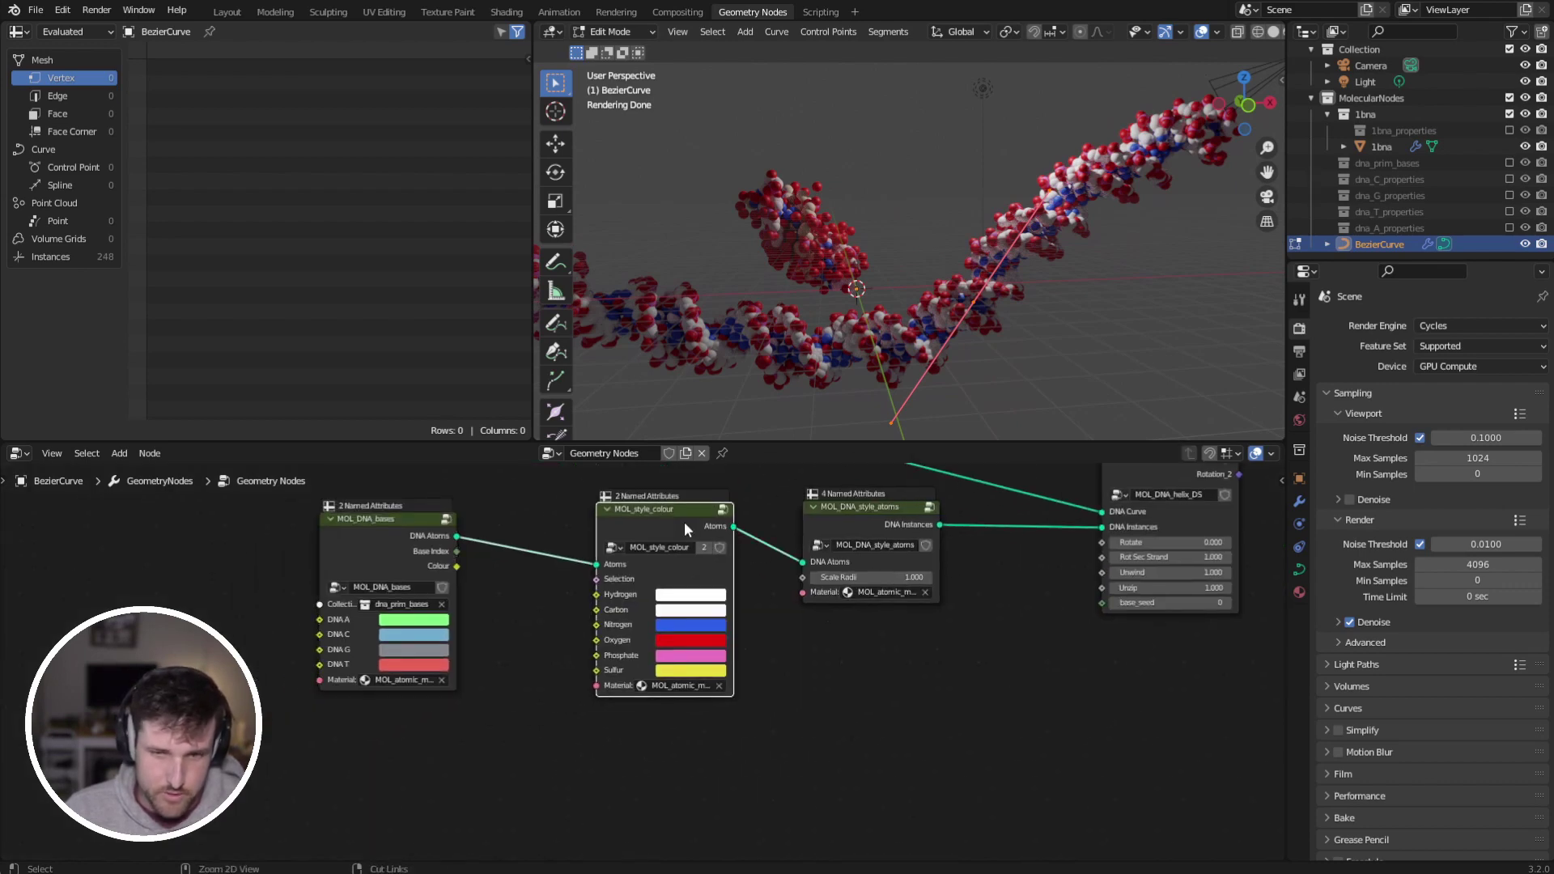
key(ctrl+x)
key(shift+a)
mouse_move(741, 680)
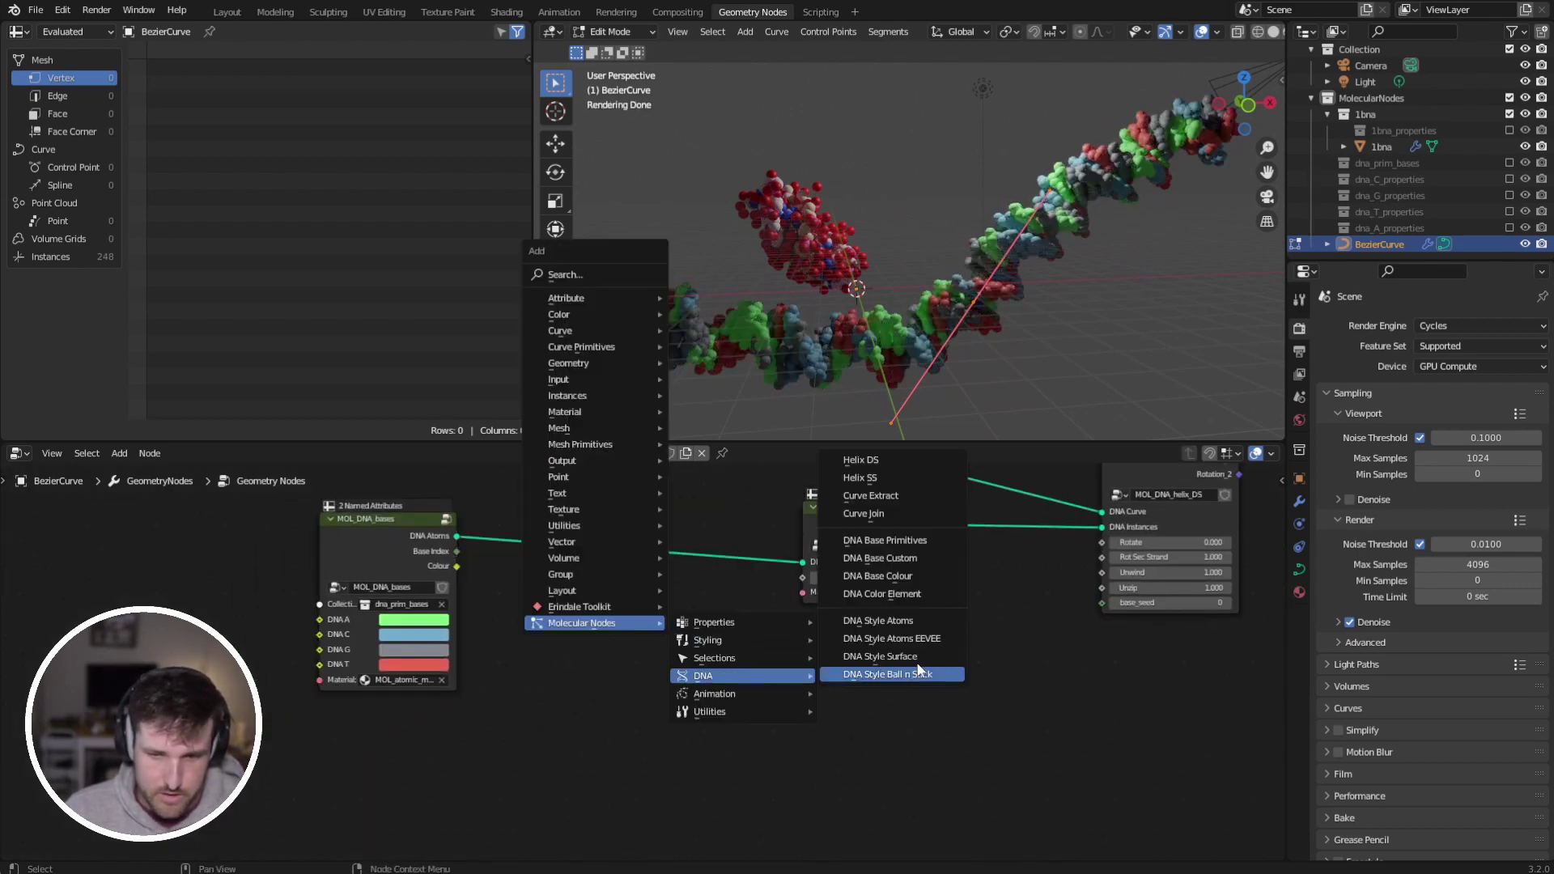
click(921, 575)
click(672, 558)
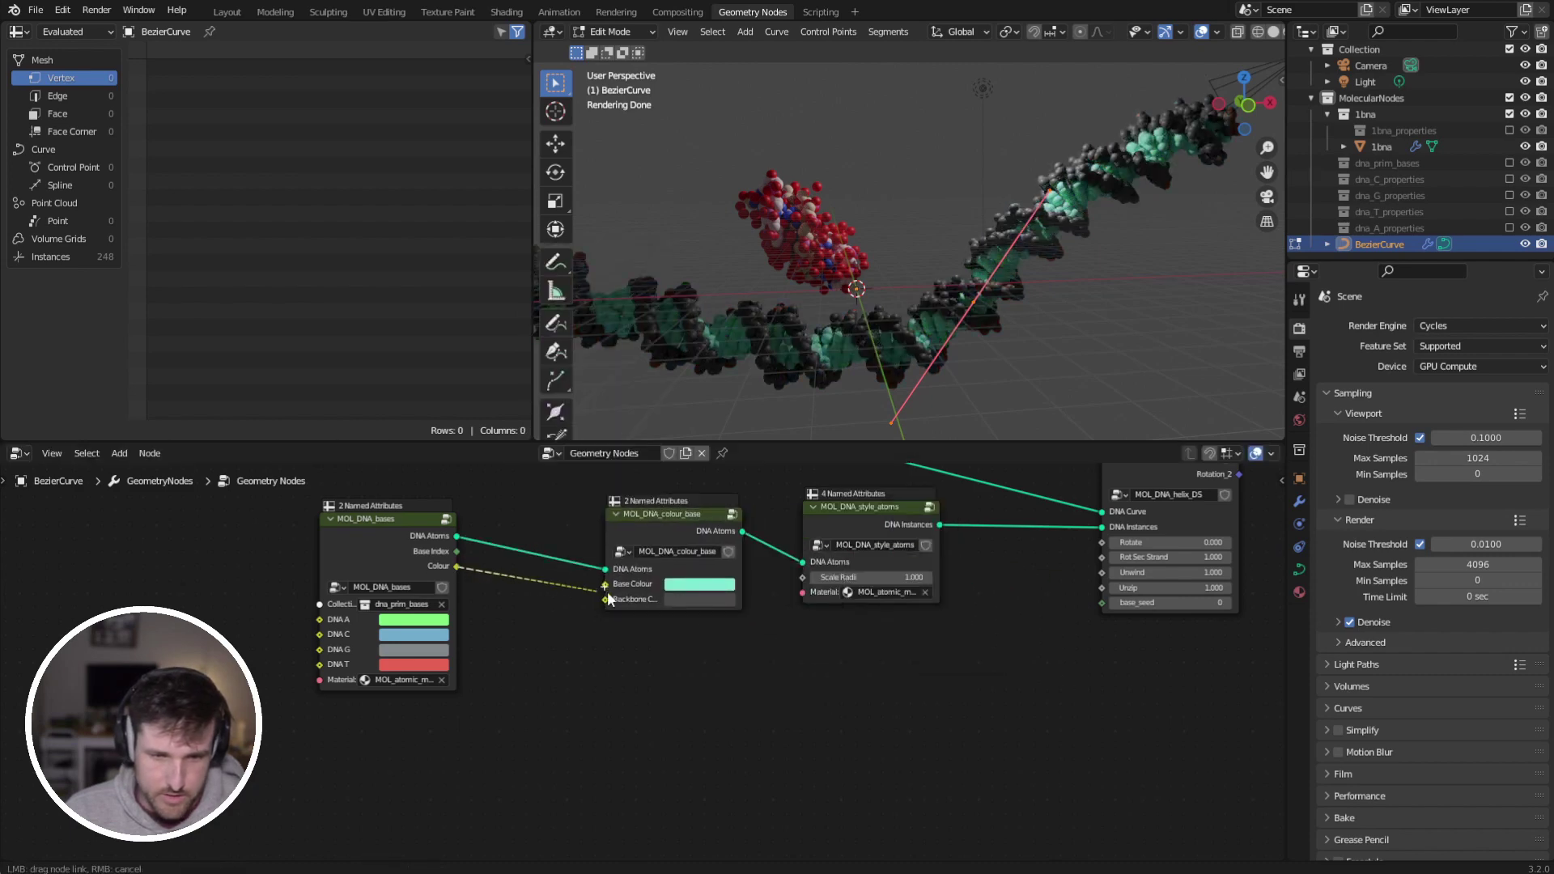
Step: Connect the bases node's Colour output to Base Colour and space out the MOL_DNA_colour_base and MOL_DNA_style_atoms nodes
drag(607, 591, 606, 584)
drag(658, 535, 582, 556)
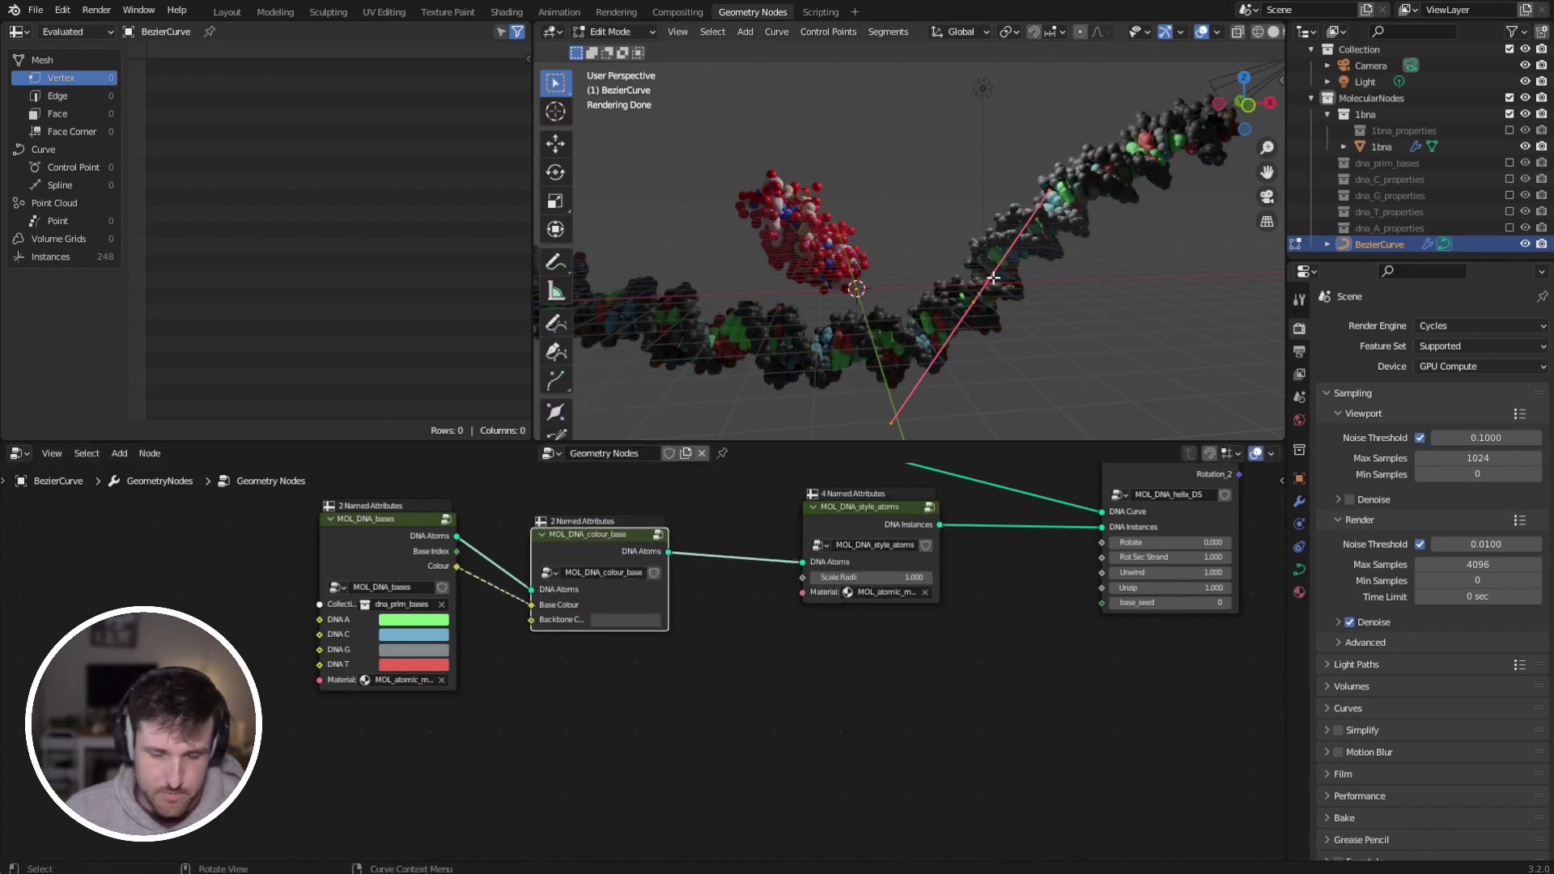
middle_drag(993, 279, 955, 389)
drag(883, 523, 938, 542)
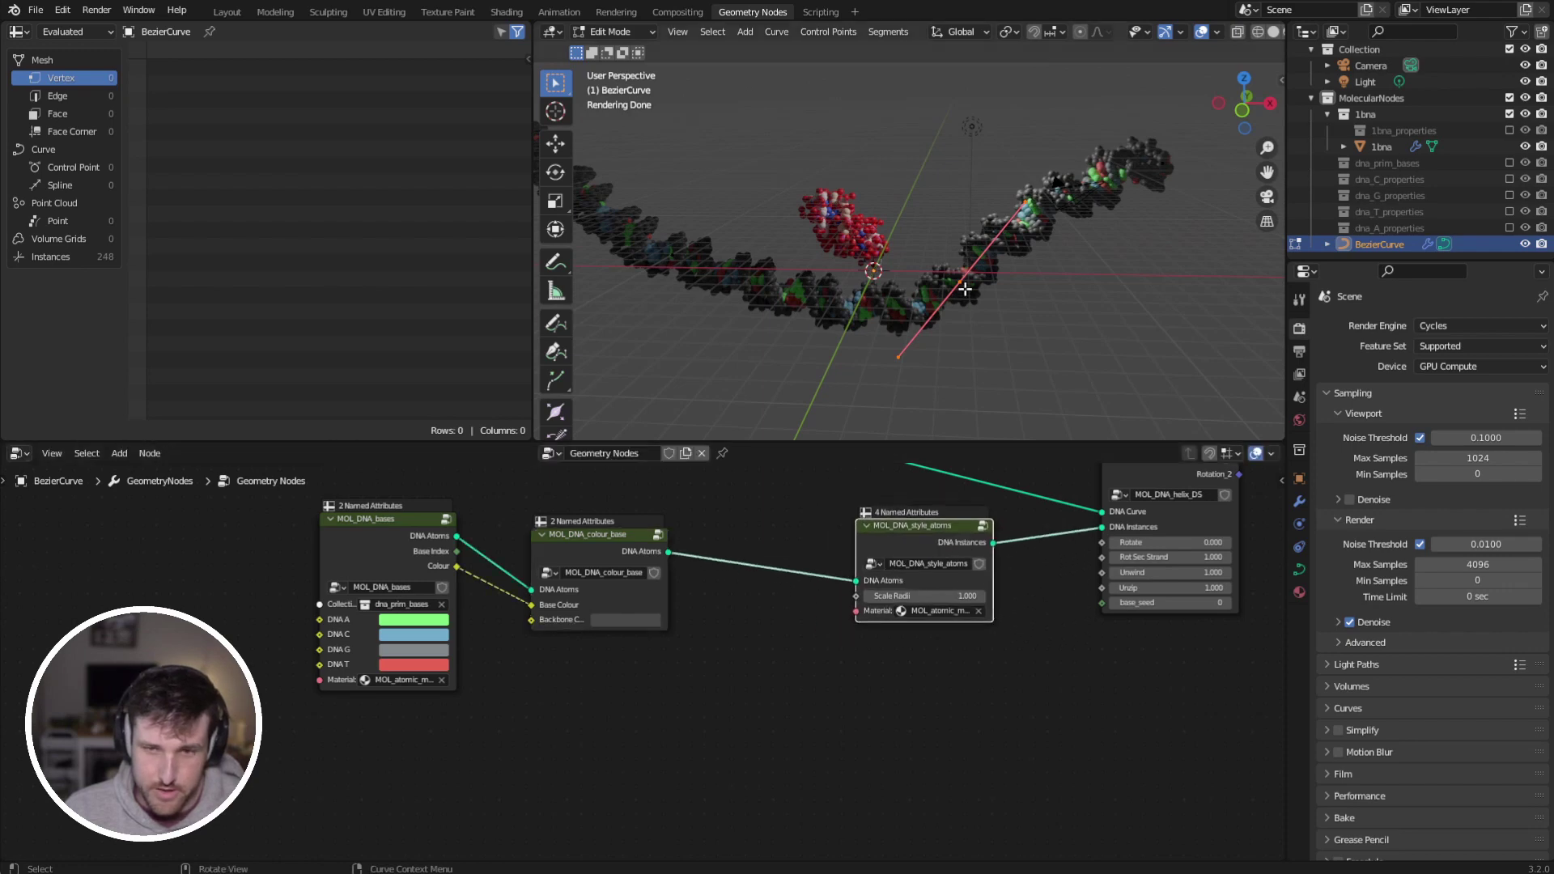
Step: Return to Object Mode, add a Sun light, and trackball-rotate it to light the helix
scroll(961, 292, up, 5)
key(Tab)
click(1058, 342)
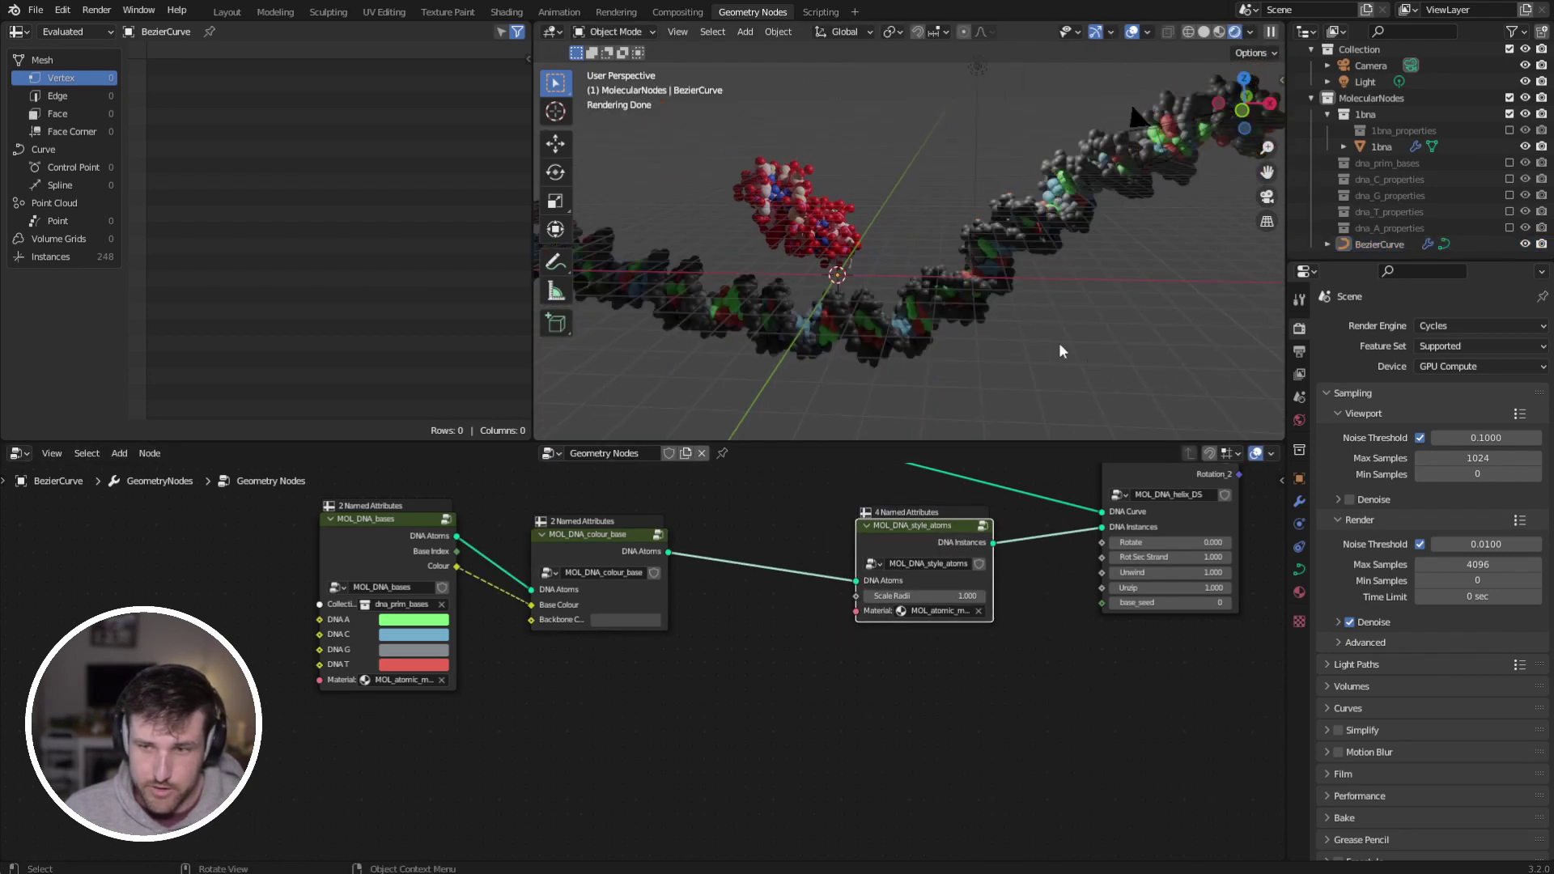
middle_drag(1059, 342, 935, 303)
key(shift+a)
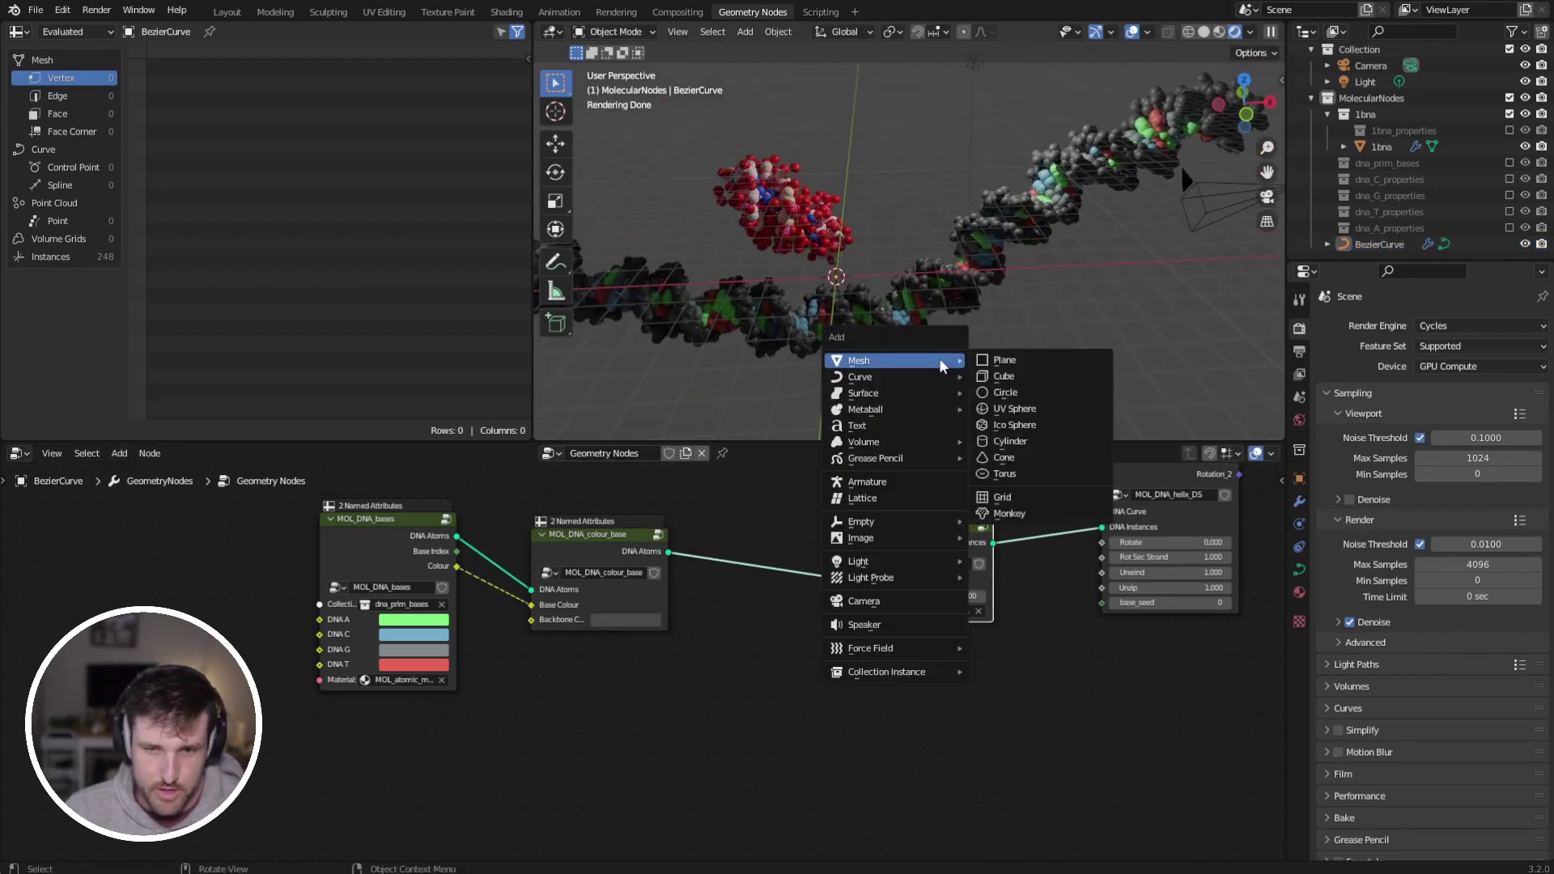
mouse_move(878, 567)
click(1025, 583)
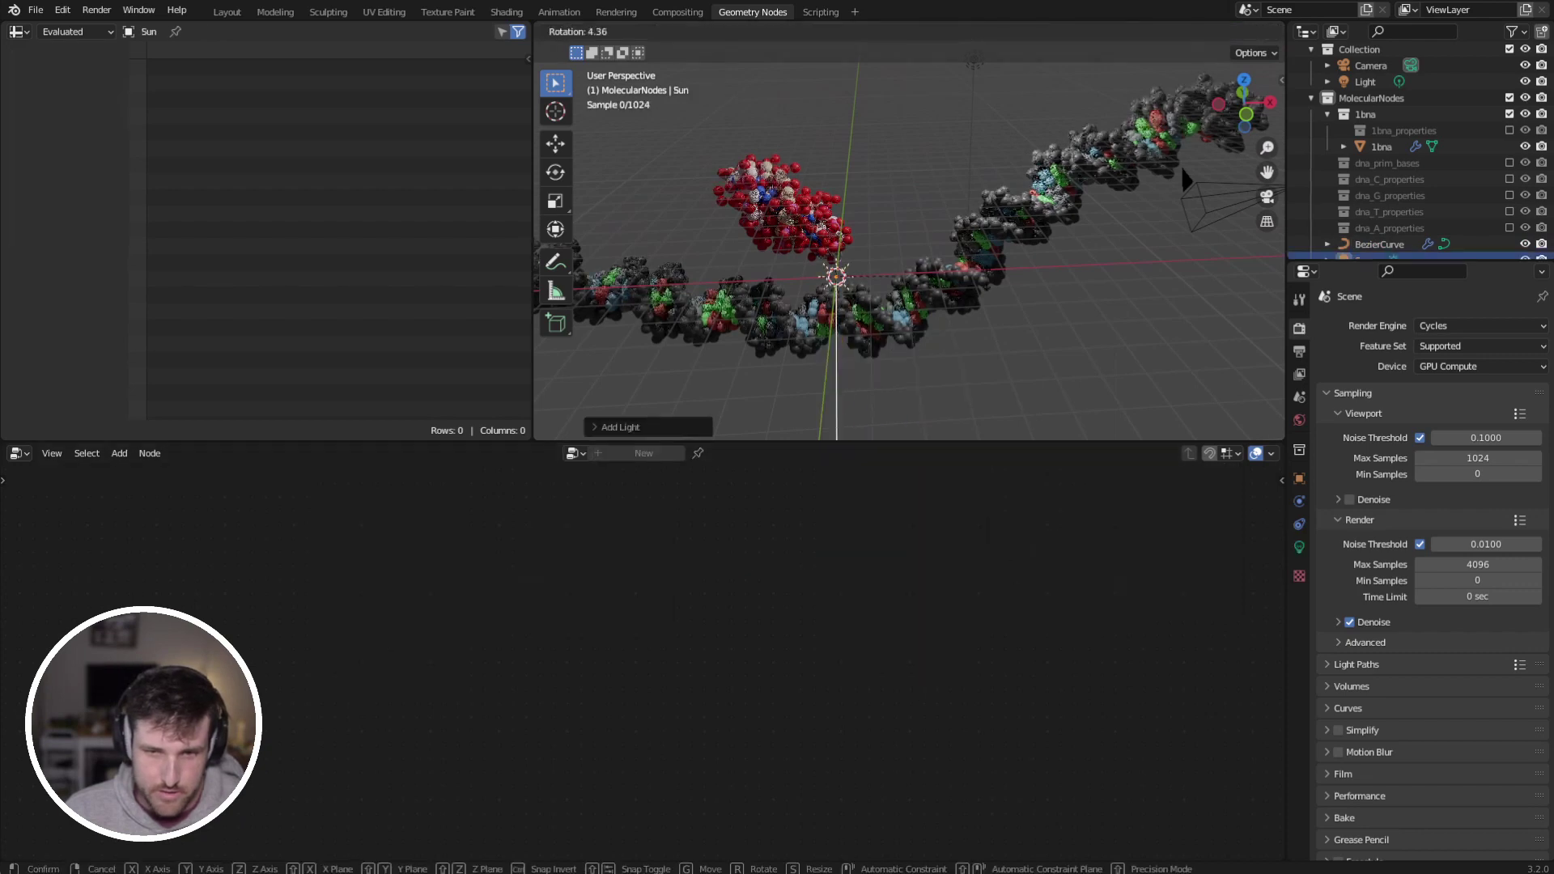
key(r)
key(r)
click(948, 366)
shift+middle_drag(948, 367, 957, 343)
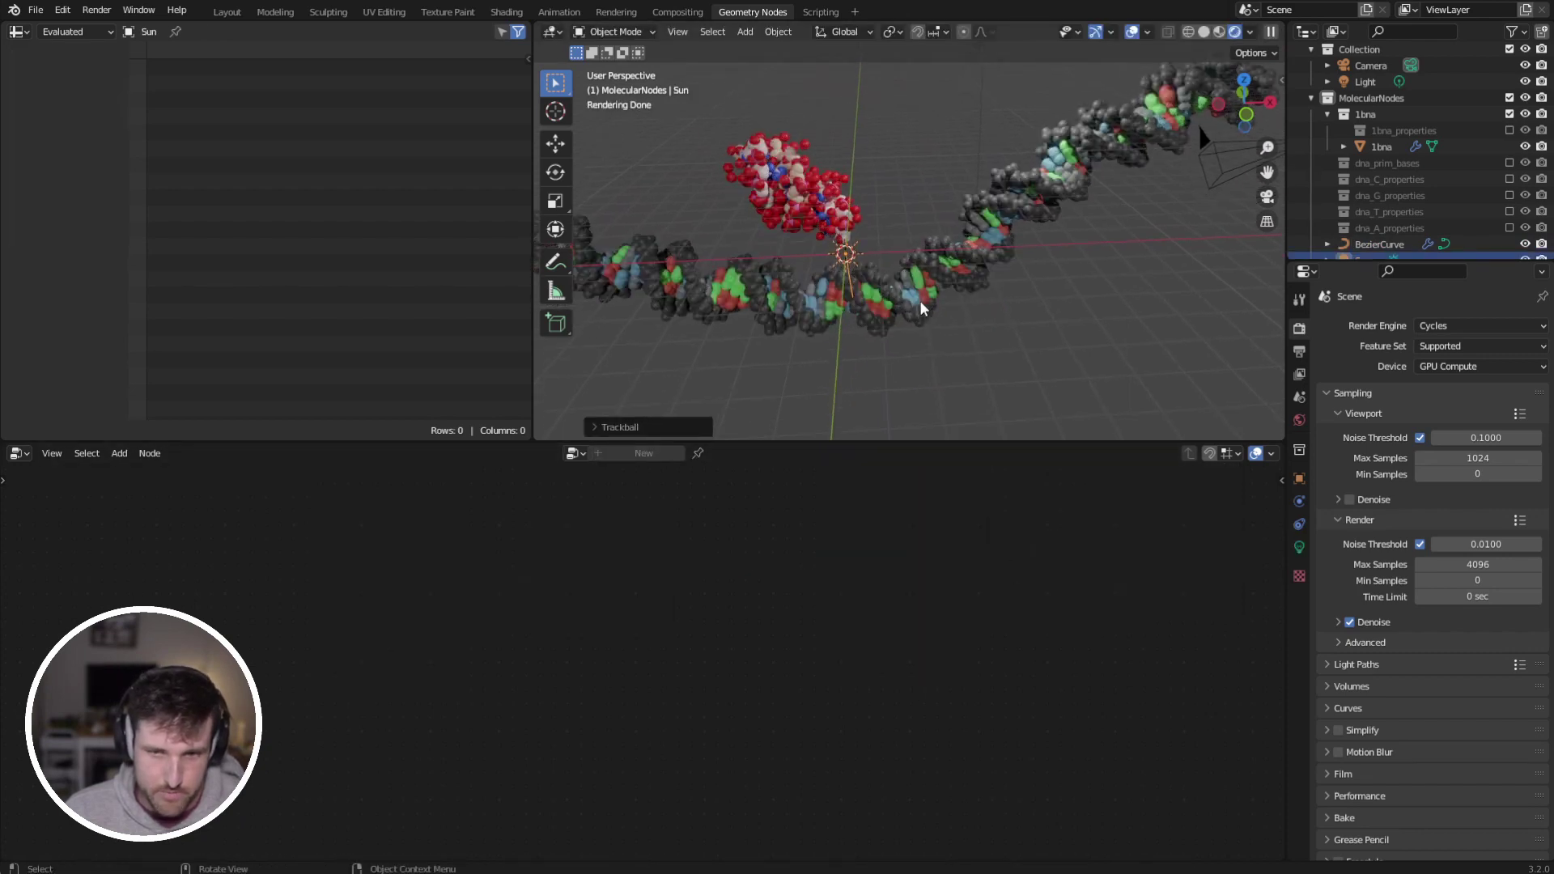
Step: Replace the curve's MOL_DNA_style_atoms node with a DNA Style Atoms EEVEE node feeding MOL_DNA_helix_DS
click(919, 306)
key(ctrl+x)
key(shift+a)
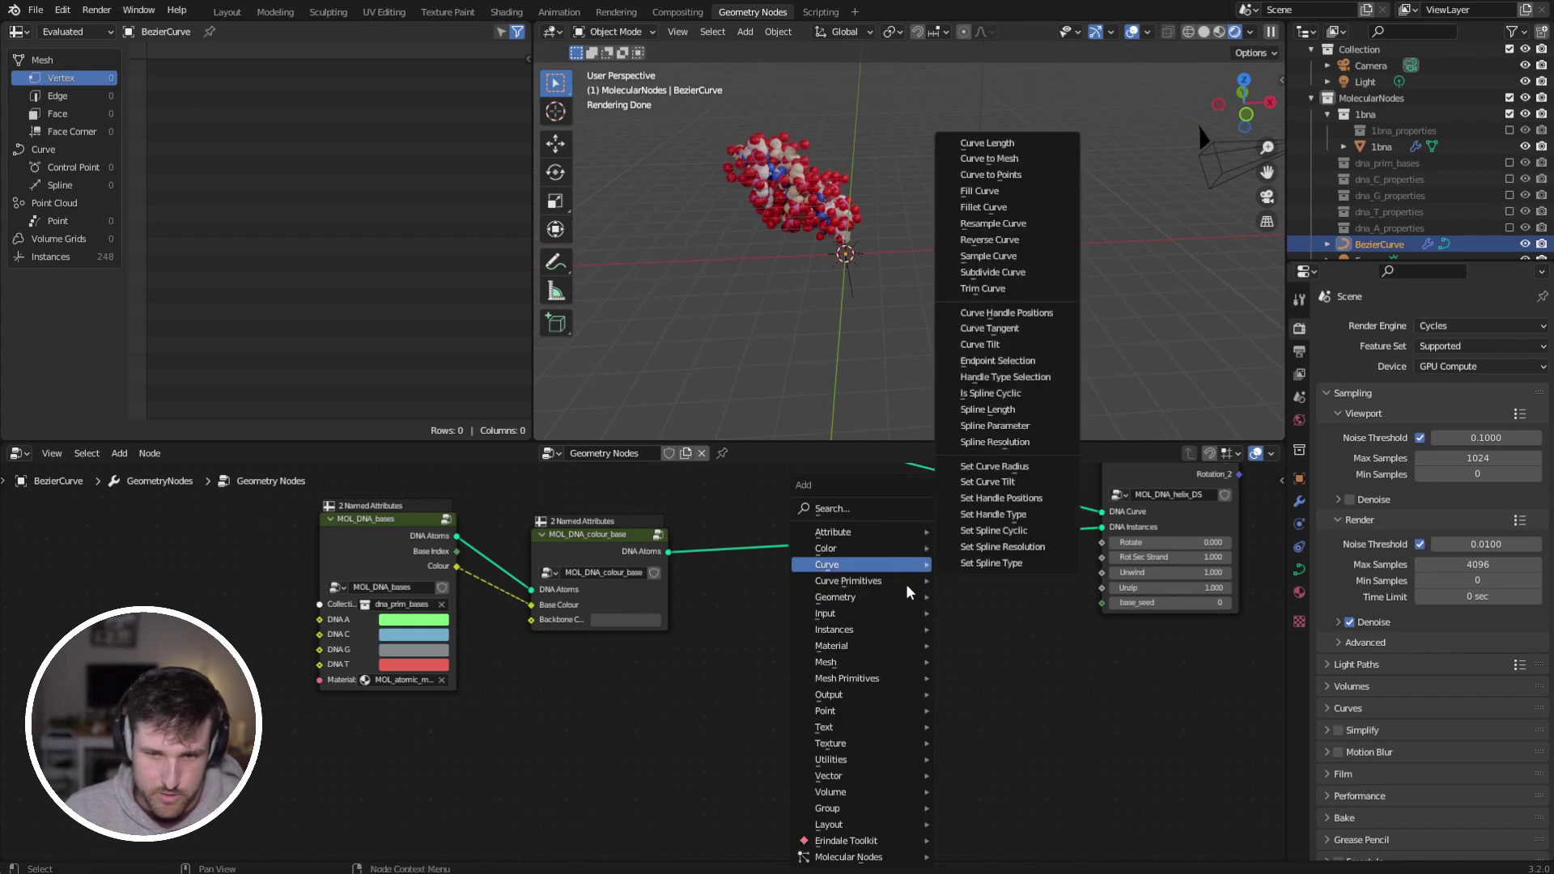
mouse_move(874, 858)
mouse_move(1012, 823)
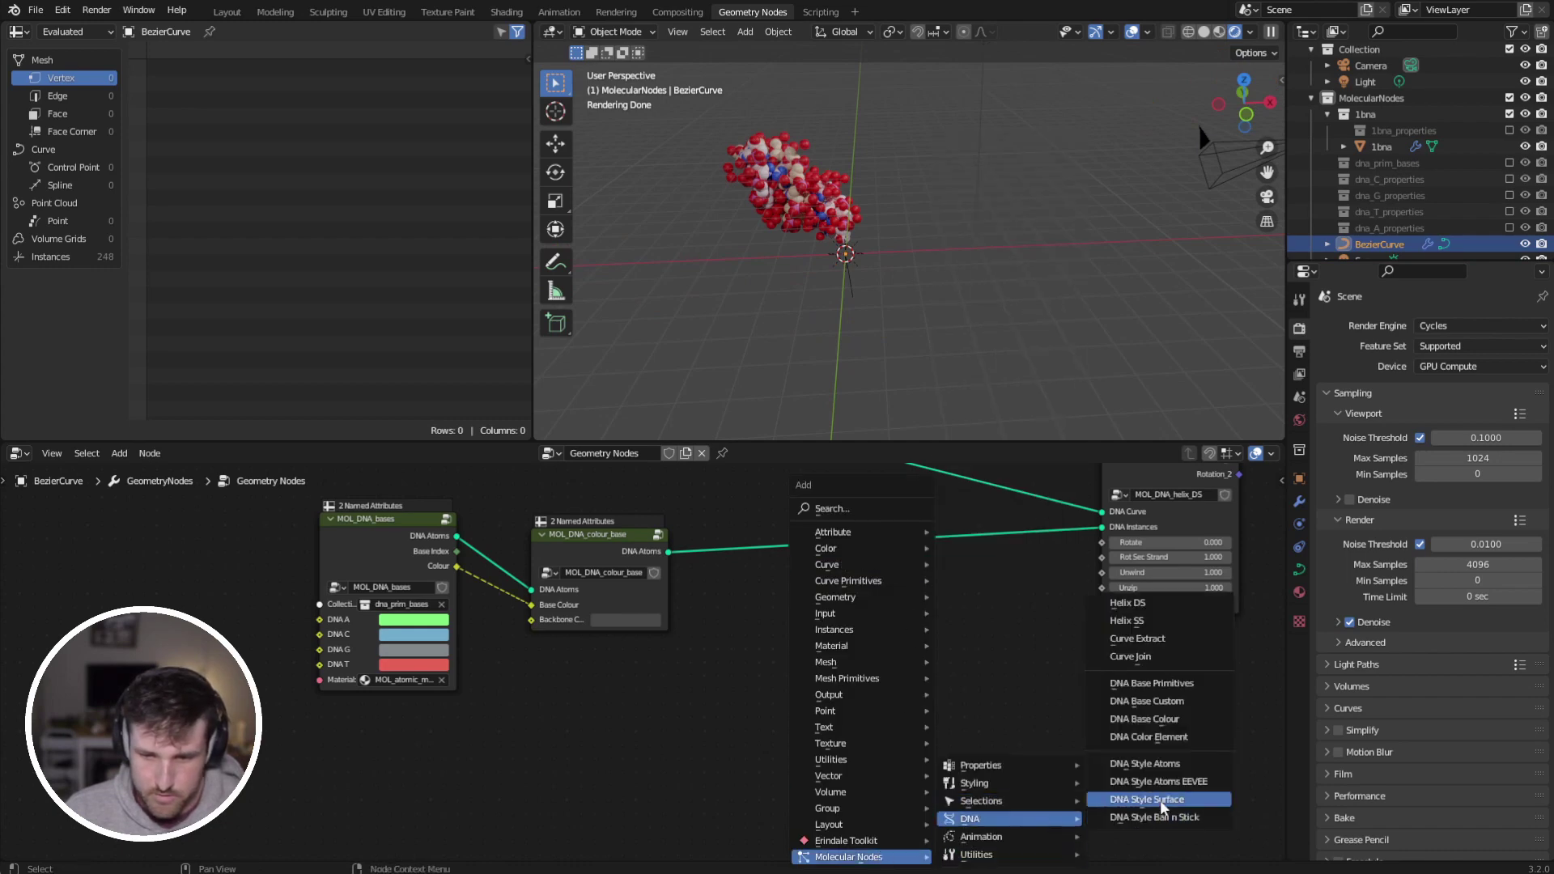
click(1210, 782)
click(882, 558)
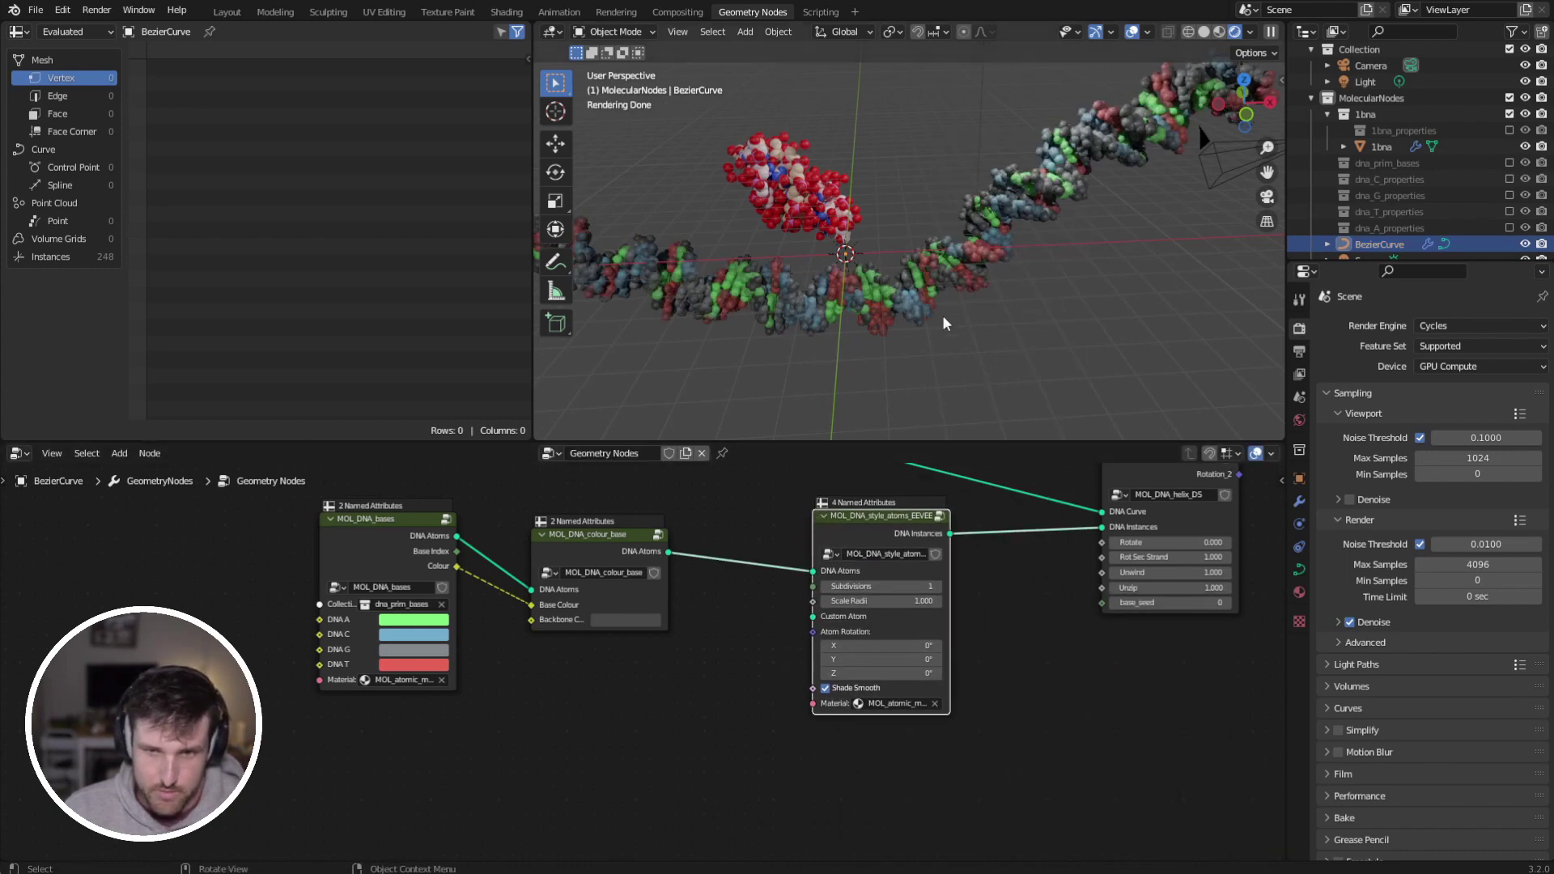
Step: Examine the shape and shading of the EEVEE-style atoms up close and along the whole helix
click(1031, 297)
scroll(1026, 308, up, 3)
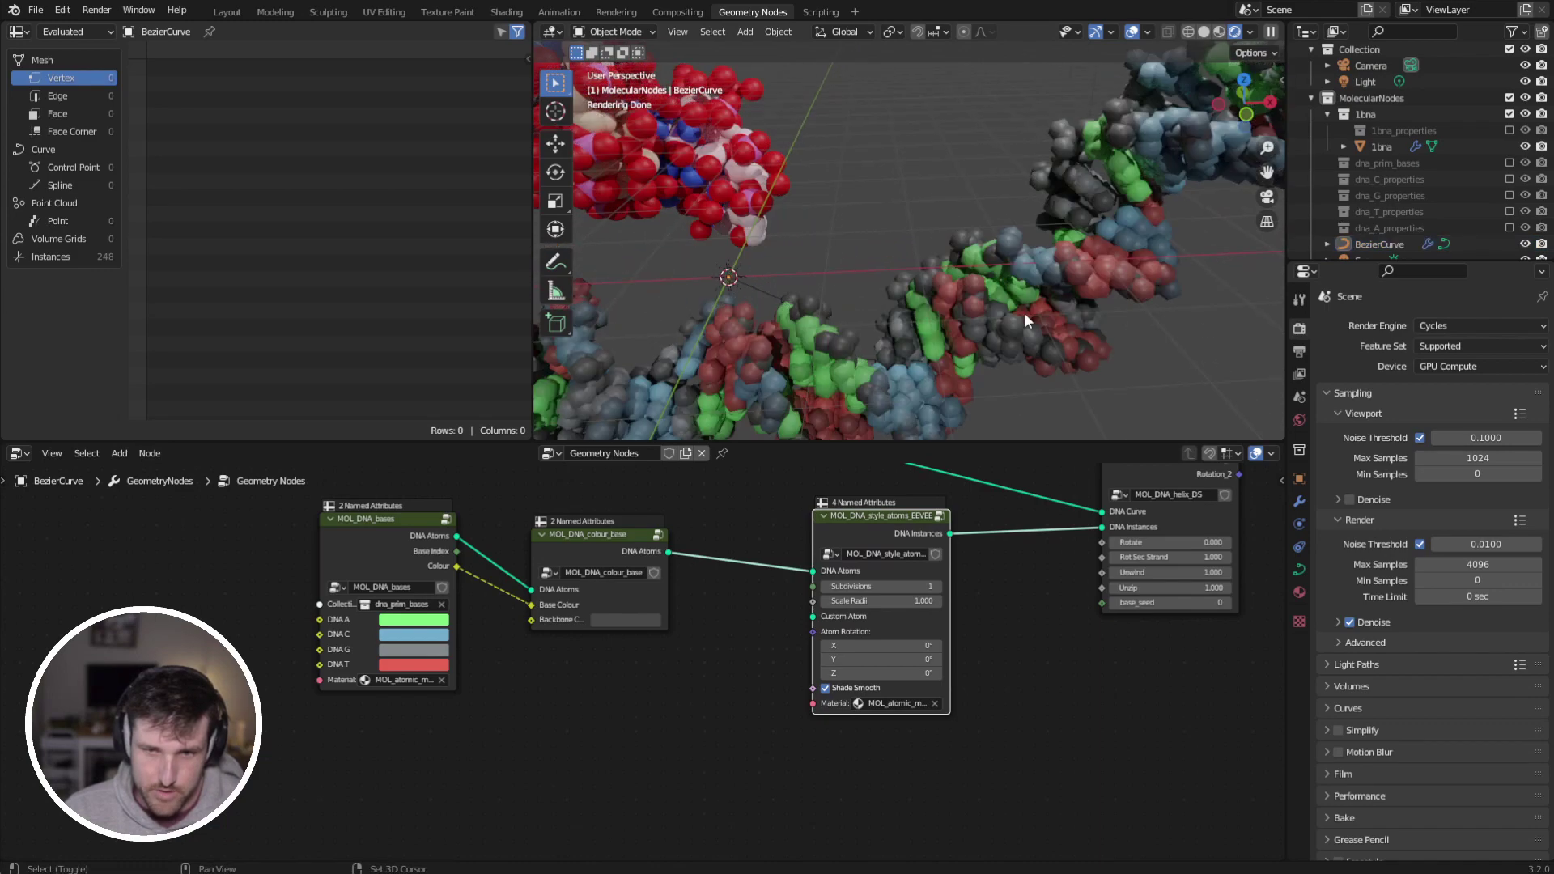
middle_drag(1023, 313, 822, 263)
scroll(885, 271, up, 3)
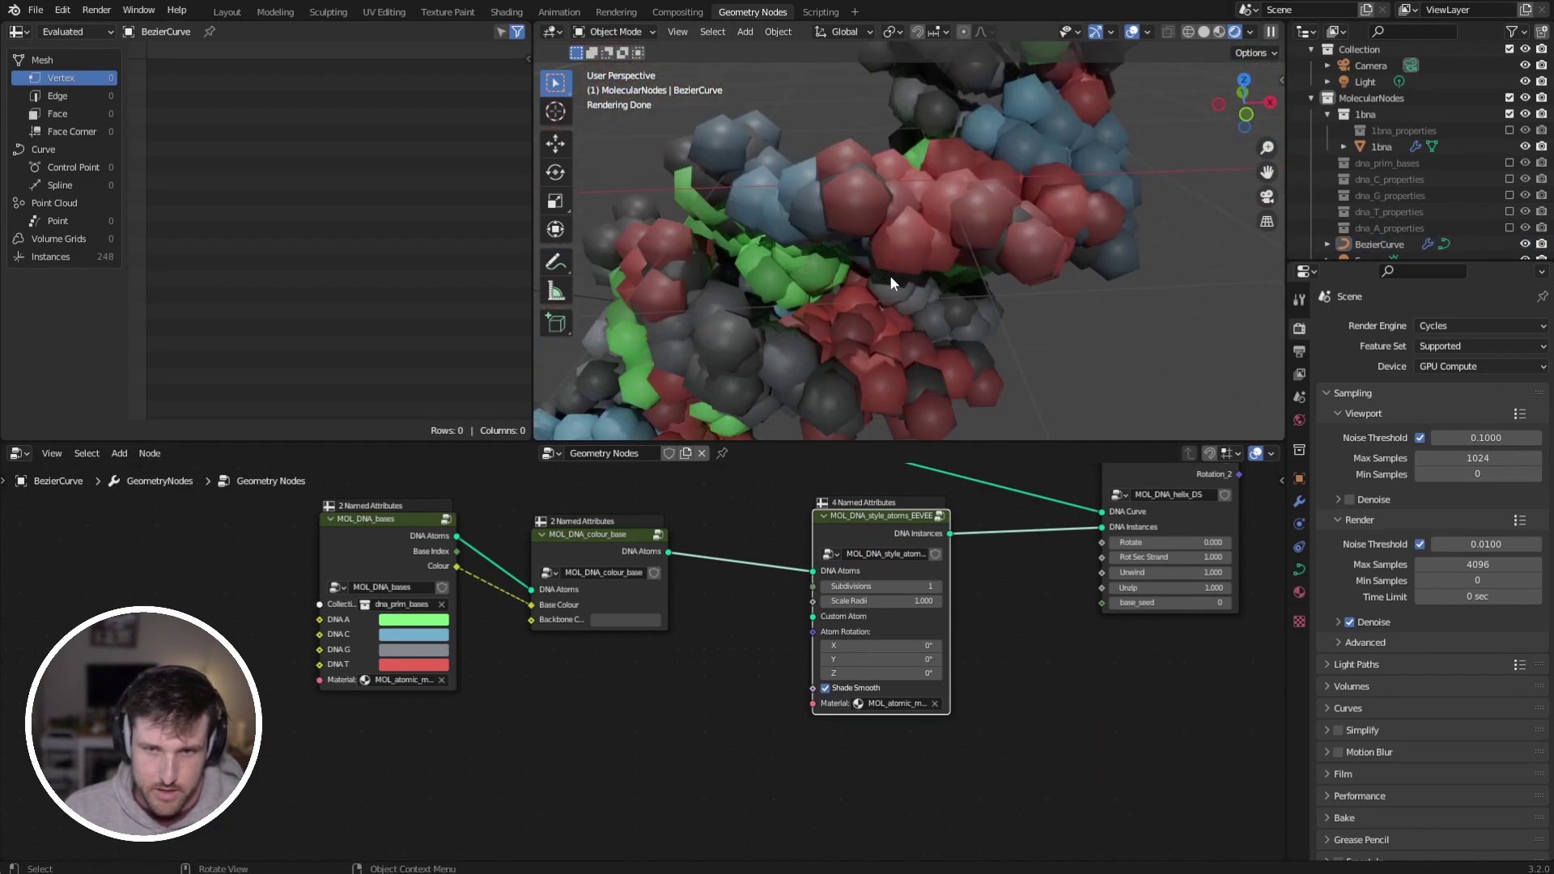
scroll(890, 270, down, 5)
scroll(891, 270, up, 2)
scroll(890, 270, down, 6)
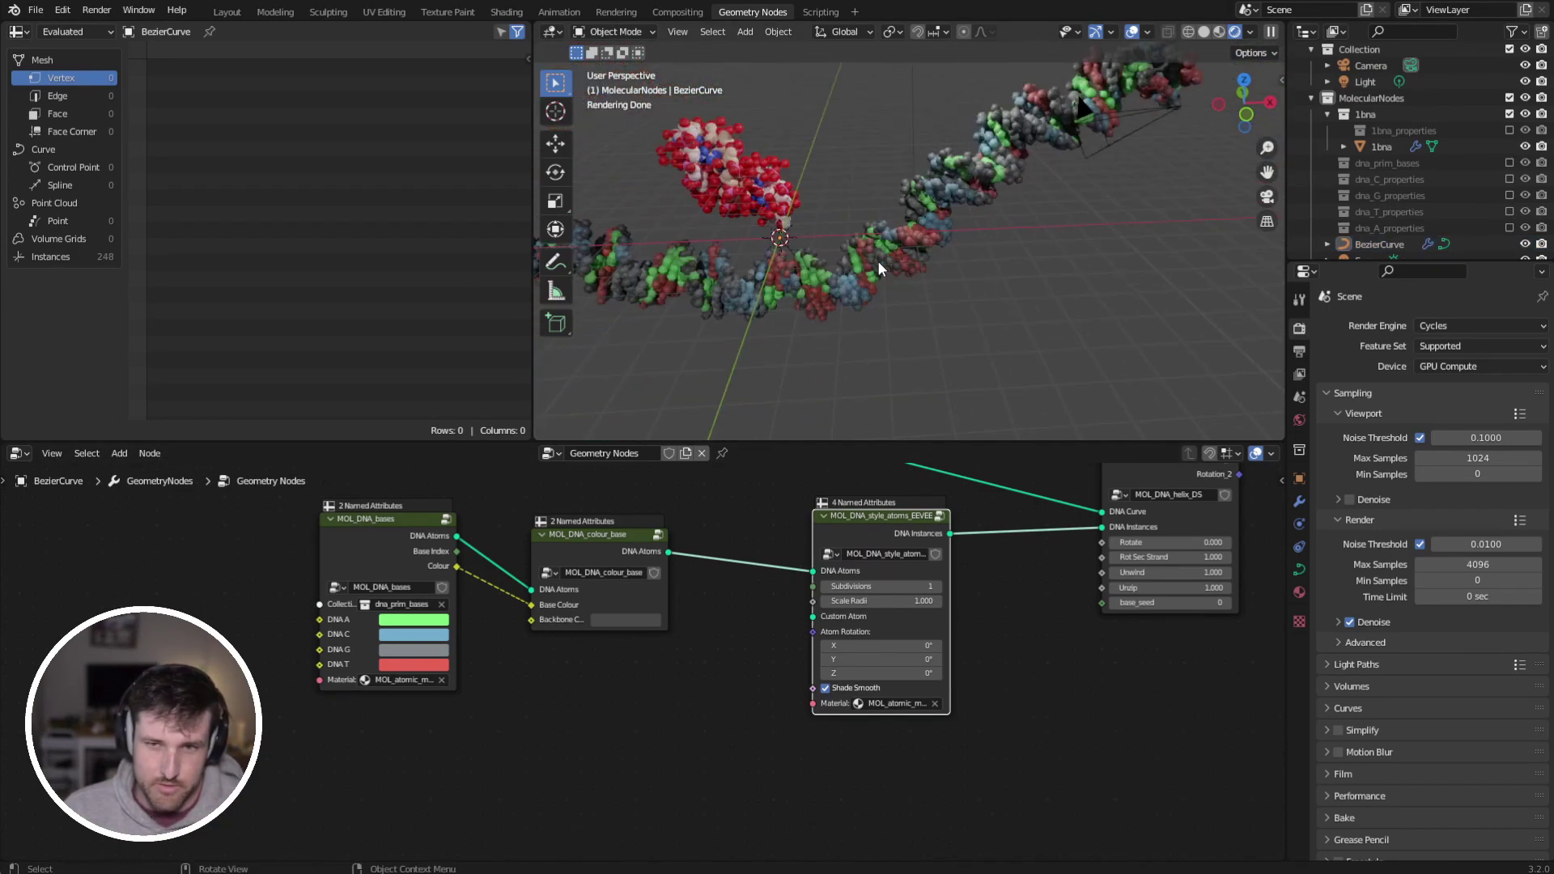
middle_drag(877, 261, 958, 189)
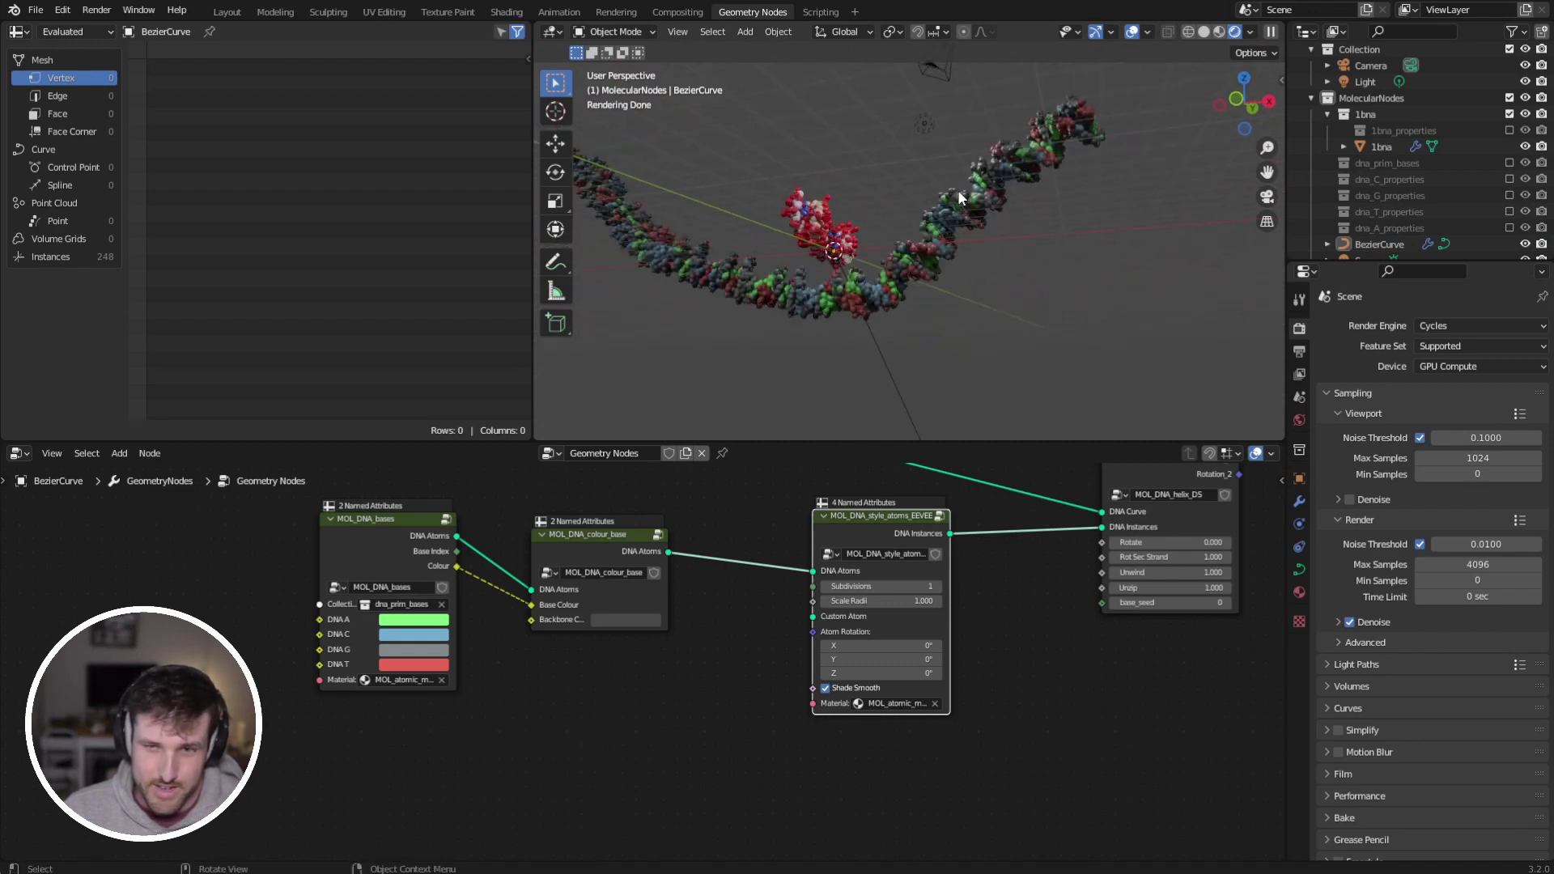
Step: Move the BezierCurve's end control point further out in Edit Mode, return to Object Mode and deselect the curve
click(1016, 206)
key(Tab)
key(g)
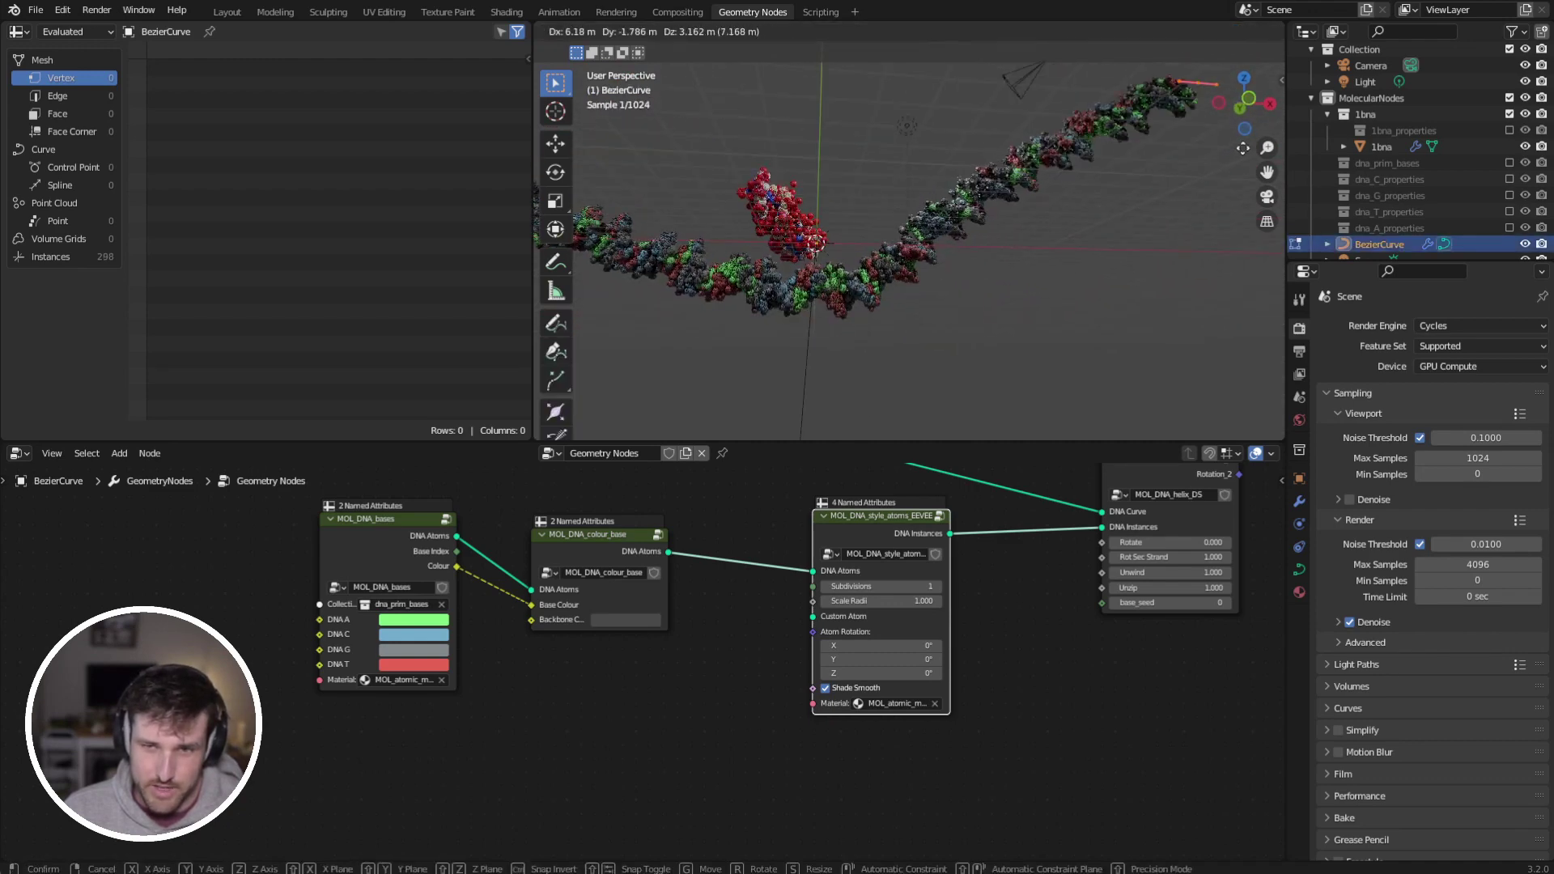
click(1165, 180)
key(Tab)
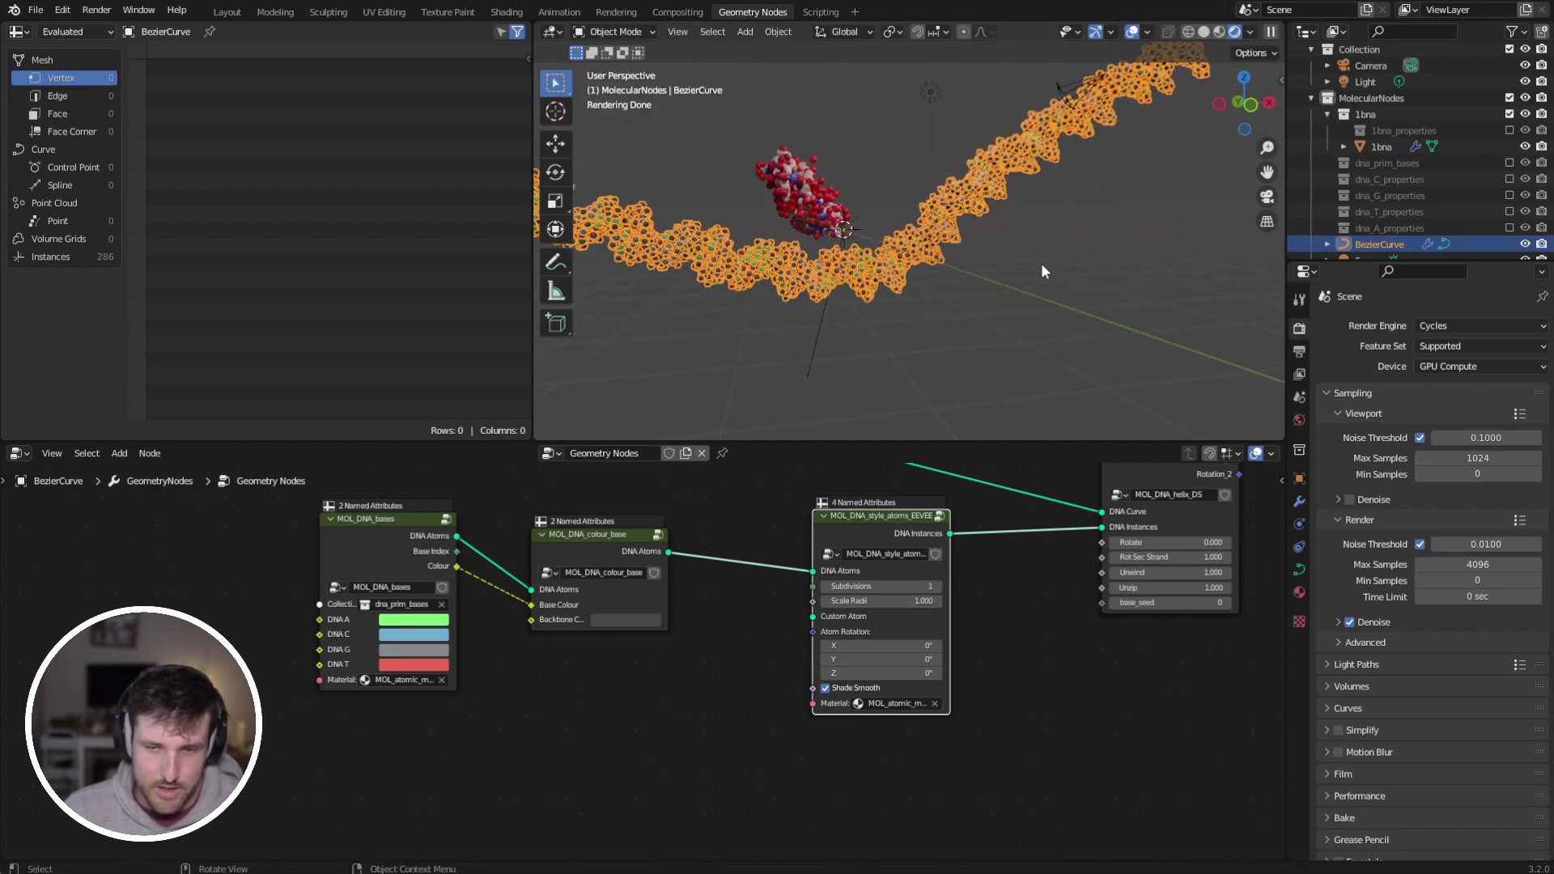
click(1027, 301)
middle_drag(1041, 263, 995, 451)
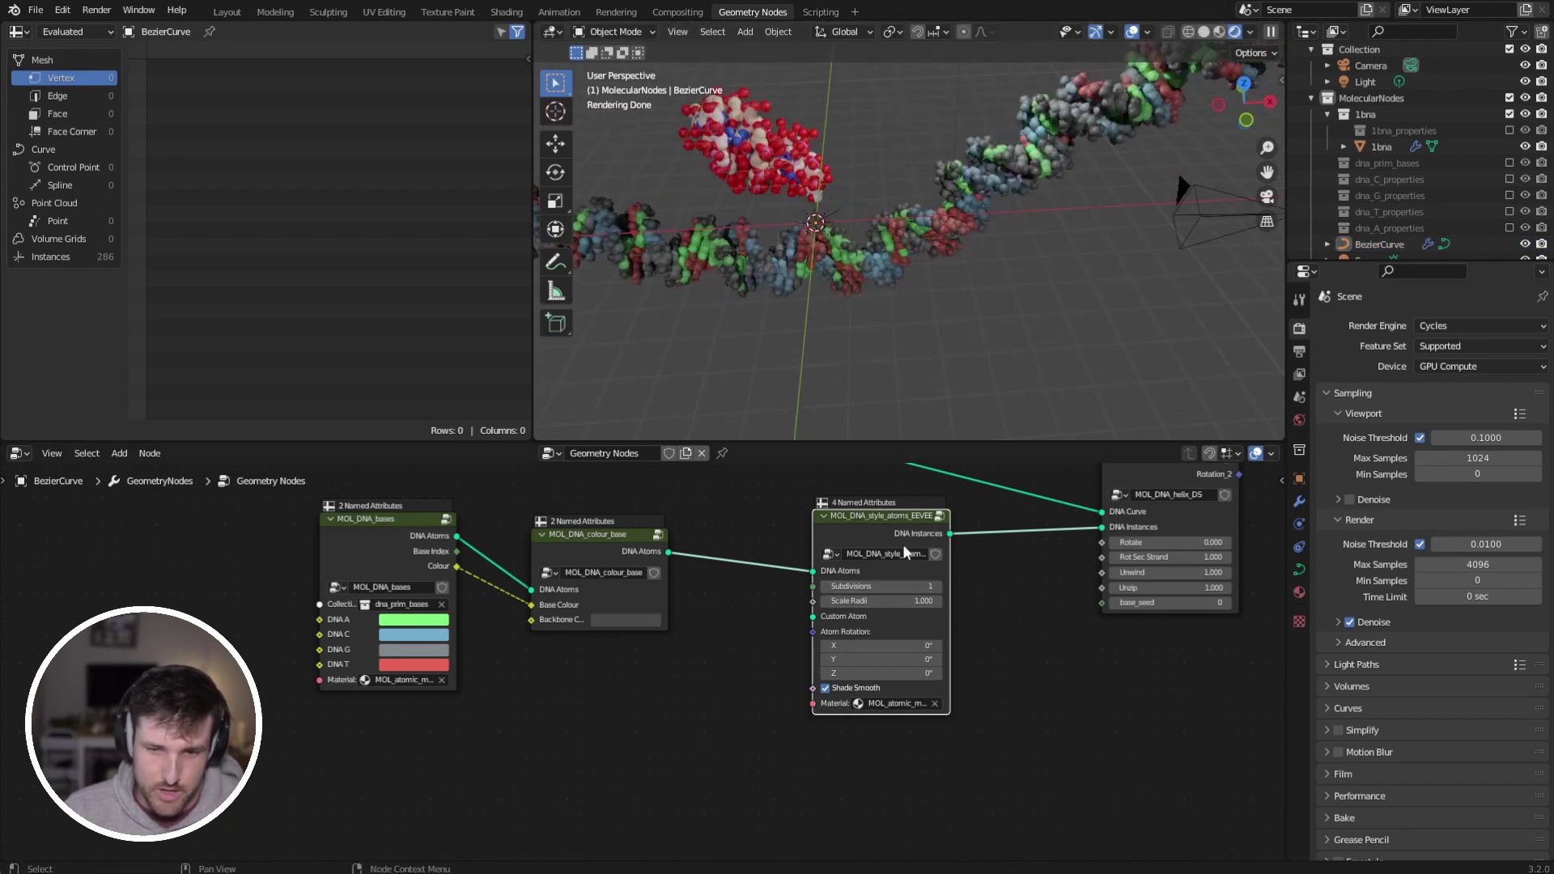
Step: Replace the MOL_DNA_style_atoms_EEVEE node with a DNA Style Surface node feeding MOL_DNA_helix_DS
key(ctrl+x)
key(shift+a)
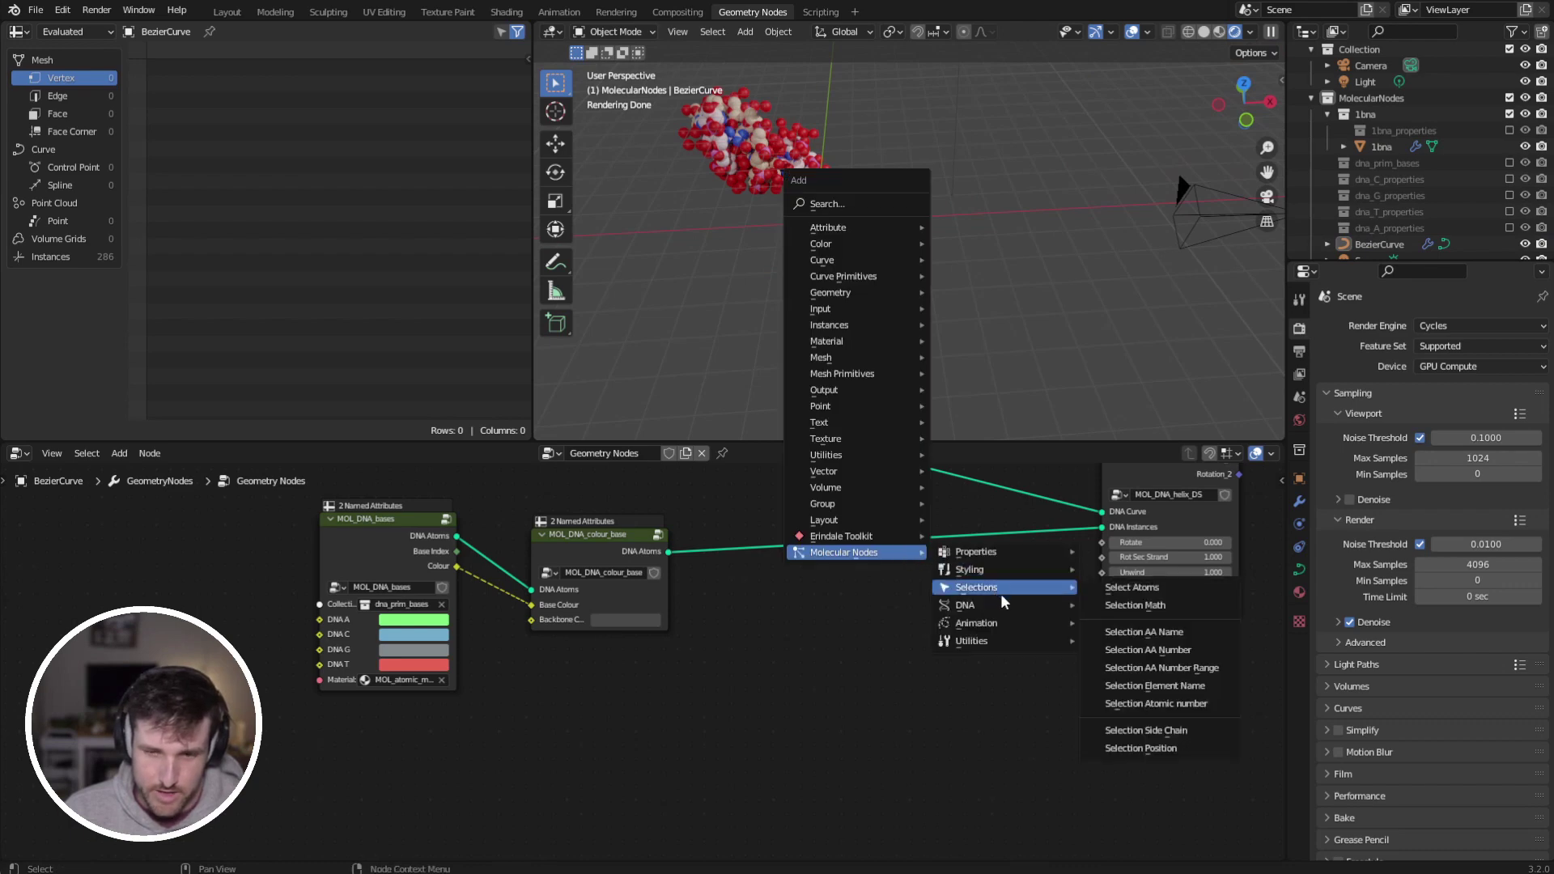
mouse_move(987, 575)
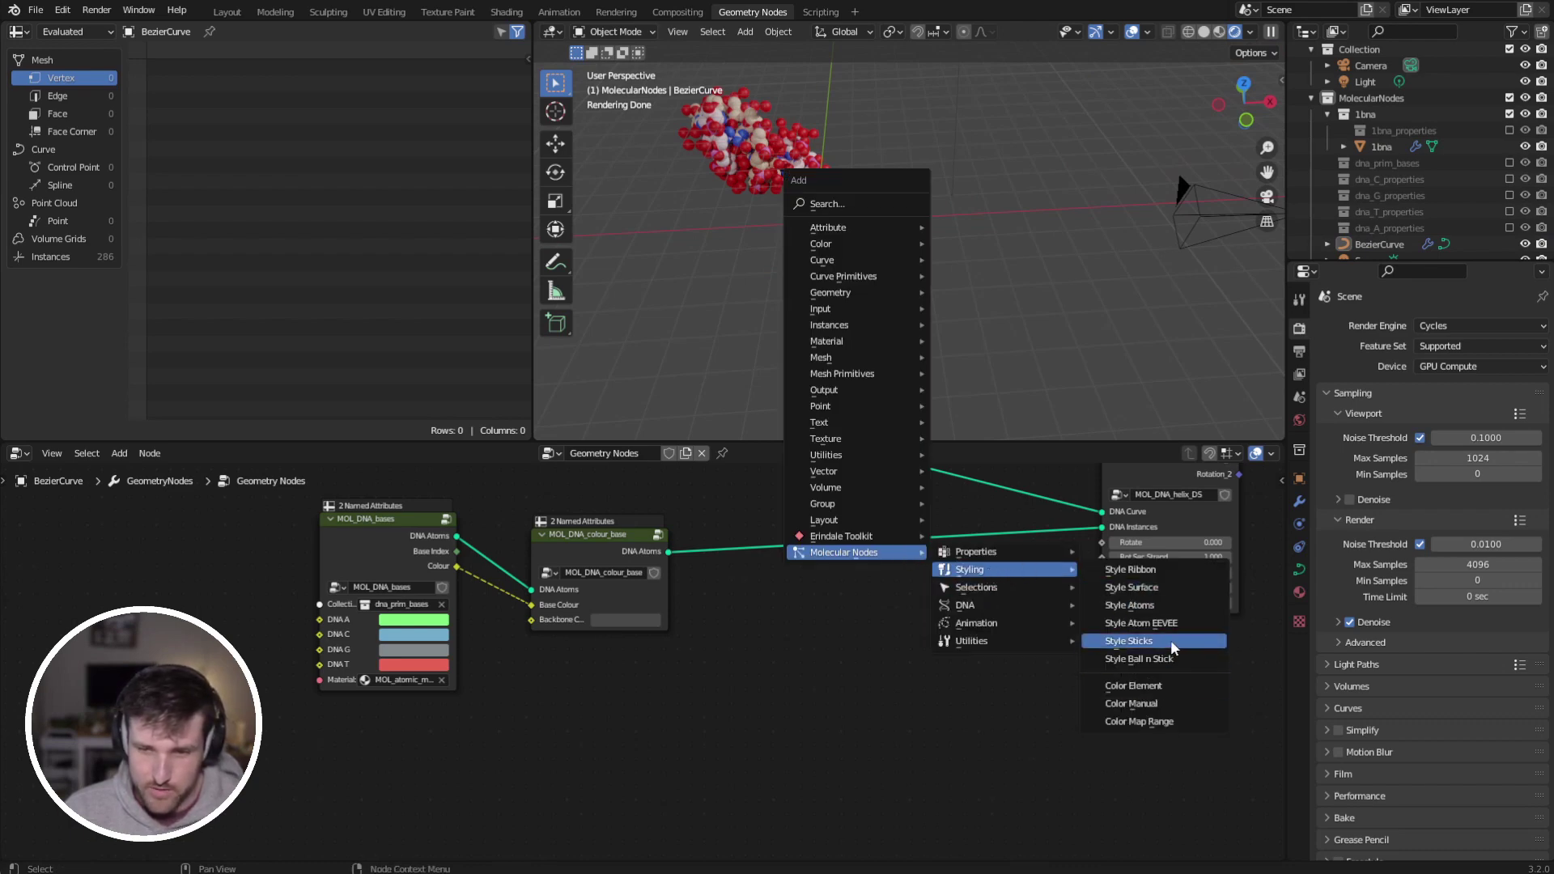
mouse_move(969, 612)
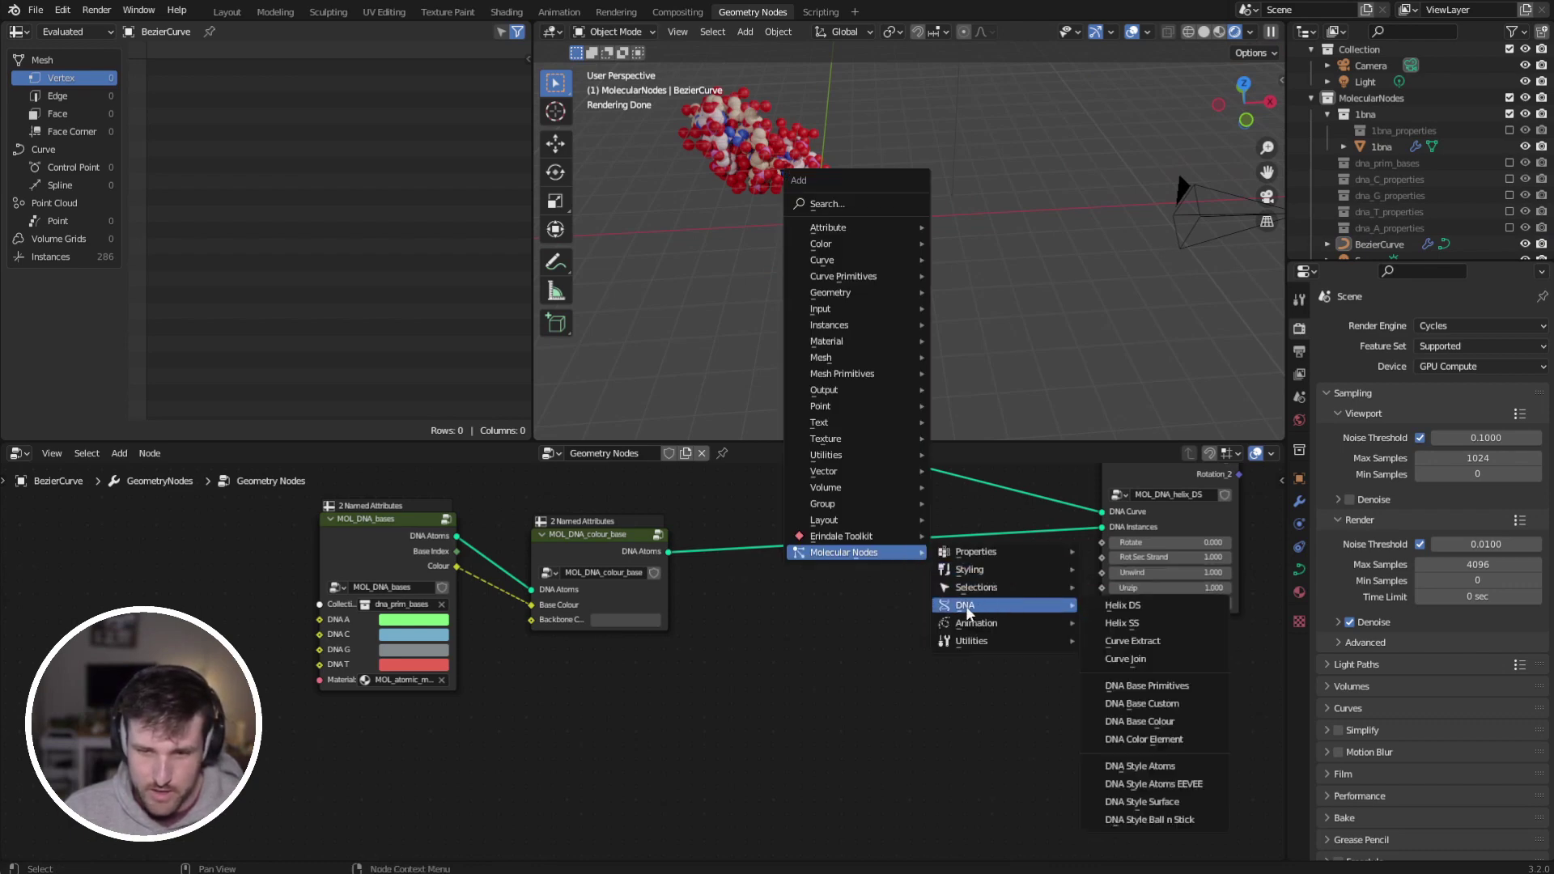
click(1189, 806)
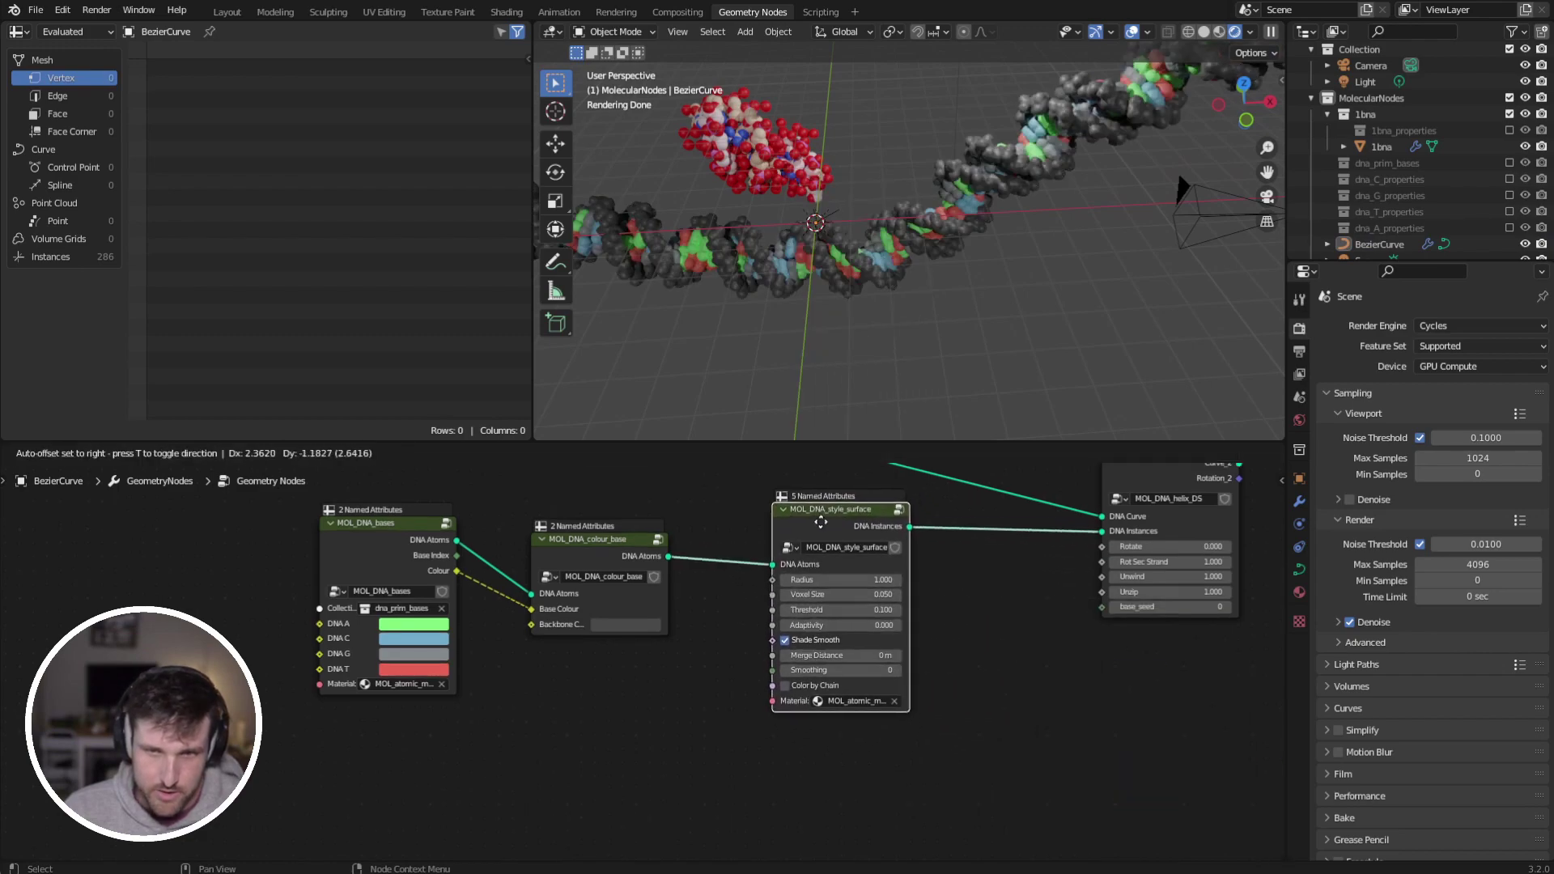
click(820, 522)
Step: Inspect the helix surface mesh in wireframe and return to rendered shading
scroll(929, 233, up, 3)
mouse_move(929, 233)
middle_down()
mouse_move(870, 293)
mouse_move(931, 186)
mouse_move(910, 278)
middle_up()
key(shift+z)
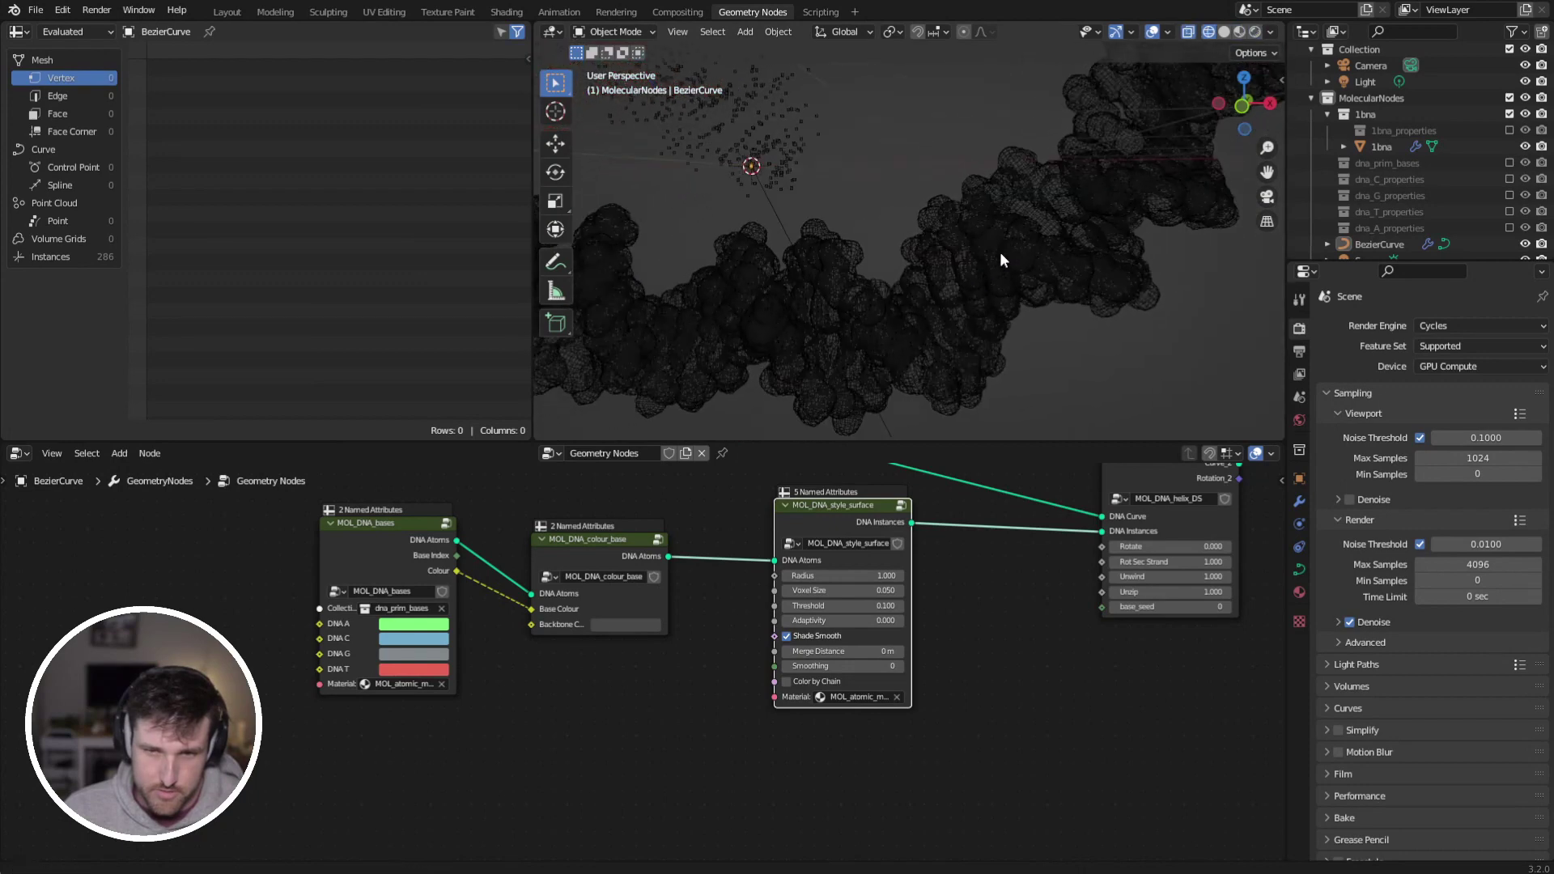
middle_drag(1001, 259, 857, 329)
key(shift+z)
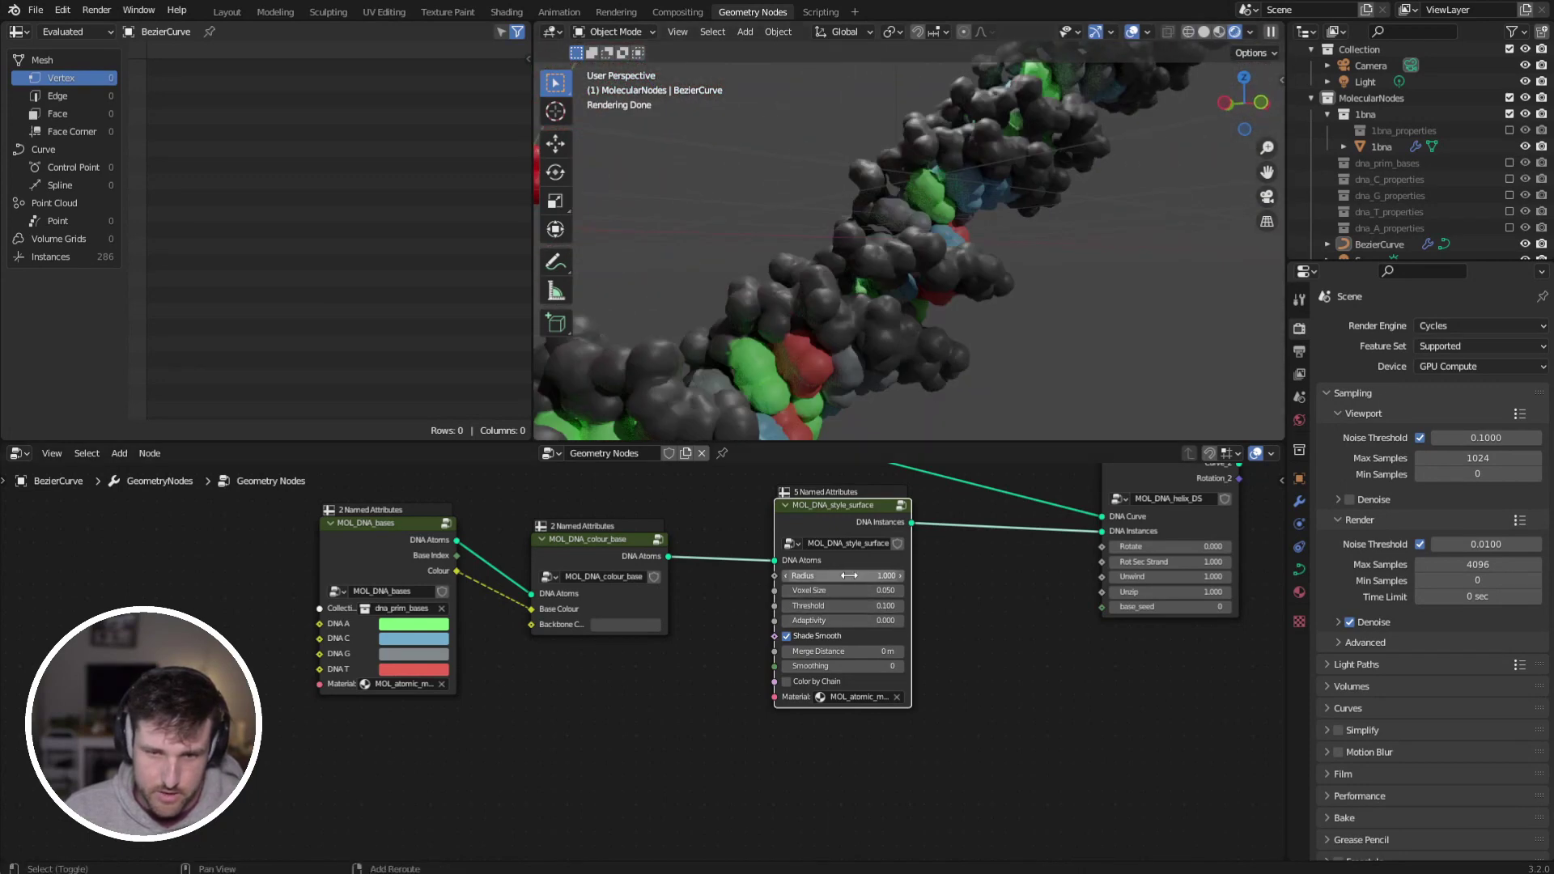
Step: Set the MOL_DNA_style_surface node's Radius to 1.150 and Voxel Size to 0.230 and check the helix surface
drag(849, 576, 858, 590)
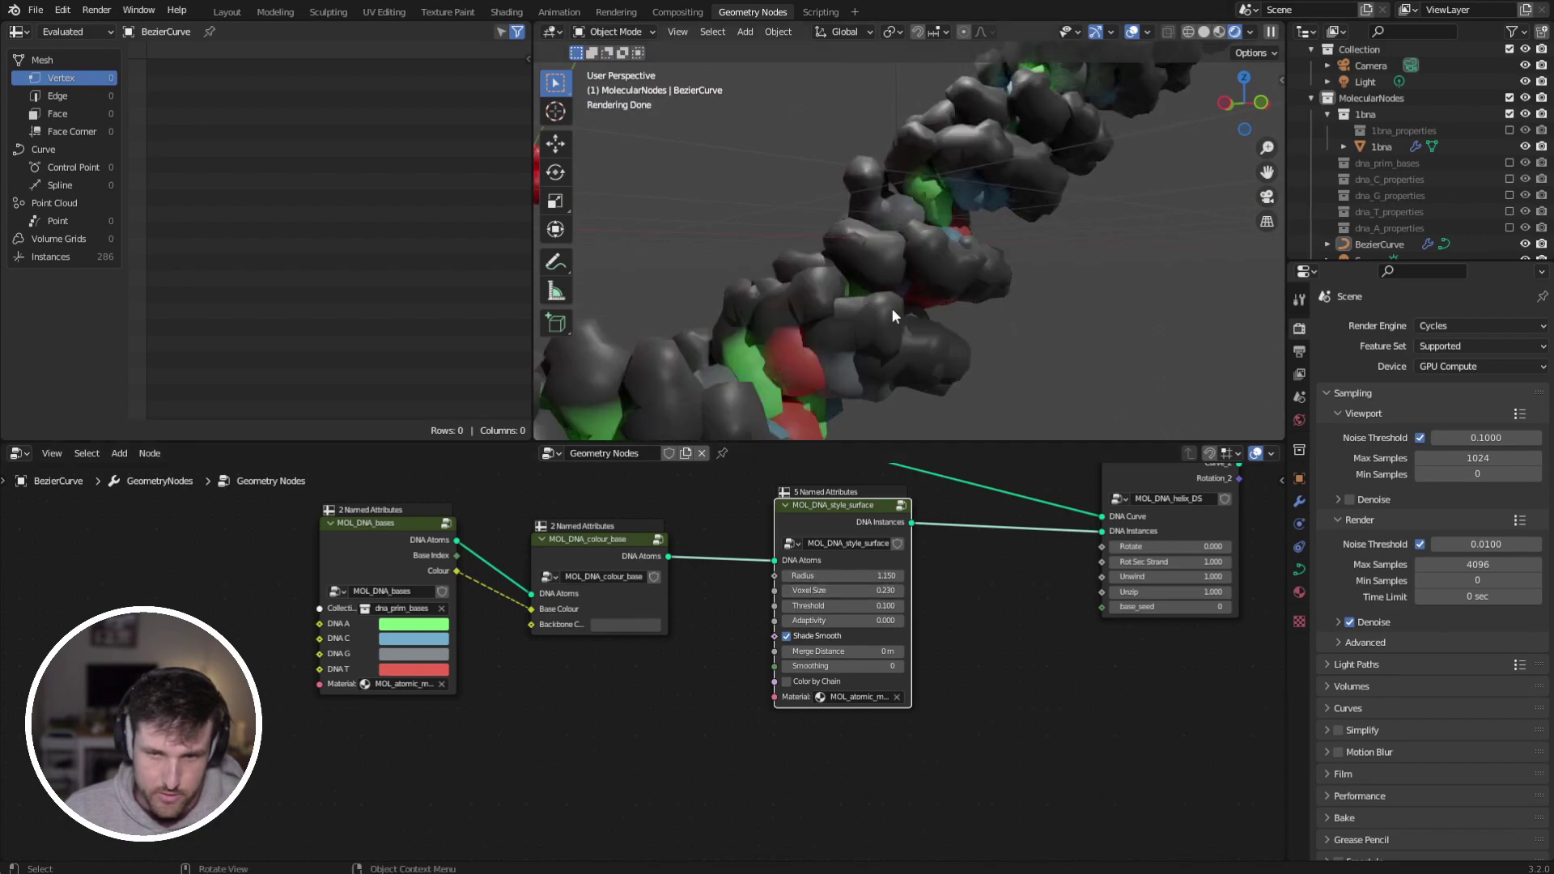
scroll(893, 307, down, 10)
middle_drag(893, 308, 853, 364)
scroll(916, 230, up, 10)
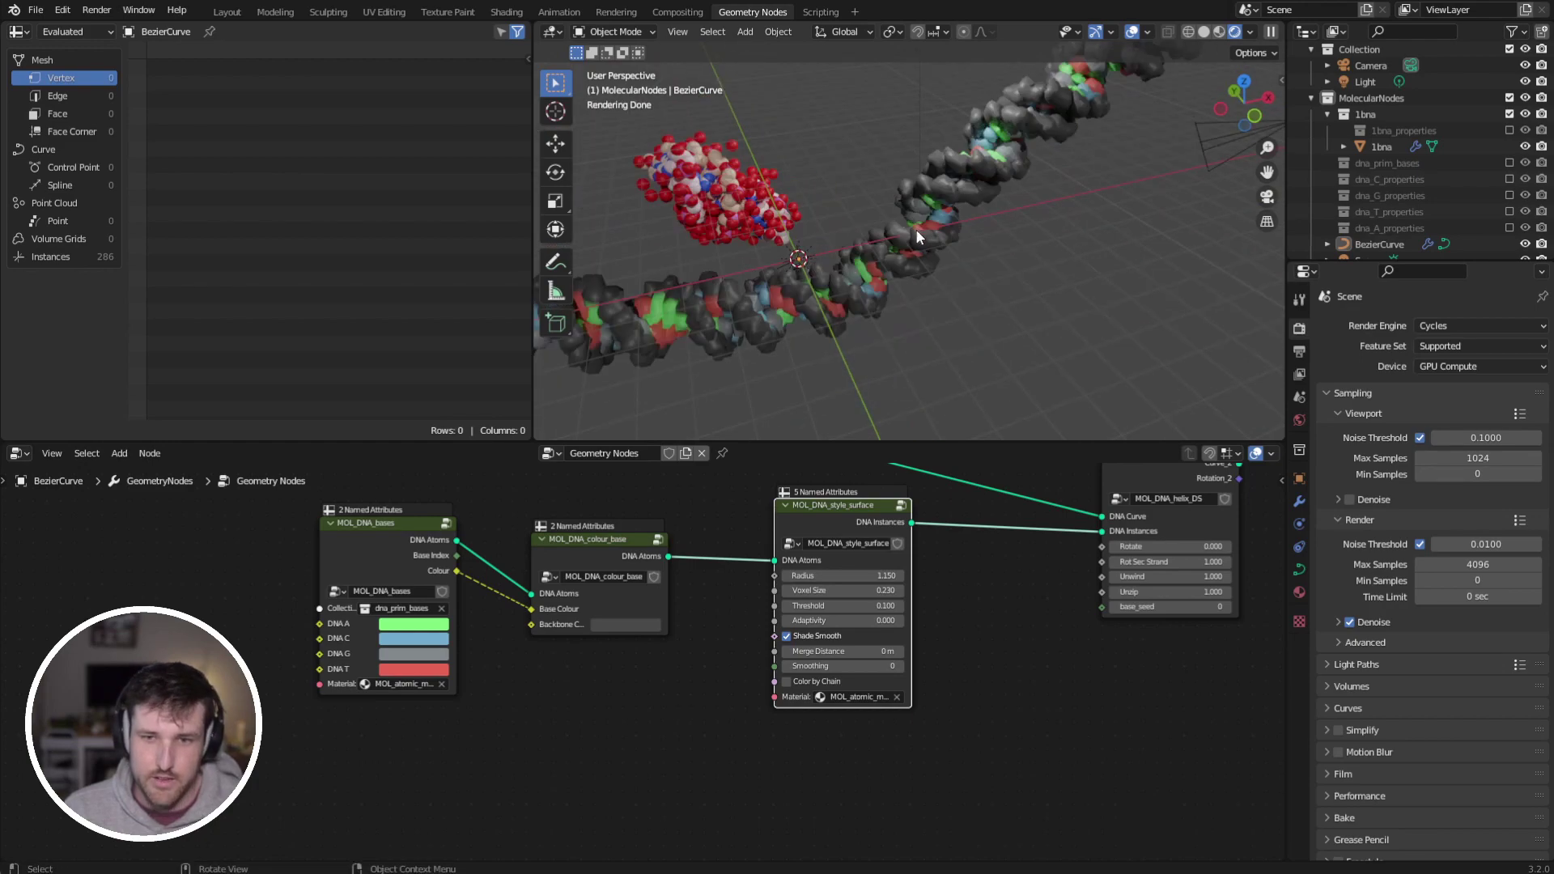
middle_drag(912, 312, 838, 348)
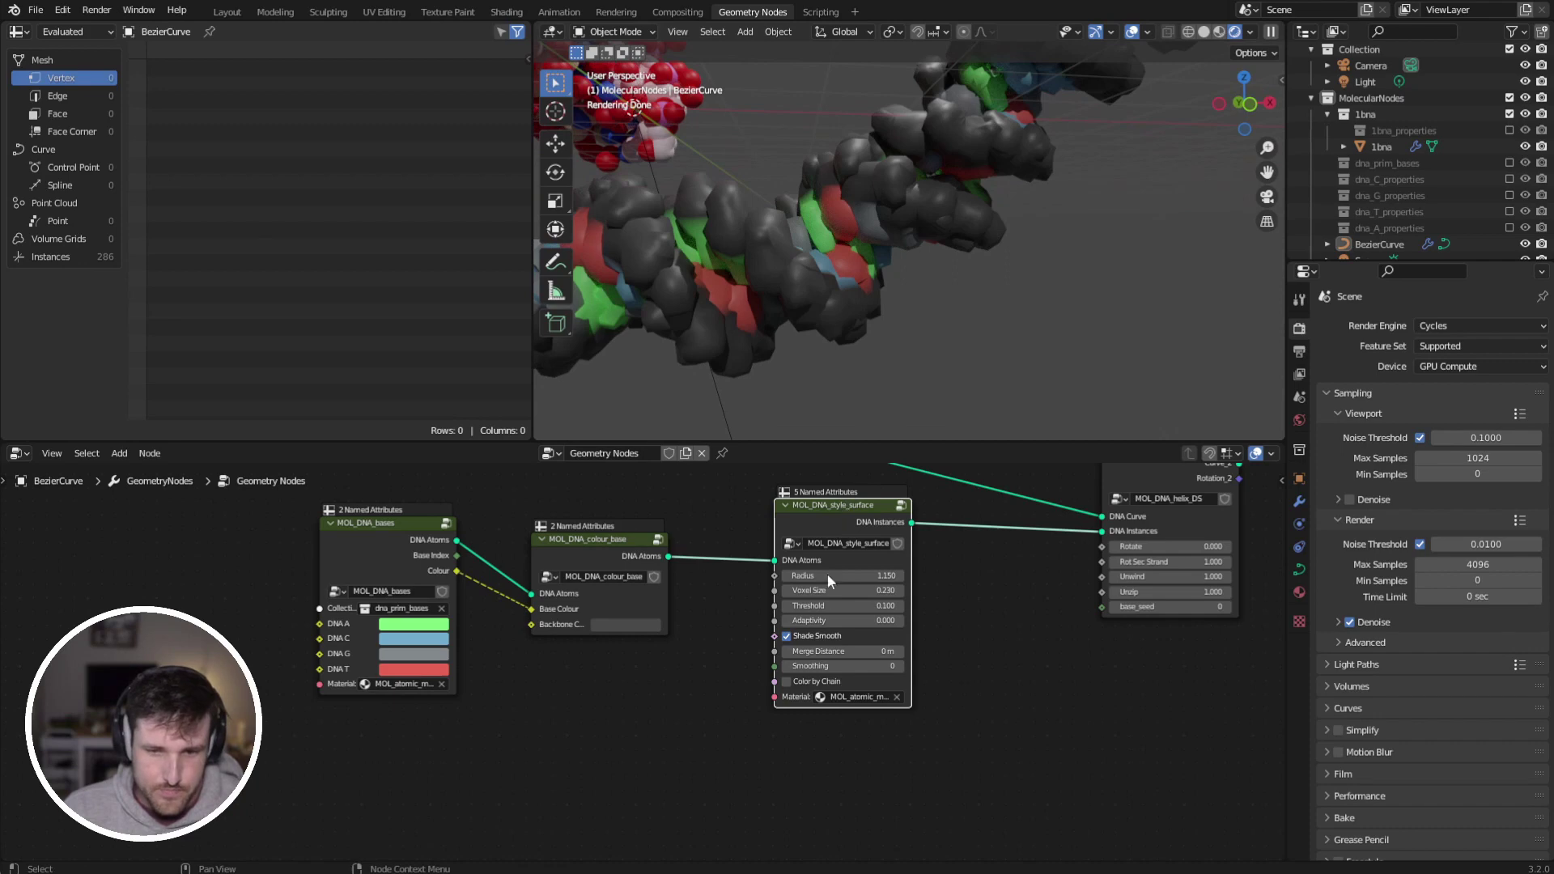
Step: Reposition the MOL_DNA_style_surface node and set its Radius to 0.970 and Voxel Size to 0.05
drag(819, 503, 850, 522)
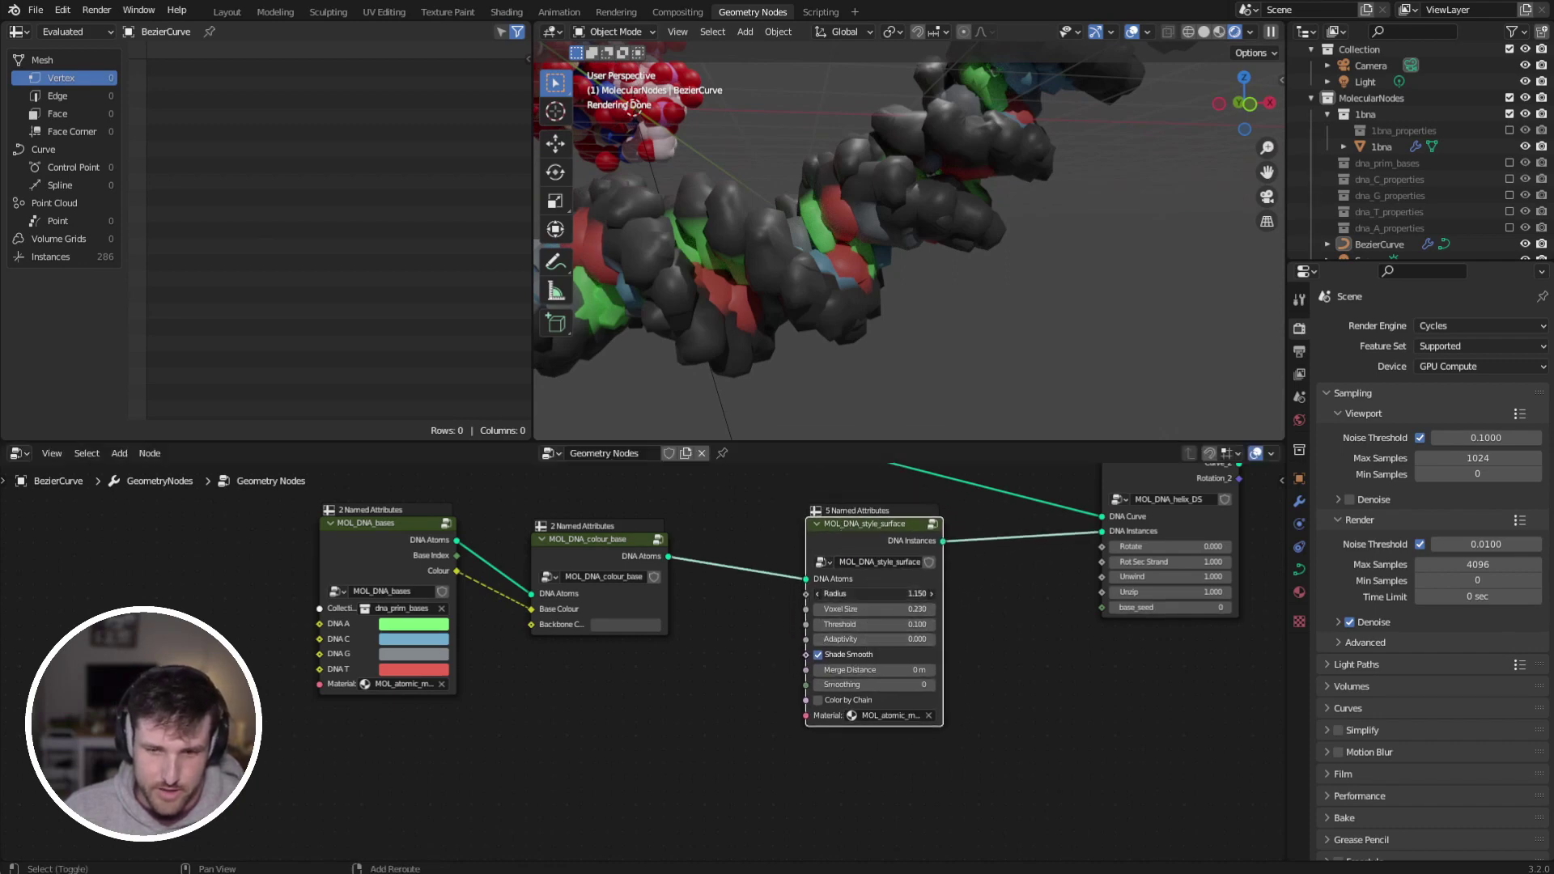
drag(874, 593, 888, 603)
click(893, 607)
text(0)
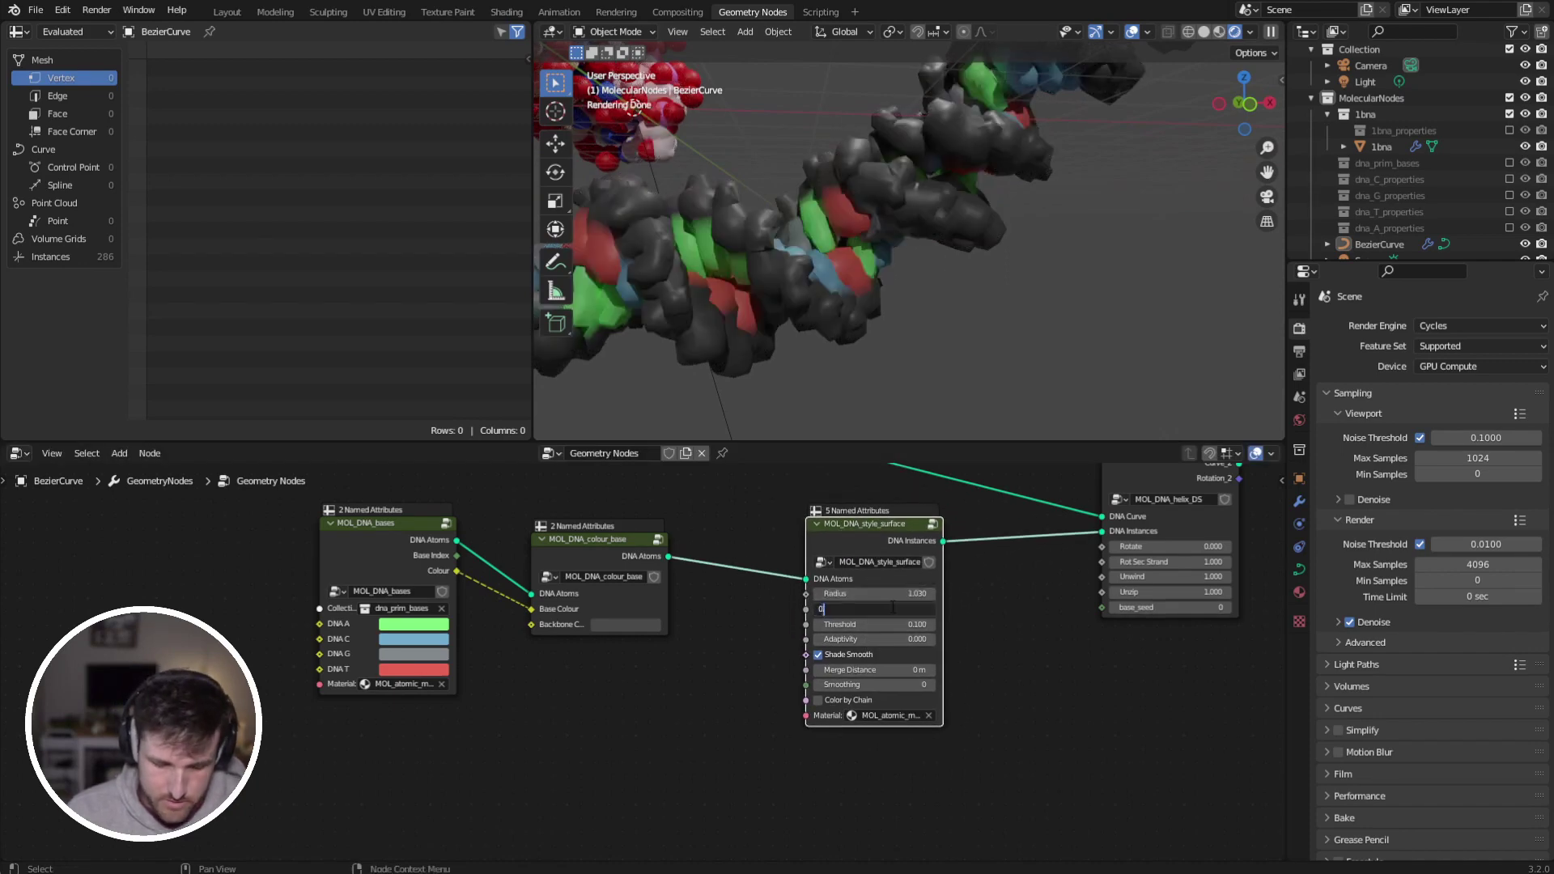
text(.05)
key(Return)
drag(895, 589, 891, 589)
Step: Detach the surface style node from the chain and insert a DNA Style Ball n Stick node before MOL_DNA_helix_DS
mouse_move(897, 527)
middle_down()
mouse_move(736, 644)
mouse_move(712, 643)
mouse_move(772, 563)
mouse_move(758, 572)
mouse_move(879, 549)
middle_up()
alt+drag(855, 518, 593, 671)
key(shift+a)
mouse_move(824, 664)
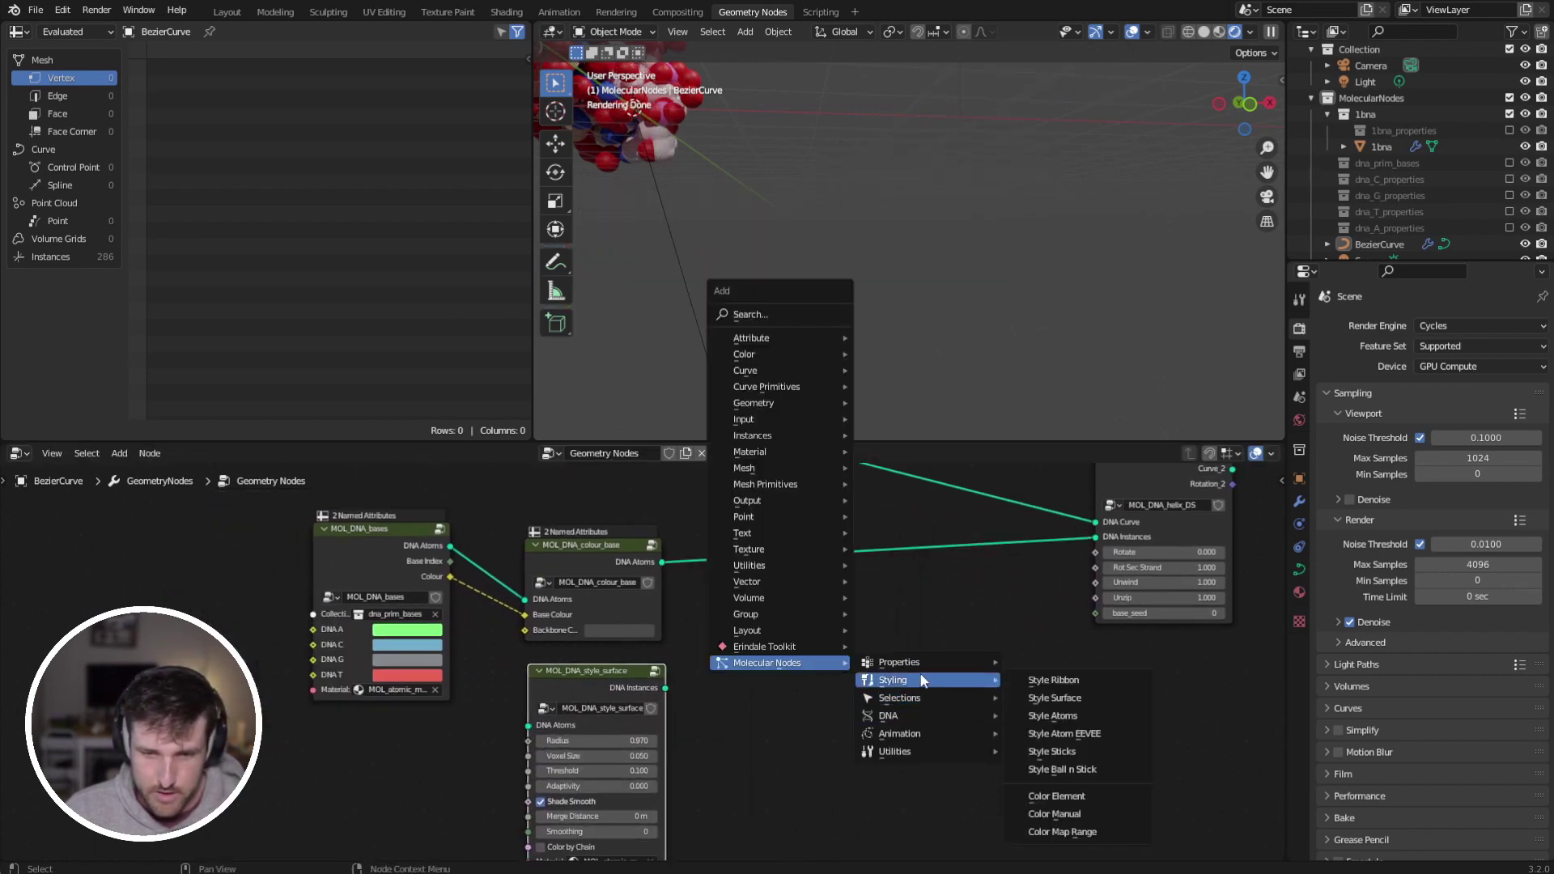
mouse_move(932, 717)
click(1086, 717)
click(842, 583)
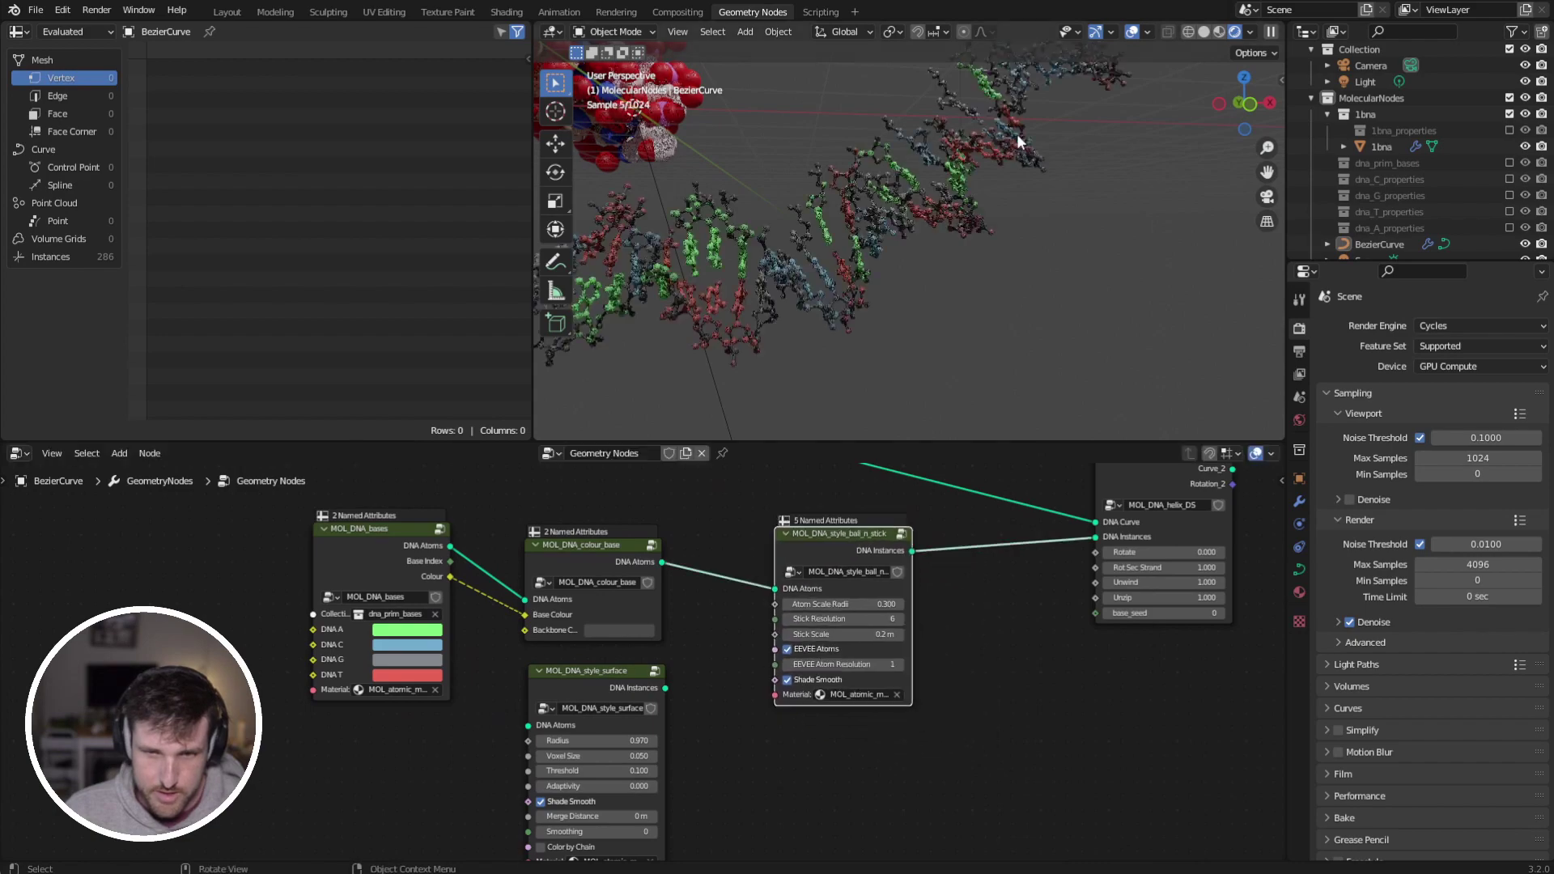
middle_drag(841, 333, 712, 381)
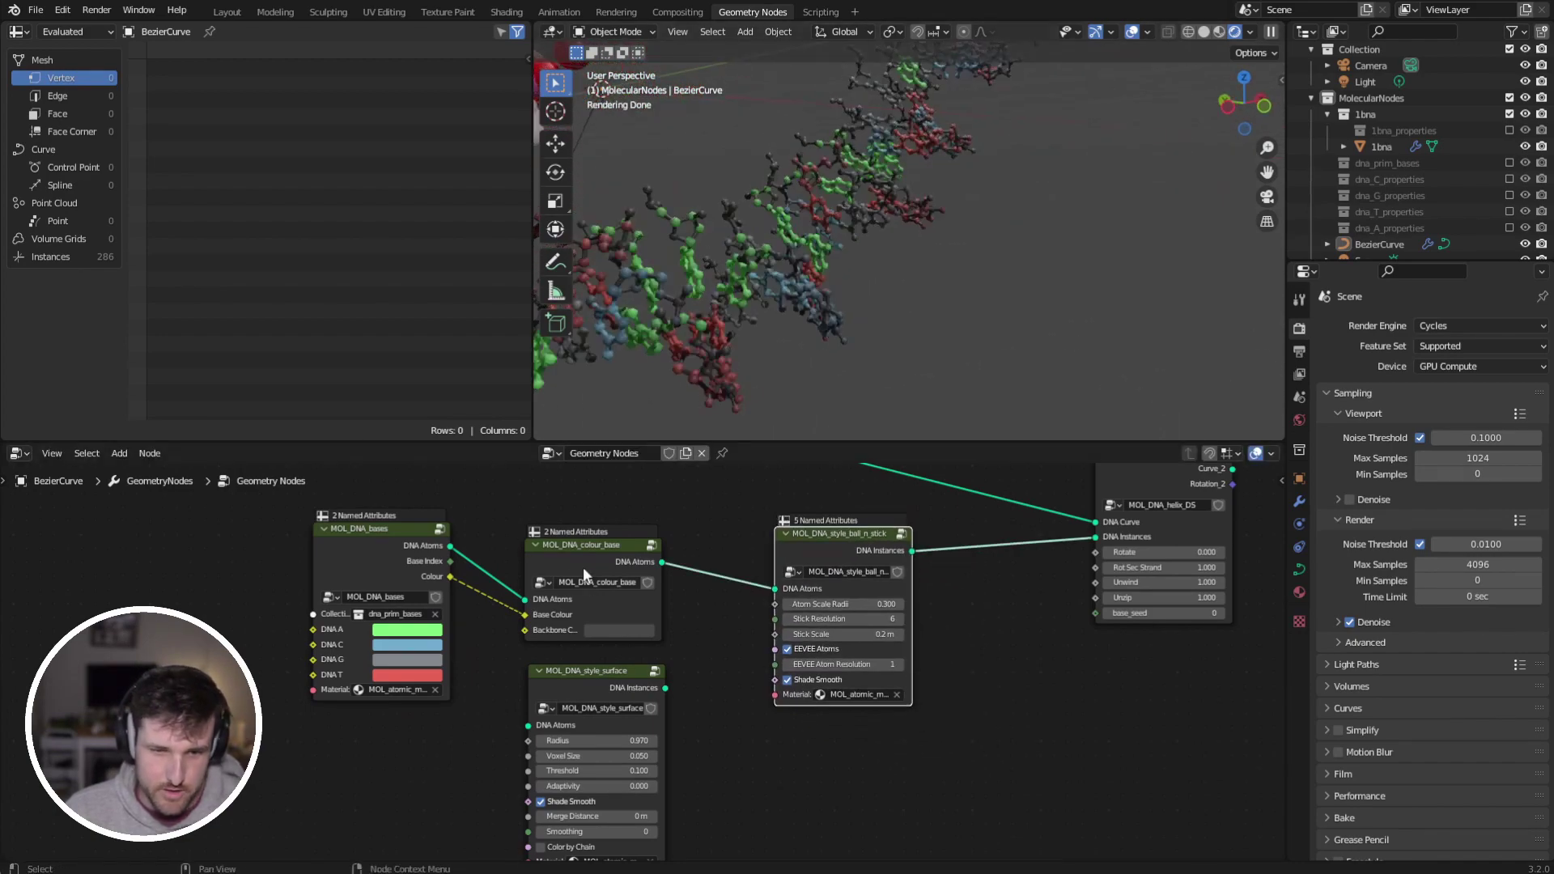
Step: Detach the MOL_DNA_colour_base node and insert a DNA Color Element node between the bases and ball-and-stick nodes
drag(607, 552, 437, 767)
key(shift+a)
mouse_move(581, 634)
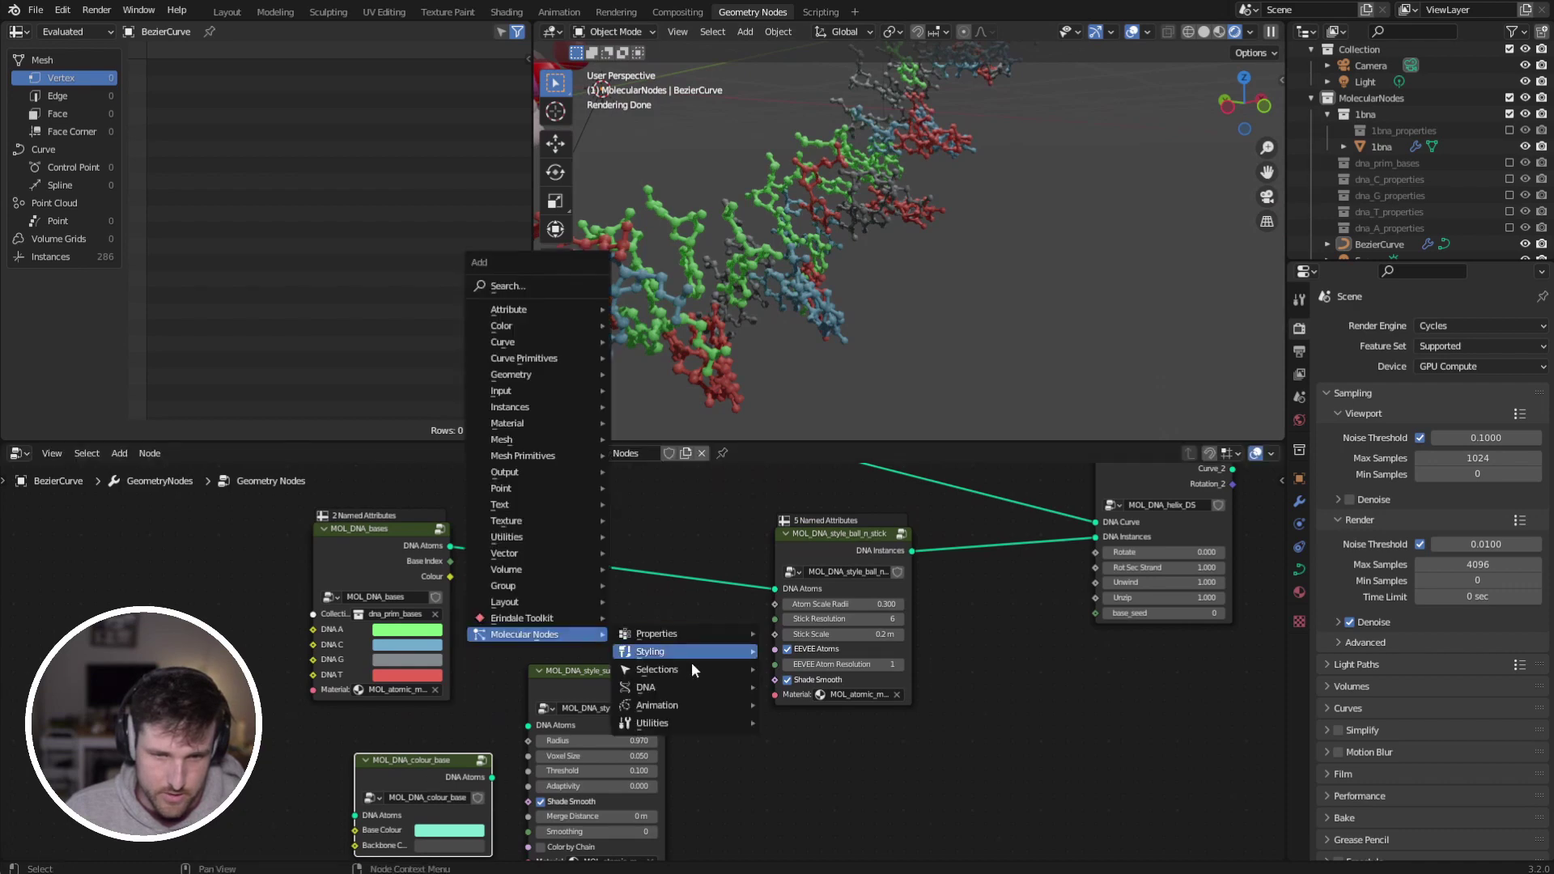
mouse_move(749, 694)
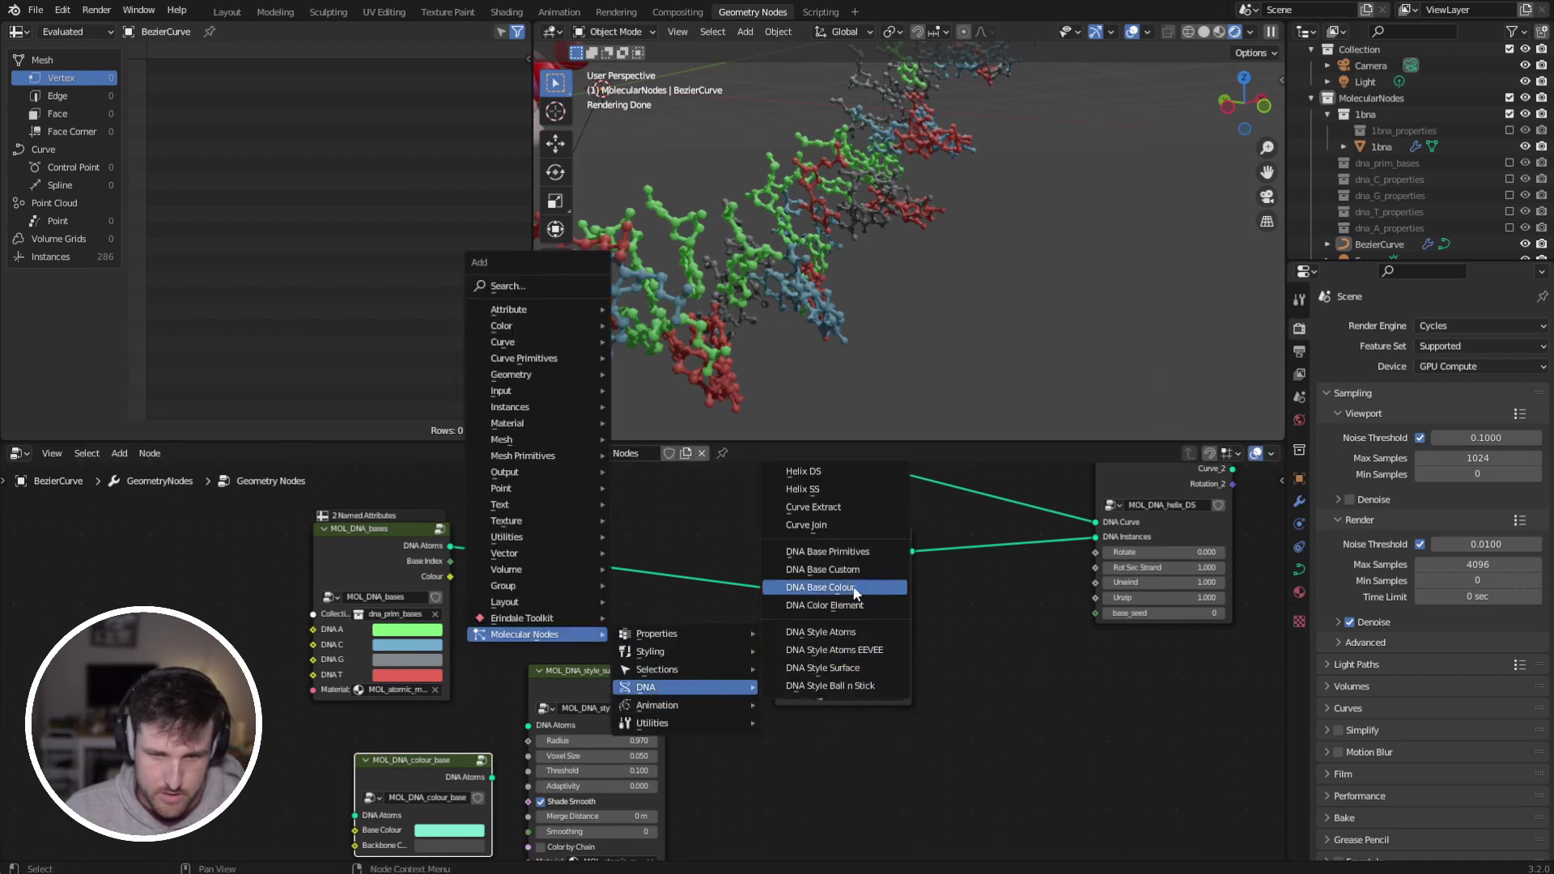
click(851, 617)
click(631, 567)
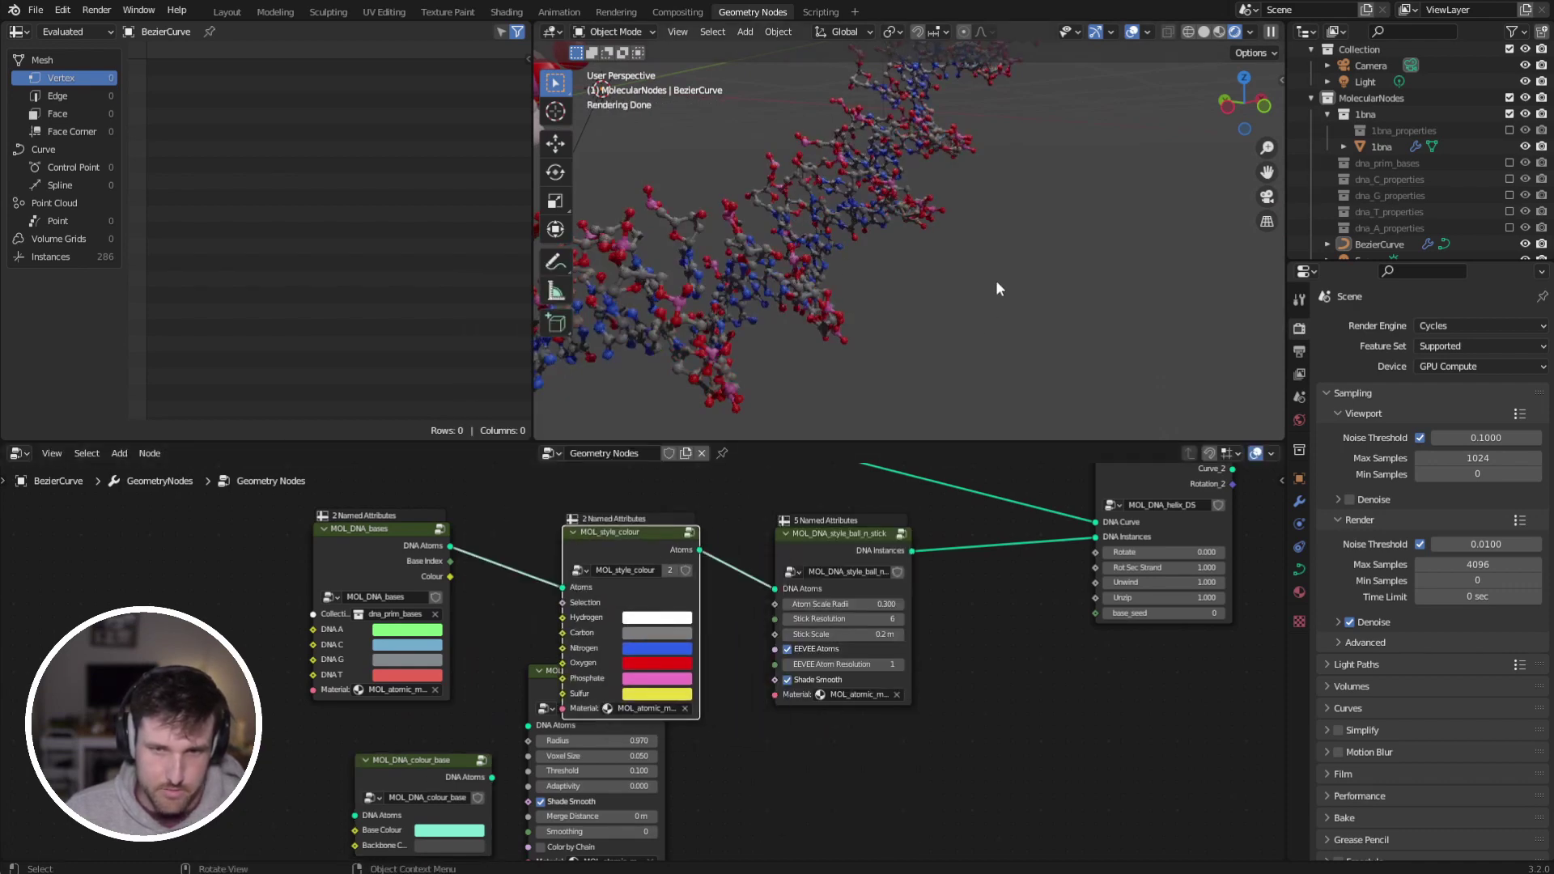
Step: Examine the element-coloured ball-and-stick atoms up close and along the whole helix
scroll(988, 273, up, 6)
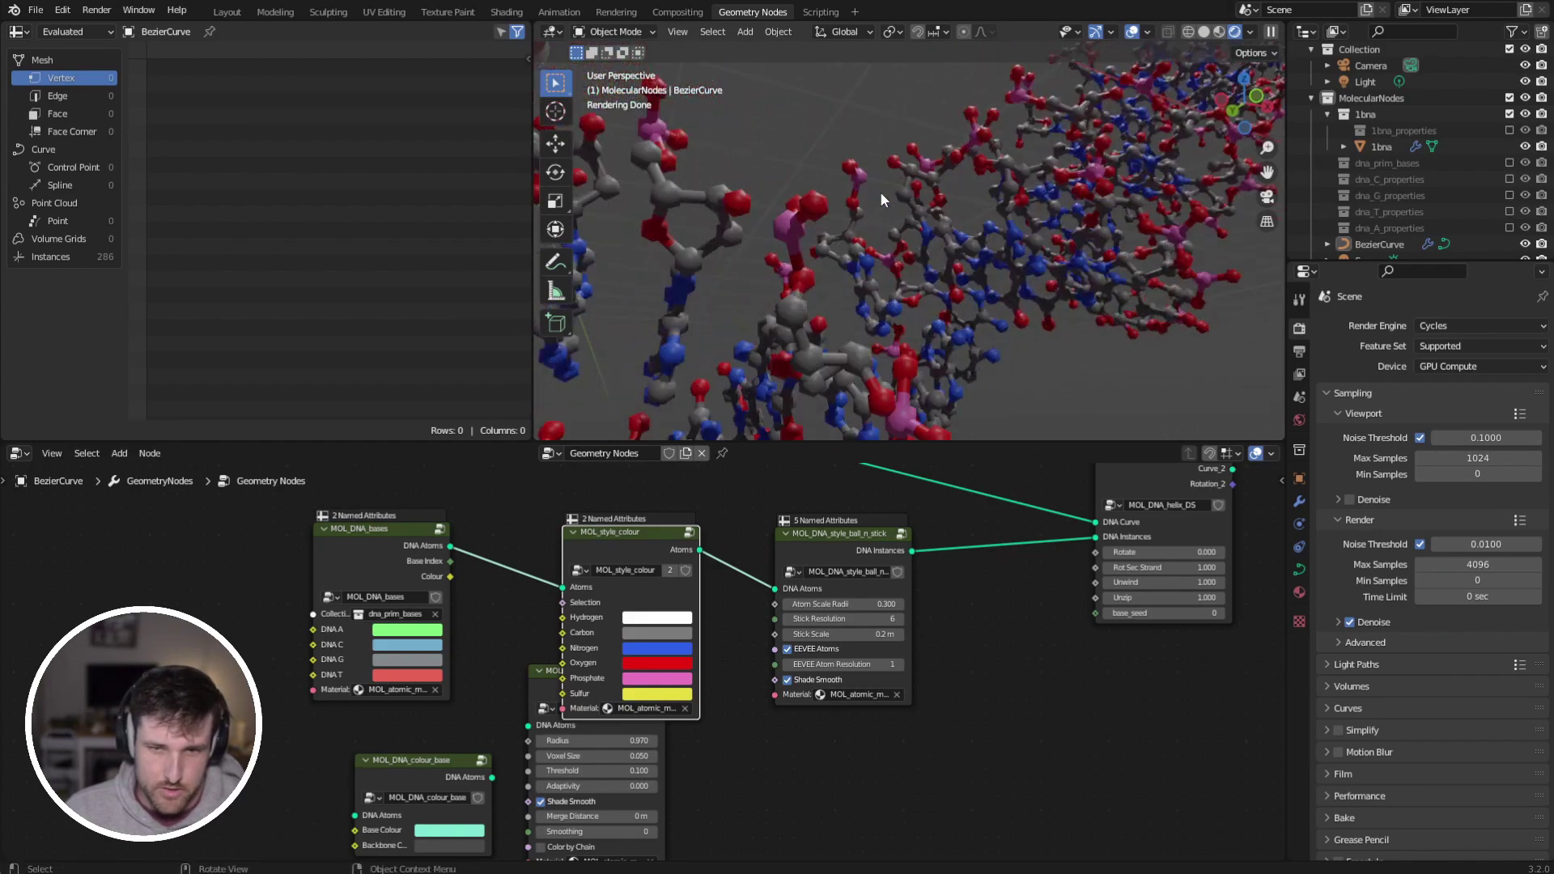
shift+middle_drag(882, 193, 1004, 299)
middle_drag(890, 316, 846, 299)
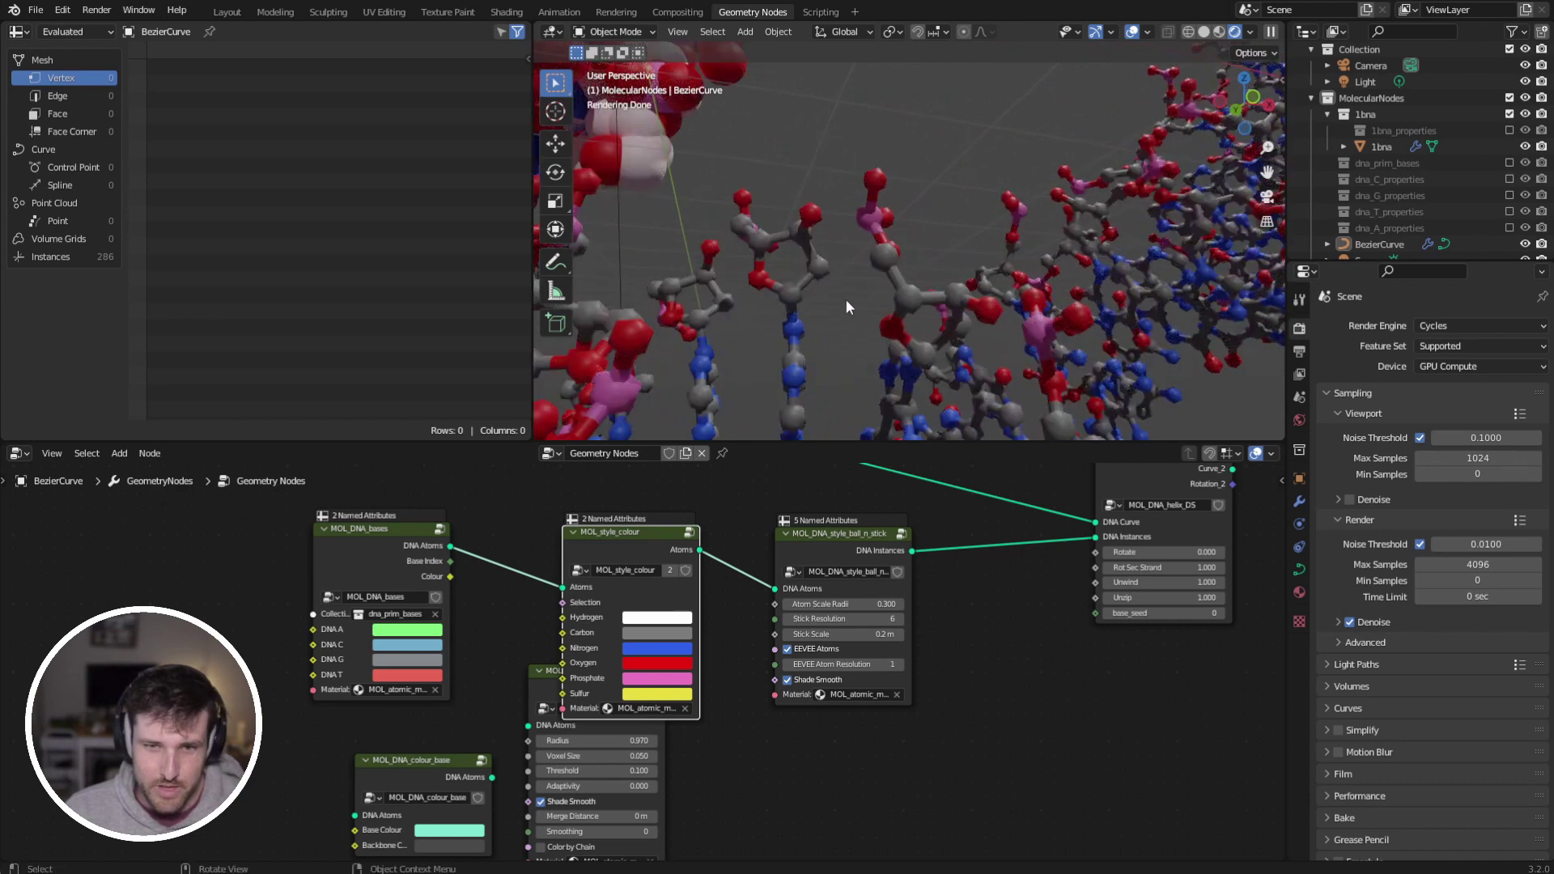
shift+middle_drag(820, 361, 823, 259)
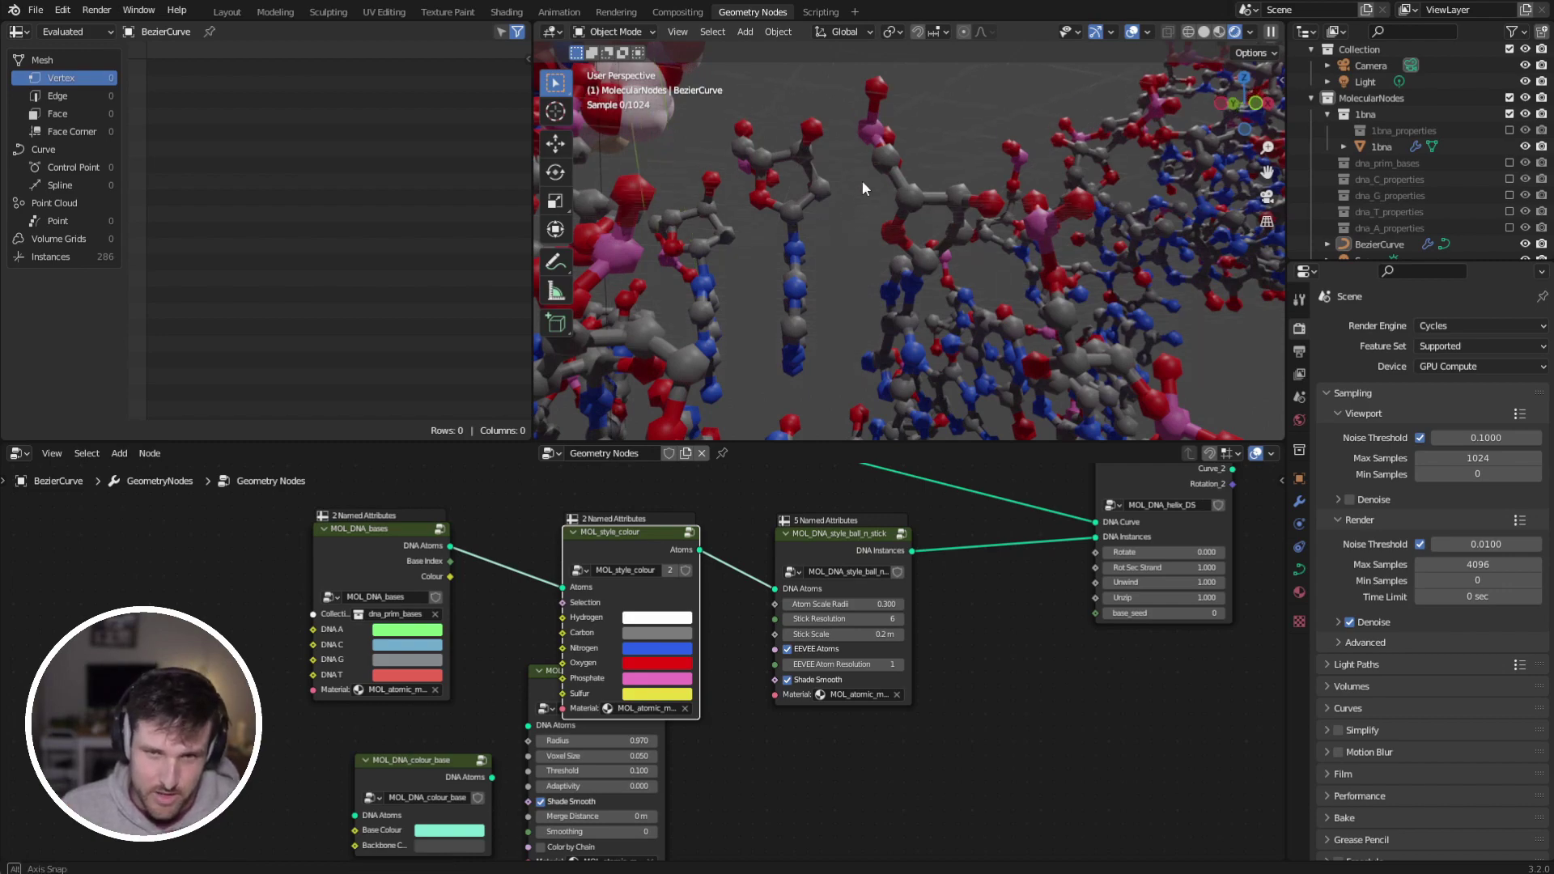
middle_drag(861, 180, 856, 284)
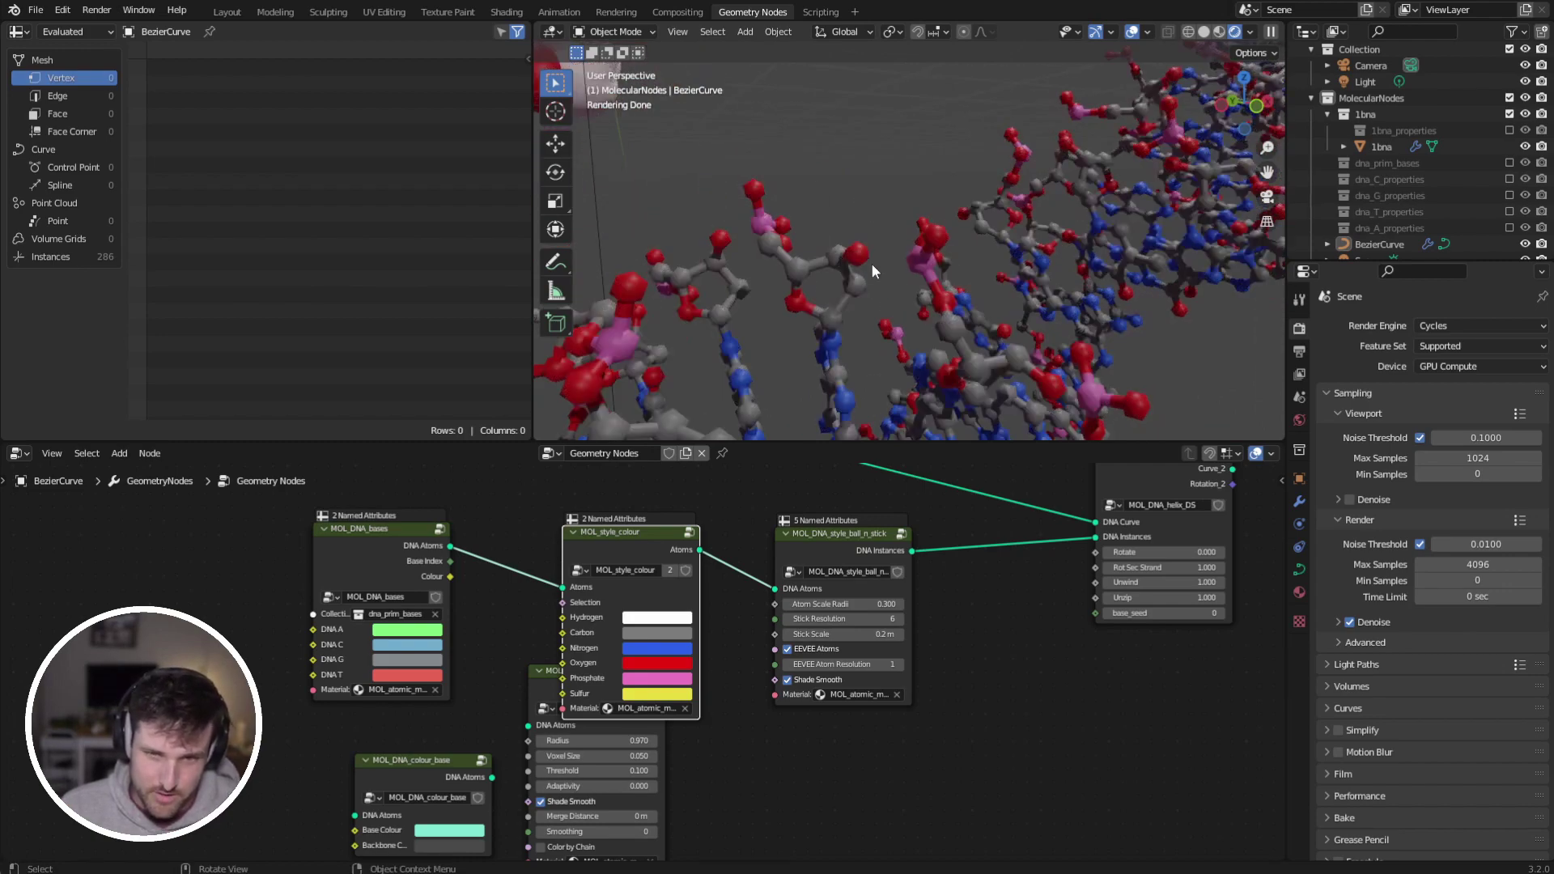
scroll(871, 264, down, 6)
middle_drag(964, 273, 1089, 259)
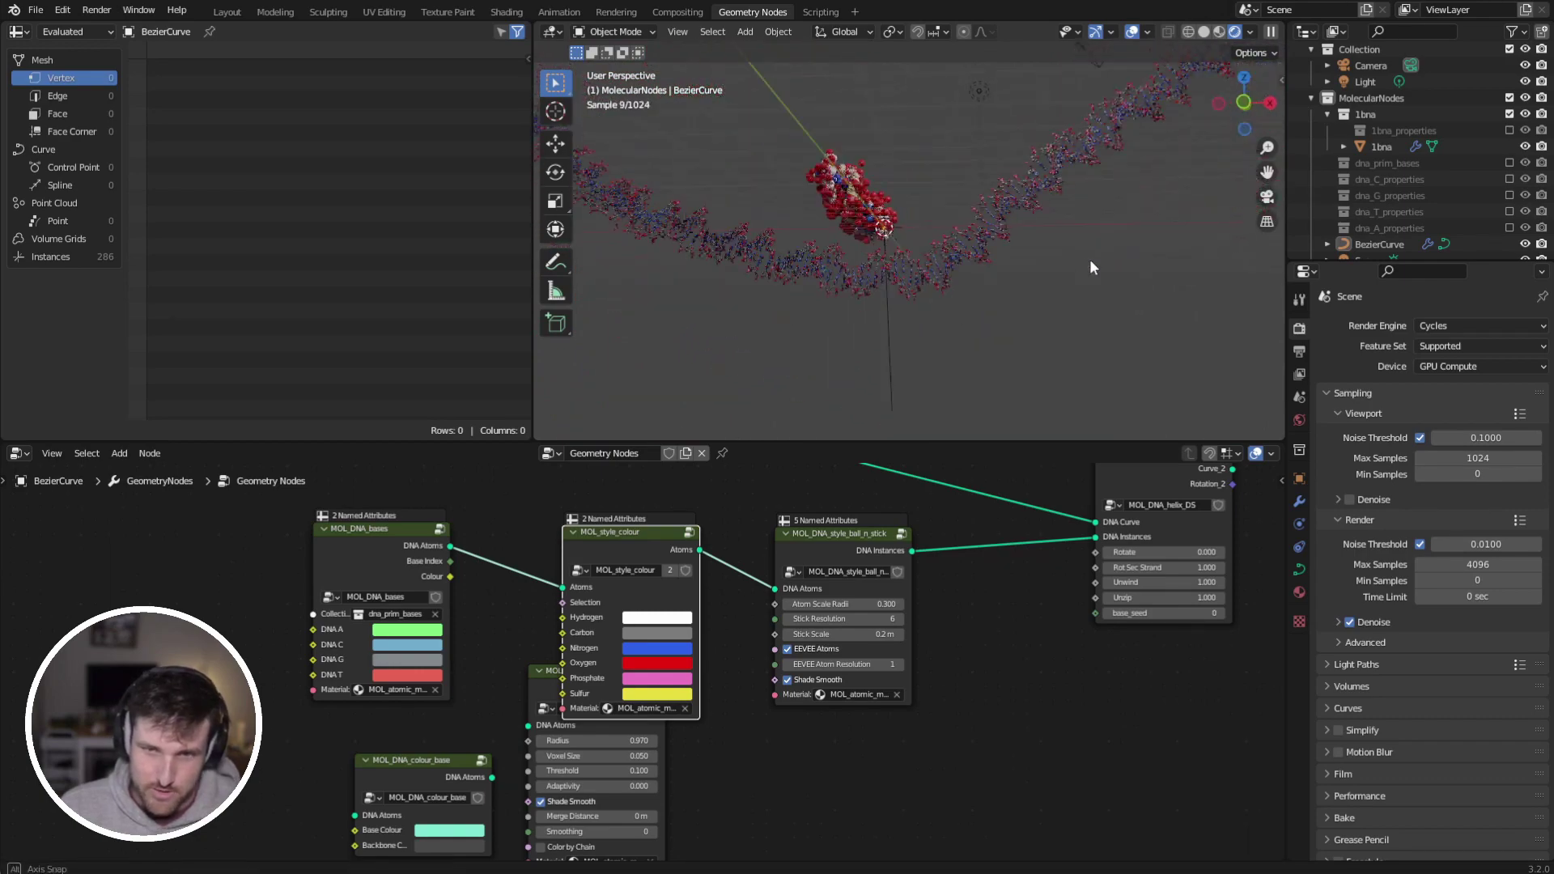
Step: In Edit Mode, move the curve's end control point in toward the molecule, inspect the tight bend, and move the point back outward
click(1006, 198)
key(Tab)
middle_drag(1007, 198, 982, 301)
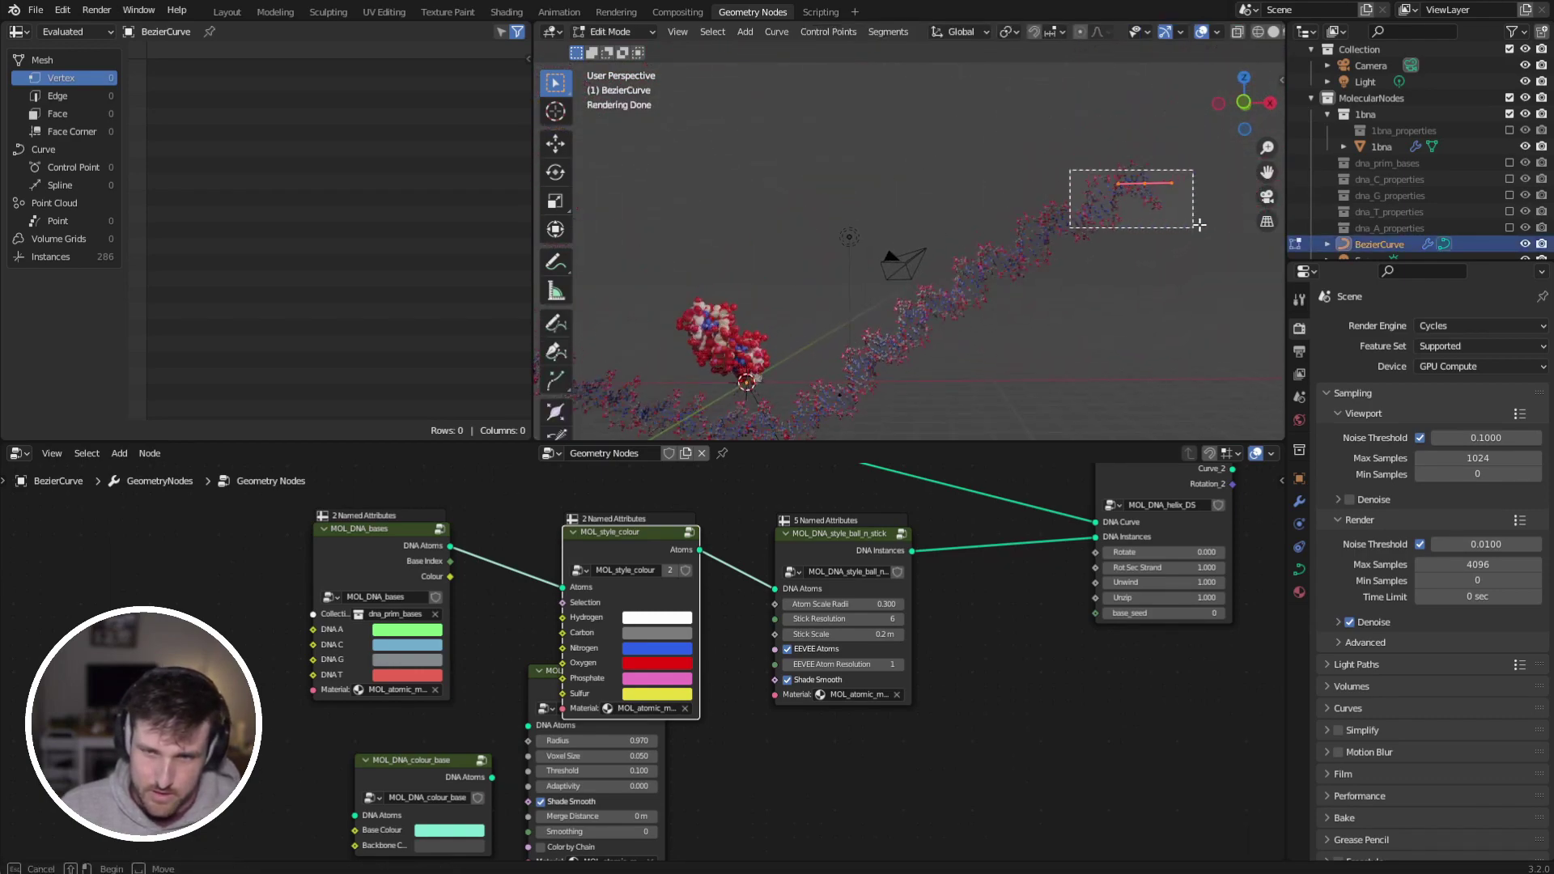
drag(1198, 224, 1196, 226)
key(g)
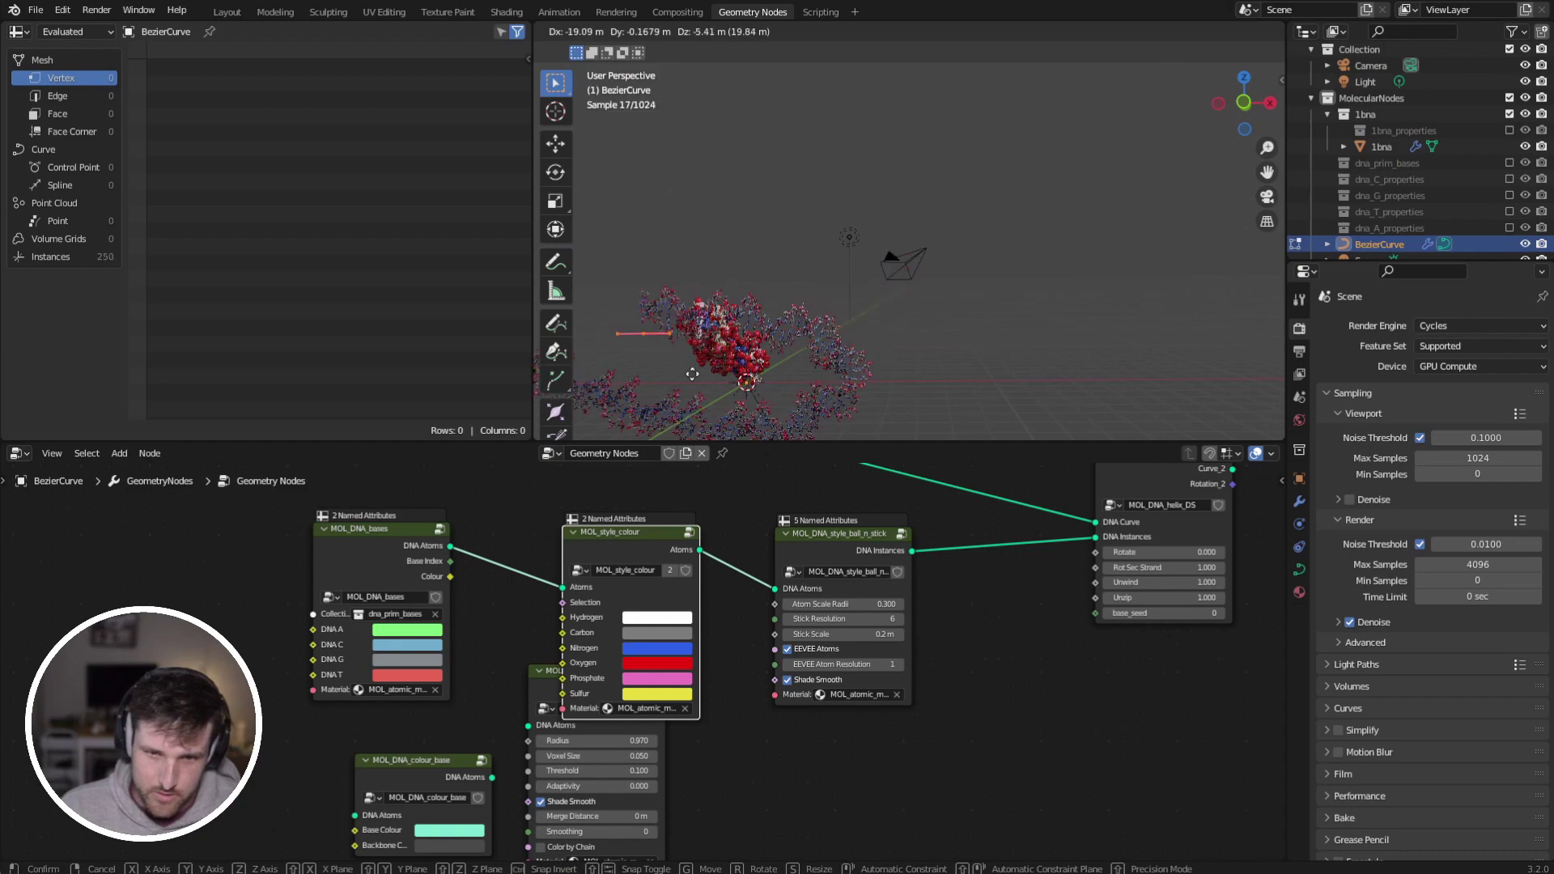
click(734, 361)
ctrl+middle_drag(950, 357, 942, 186)
scroll(935, 198, up, 5)
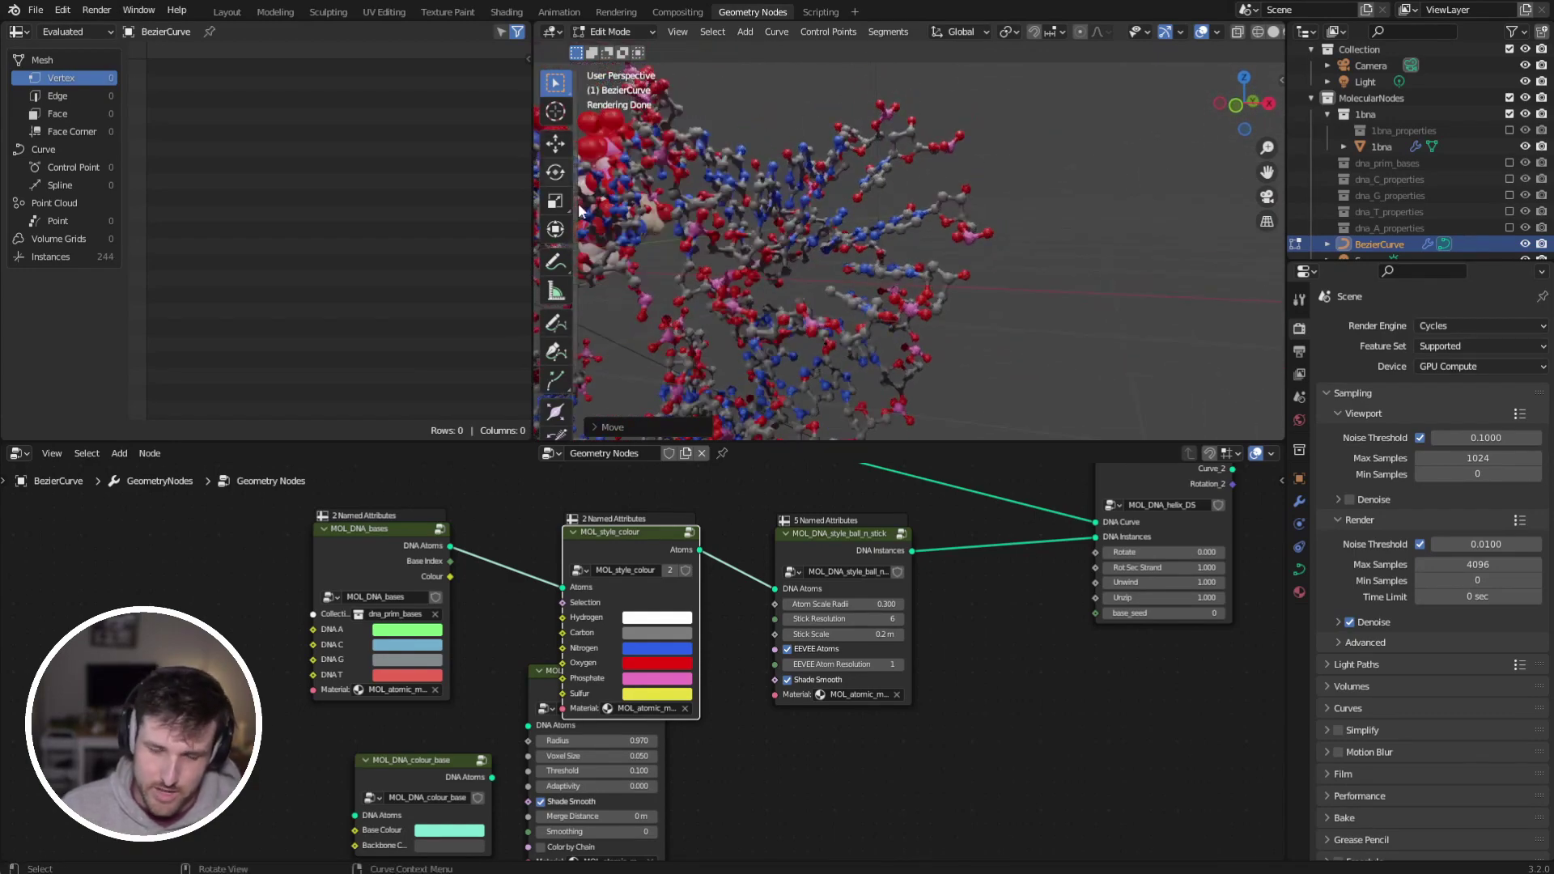
scroll(890, 185, down, 8)
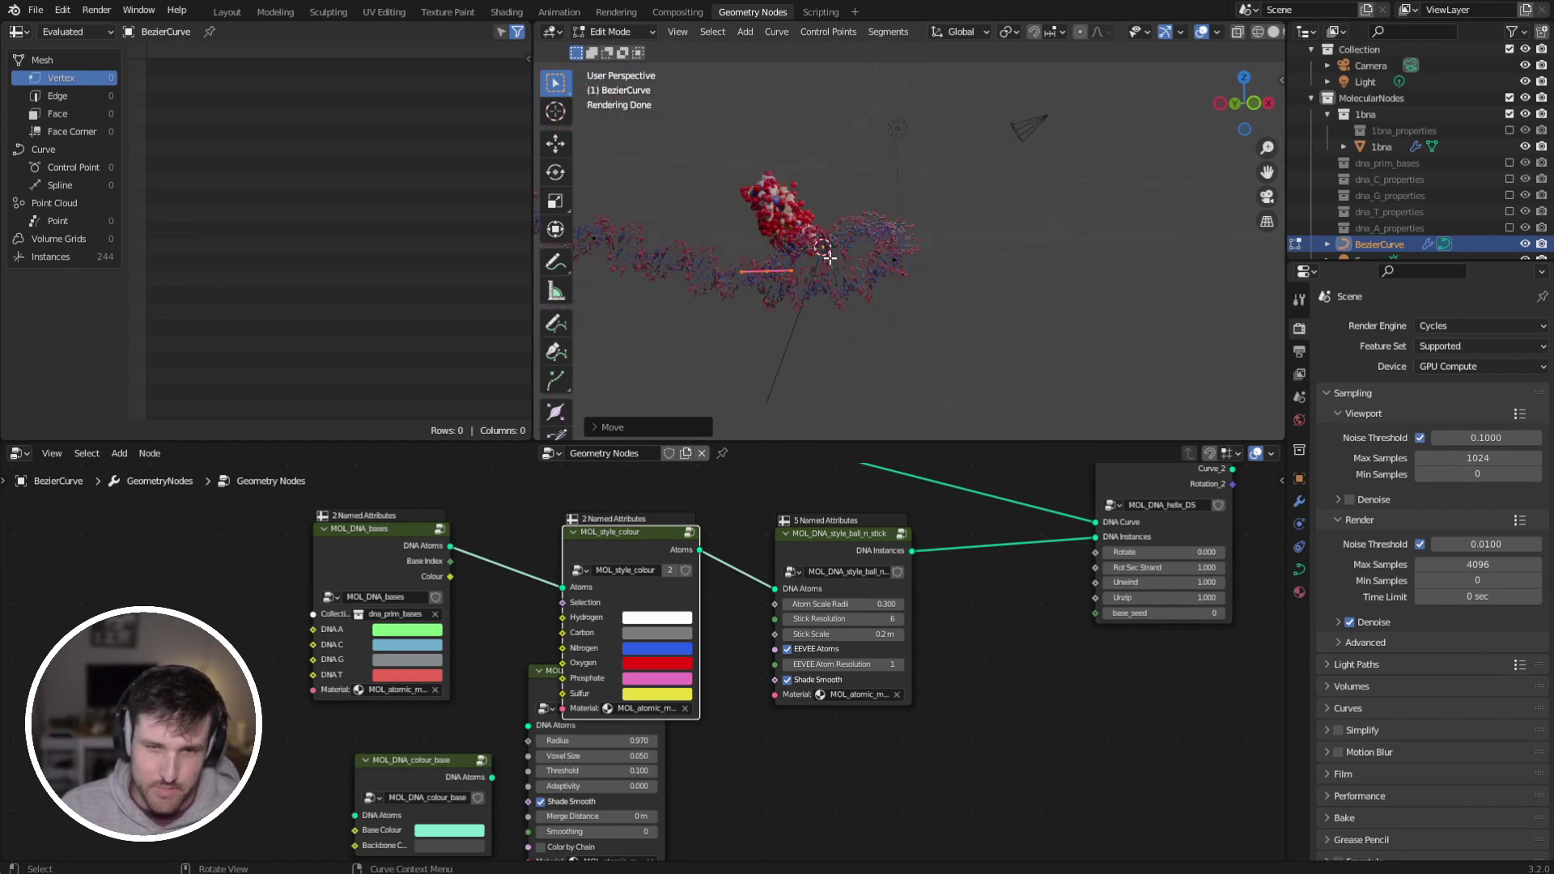
key(g)
click(1117, 101)
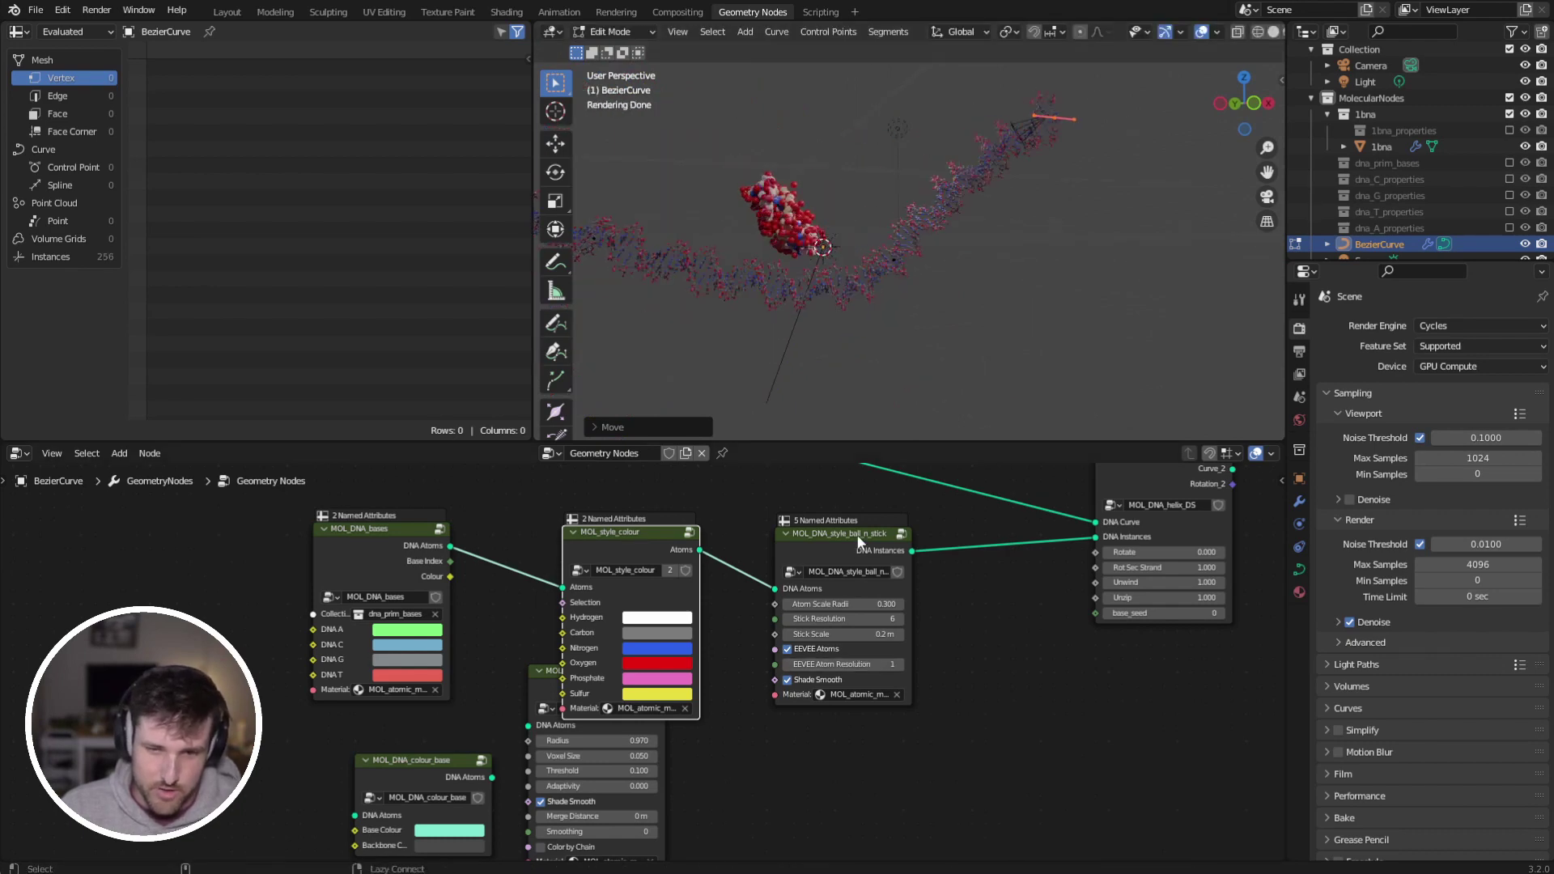
Step: Detach the ball-and-stick node and insert the existing MOL_DNA_style_surface node between MOL_style_colour and MOL_DNA_helix_DS
alt+drag(859, 541, 952, 708)
drag(543, 688, 766, 542)
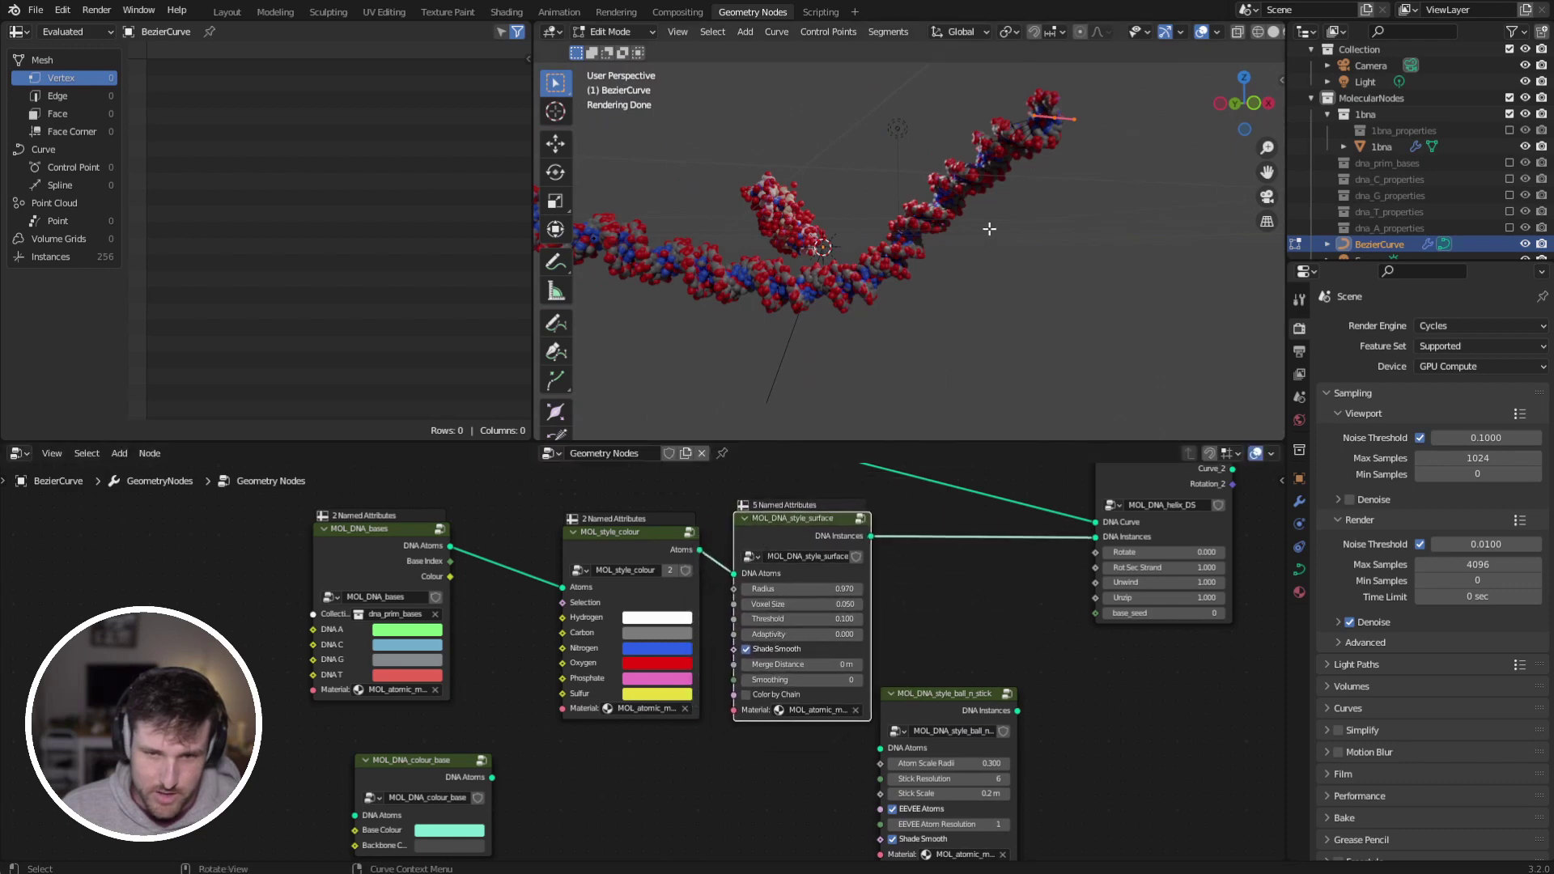
Step: Replace the surface style node in the chain with a DNA Style Atoms node and inspect the element-coloured spheres
key(shift+a)
mouse_move(725, 706)
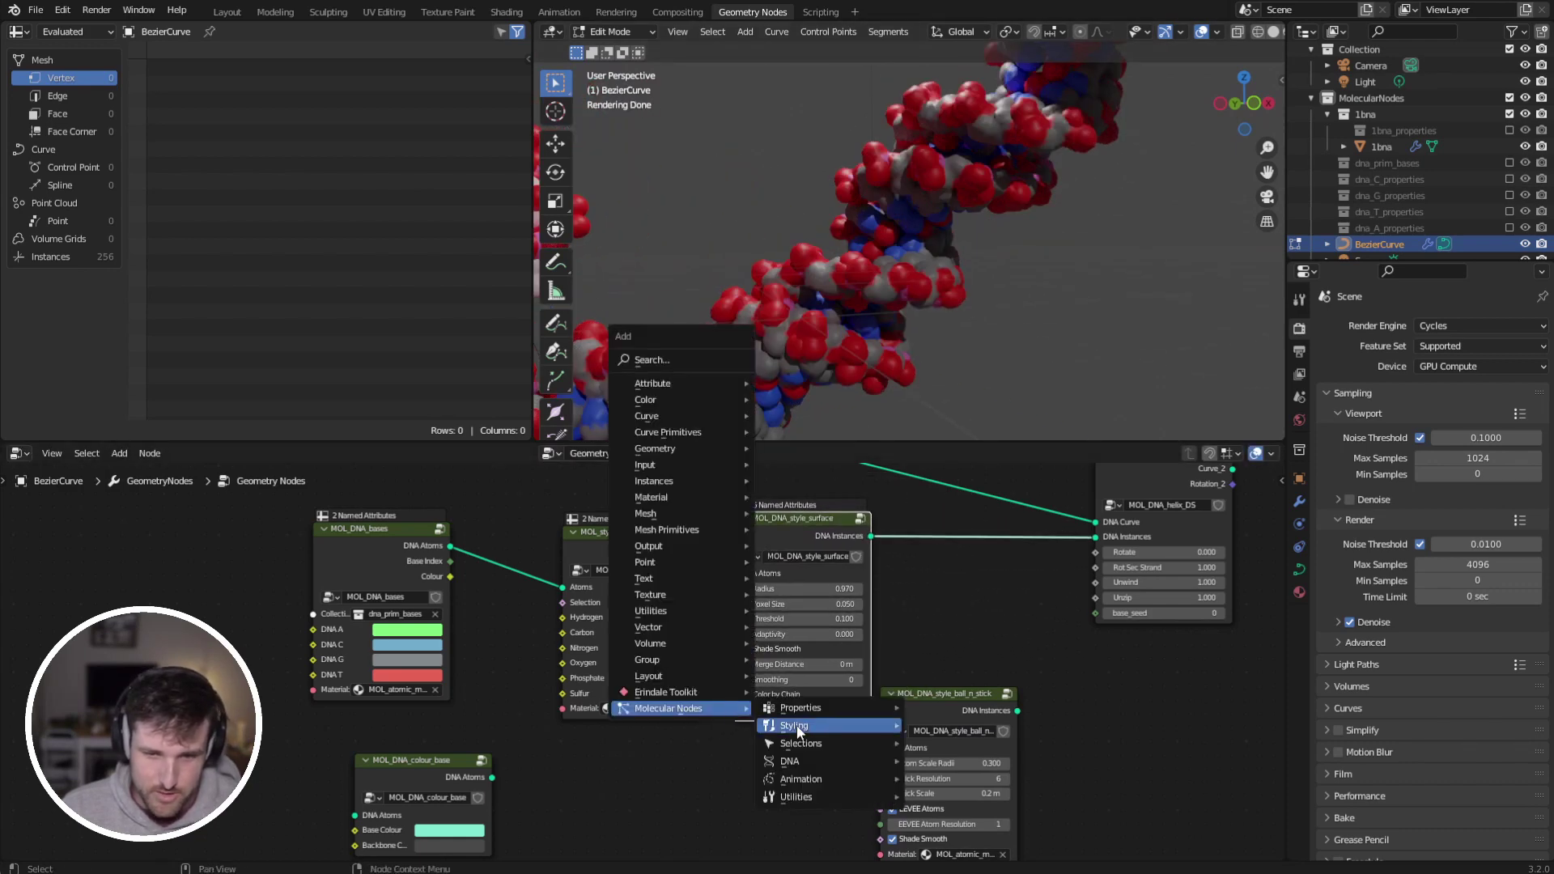
mouse_move(813, 758)
click(989, 706)
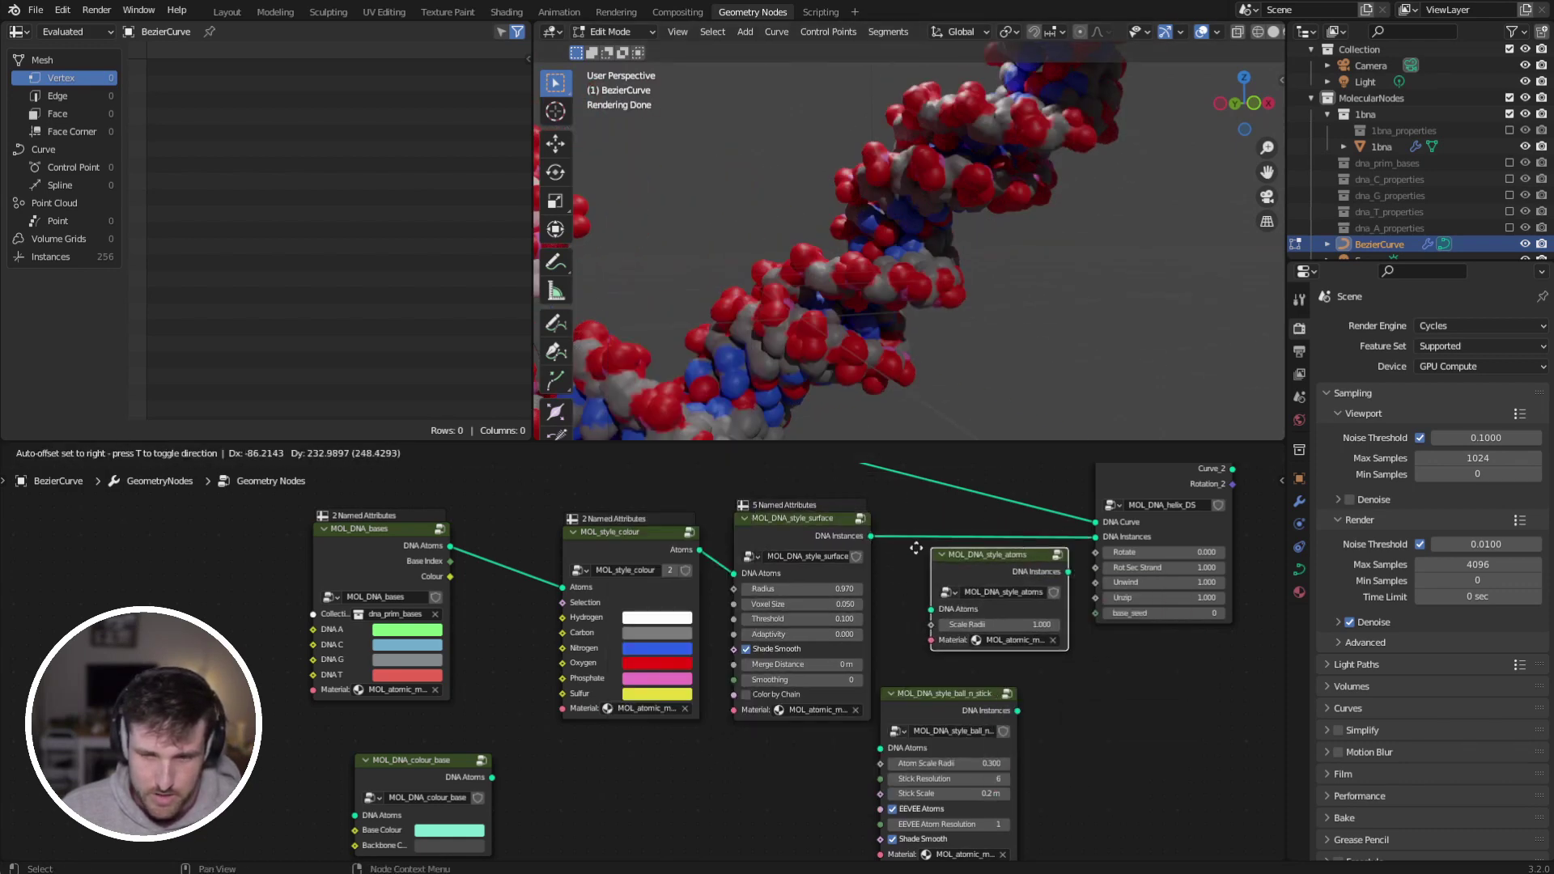
click(873, 548)
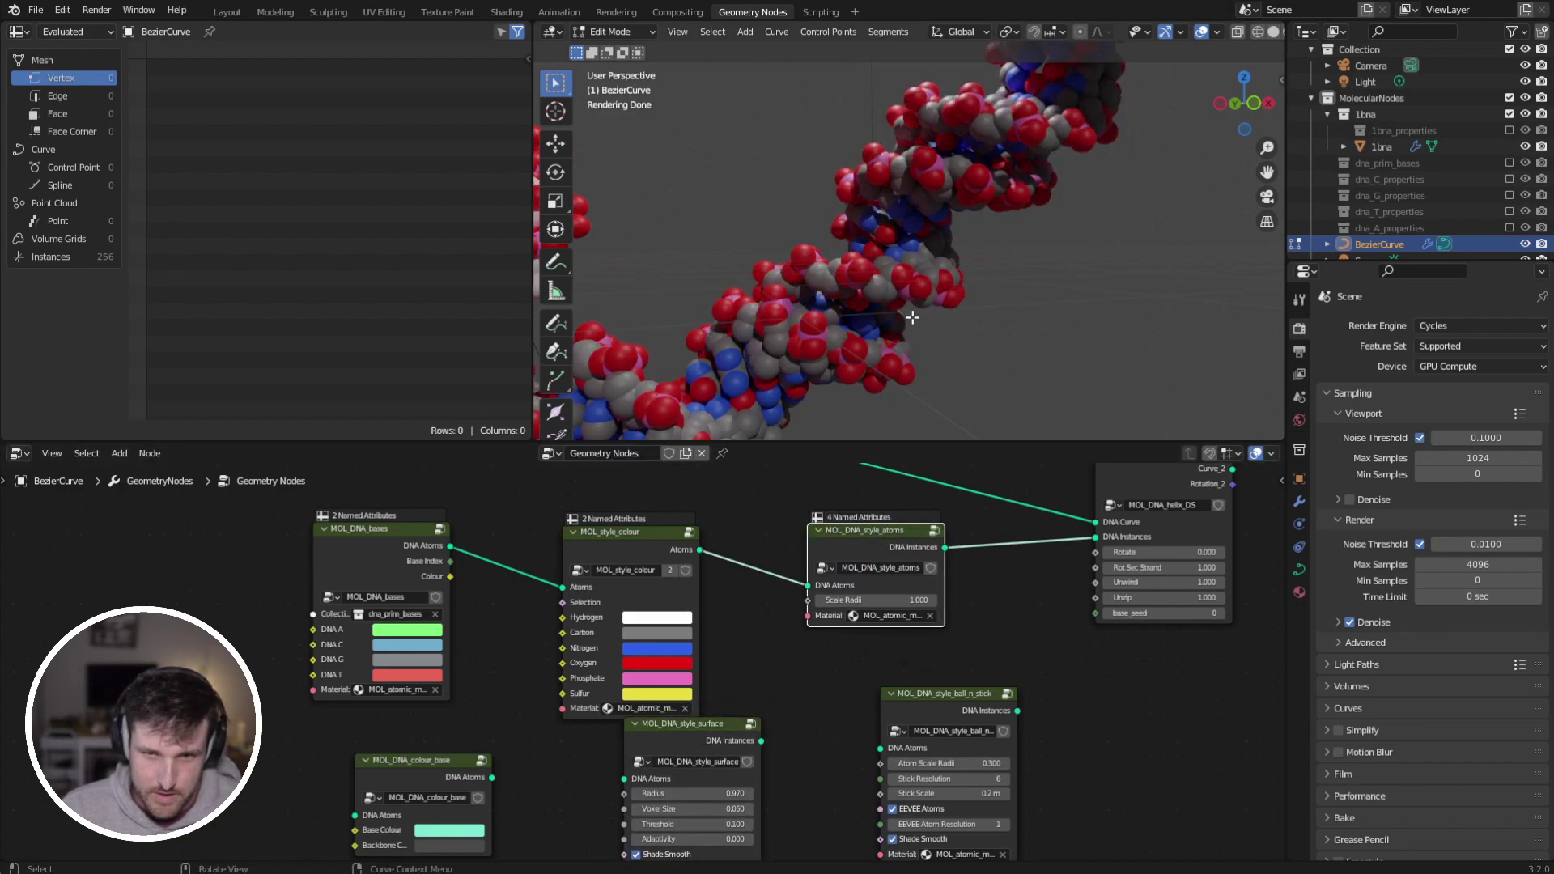
scroll(837, 295, up, 2)
middle_drag(837, 296, 942, 316)
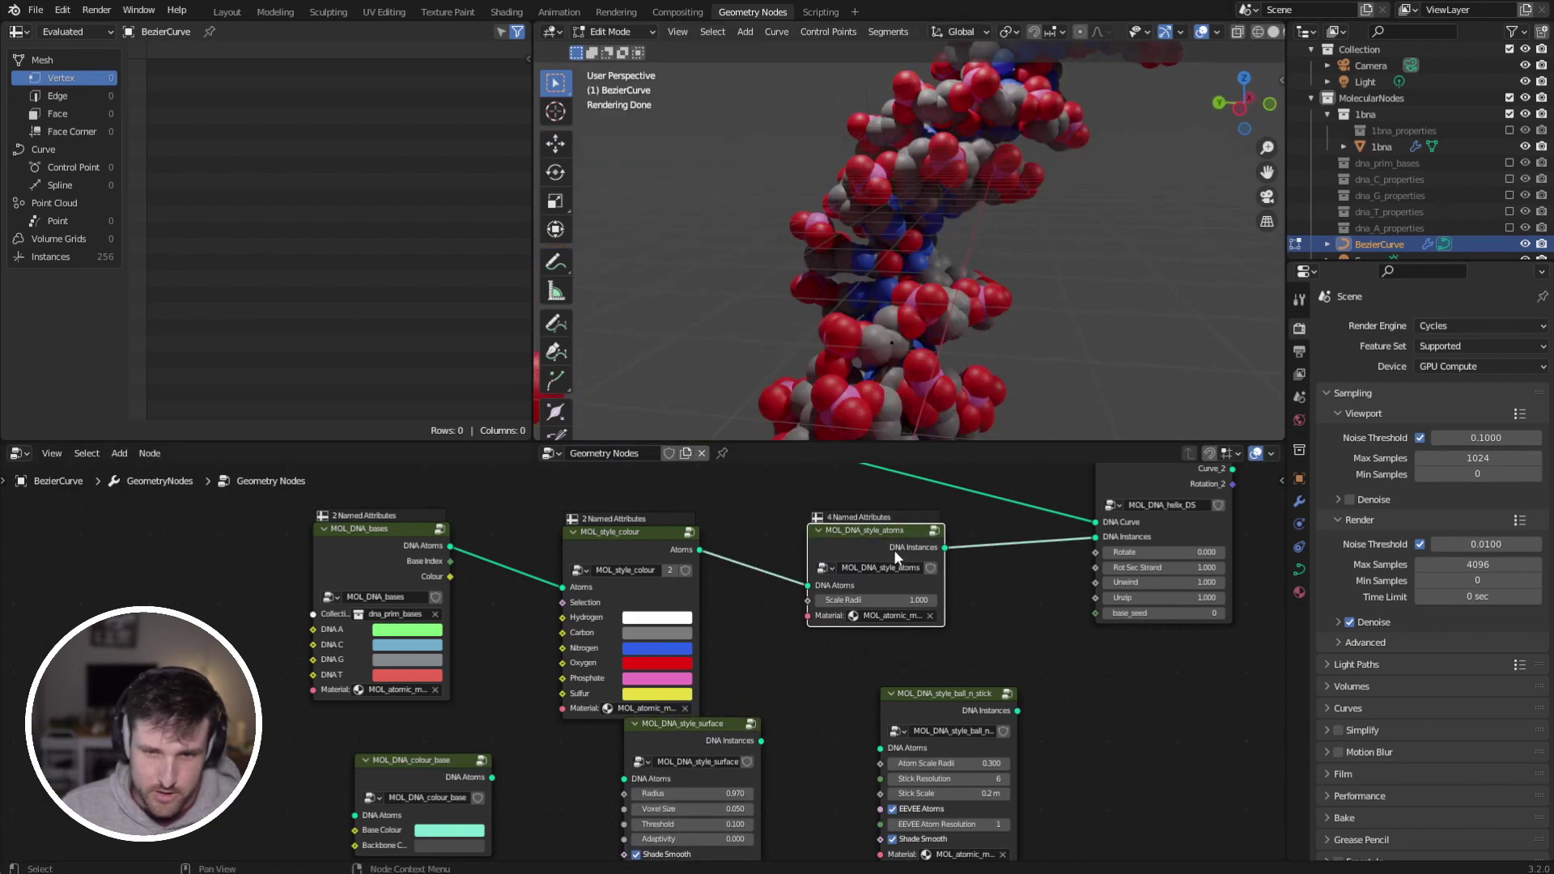
Step: Increase the Scale Radii of the MOL_DNA_style_atoms node to 1.360, leave Edit Mode and inspect the enlarged spheres
mouse_move(886, 600)
mouse_down()
mouse_move(821, 599)
mouse_move(886, 599)
mouse_up()
middle_drag(938, 267, 1119, 388)
key(Tab)
click(1081, 354)
scroll(1056, 324, up, 8)
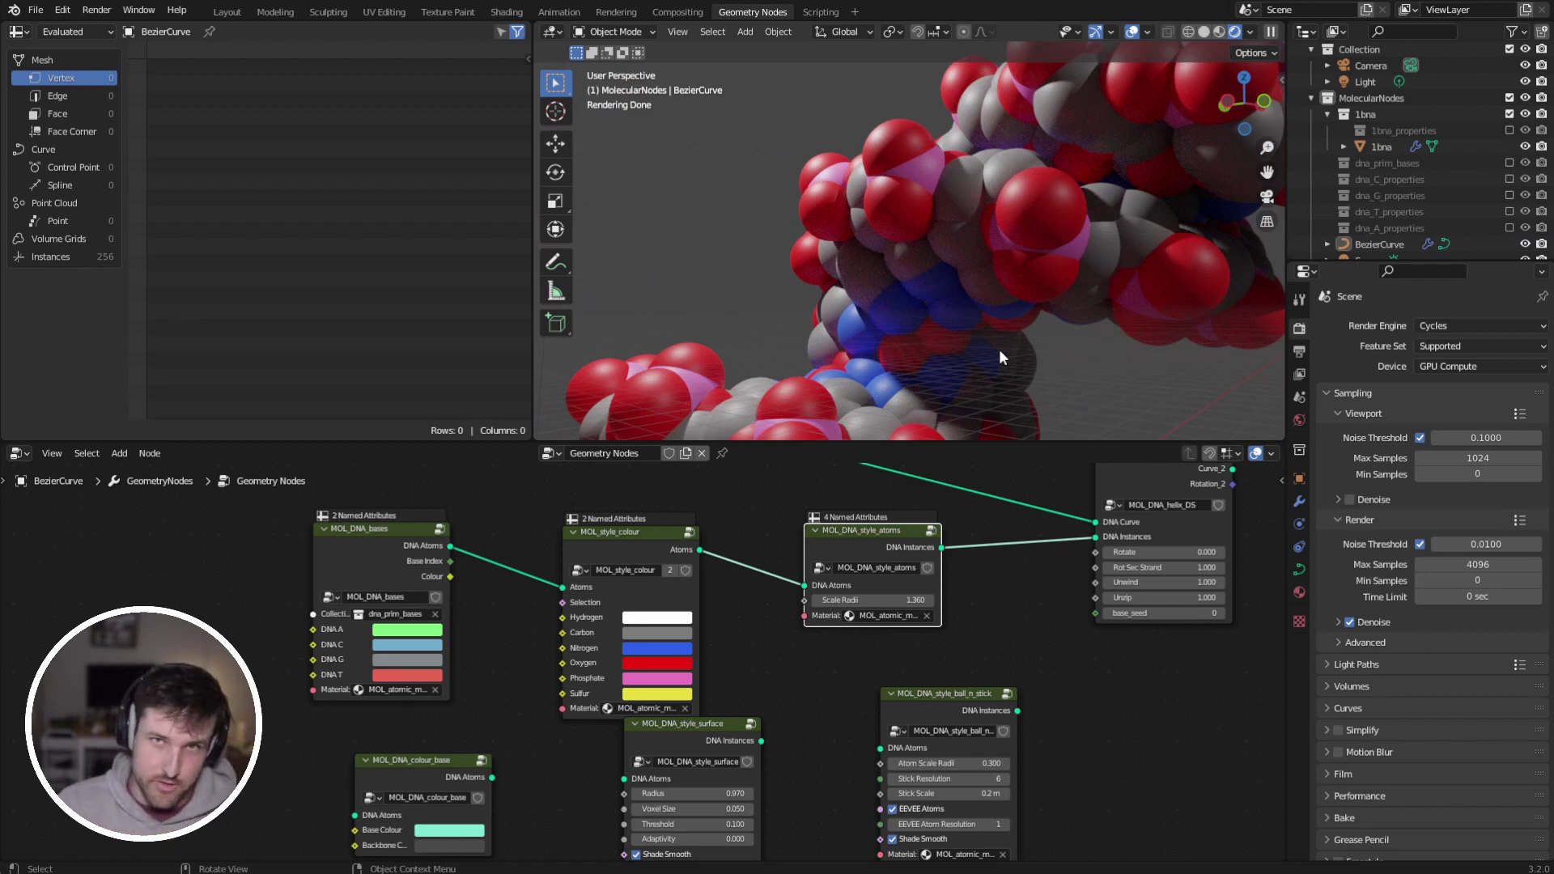
scroll(999, 348, down, 5)
shift+middle_drag(909, 353, 909, 279)
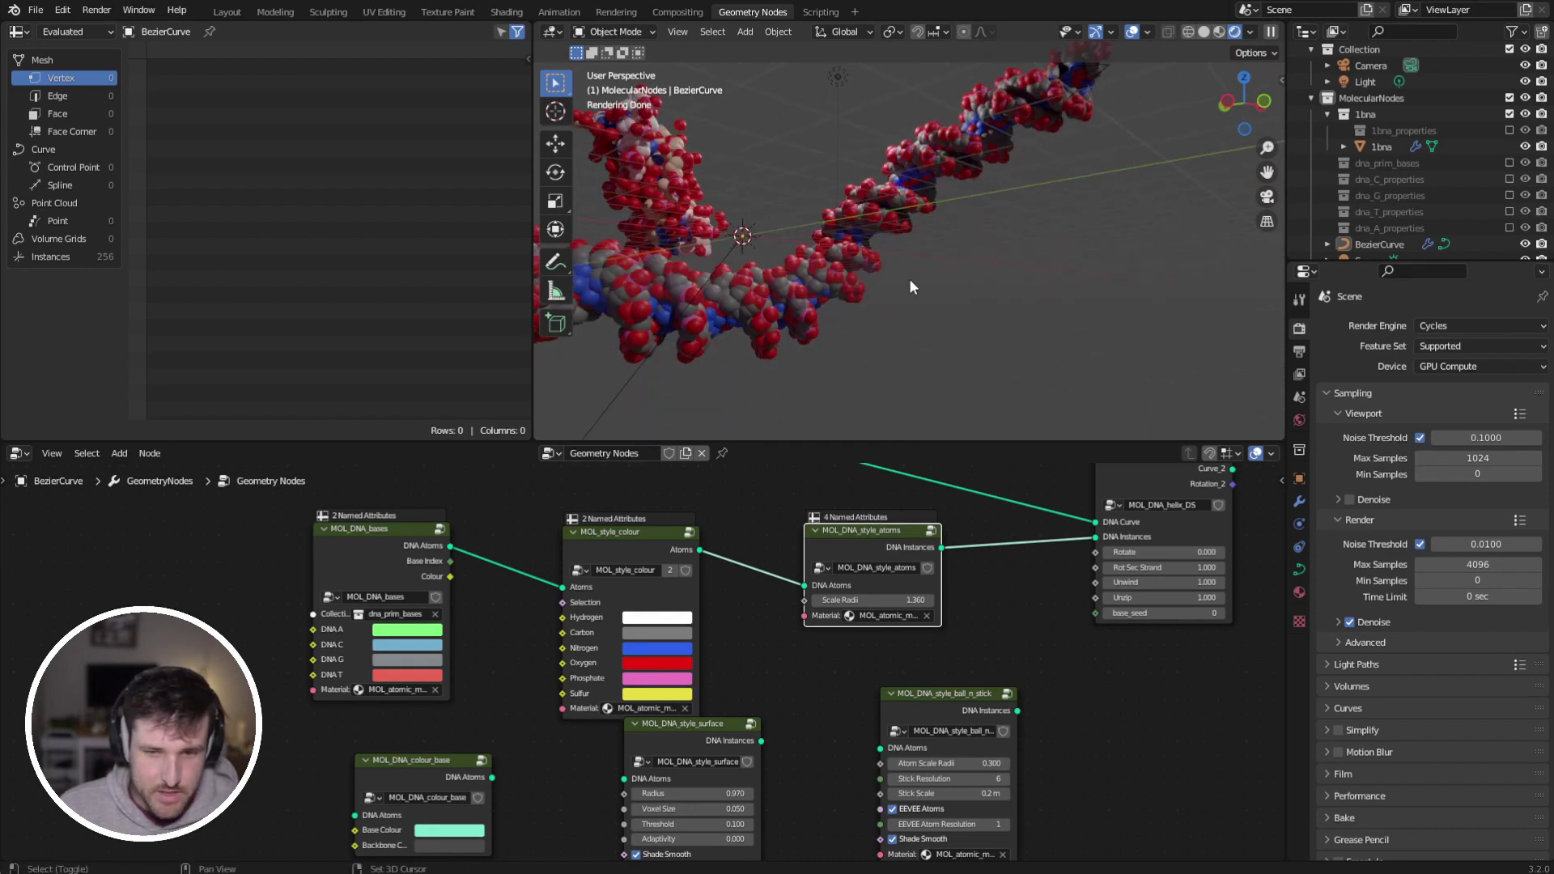
Step: Set Rotate on the MOL_DNA_helix_DS node to 3.150 and inspect the rotated bases along the curve
middle_drag(896, 569, 781, 613)
mouse_move(533, 589)
mouse_down()
mouse_move(522, 557)
mouse_move(537, 561)
mouse_up()
middle_drag(875, 563, 583, 625)
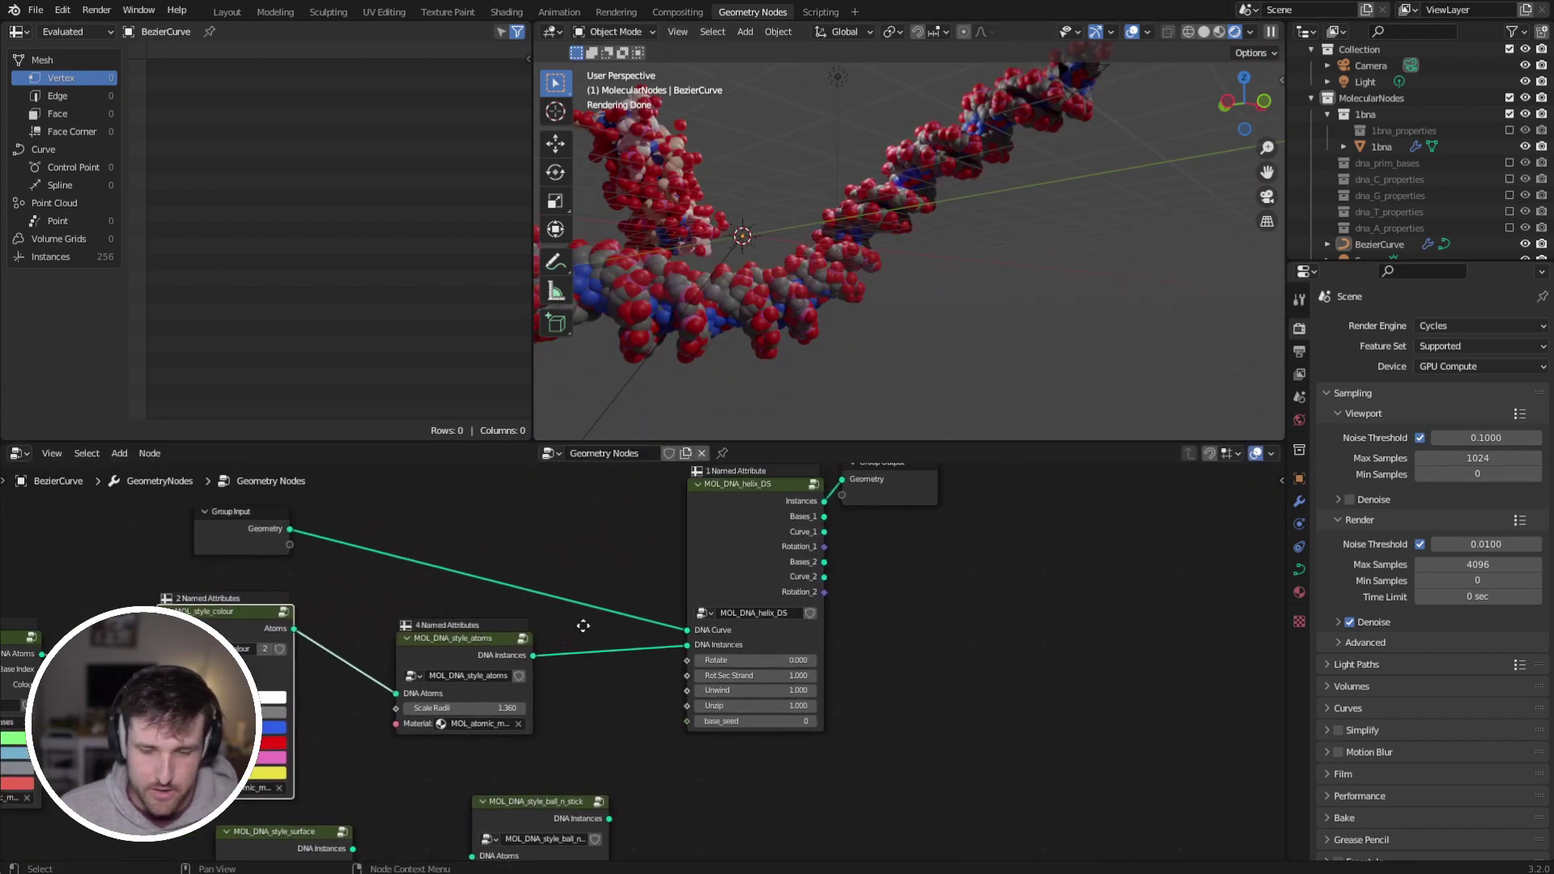
drag(743, 537, 738, 525)
scroll(751, 578, up, 5)
shift+middle_drag(757, 603, 735, 630)
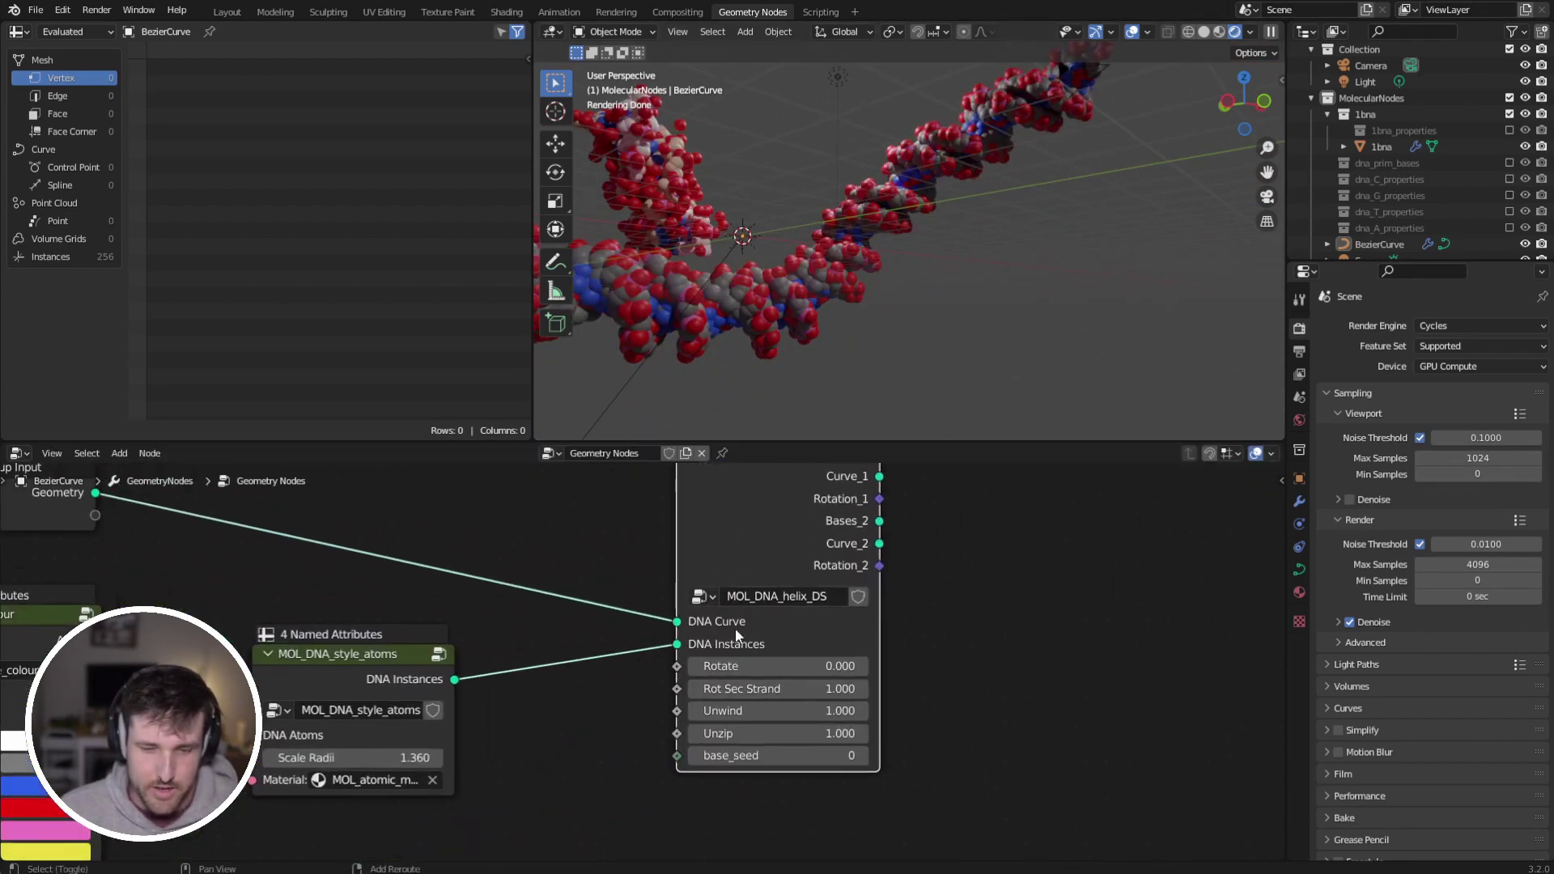
drag(776, 666, 818, 689)
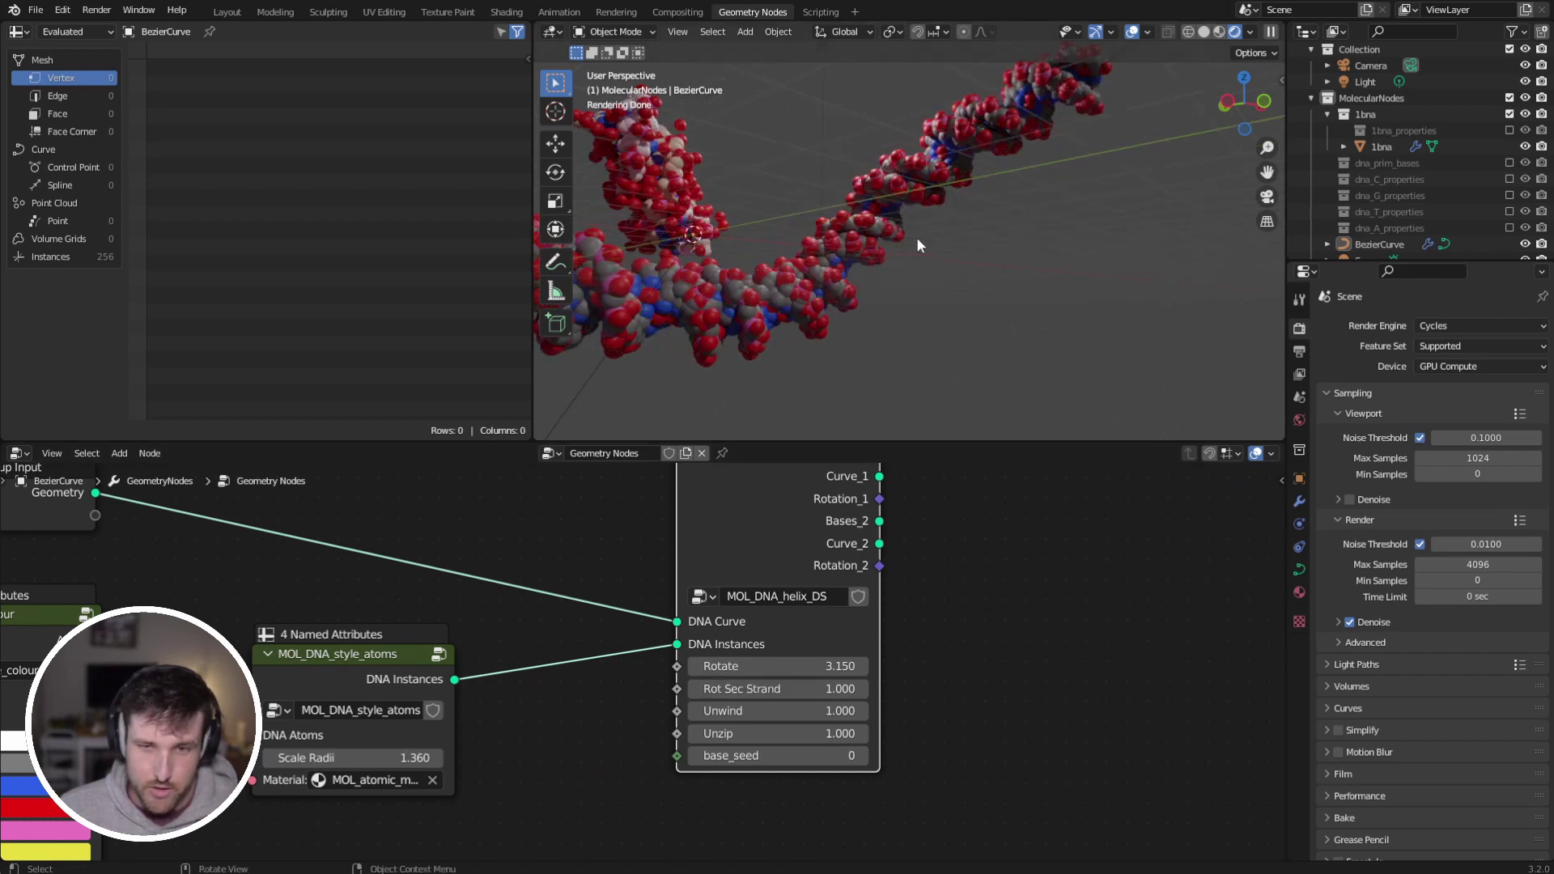
scroll(854, 284, up, 5)
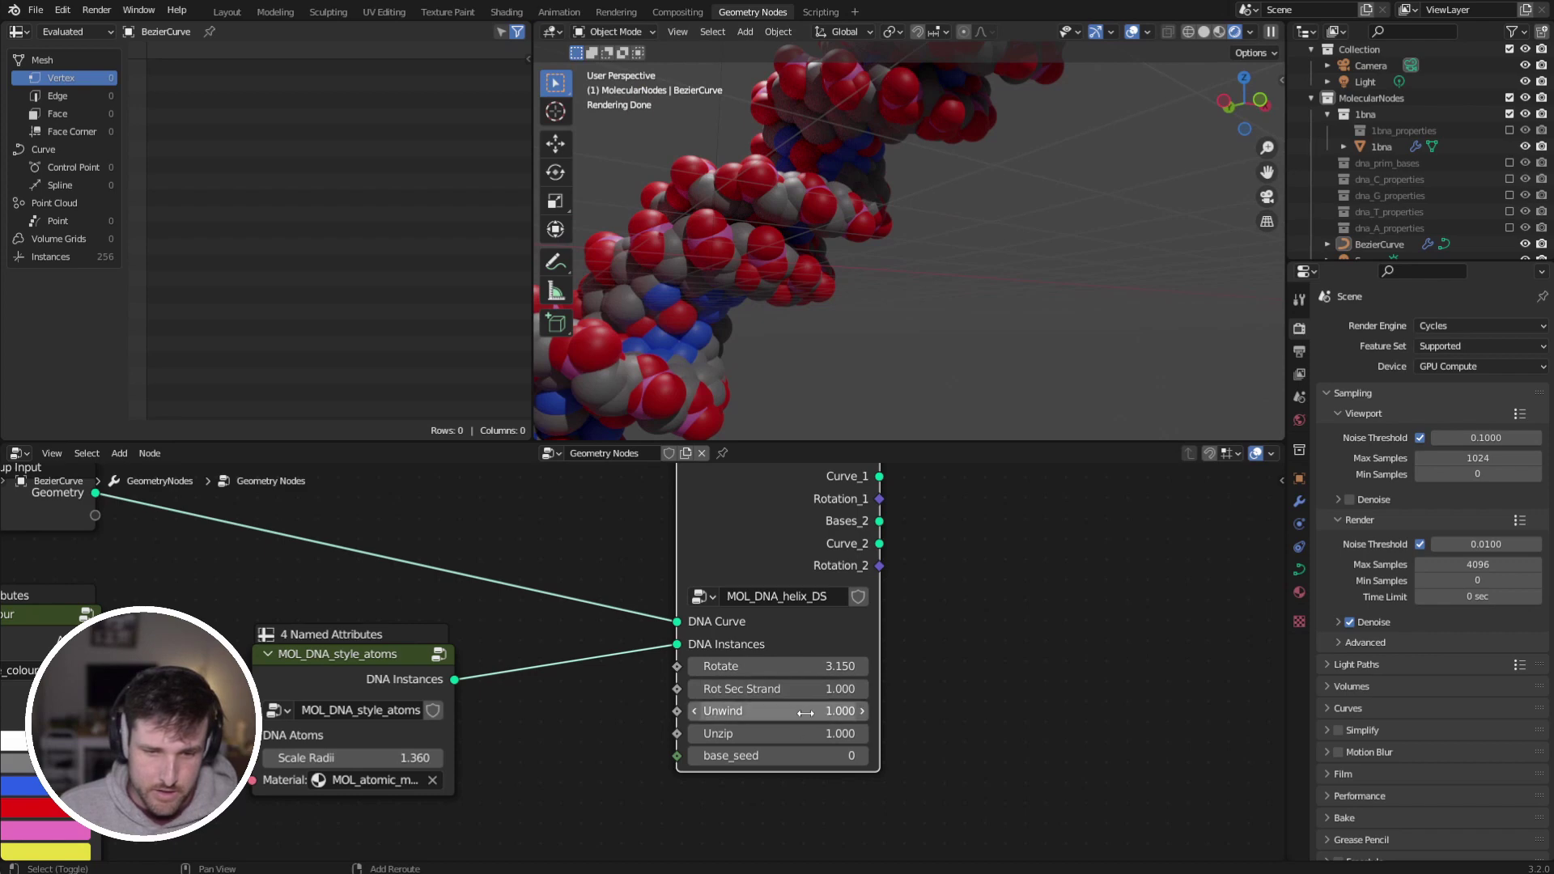
Step: Lower Unwind on the MOL_DNA_helix_DS node to 0 and view the whole strand
drag(826, 710, 744, 710)
click(834, 711)
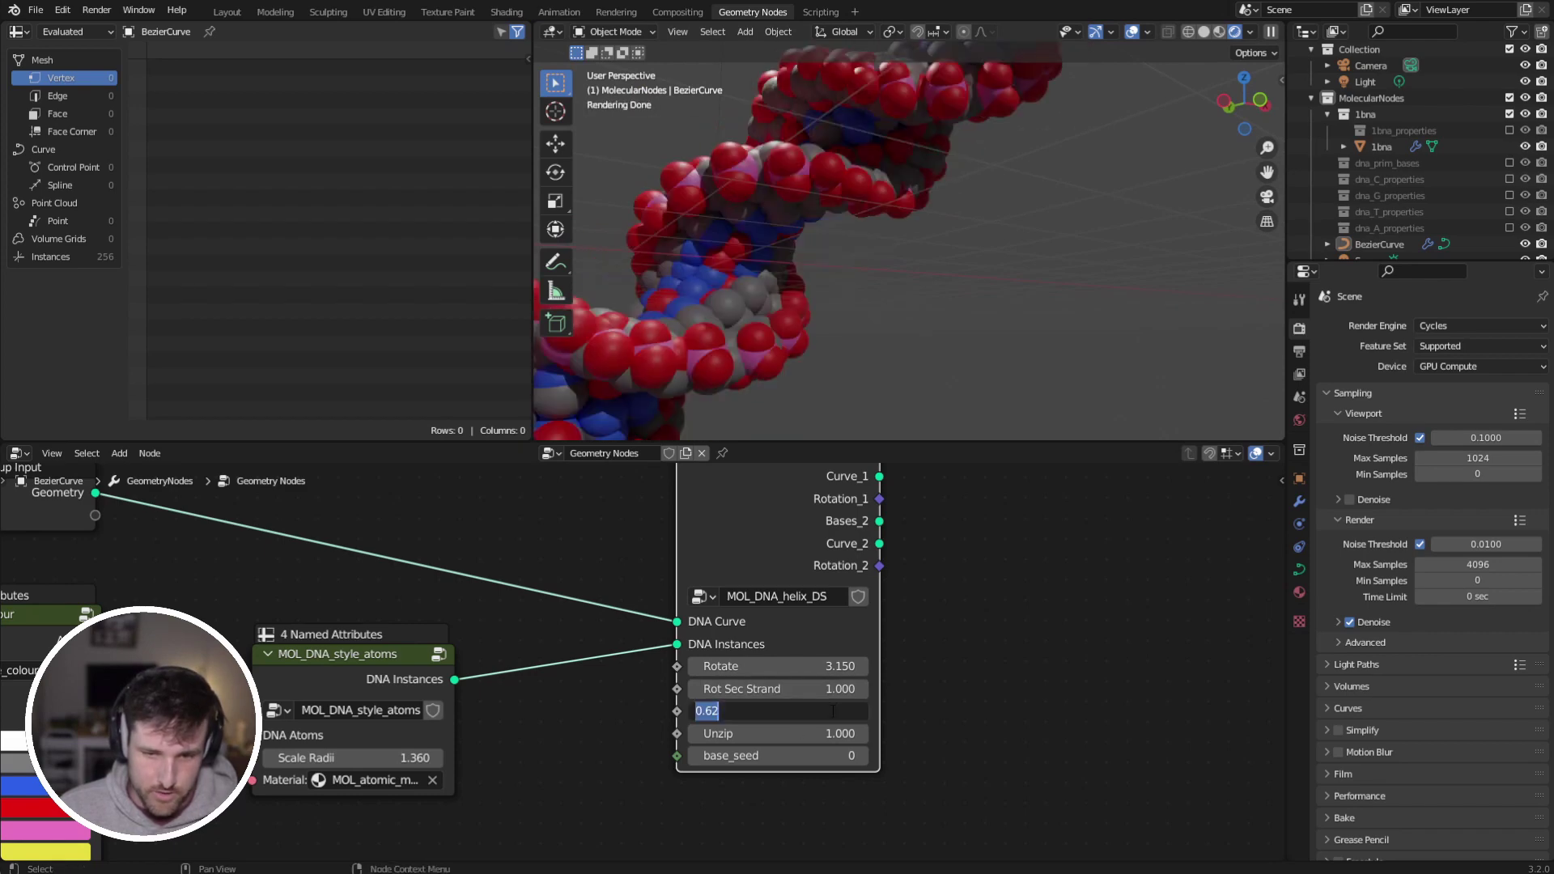
scroll(837, 229, down, 5)
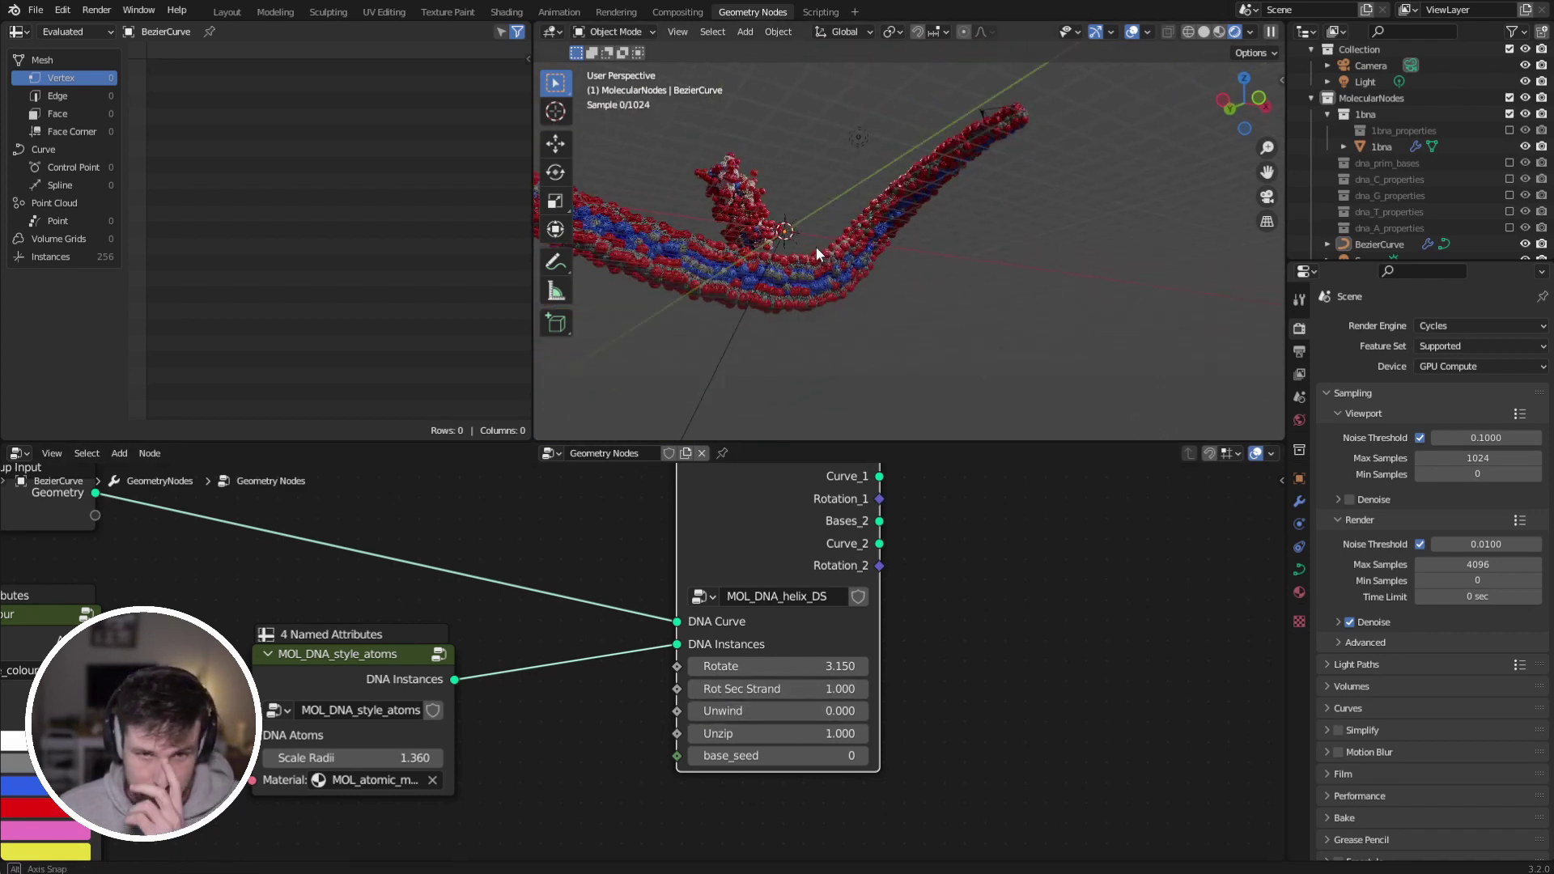
Step: Reset the atoms style's Scale Radii to 1, reduce it further to 0.780, and inspect the unwound DNA
middle_drag(496, 660, 580, 629)
click(504, 726)
text(1)
key(Return)
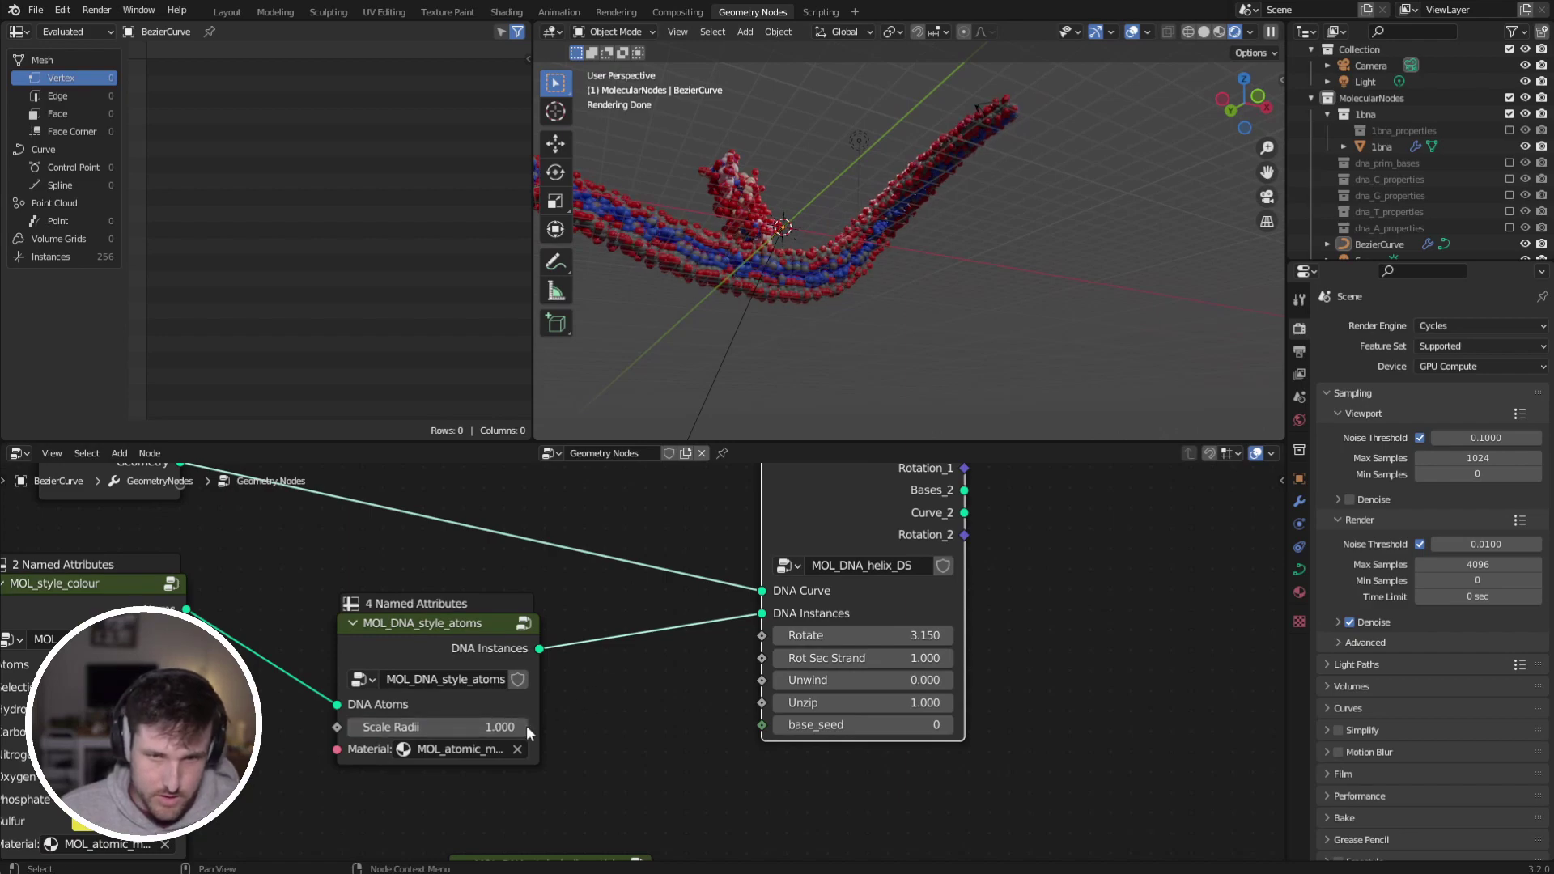
scroll(1007, 173, up, 4)
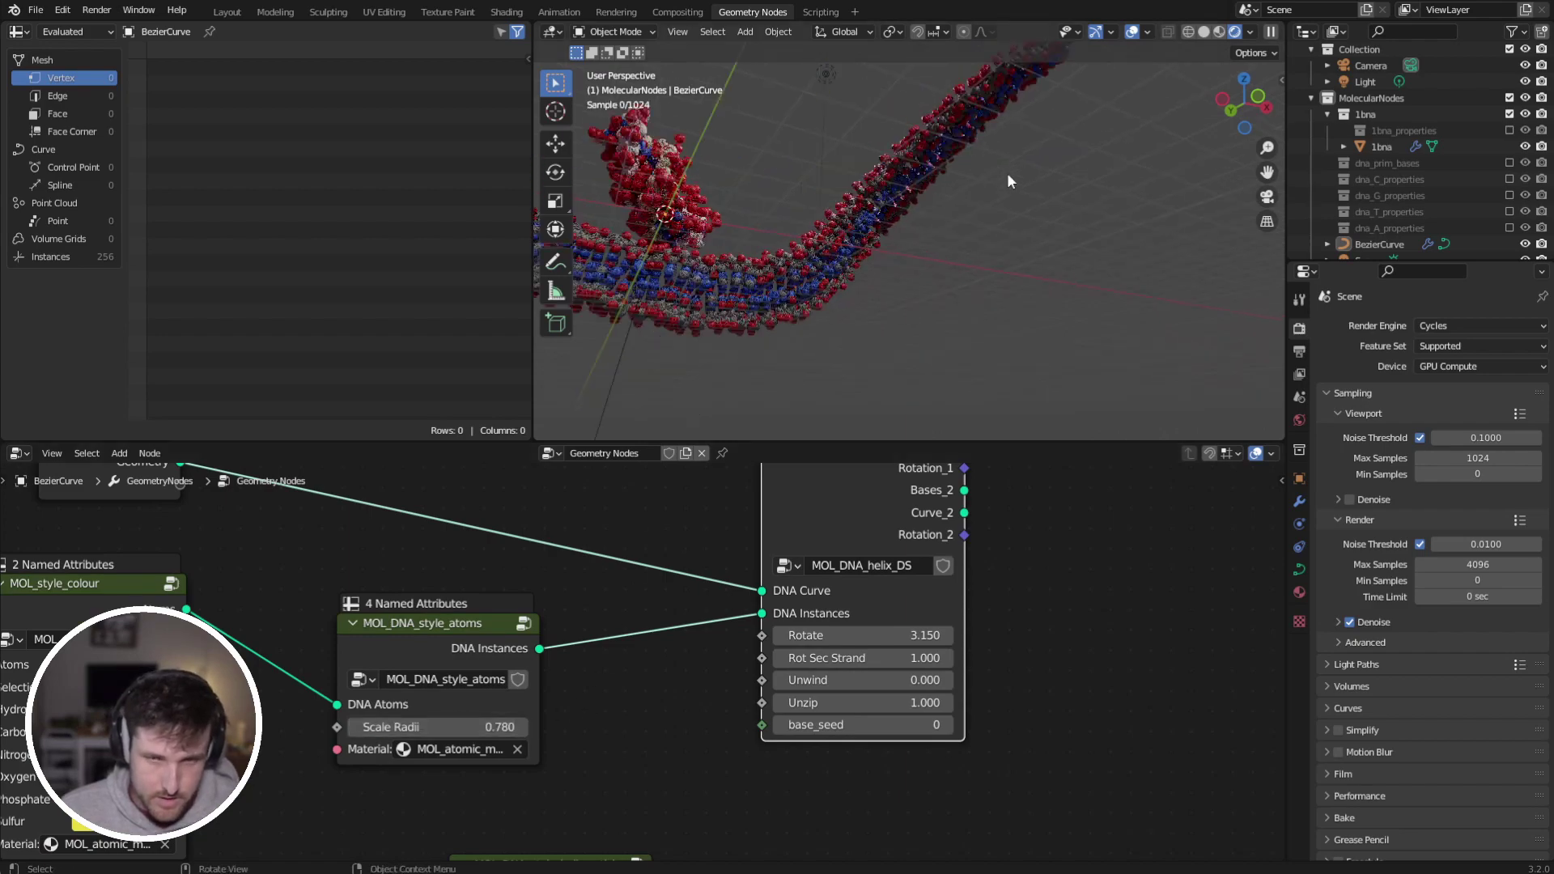
shift+middle_drag(891, 251, 1034, 371)
scroll(1047, 256, down, 5)
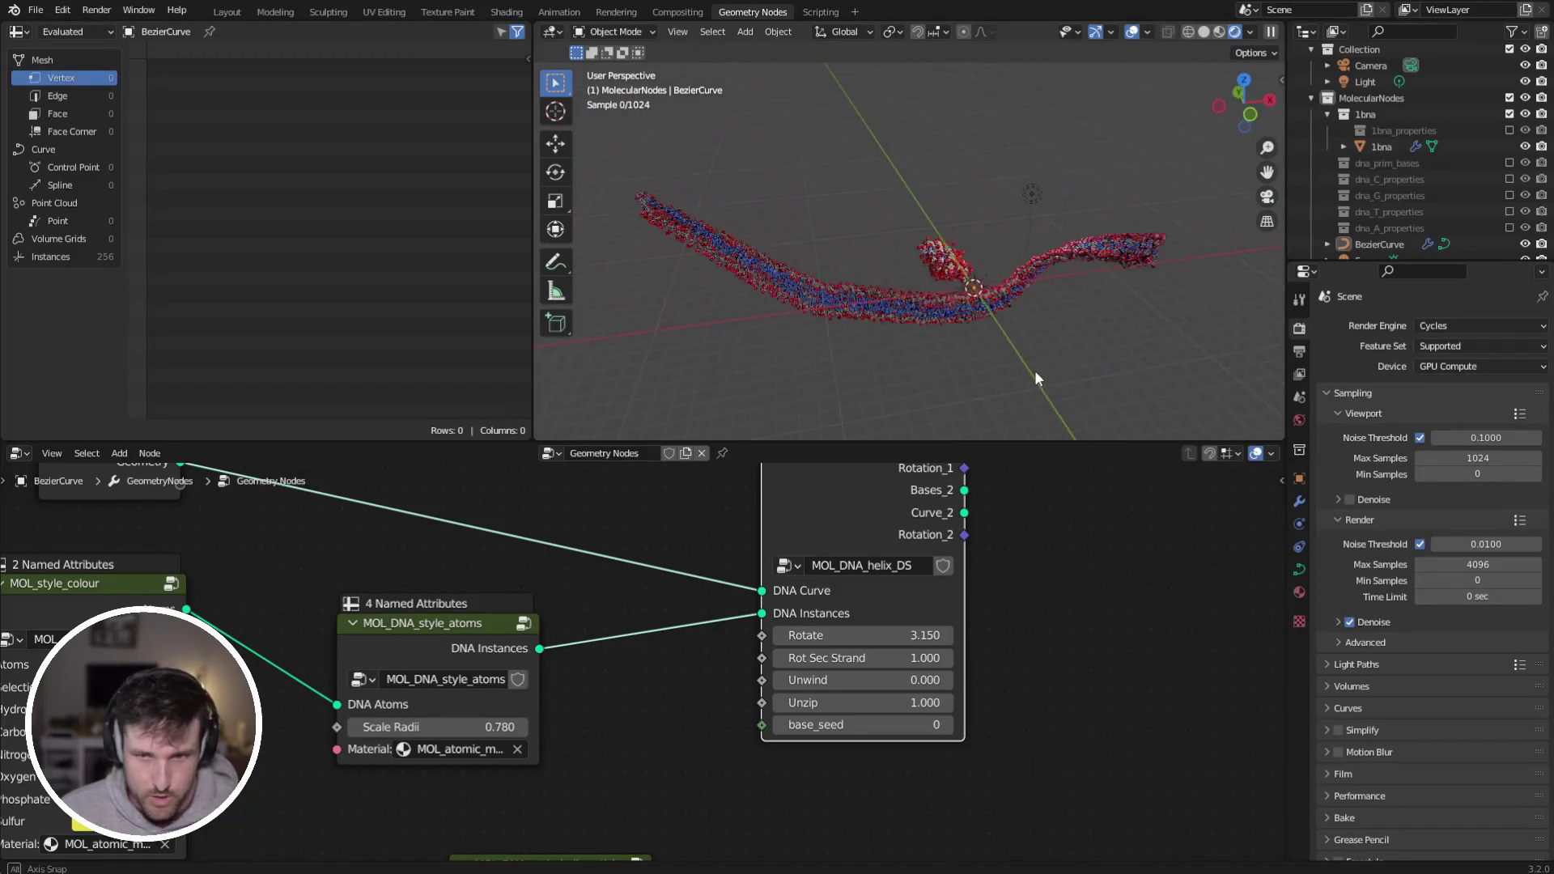
Step: Restore Unwind to 1 on the helix node, then try lowering Unzip and return it to 1
key(Return)
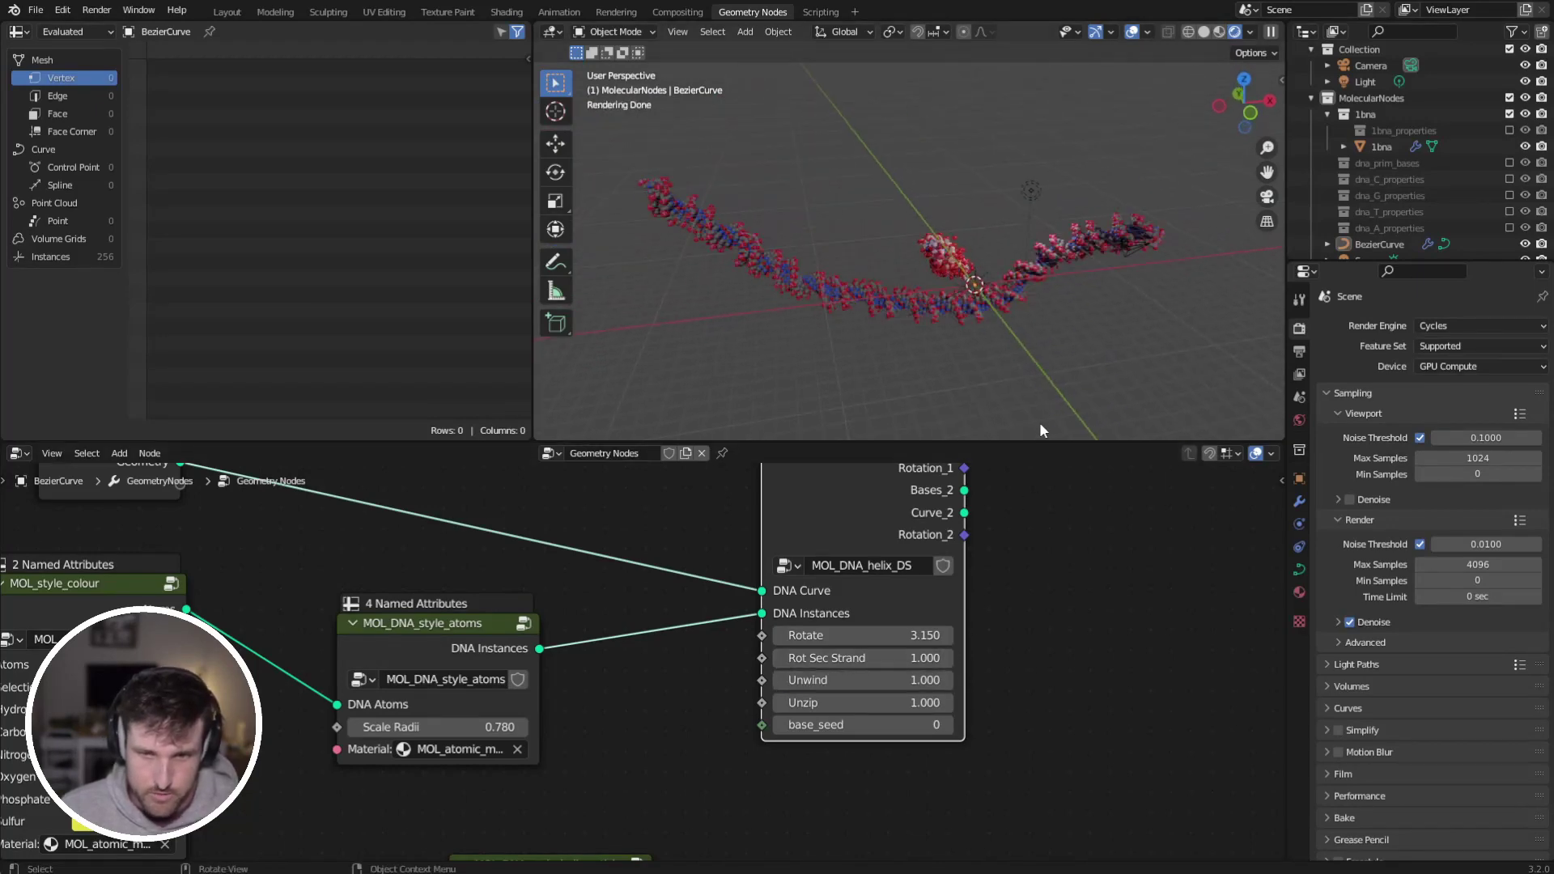
scroll(1039, 420, up, 4)
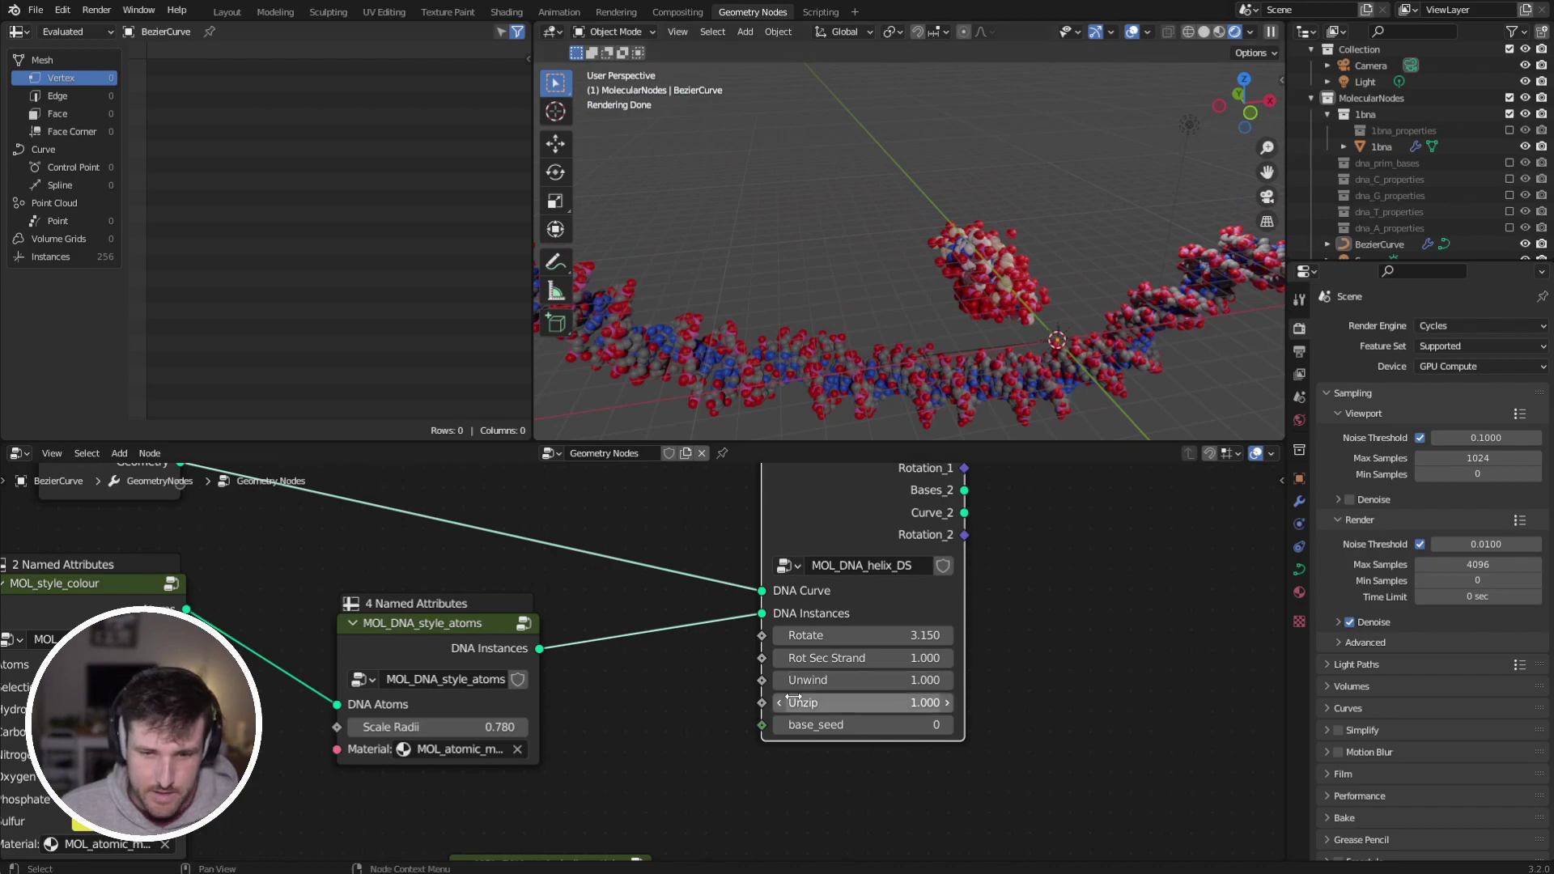
drag(867, 709, 809, 709)
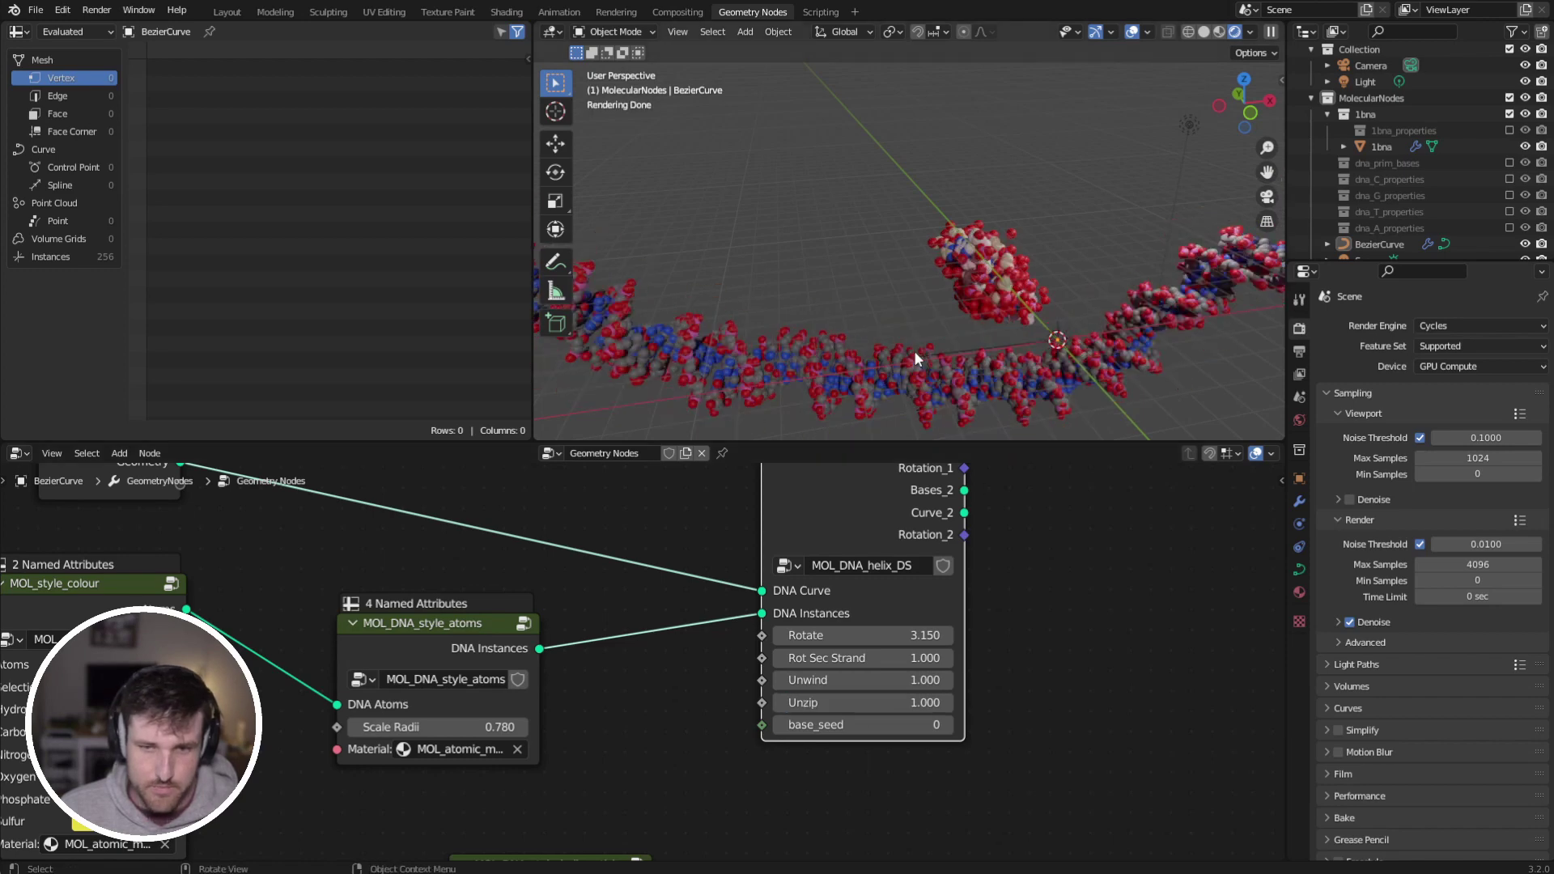
Step: Replace MOL_style_colour with MOL_DNA_colour_base and link the bases node's Colour output to both Base Colour and Backbone Colour
shift+middle_drag(746, 322, 771, 210)
scroll(482, 629, left, 10)
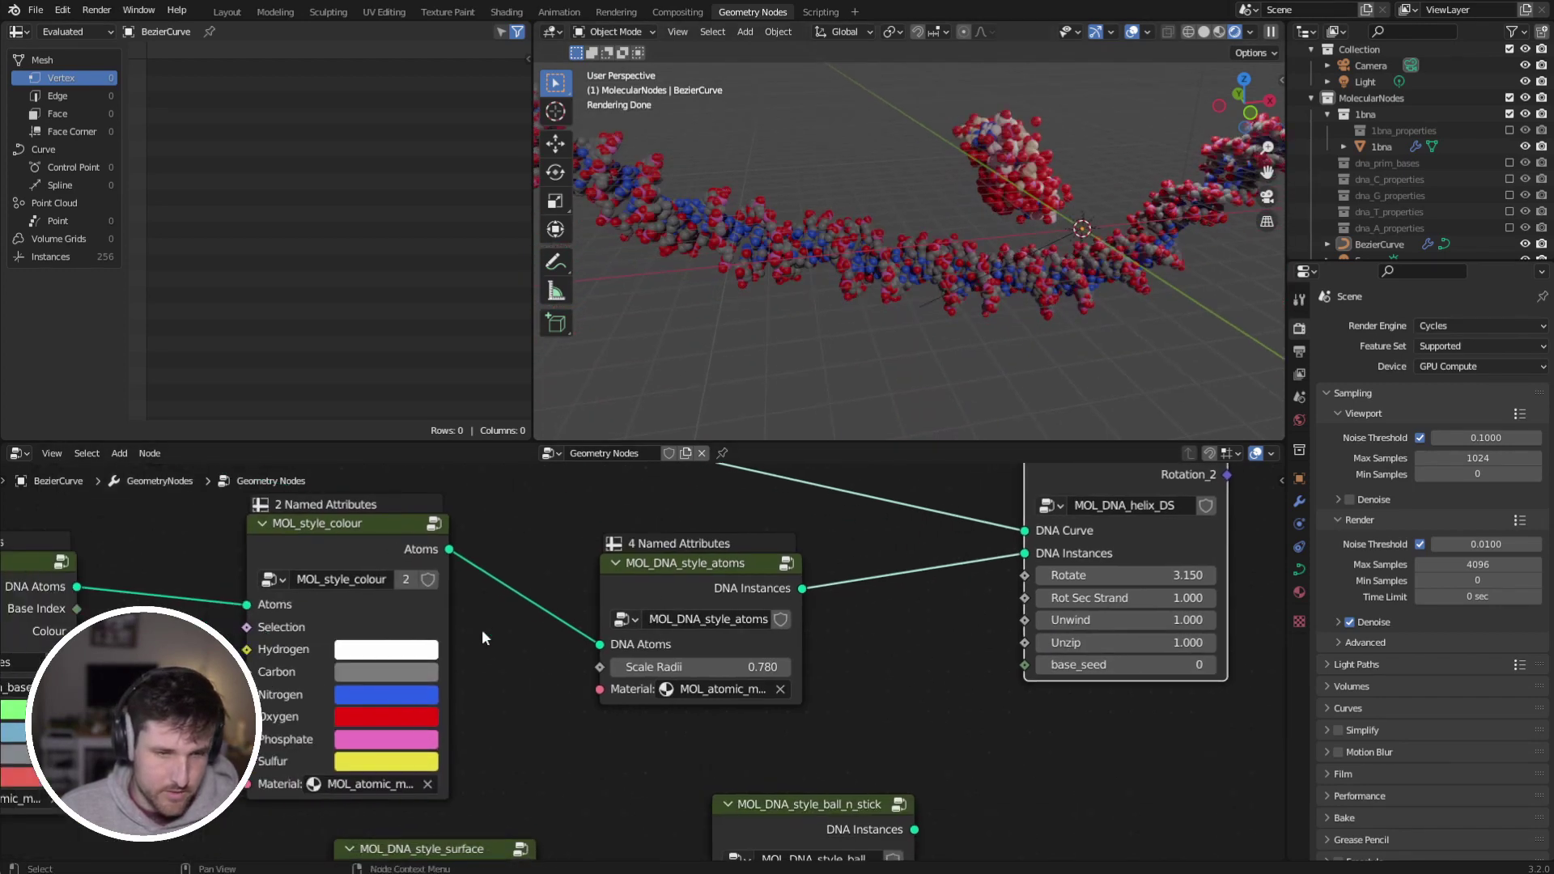
scroll(642, 662, down, 2)
drag(420, 803, 587, 570)
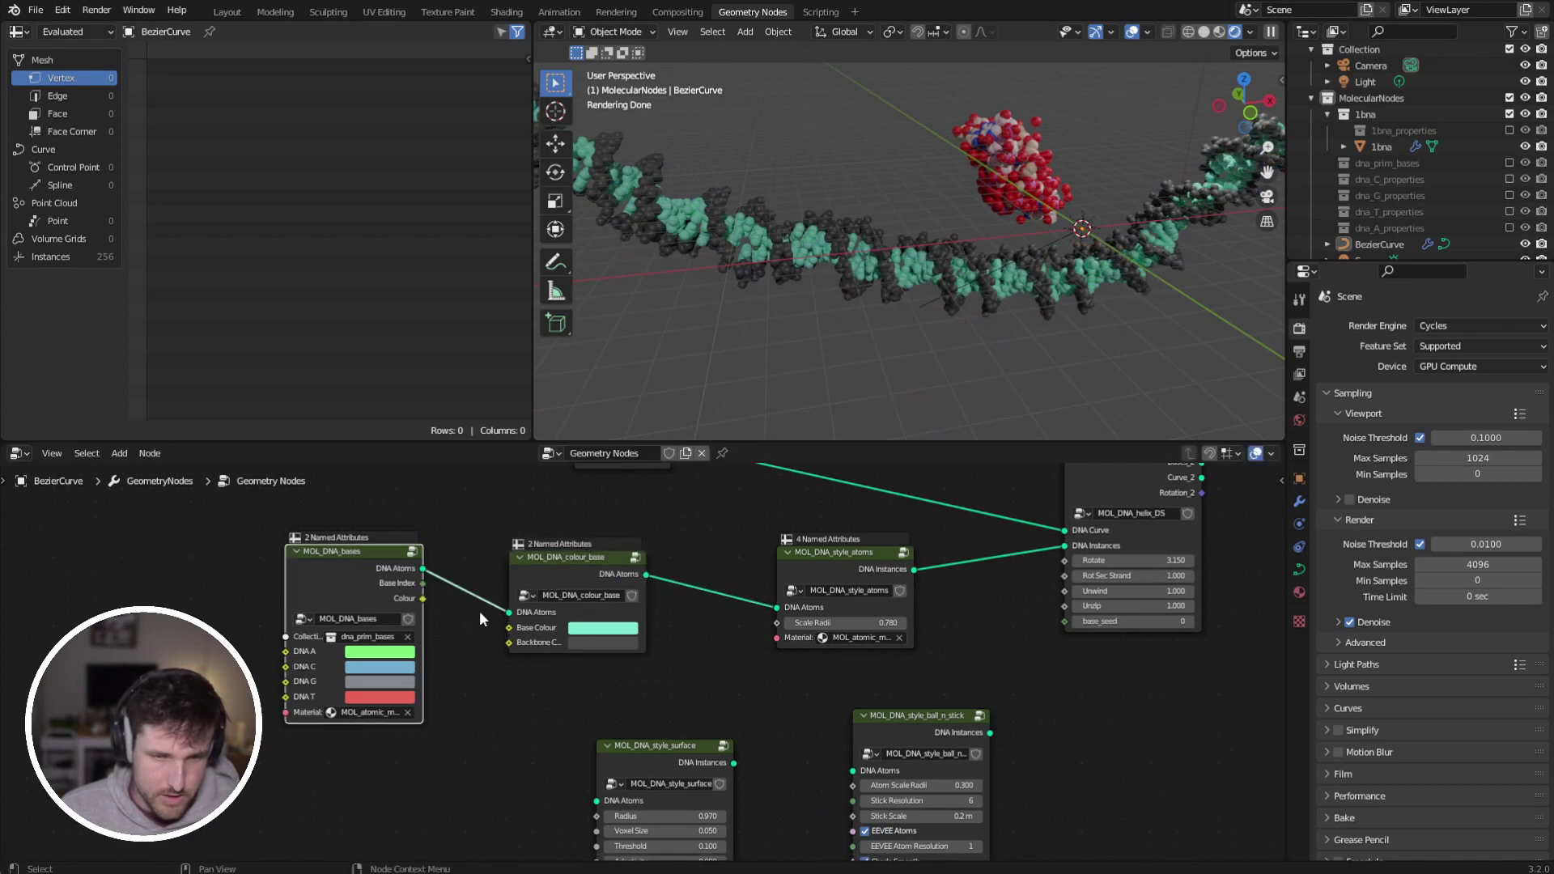
drag(506, 634, 508, 642)
scroll(905, 364, up, 3)
Step: Raise base_seed on the MOL_DNA_helix_DS node one at a time to 13 and inspect the base sequence along the strand
middle_drag(1180, 624, 951, 680)
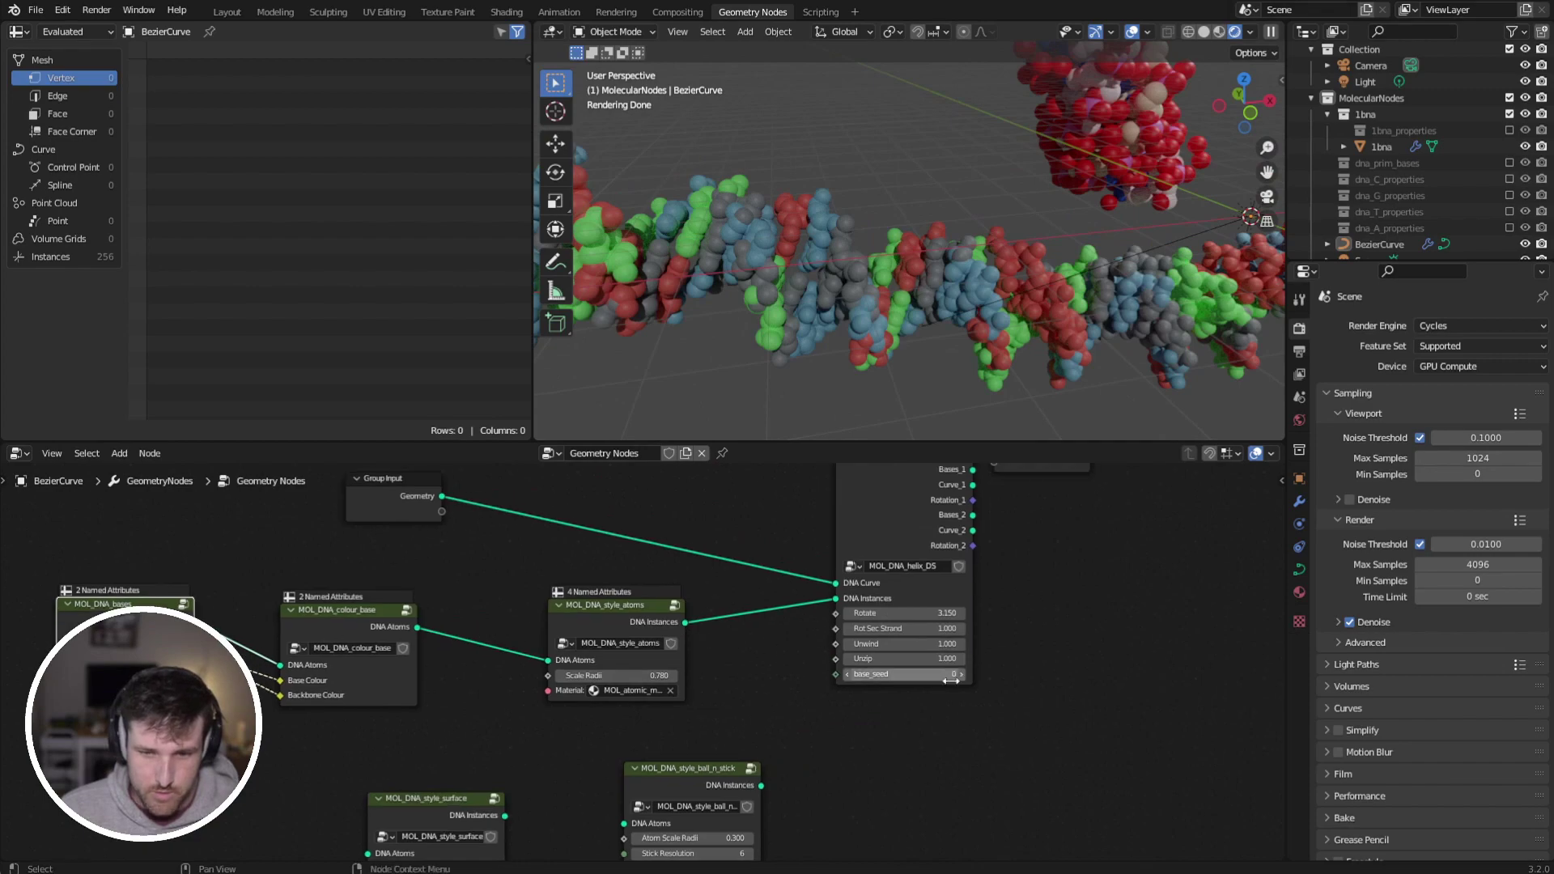
click(960, 674)
click(961, 675)
click(961, 674)
click(960, 675)
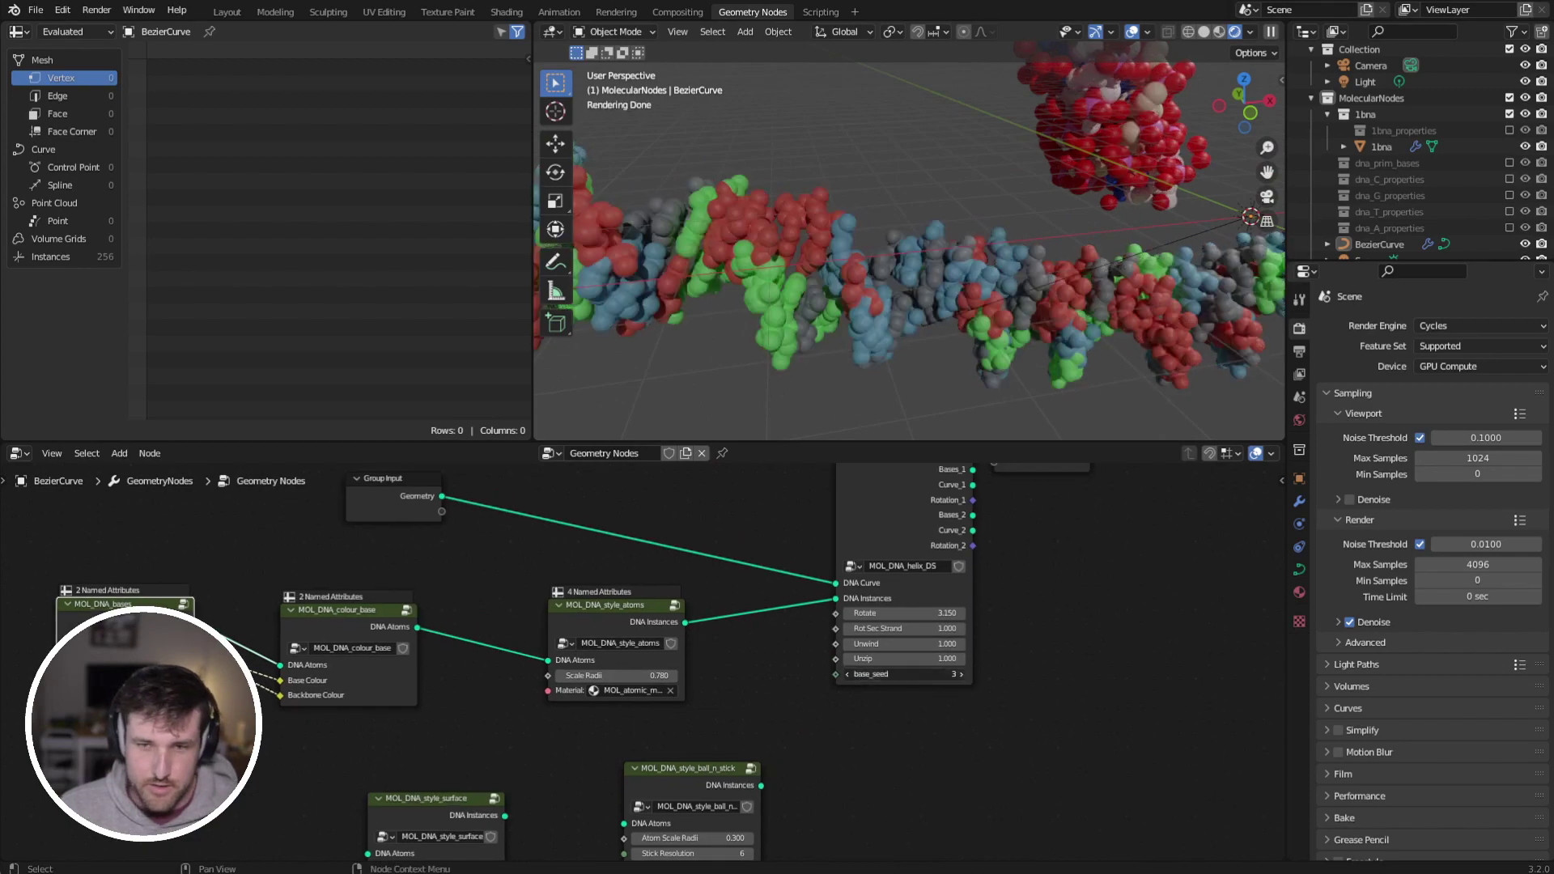
click(961, 675)
click(960, 674)
click(960, 674)
click(961, 674)
click(961, 675)
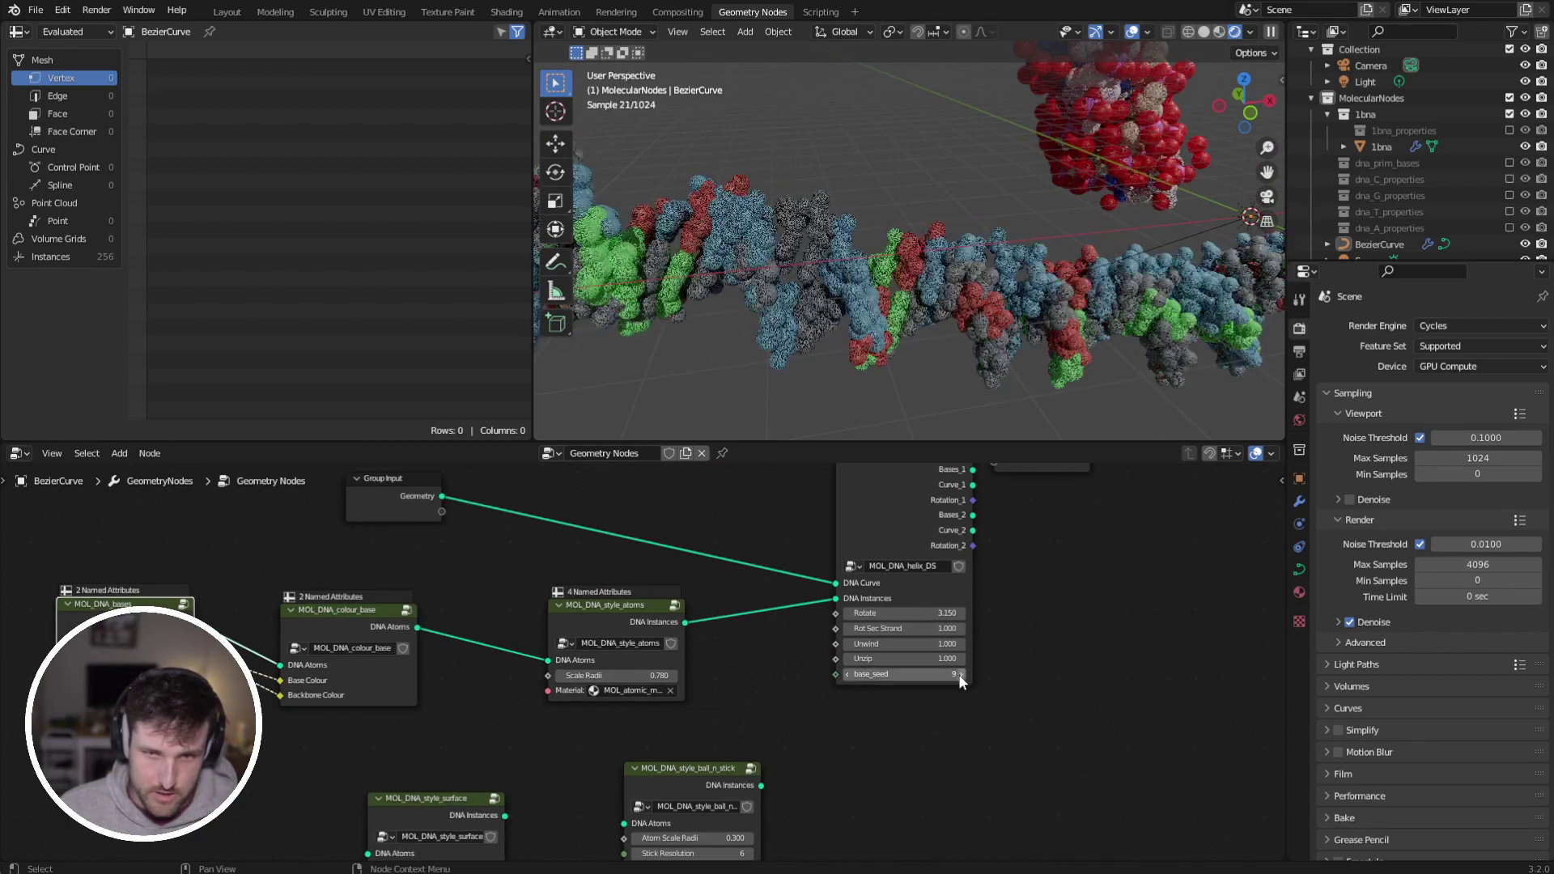
click(961, 675)
click(961, 675)
click(960, 675)
click(960, 674)
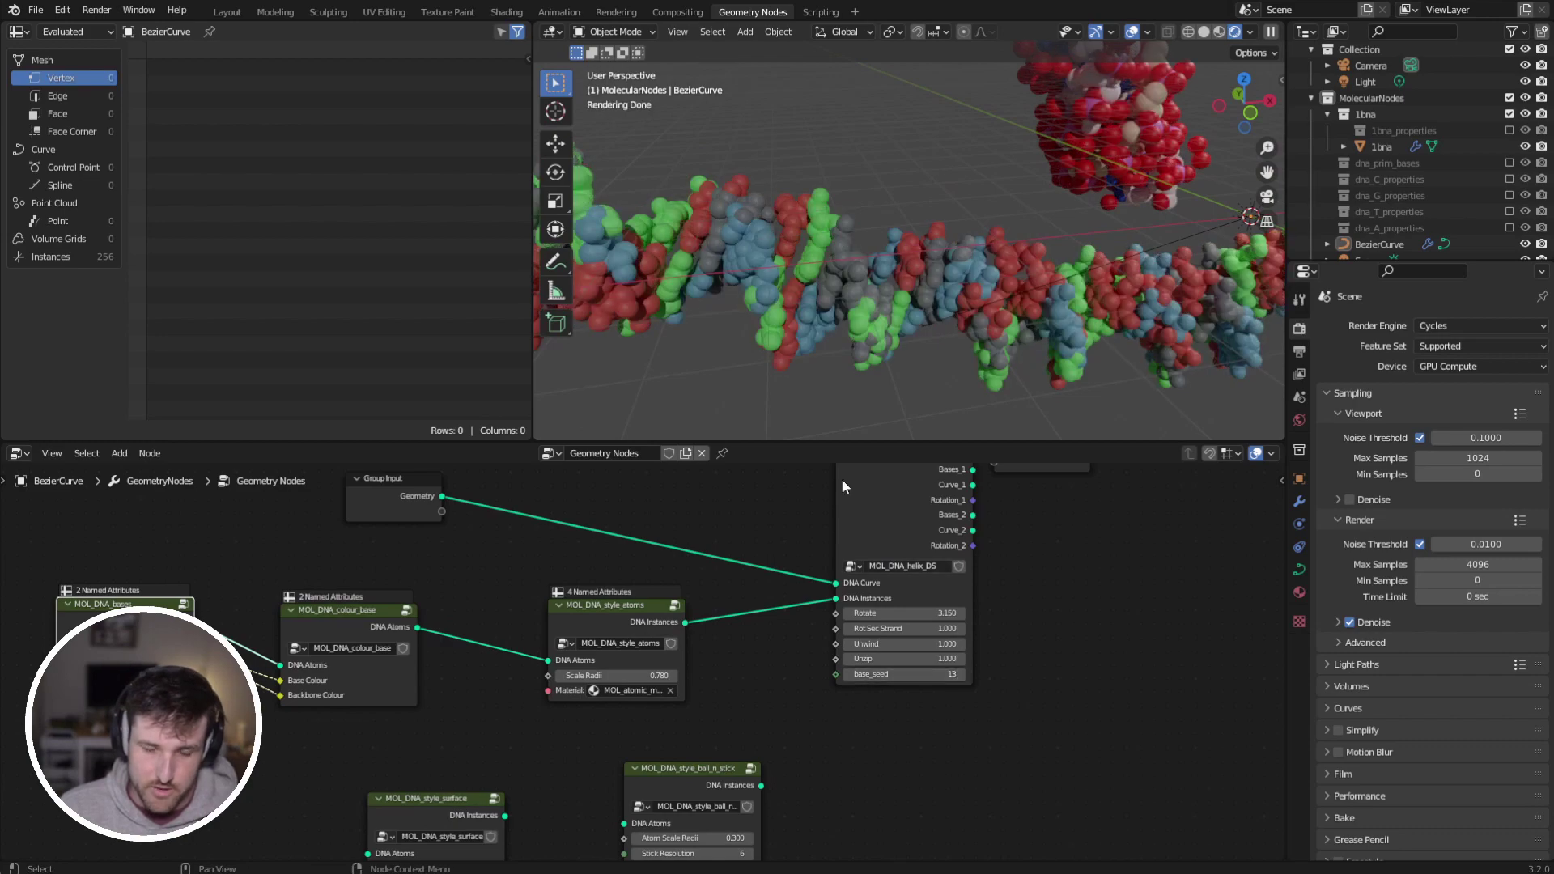
mouse_move(797, 231)
middle_down()
mouse_move(770, 212)
mouse_move(731, 249)
mouse_move(800, 230)
middle_up()
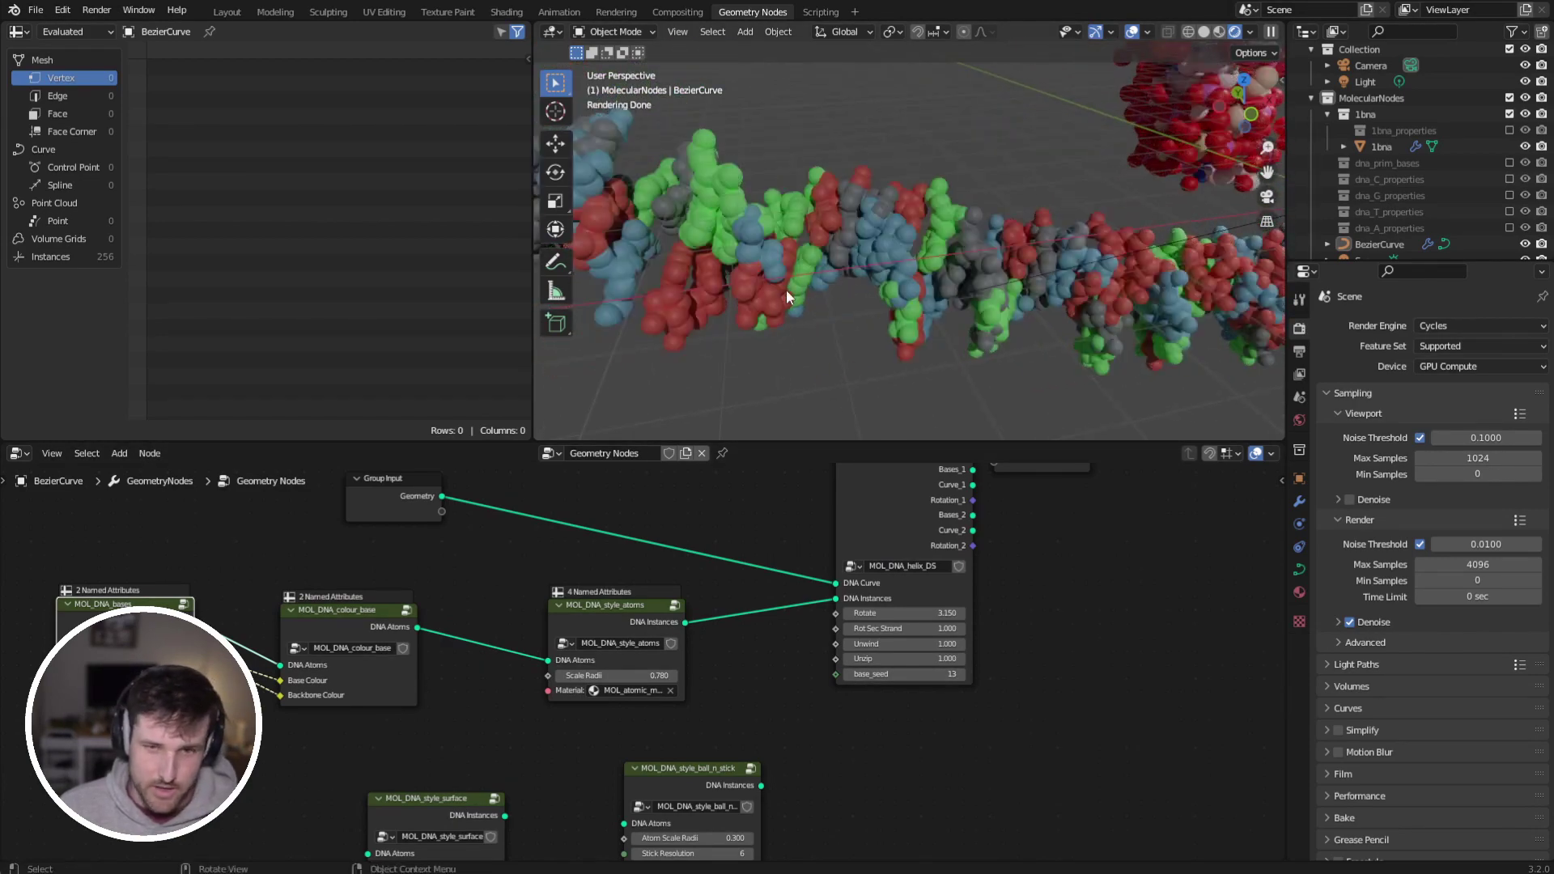
middle_drag(773, 322, 852, 254)
Step: Continue raising the helix node's base_seed to 23 and inspect the colour-coded bases from far and near
click(961, 674)
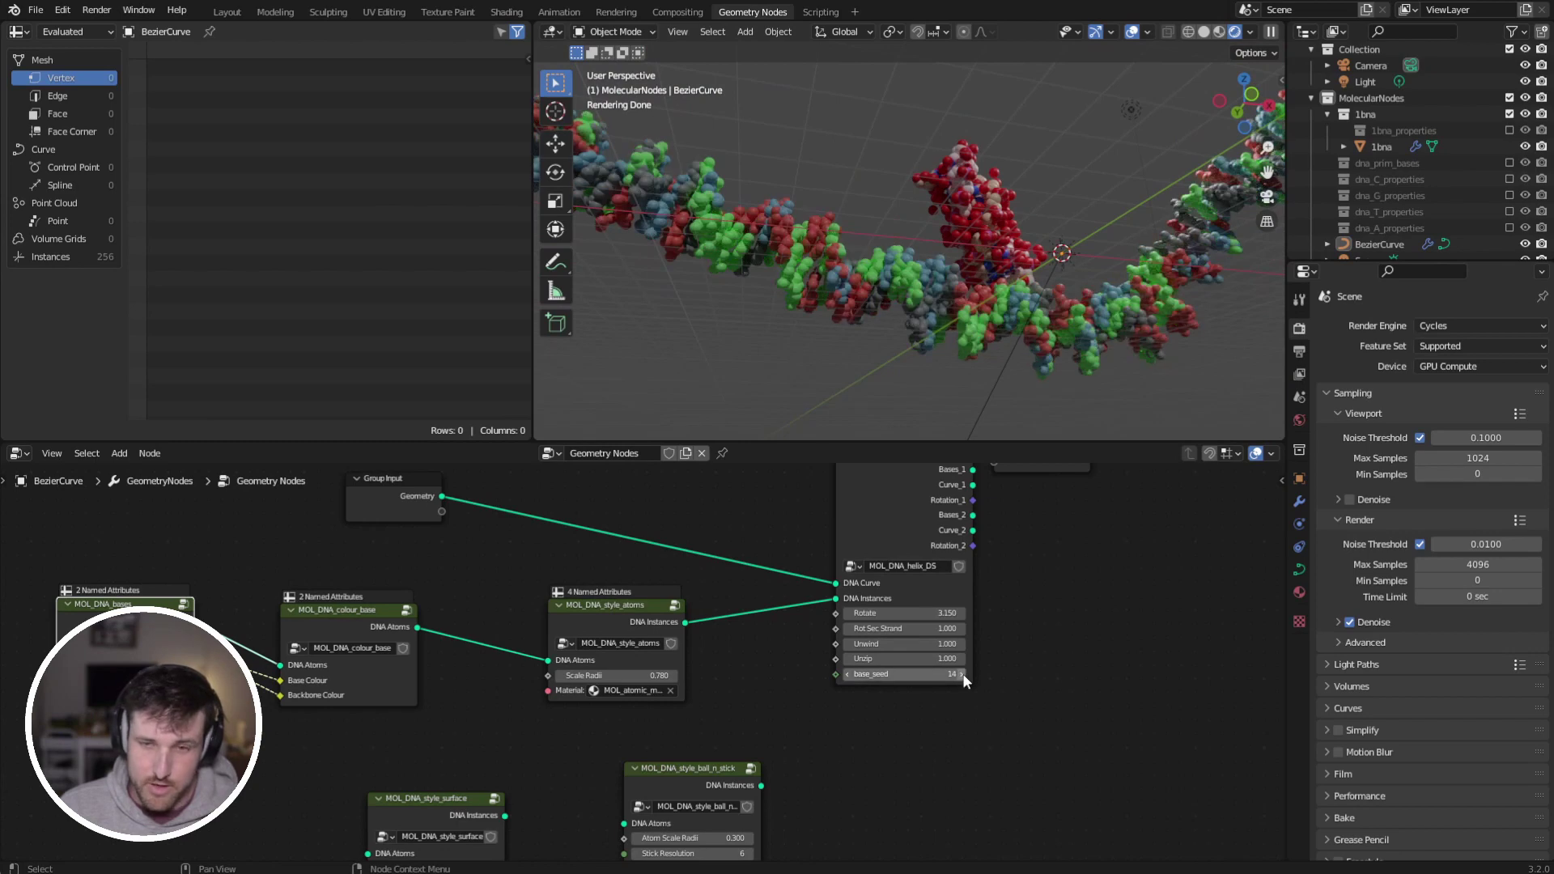
click(962, 674)
click(962, 674)
click(962, 674)
click(962, 674)
click(961, 674)
click(961, 674)
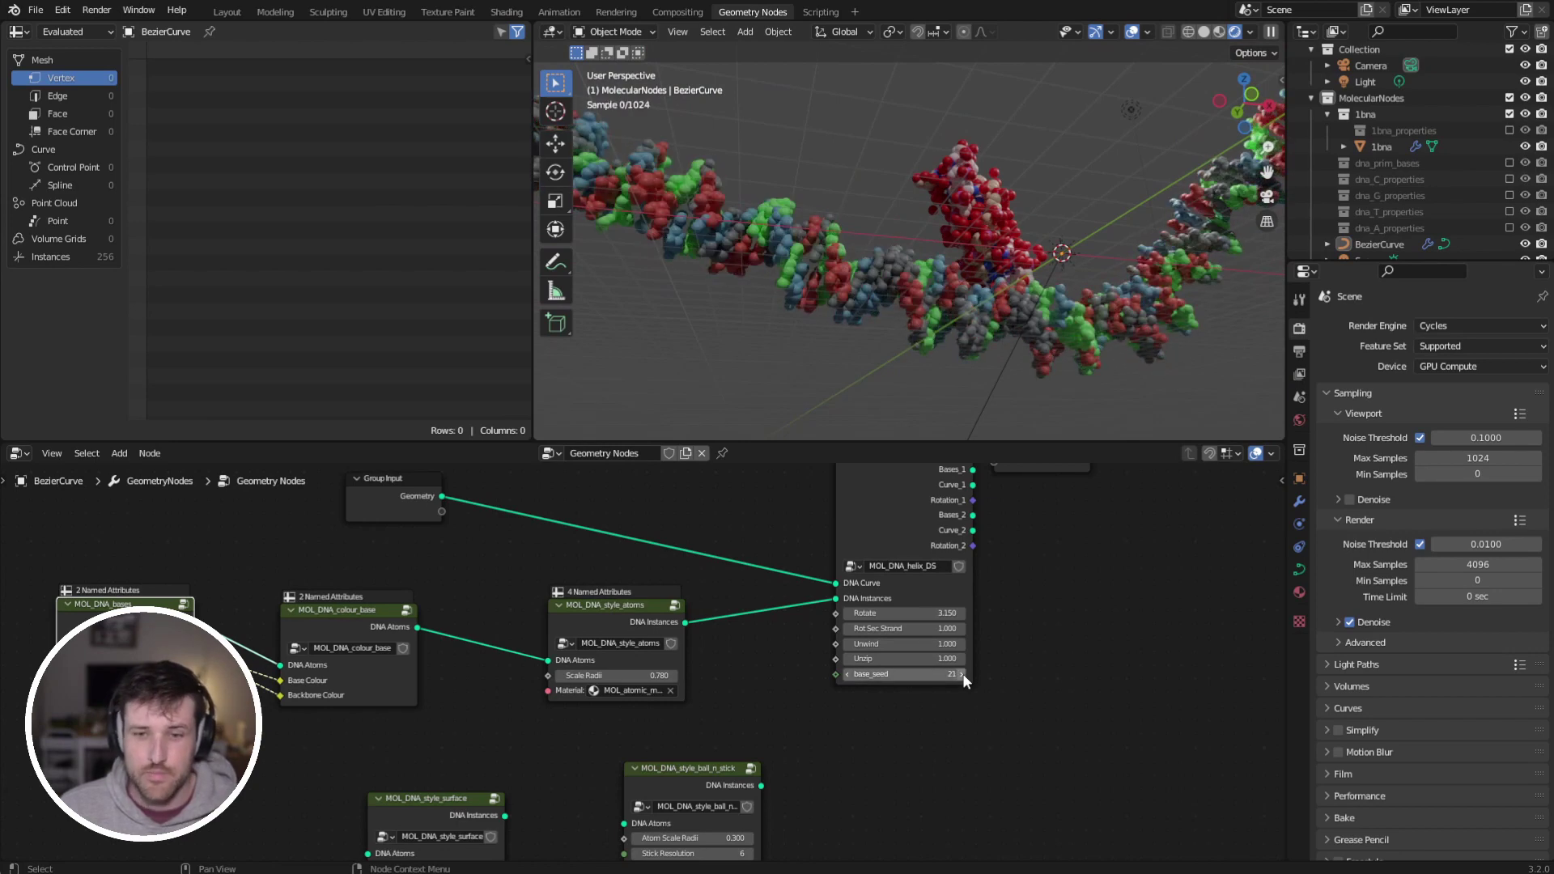
click(962, 674)
click(962, 674)
click(961, 674)
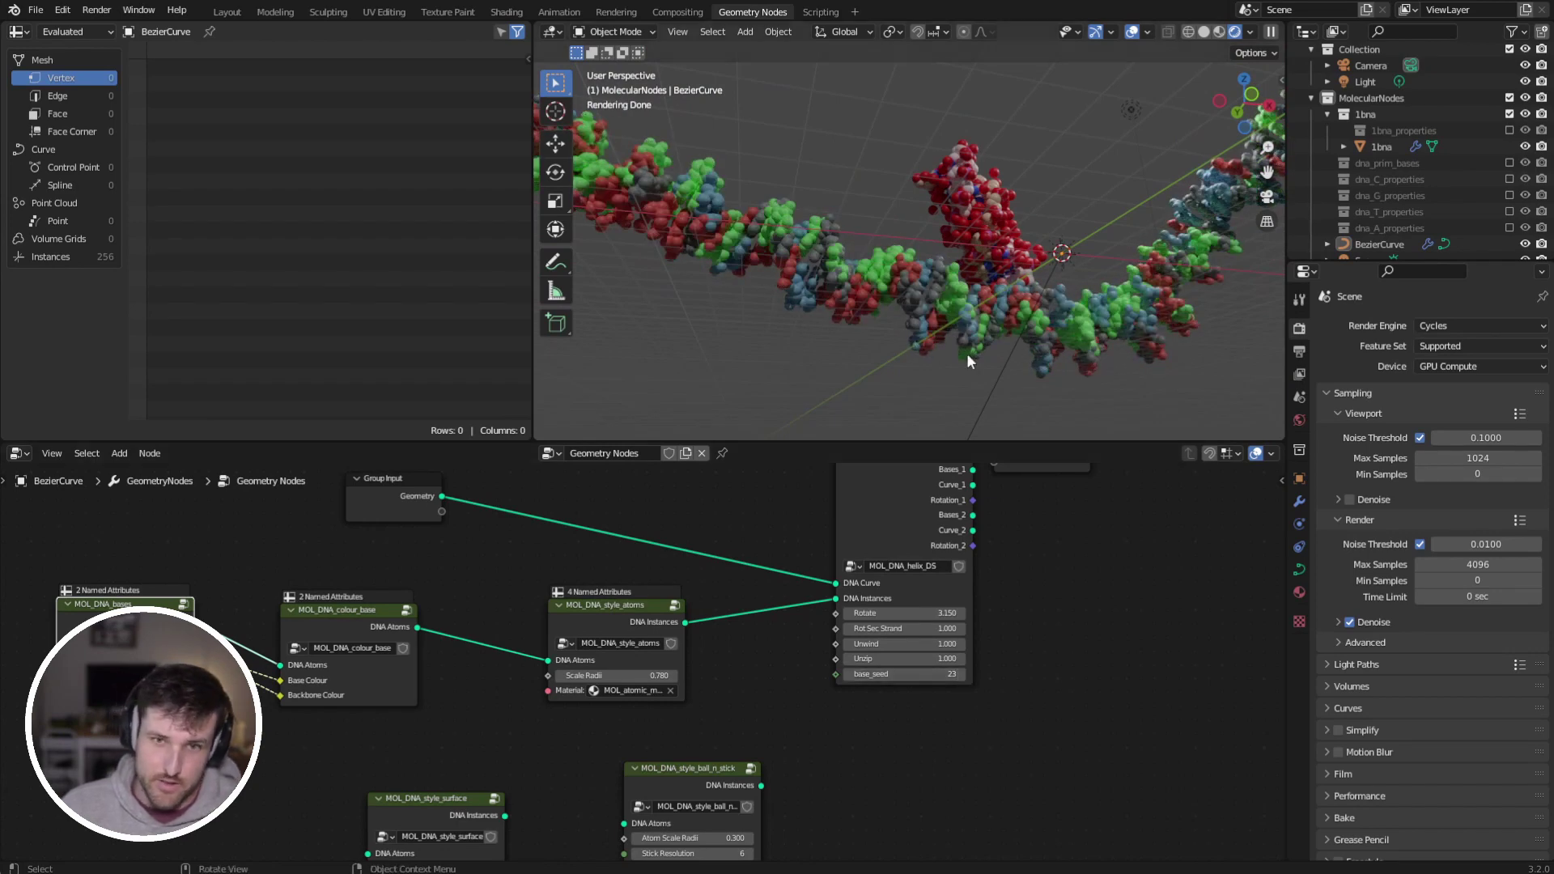
middle_drag(966, 353, 955, 343)
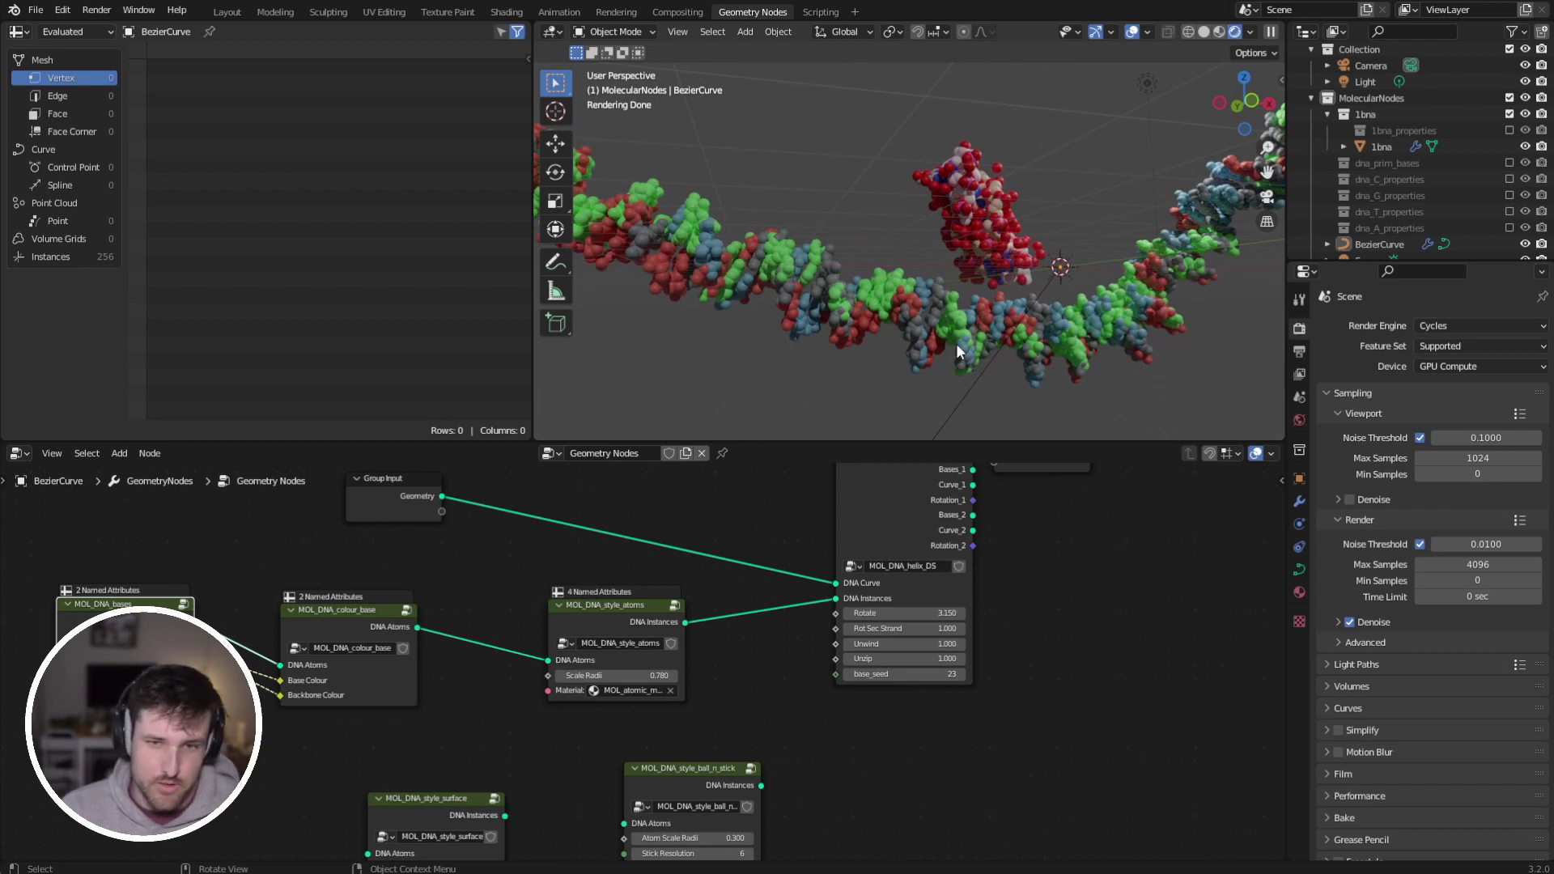
scroll(955, 343, down, 10)
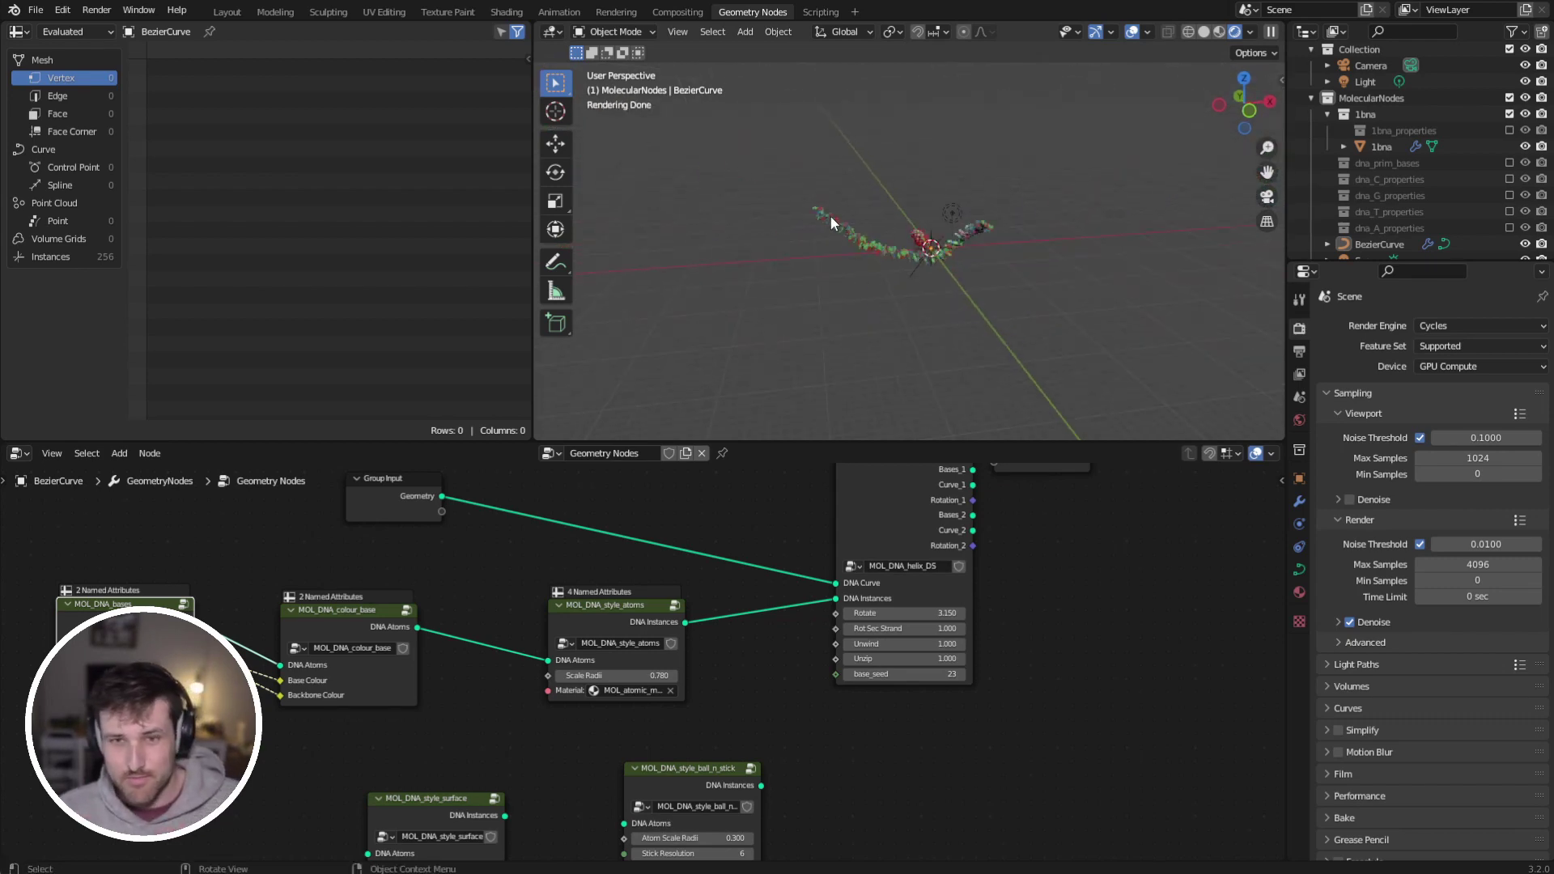
scroll(831, 216, up, 10)
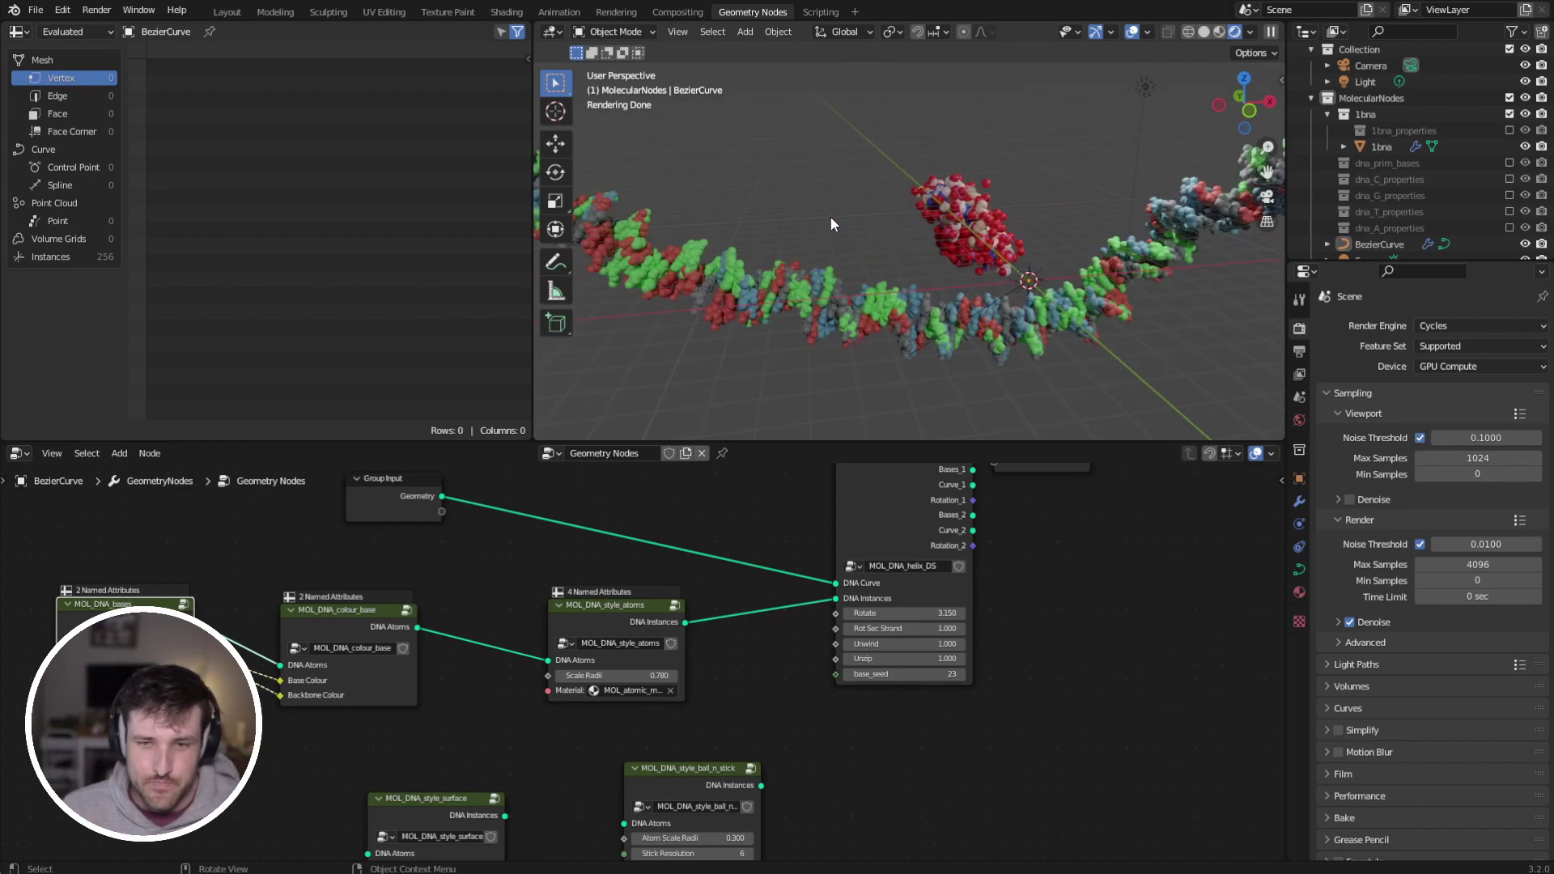
scroll(856, 314, up, 3)
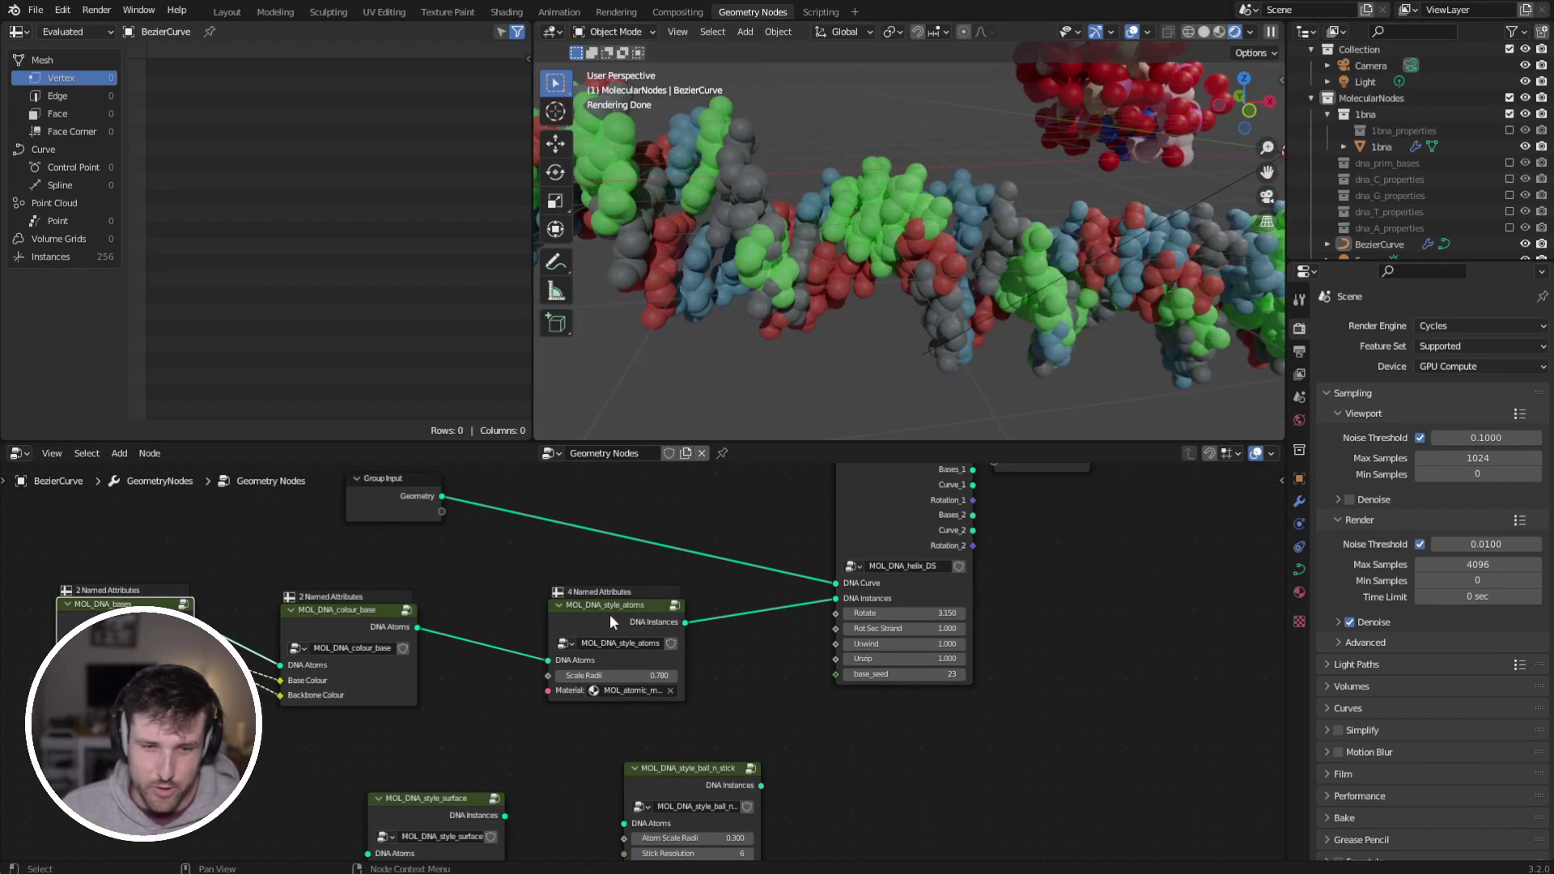
Step: Cut the Colour link to the Backbone Colour input of MOL_DNA_colour_base and inspect the backbone and coloured bases
ctrl+right_drag(274, 712, 275, 713)
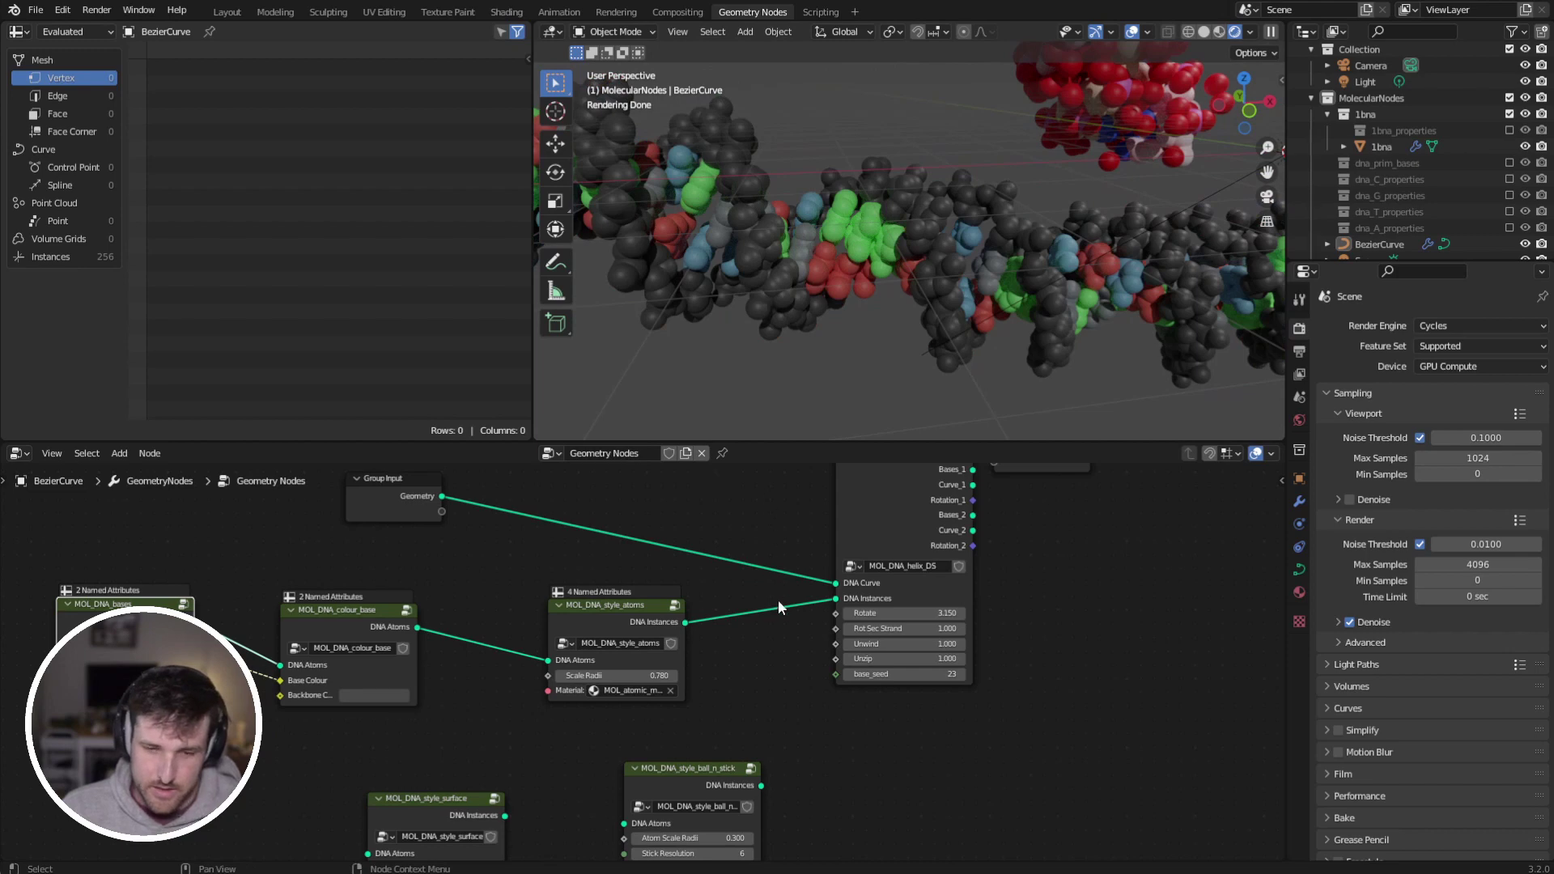
scroll(778, 600, up, 2)
scroll(742, 651, up, 2)
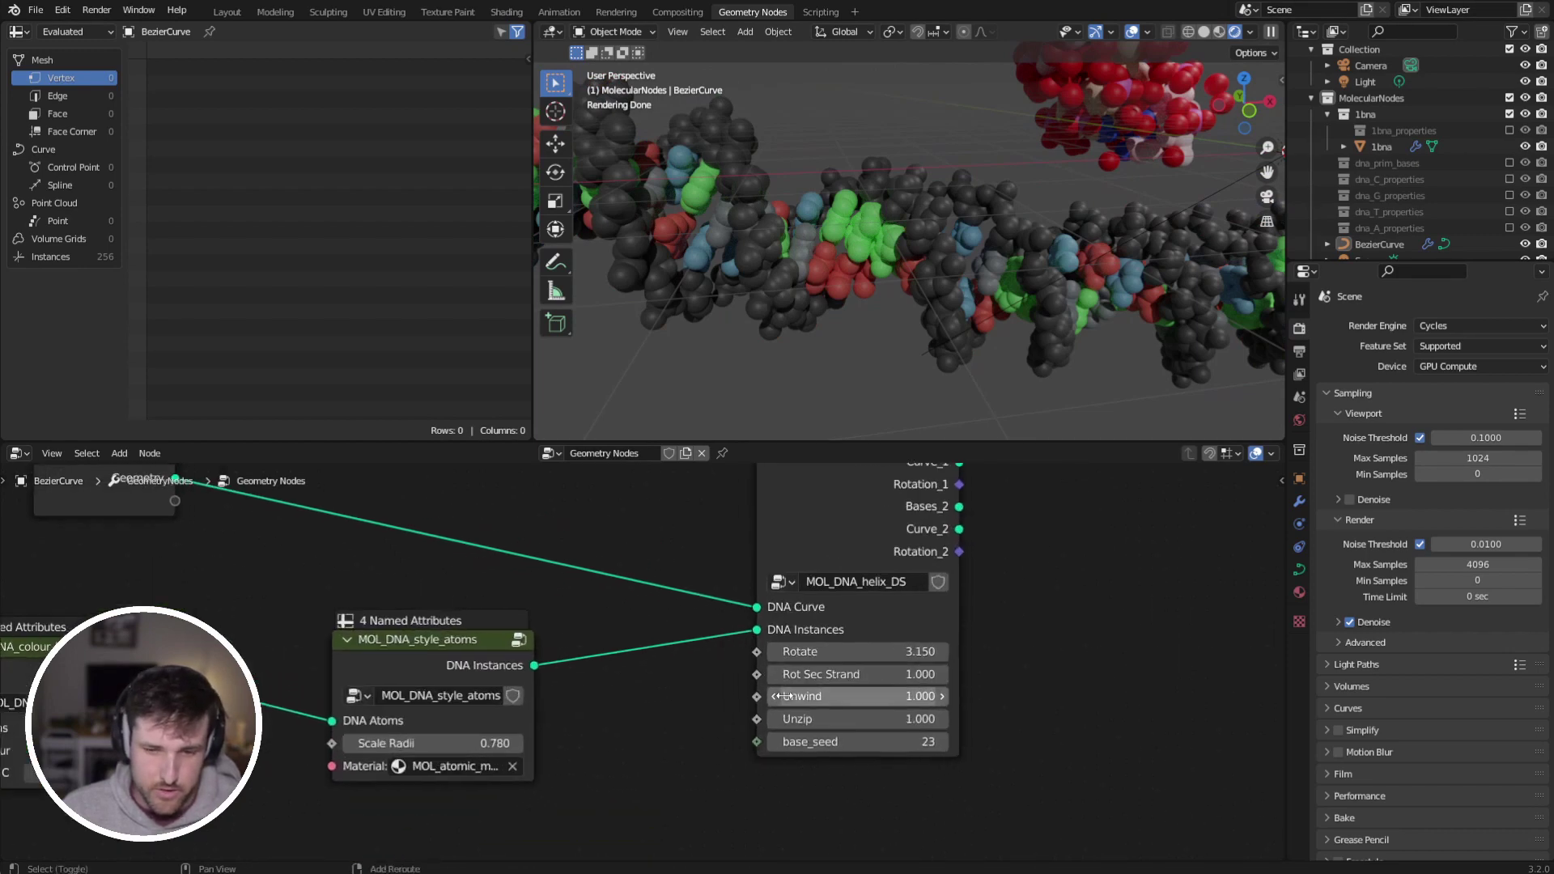
ctrl+scroll(782, 695, right, 1)
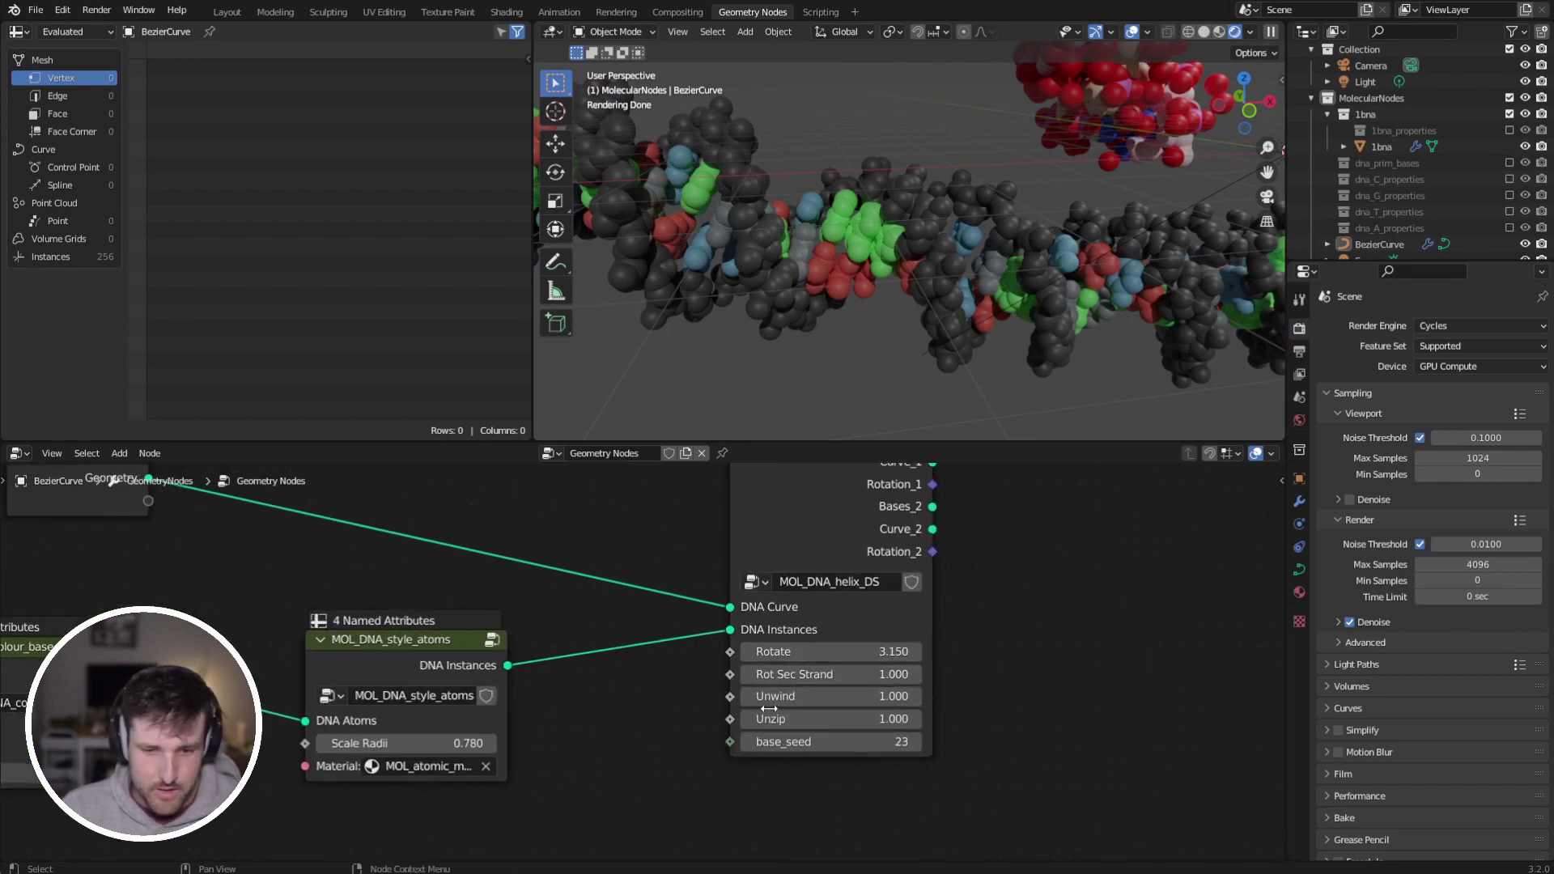
scroll(908, 278, down, 6)
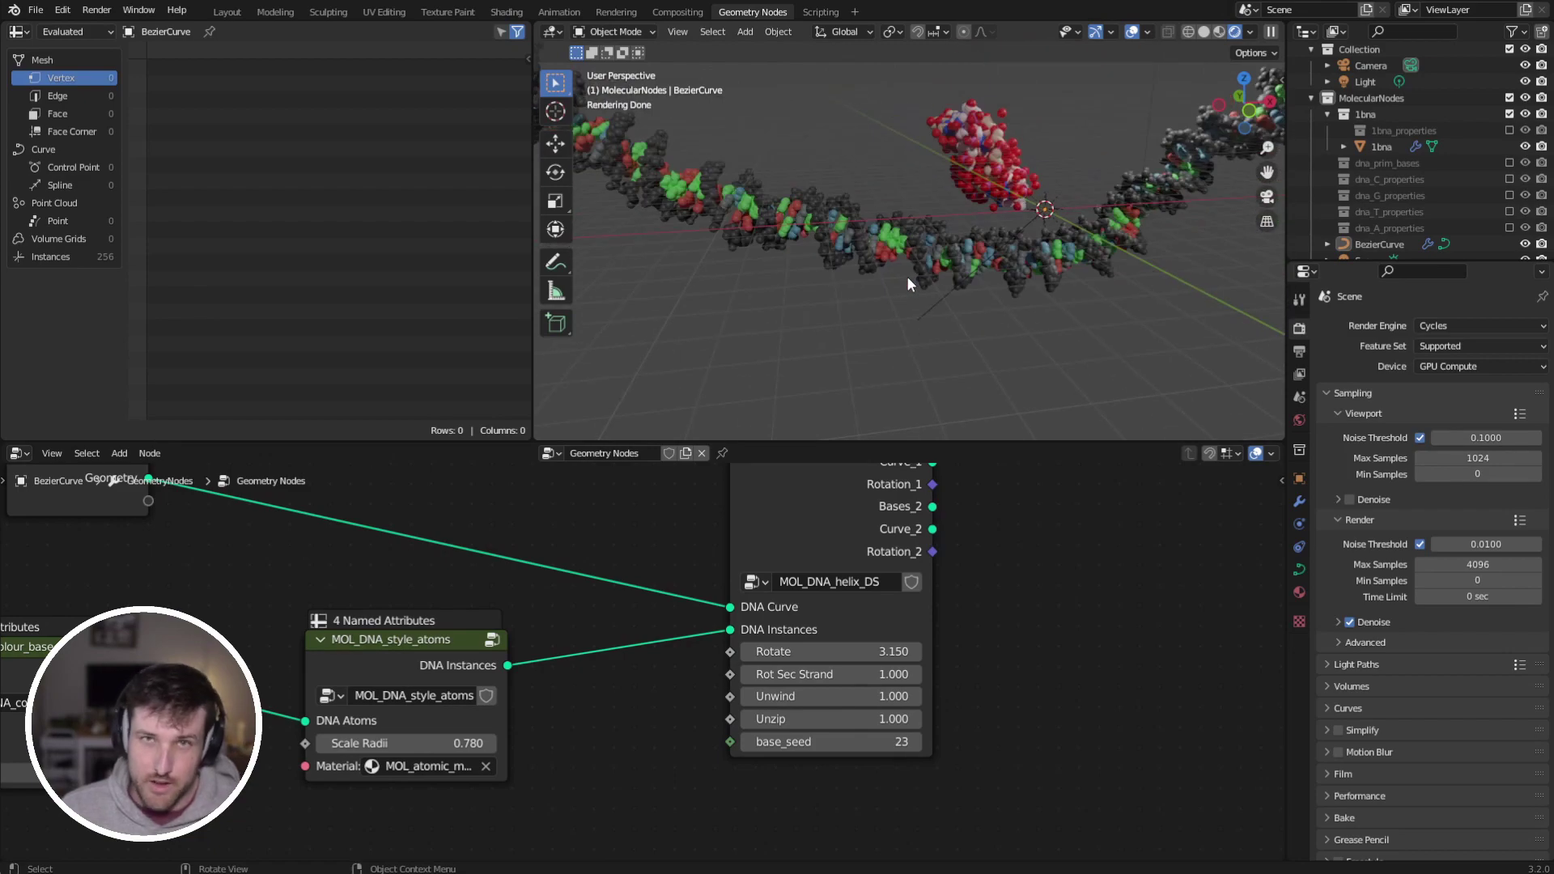
scroll(907, 275, up, 5)
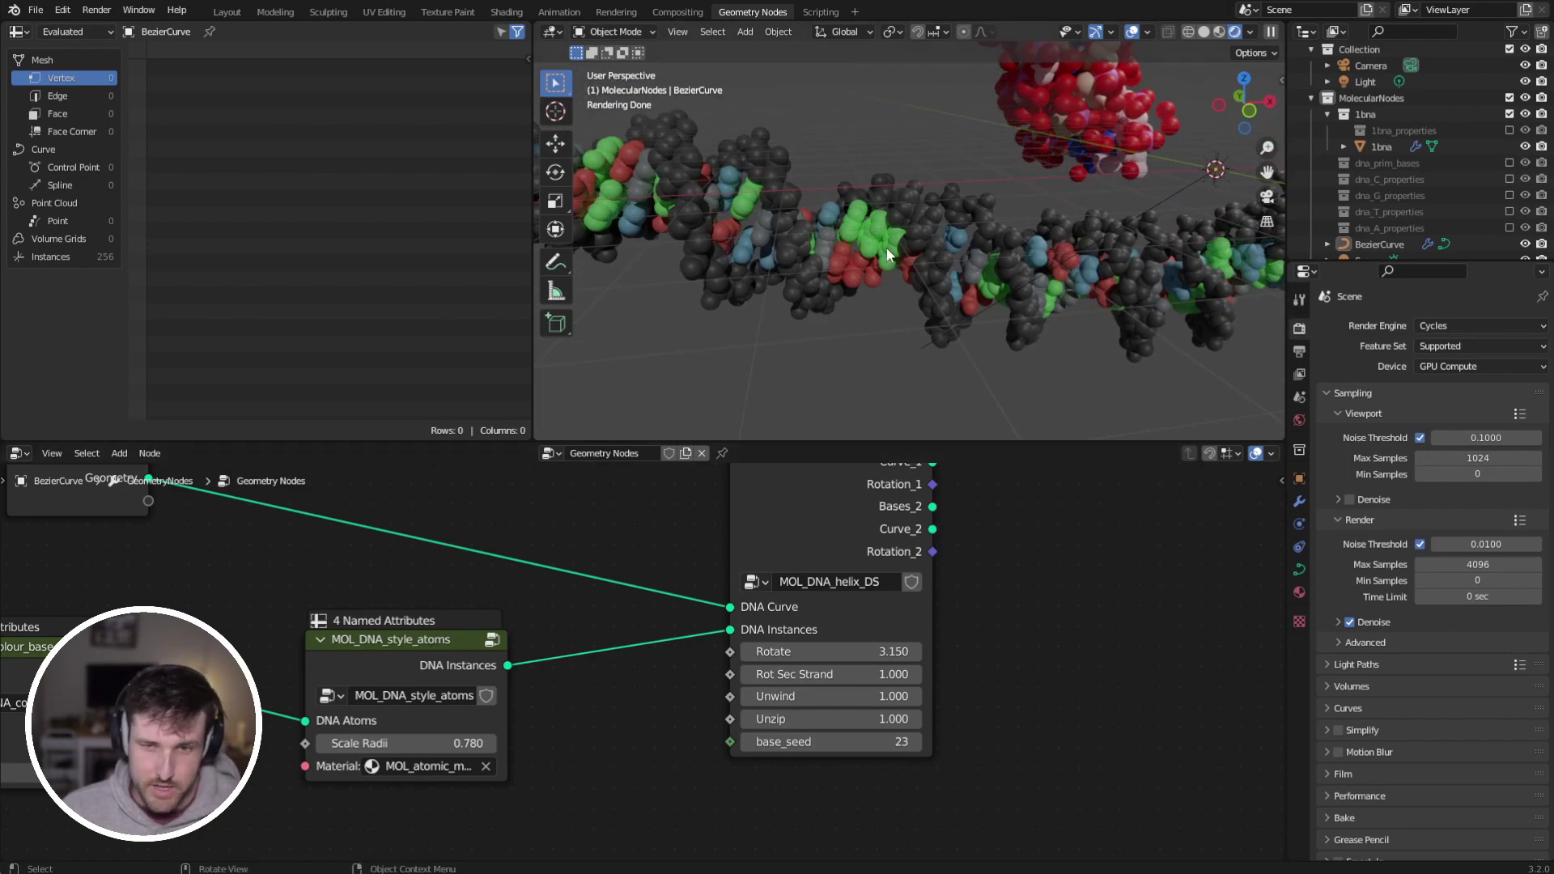
scroll(886, 248, down, 5)
middle_drag(889, 242, 929, 263)
Step: Add the Molecular Nodes animation node MOL_object_effect beside the MOL_DNA_helix_DS node
middle_drag(695, 581, 800, 800)
key(shift+a)
mouse_move(573, 567)
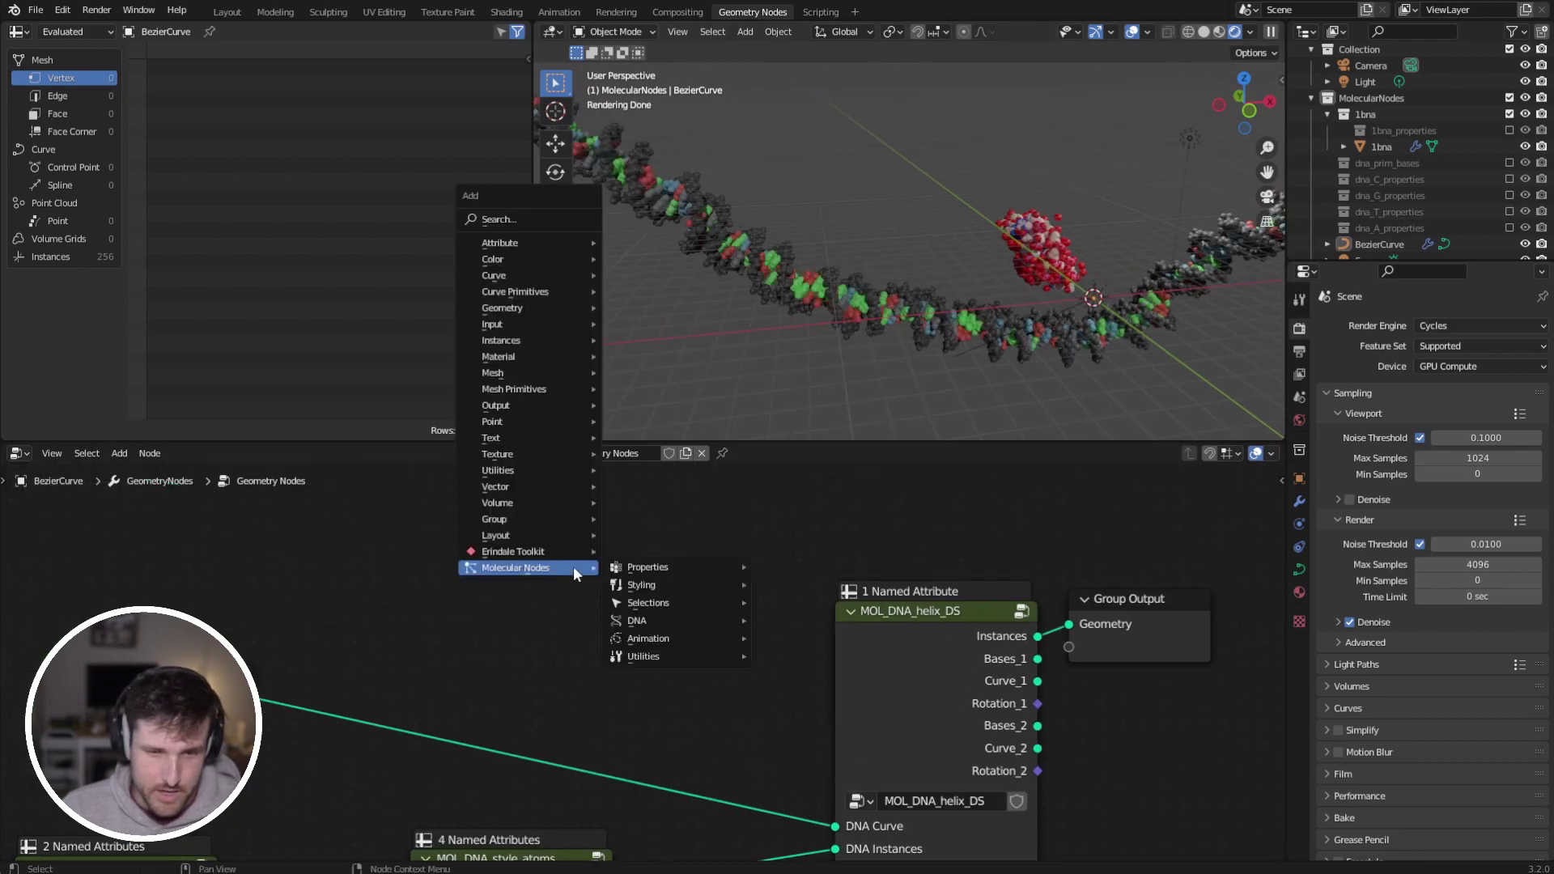
mouse_move(648, 639)
click(797, 727)
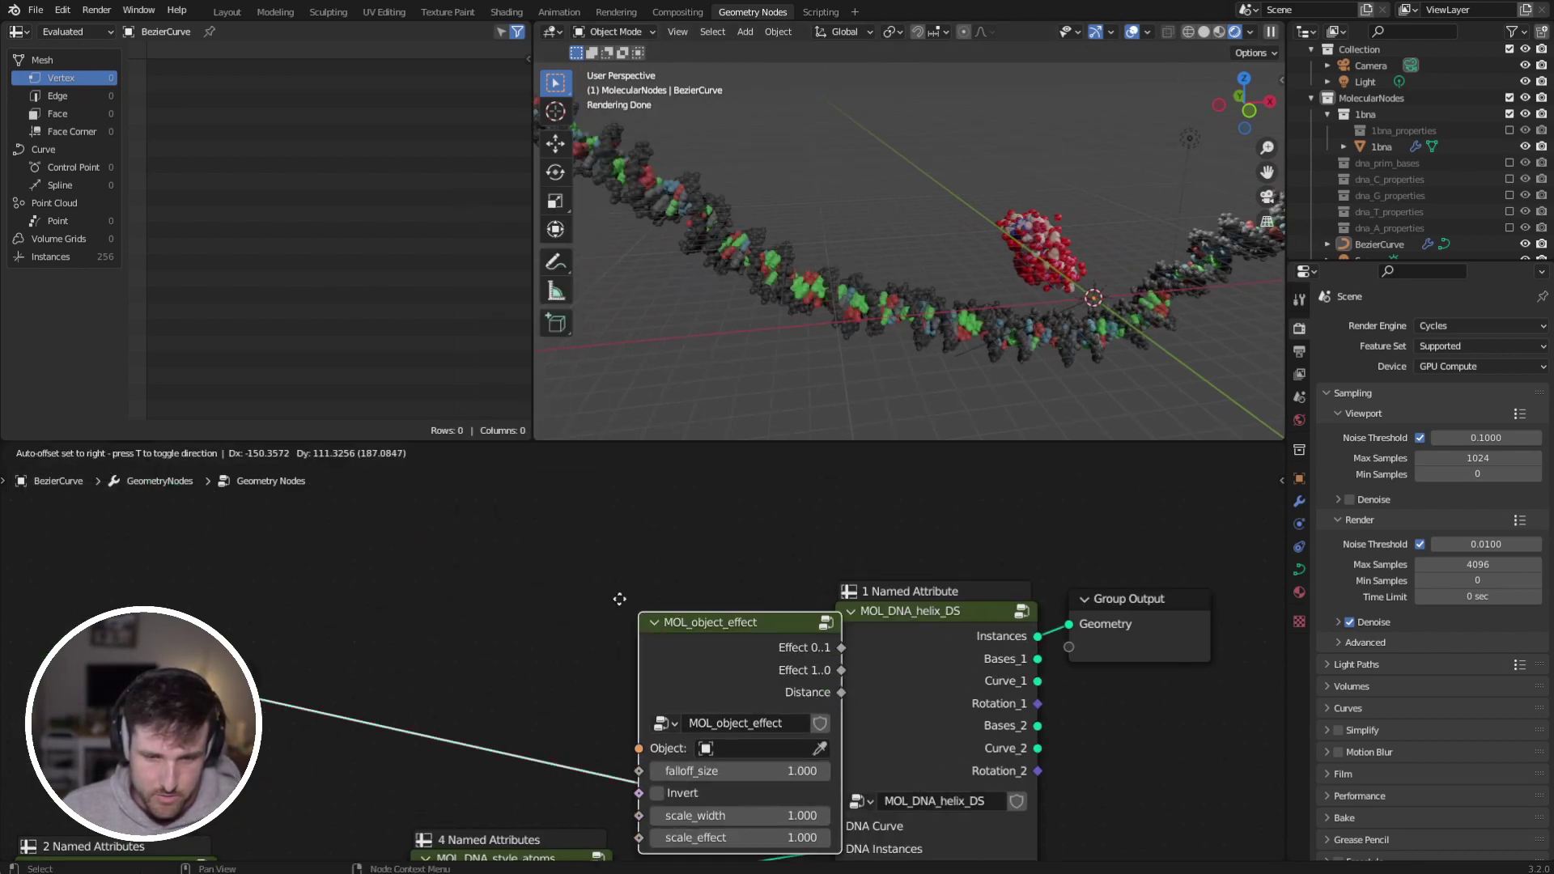
Step: Add a sphere empty to the scene and assign it as the Object of the curve's MOL_object_effect node
key(shift+a)
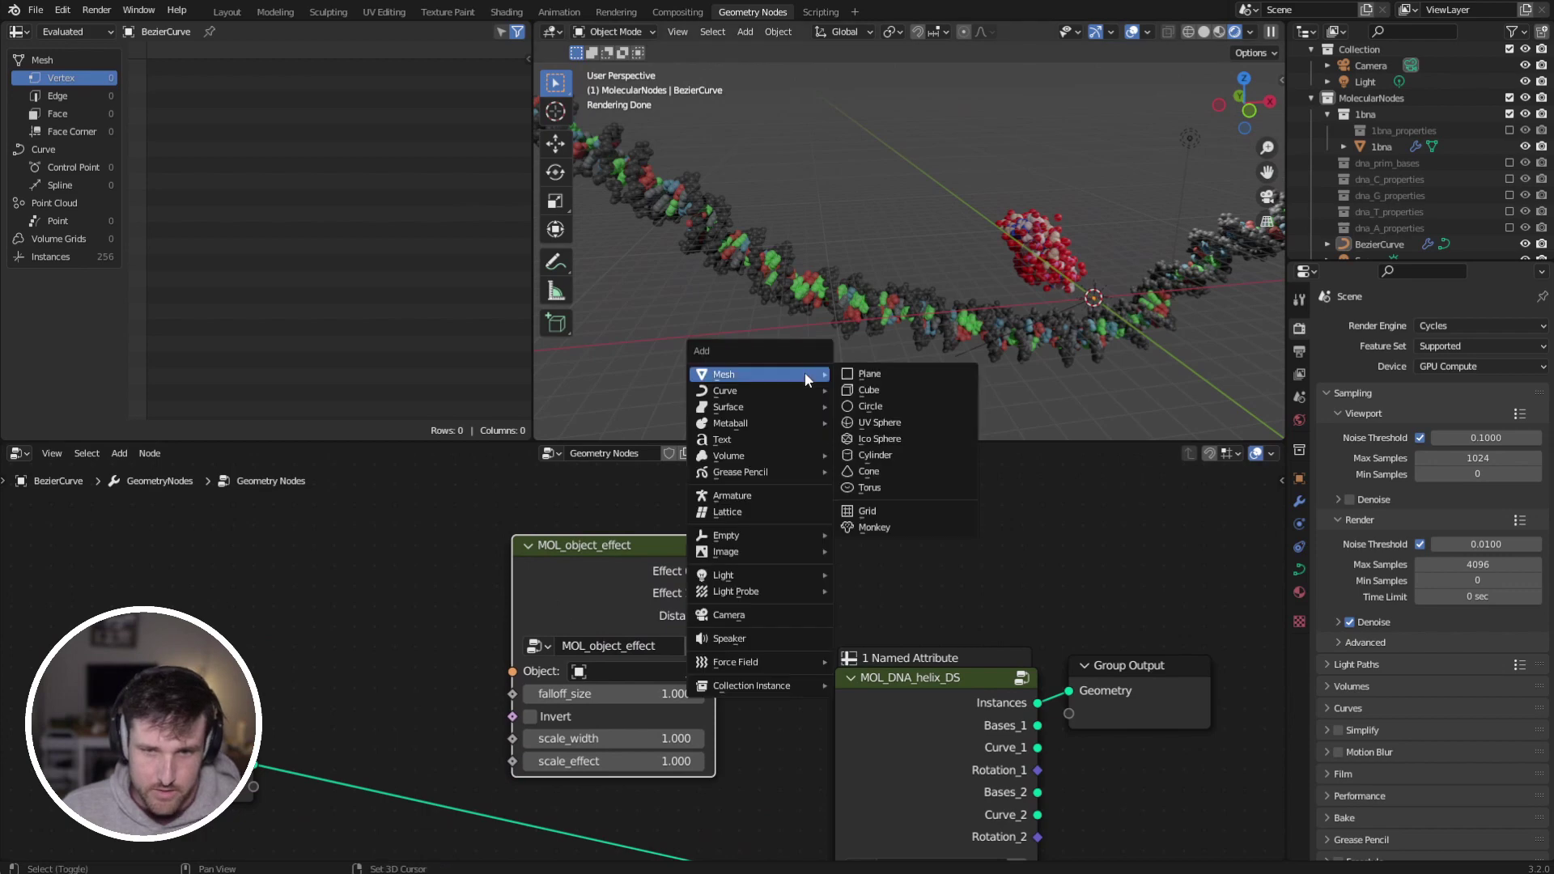
mouse_move(775, 541)
click(886, 622)
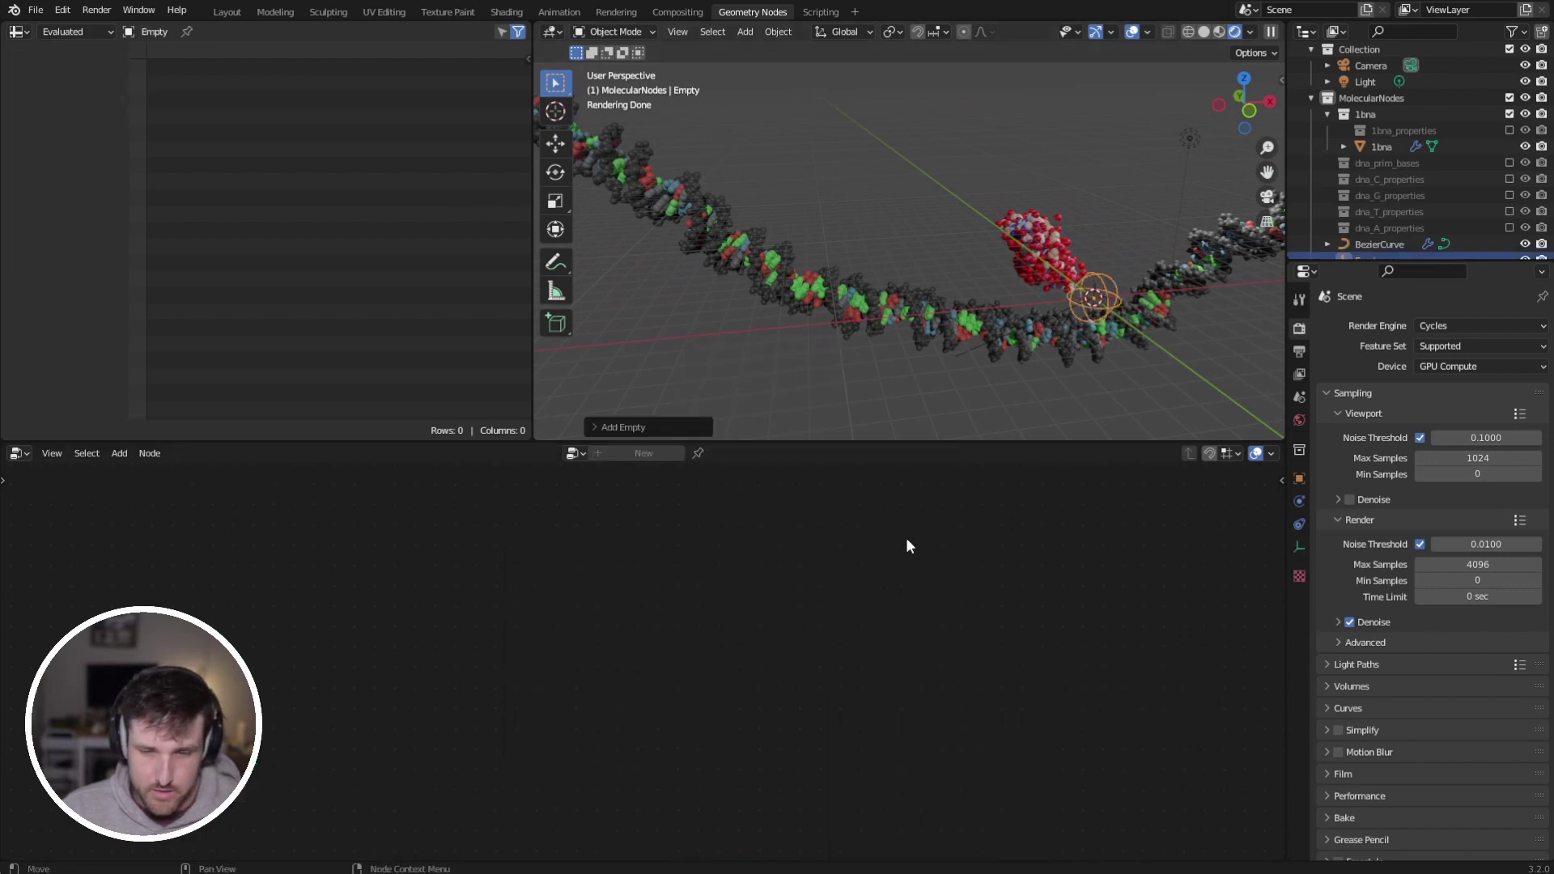
click(897, 304)
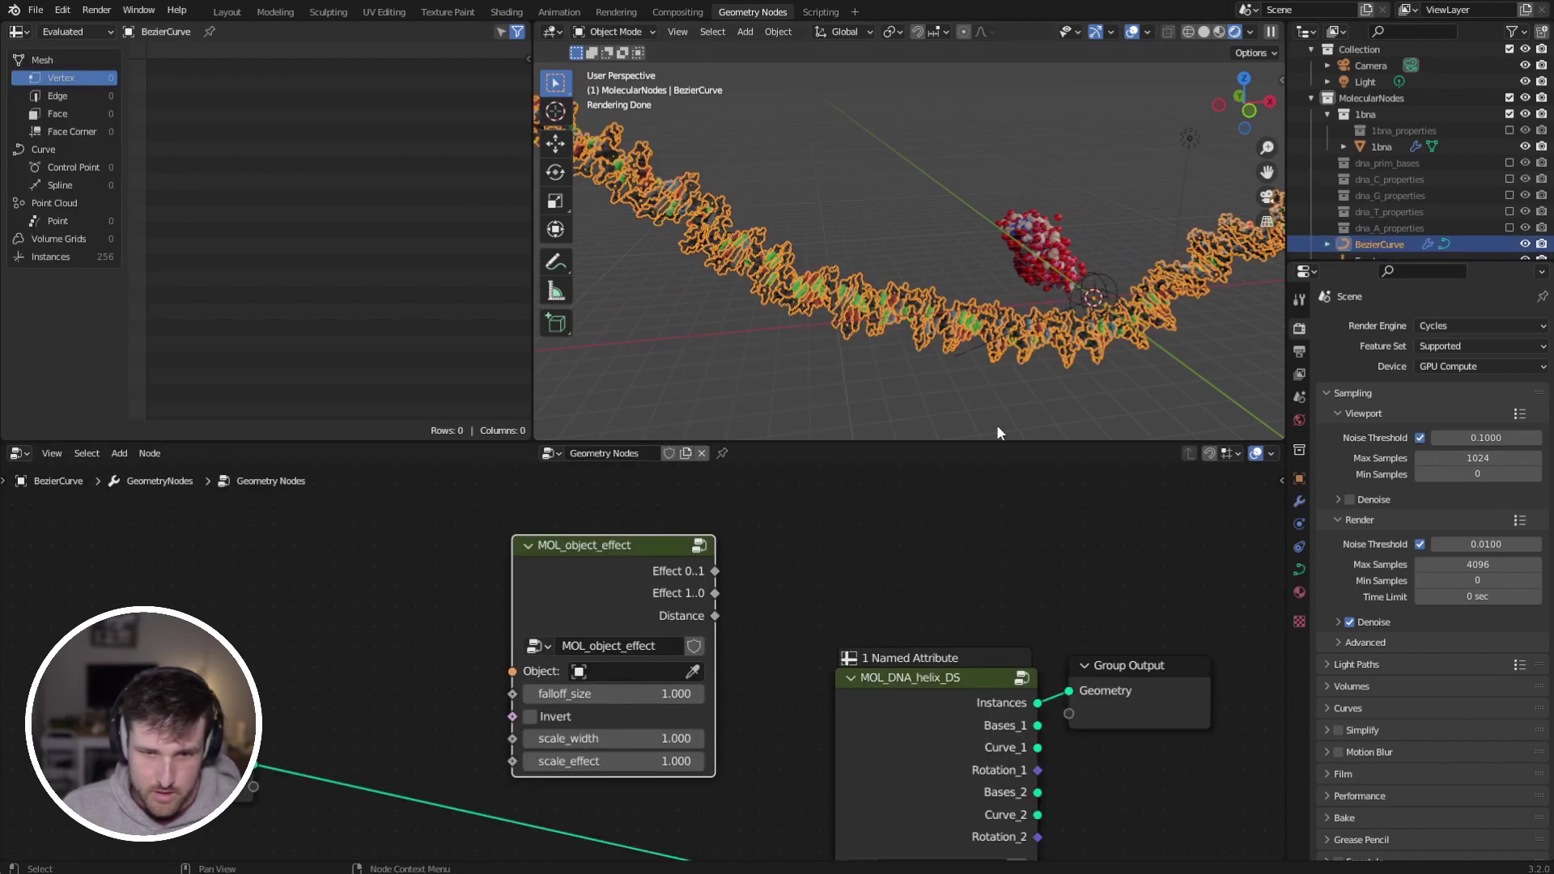
click(635, 671)
click(694, 673)
click(694, 673)
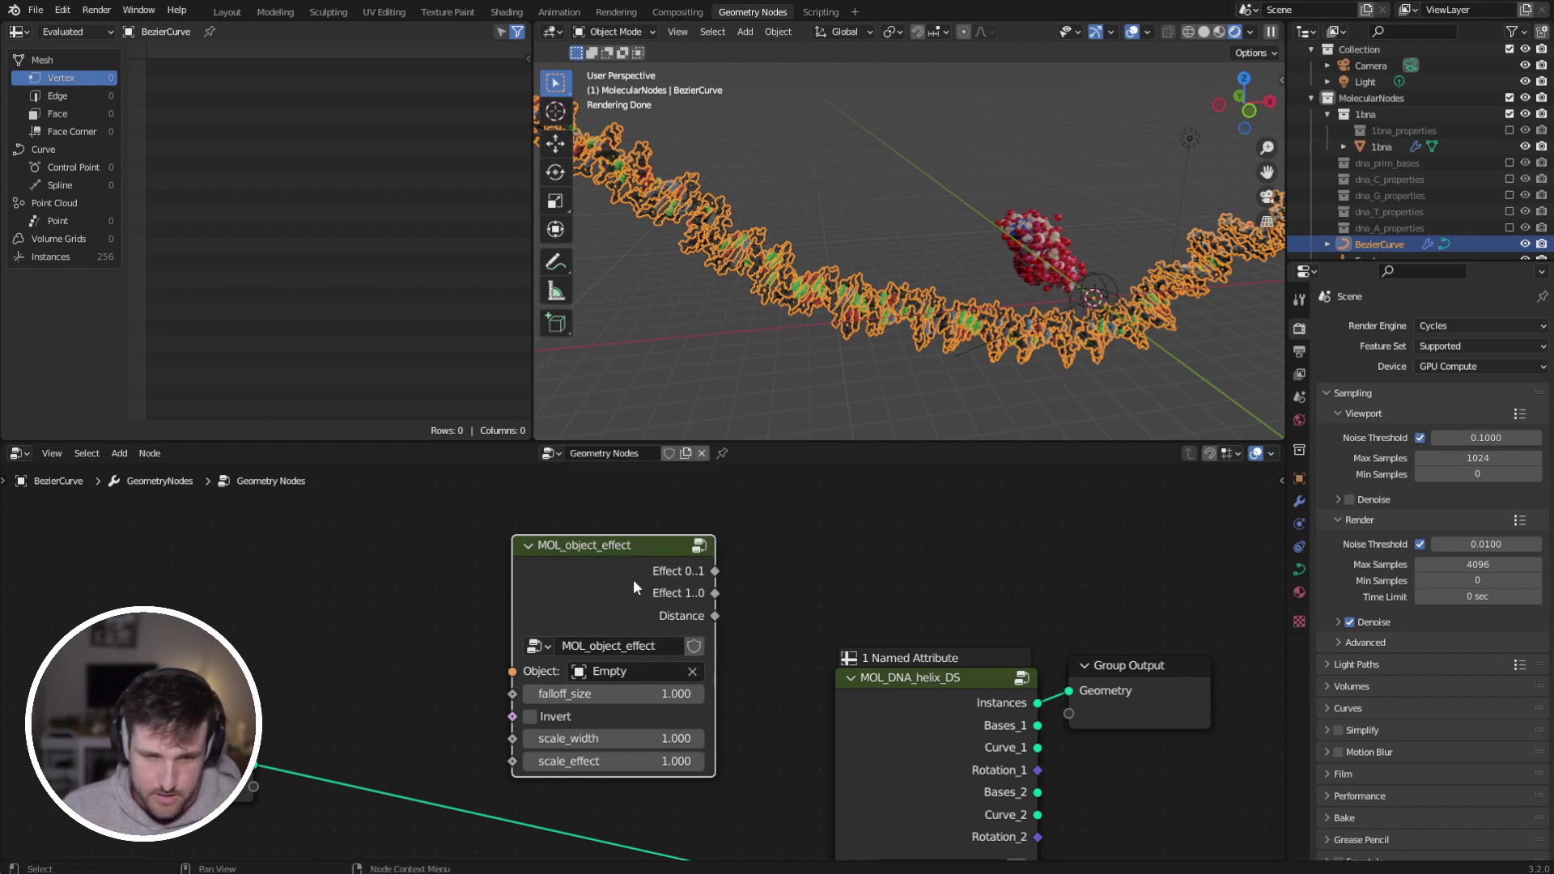
Step: Link the Effect 1..0 output of MOL_object_effect to the Unwind input of MOL_DNA_helix_DS
drag(923, 763, 879, 459)
scroll(855, 489, down, 1)
middle_drag(854, 489, 869, 623)
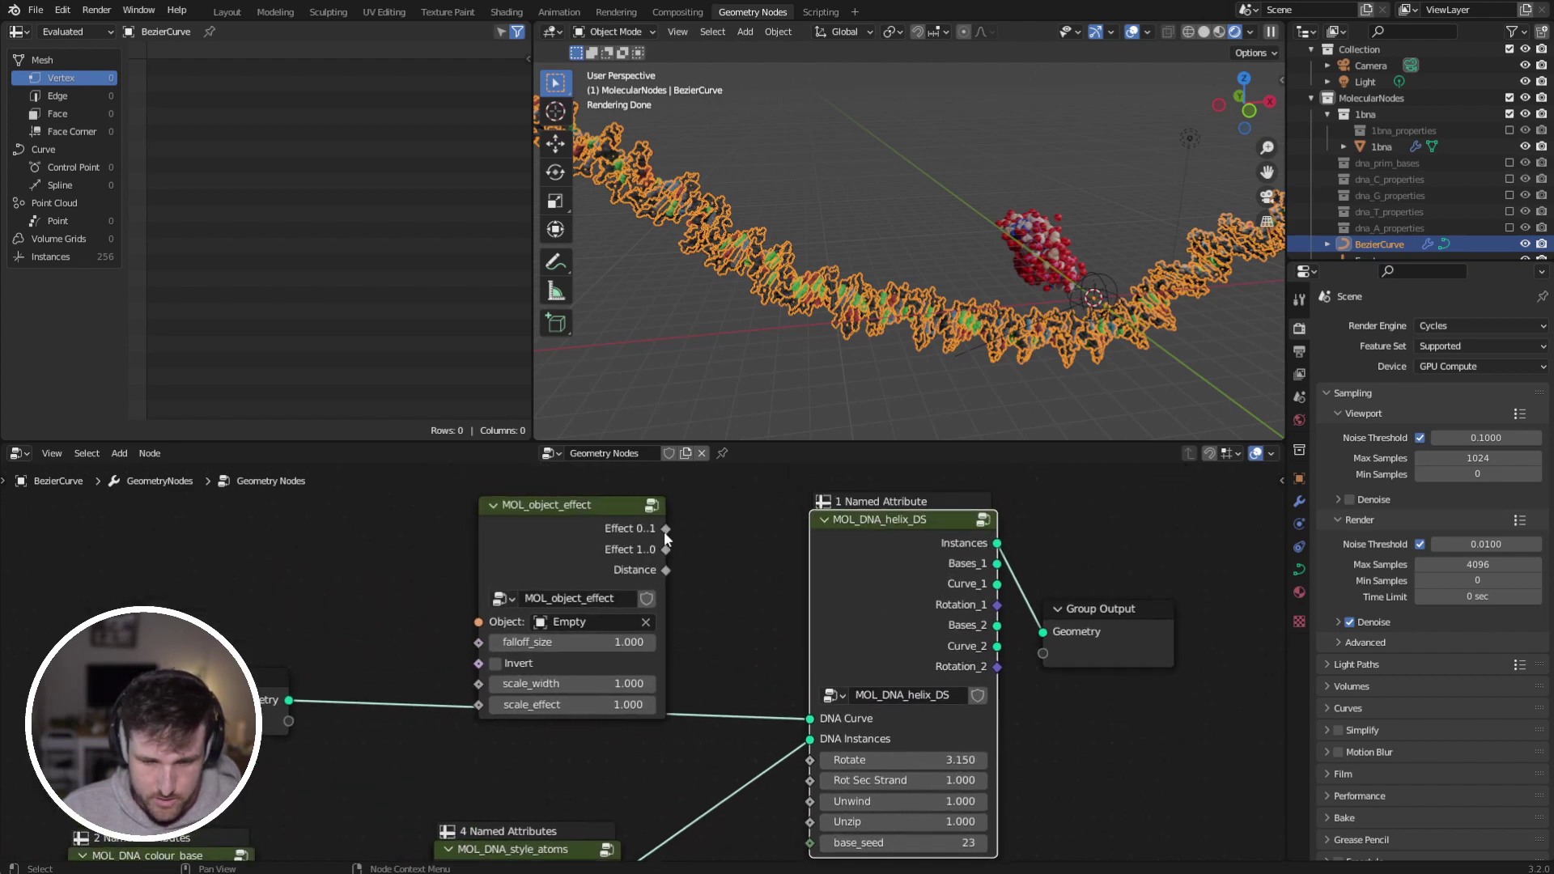
drag(665, 549, 817, 801)
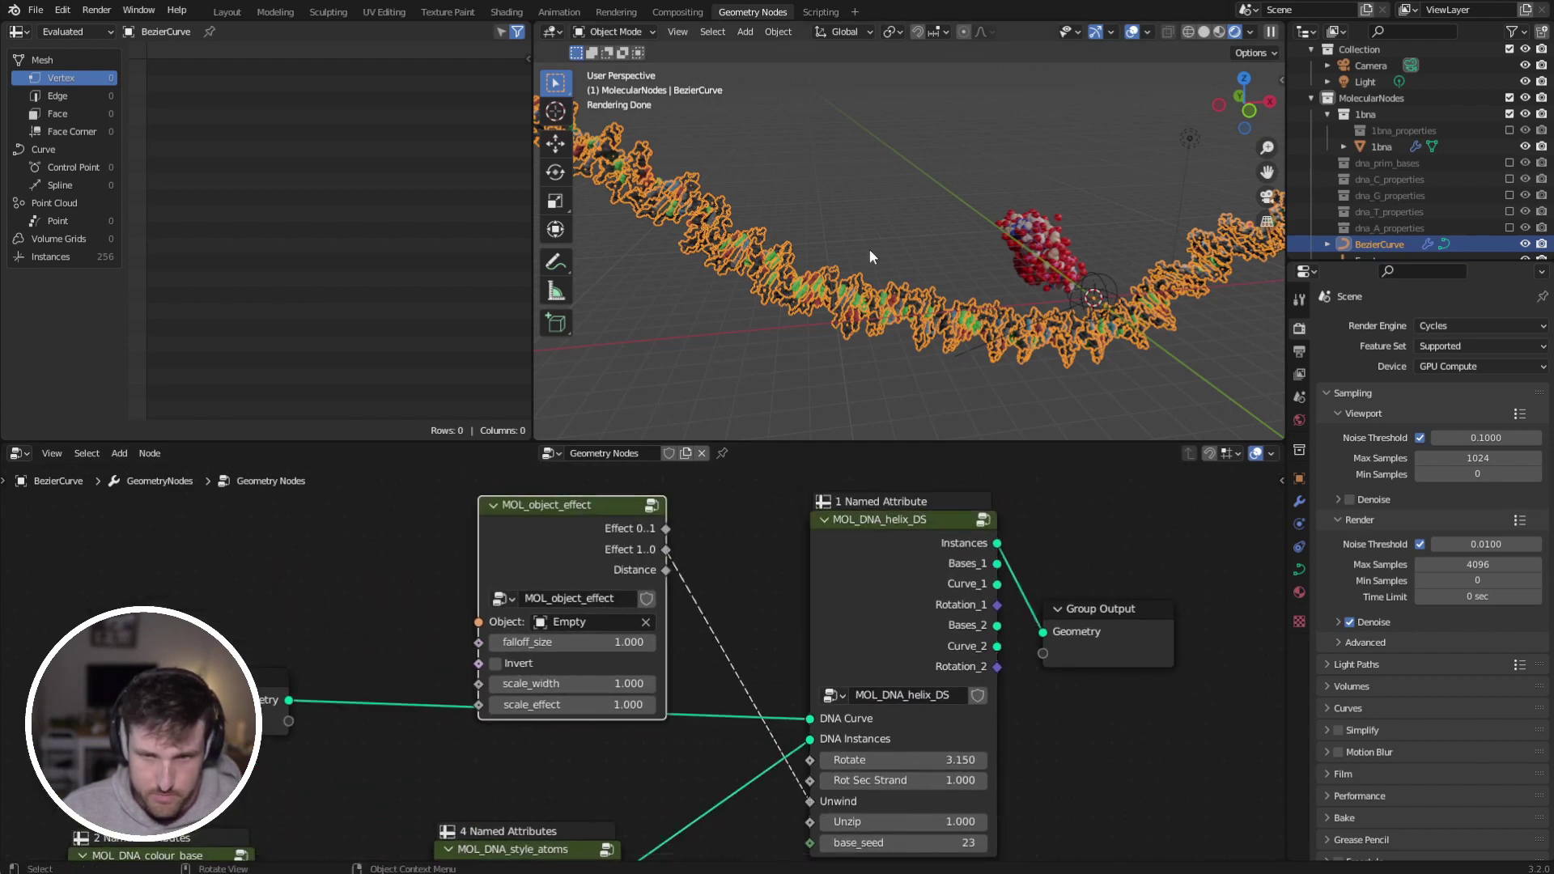
Step: Scale up the sphere empty and move it over the DNA strand so it encloses part of the helix
click(1123, 267)
key(g)
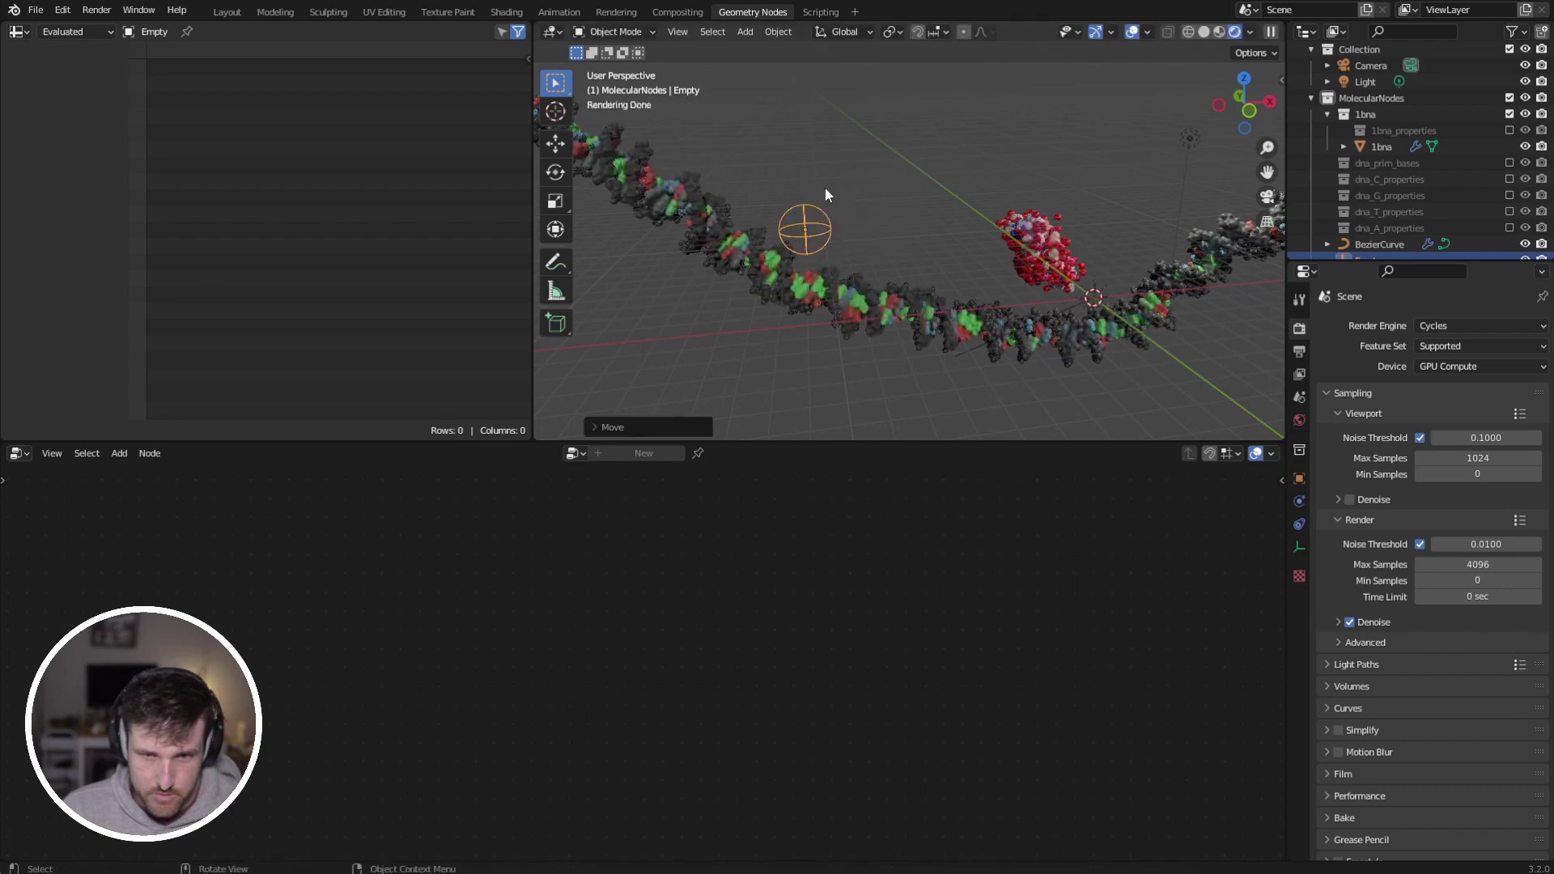
key(s)
click(982, 202)
middle_drag(983, 202, 1019, 254)
key(g)
click(731, 268)
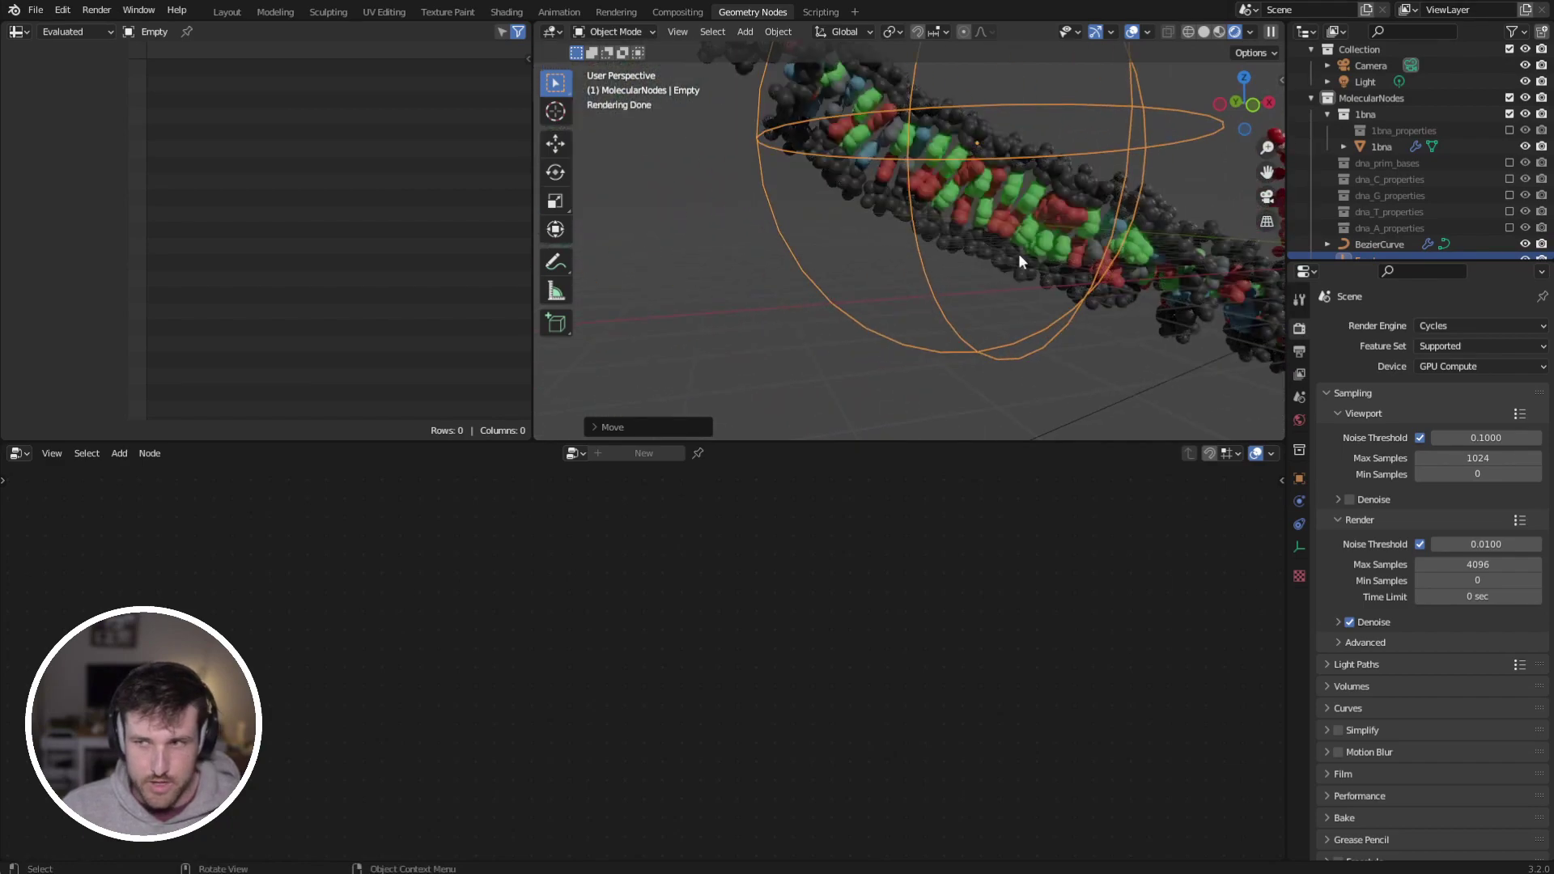
Step: Enlarge the 3D viewport and shift the empty along the strand to inspect the unwinding effect
drag(981, 442, 982, 578)
middle_drag(971, 421, 777, 380)
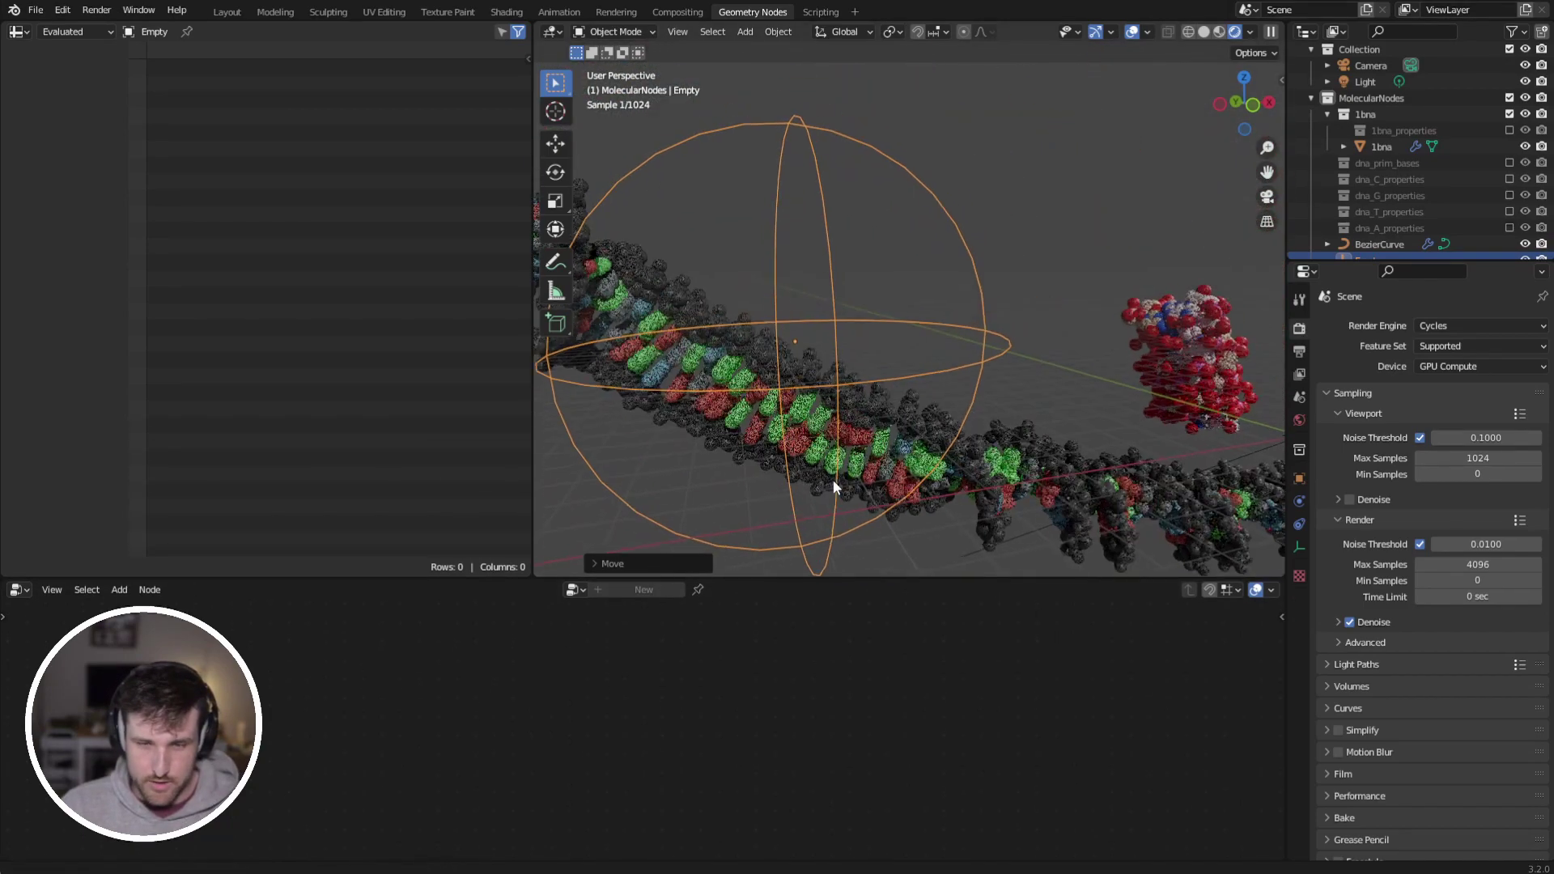
key(g)
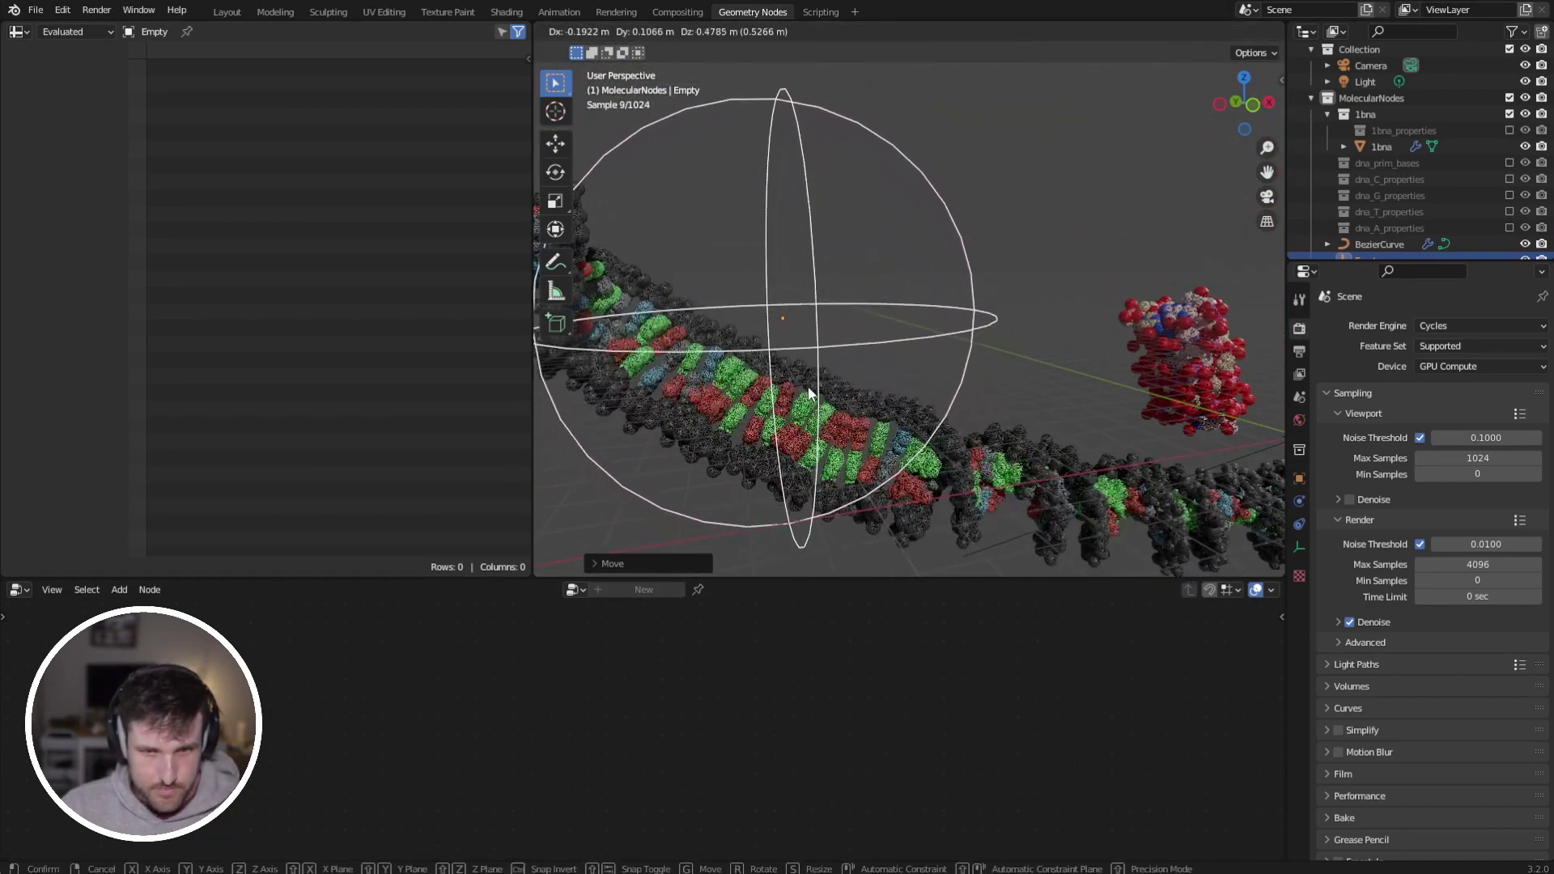
click(816, 392)
click(819, 541)
Step: Reselect the Bezier curve and link the Effect 0..1 output of MOL_object_effect to the helix node's Unzip input
click(996, 455)
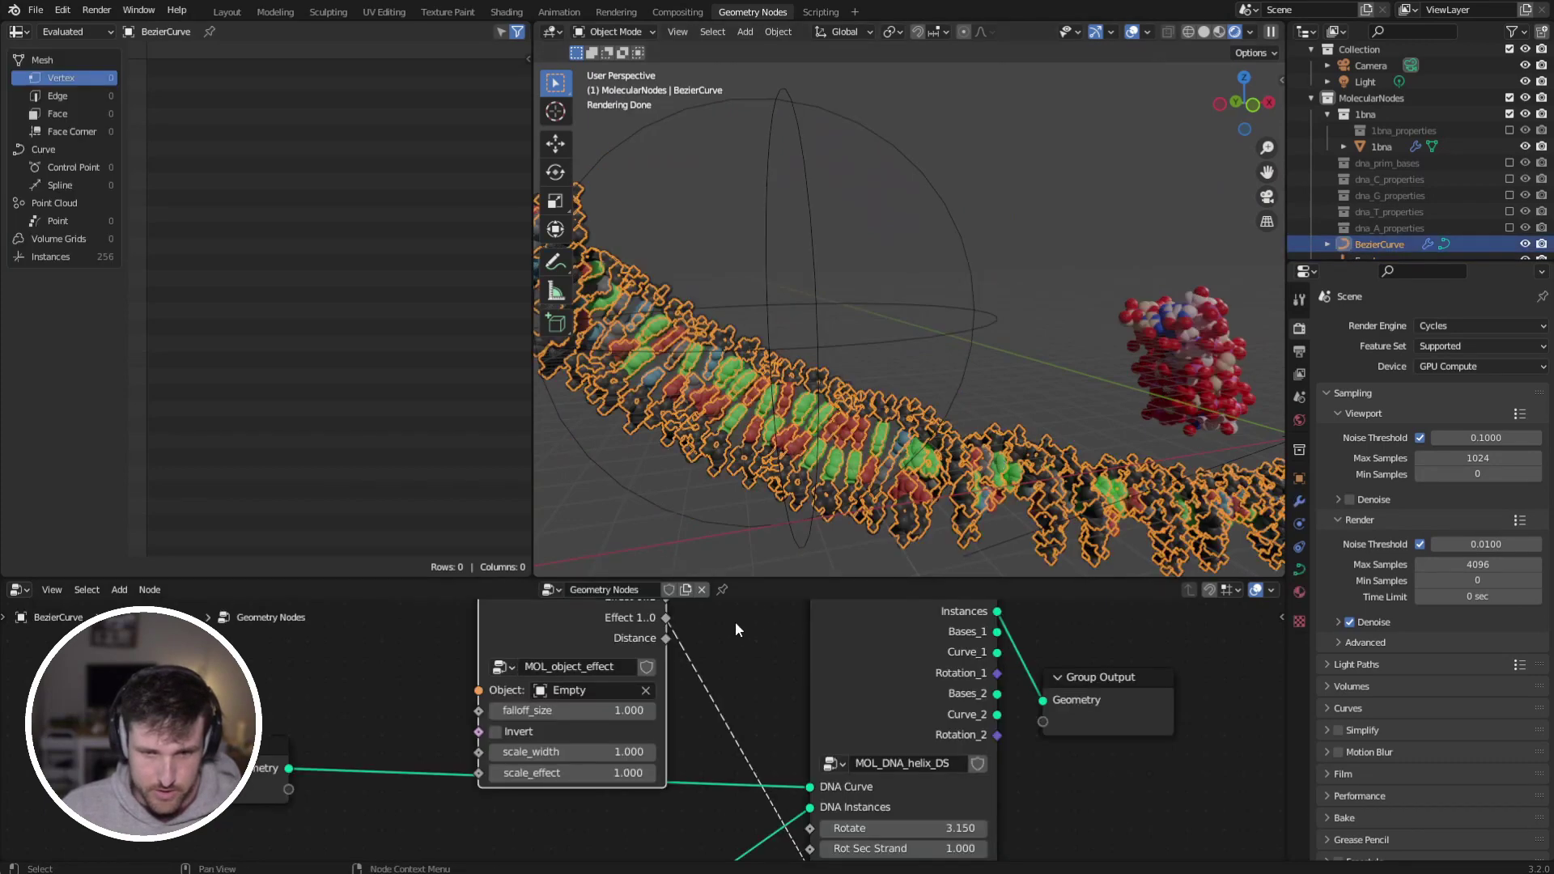
scroll(715, 673, down, 2)
drag(687, 670, 591, 676)
scroll(691, 670, up, 2)
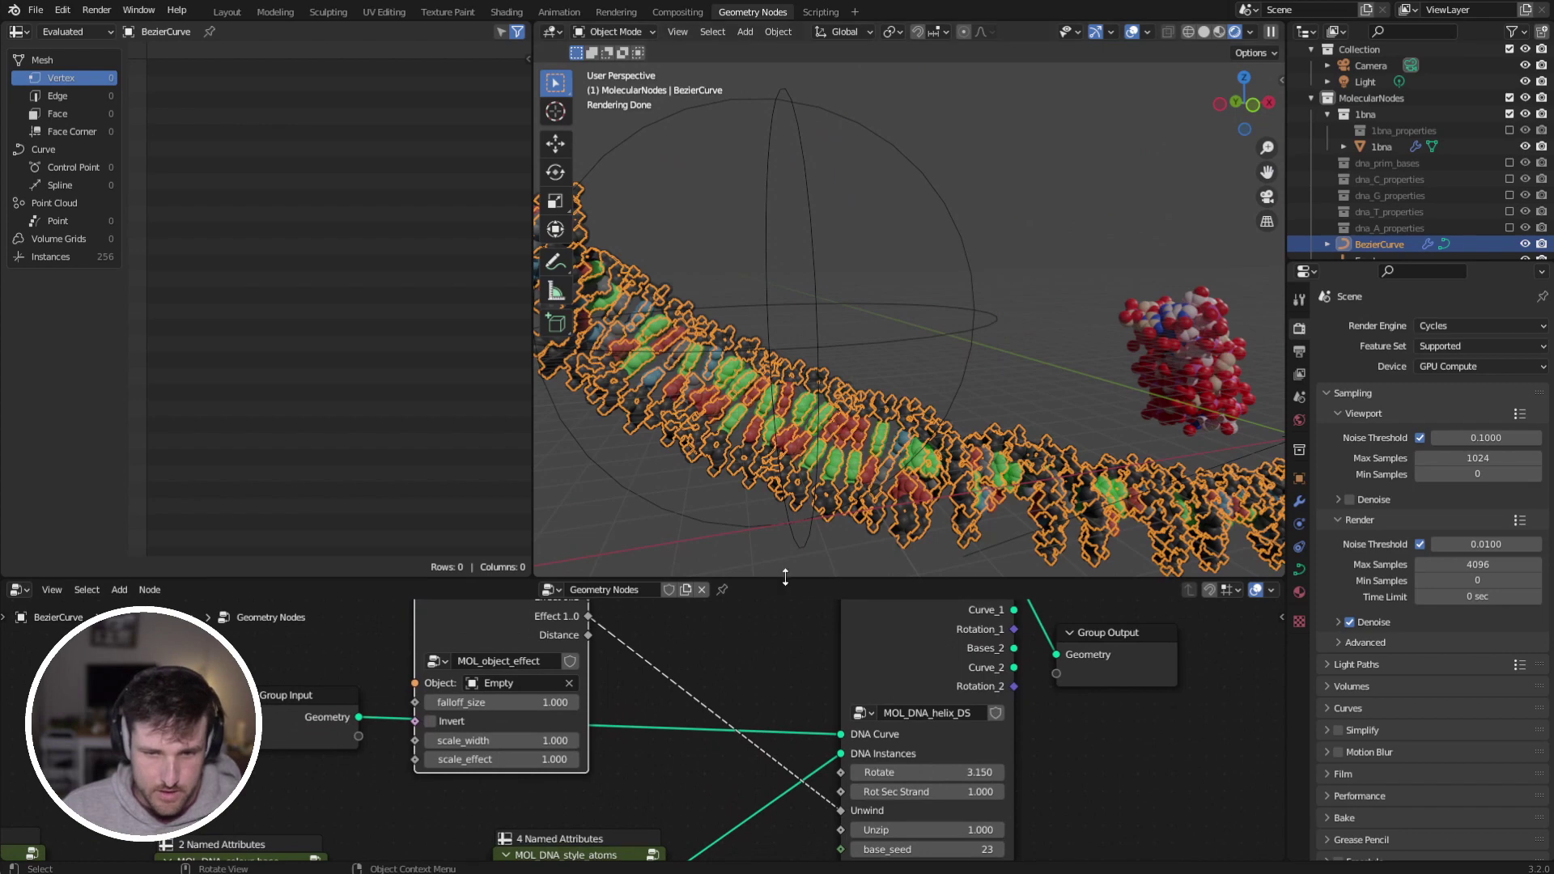
drag(787, 578, 819, 406)
drag(589, 515, 706, 584)
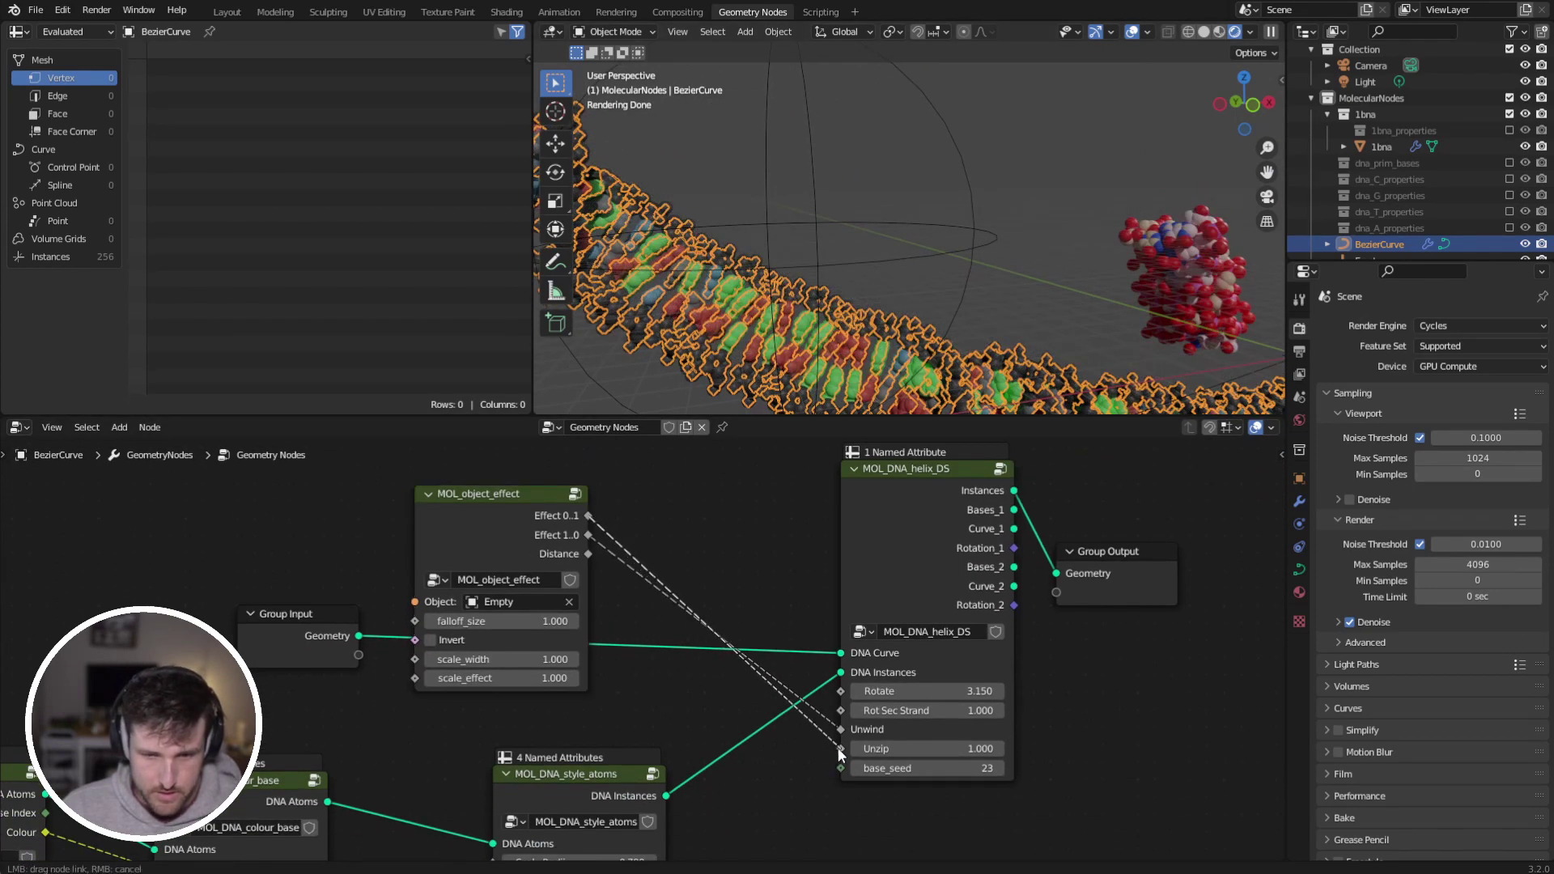
drag(839, 746, 840, 749)
Step: Cut the Effect 0..1 link to Unzip and add a Map Range node between MOL_object_effect and MOL_DNA_helix_DS
middle_drag(770, 612, 821, 614)
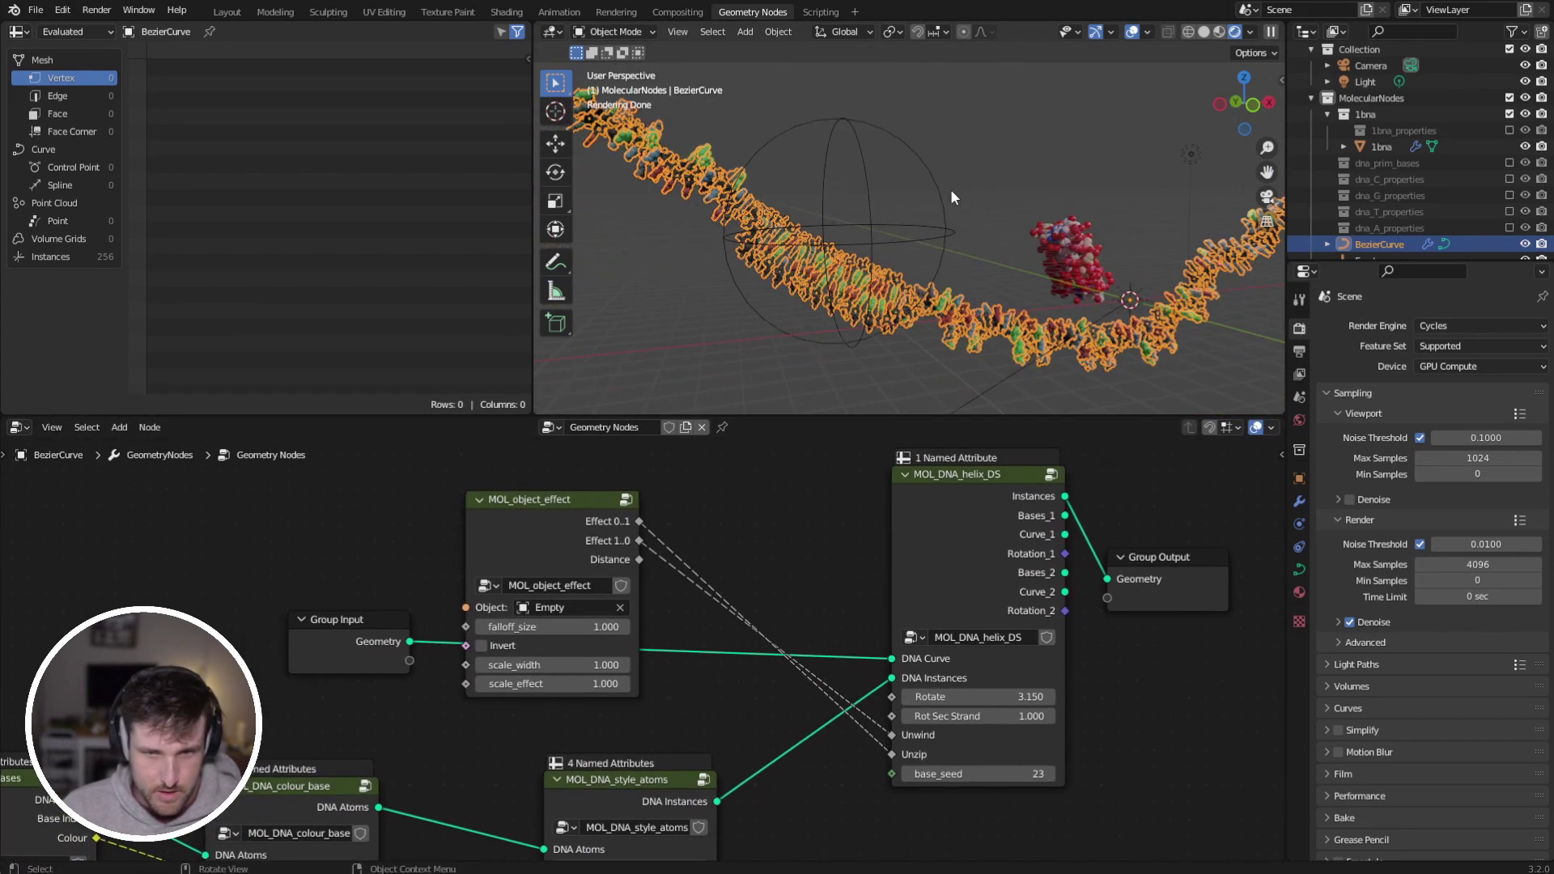
middle_drag(730, 554, 743, 576)
ctrl+right_drag(667, 563, 698, 523)
middle_drag(698, 523, 685, 592)
key(shift+a)
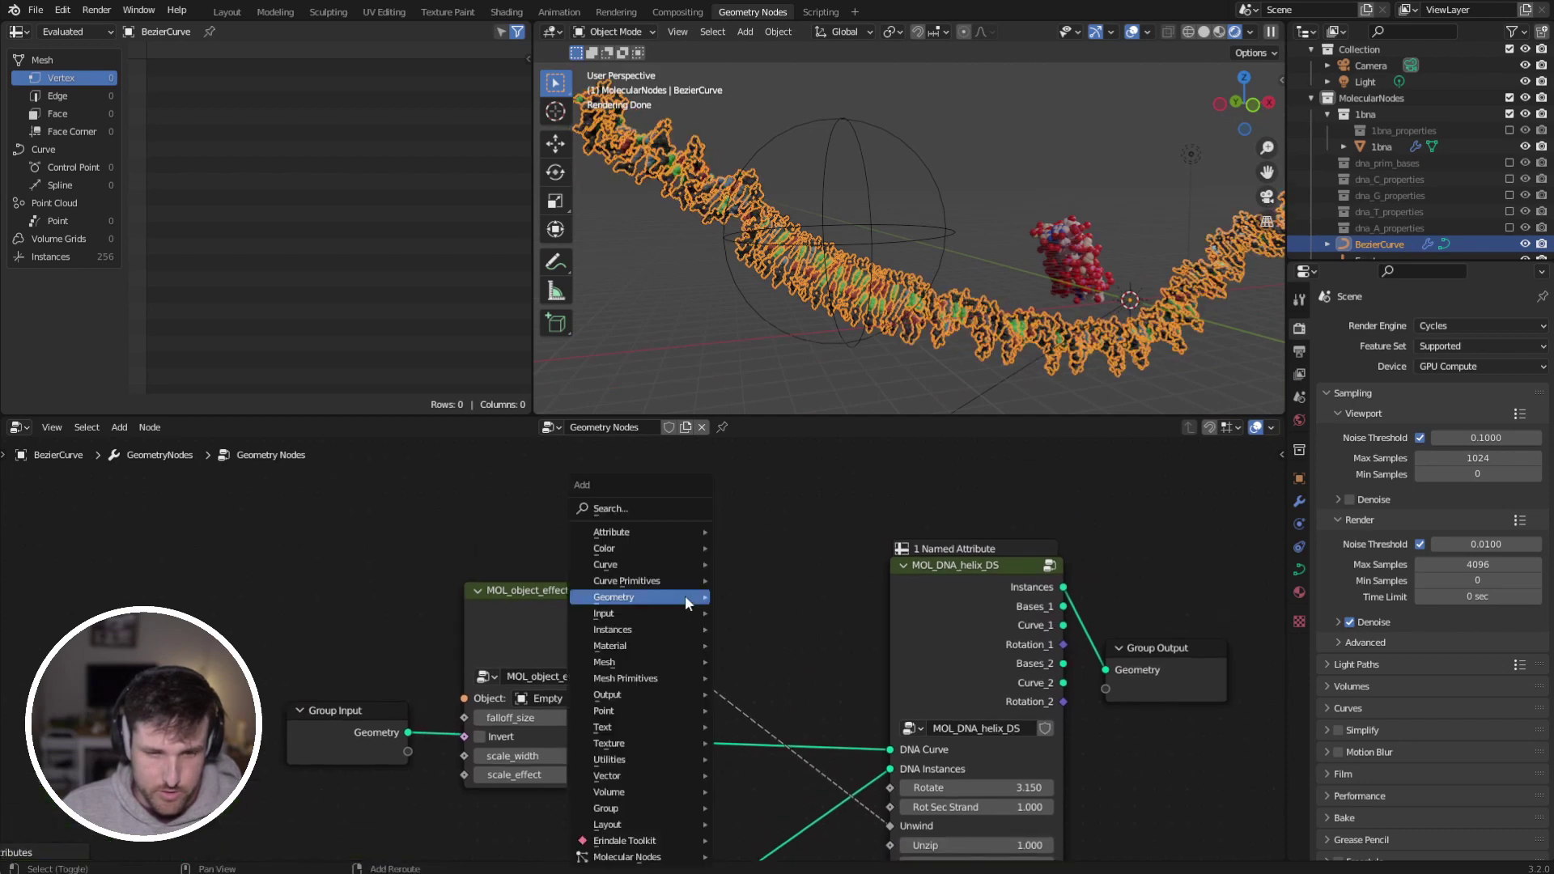
text(map range)
key(Return)
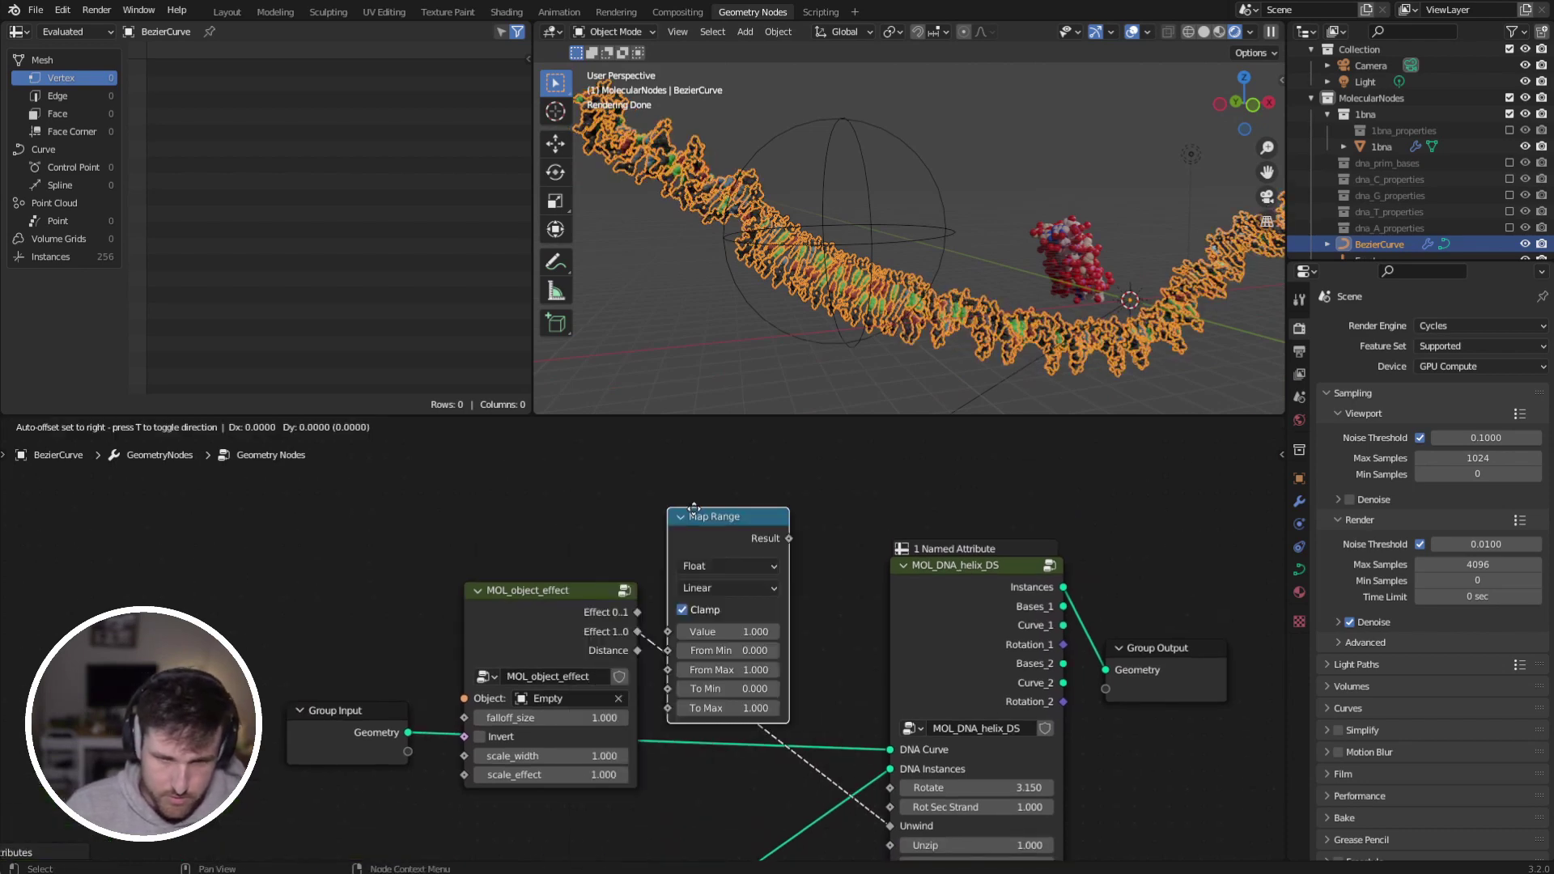
click(751, 461)
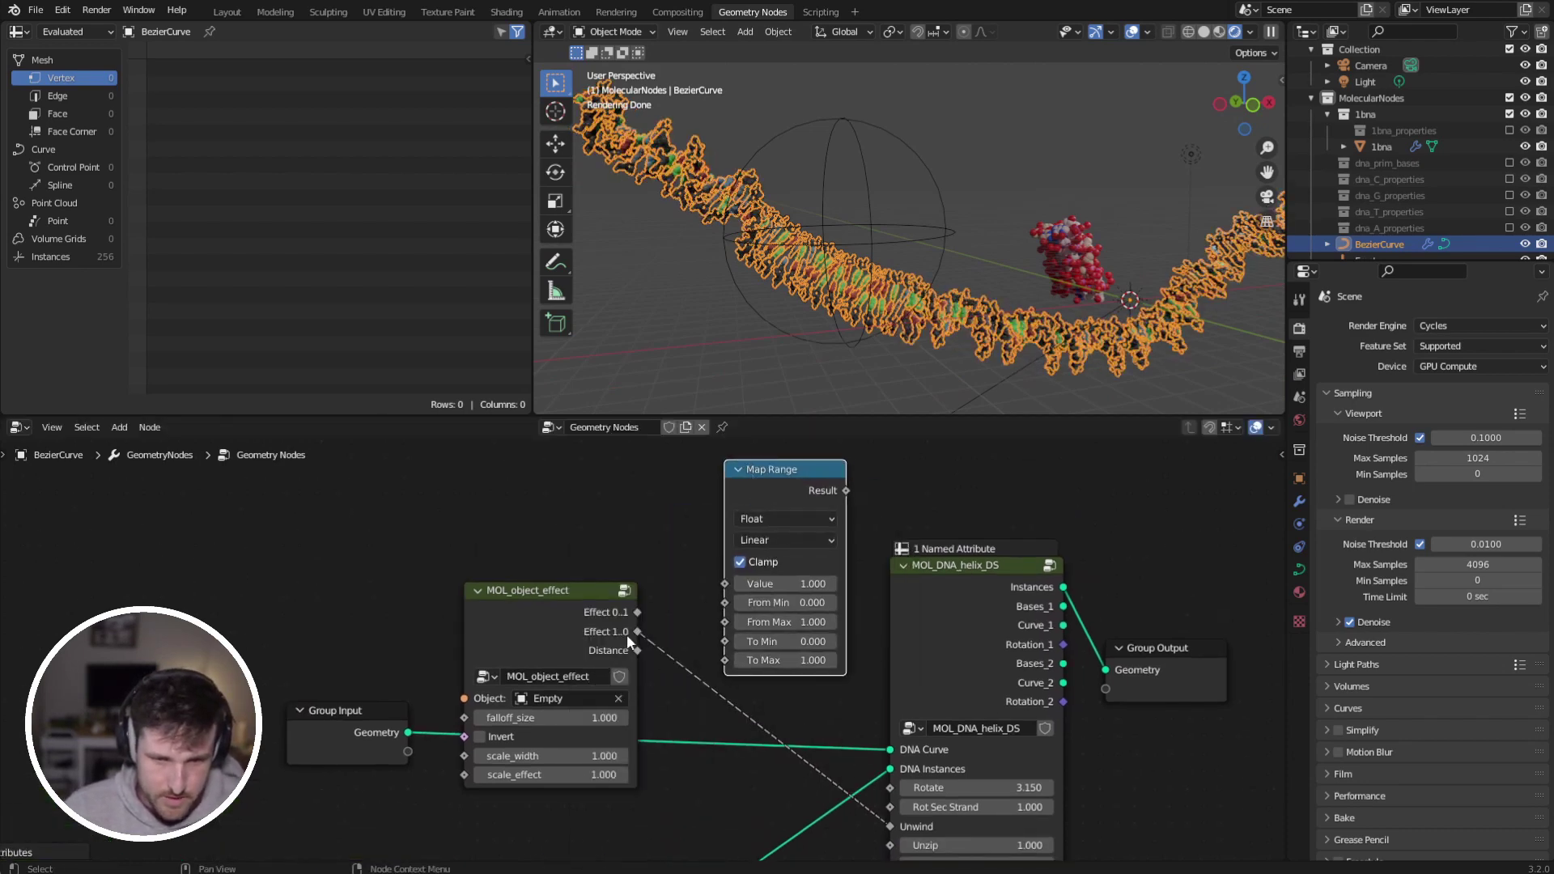
Step: Remap Effect 1..0 through Map Range with From 1 to 0 and To 1 to 1.53, and link Result to Unzip
drag(637, 631, 704, 583)
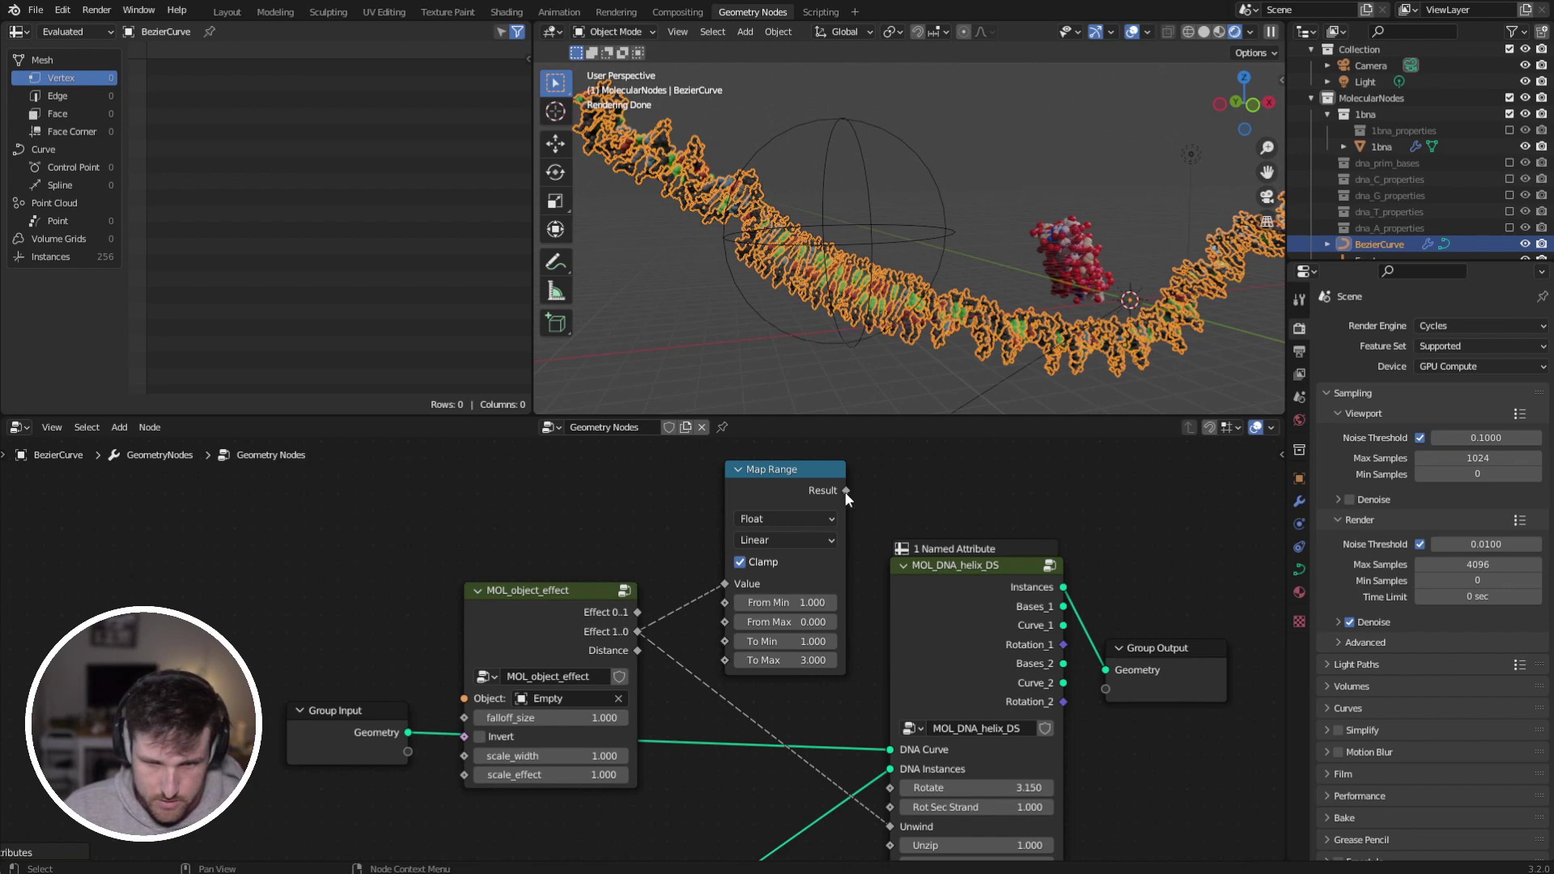
drag(846, 491, 890, 768)
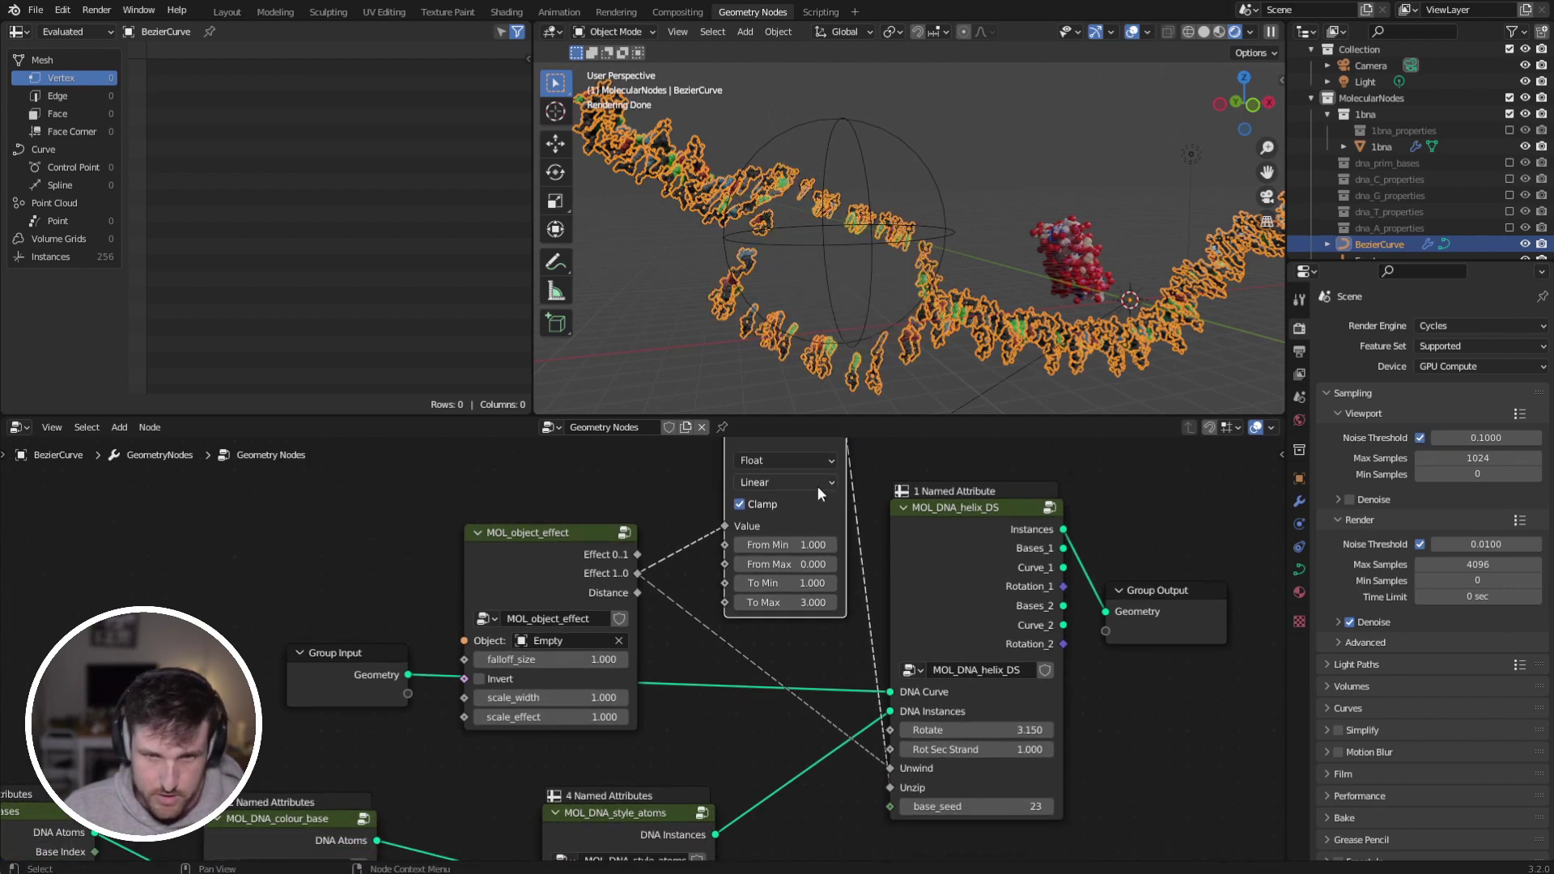
drag(764, 602, 702, 602)
click(882, 343)
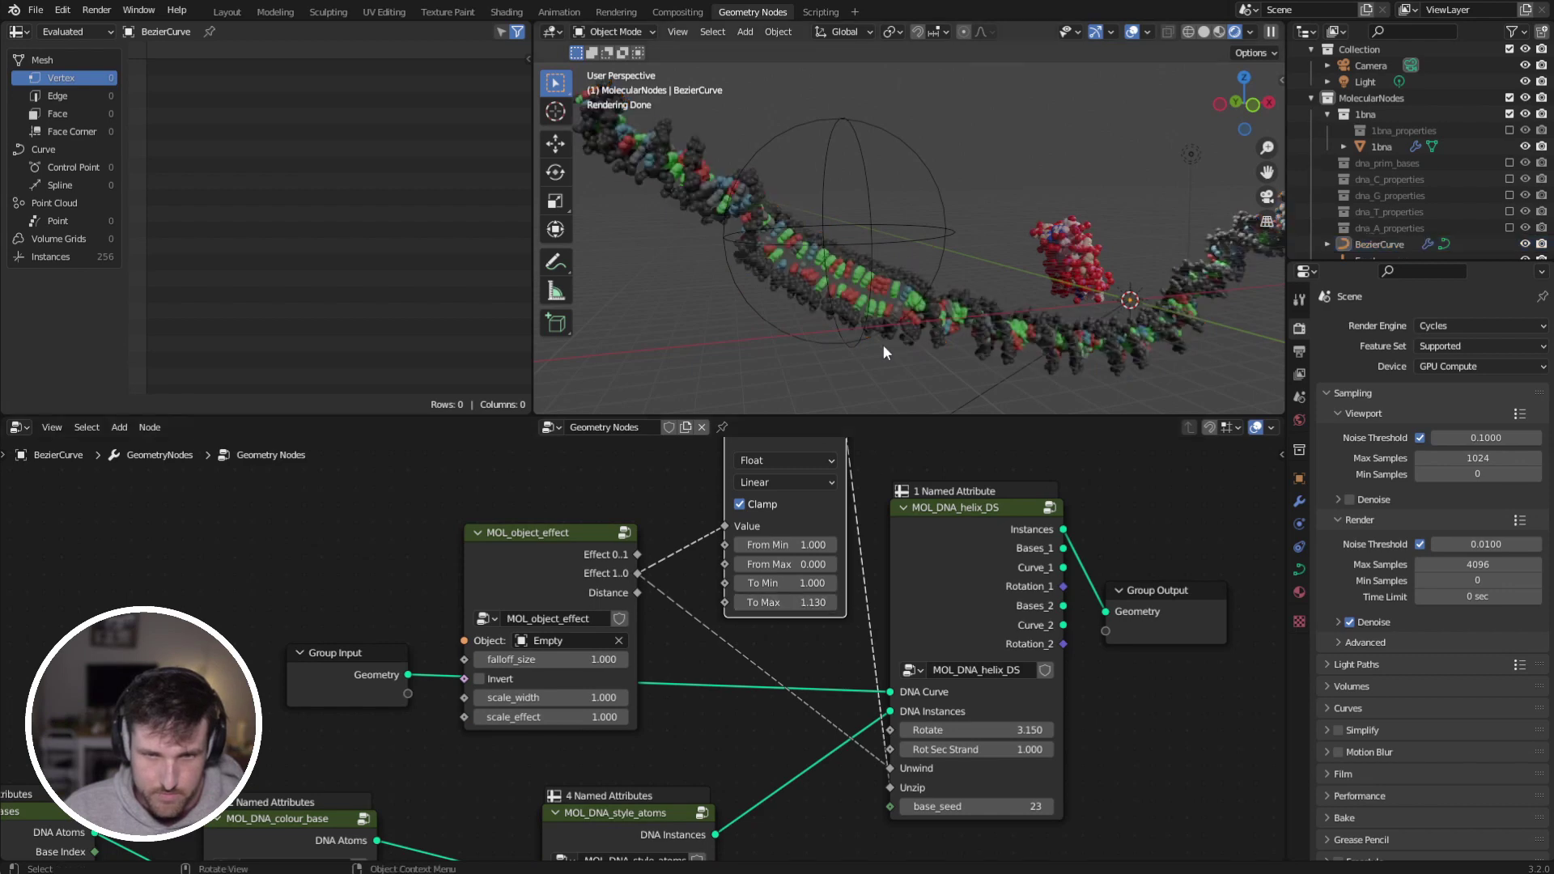
middle_drag(883, 285, 869, 312)
drag(808, 602, 840, 603)
Step: Move the sphere empty along the DNA strand and inspect the unwound and unzipped bases up close
drag(969, 207, 971, 208)
key(g)
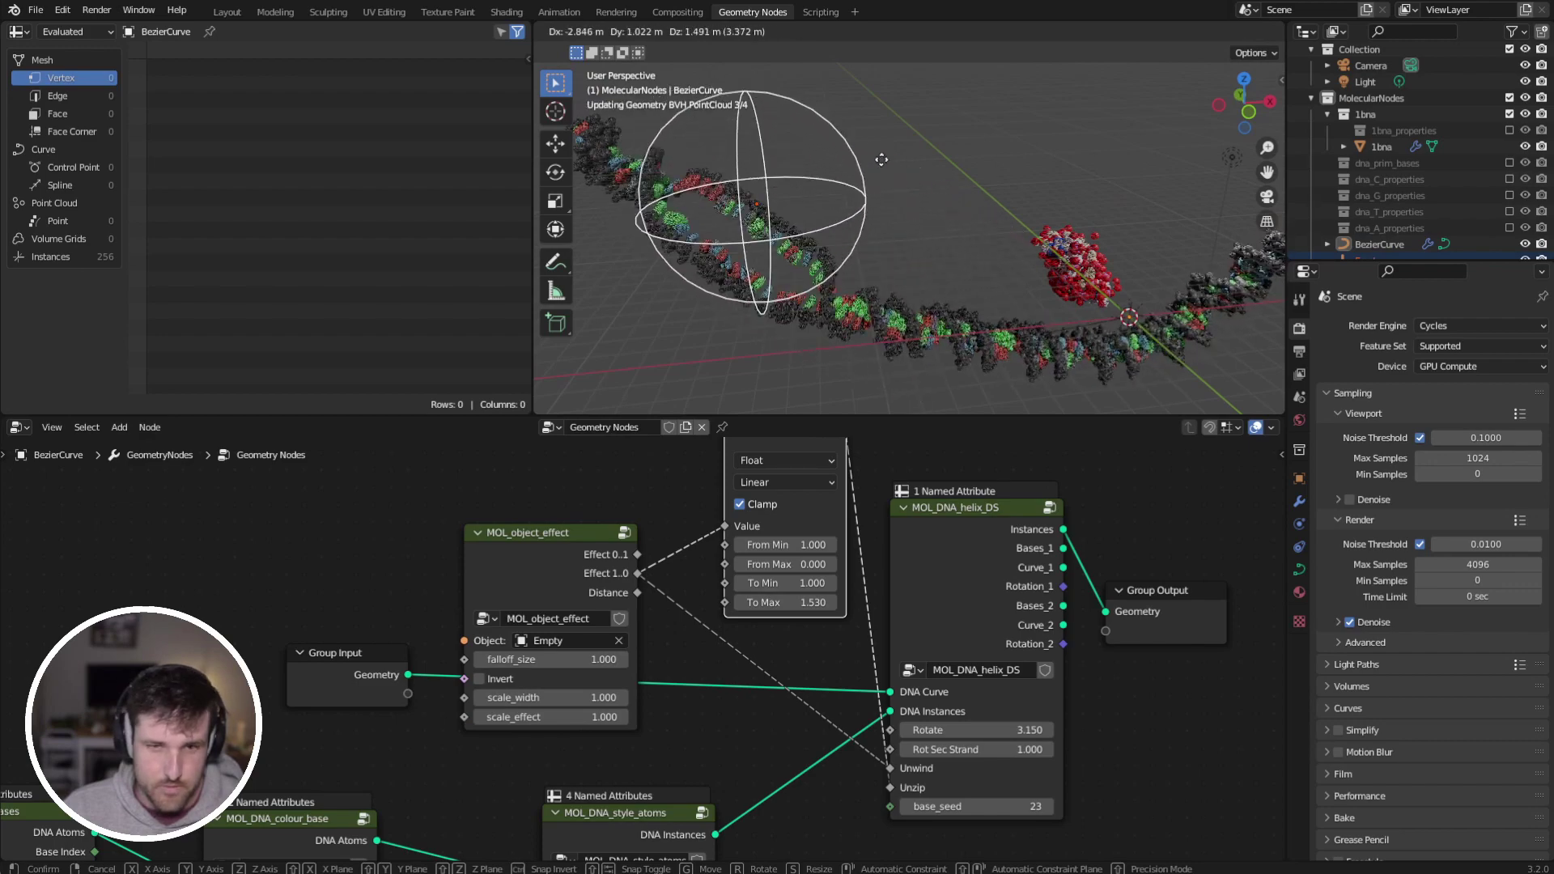
click(1018, 261)
middle_drag(1016, 254, 883, 405)
scroll(899, 272, up, 5)
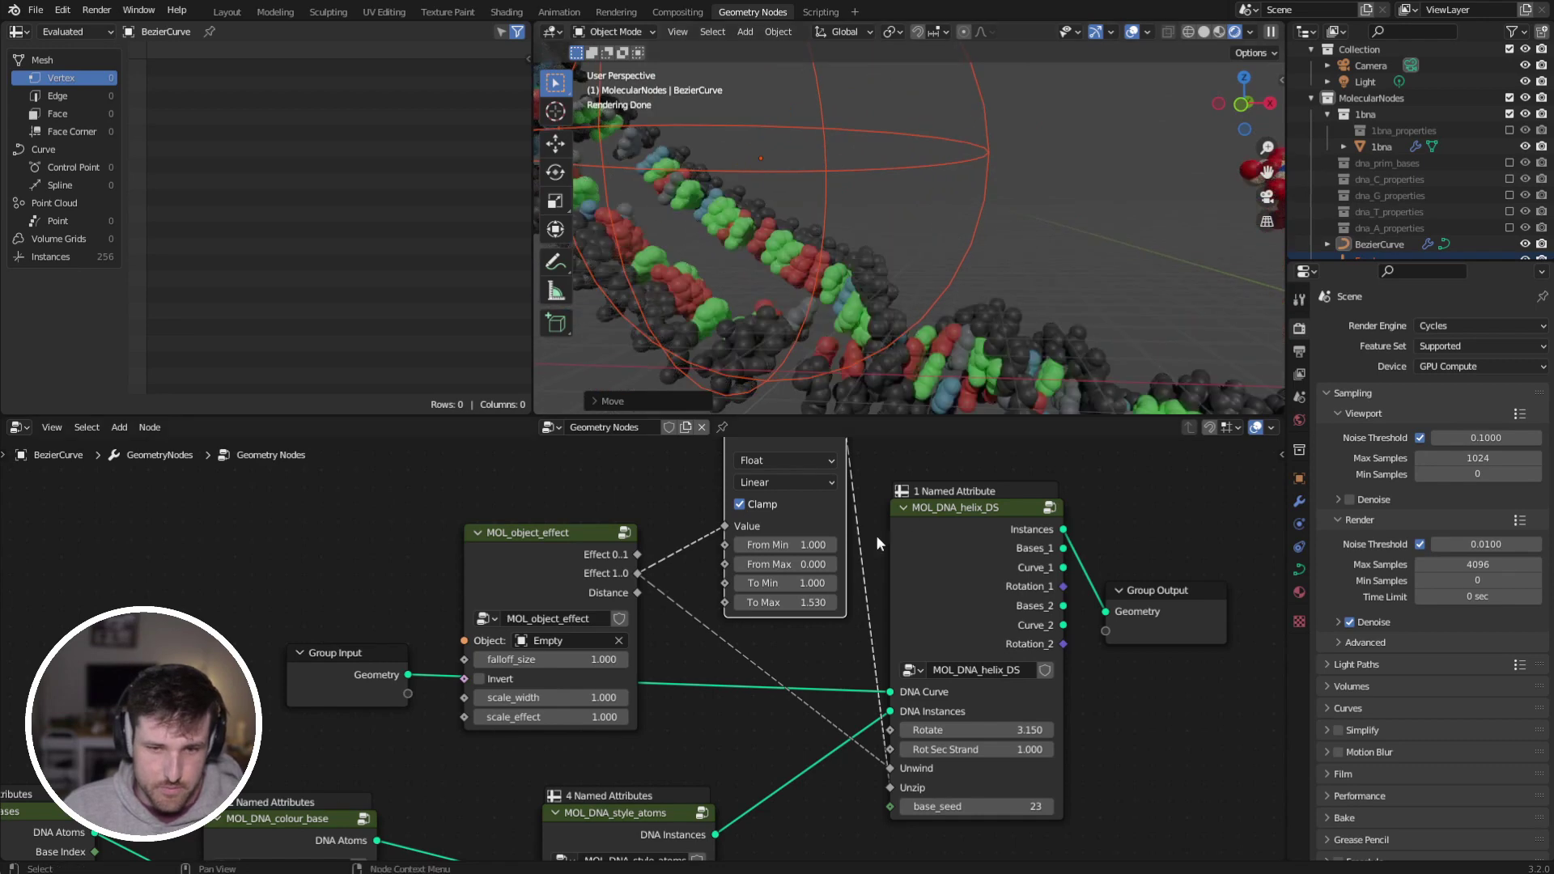
Step: Delete the MOL_object_effect and Map Range nodes, and remove the sphere empty from the scene
key(x)
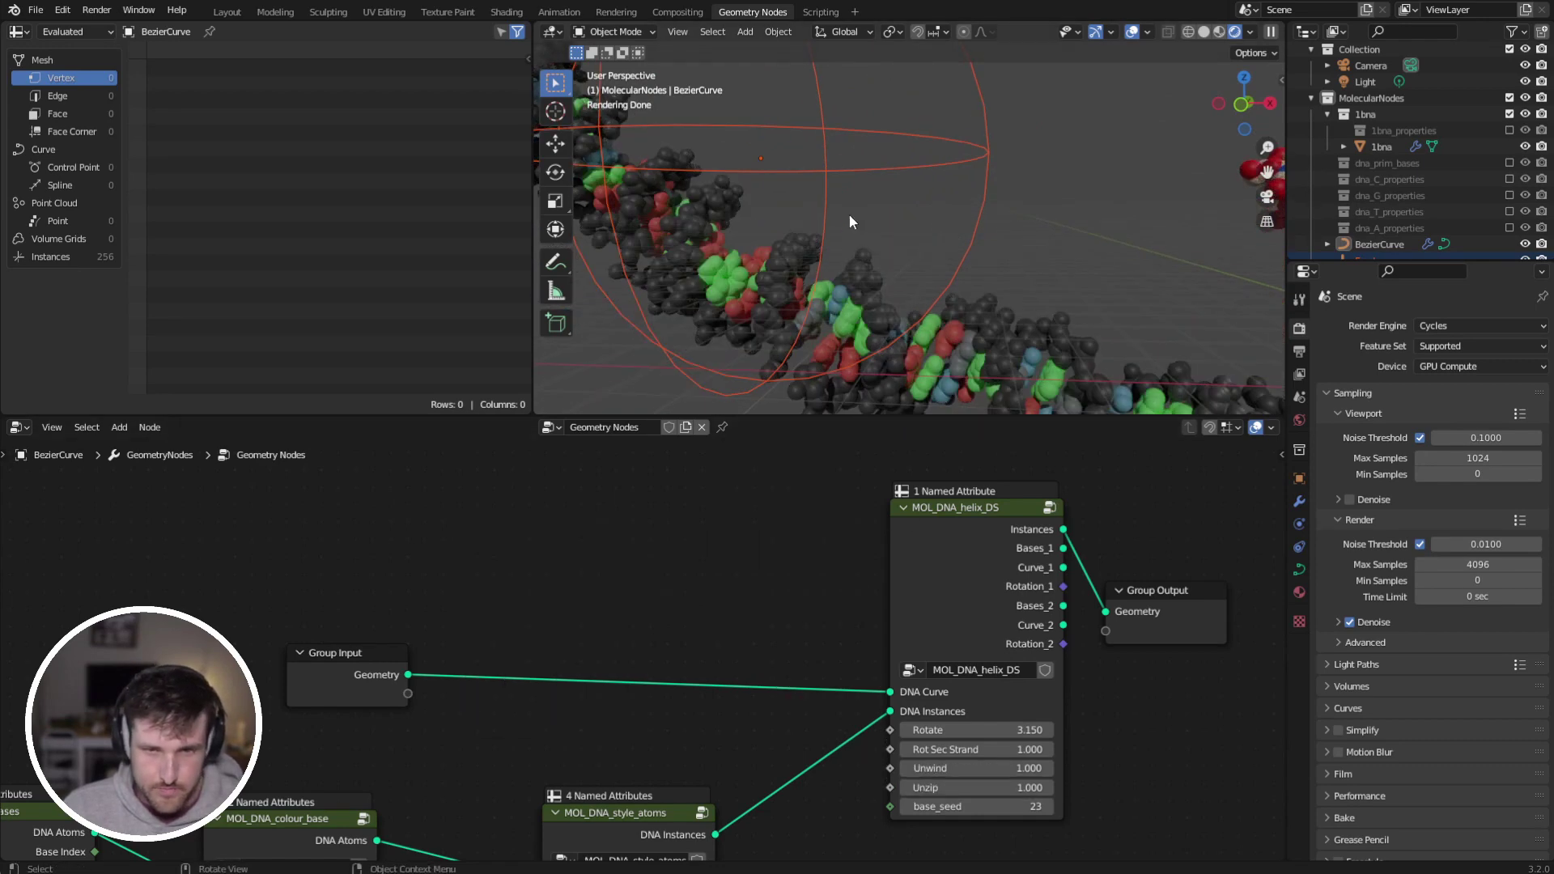
scroll(858, 202, down, 8)
key(x)
click(906, 177)
Step: Link the helix node's Bases_1 output to the Group Output Geometry and inspect the first strand
mouse_move(952, 292)
middle_down()
mouse_move(983, 275)
mouse_move(926, 283)
middle_up()
scroll(973, 720, up, 2)
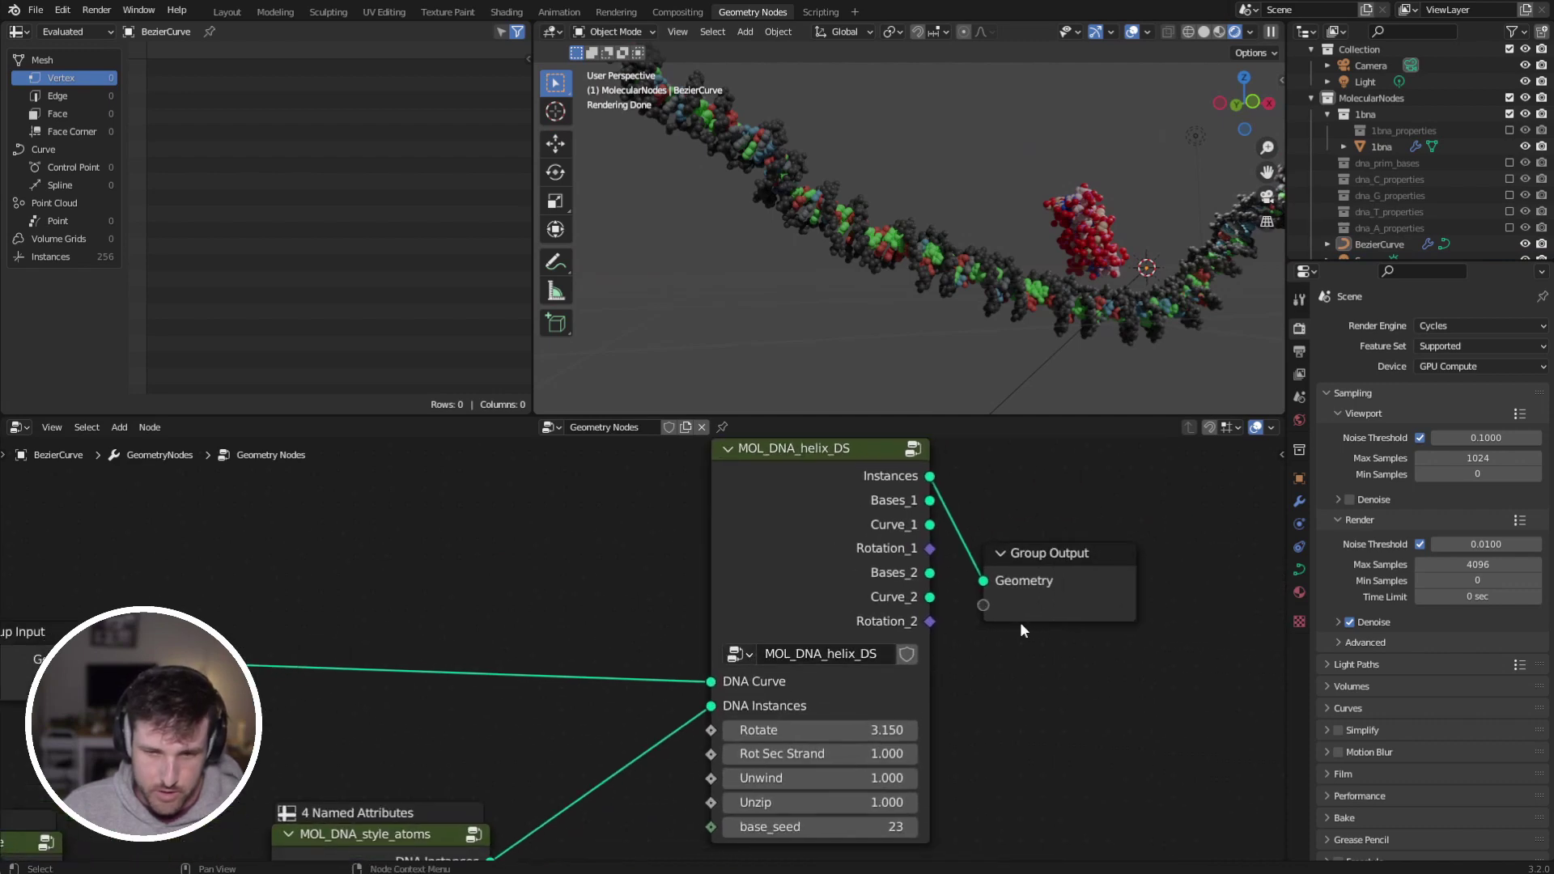
scroll(998, 678, down, 1)
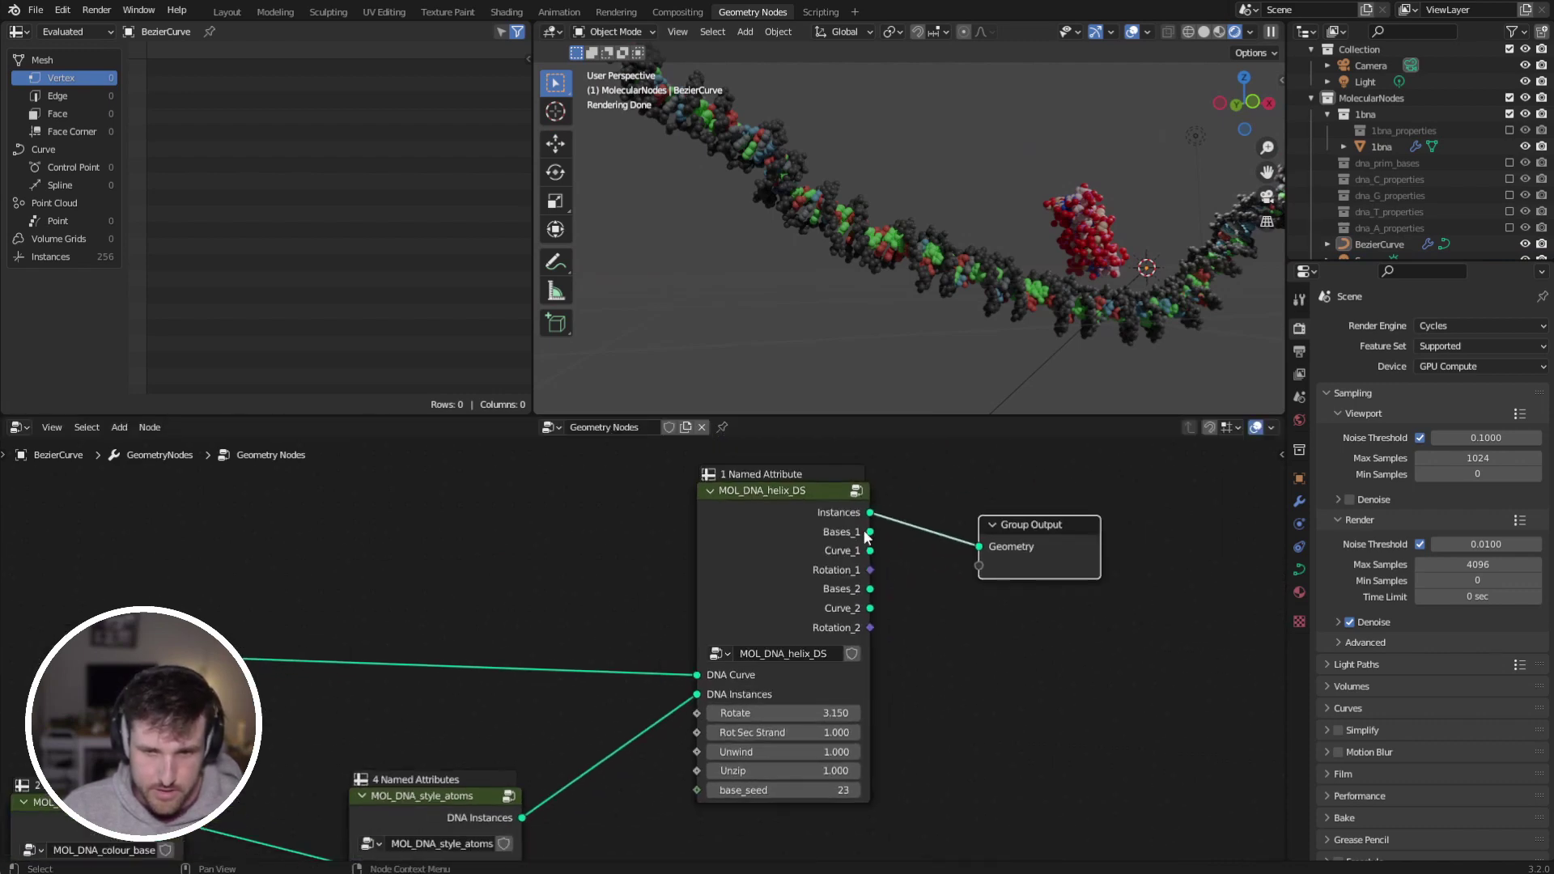
drag(869, 533, 979, 547)
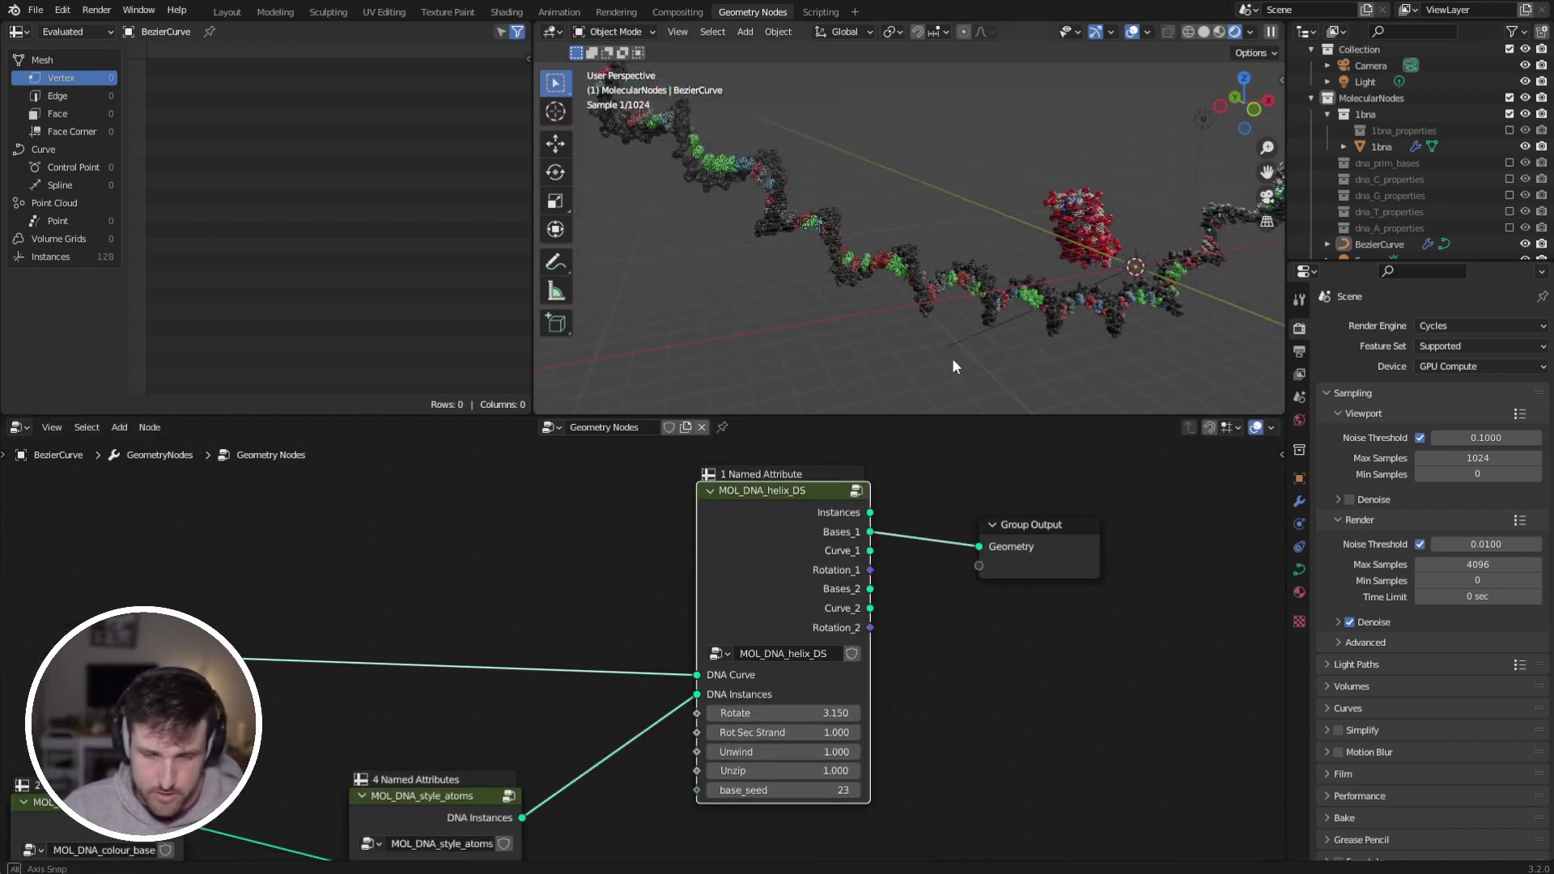
mouse_move(952, 358)
middle_down()
mouse_move(1003, 361)
mouse_move(960, 350)
mouse_move(984, 300)
mouse_move(967, 340)
middle_up()
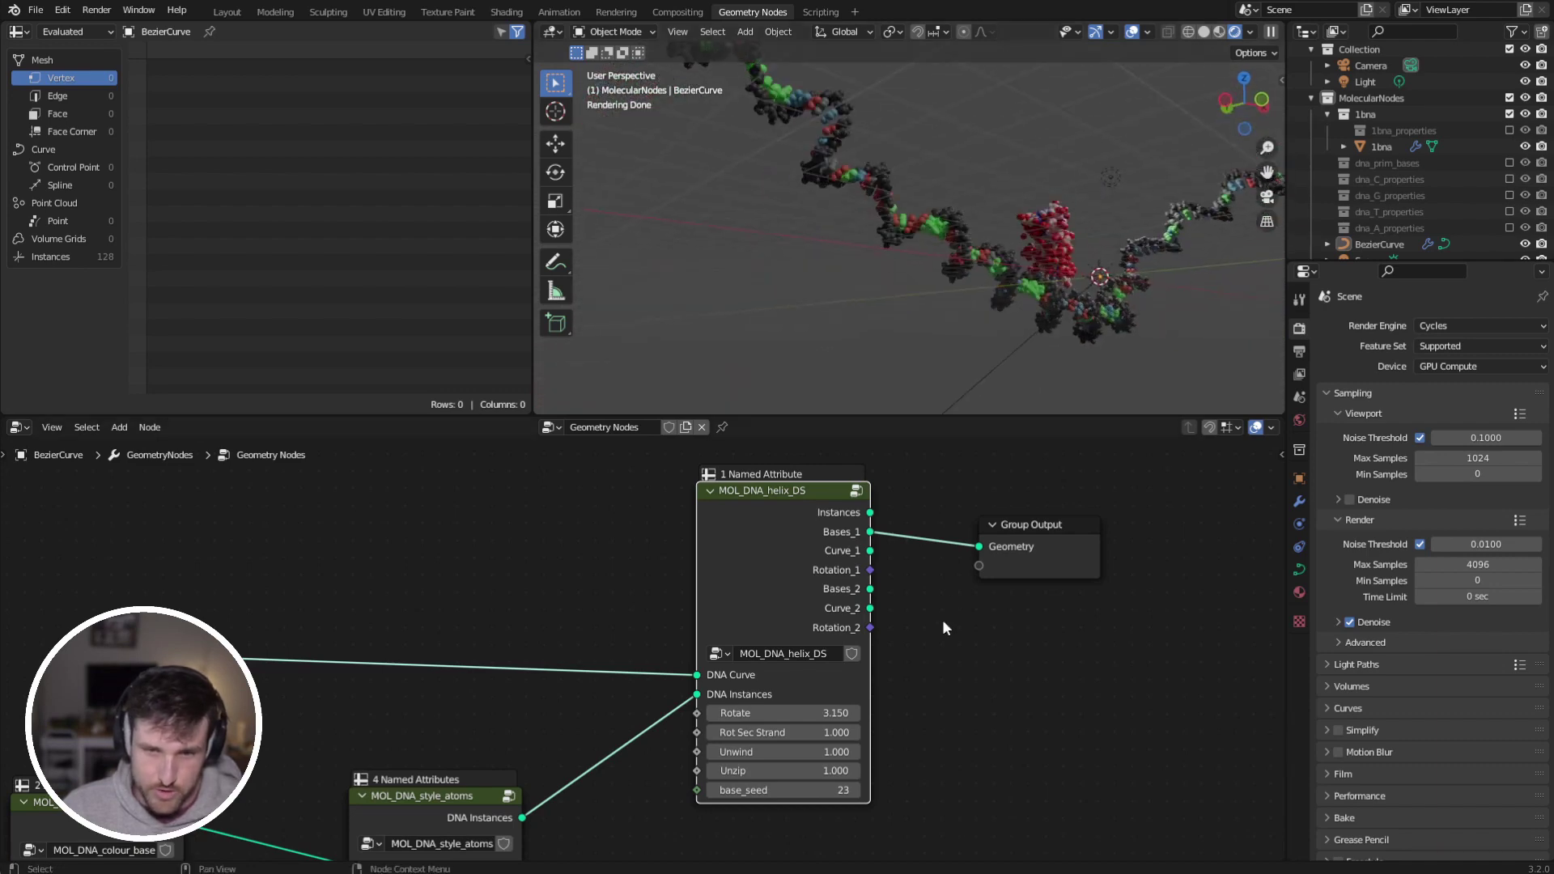
Step: Link Bases_2, Curve_1 and Curve_2 in turn to the Group Output Geometry, and clear the link
drag(871, 589, 984, 547)
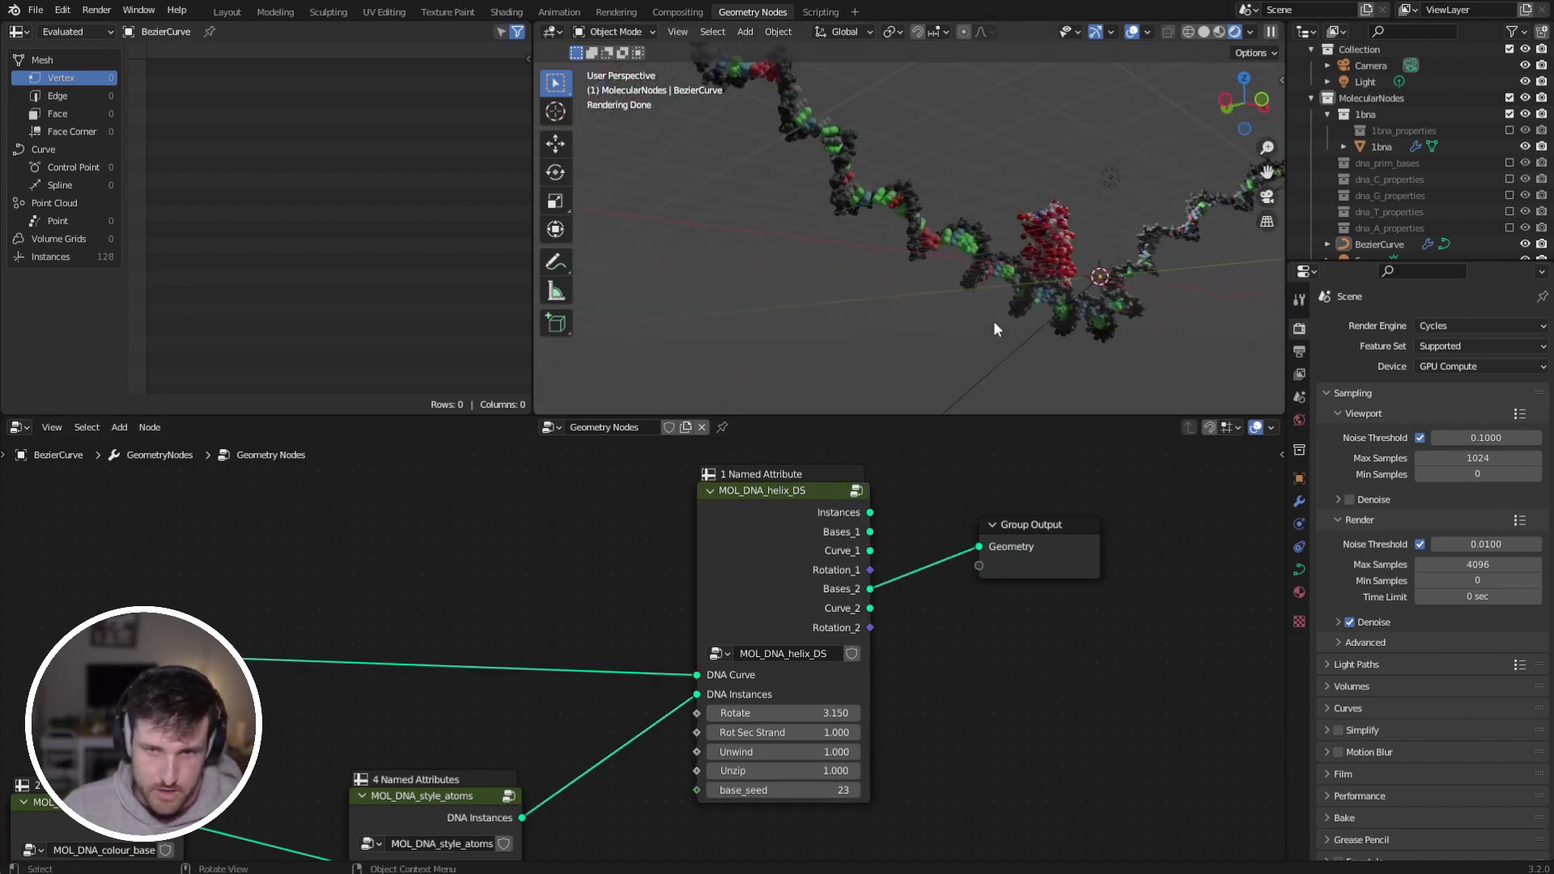
drag(869, 552, 976, 548)
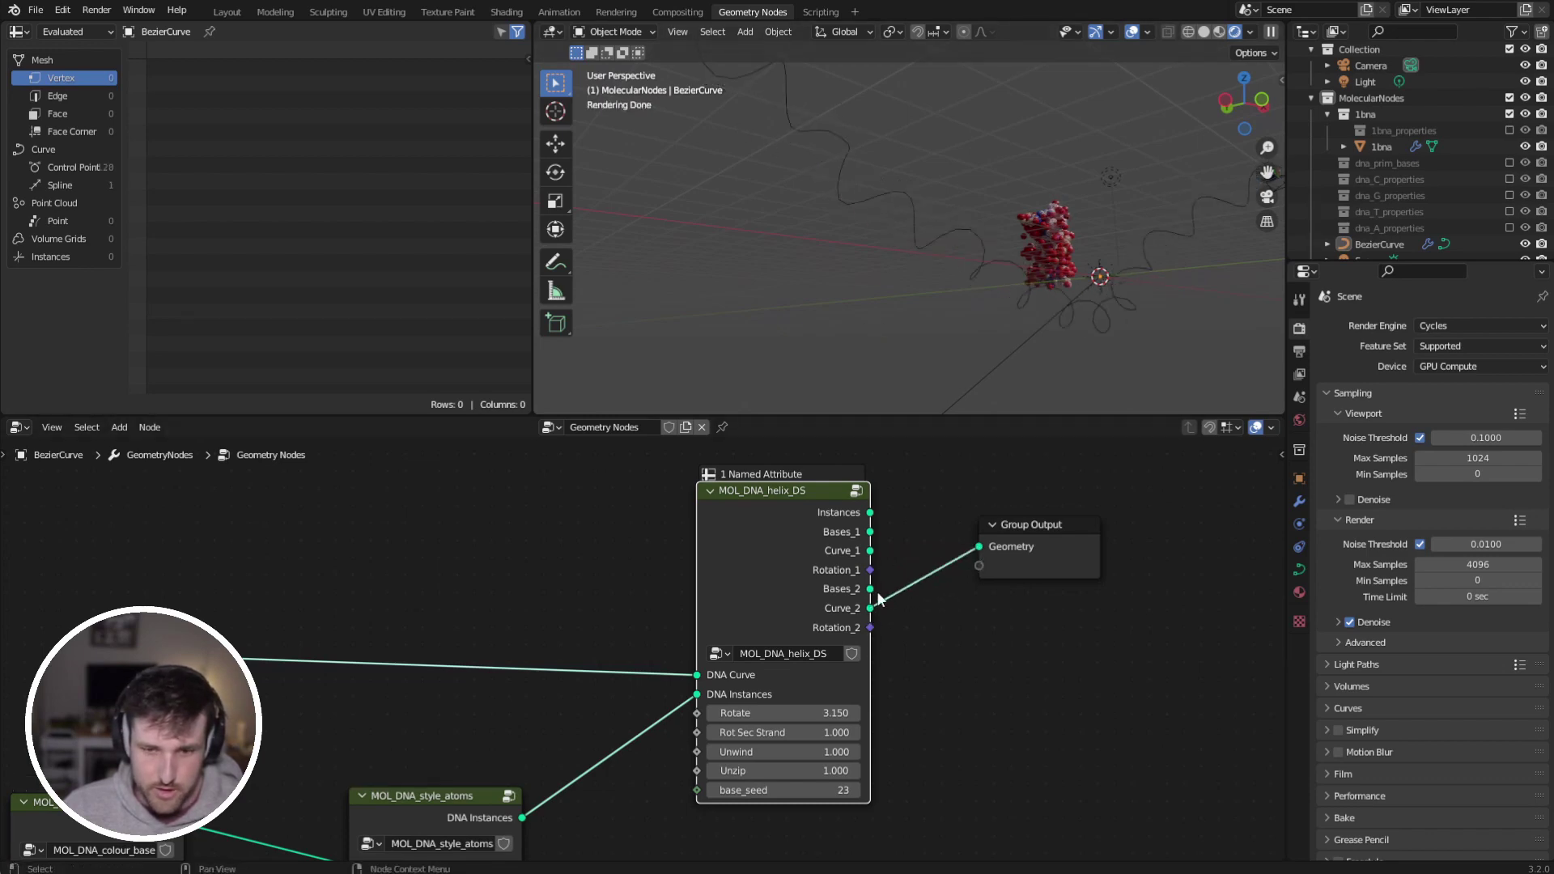
drag(910, 547, 977, 547)
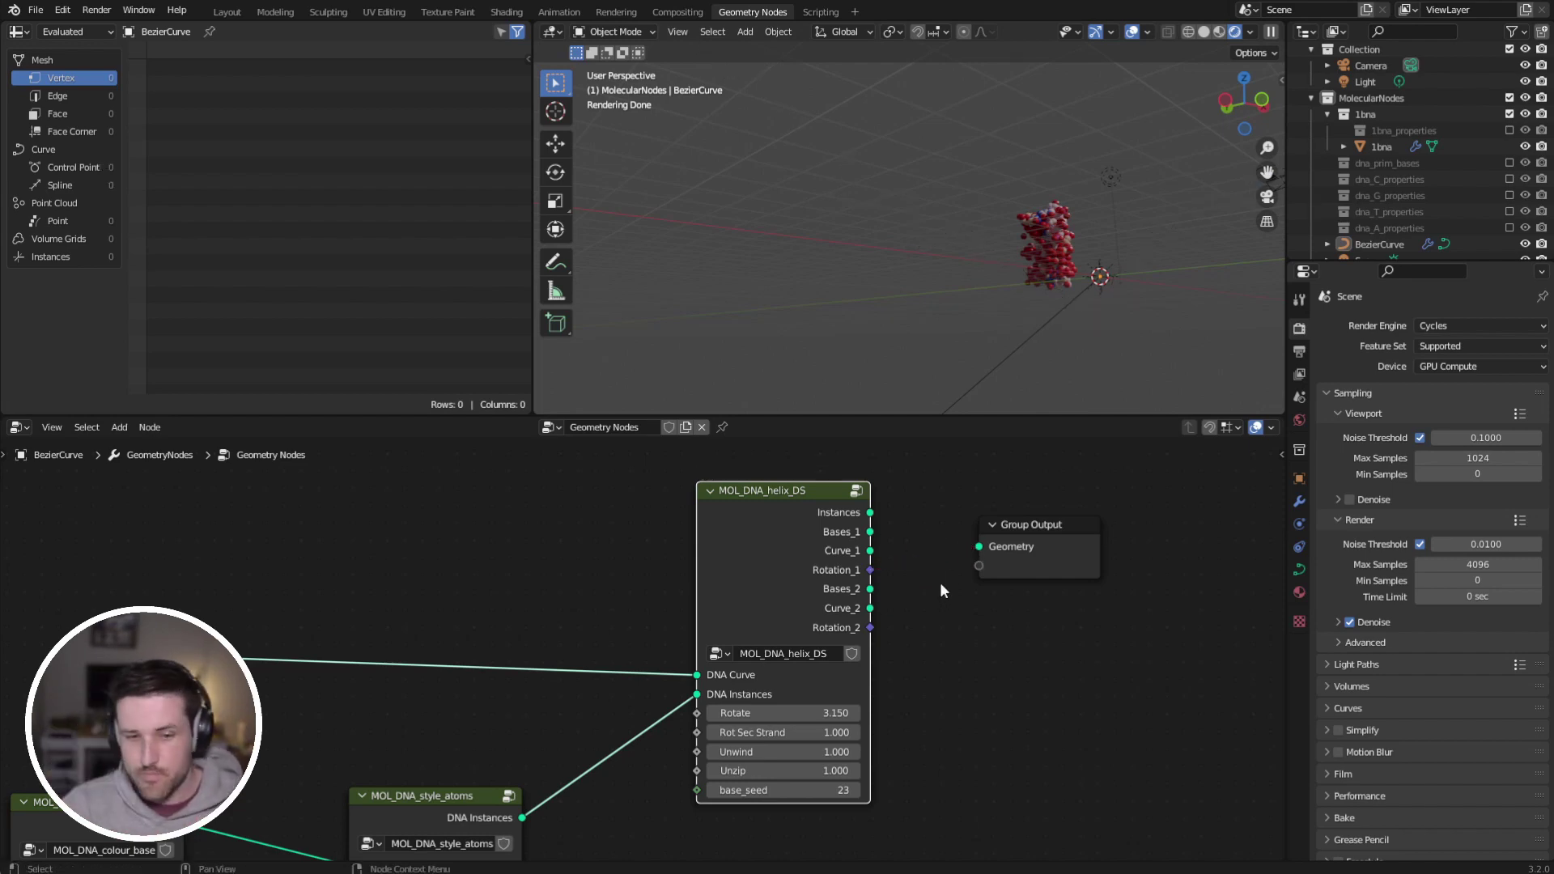
Step: Cut the link from MOL_DNA_style_atoms to the DNA Instances input of MOL_DNA_helix_DS
scroll(860, 607, down, 5)
middle_drag(671, 712, 892, 570)
middle_drag(787, 661, 868, 528)
drag(954, 741, 429, 489)
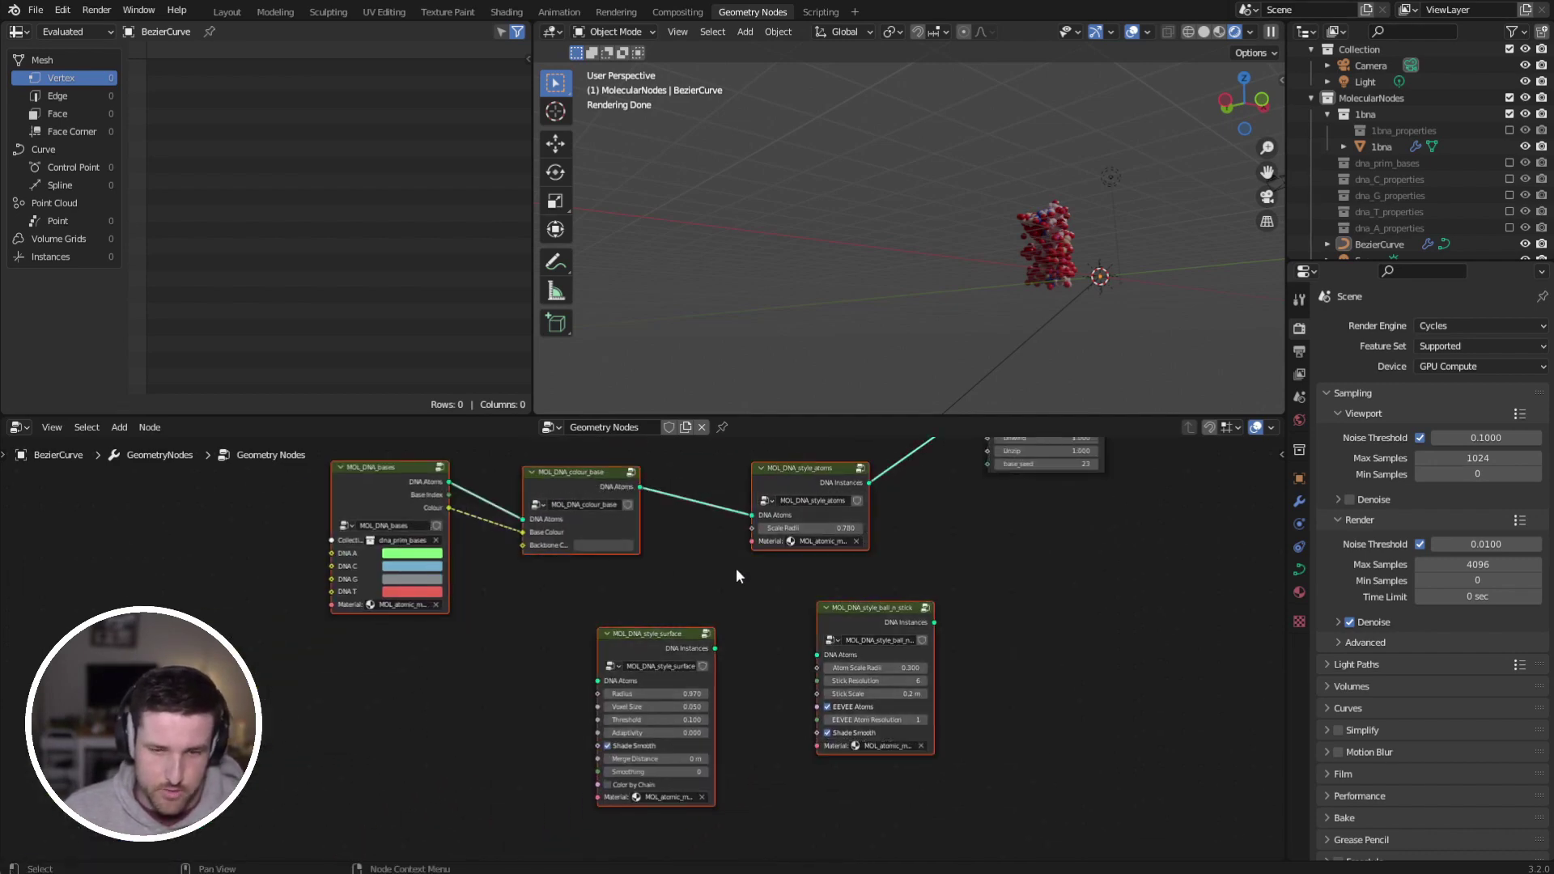
middle_drag(833, 657, 710, 706)
drag(839, 728, 744, 658)
ctrl+right_drag(793, 468, 824, 515)
Step: Move MOL_DNA_helix_DS and Group Output aside to make room, and add a DNA Base Custom node between the style nodes and the helix
middle_drag(874, 564, 700, 760)
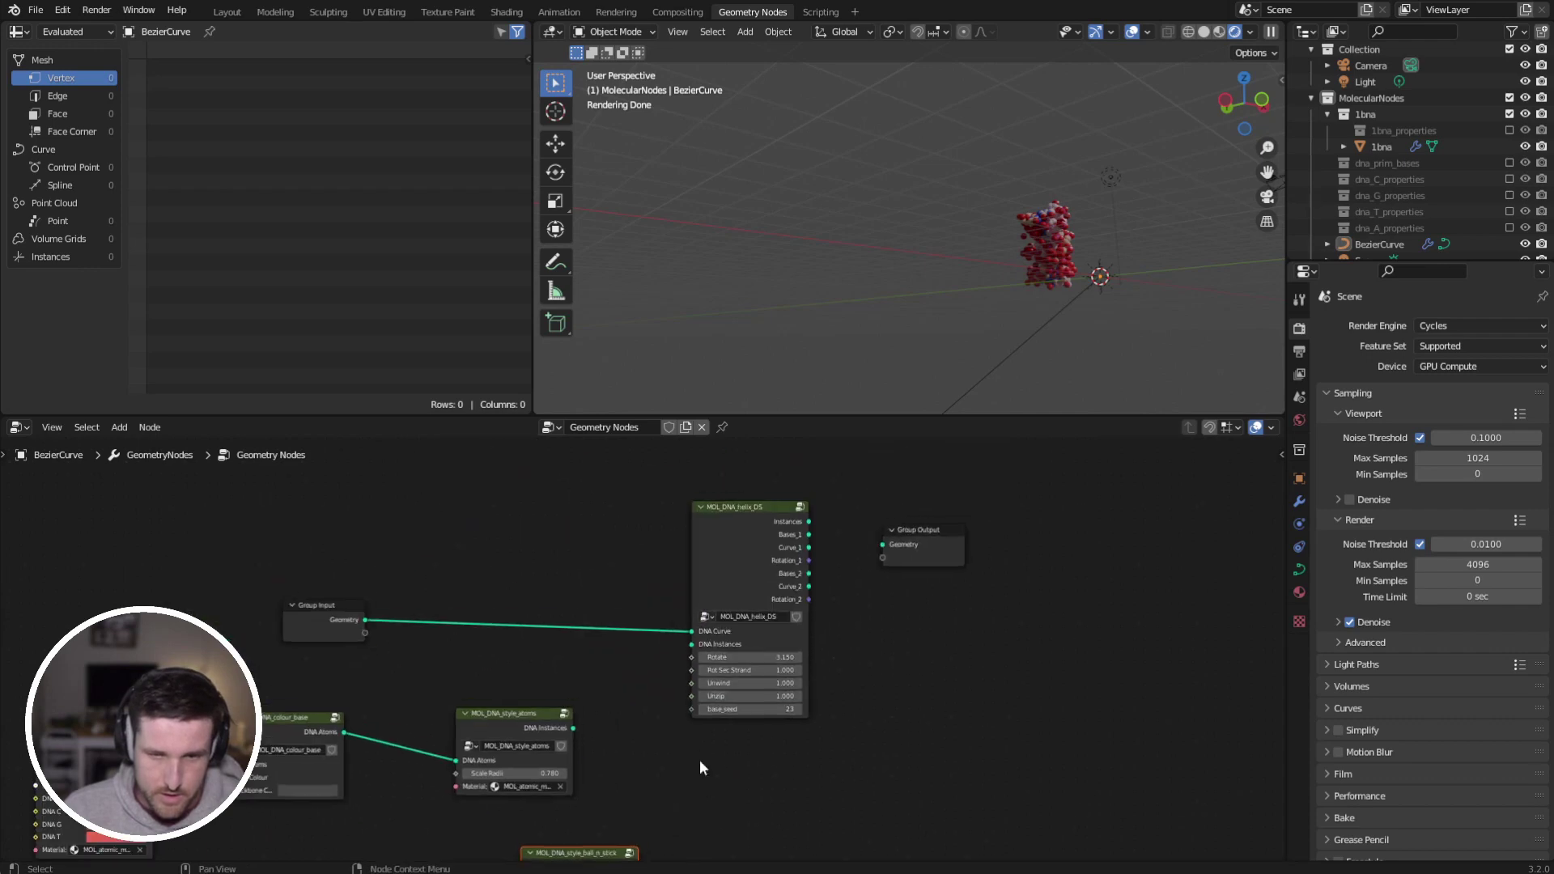
shift+drag(726, 486, 1115, 512)
key(shift+a)
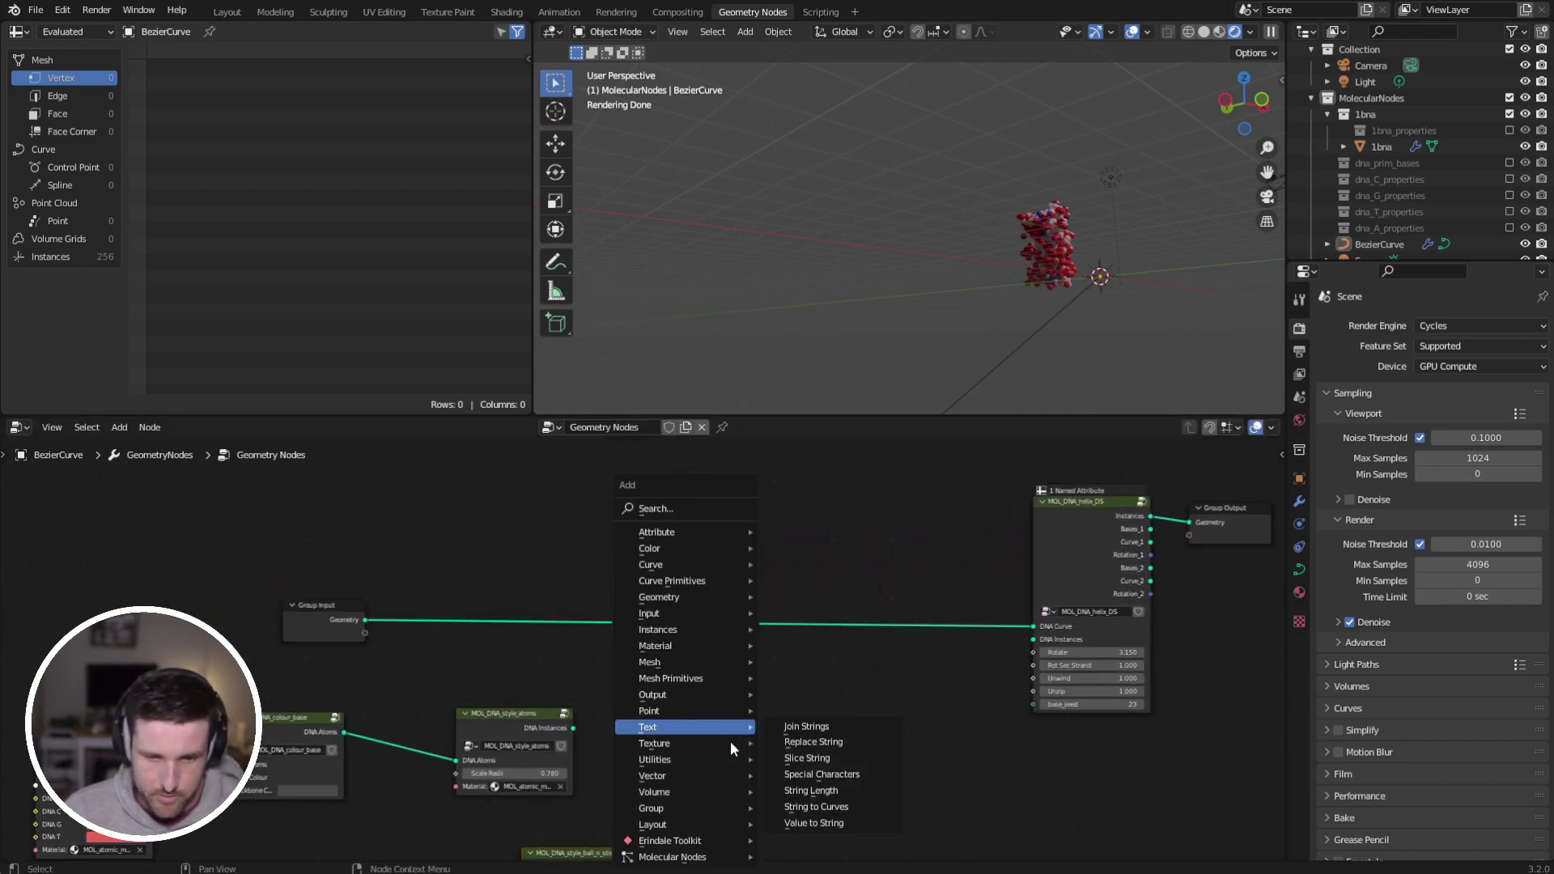
mouse_move(829, 823)
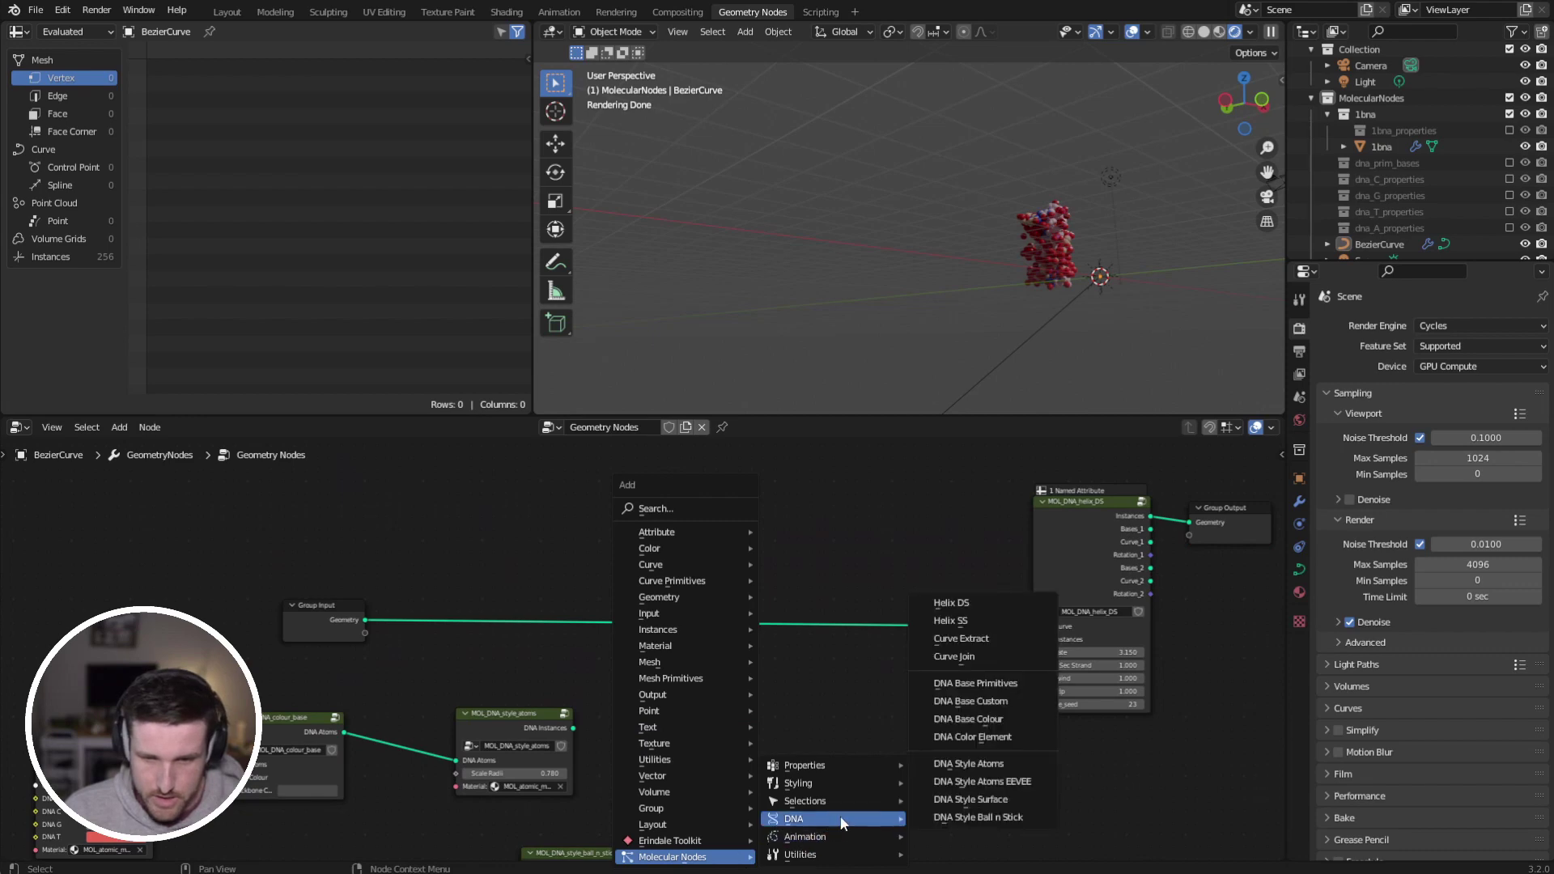
click(1001, 702)
click(804, 665)
scroll(842, 672, up, 5)
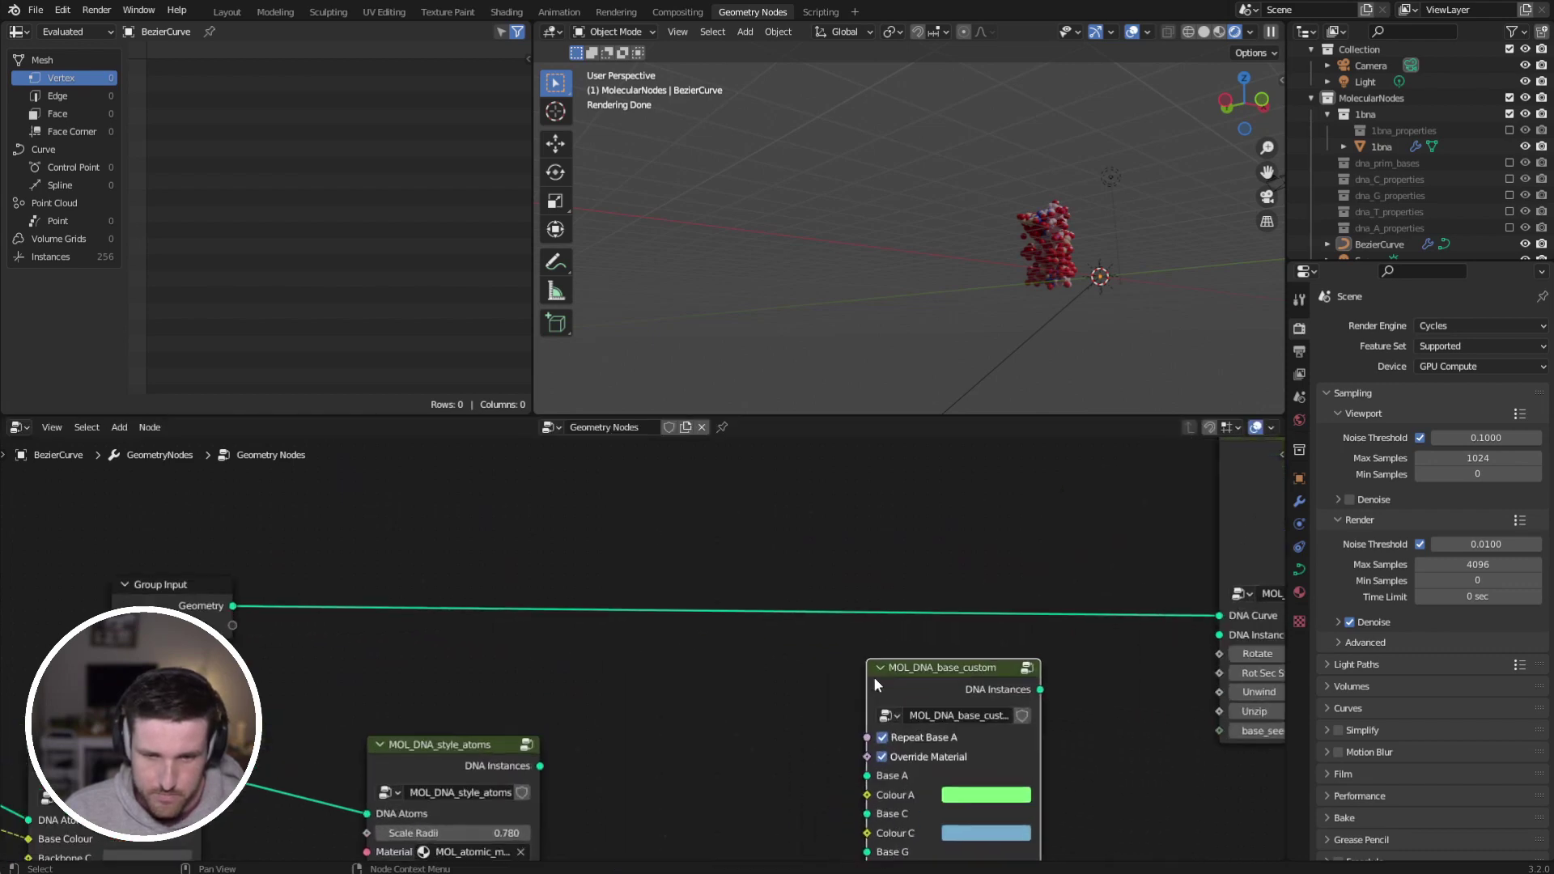
middle_drag(874, 678, 733, 568)
scroll(688, 575, down, 1)
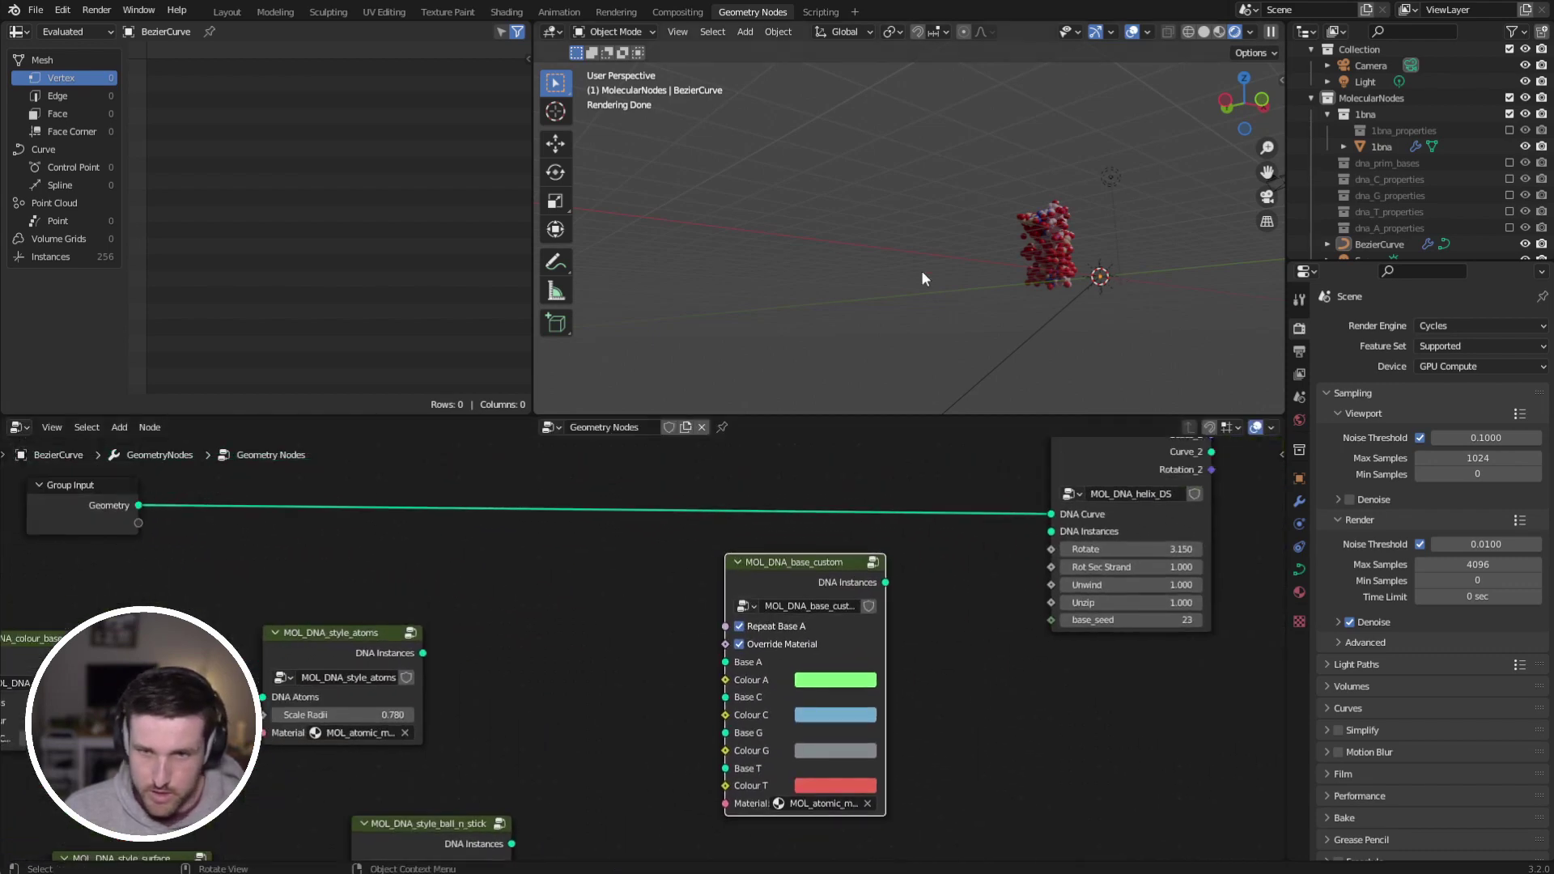
Step: Add a Cylinder primitive, link its Mesh to Base A of MOL_DNA_base_custom, and link that node's DNA Instances to the helix's DNA Instances
key(shift+a)
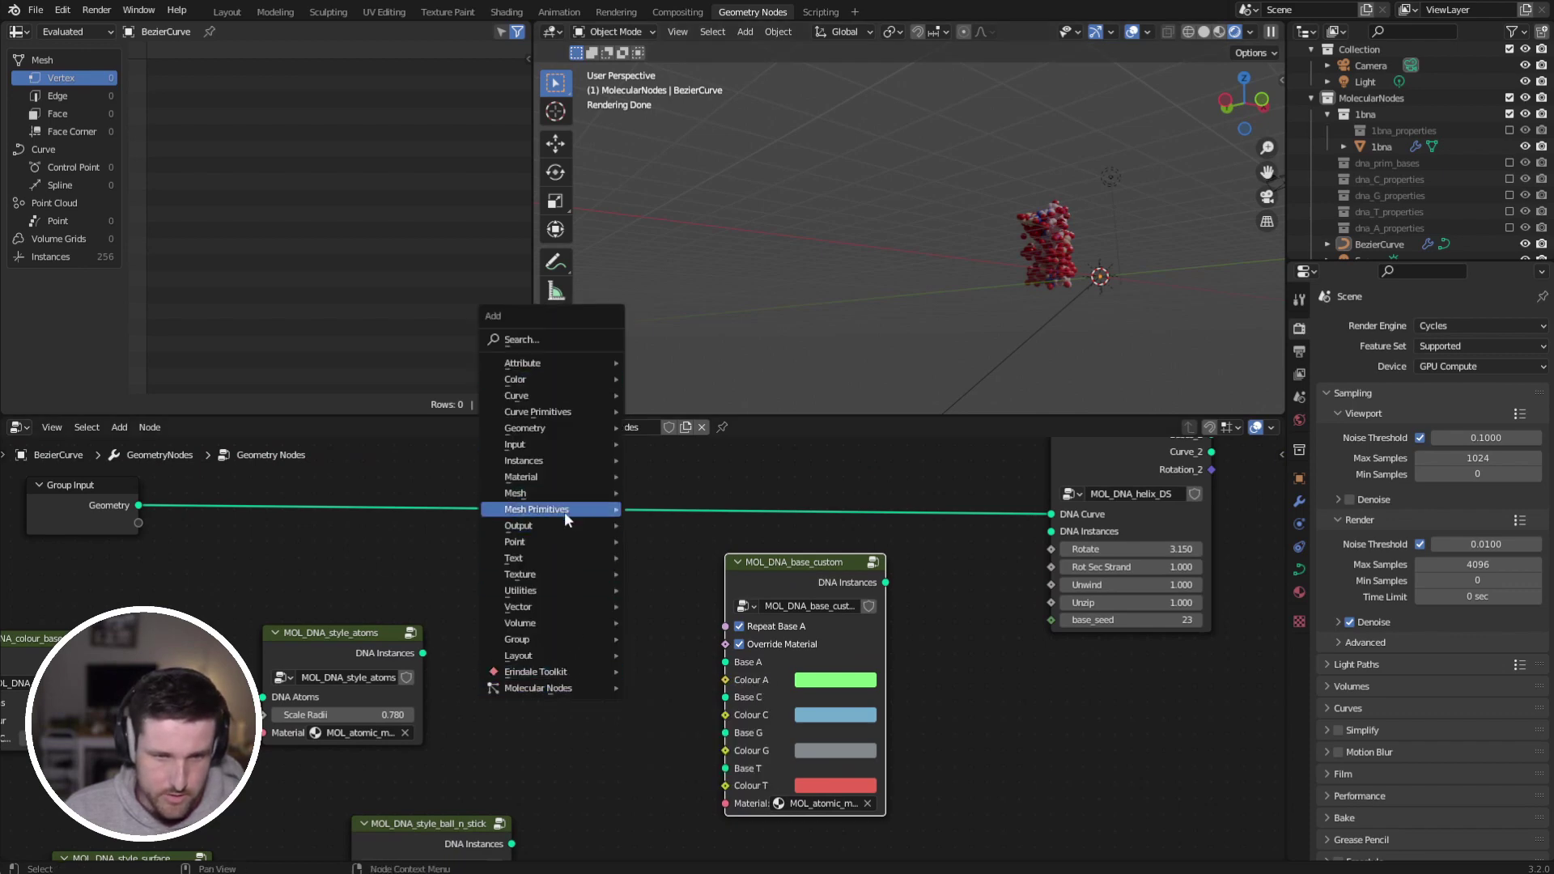
mouse_move(565, 511)
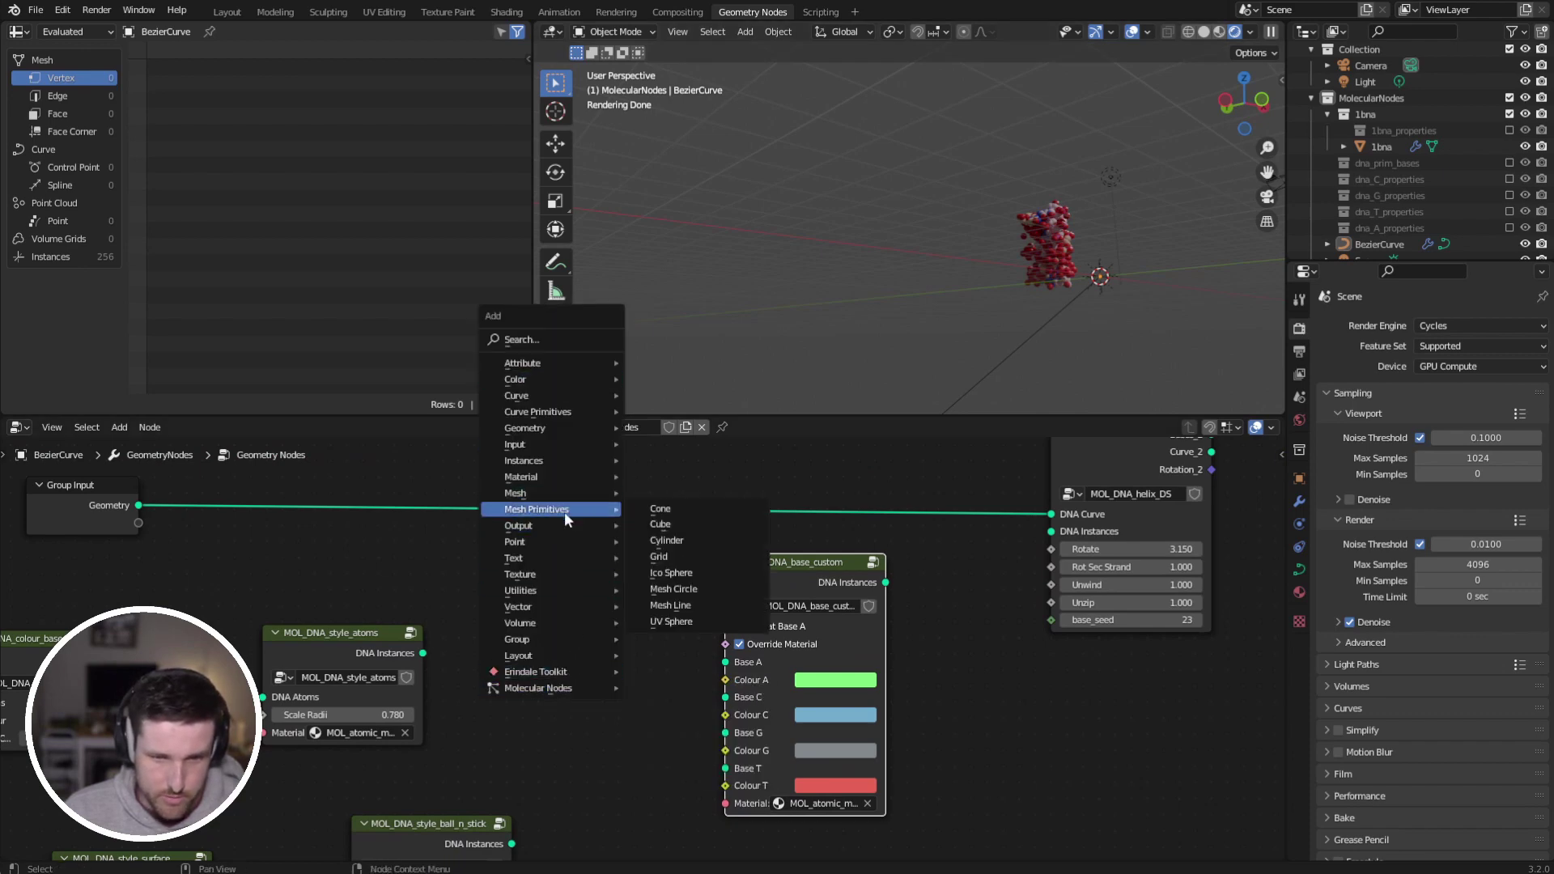
click(718, 540)
drag(629, 605, 751, 664)
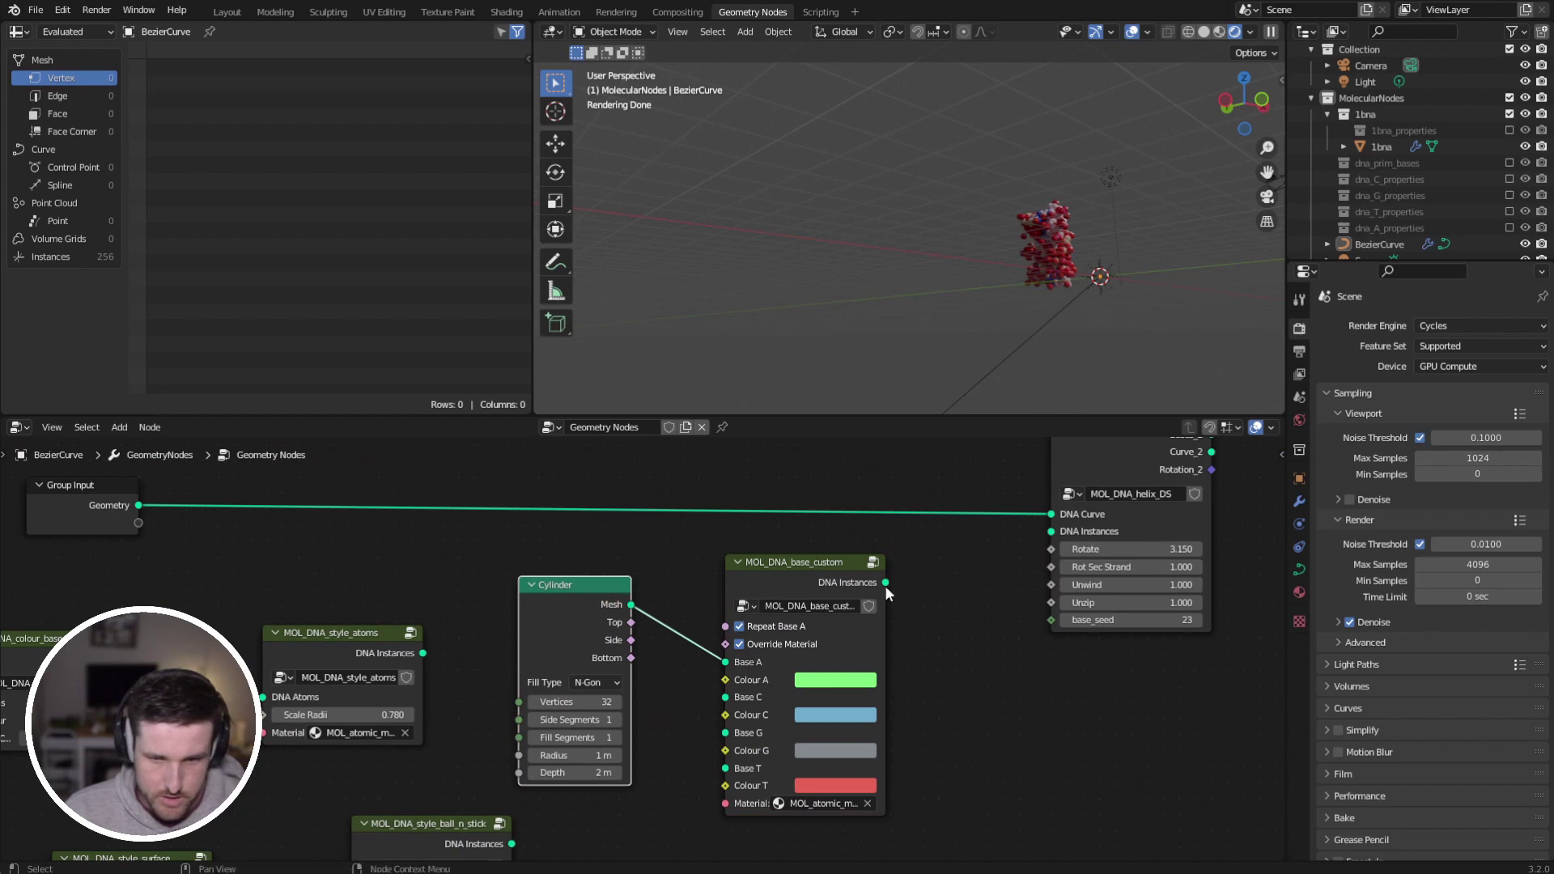
drag(886, 583, 1052, 533)
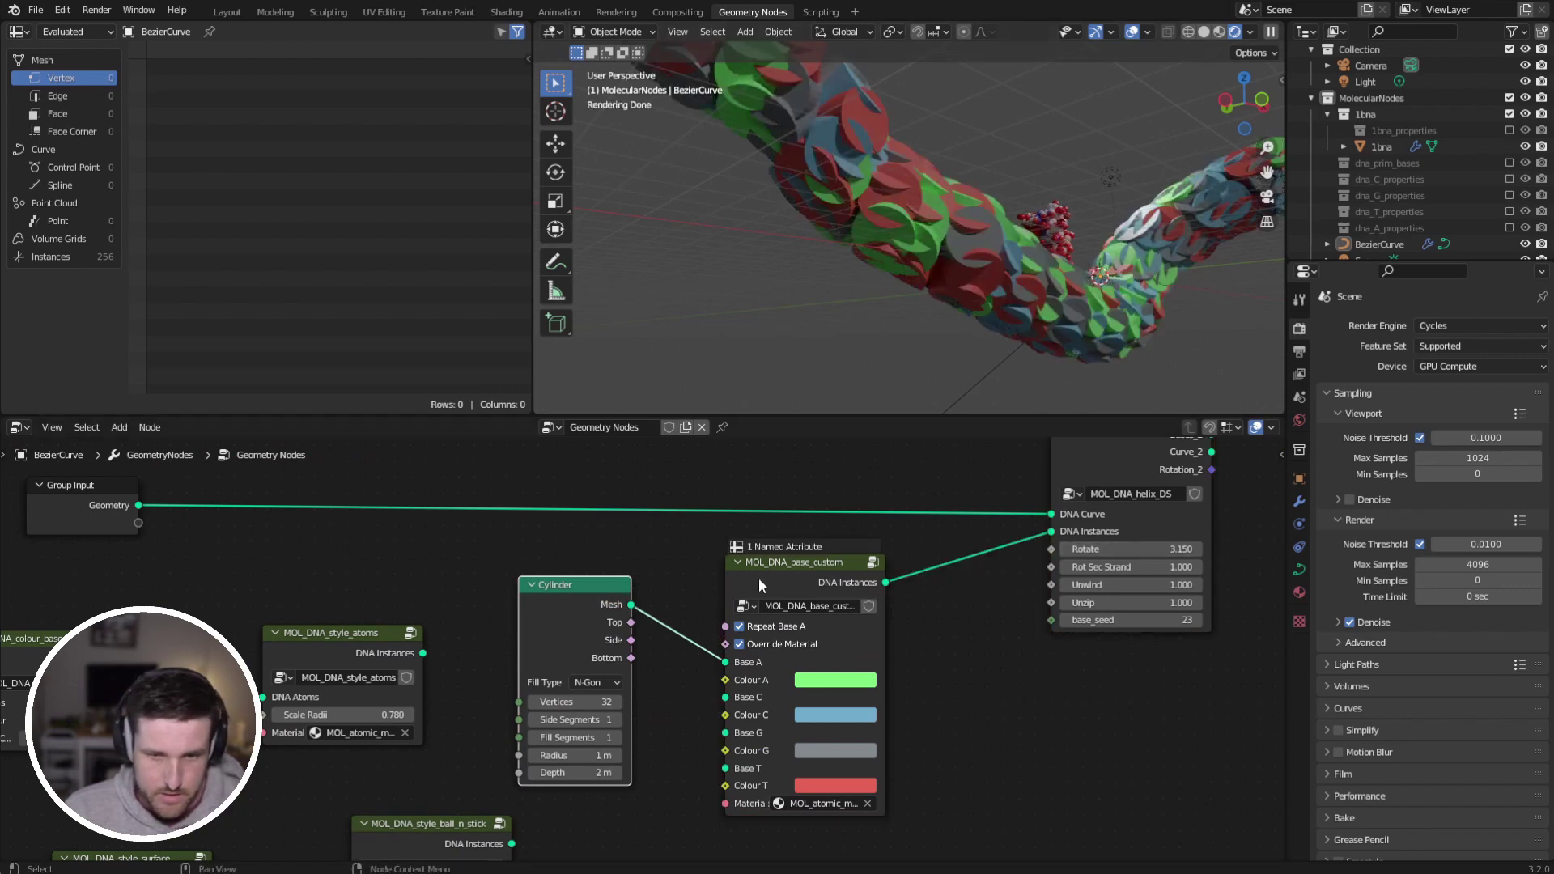
Step: Set the Cylinder node's radius to 0.34 m and depth to 0.56 m, spacing it apart from MOL_DNA_base_custom
drag(760, 585, 837, 555)
drag(575, 755, 544, 772)
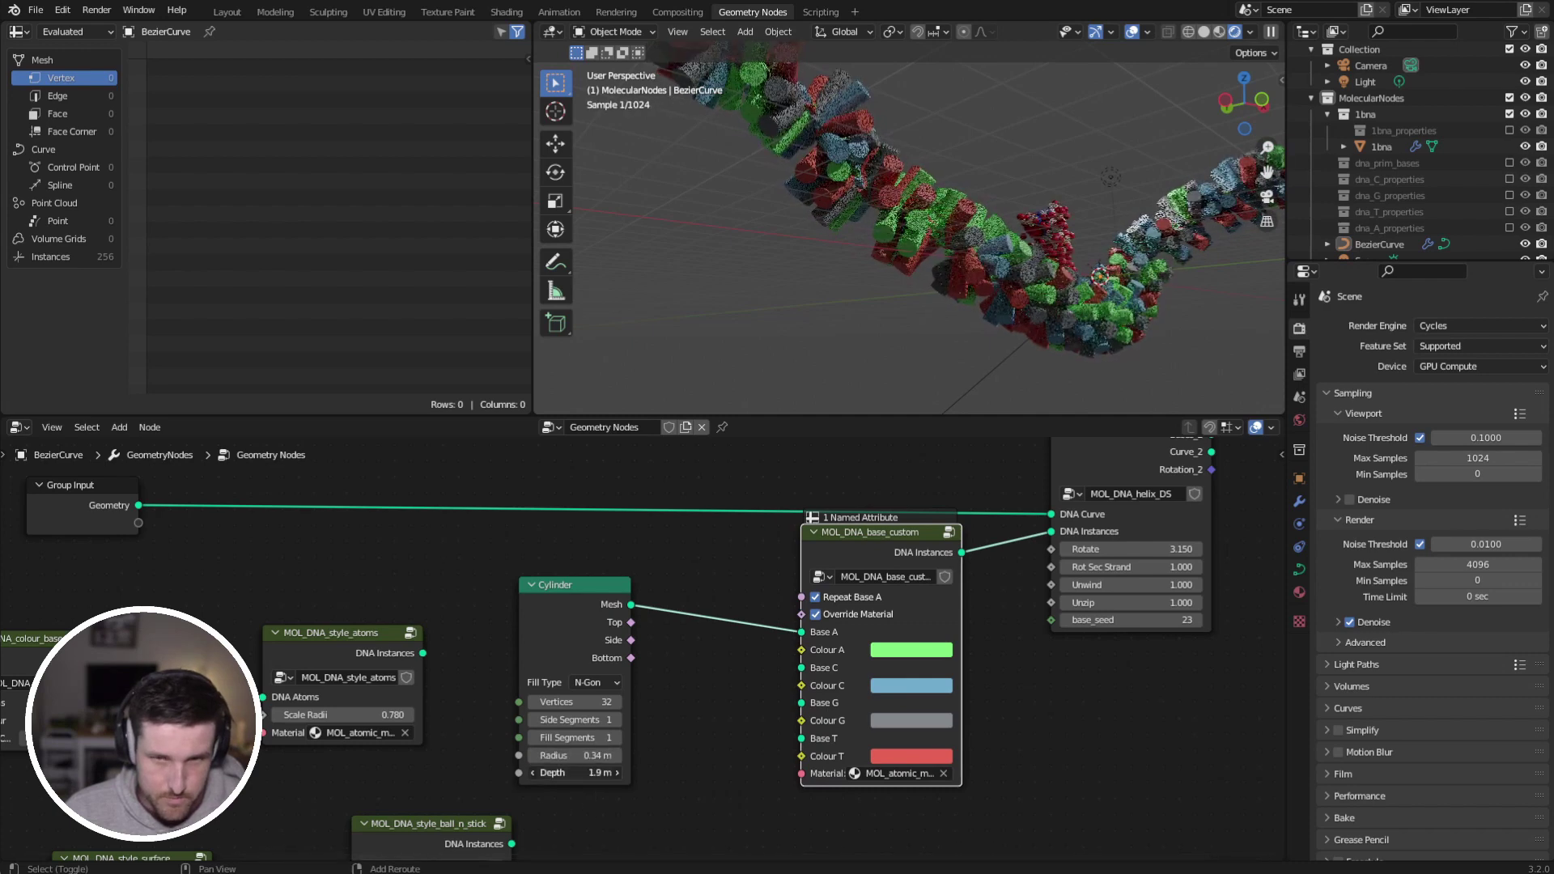
drag(574, 599, 611, 572)
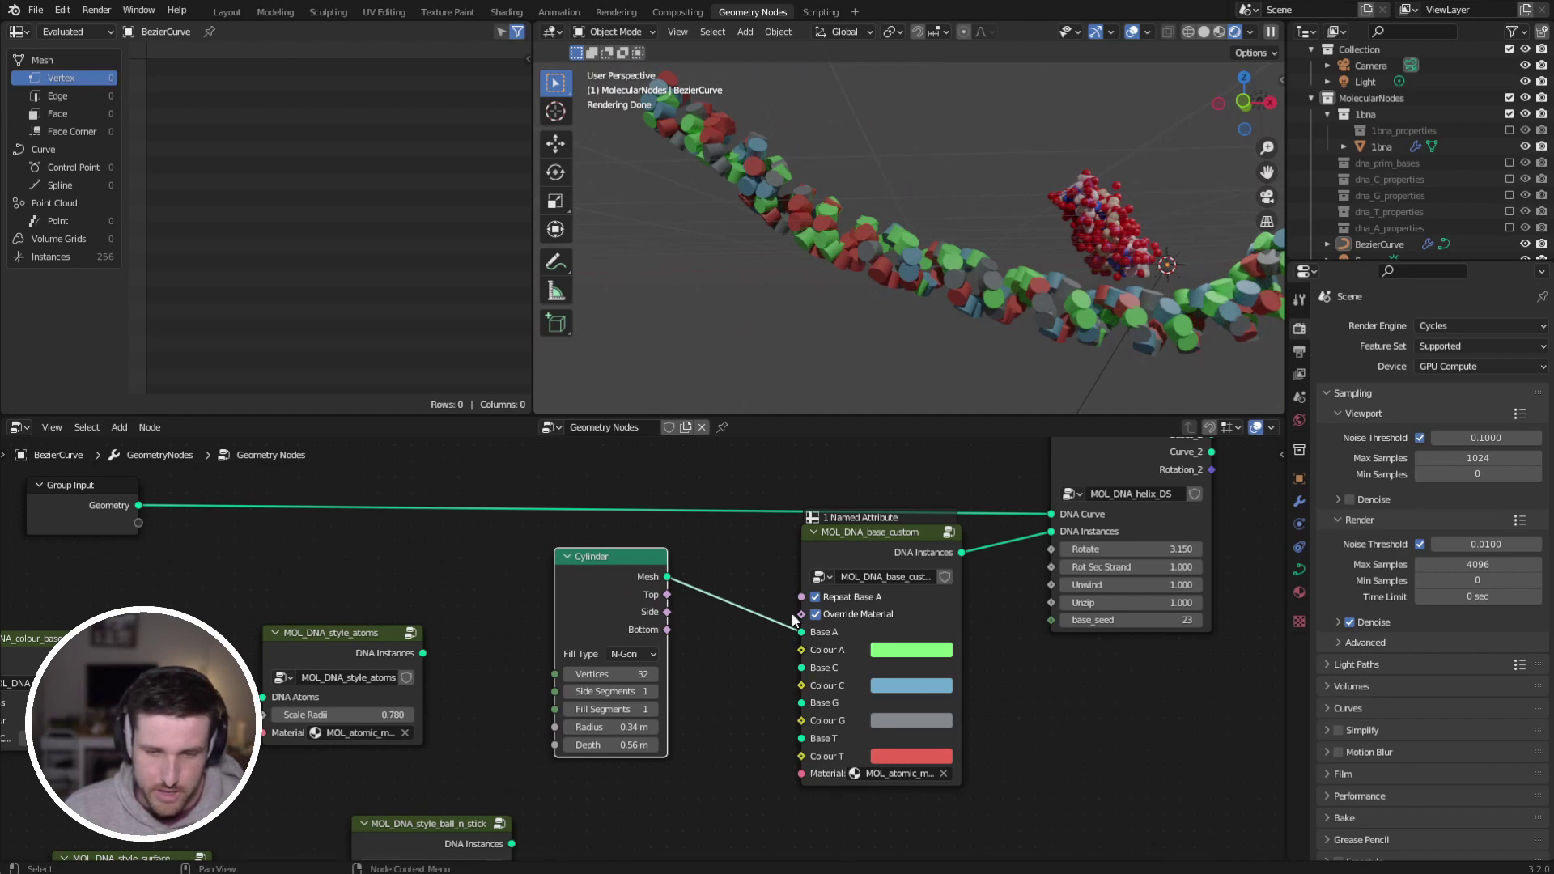
drag(623, 577, 628, 610)
Step: Disable Repeat Base A and link the Cylinder's Mesh to Base C, Base G and Base T as well
click(815, 597)
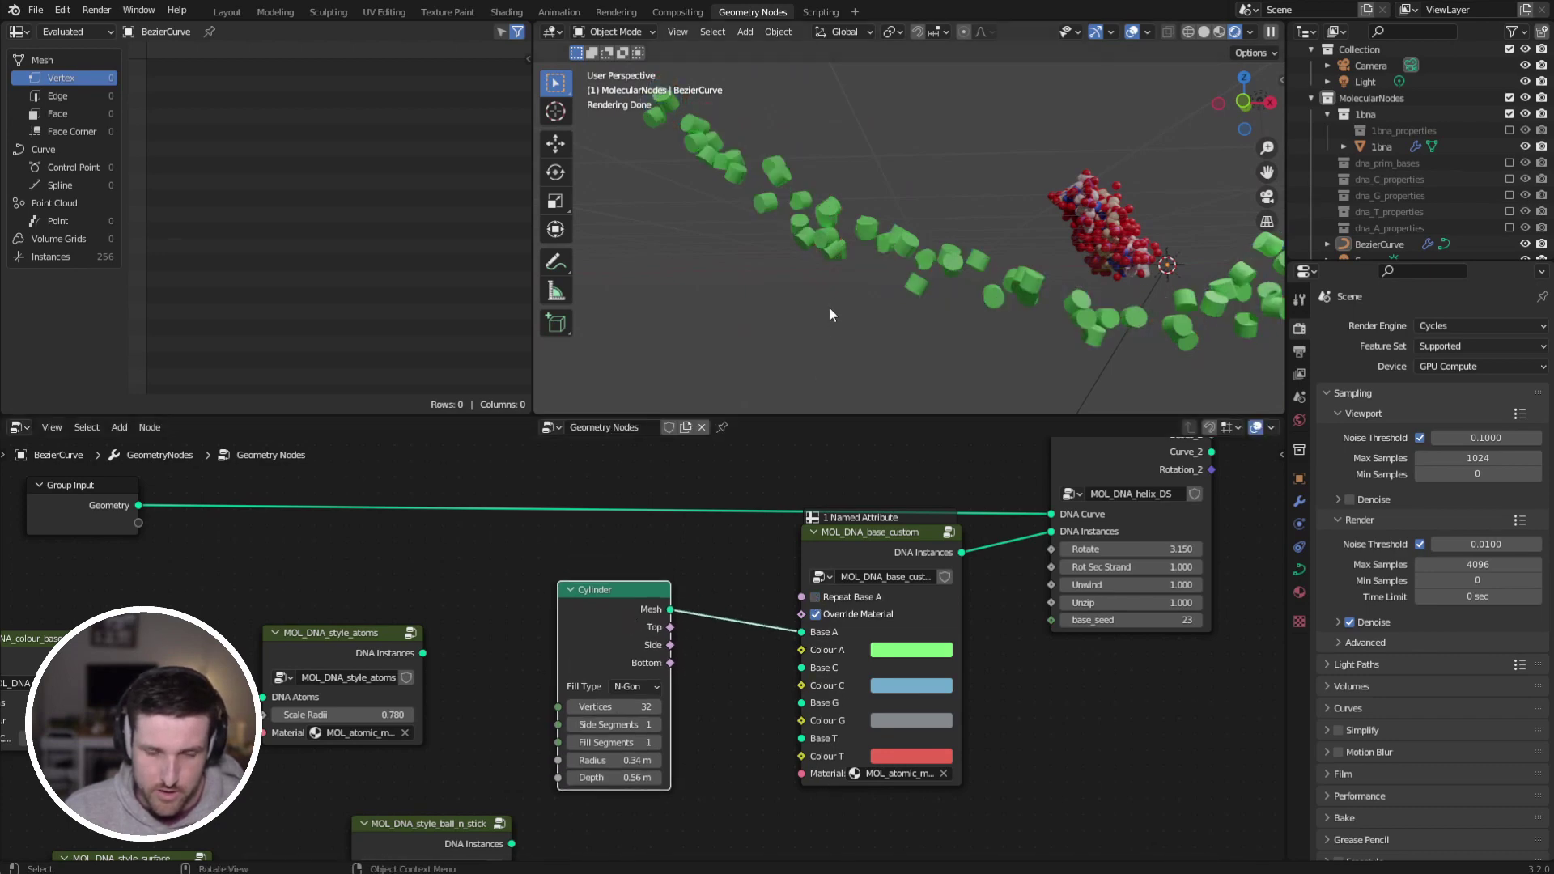
alt+right_drag(645, 627, 814, 665)
alt+right_drag(627, 629, 797, 701)
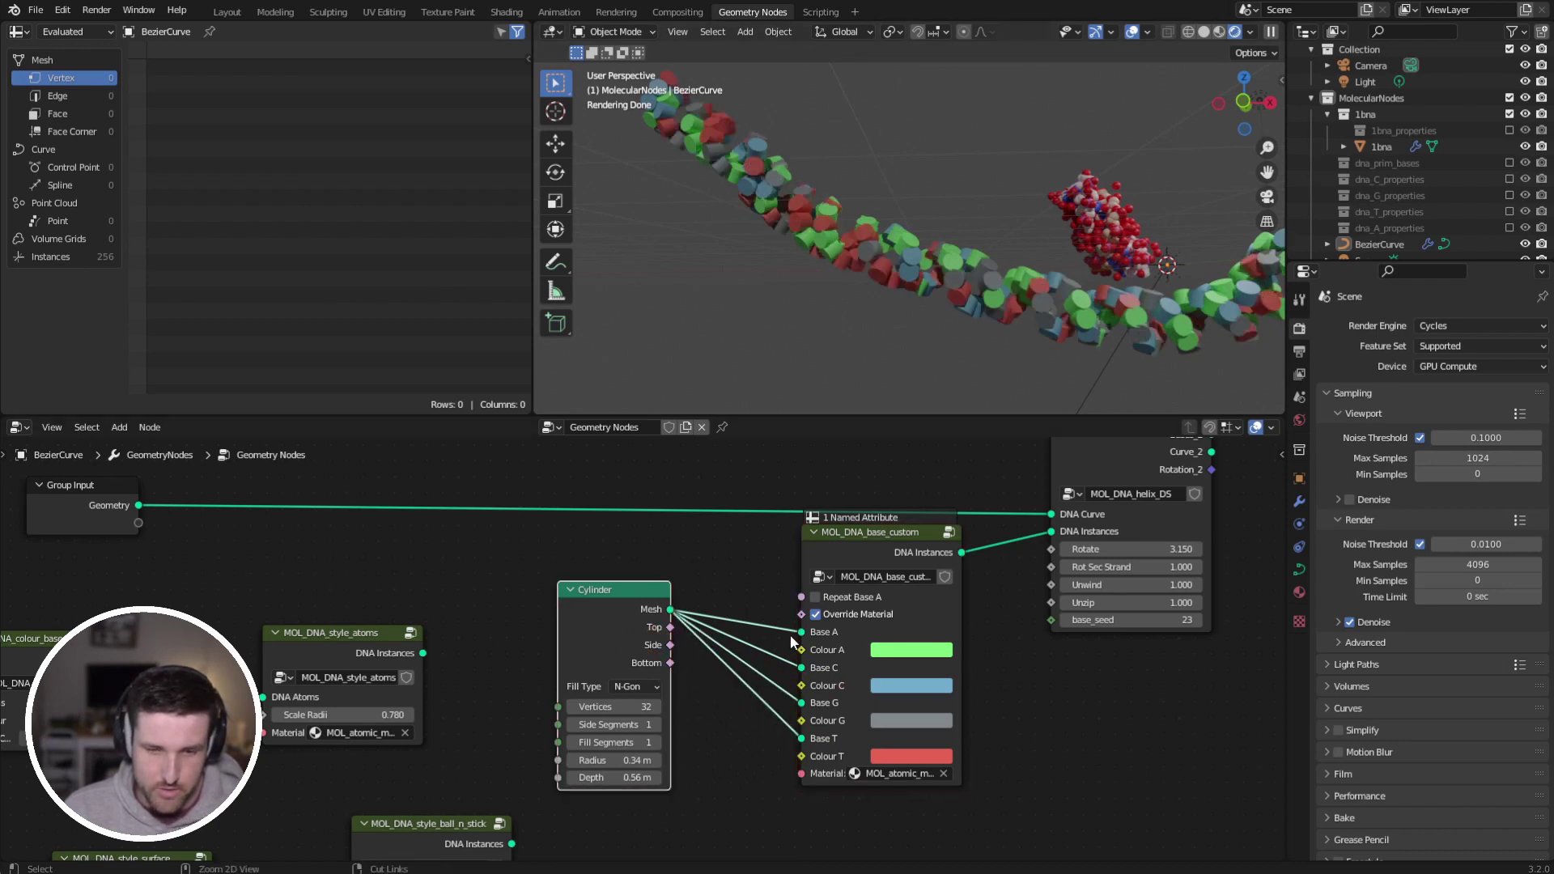
Step: Cut the Cylinder's links to Base C, Base G and Base T, and re-enable Repeat Base A
ctrl+right_drag(784, 761, 781, 764)
drag(639, 631, 681, 643)
click(815, 598)
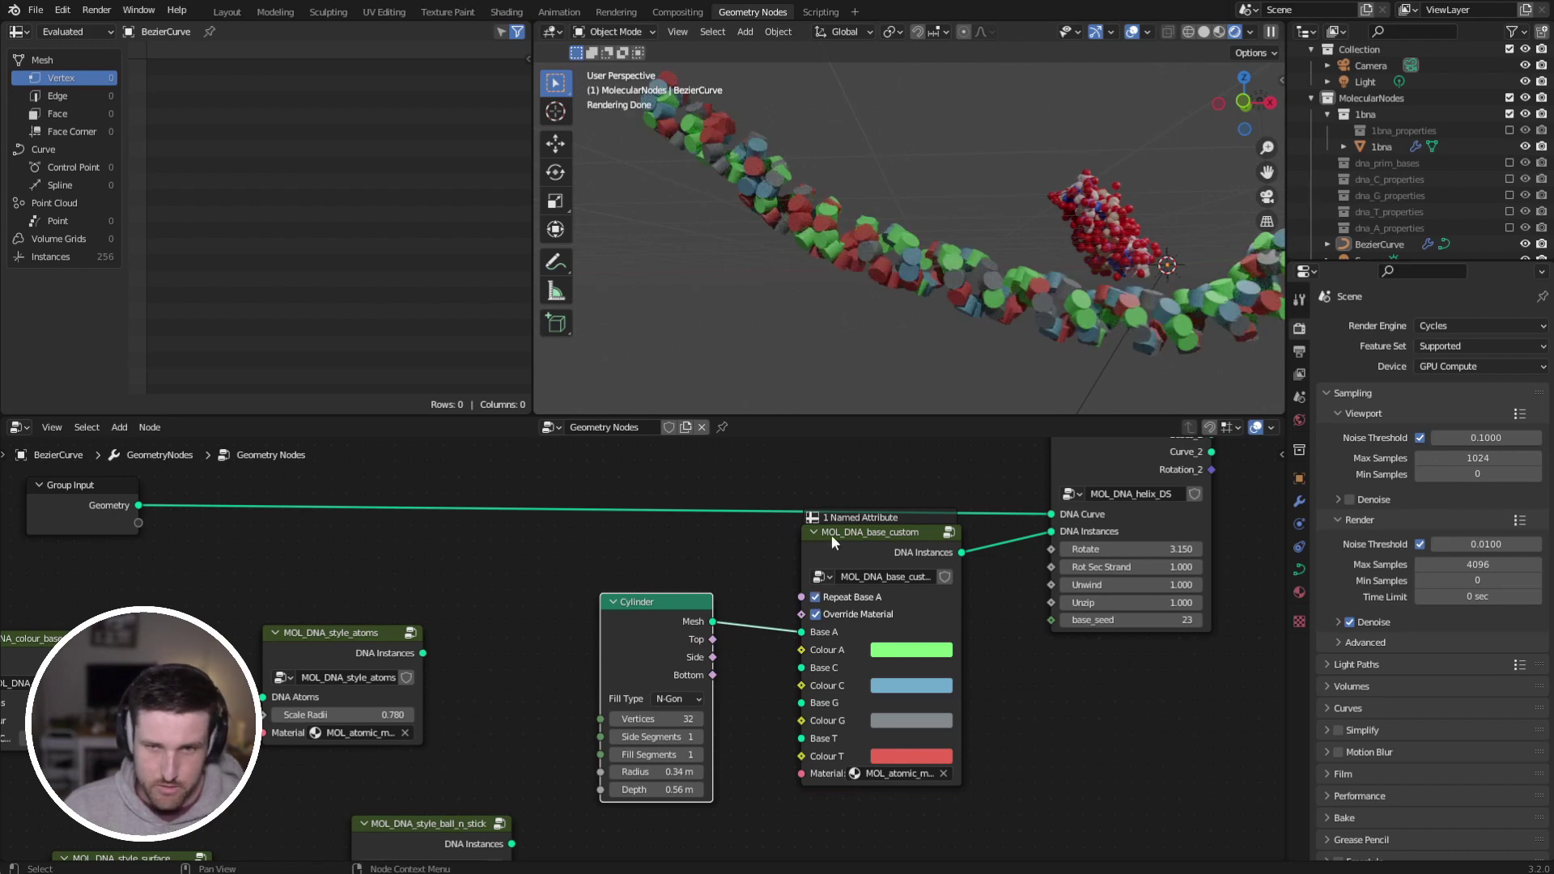
Step: Turn Override Material off on MOL_DNA_base_custom to compare the uncoloured cylinders, and turn it on again
scroll(919, 314, up, 4)
middle_drag(828, 623, 912, 587)
drag(742, 580, 625, 566)
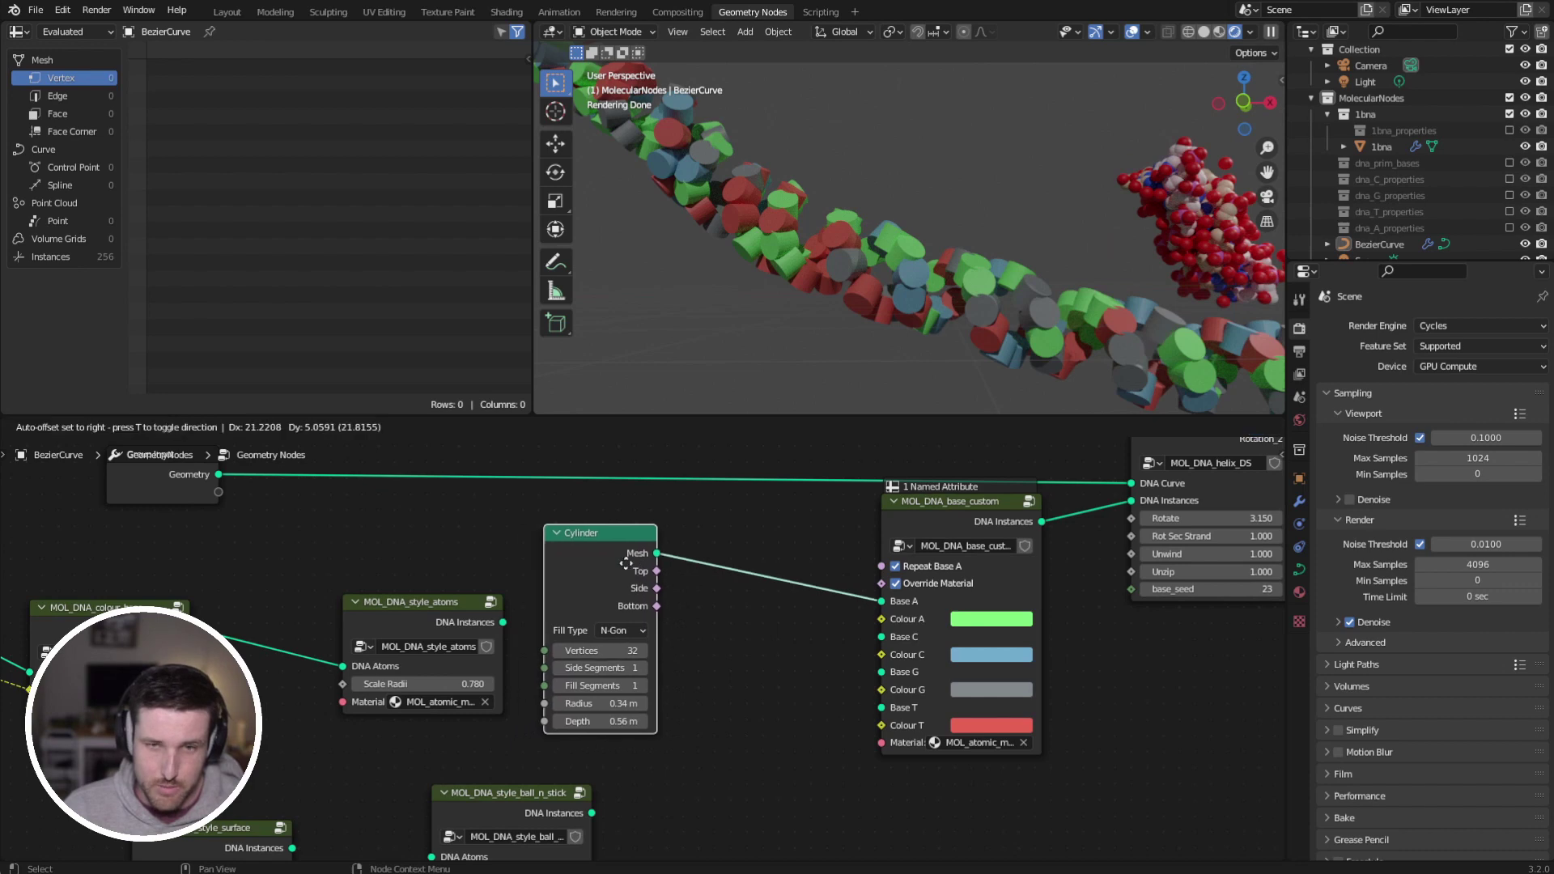
click(896, 584)
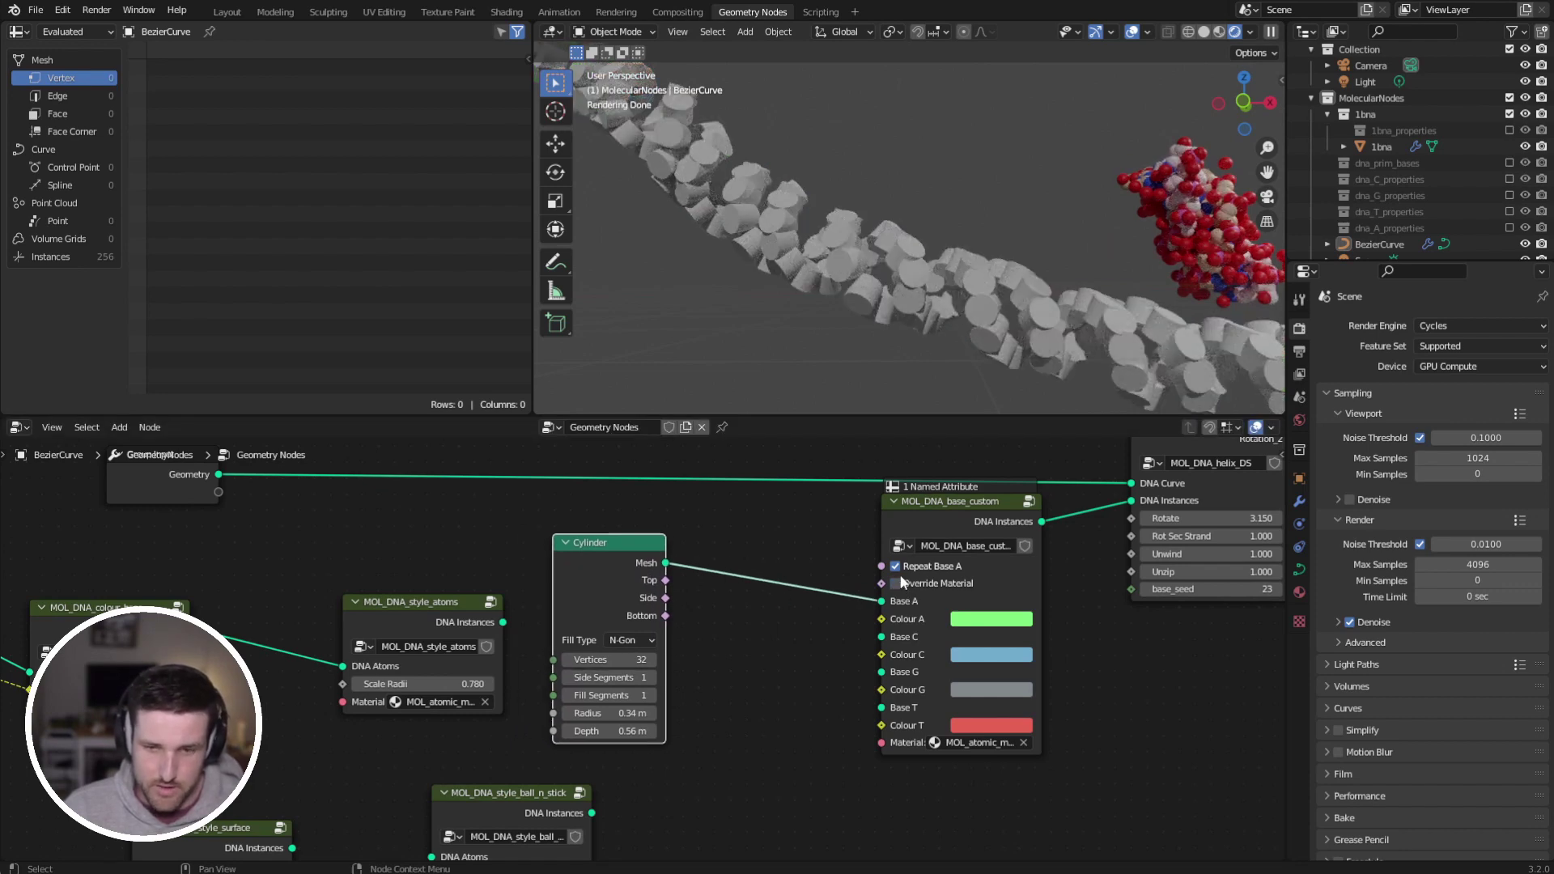
click(906, 583)
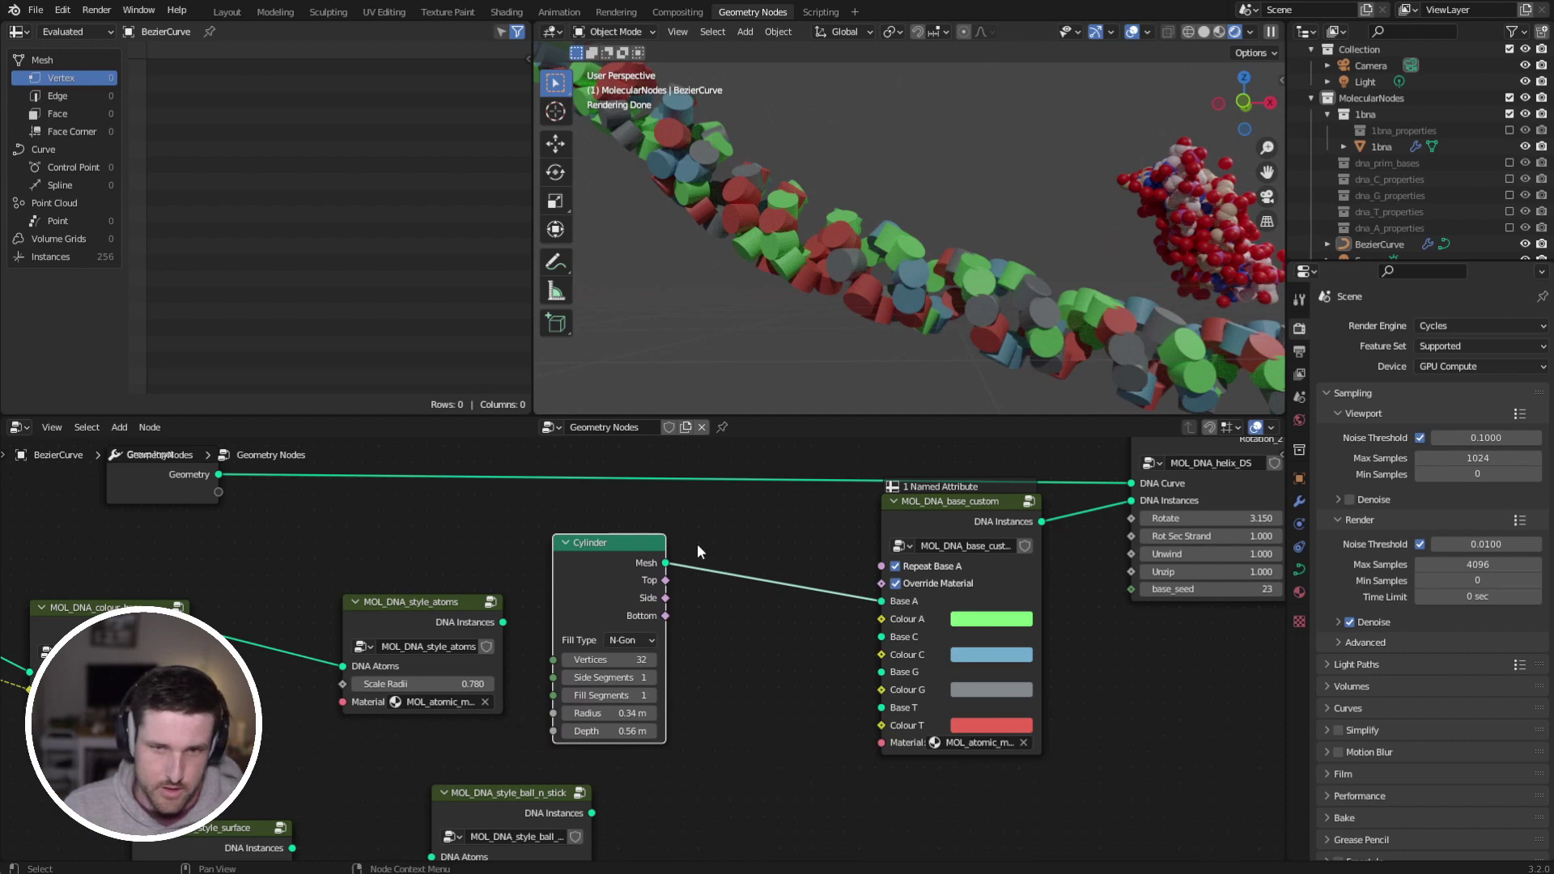
Step: Disconnect the Cylinder from Base A and add a Monkey mesh object to the scene
mouse_move(644, 569)
mouse_down()
mouse_move(745, 555)
mouse_move(638, 569)
mouse_up()
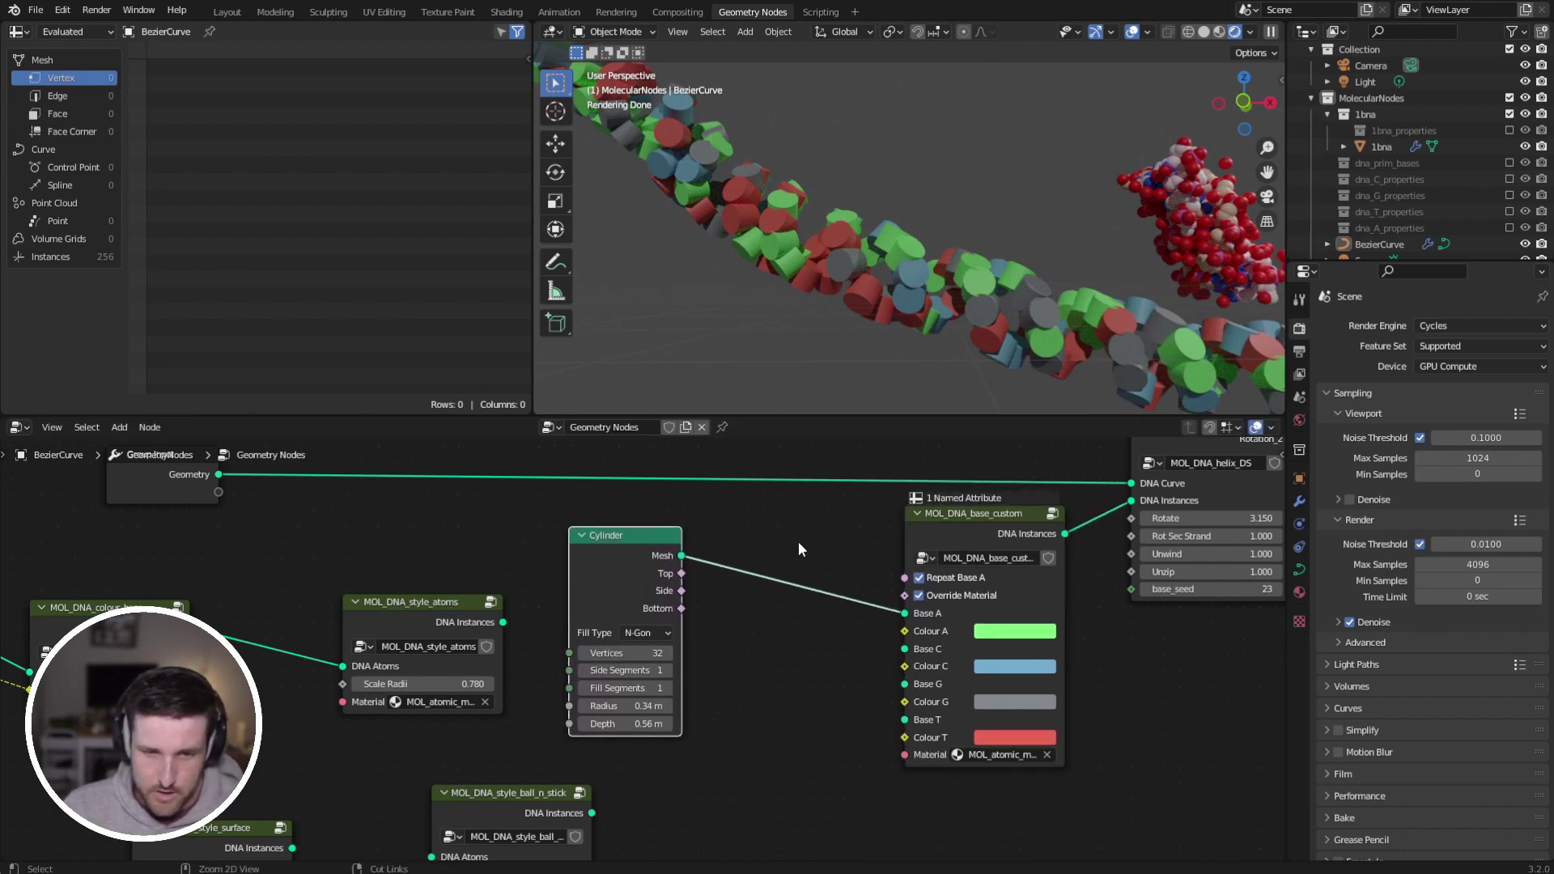
key(shift+a)
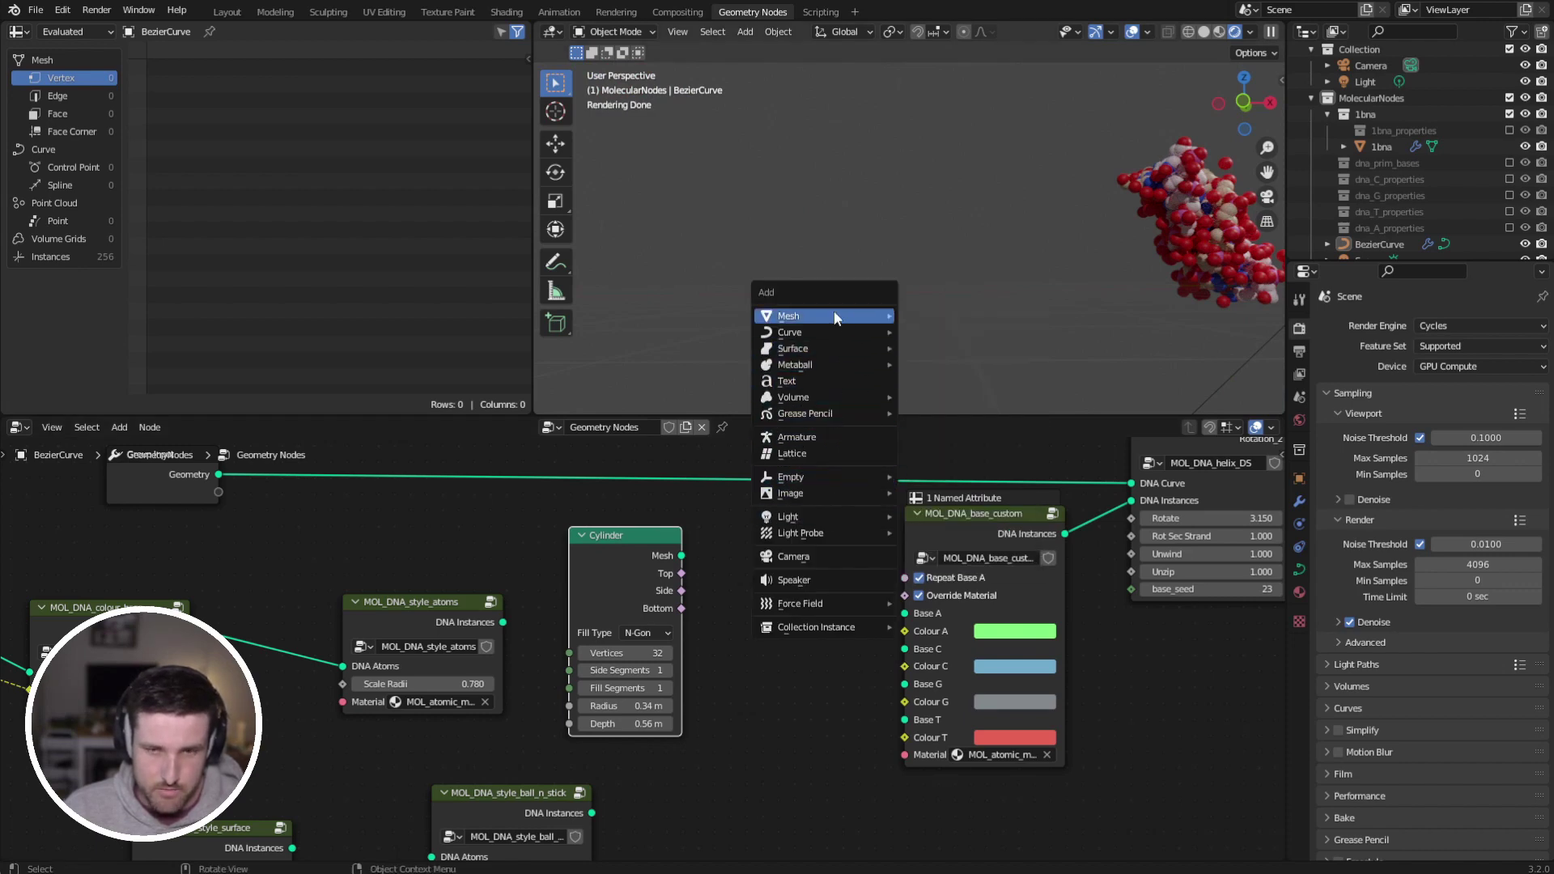
mouse_move(837, 318)
click(961, 467)
middle_drag(1028, 319, 1095, 290)
scroll(1376, 165, down, 2)
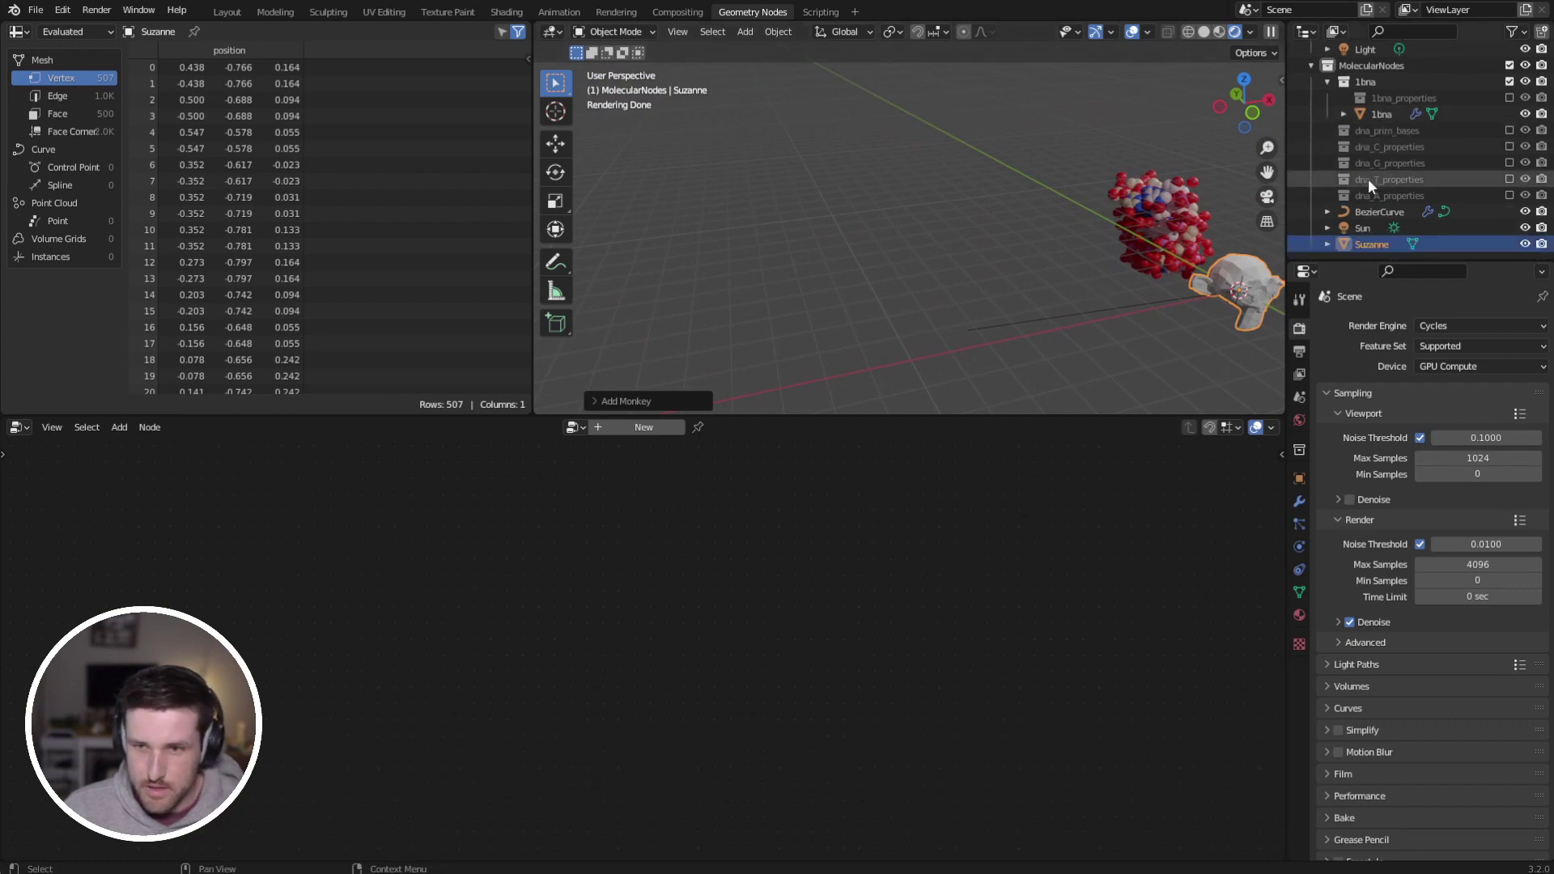
Step: Bring Suzanne into the BezierCurve node tree as a Relative Object Info node and link its Geometry to Base A
click(1378, 211)
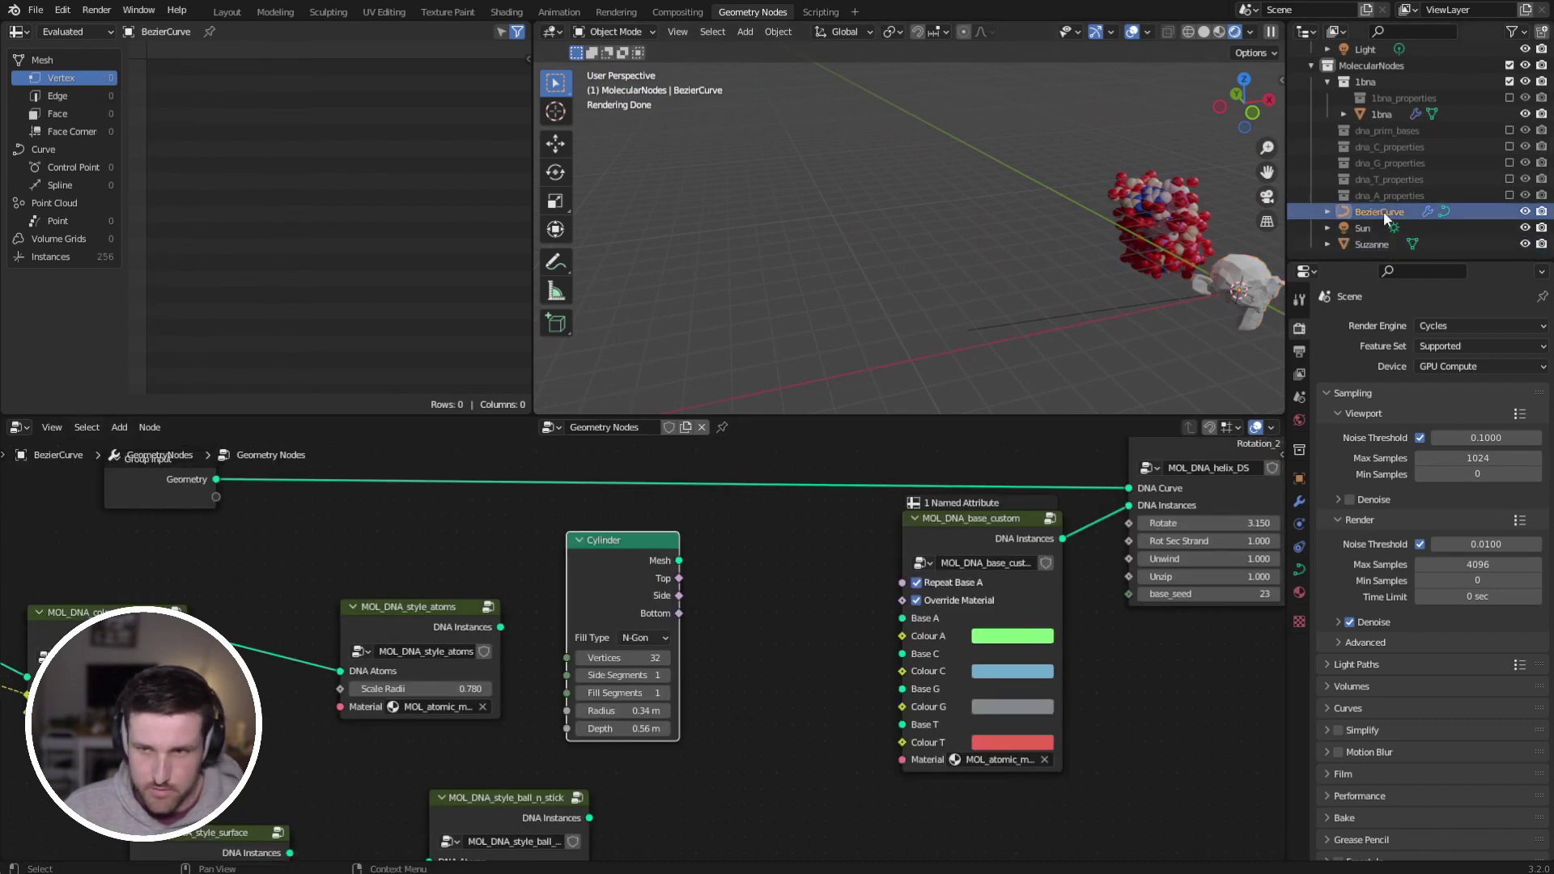
drag(1373, 244, 765, 568)
click(746, 557)
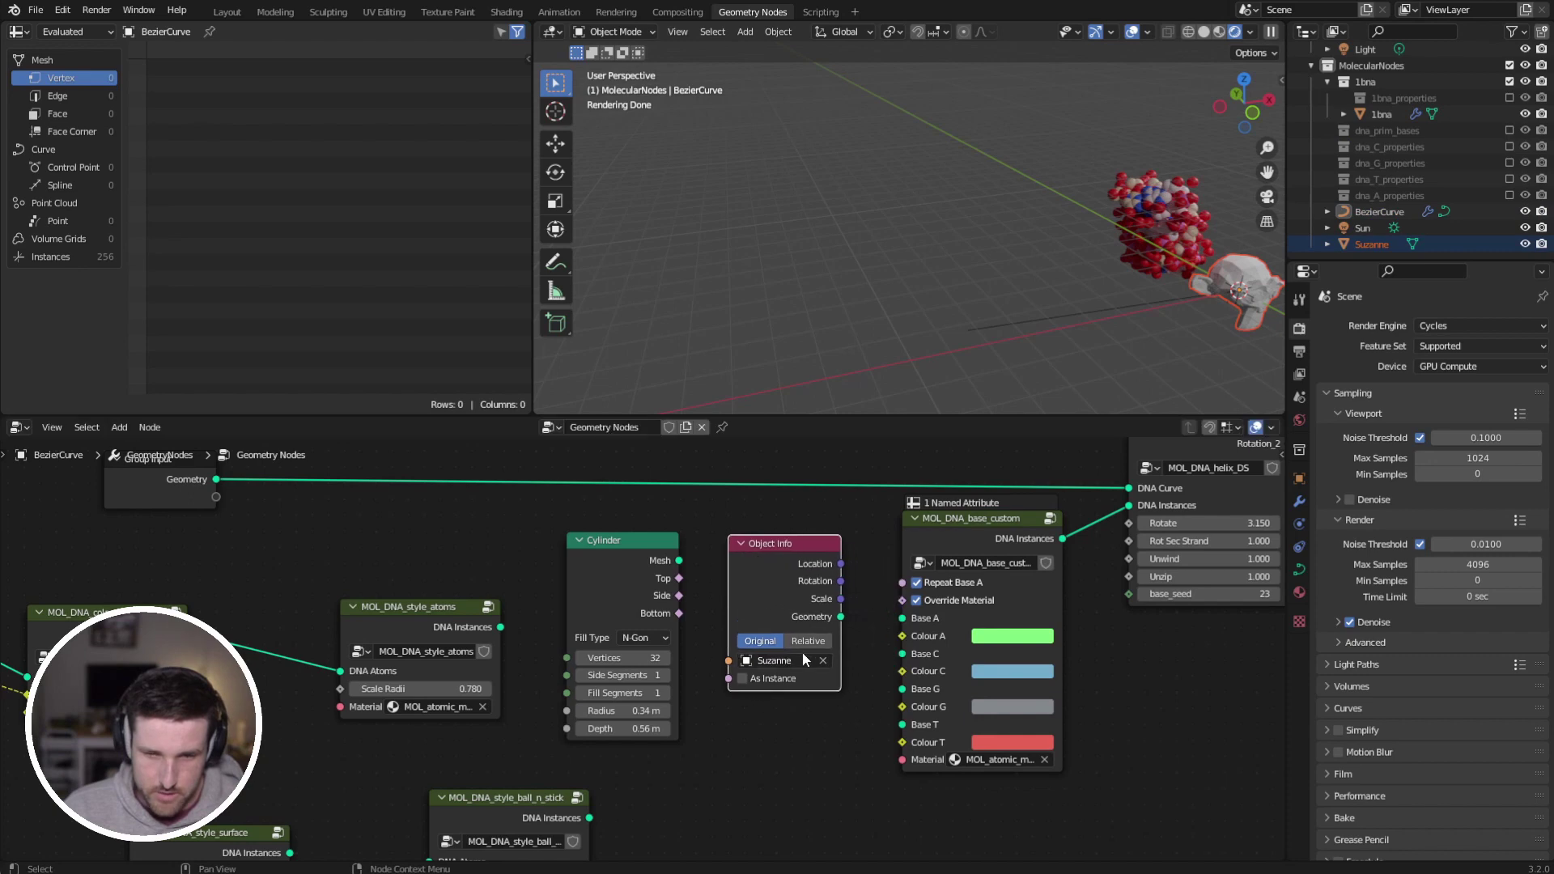
drag(879, 620, 900, 619)
drag(802, 622, 765, 625)
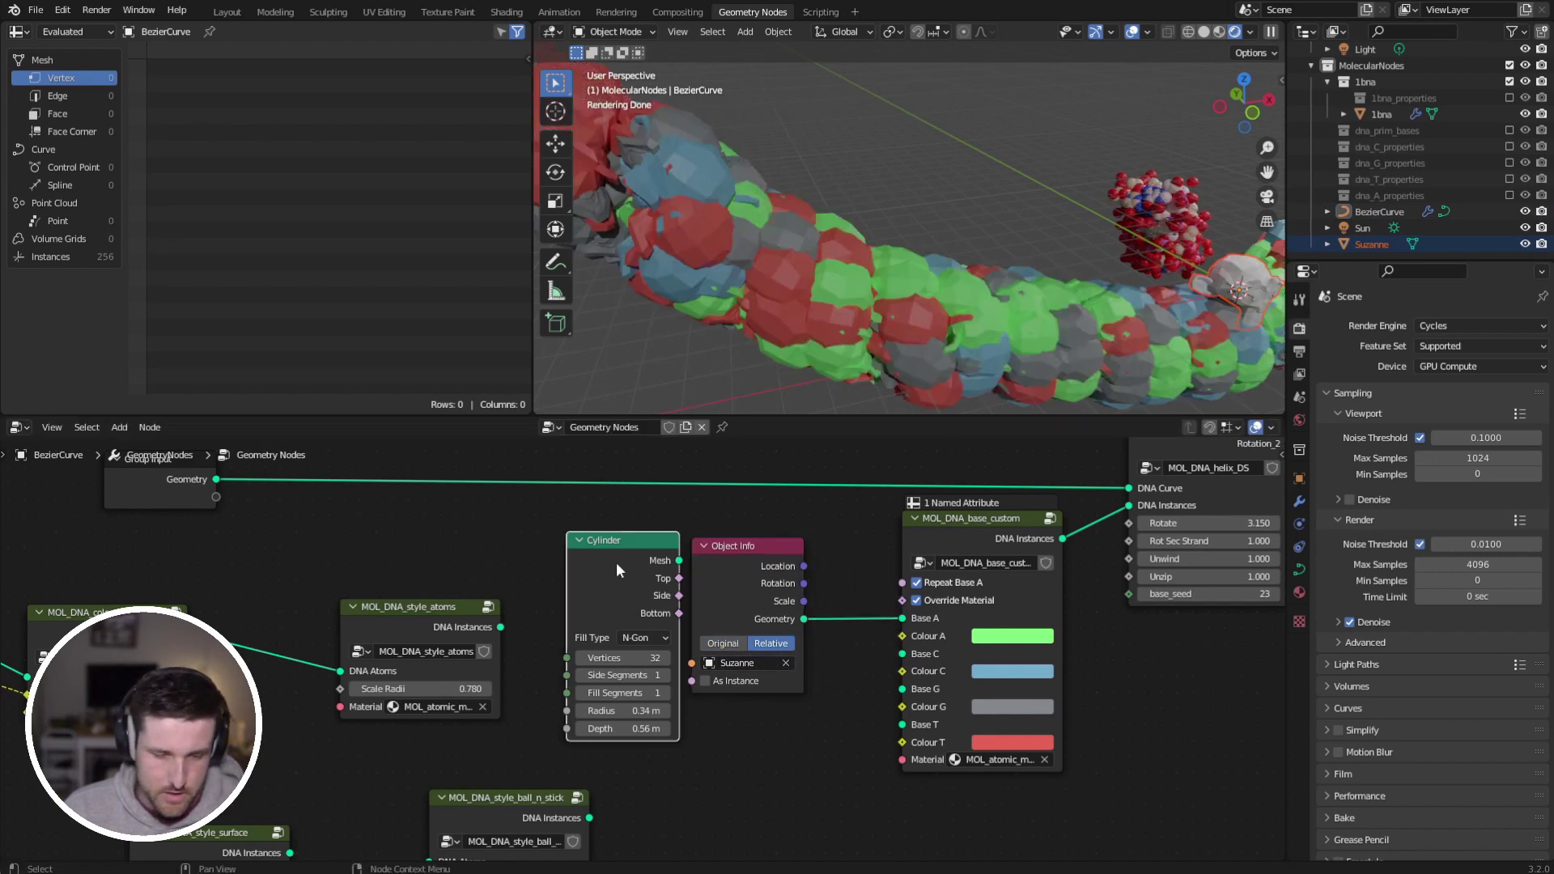
Step: Delete the Cylinder node and insert a Transform node between Object Info's Geometry and Base A
key(shift+a)
text(tra)
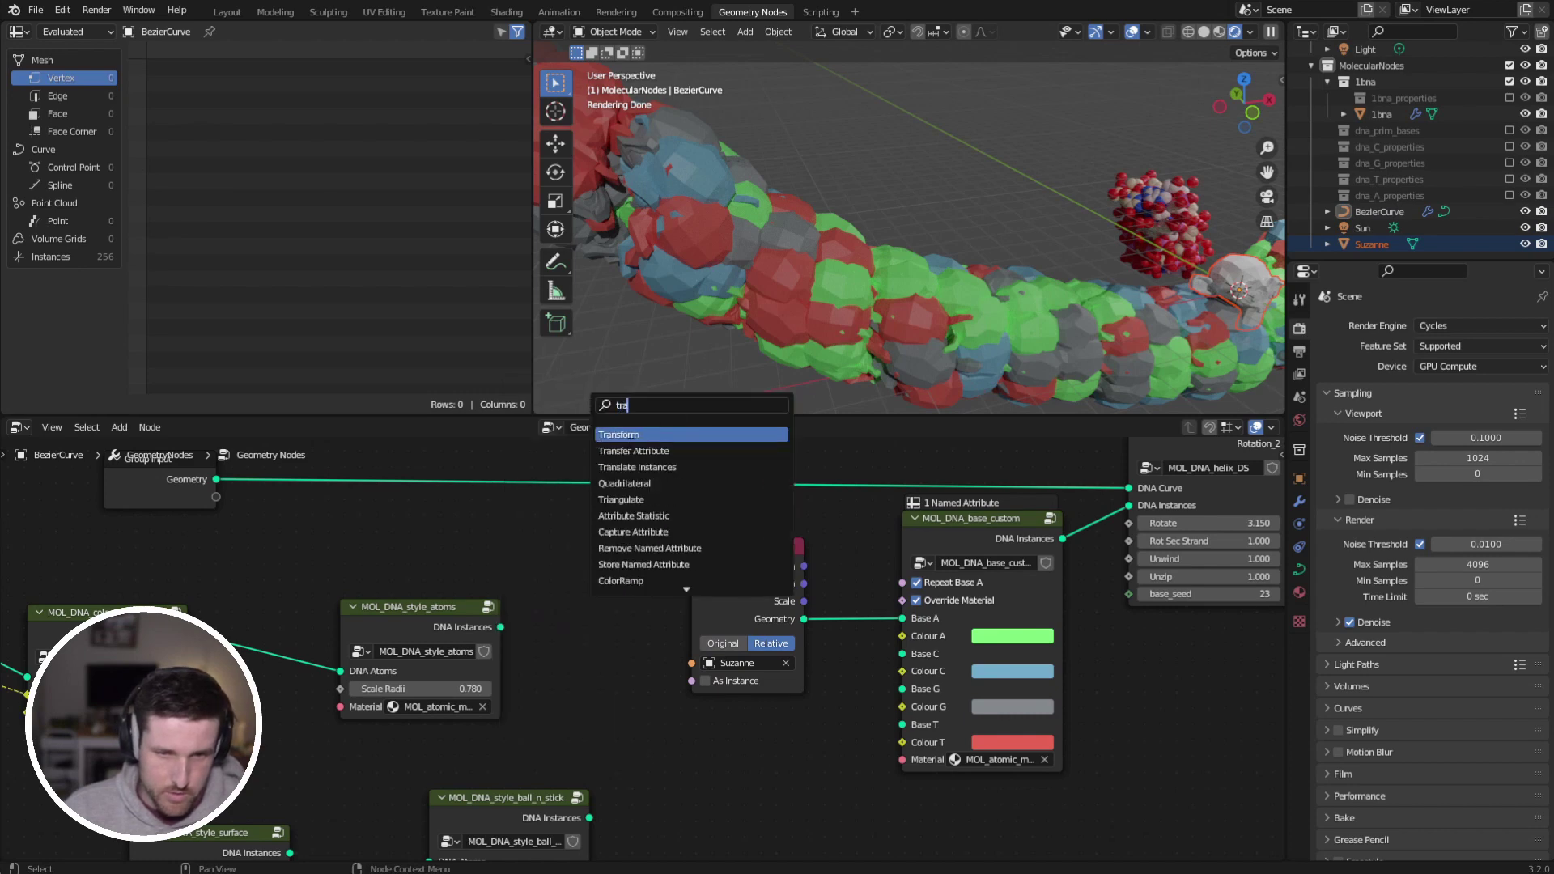
click(649, 441)
click(823, 591)
drag(730, 570, 645, 584)
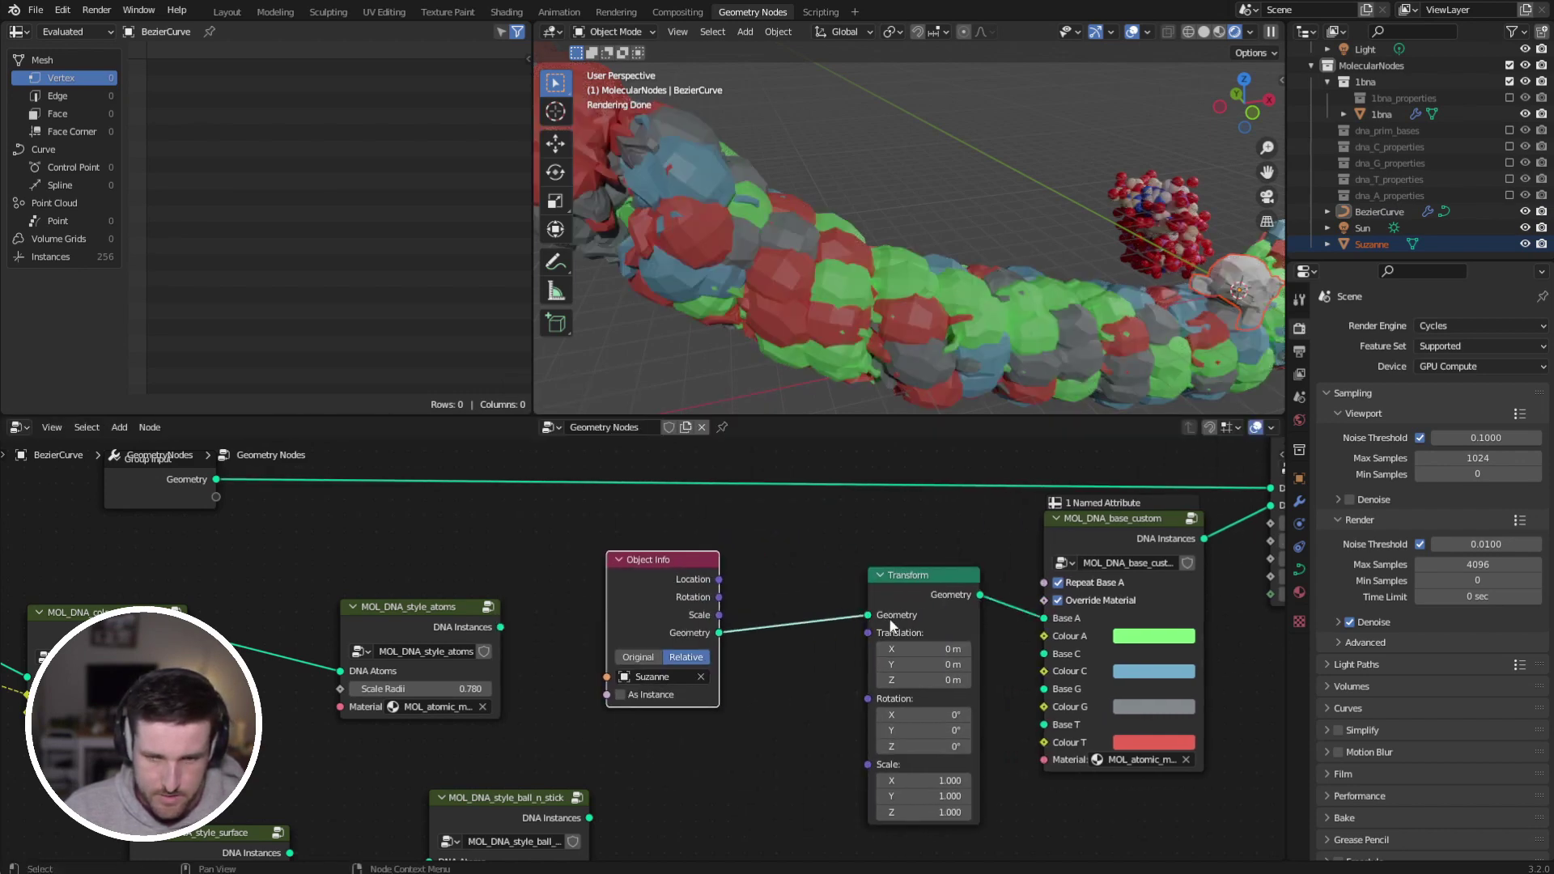
drag(891, 626, 821, 603)
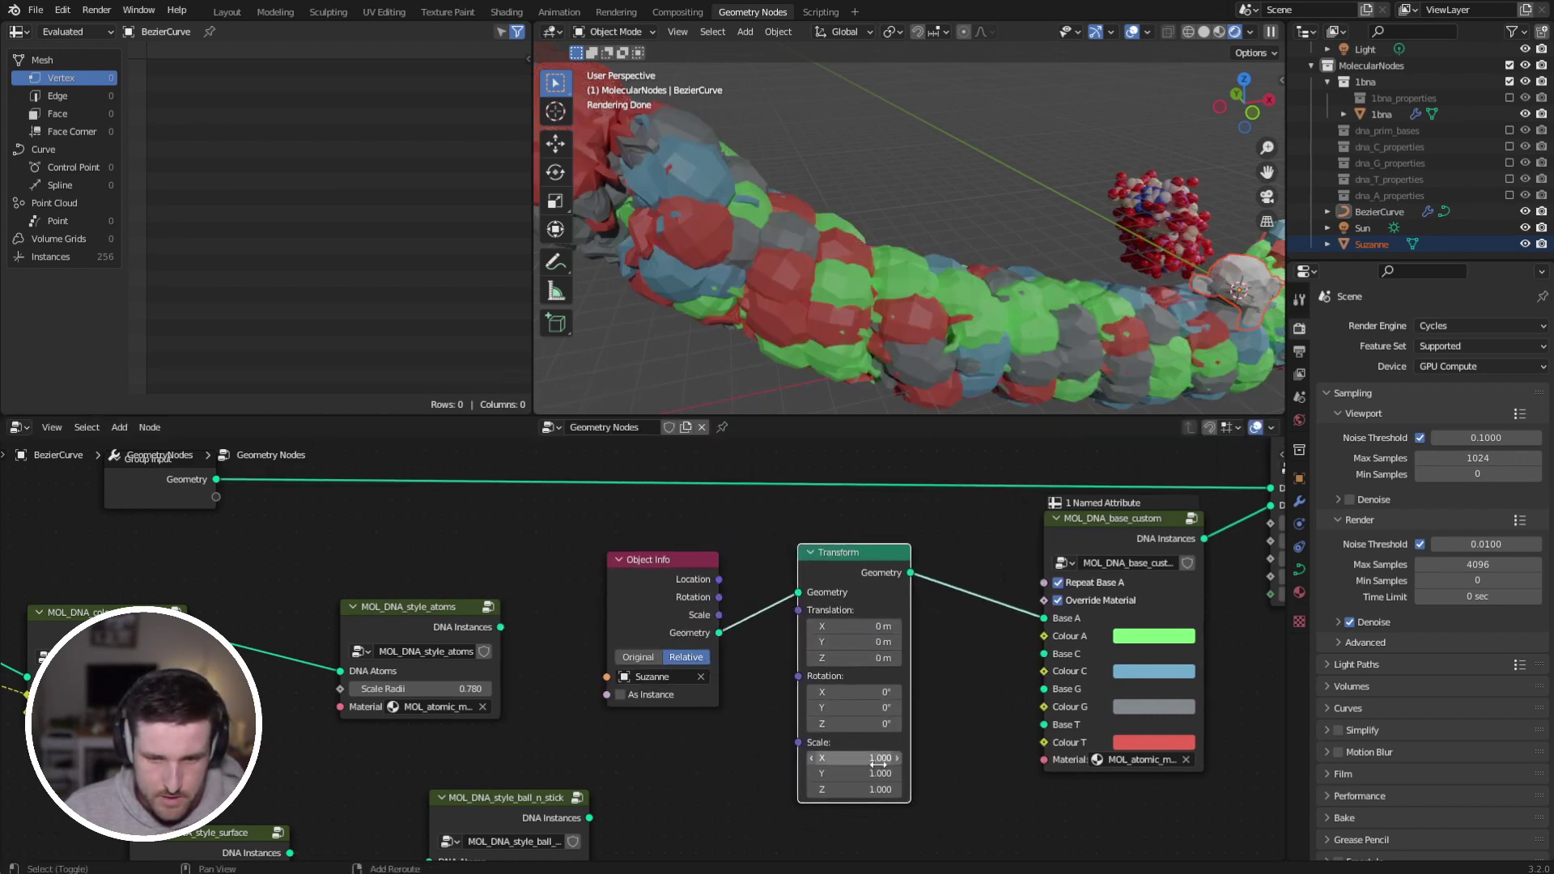
Step: Set the Transform node's scale to 0.250 on all axes, its Z rotation to 0.68° and its Z translation to -0.04 m
drag(853, 757, 809, 789)
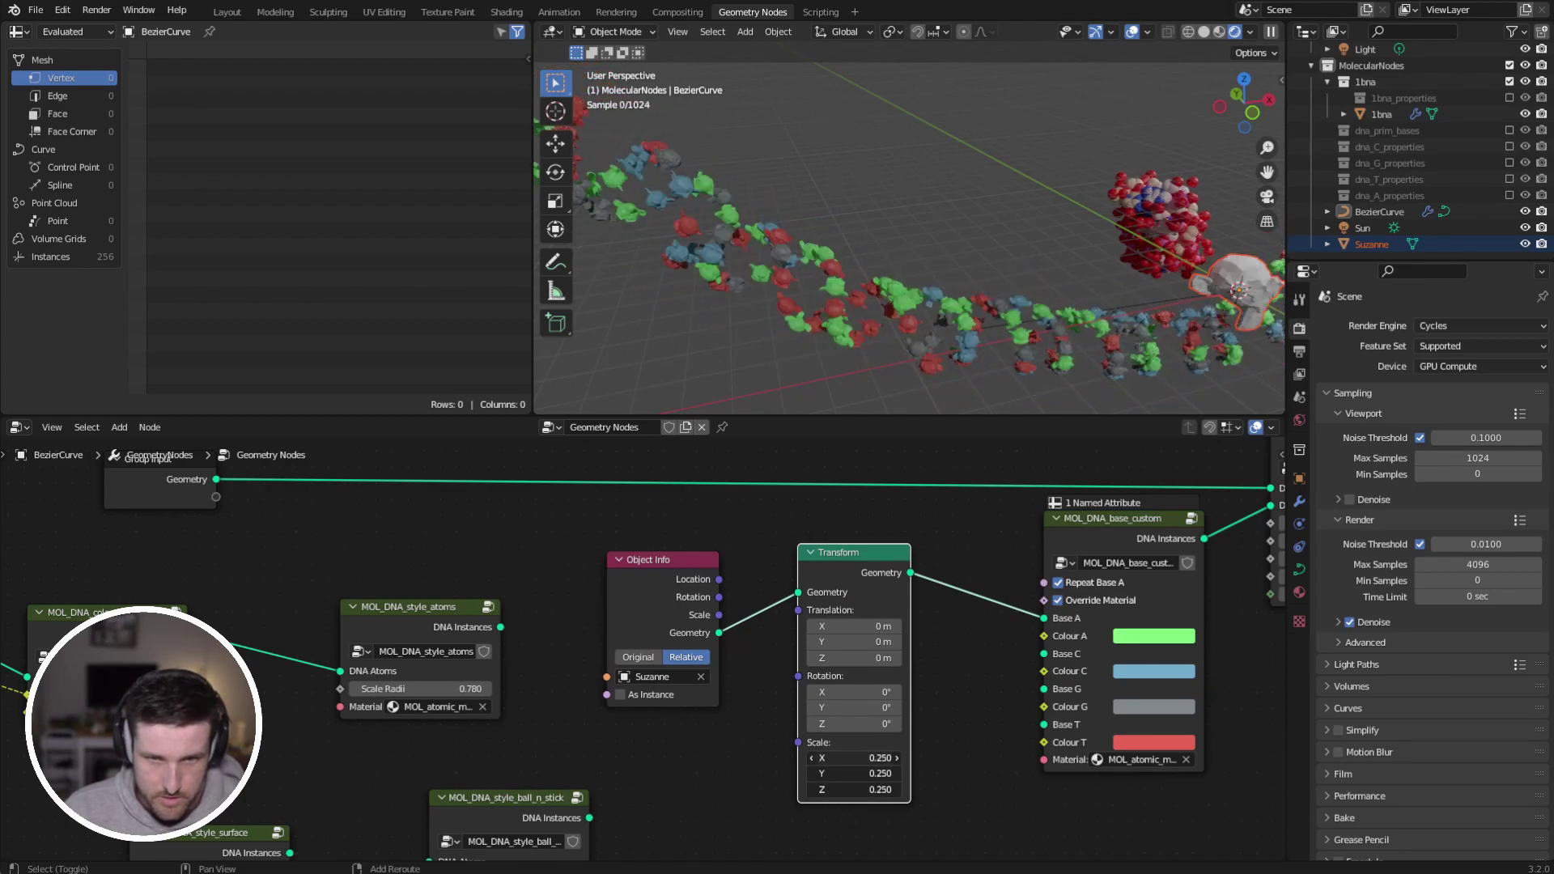
middle_drag(1003, 261, 973, 173)
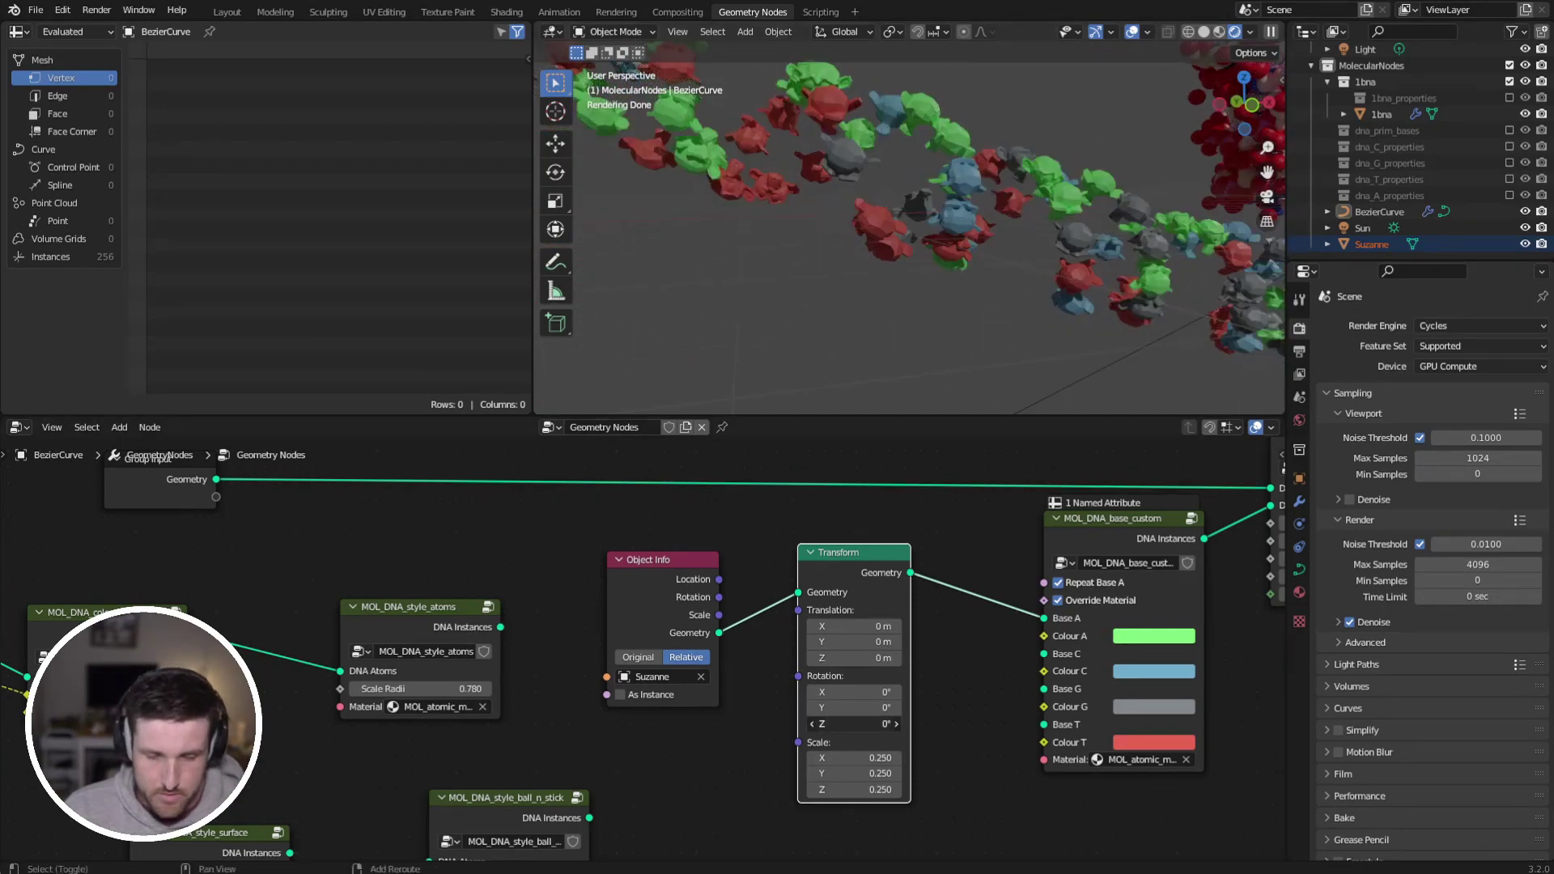
drag(854, 724, 858, 723)
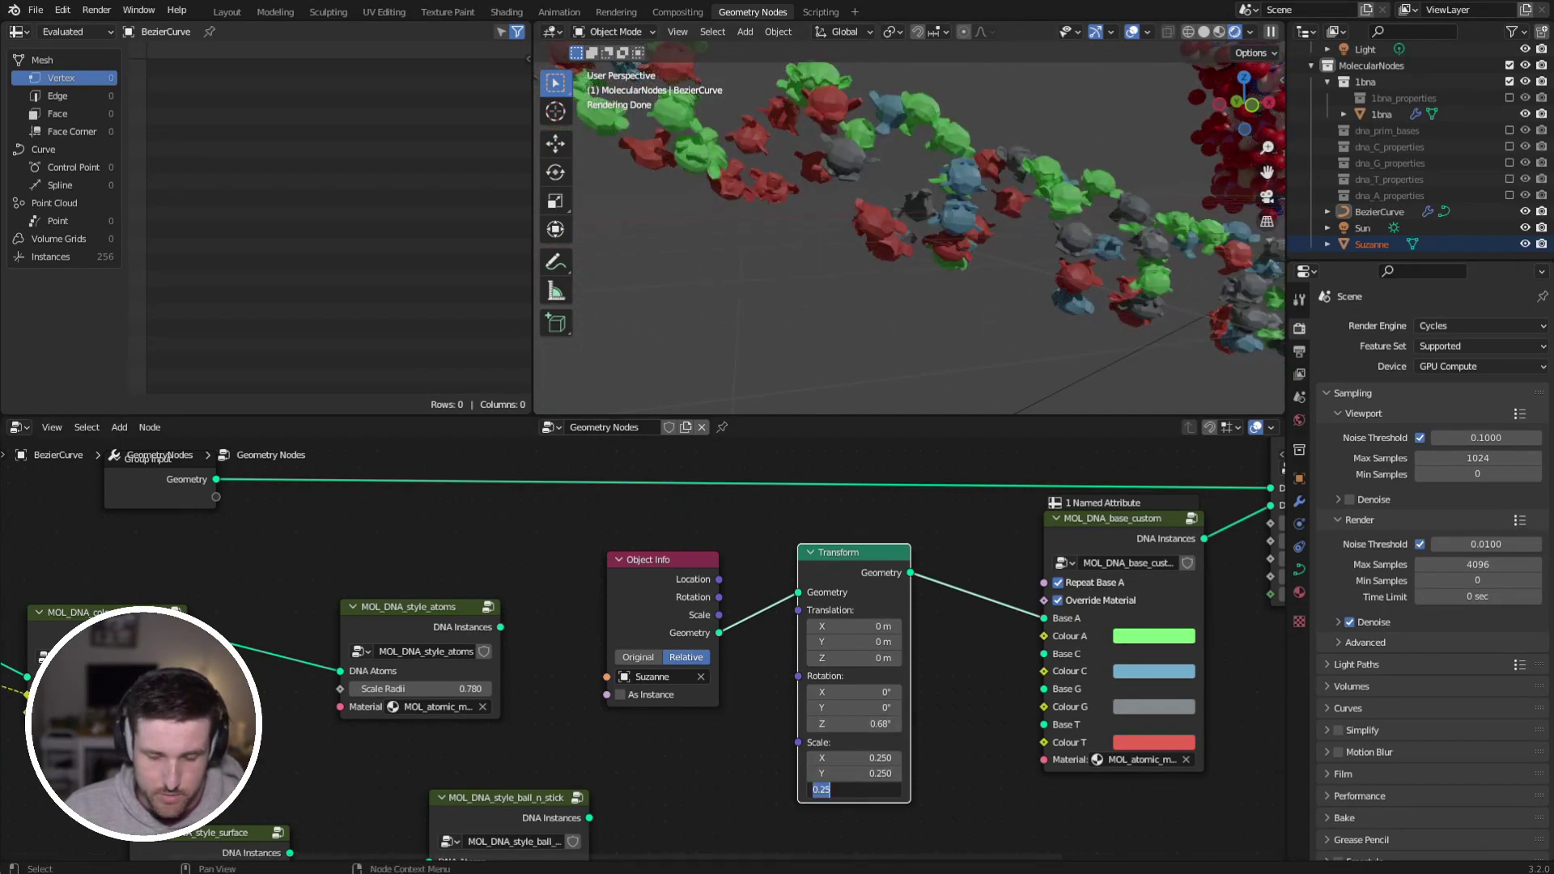
mouse_move(854, 658)
mouse_down()
mouse_move(831, 658)
mouse_move(846, 657)
mouse_up()
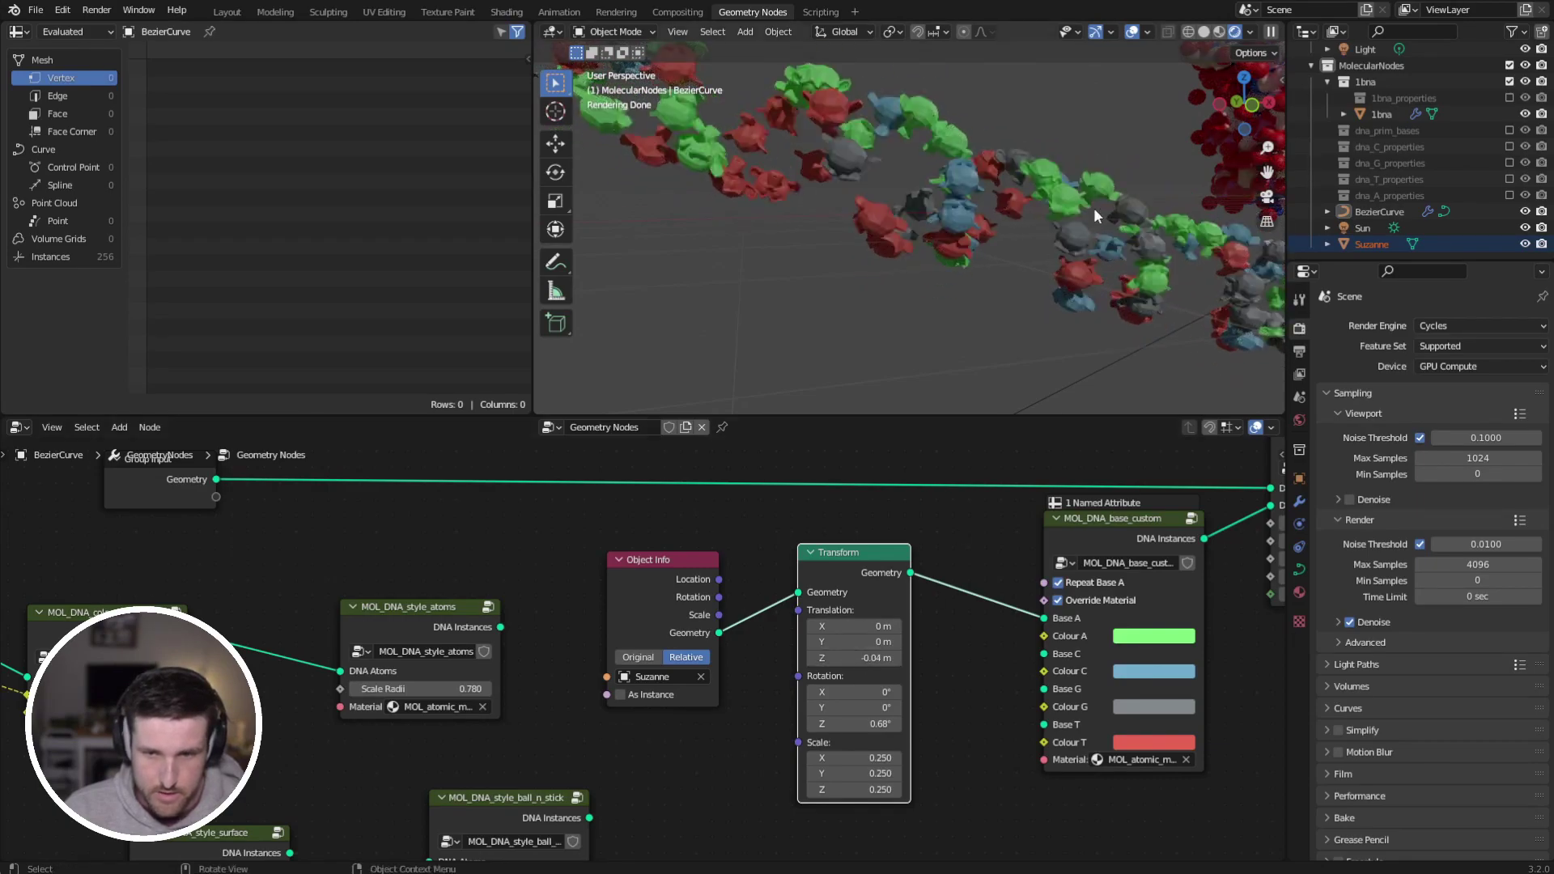
middle_drag(1094, 208, 975, 293)
click(880, 285)
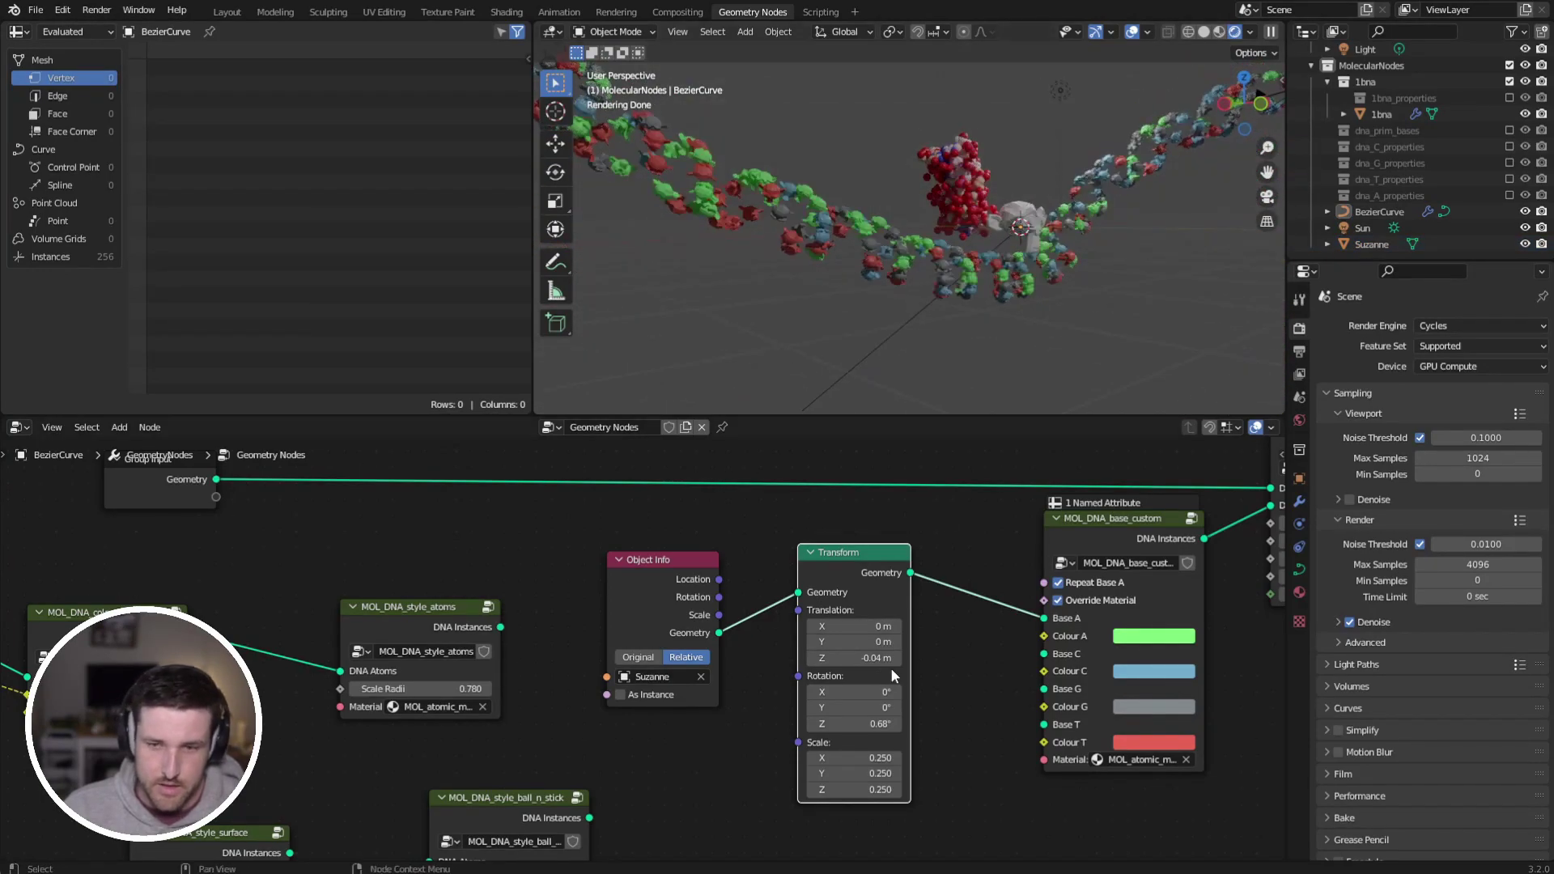
Step: Delete the Object Info, Transform and MOL_DNA_base_custom nodes, and link MOL_DNA_style_atoms to the DNA Instances input of MOL_DNA_helix_DS
middle_drag(962, 603, 713, 707)
scroll(851, 664, down, 2)
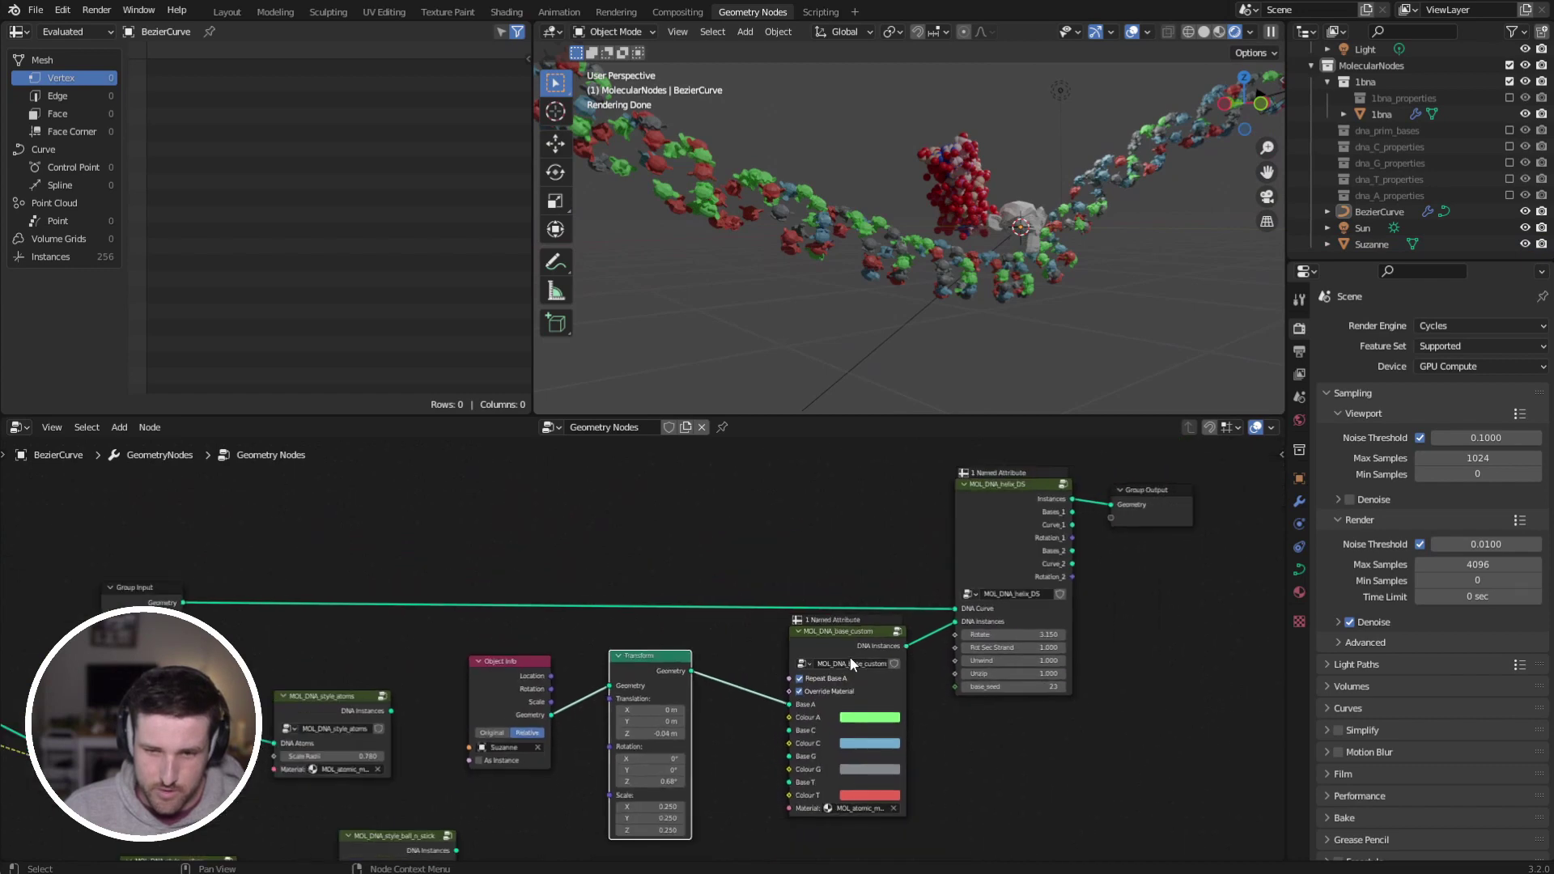
middle_drag(914, 267, 954, 215)
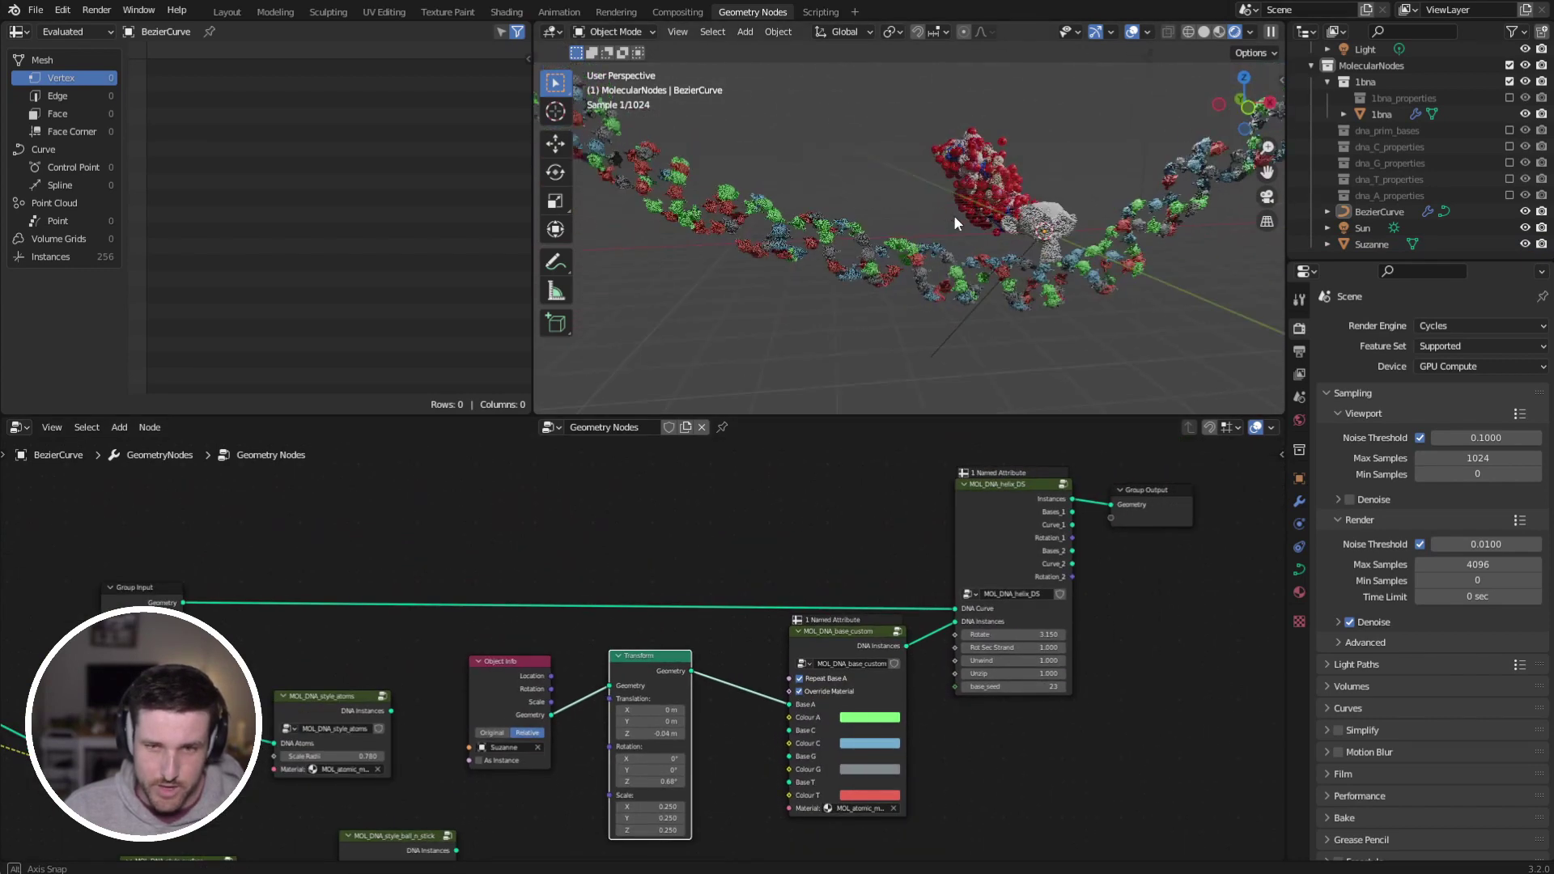
middle_drag(821, 542, 982, 442)
drag(621, 641, 1016, 683)
key(x)
drag(554, 612, 1118, 522)
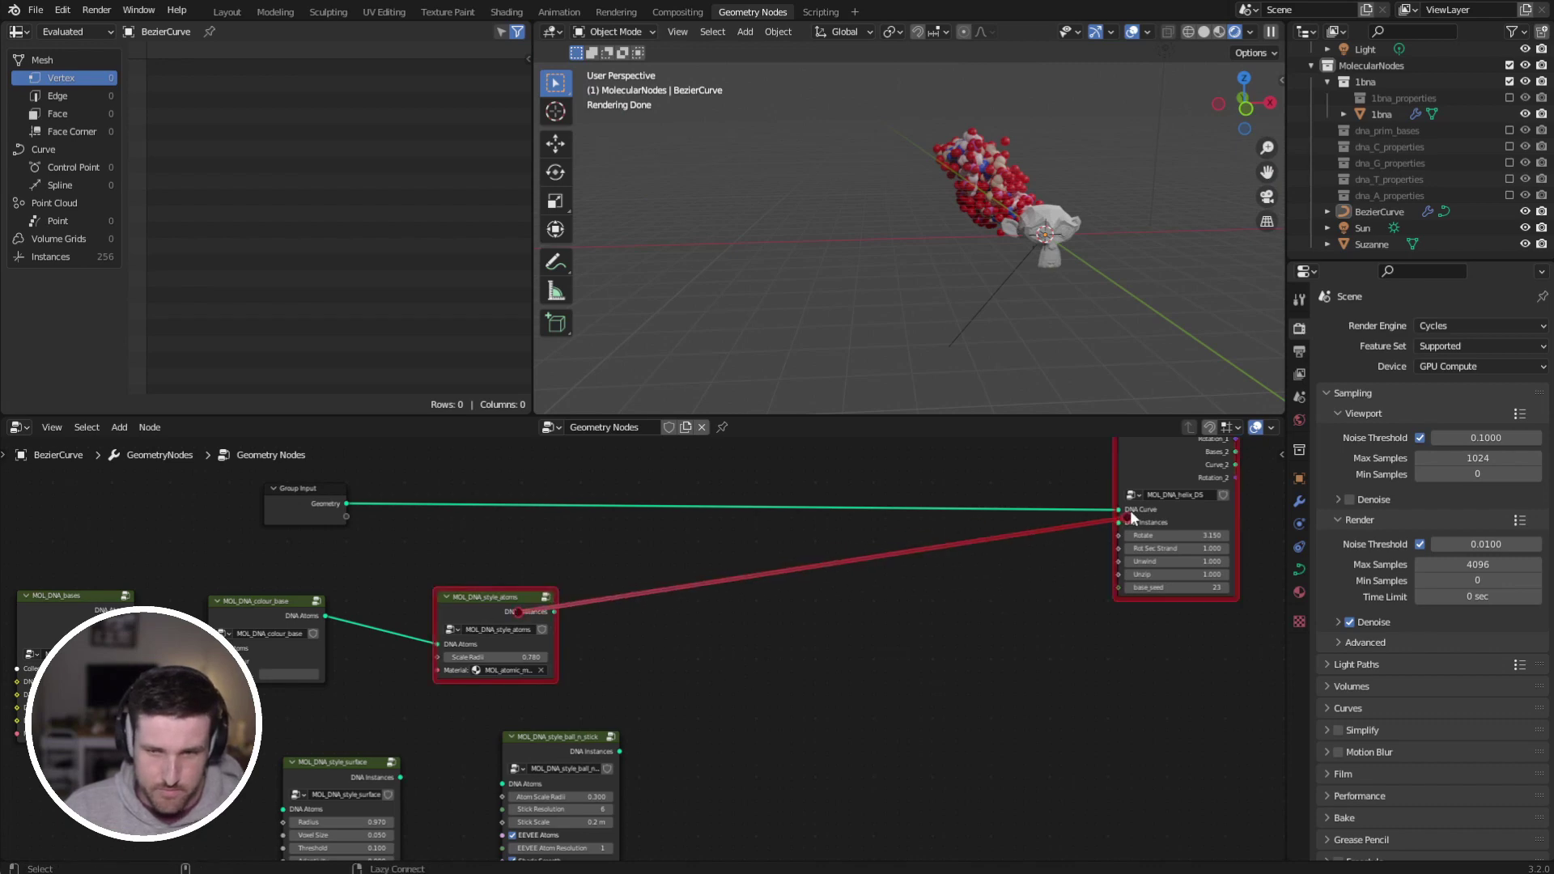
Step: Move MOL_DNA_helix_DS close to MOL_DNA_style_atoms, leaving free space before the Group Output
drag(1172, 469, 652, 545)
scroll(721, 534, down, 2)
middle_drag(721, 534, 746, 582)
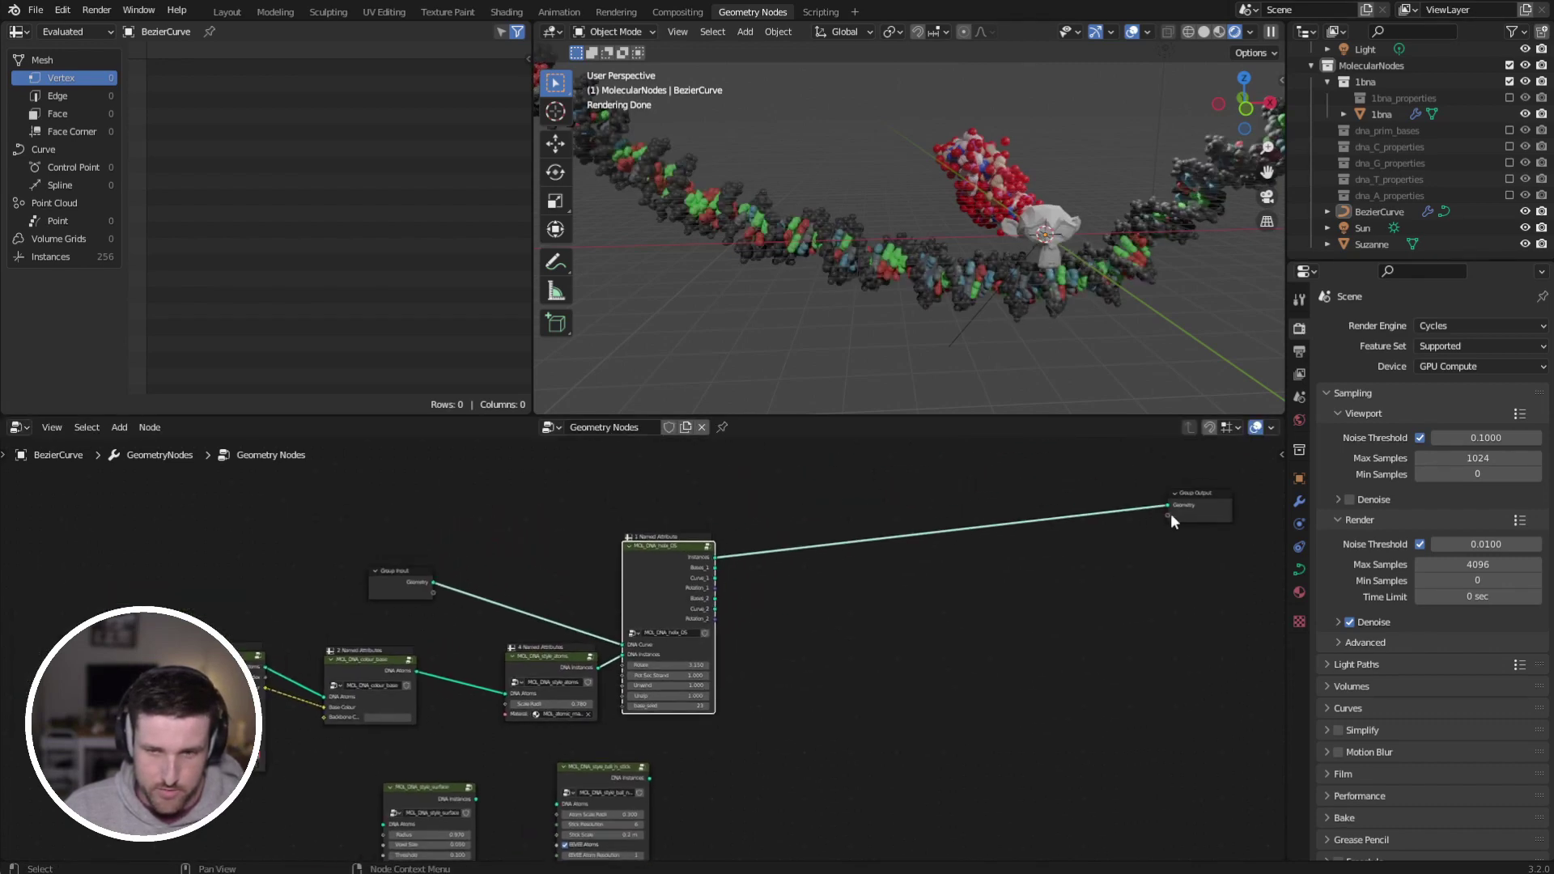
Step: Move the Group Output node next to MOL_DNA_helix_DS and shift the helix node slightly closer to it
drag(1170, 513, 819, 557)
drag(634, 576, 676, 556)
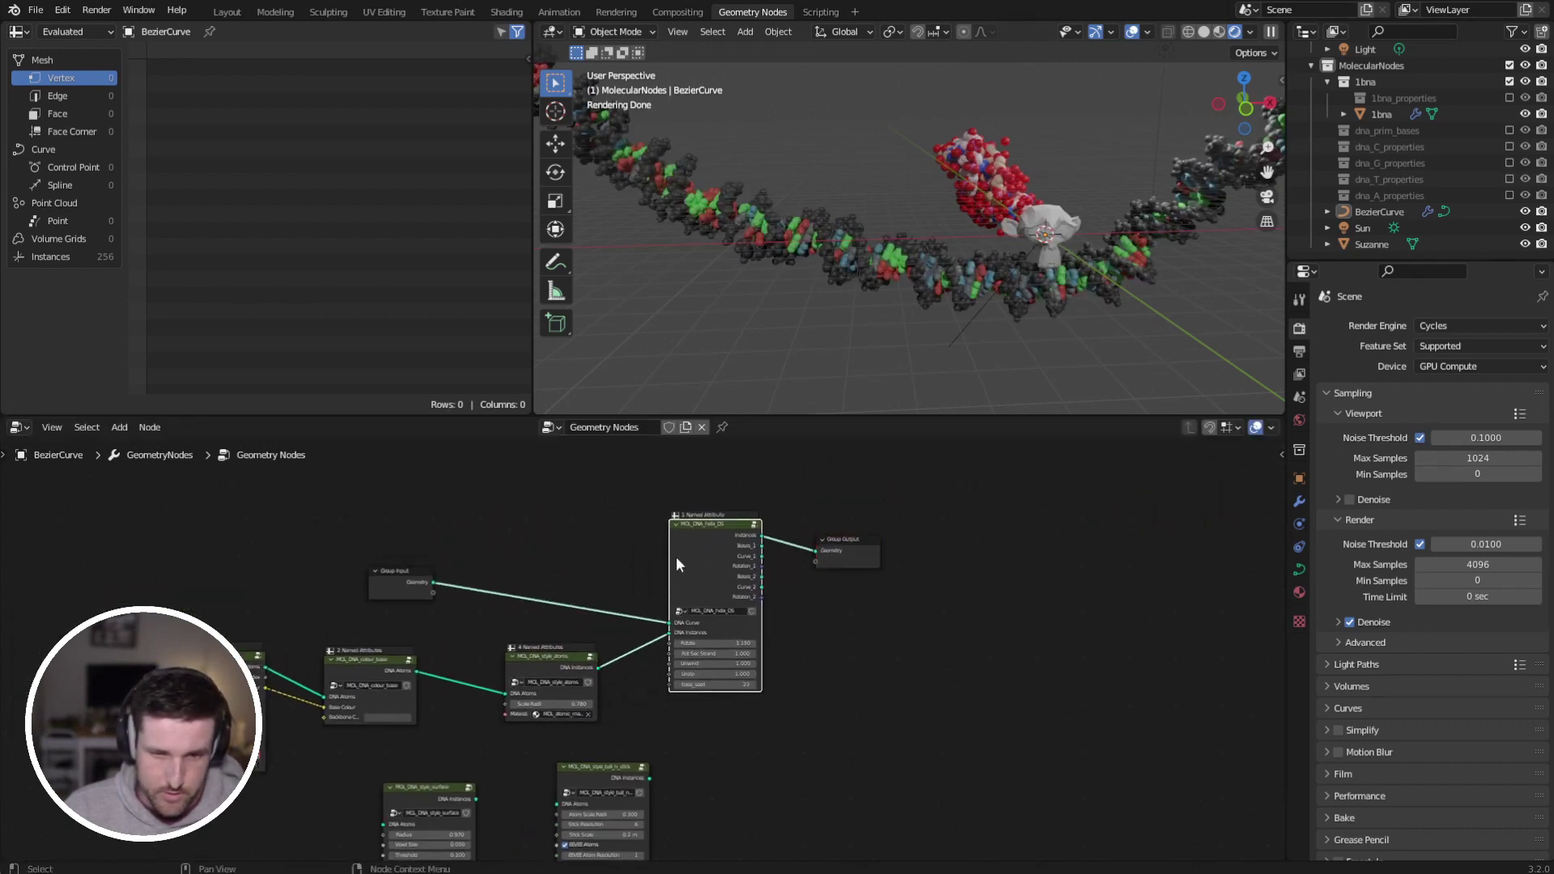
scroll(546, 566, up, 2)
middle_drag(546, 567, 841, 680)
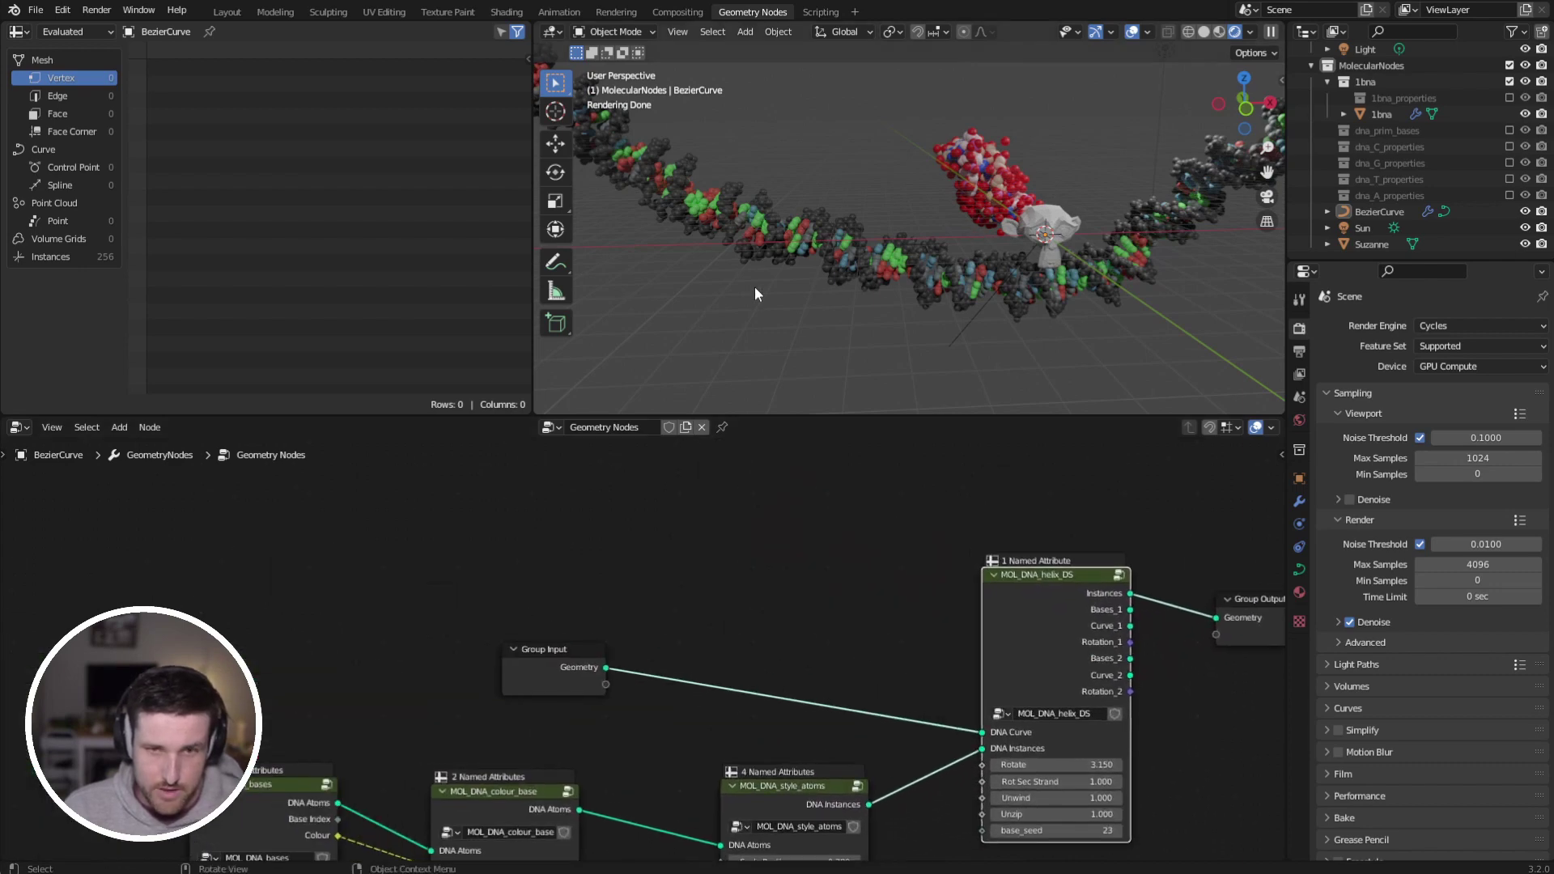
Step: Add a second Bezier curve to the scene
scroll(759, 283, down, 3)
middle_drag(763, 280, 882, 271)
key(shift+a)
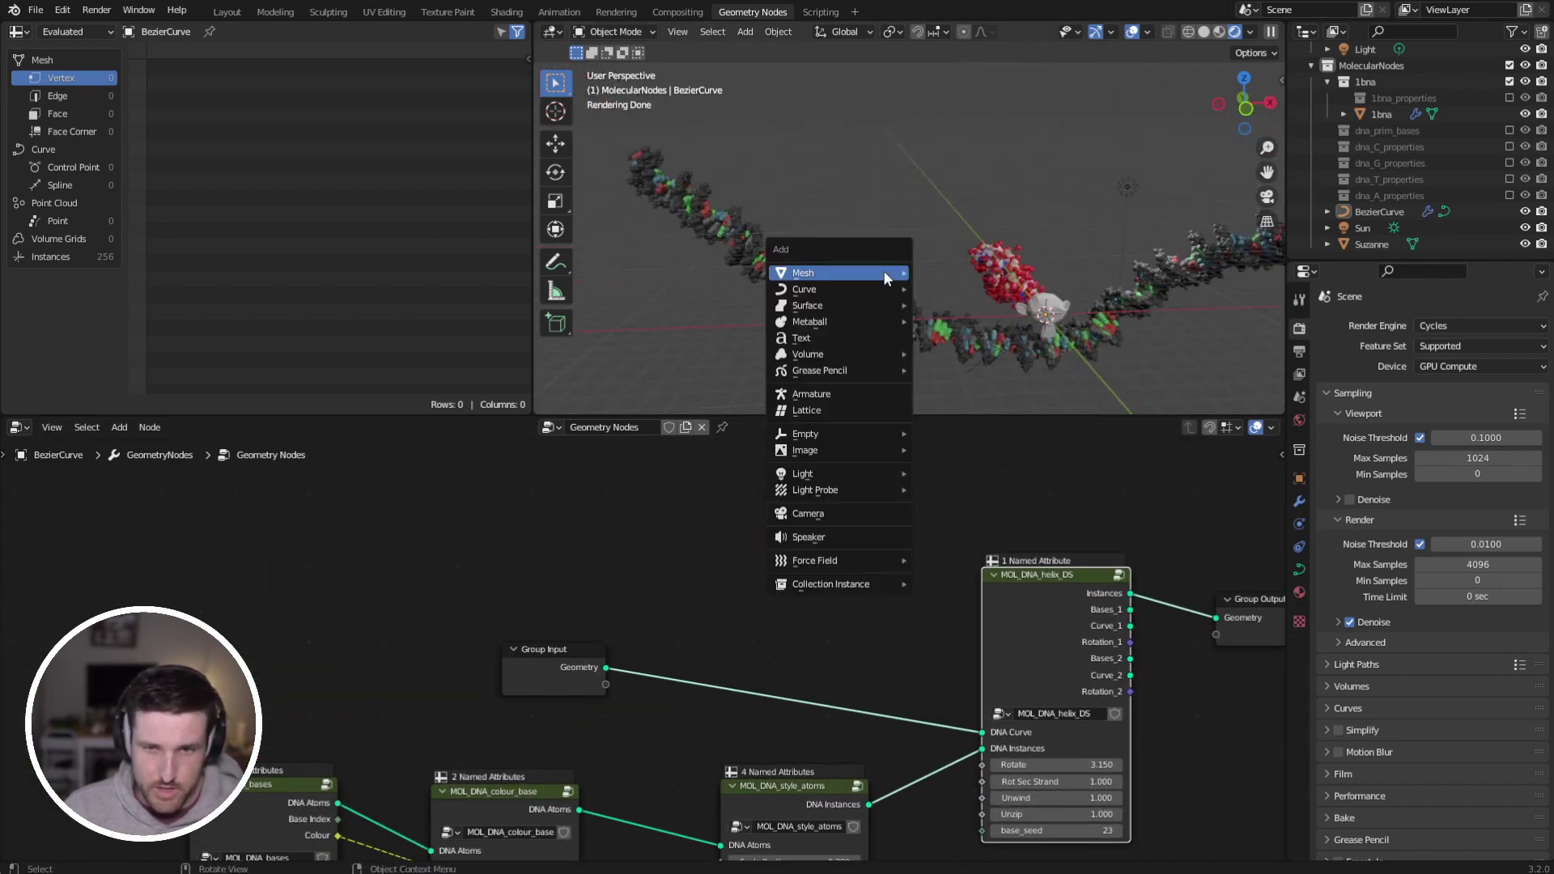
click(947, 288)
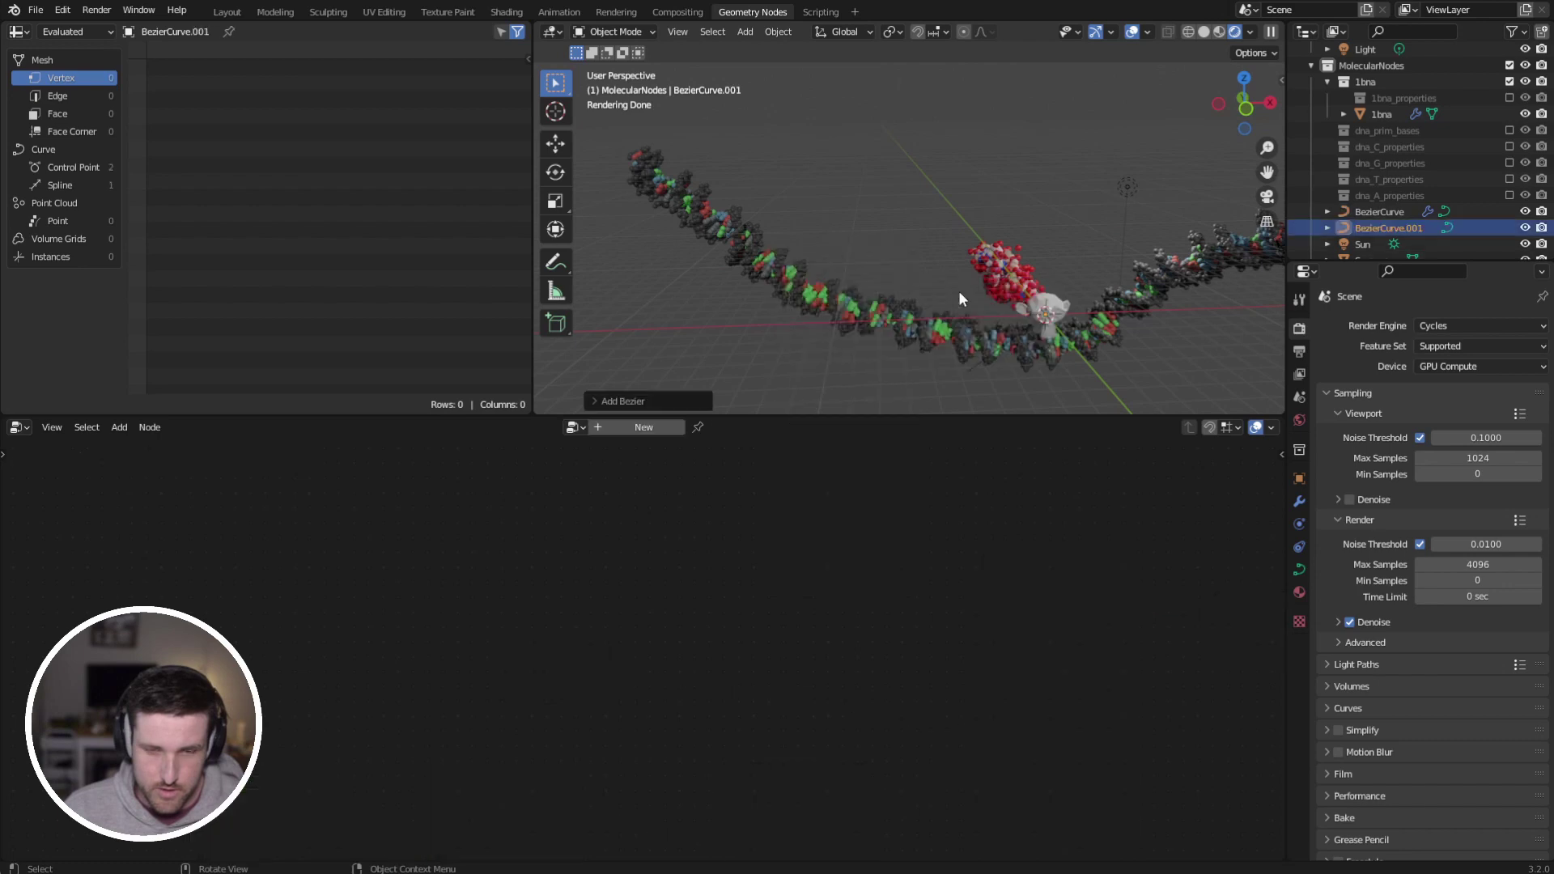
Step: Select the original BezierCurve helix and pin its Geometry Nodes tree in the node editor
click(813, 293)
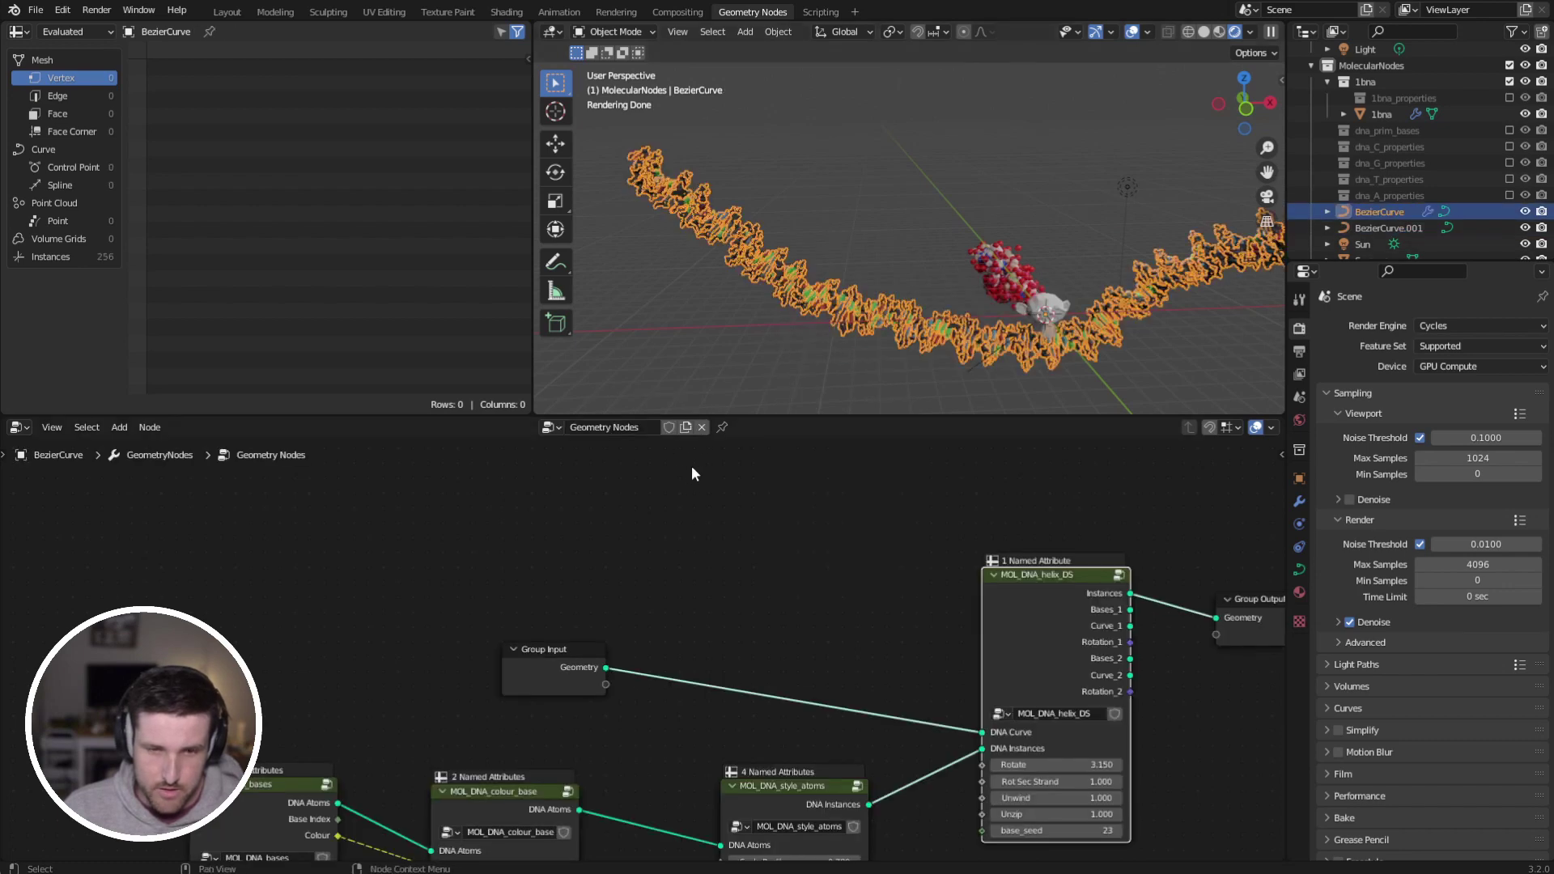
click(857, 276)
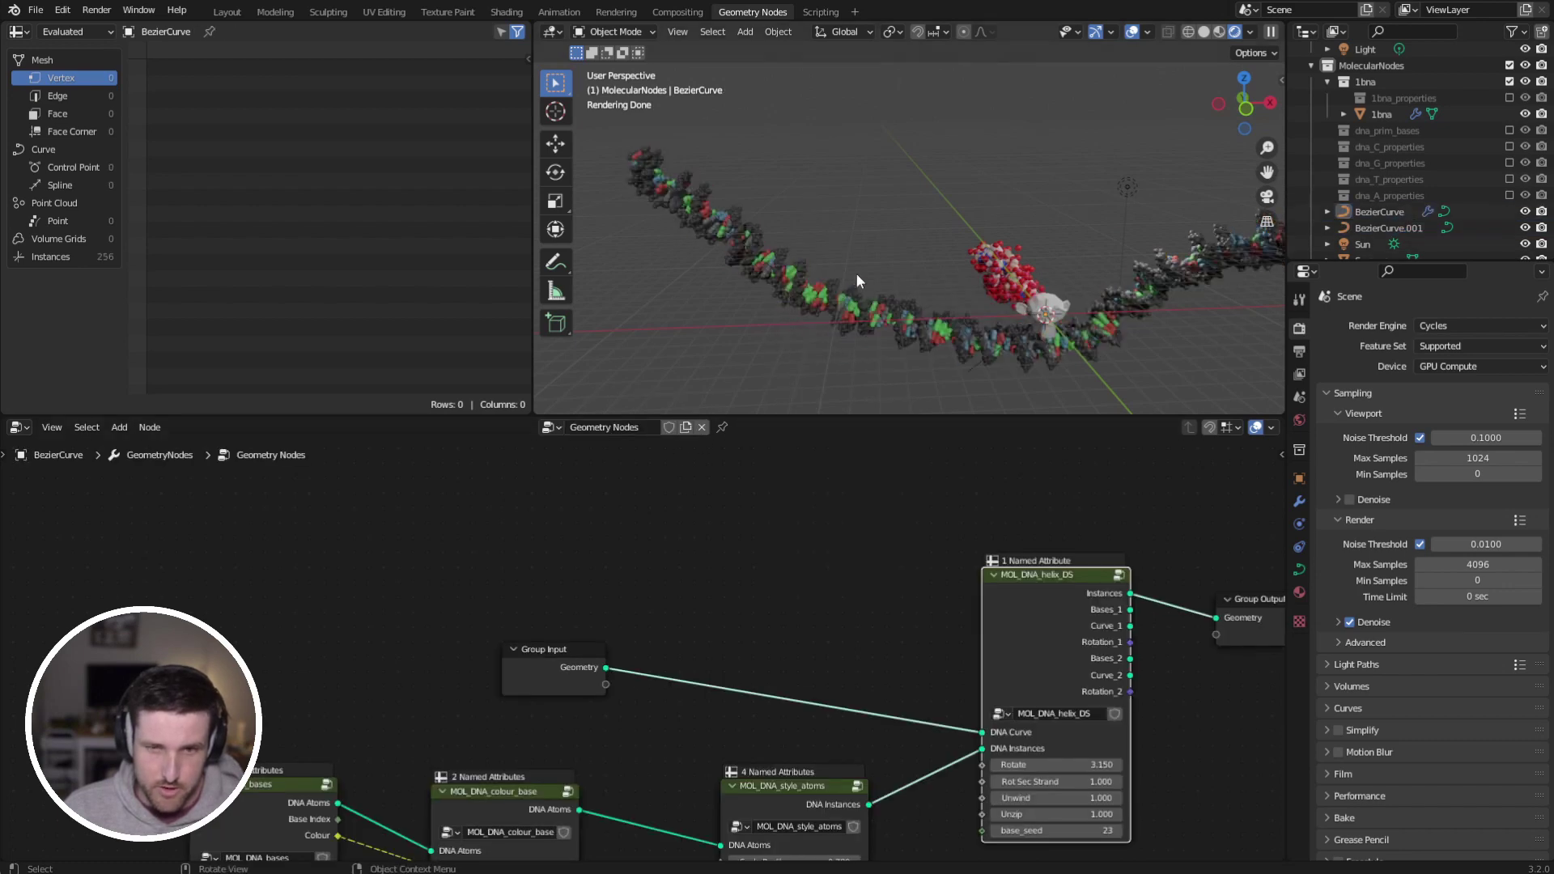
click(1377, 227)
click(870, 317)
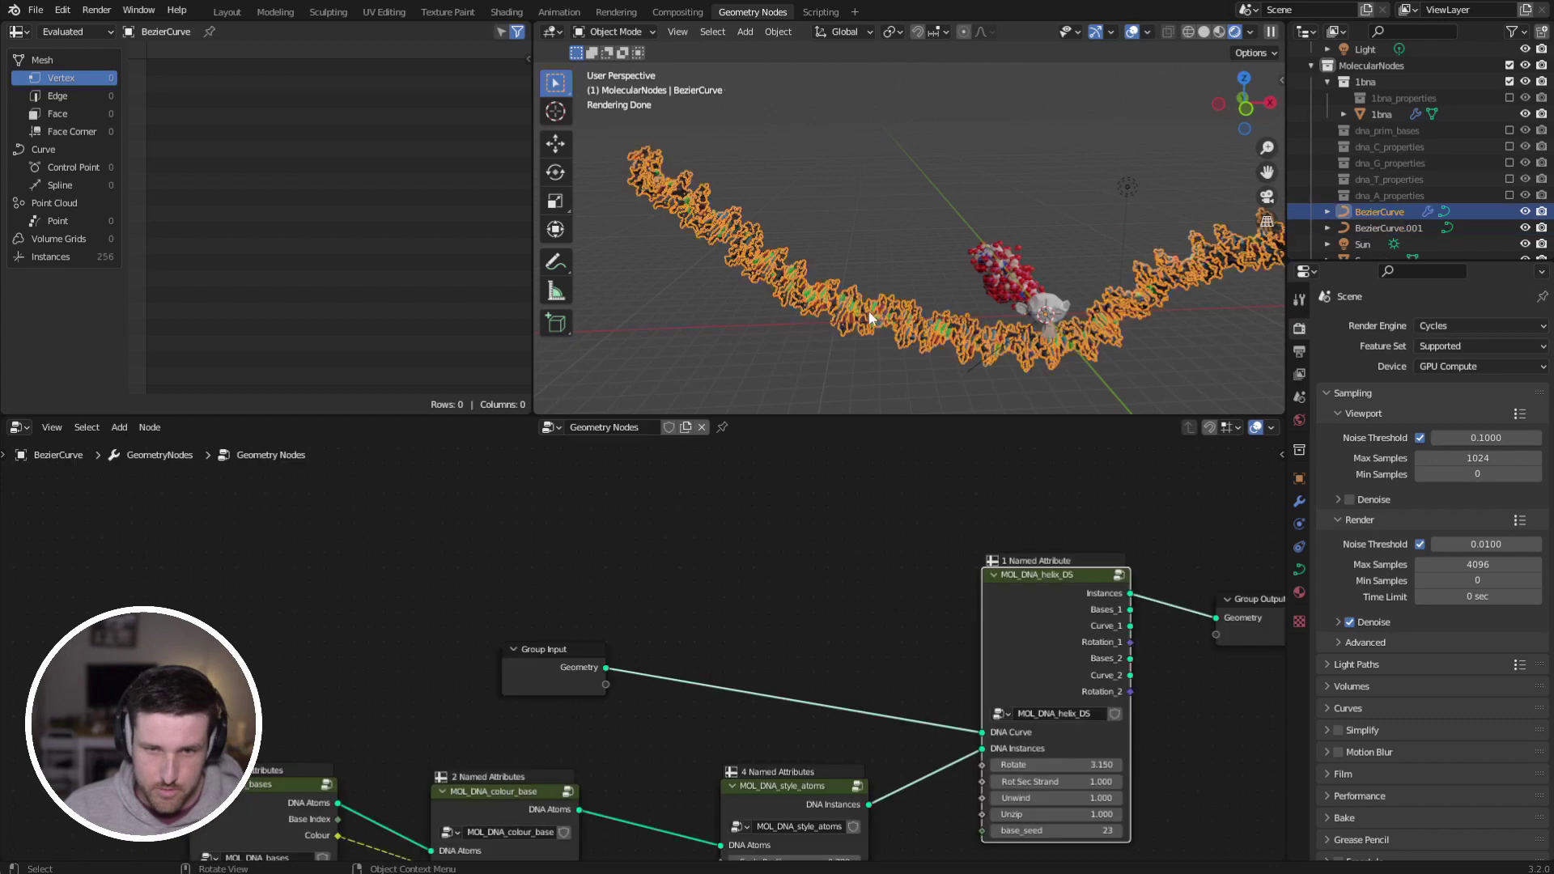
click(722, 428)
middle_drag(809, 584, 722, 550)
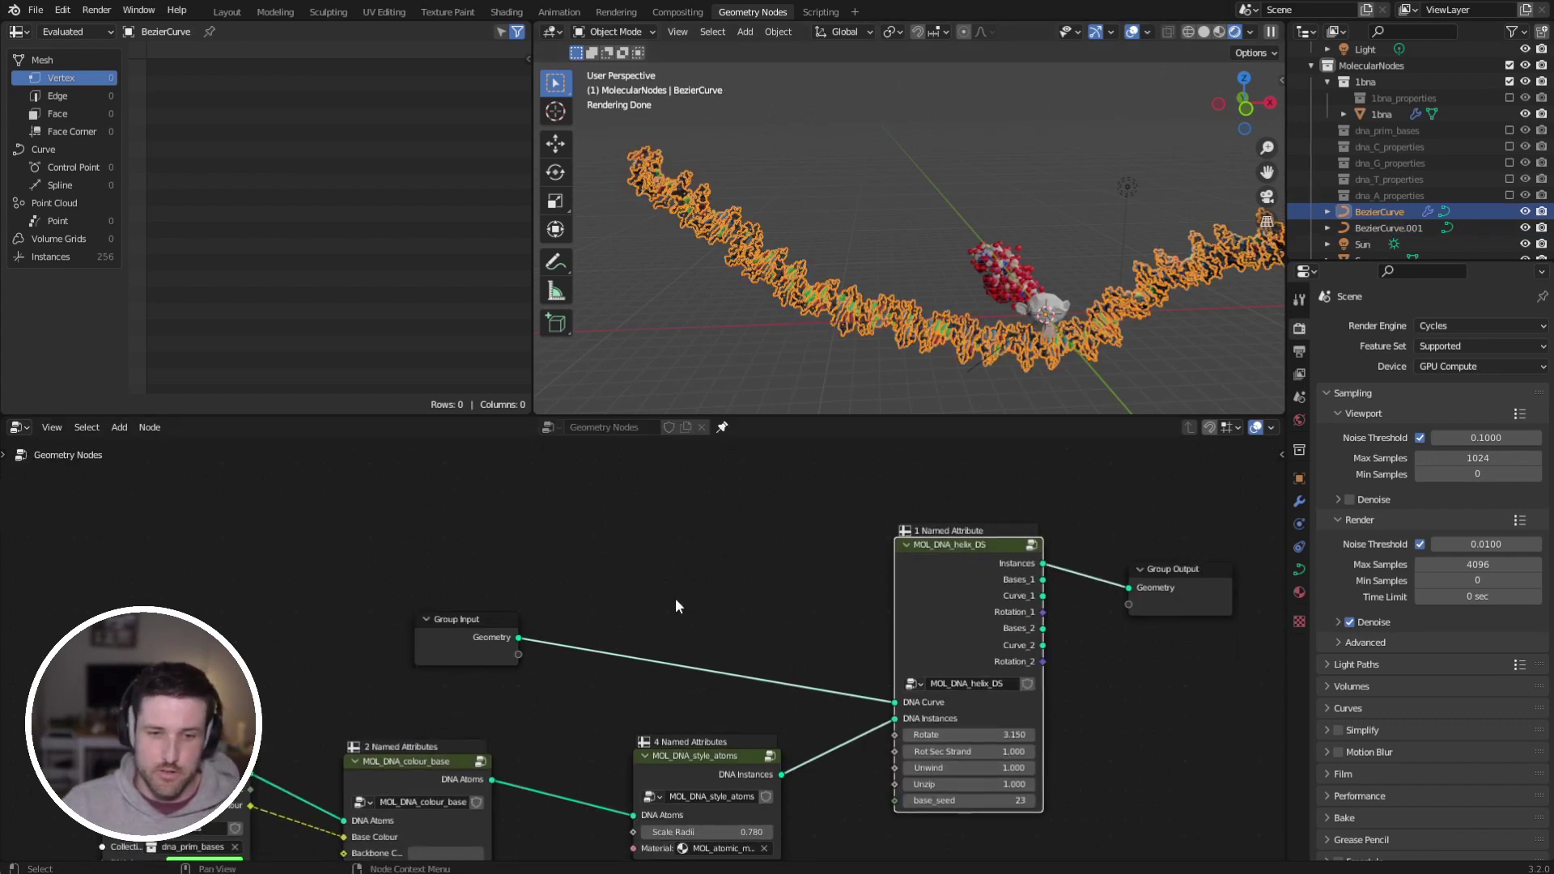
Step: Select BezierCurve.001 and move it above and behind the left end of the helix
click(1387, 227)
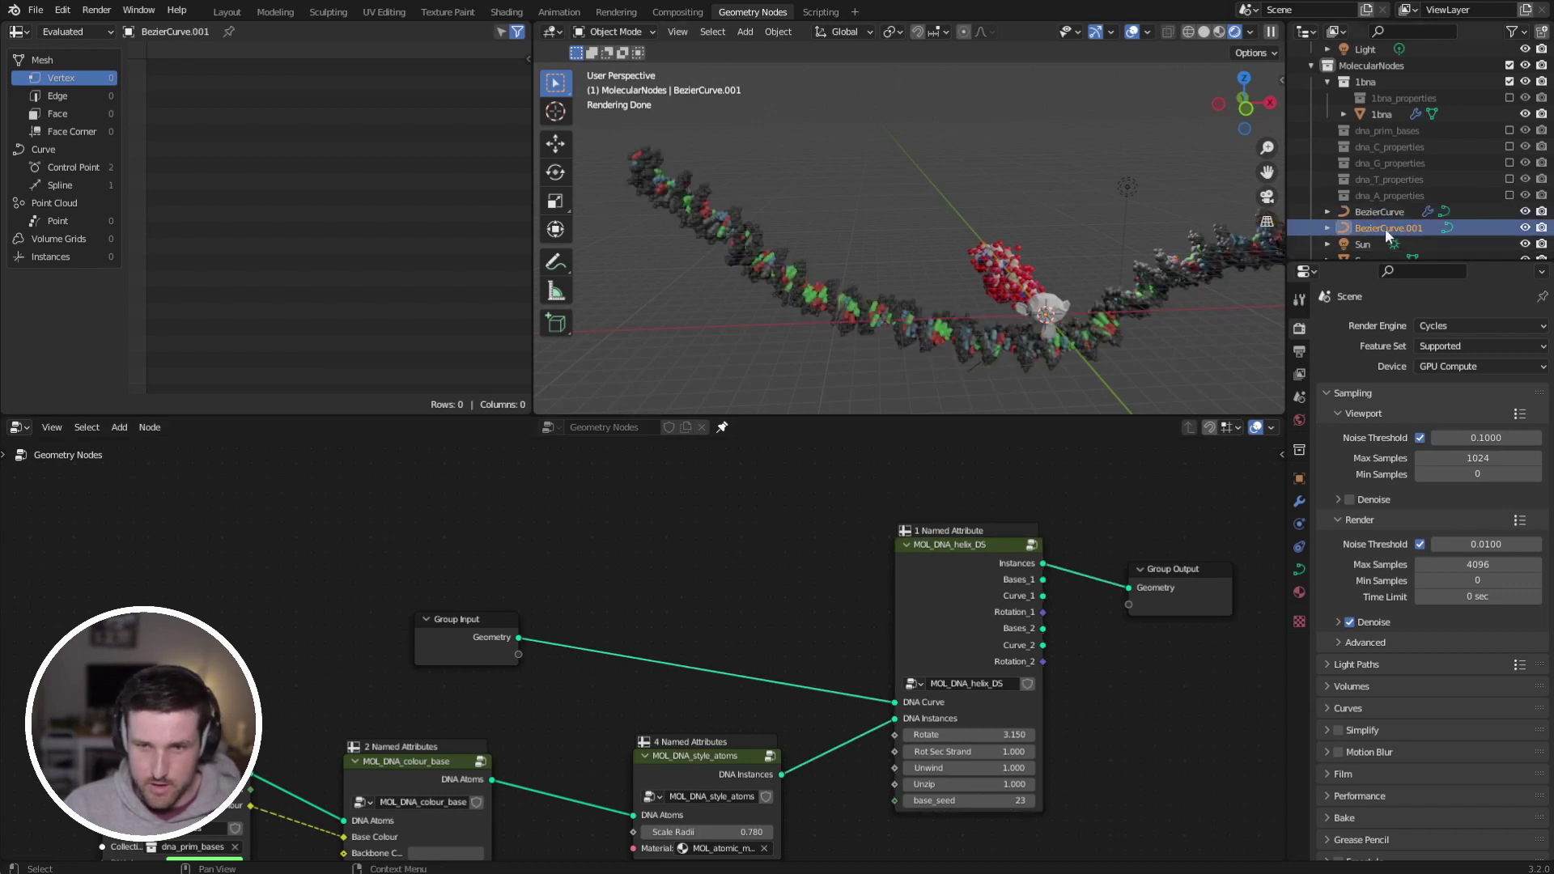
key(g)
click(726, 144)
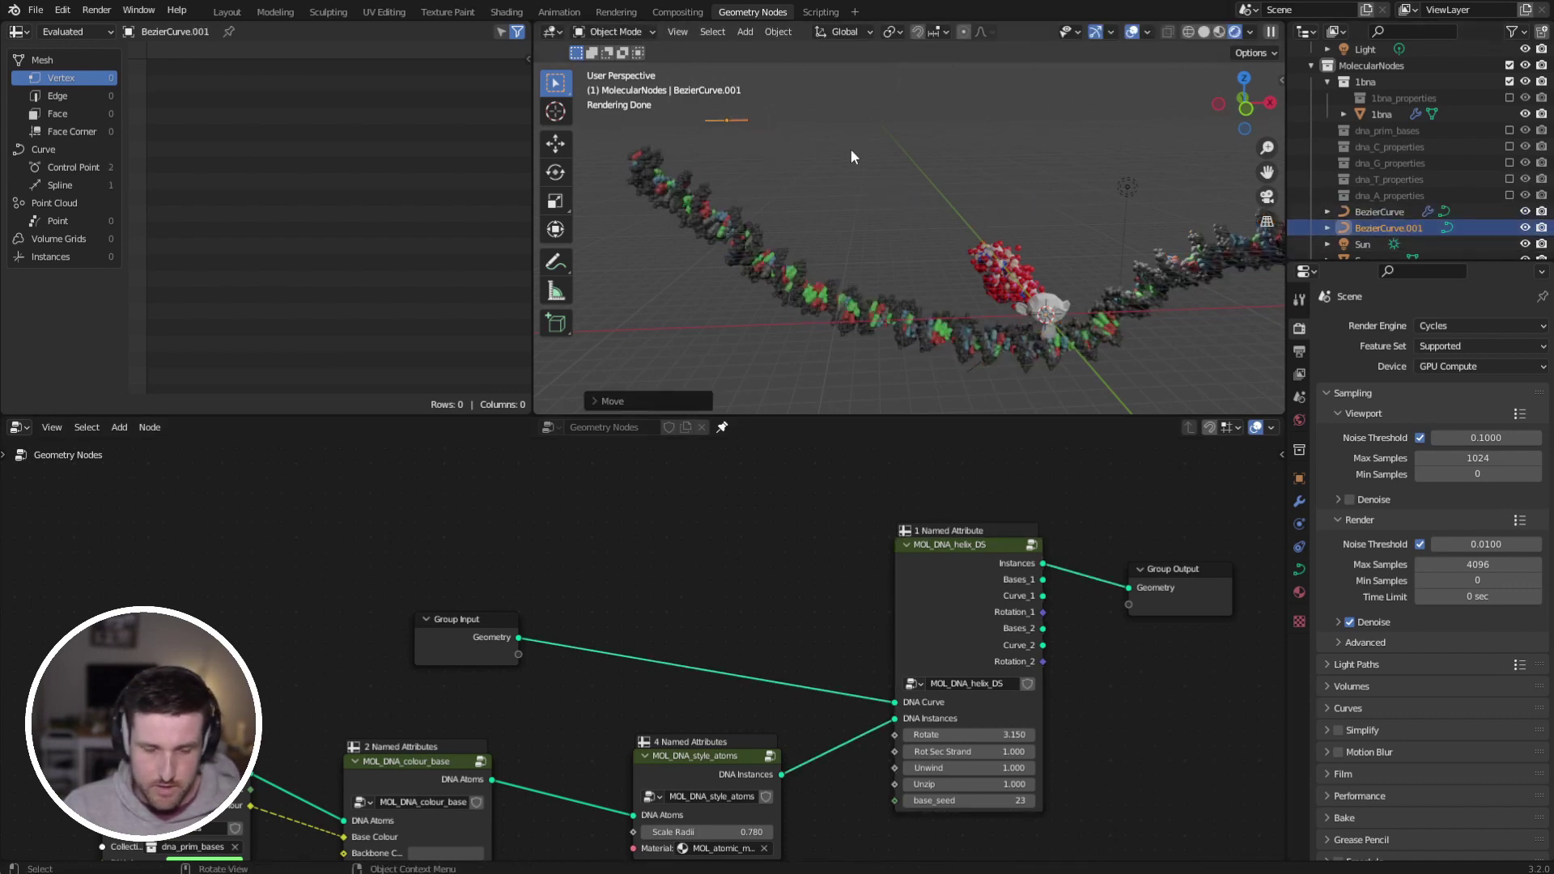
Step: Stretch BezierCurve.001 by moving its two control points far apart above the helix
middle_drag(852, 157, 844, 194)
key(Tab)
key(b)
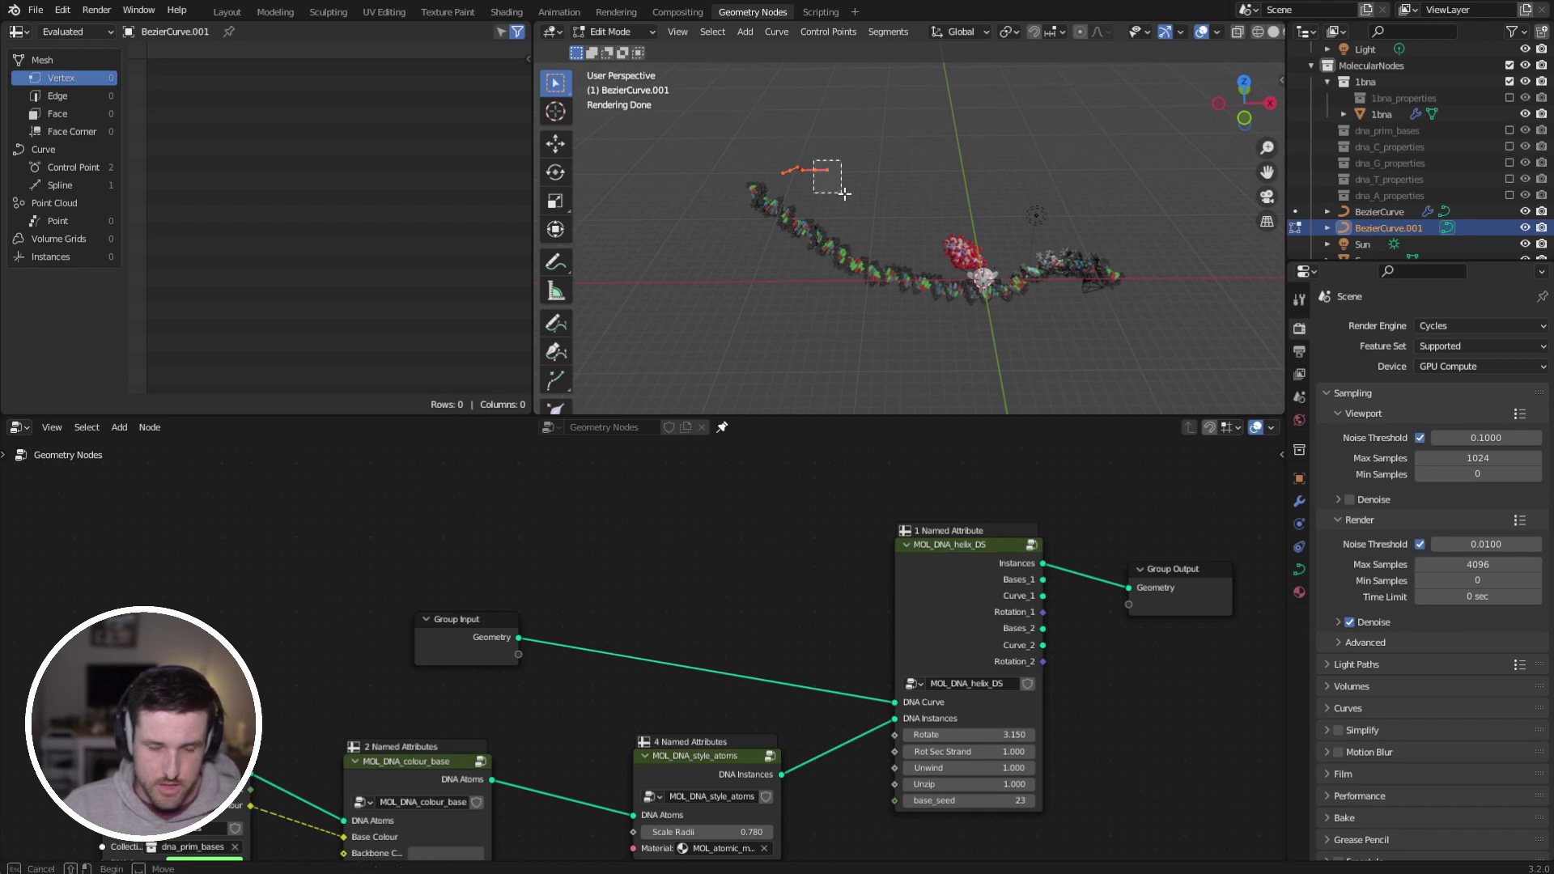
key(g)
drag(844, 194, 823, 183)
click(1089, 153)
key(g)
click(760, 146)
Step: Rotate the left control point of BezierCurve.001 about a quarter turn, lengthen its handles and move it towards the helix's left end
key(r)
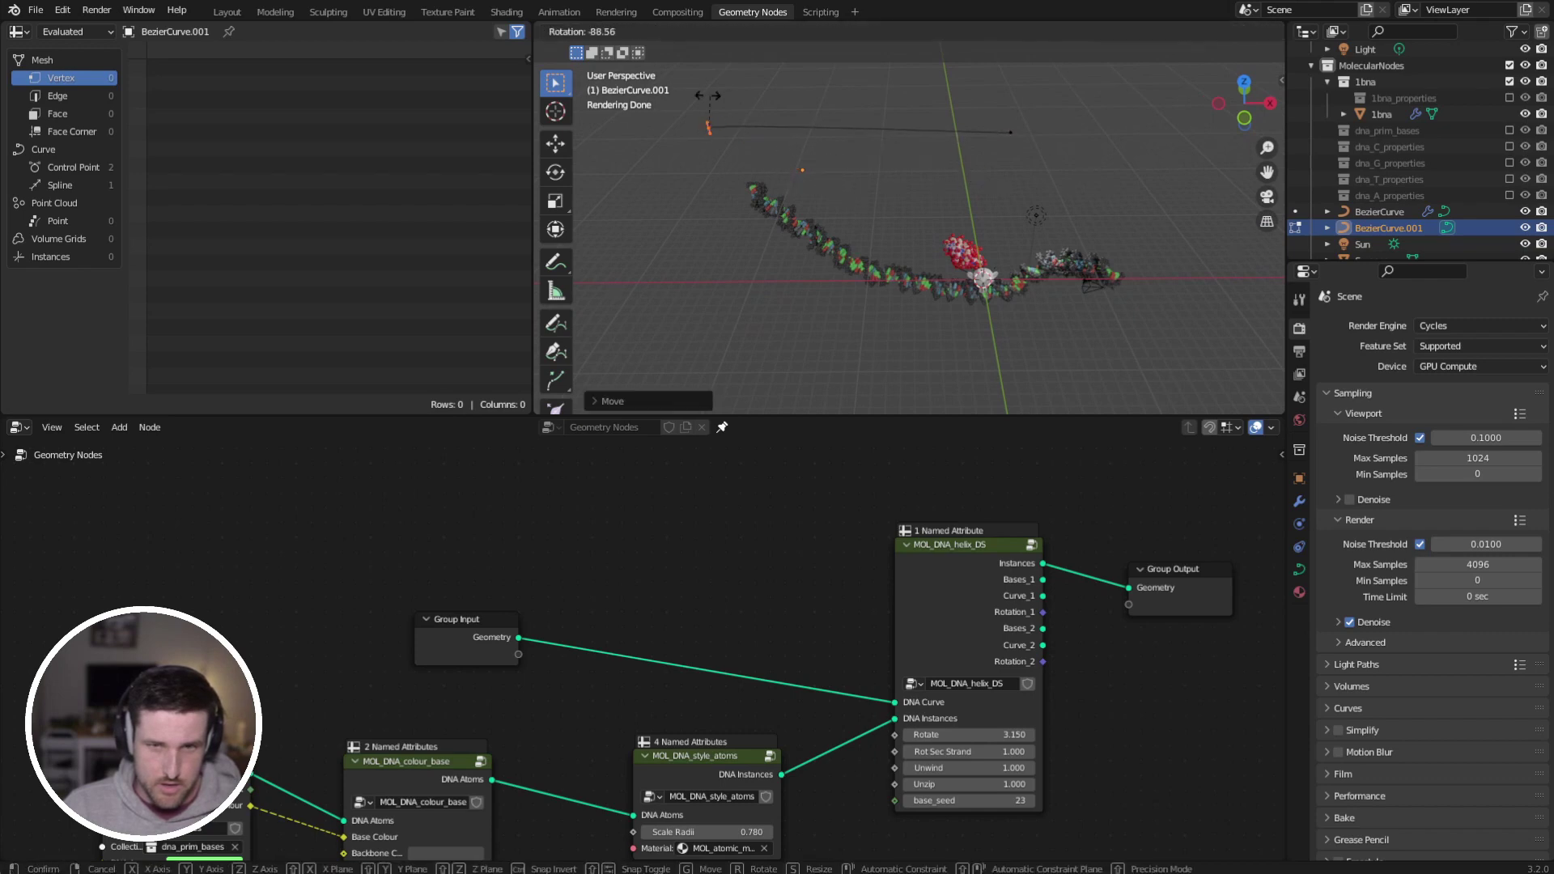
click(690, 101)
key(s)
click(578, 245)
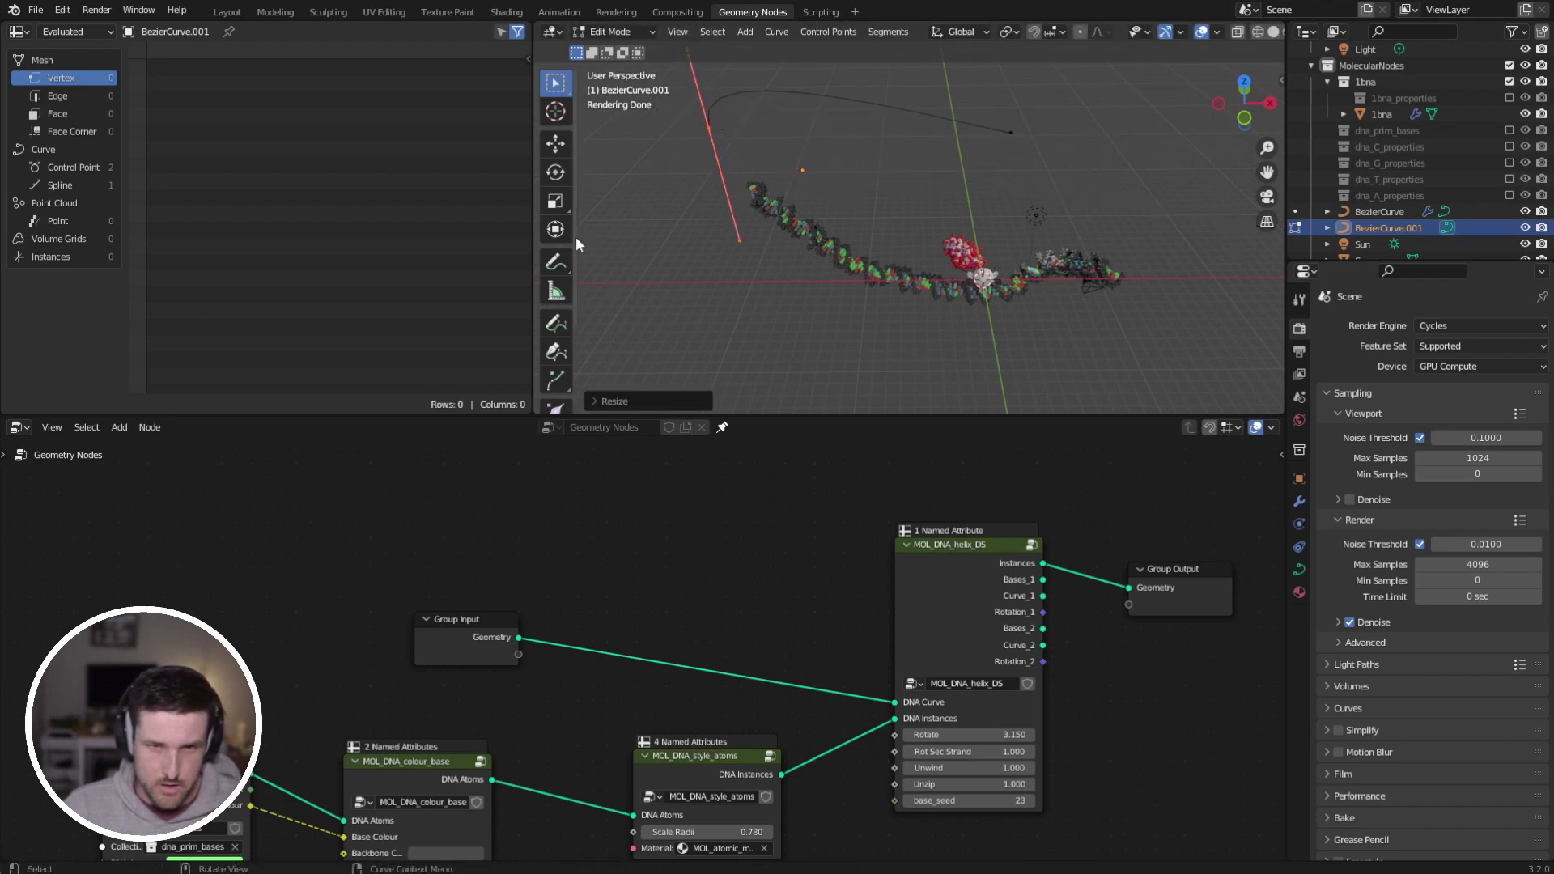
key(g)
click(778, 169)
Step: Reposition the right control point of BezierCurve.001 and return to Object Mode
drag(944, 84, 1099, 165)
key(g)
click(1030, 181)
key(Tab)
middle_drag(998, 265, 968, 251)
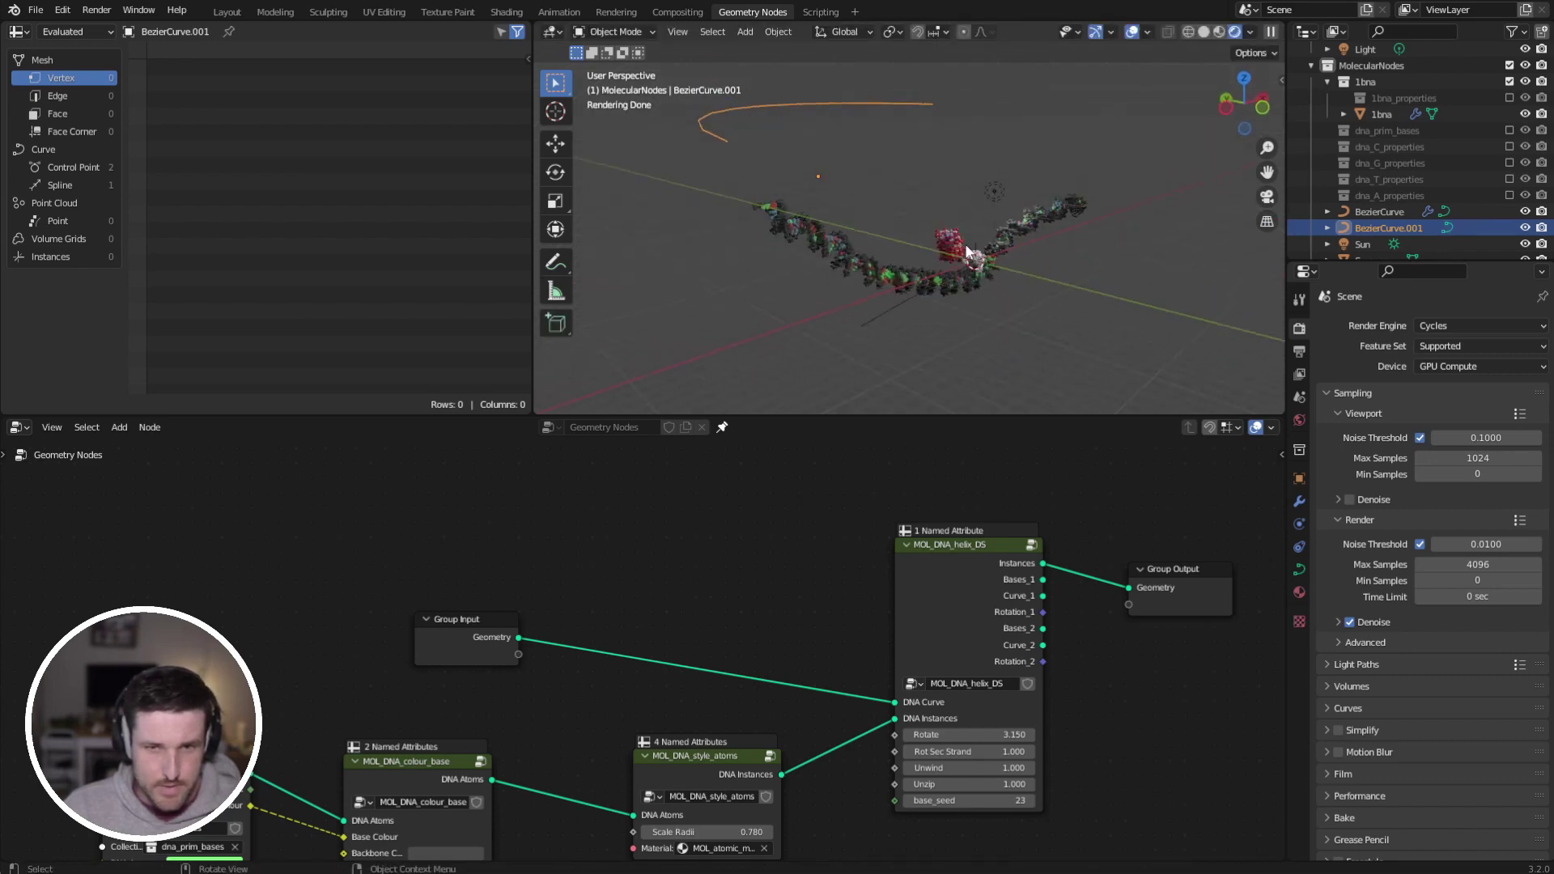
middle_drag(931, 160, 712, 166)
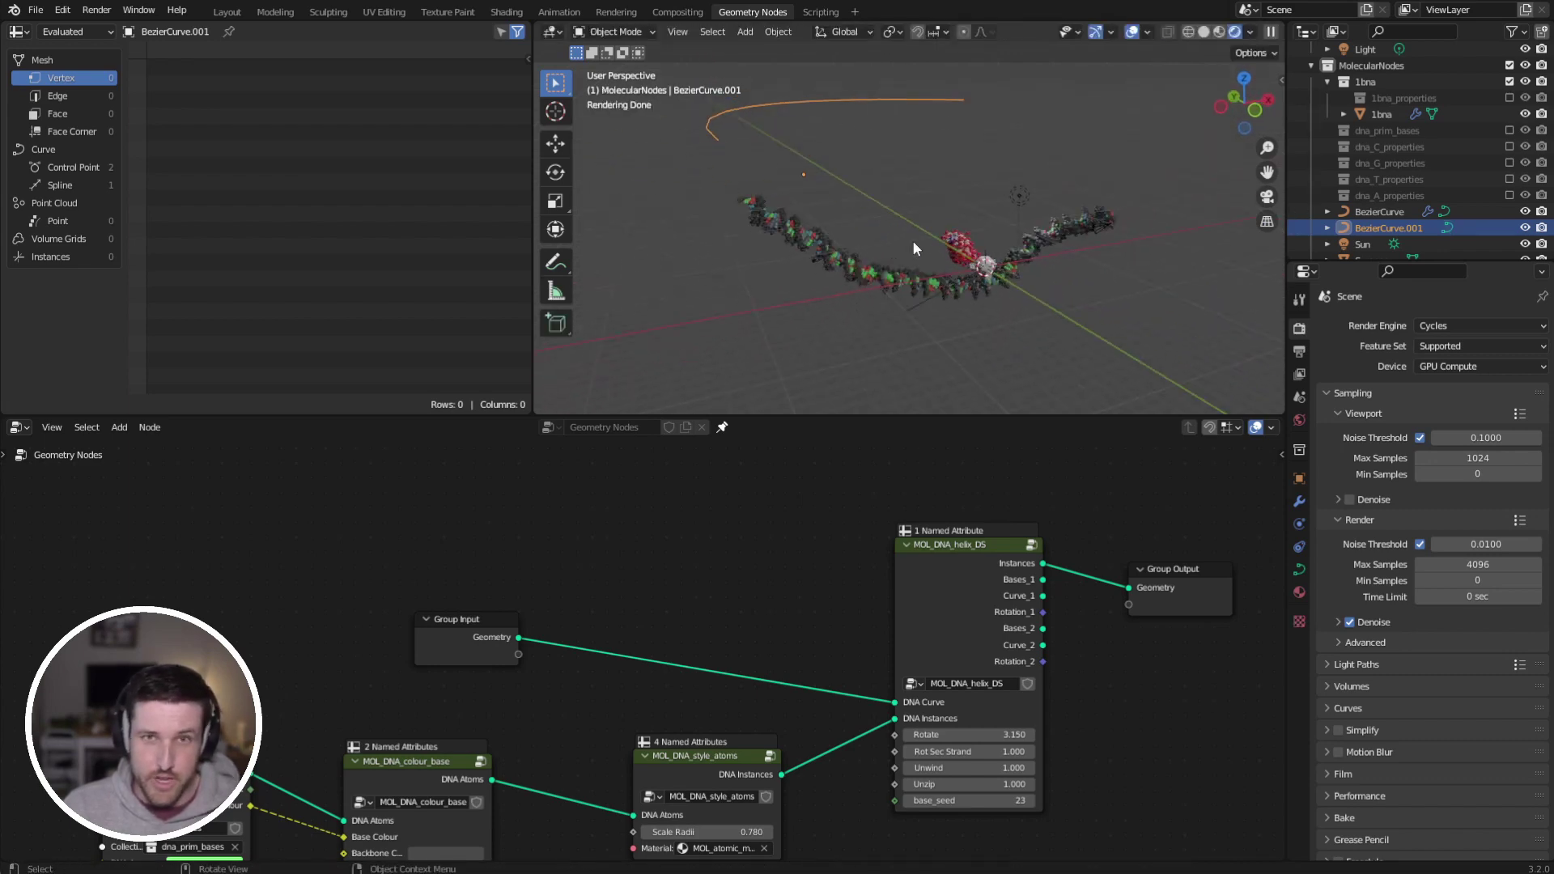
Step: Move the Group Input node further left and add a MOL_DNA_curve_join node above MOL_DNA_style_atoms
middle_drag(729, 596, 828, 589)
drag(614, 631, 344, 673)
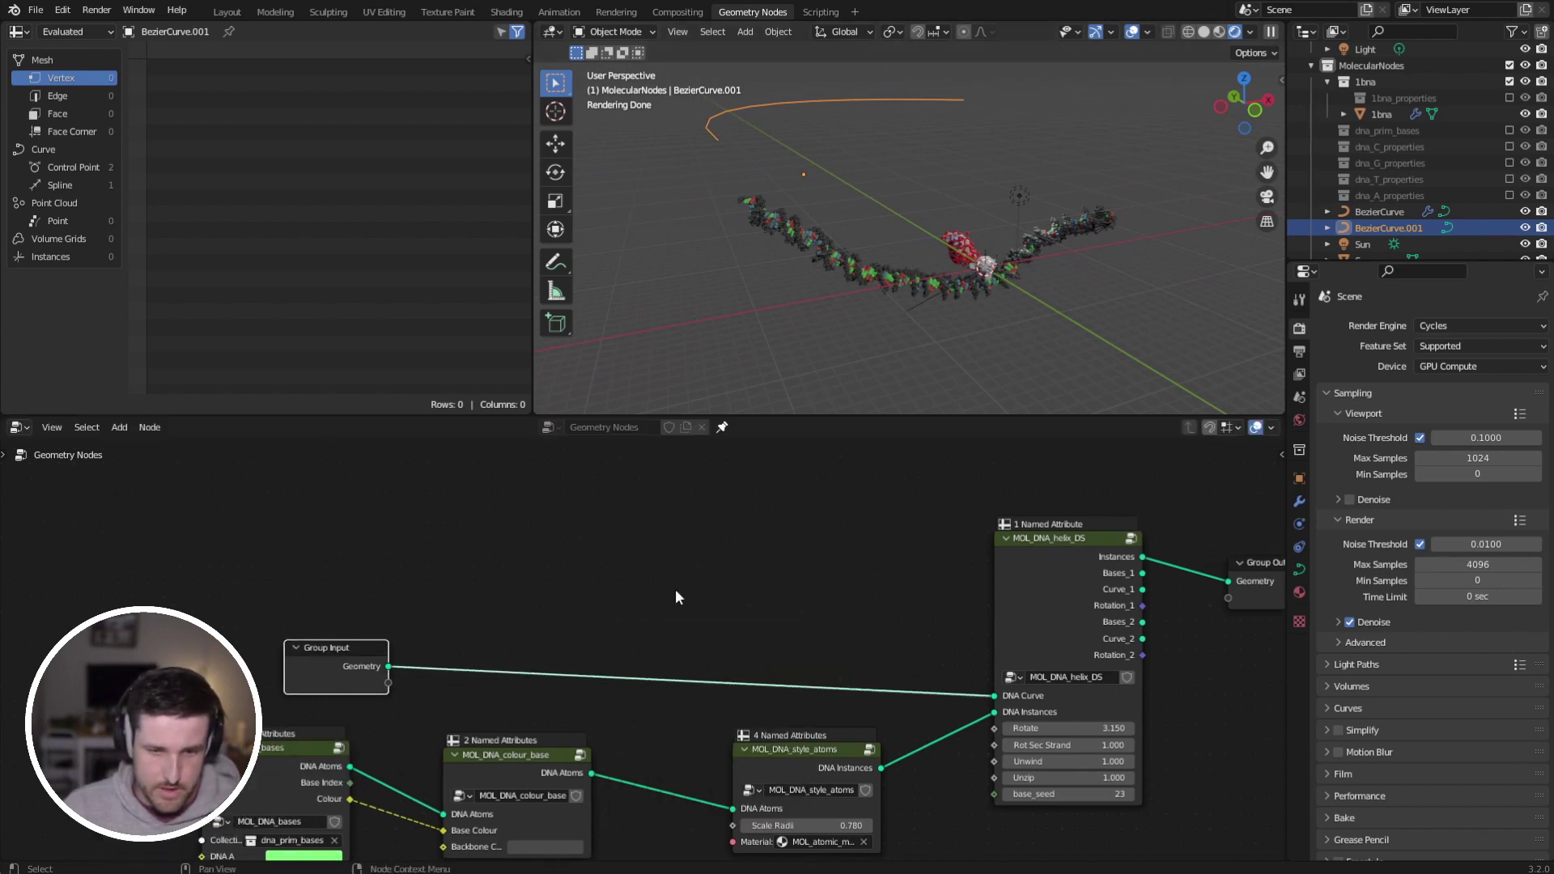
click(675, 589)
key(shift+a)
mouse_move(648, 857)
mouse_move(788, 819)
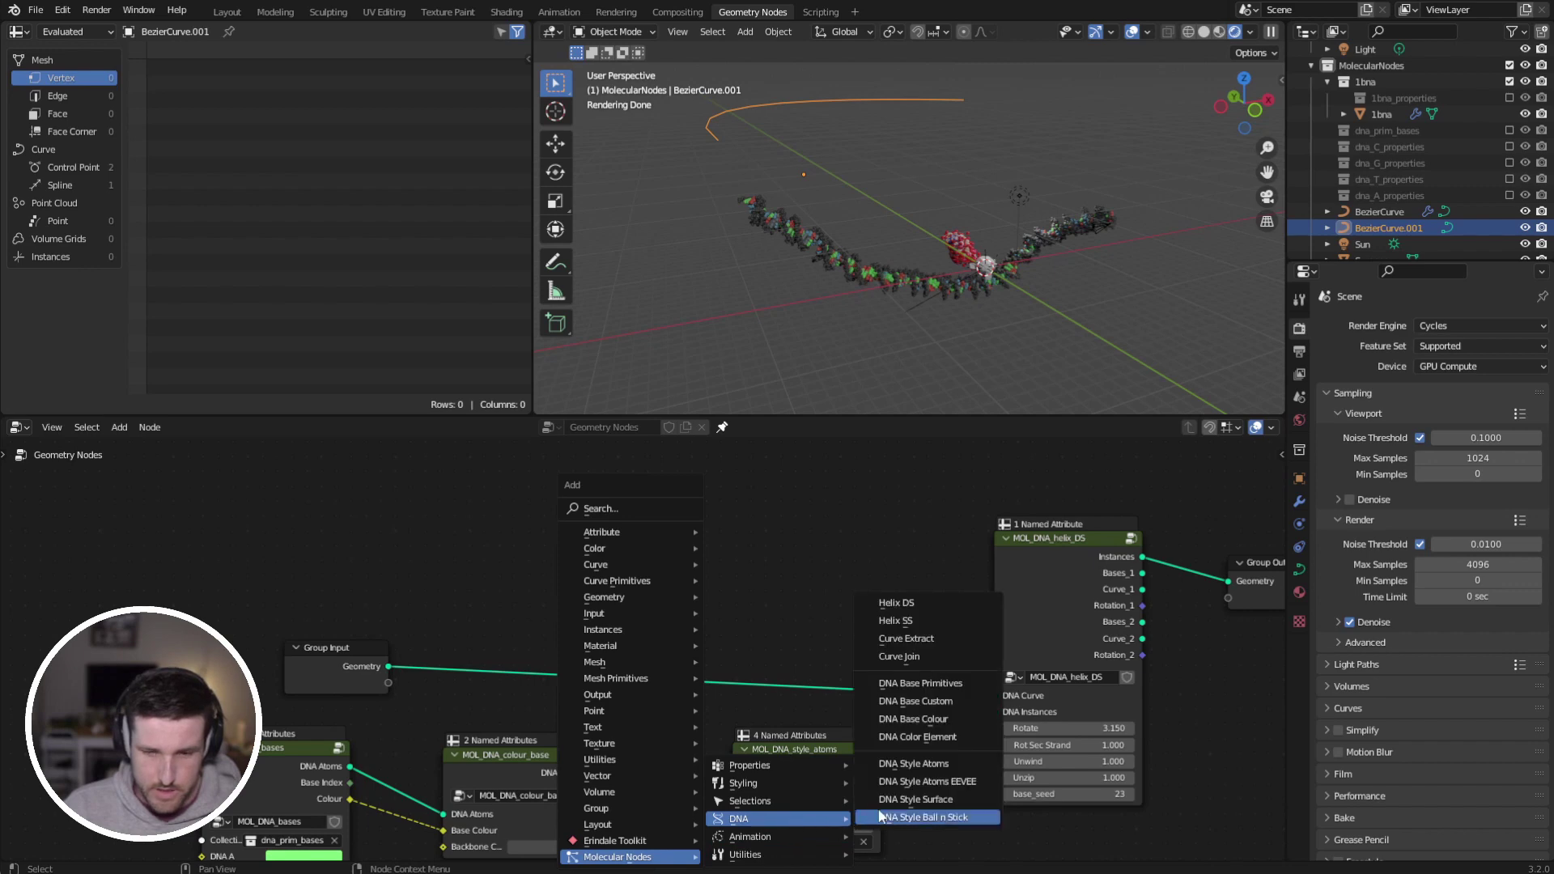
click(927, 657)
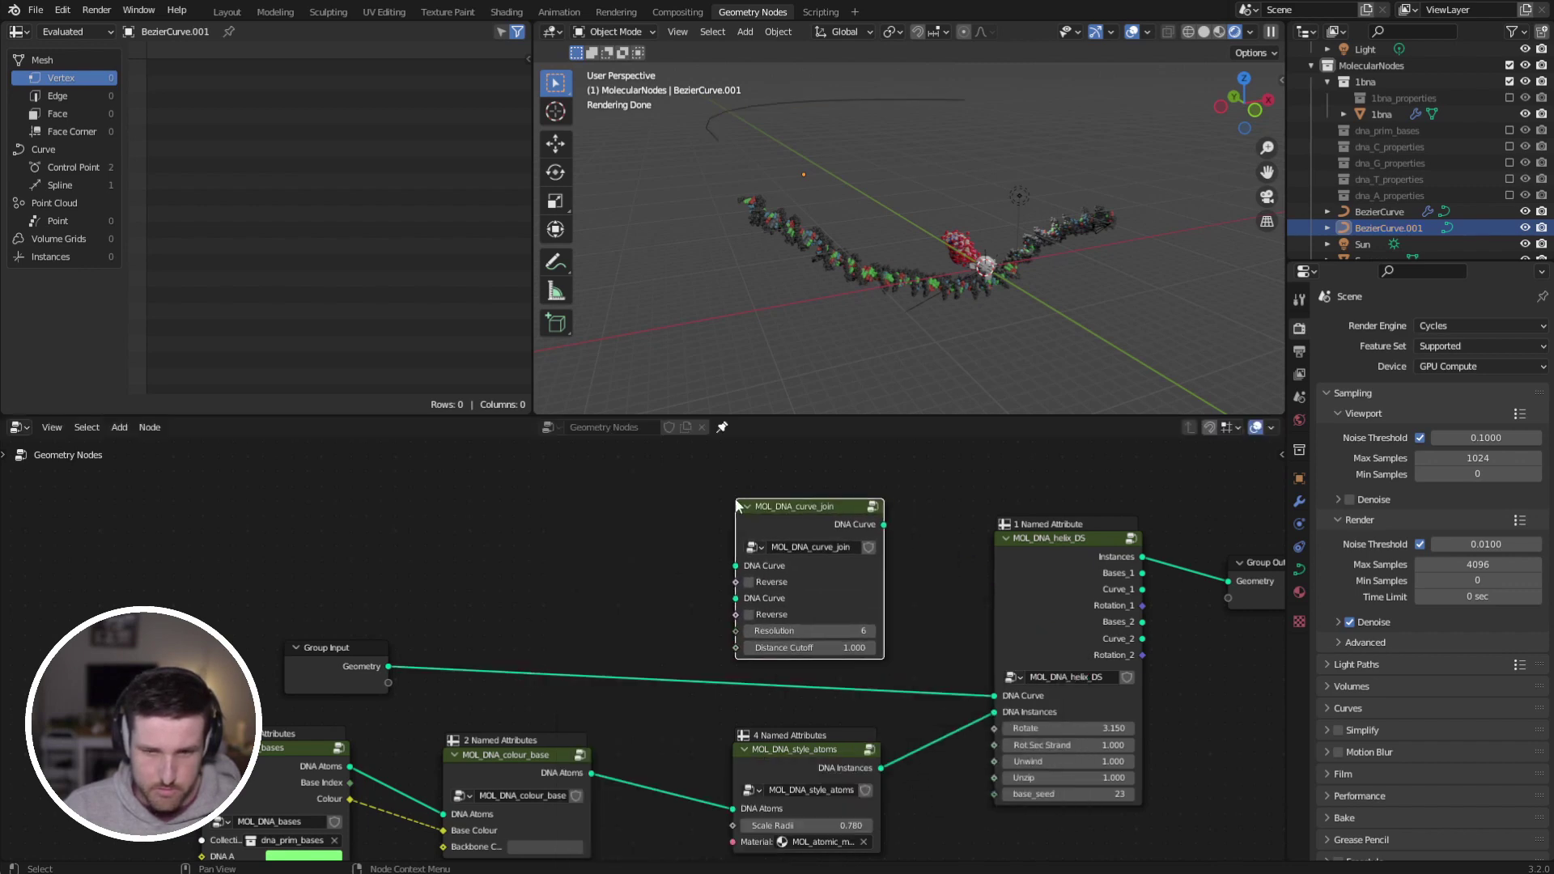
click(737, 500)
Step: Link Group Input's Geometry to the first DNA Curve input of MOL_DNA_curve_join and shift MOL_DNA_style_atoms left
scroll(749, 506, up, 2)
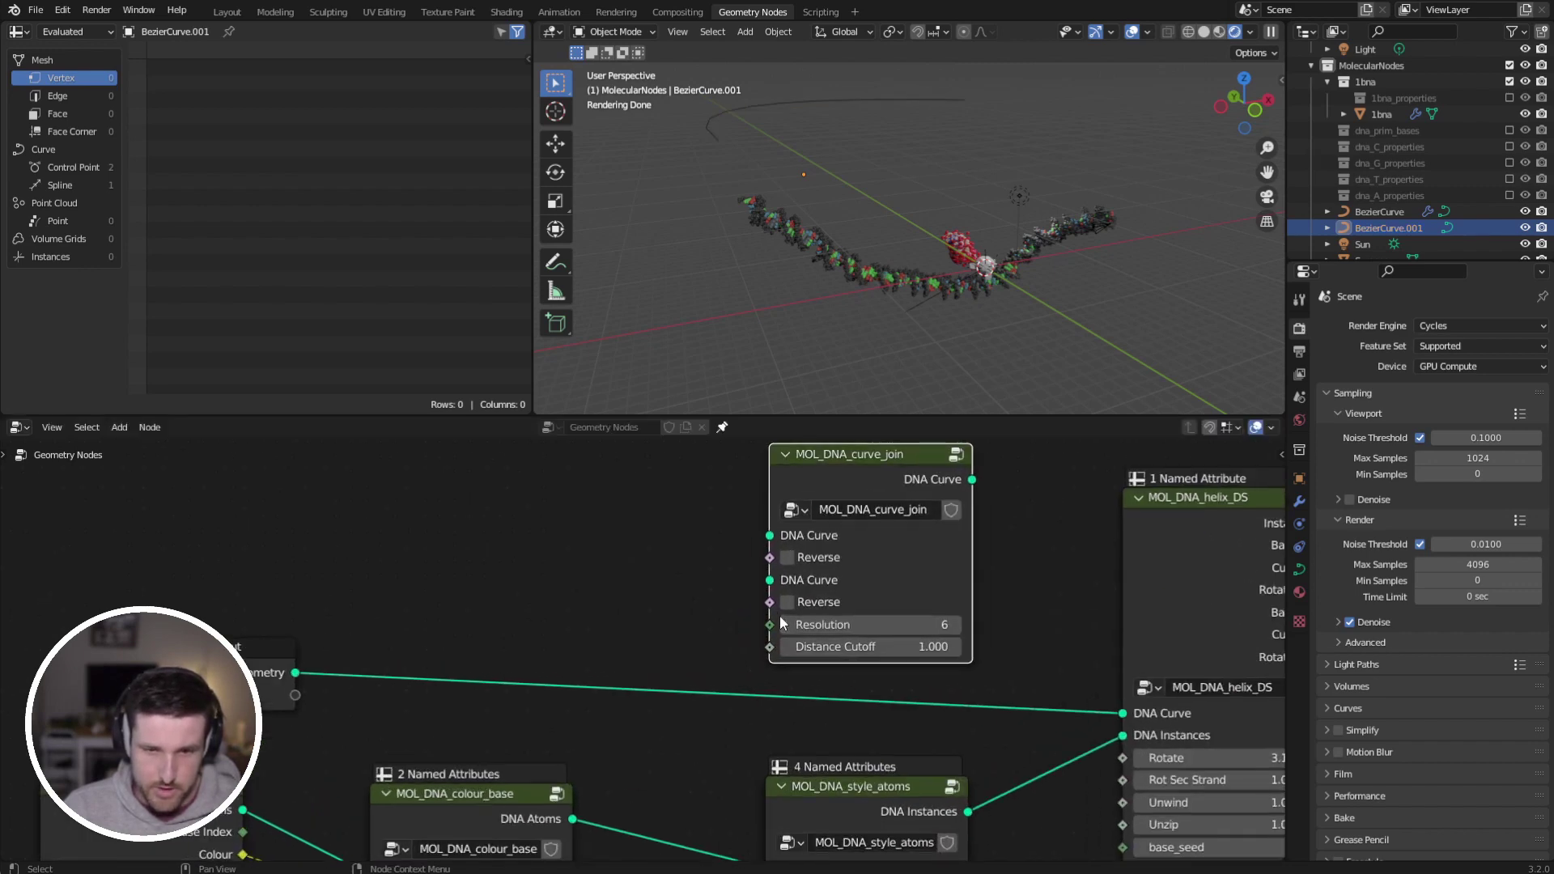
scroll(781, 623, down, 3)
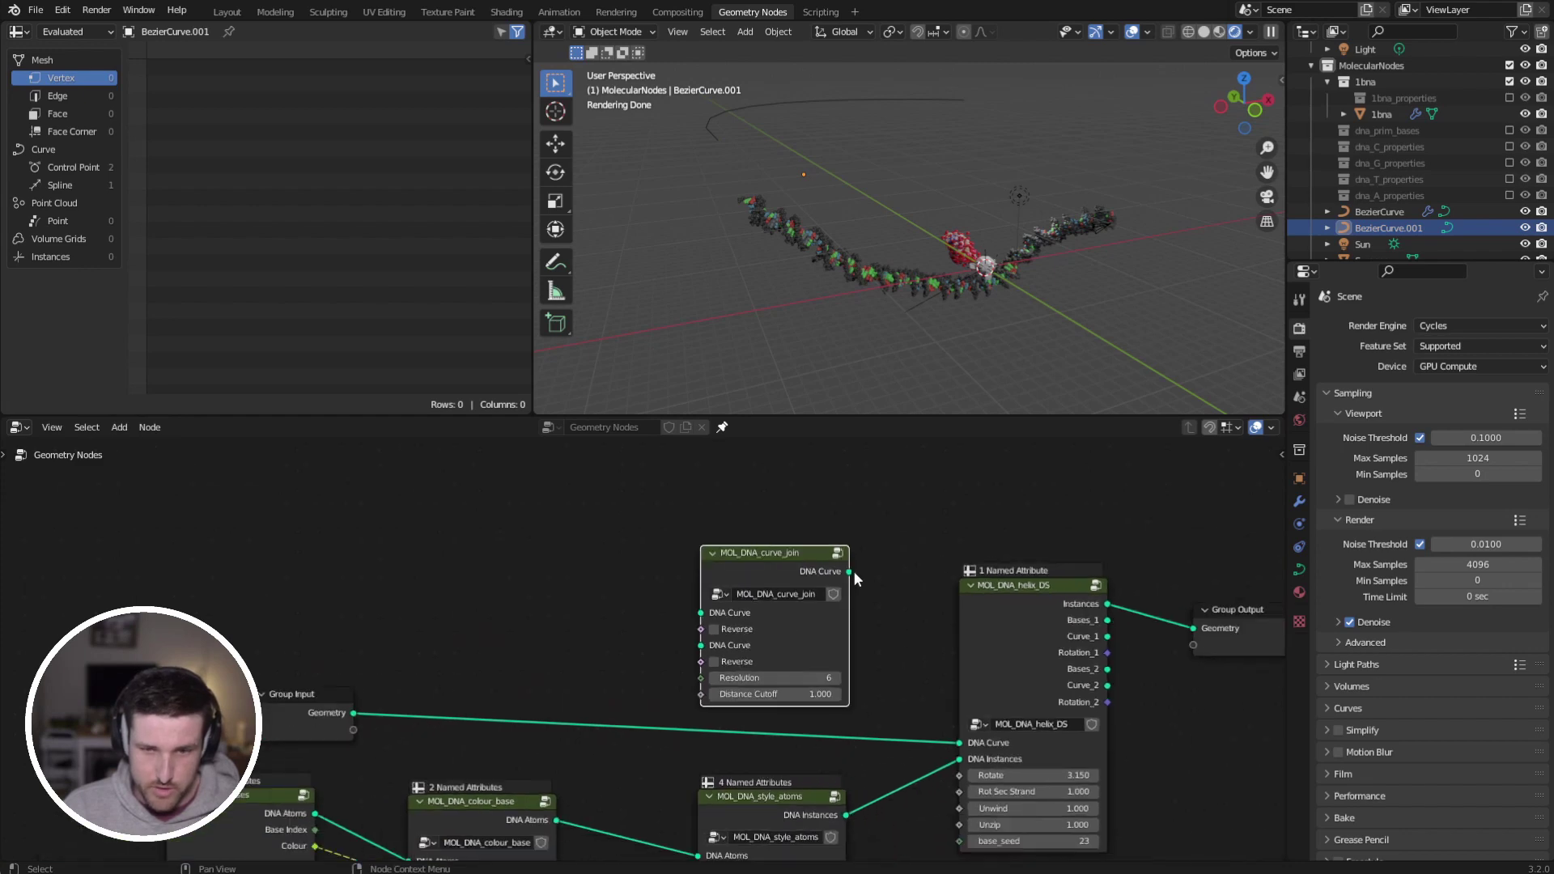
middle_drag(755, 651, 770, 600)
alt+right_drag(376, 660, 721, 554)
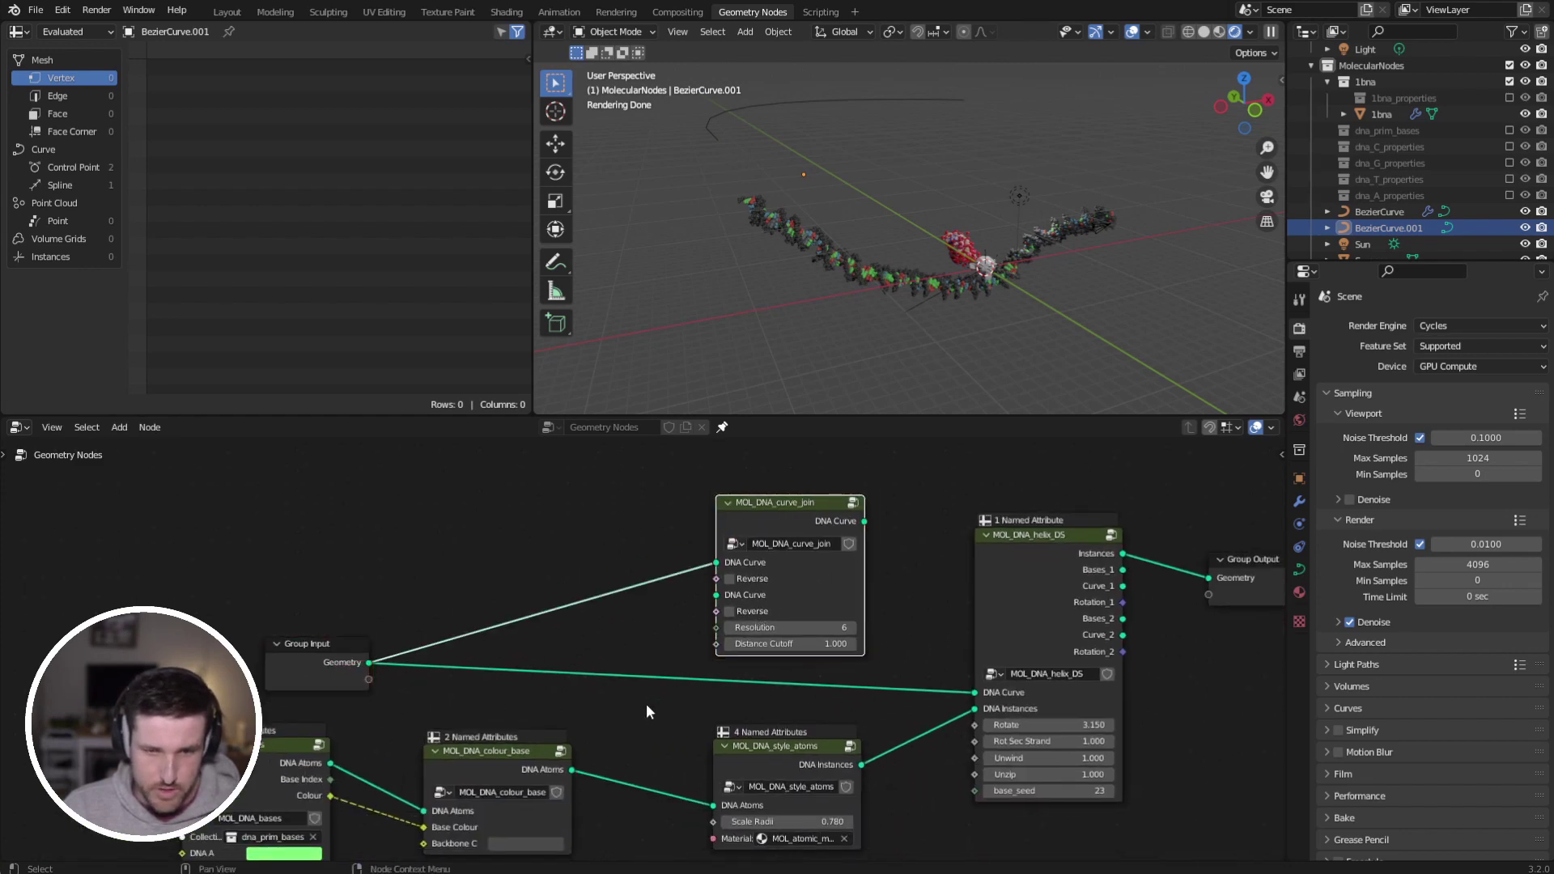
drag(808, 746, 730, 760)
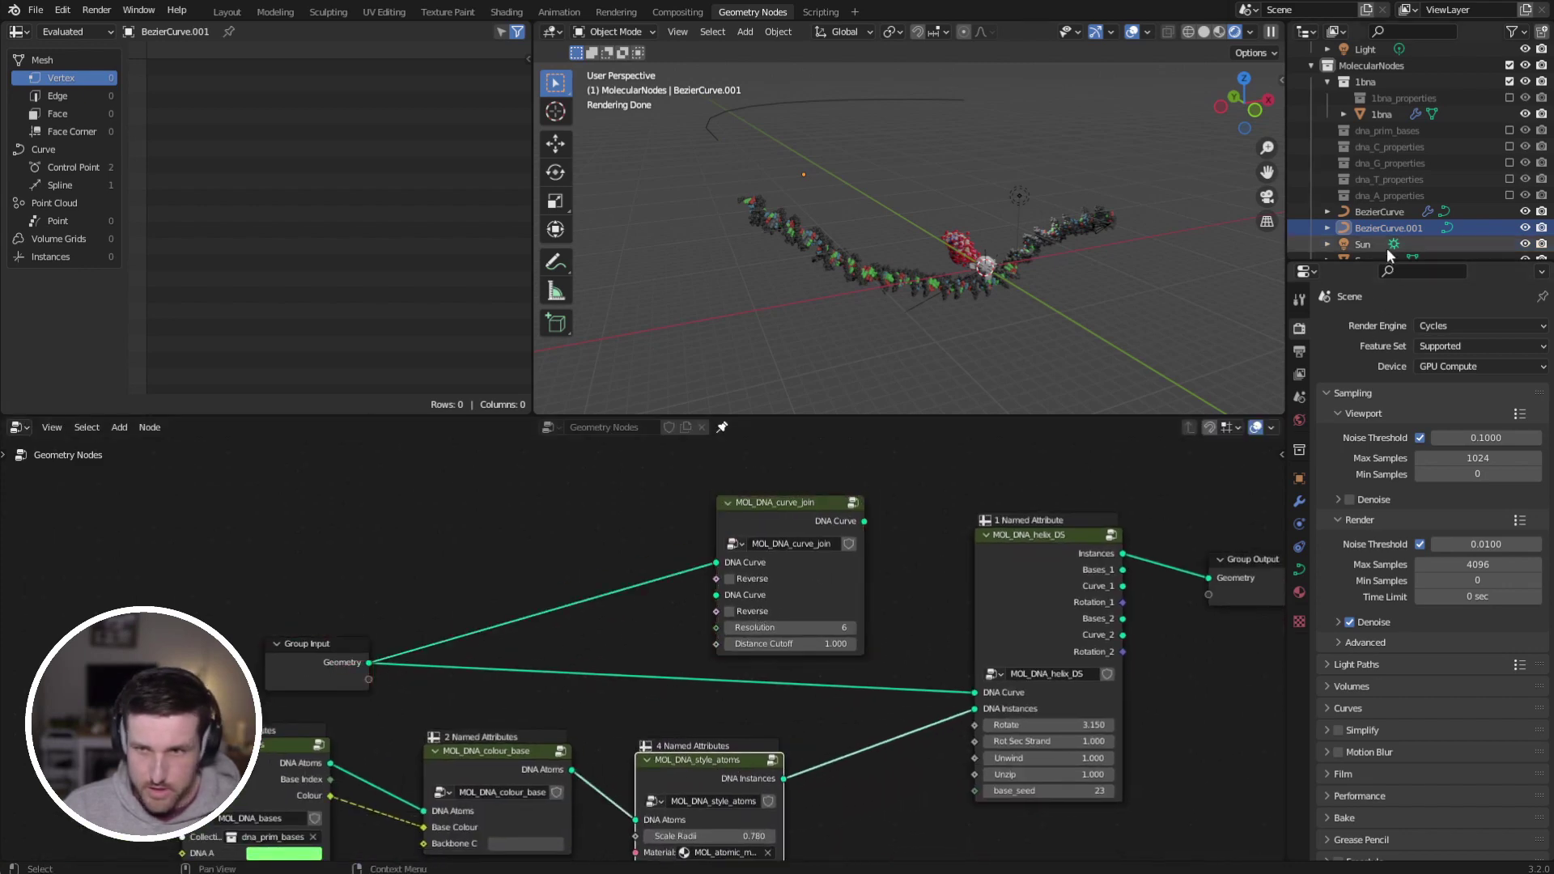
Step: Bring in BezierCurve.001 as an Object Info node feeding the second DNA Curve input, and link the curve join's output to the Group Output
drag(1388, 227, 451, 534)
drag(475, 592, 714, 596)
drag(384, 548, 385, 498)
drag(864, 521, 979, 536)
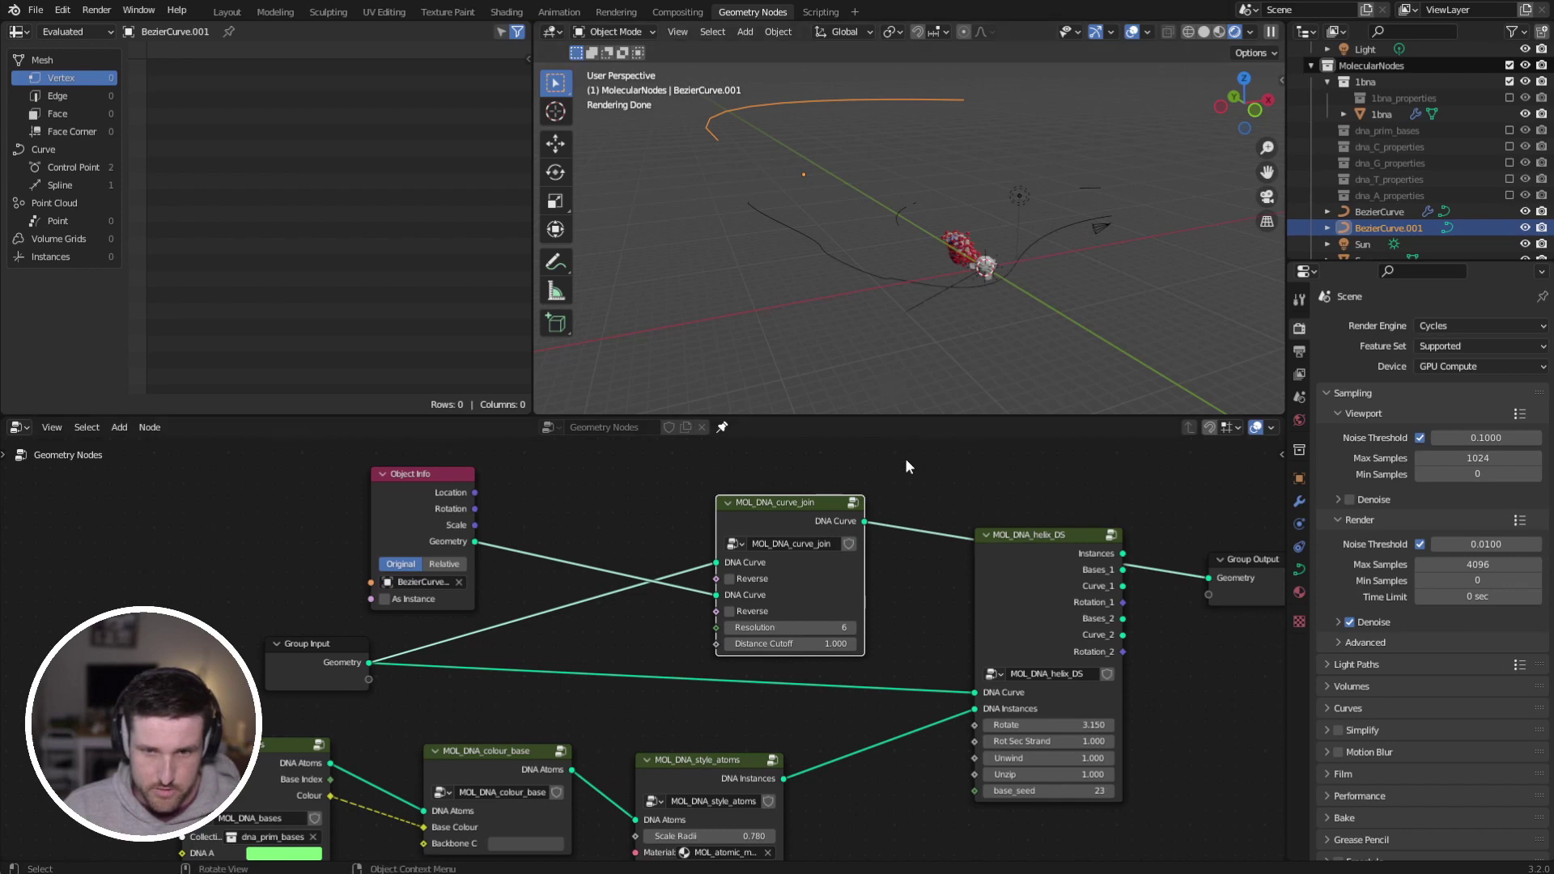
Step: Set the Object Info node to Relative, and on MOL_DNA_curve_join enable the second Reverse and raise Distance Cutoff to 16.870
drag(828, 524, 811, 514)
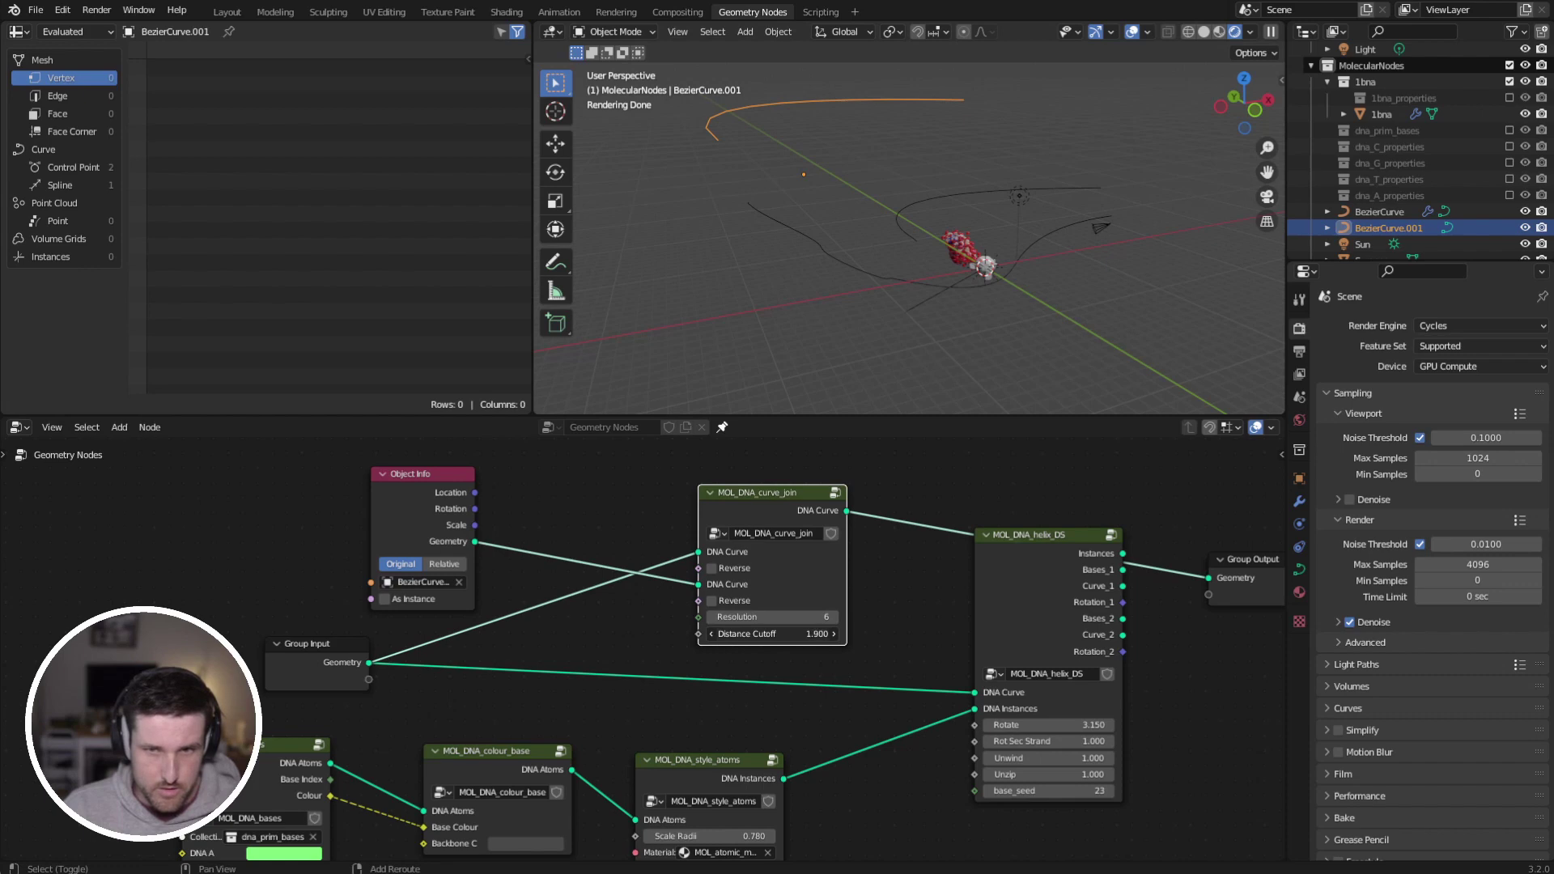
middle_drag(501, 671, 538, 654)
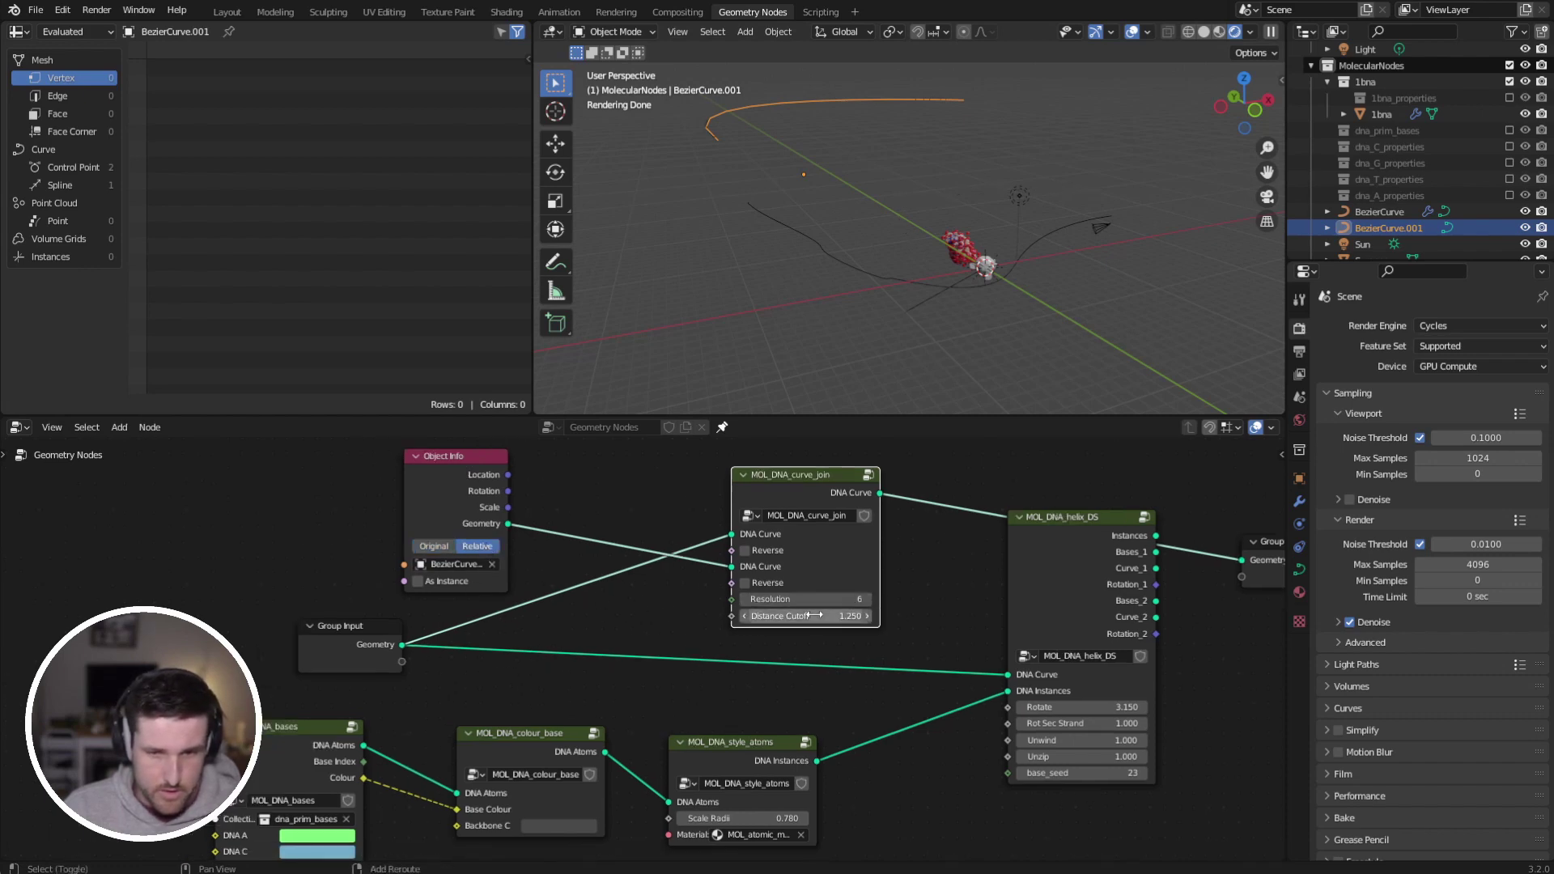
shift+drag(812, 616, 883, 617)
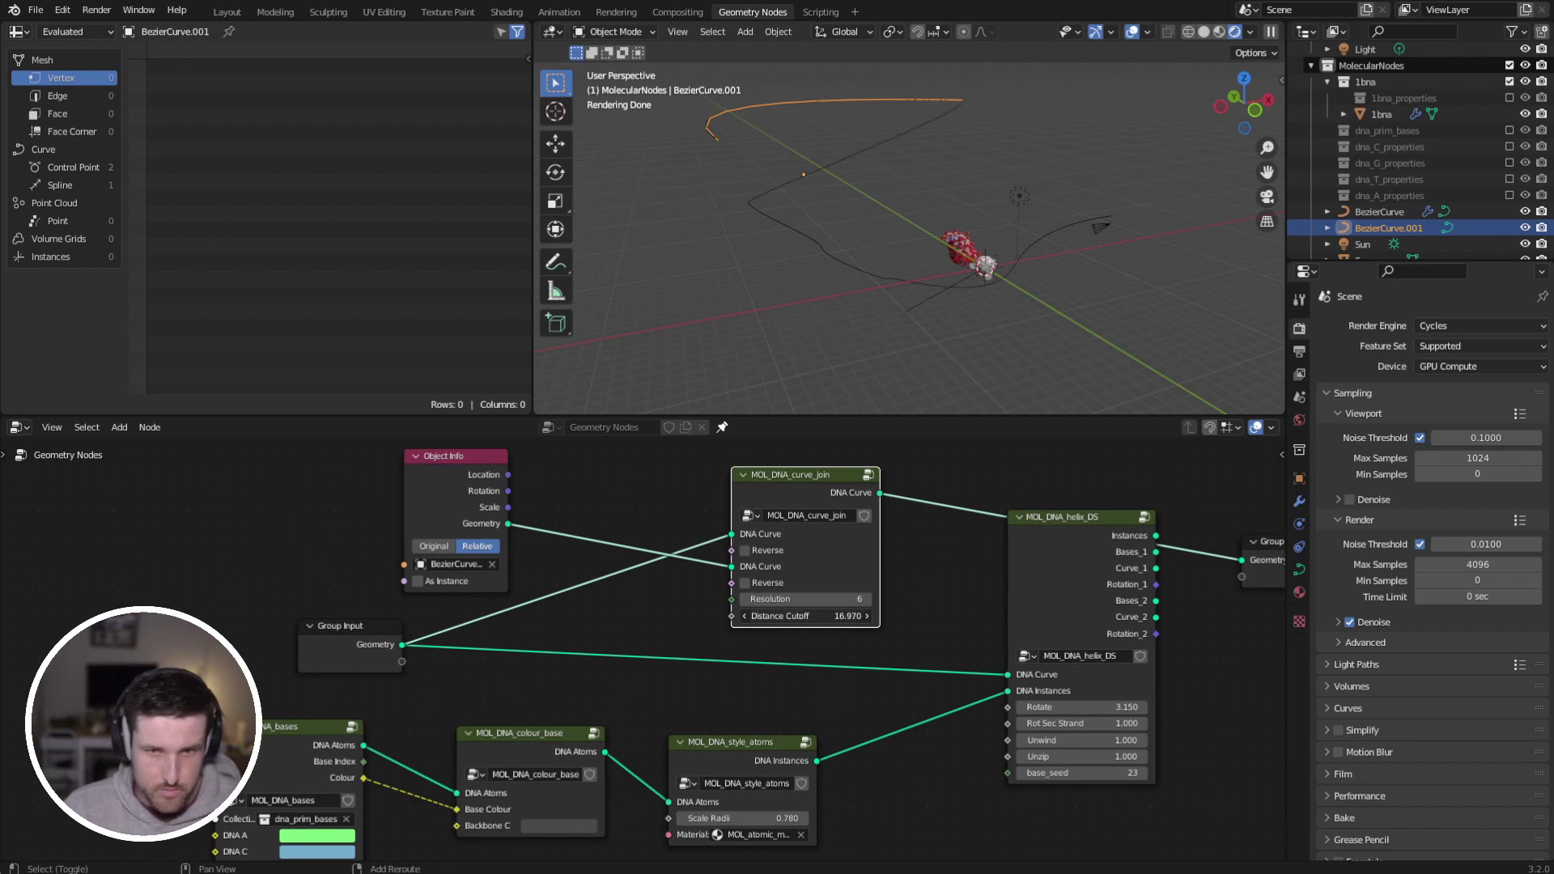
shift+drag(813, 616, 841, 616)
middle_drag(914, 161, 884, 196)
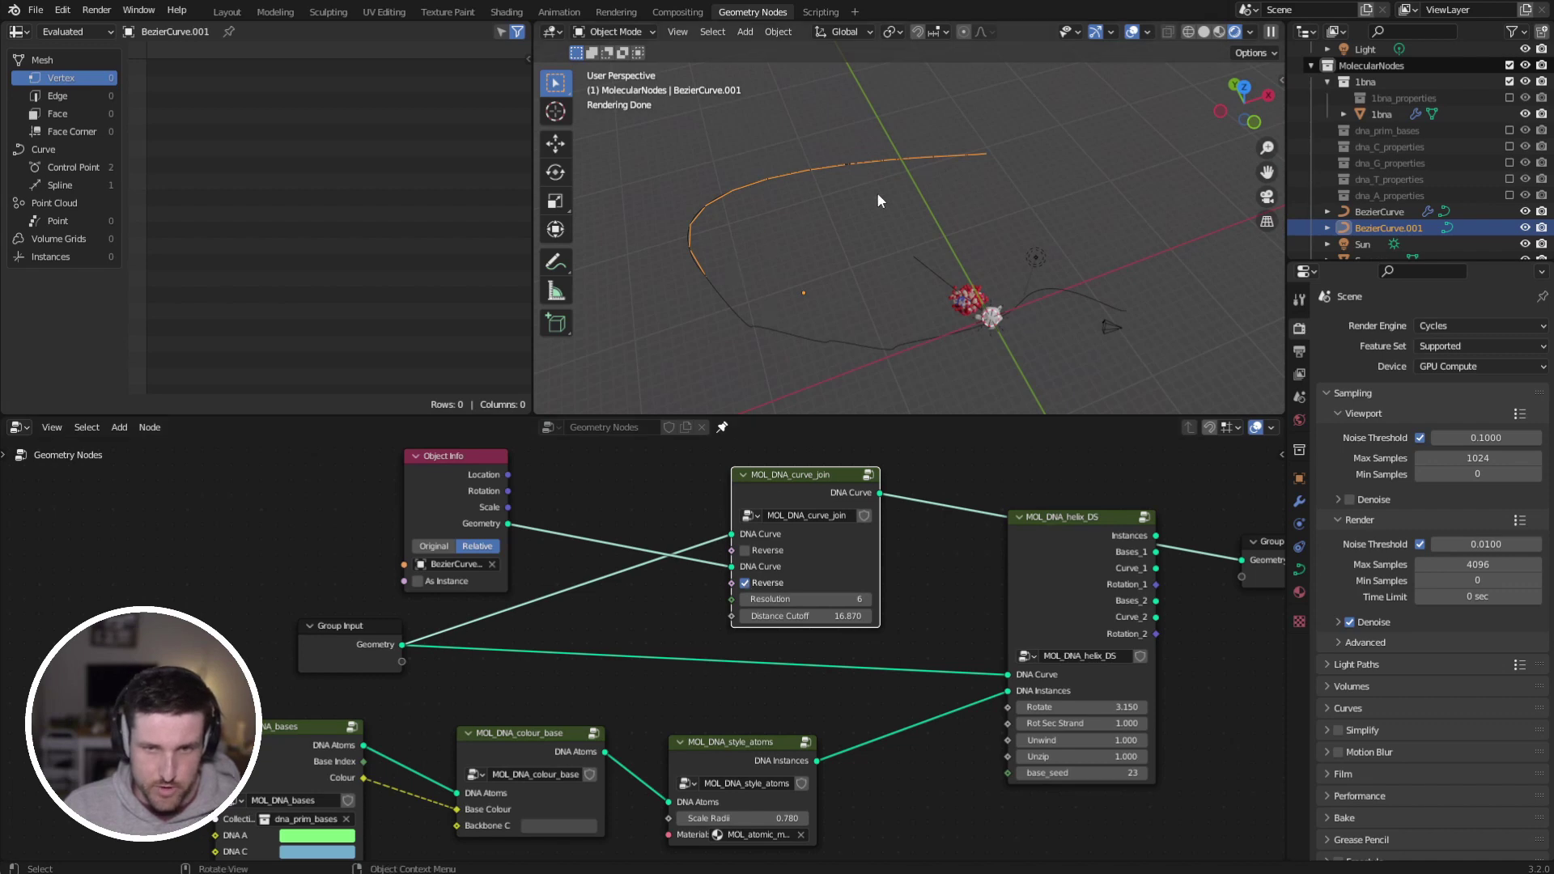
middle_drag(730, 312, 722, 215)
Step: Lower the Distance Cutoff of MOL_DNA_curve_join to 2.110
shift+drag(810, 615, 799, 616)
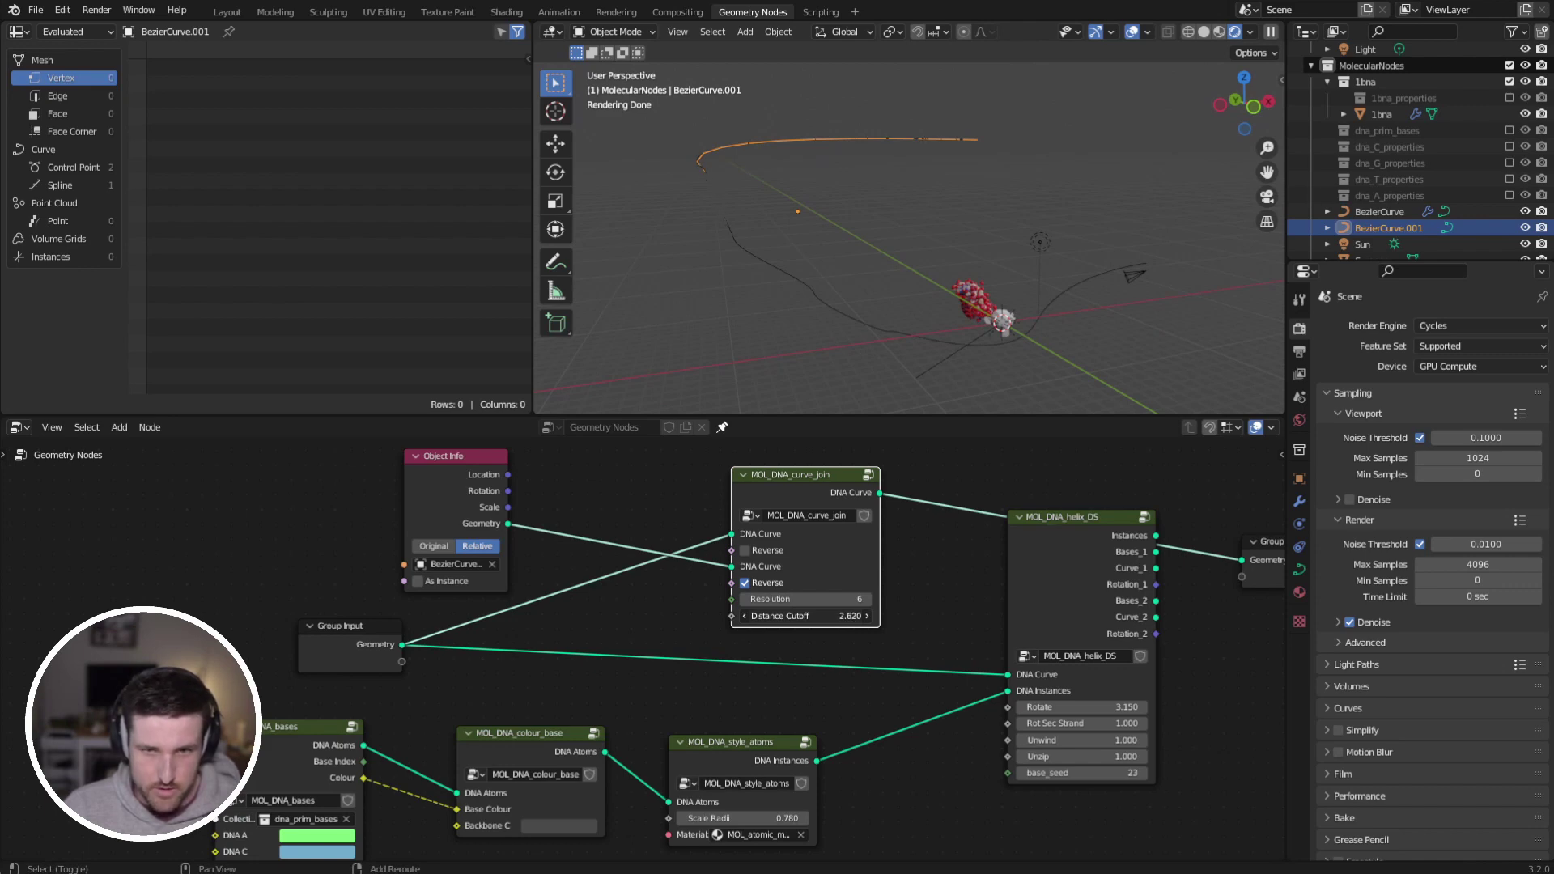
drag(810, 615, 816, 616)
middle_drag(797, 320, 843, 305)
Step: Move the control point of BezierCurve.001 nearest the original curve upwards, testing the join between the curves
key(Tab)
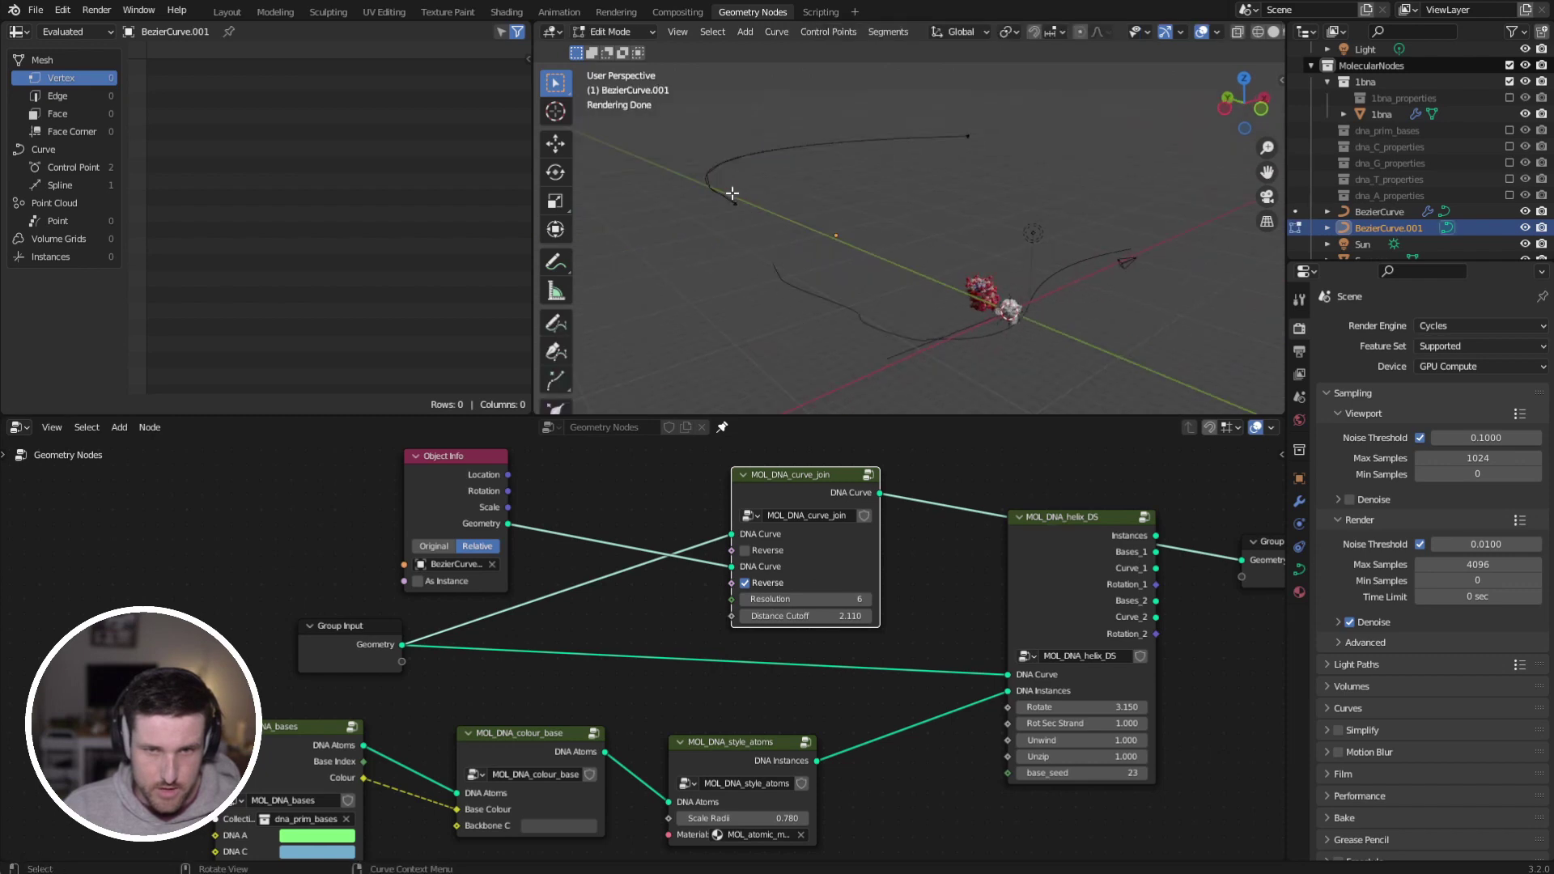
drag(700, 179, 763, 247)
key(g)
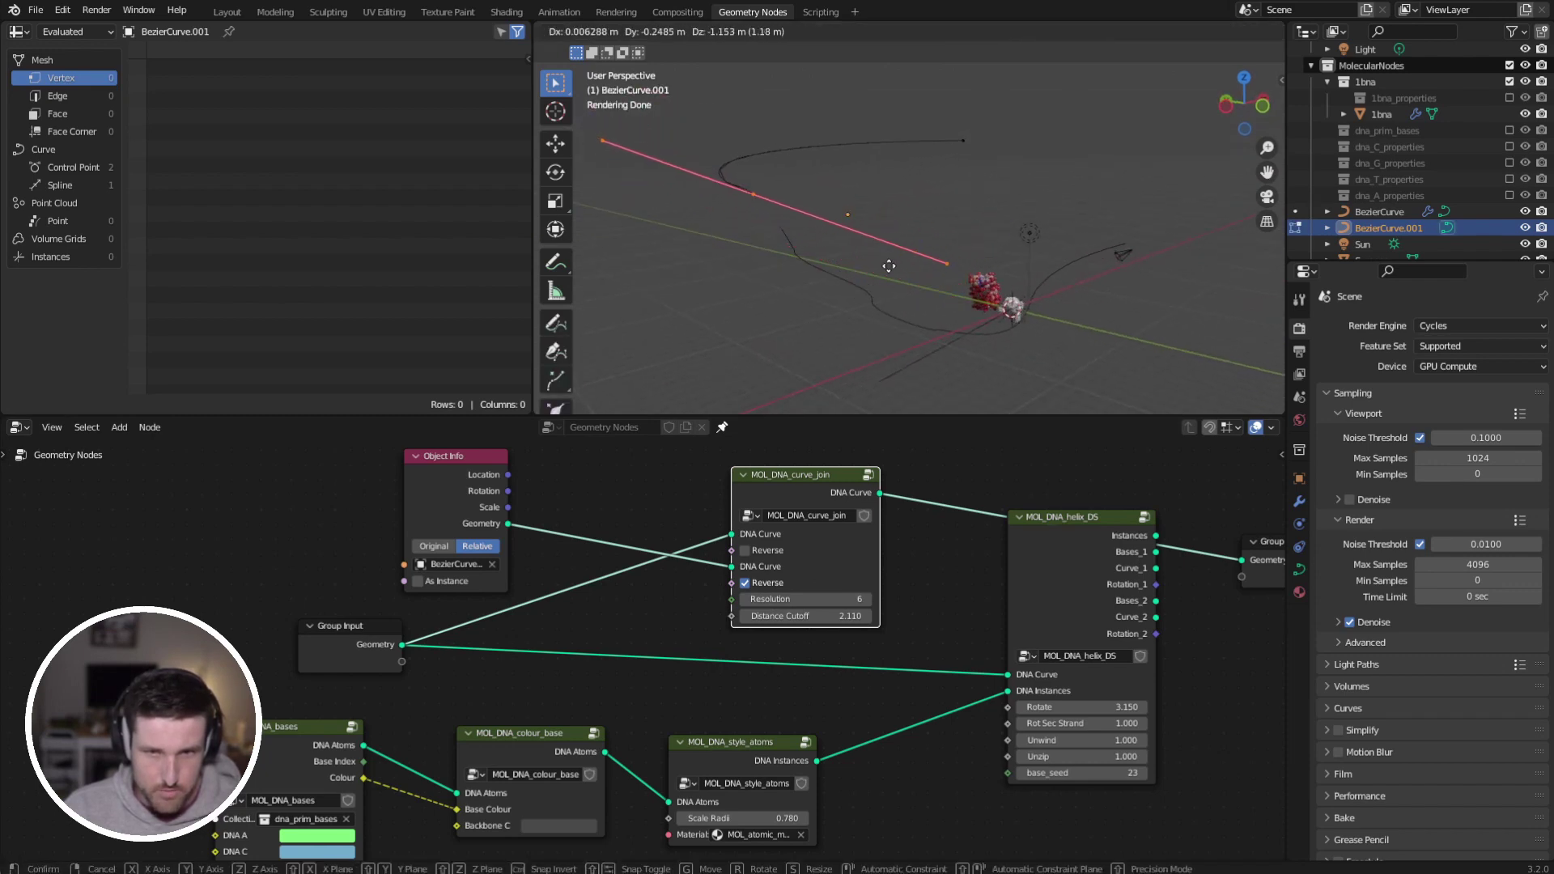
click(867, 236)
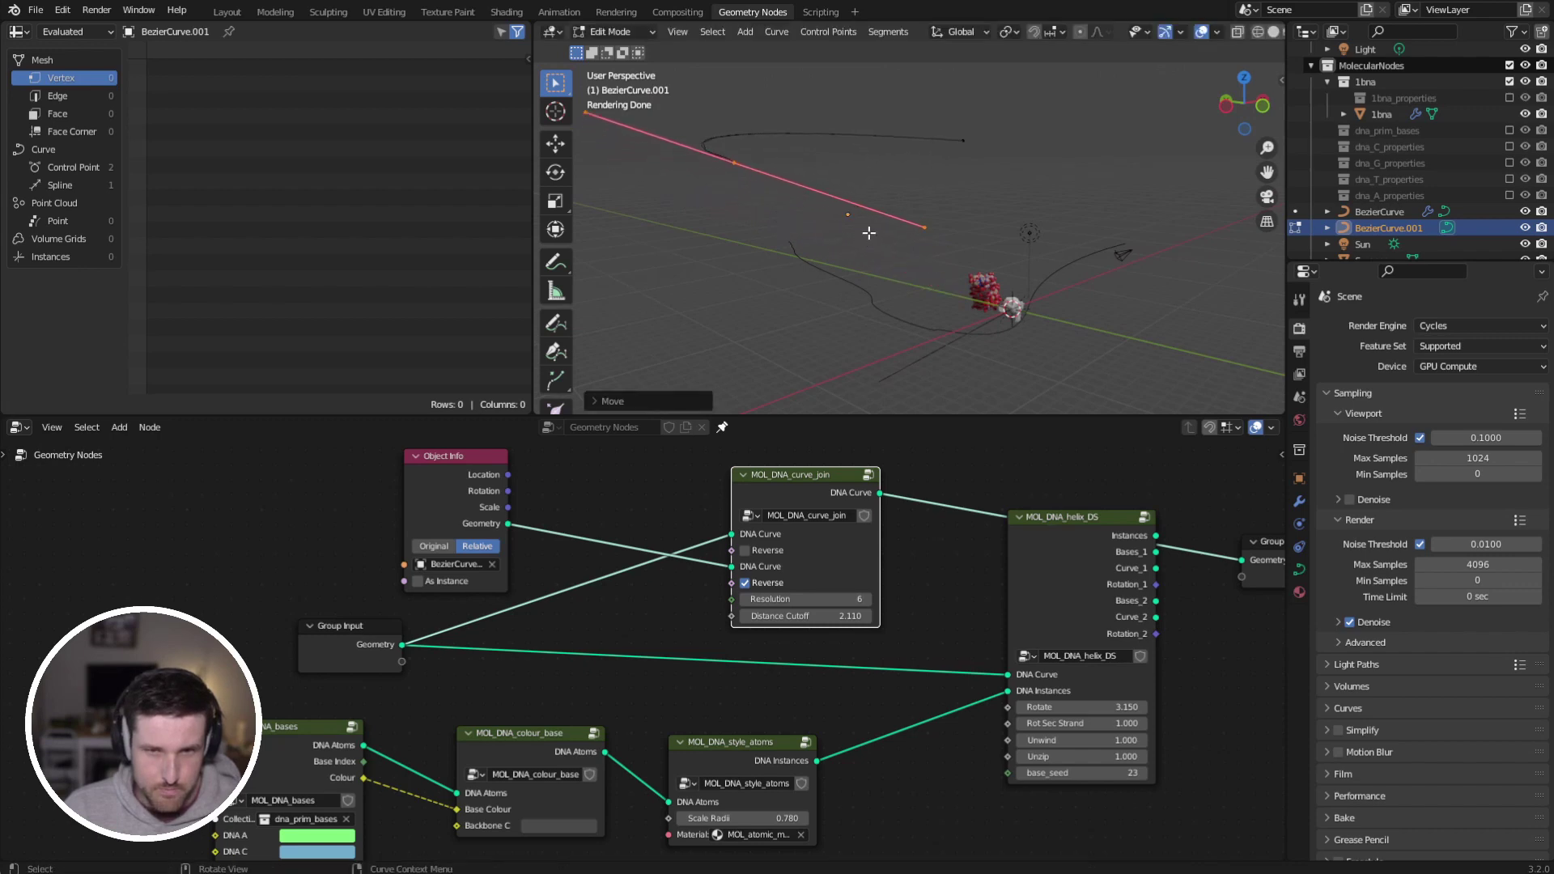
key(Tab)
Step: Link MOL_DNA_curve_join's output to the DNA Curve input of MOL_DNA_helix_DS and send the helix Instances to the Group Output
drag(879, 493, 1007, 674)
click(759, 248)
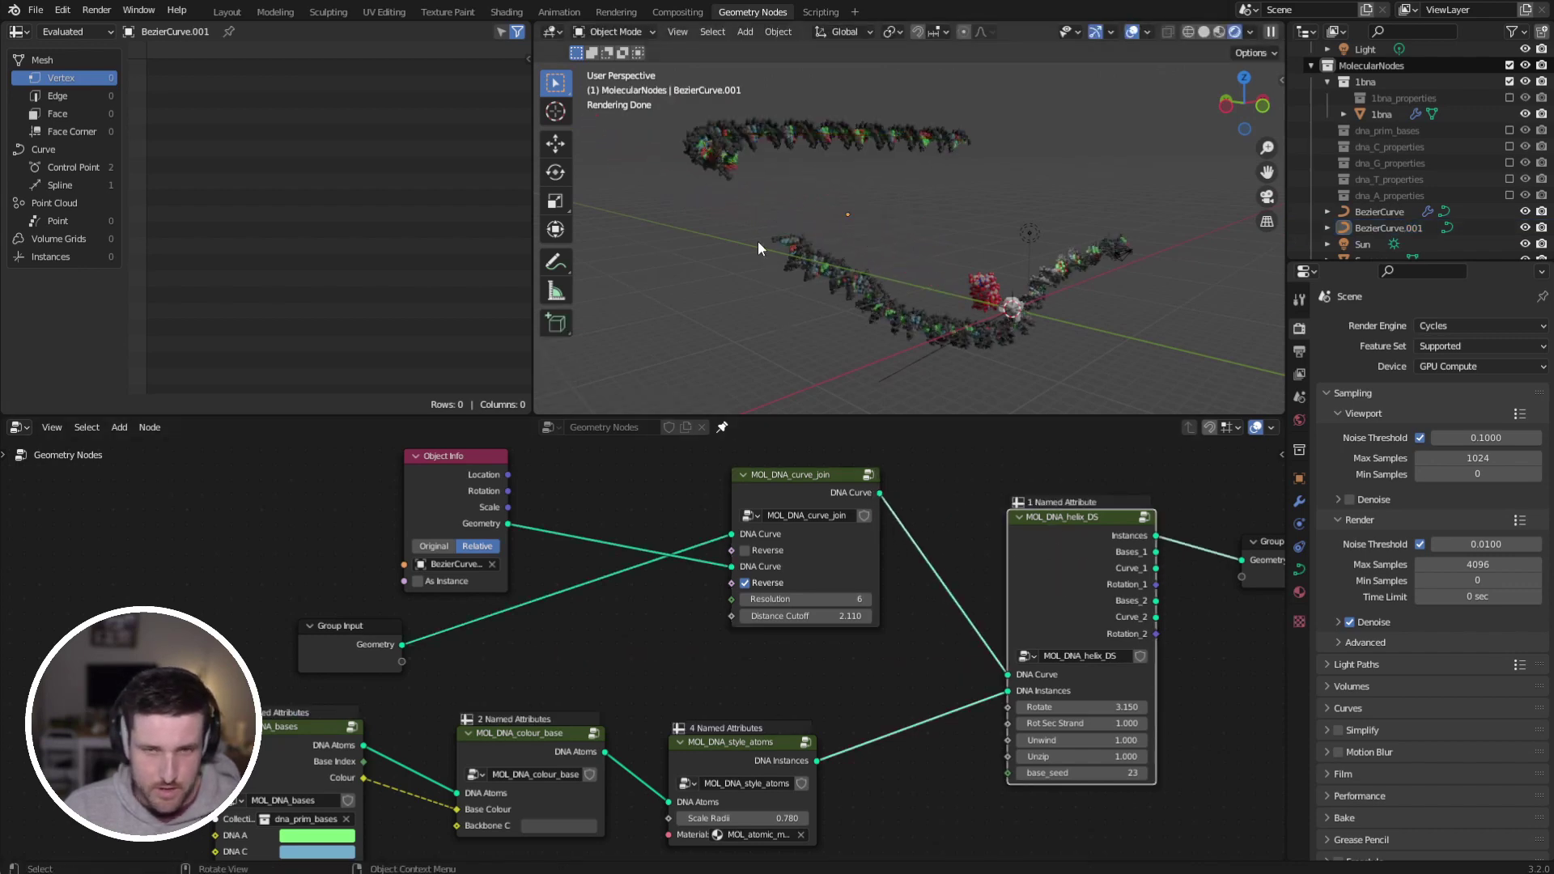
click(735, 194)
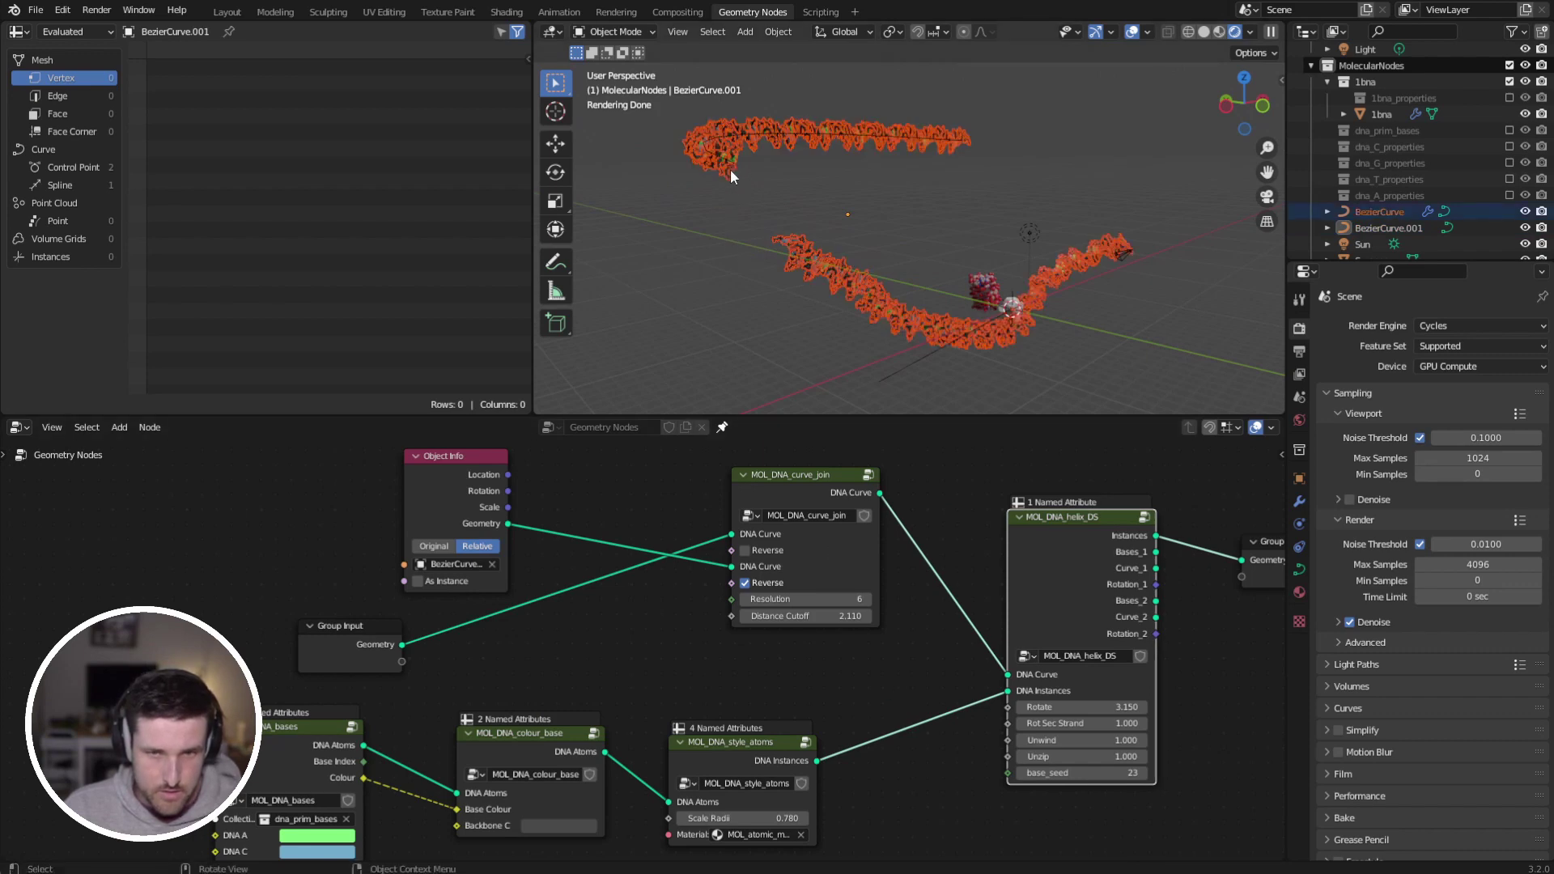
key(Tab)
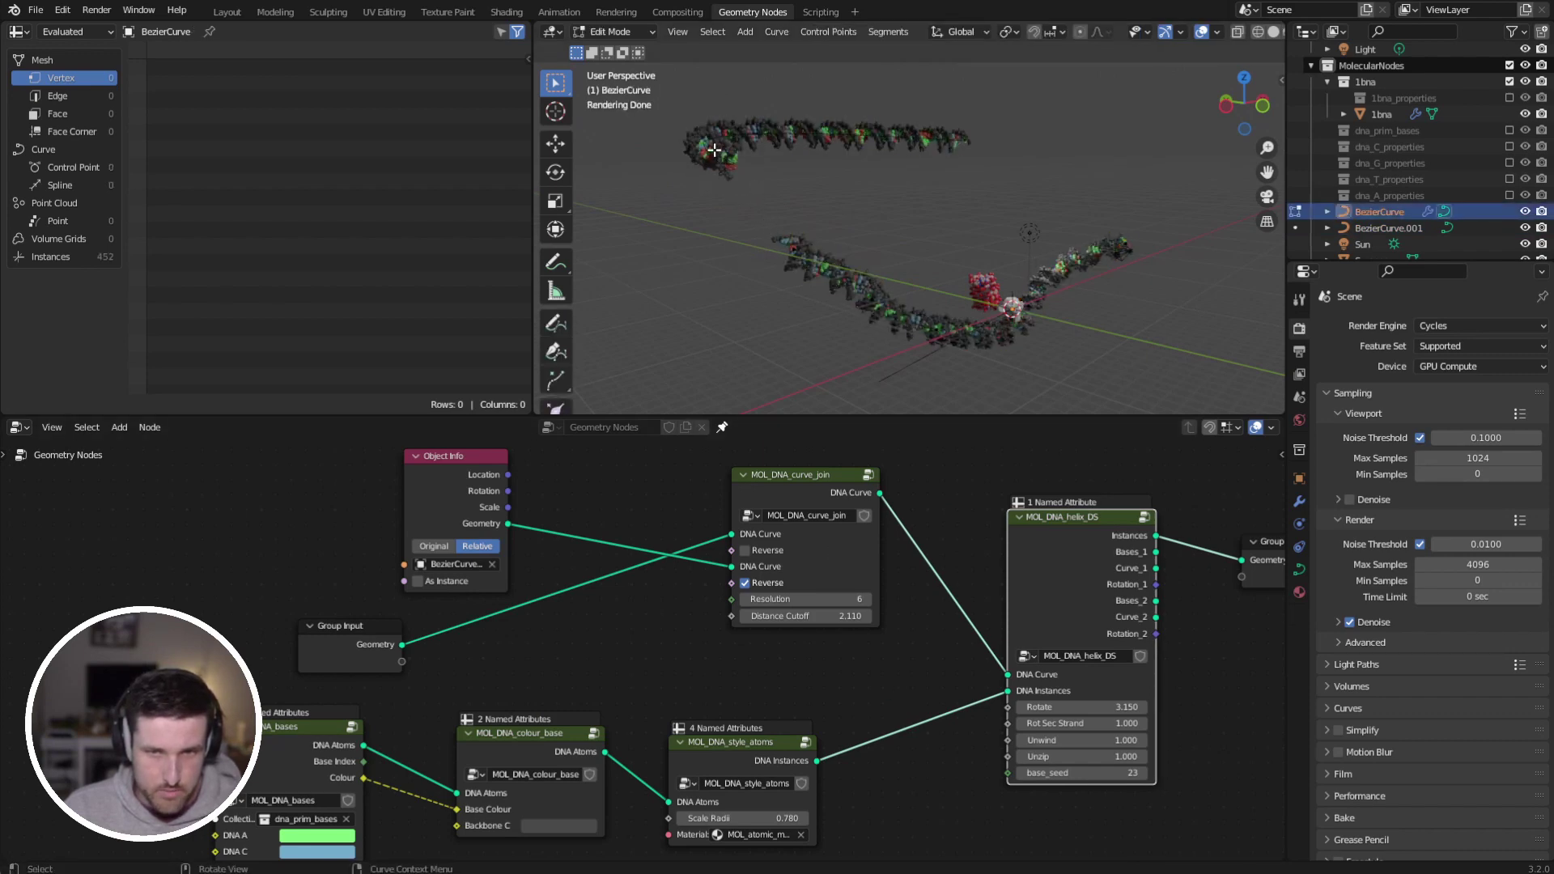
key(Tab)
Step: Reposition the near control point of BezierCurve.001 beside the end of the original curve so the two DNA strands join
click(728, 165)
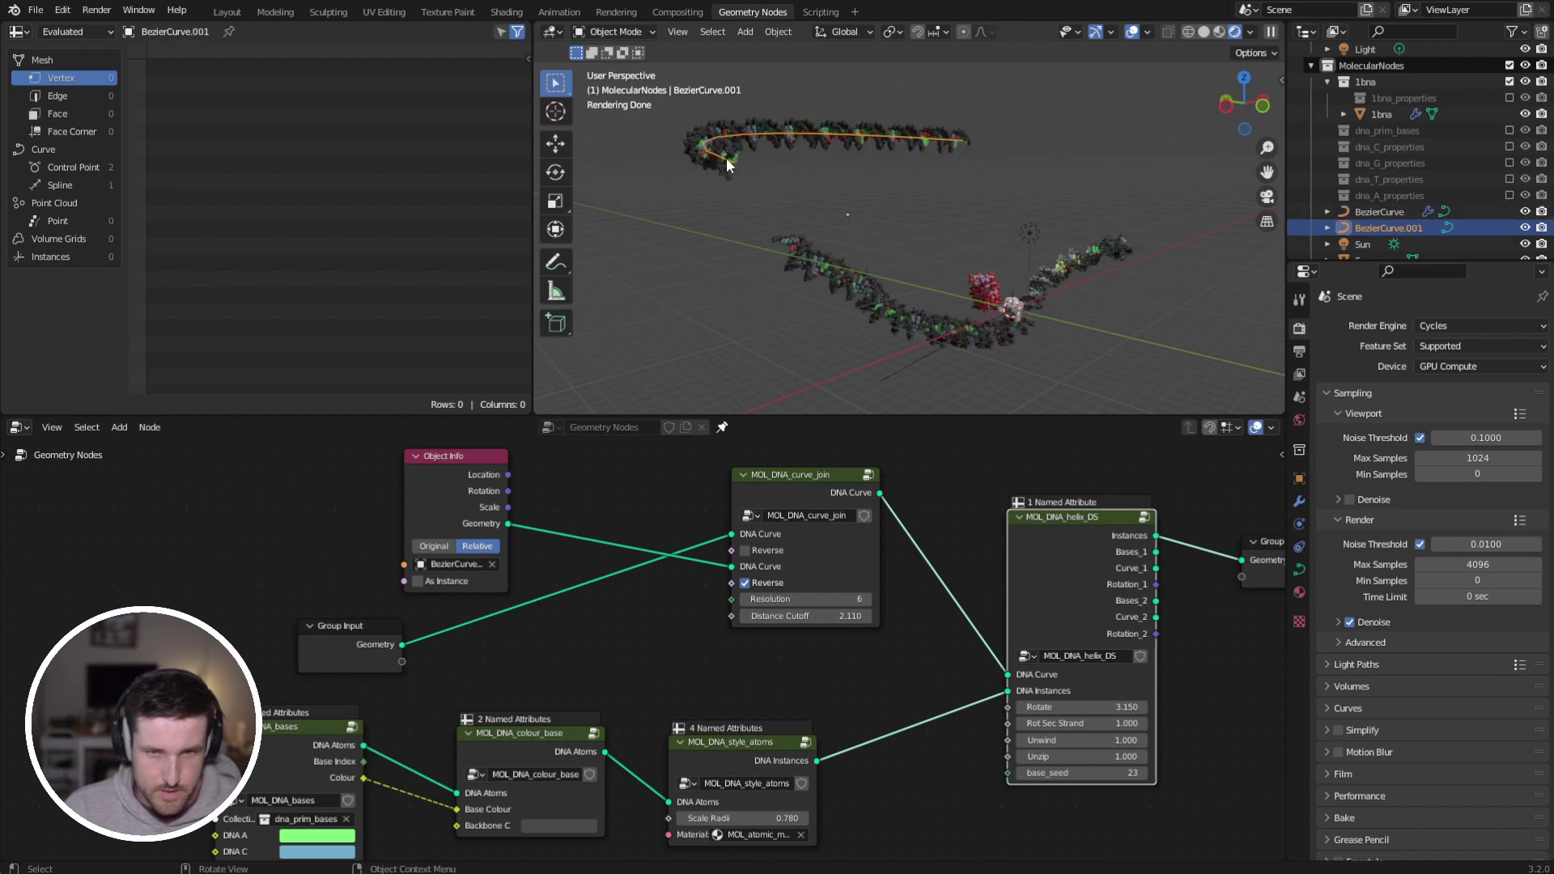
key(Tab)
key(g)
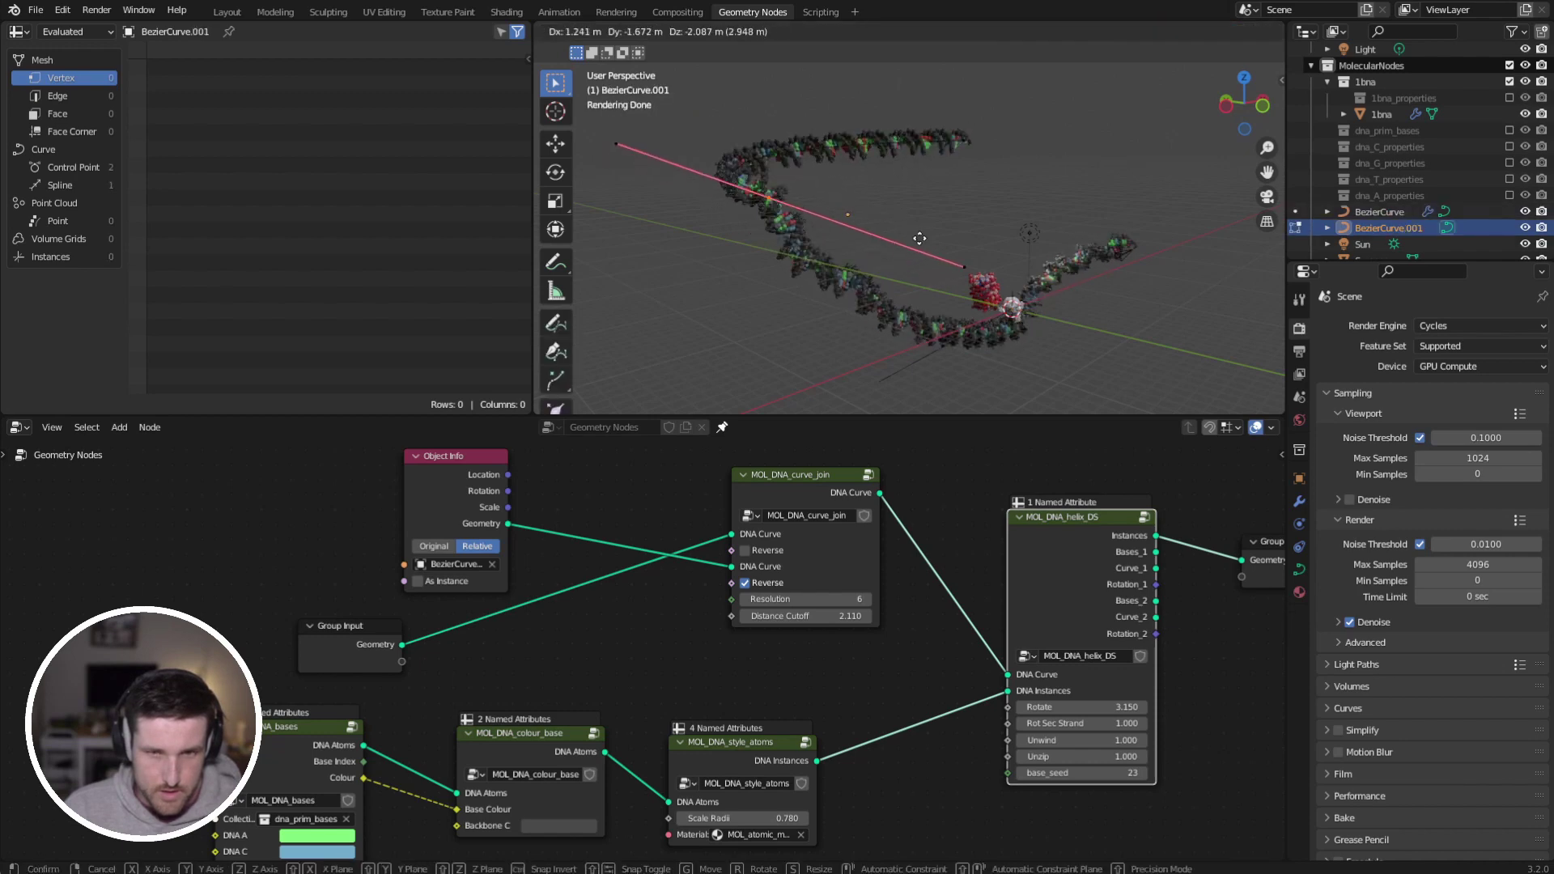
click(890, 264)
key(g)
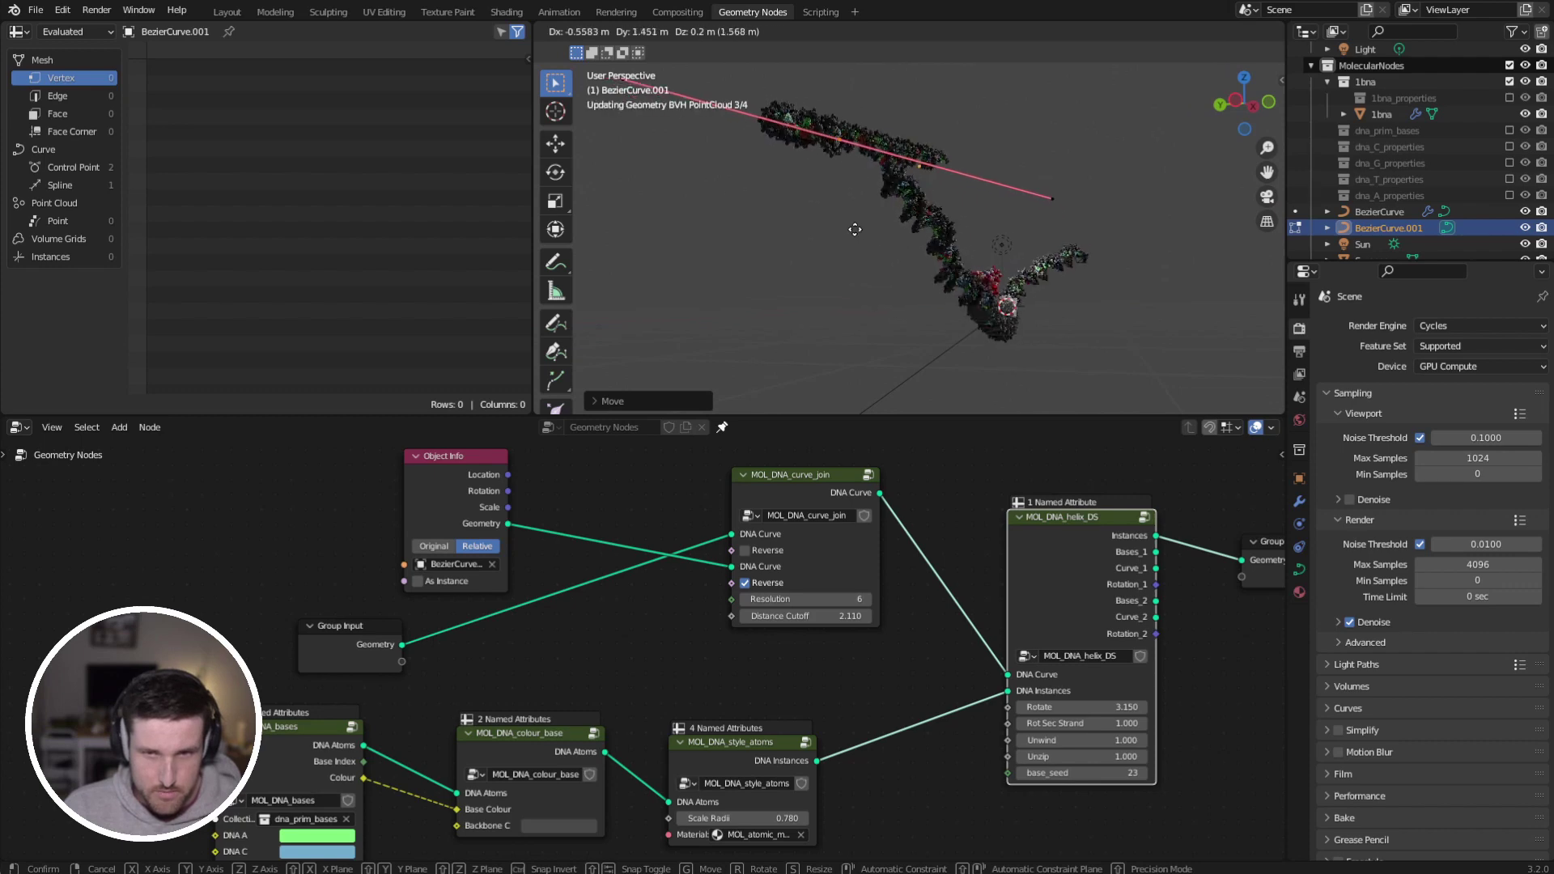
click(882, 211)
middle_drag(882, 211, 818, 235)
key(g)
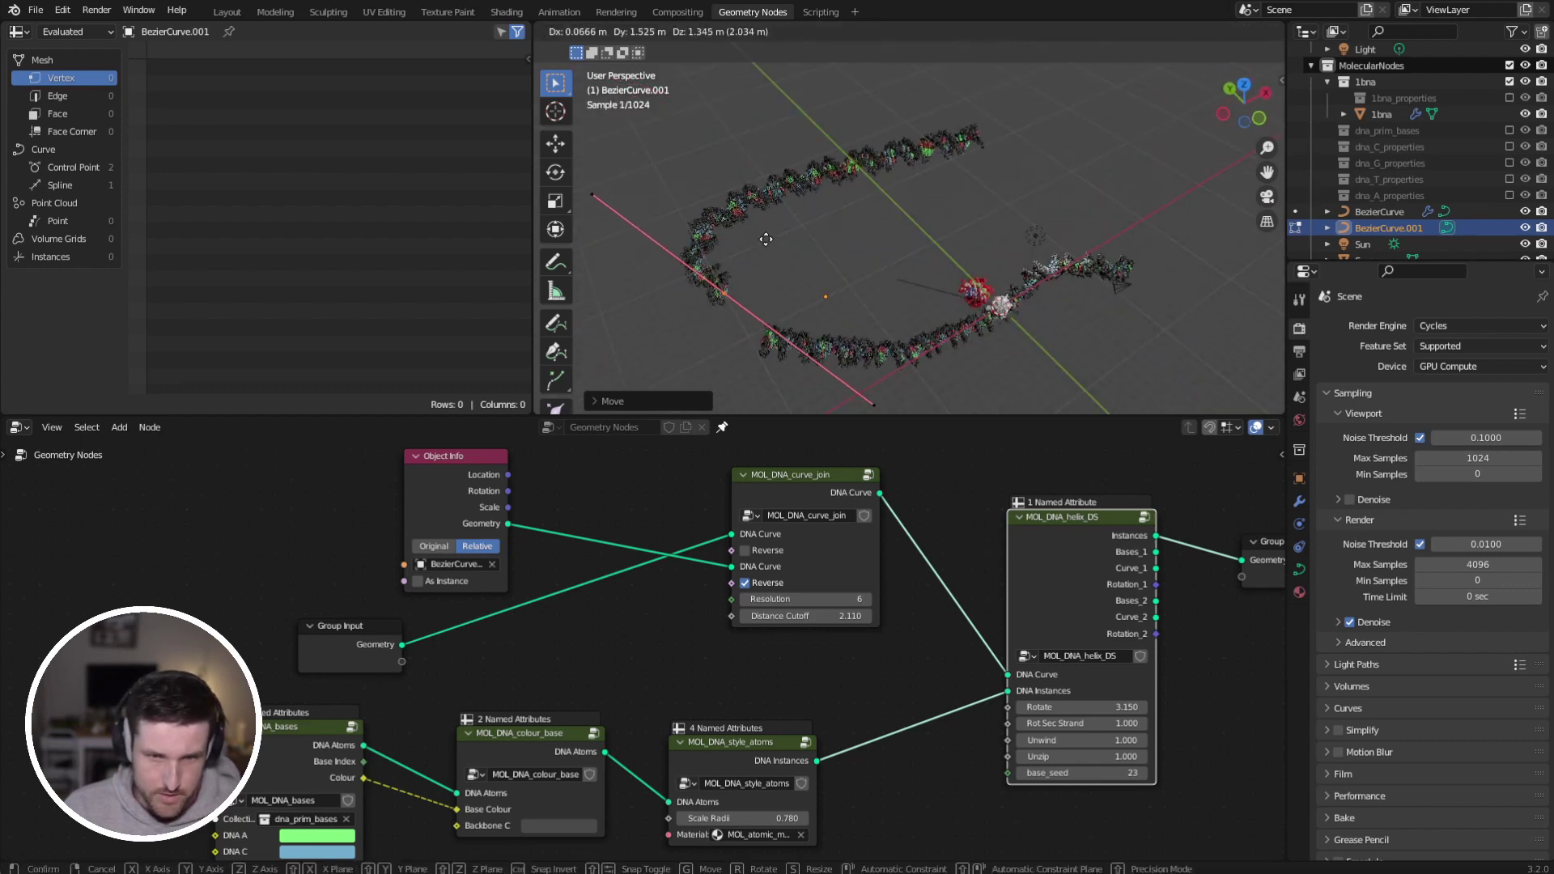
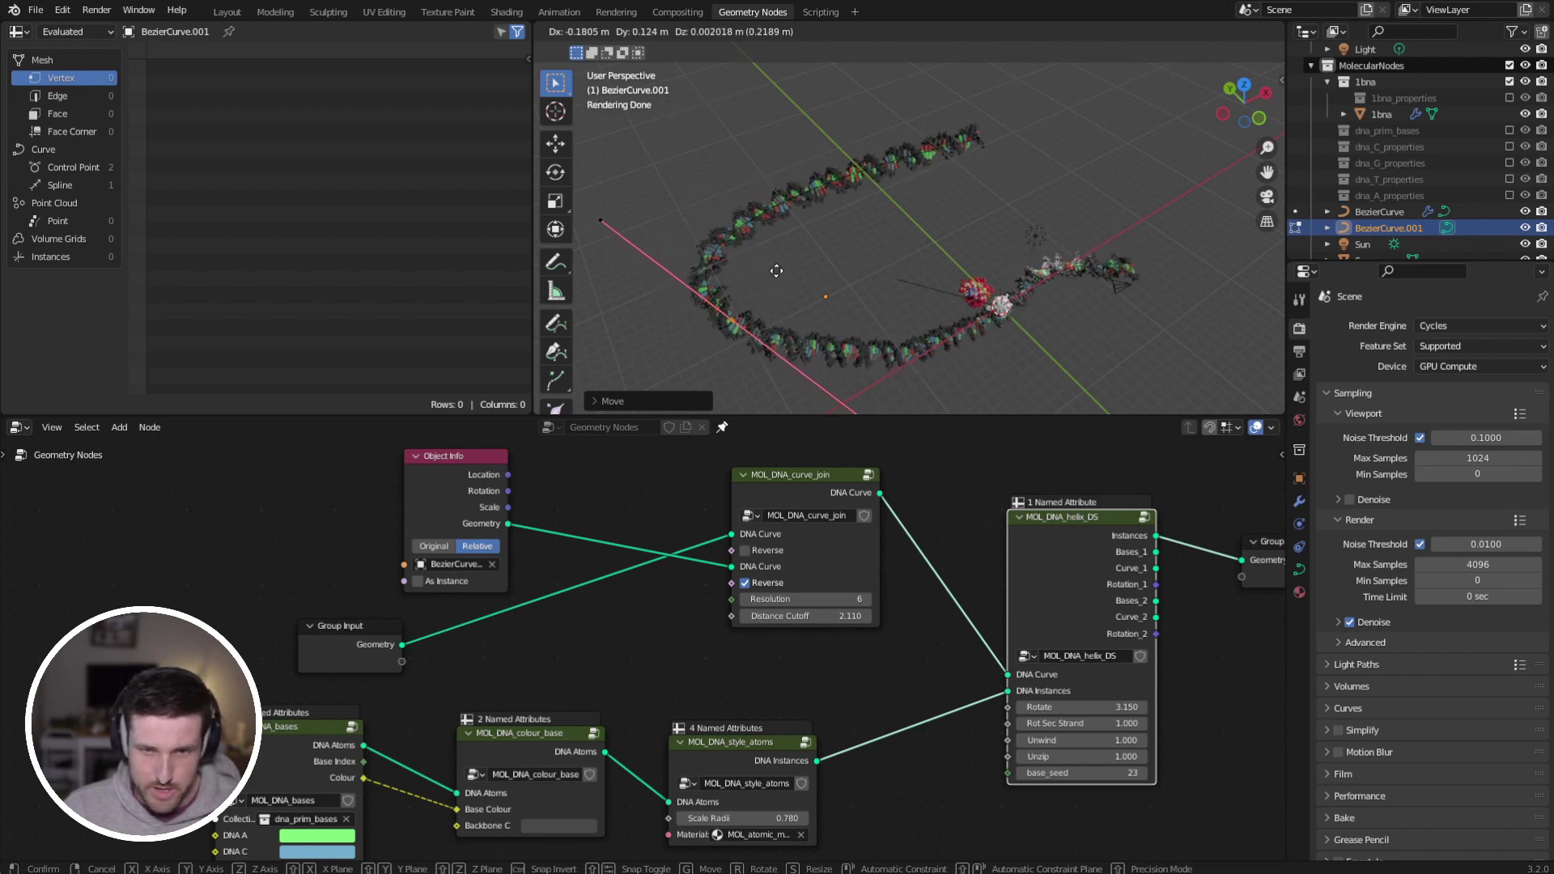
click(776, 271)
Step: Shorten the handles of that BezierCurve.001 control point by scaling it down, and shift the point slightly
middle_drag(776, 271, 786, 252)
key(s)
click(846, 300)
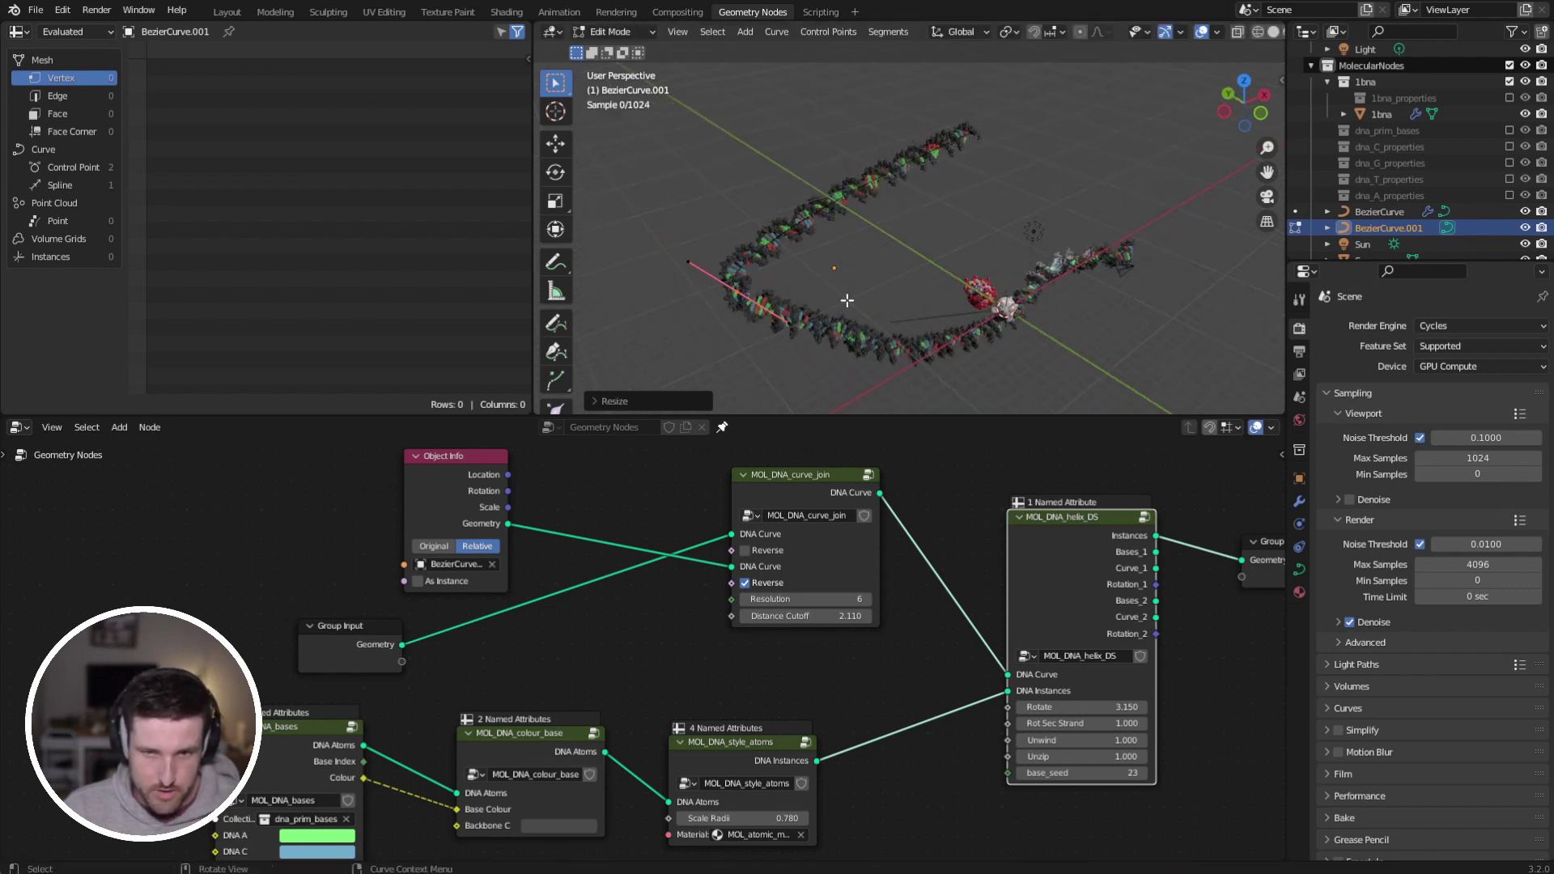
key(g)
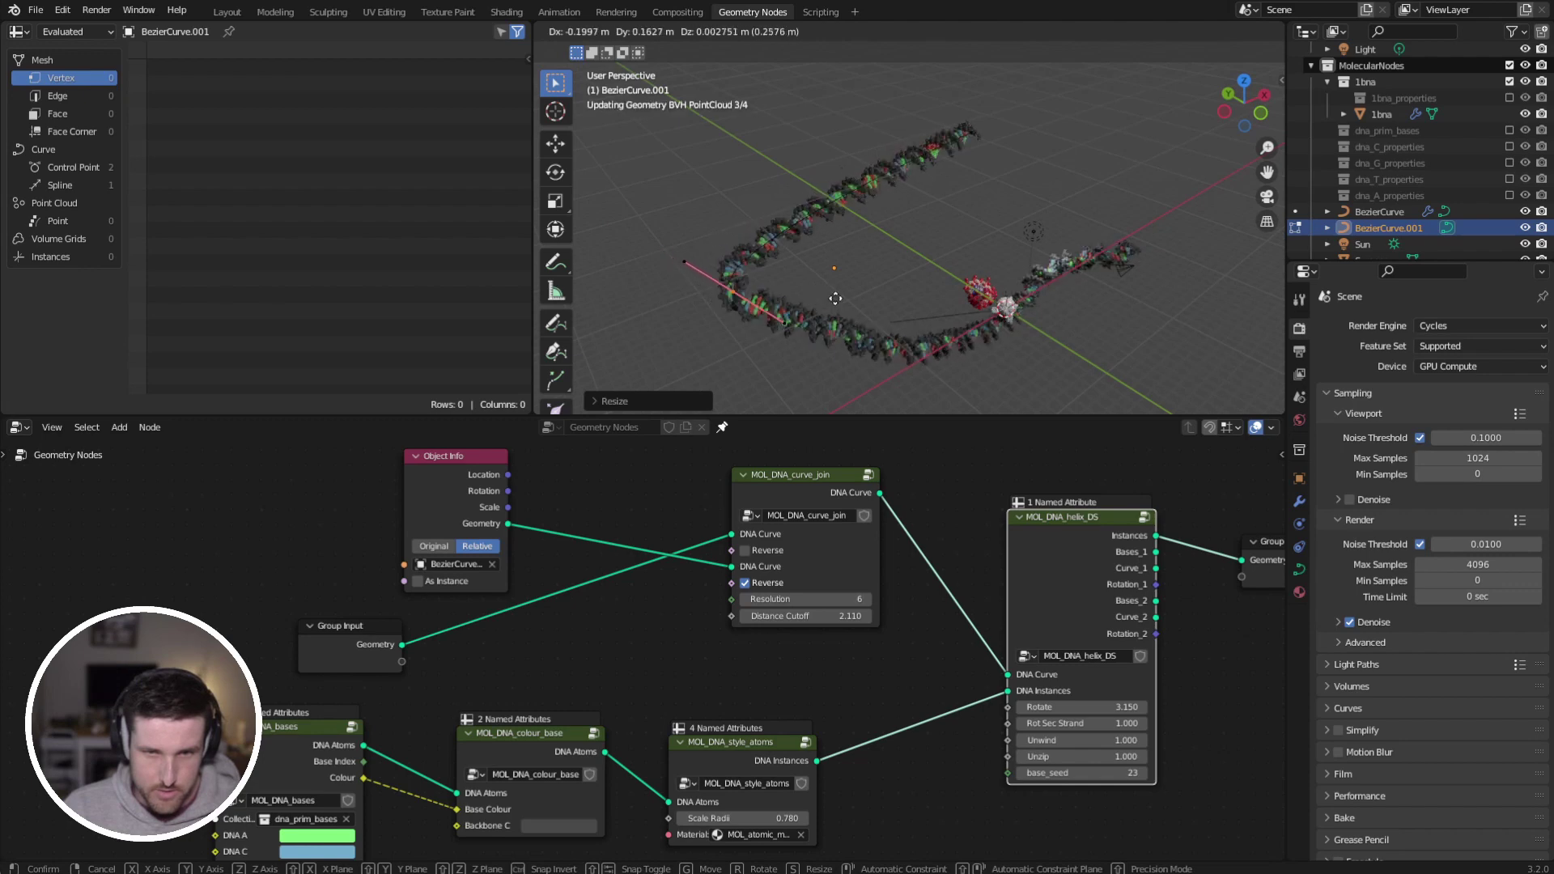
click(825, 300)
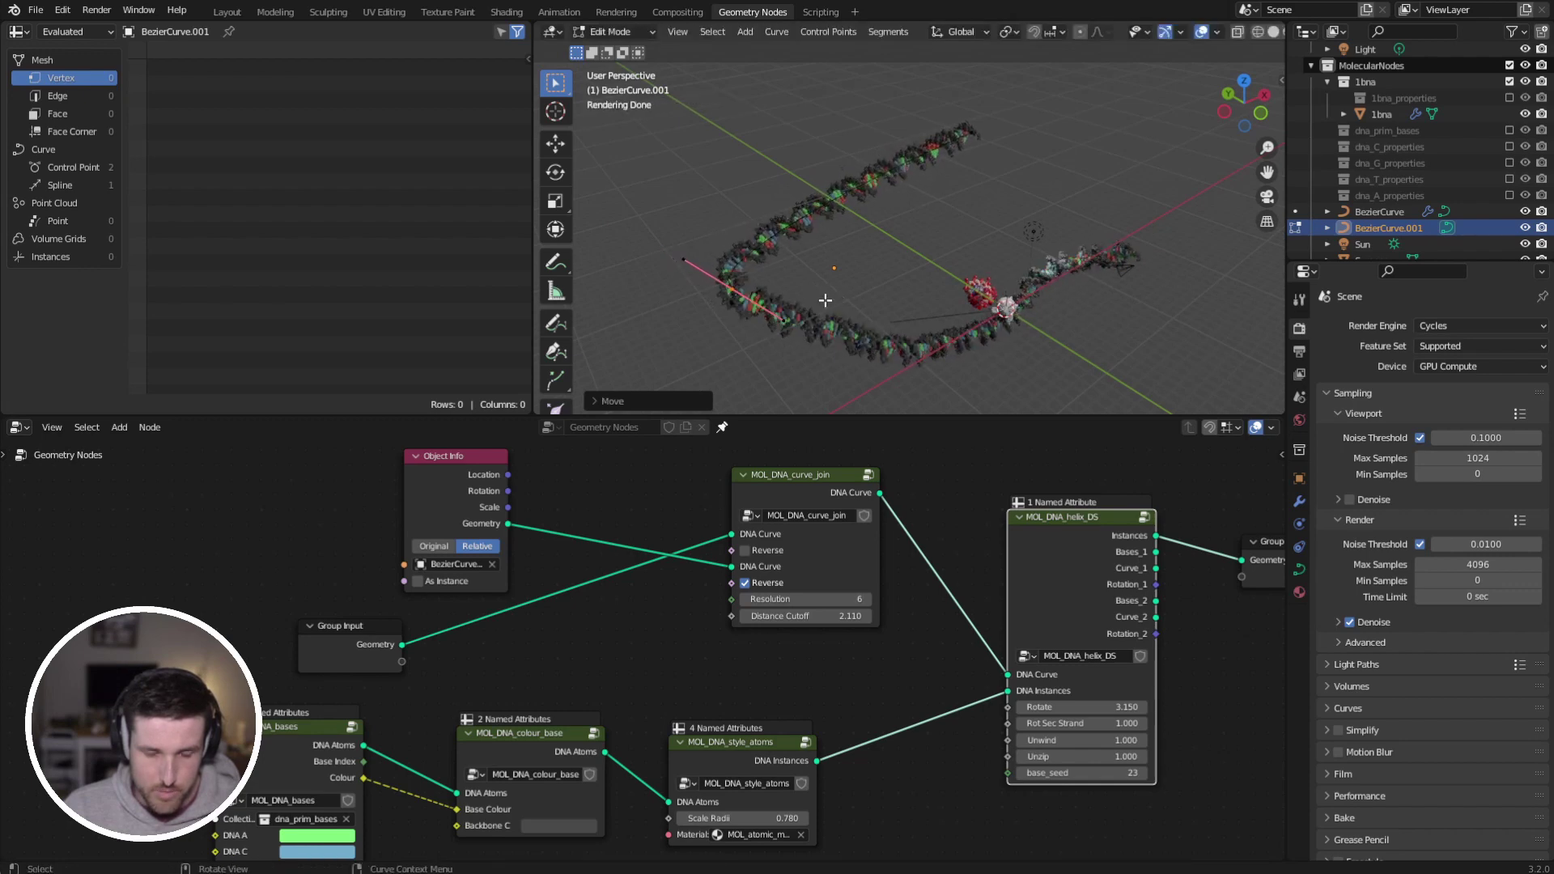
Step: Set MOL_DNA_curve_join's Resolution to 1 and Distance Cutoff to 0.320, and nudge the BezierCurve.001 control point closer to the join
scroll(809, 613, up, 1)
drag(809, 608, 777, 609)
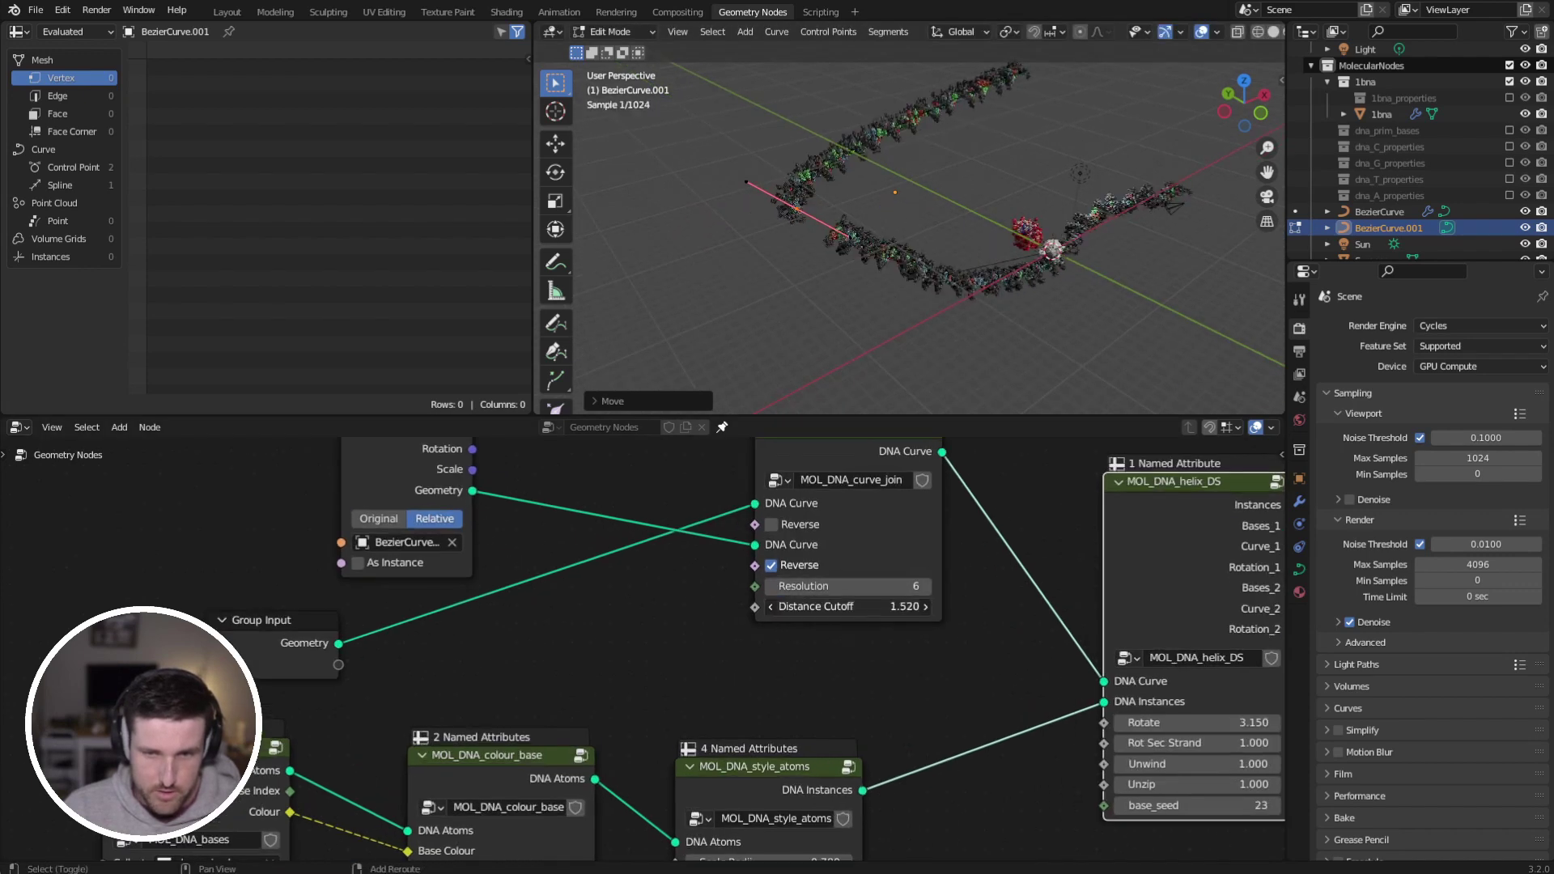
key(g)
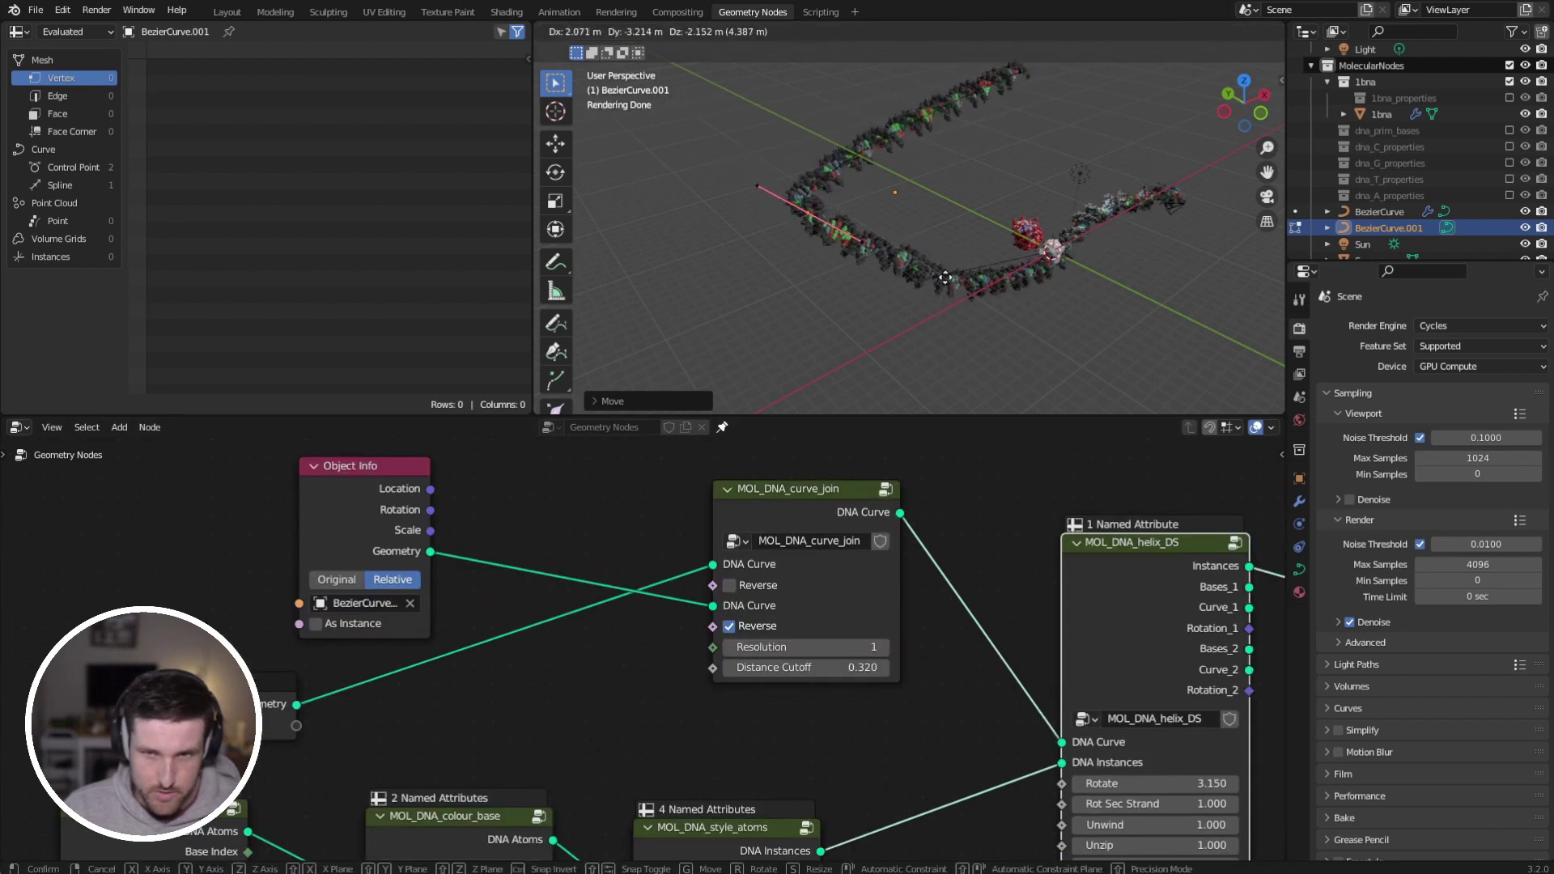
click(947, 275)
middle_drag(946, 275, 812, 257)
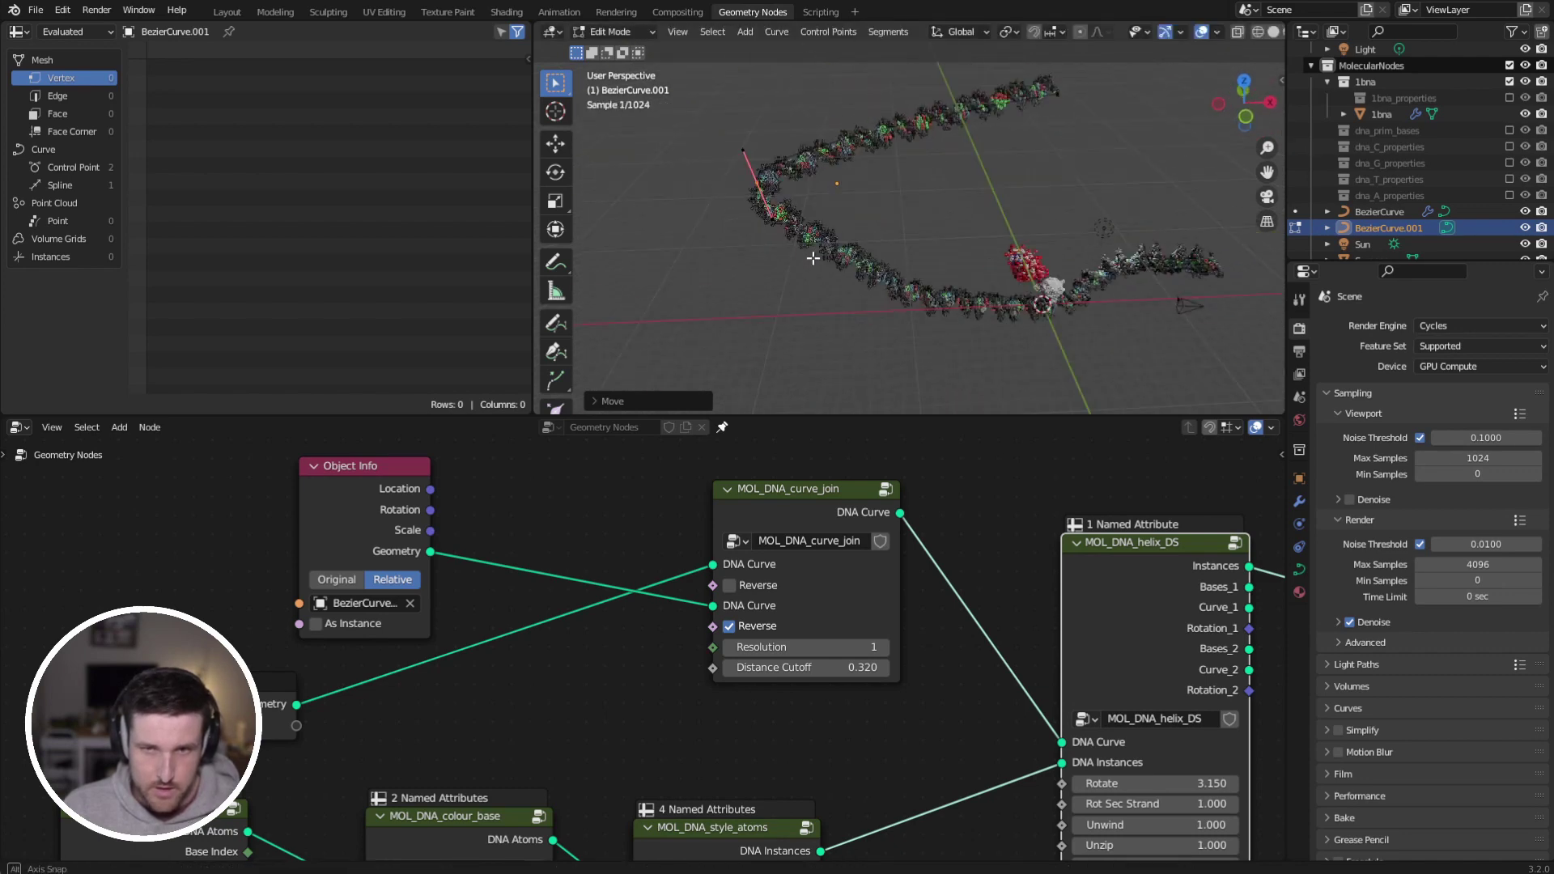
key(Tab)
middle_drag(861, 194, 897, 212)
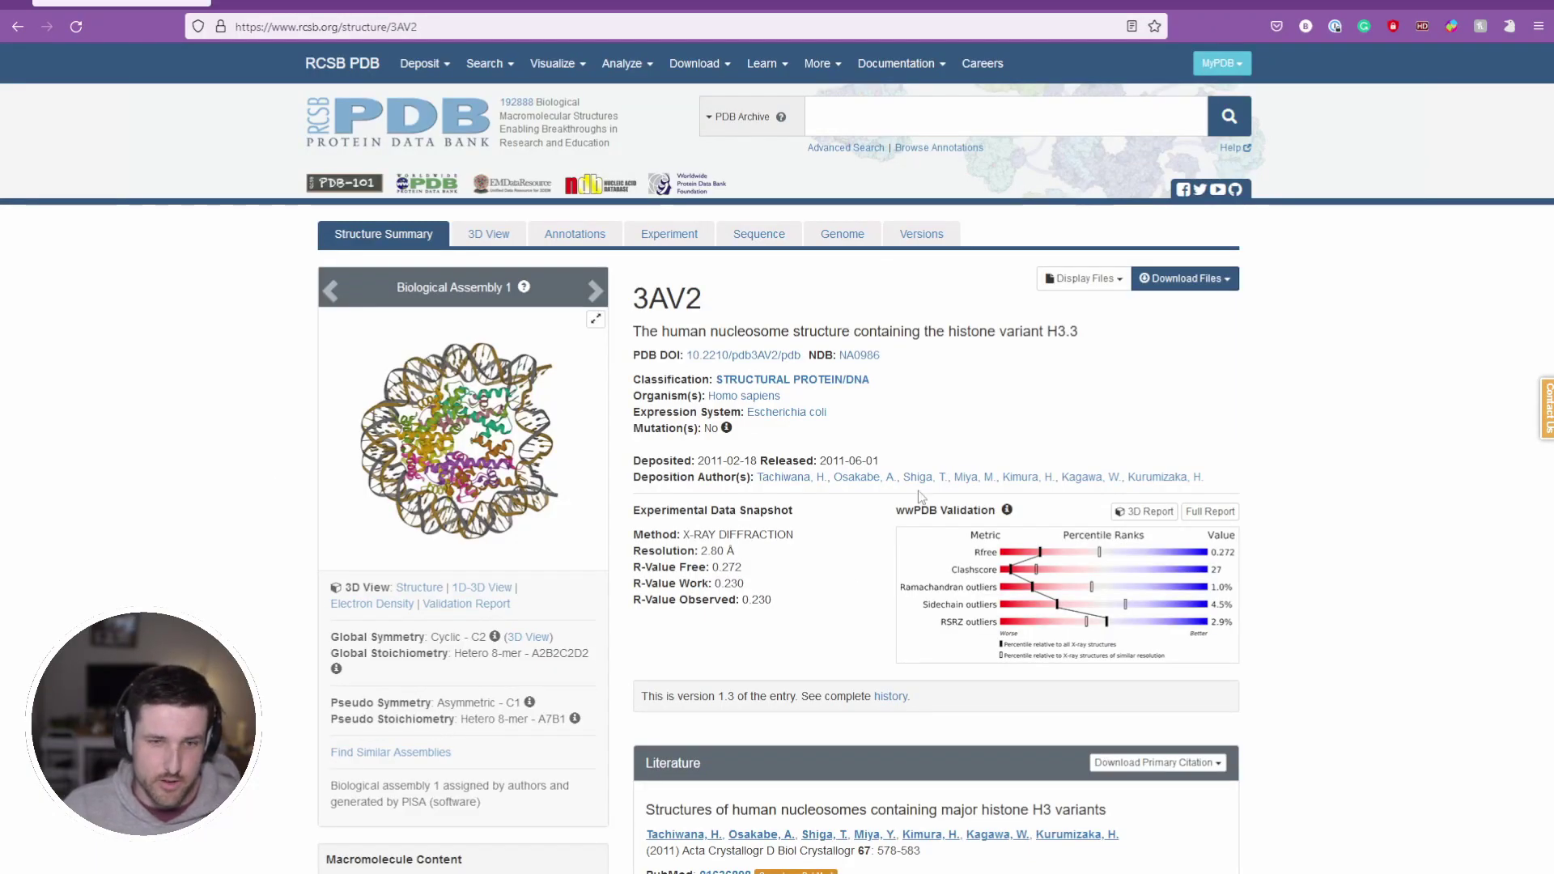
Step: Take the code 3AV2 from the RCSB PDB nucleosome page and, back in Blender, download that structure with Molecular Nodes
double_click(677, 297)
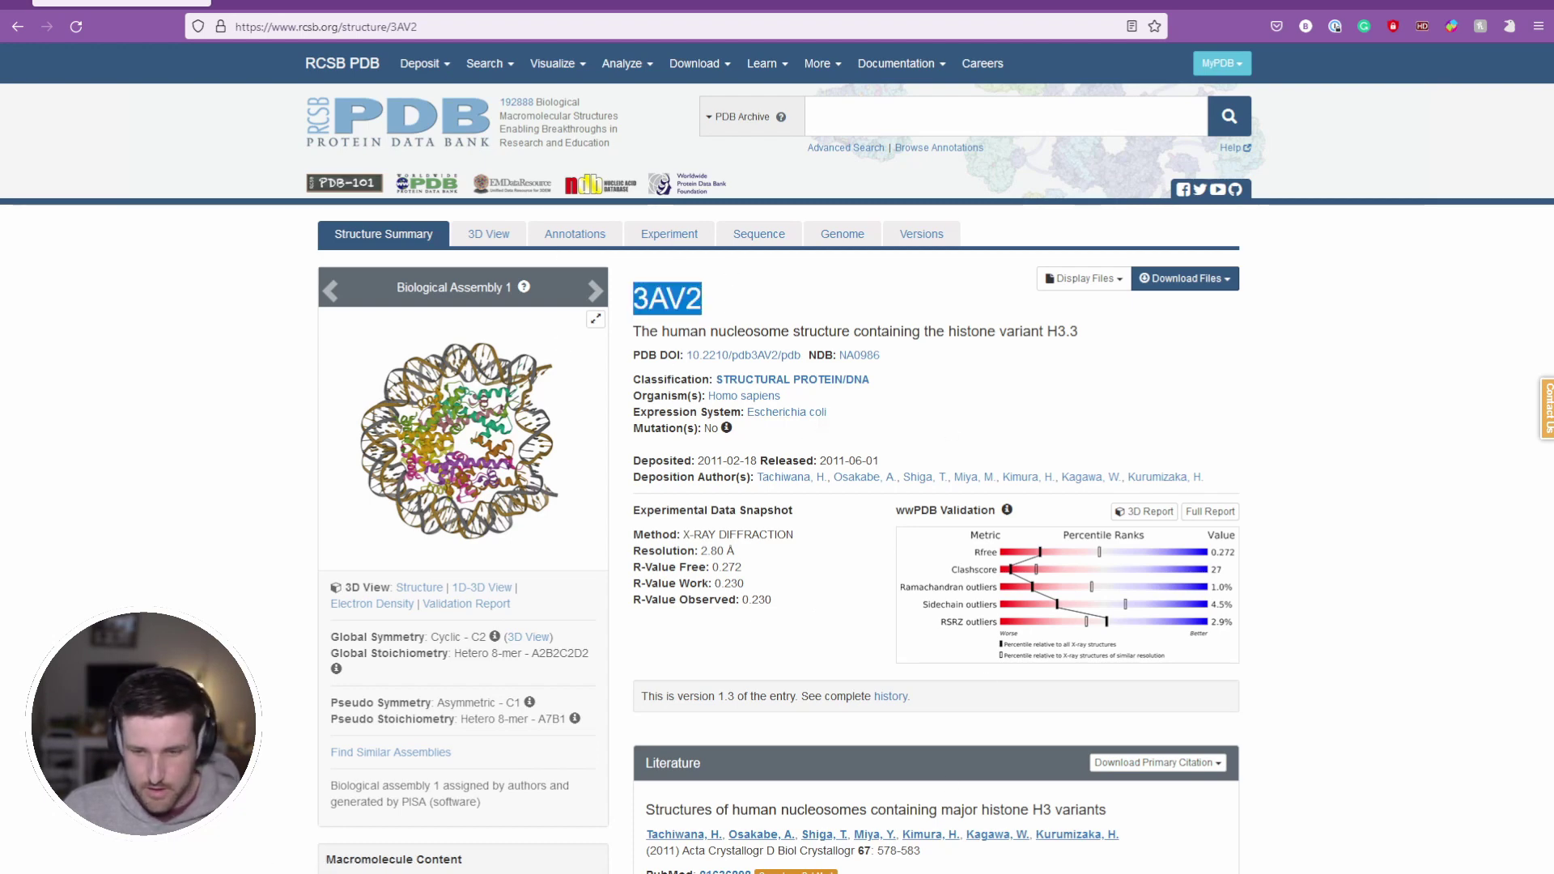
key(alt+Tab)
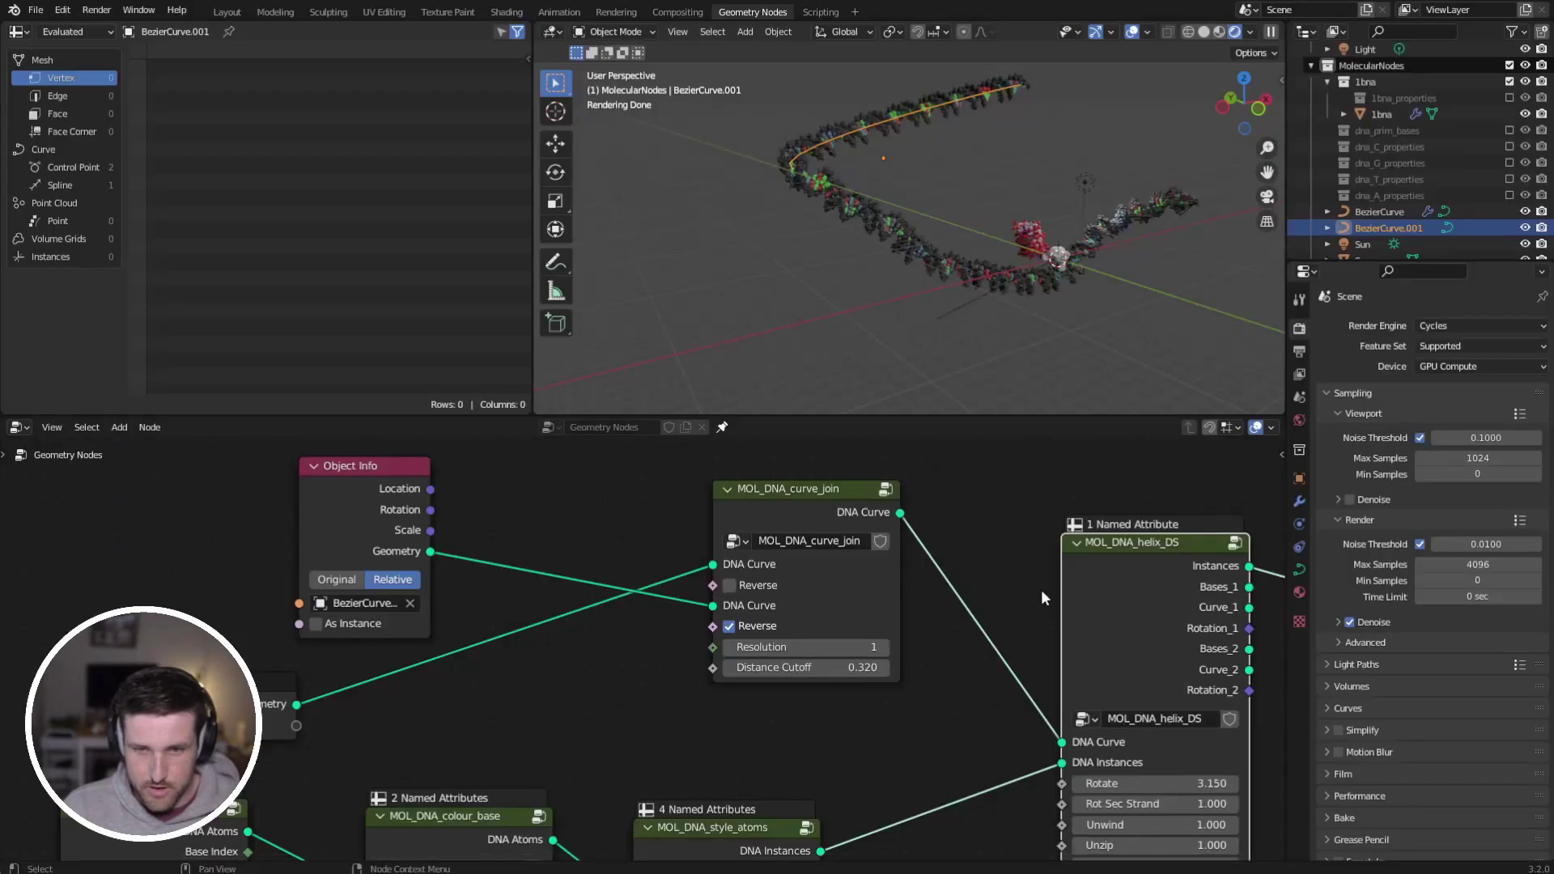
click(1299, 398)
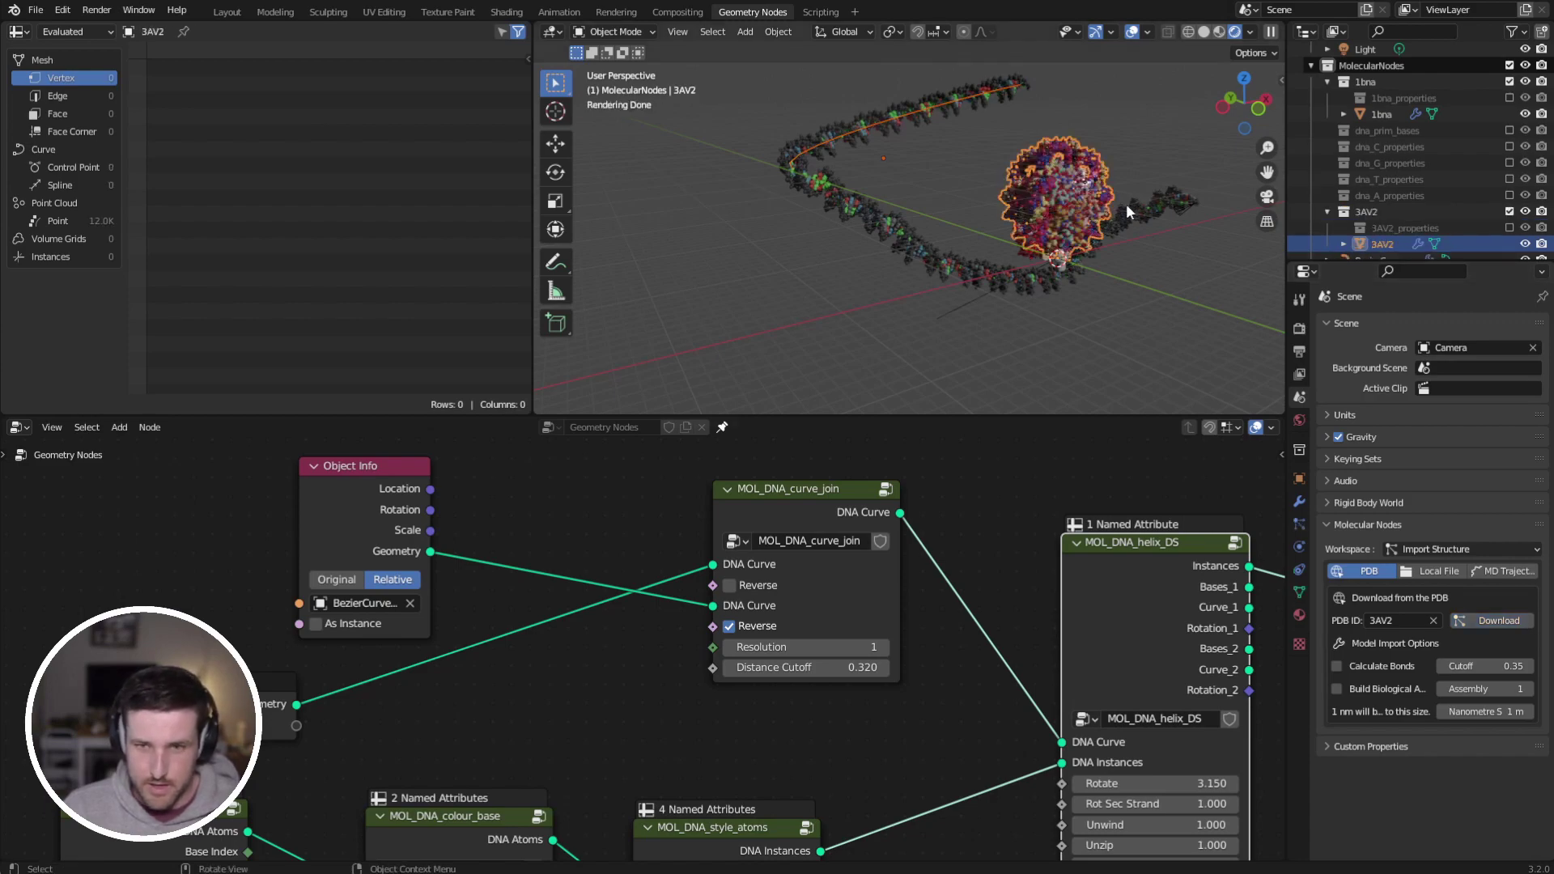
scroll(1070, 230, up, 3)
middle_drag(882, 269, 780, 184)
scroll(780, 184, down, 3)
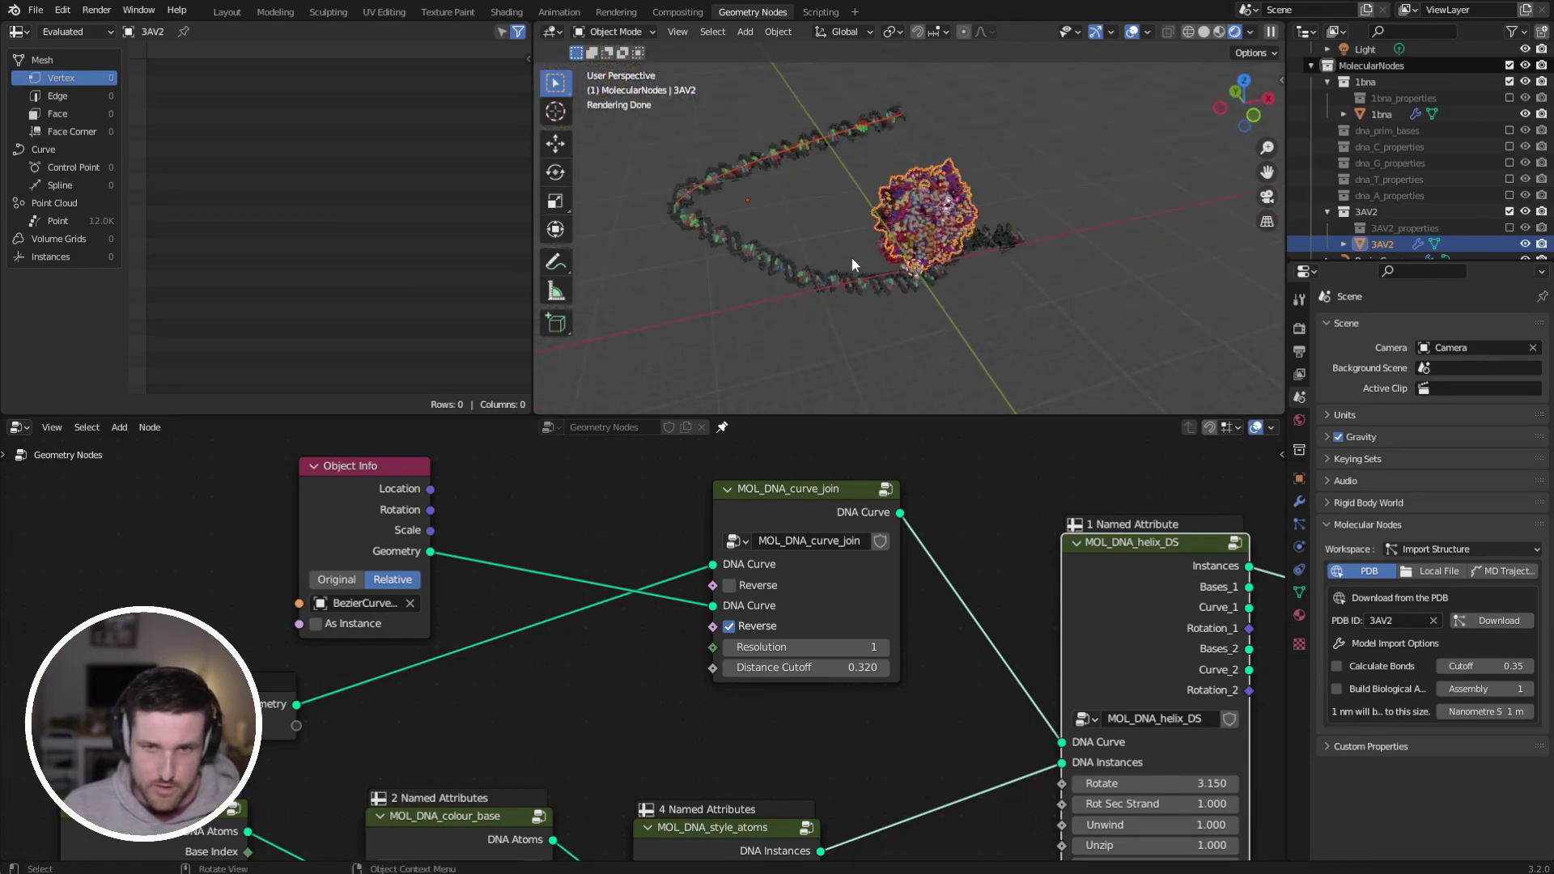
middle_drag(851, 257, 900, 155)
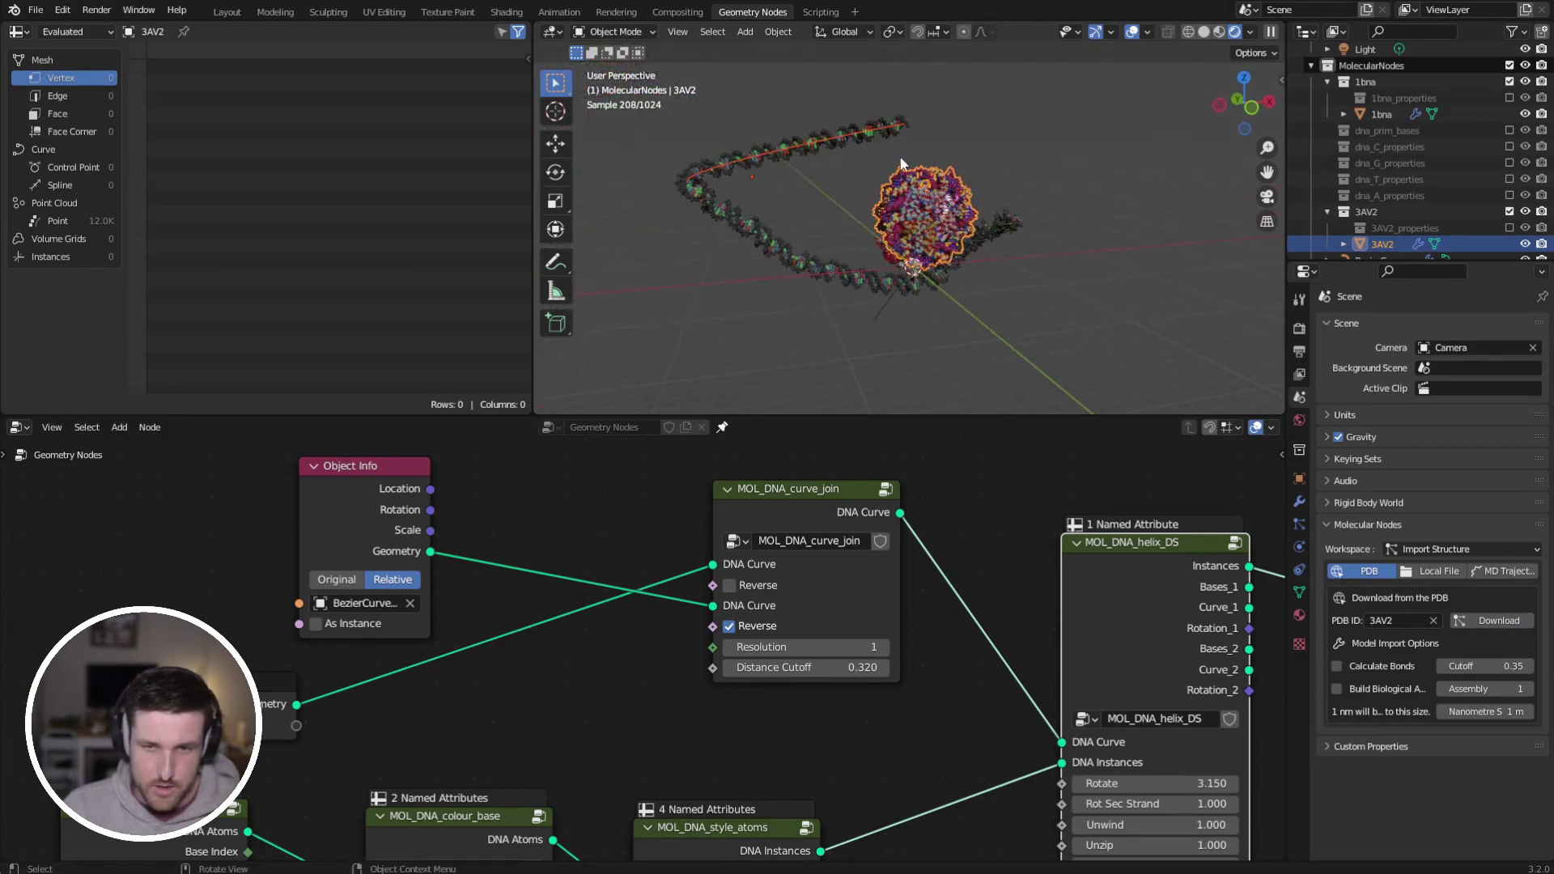
Step: Unpin the node editor and select the 3AV2 model to show its MOL_3AV2 node tree
click(919, 363)
click(722, 426)
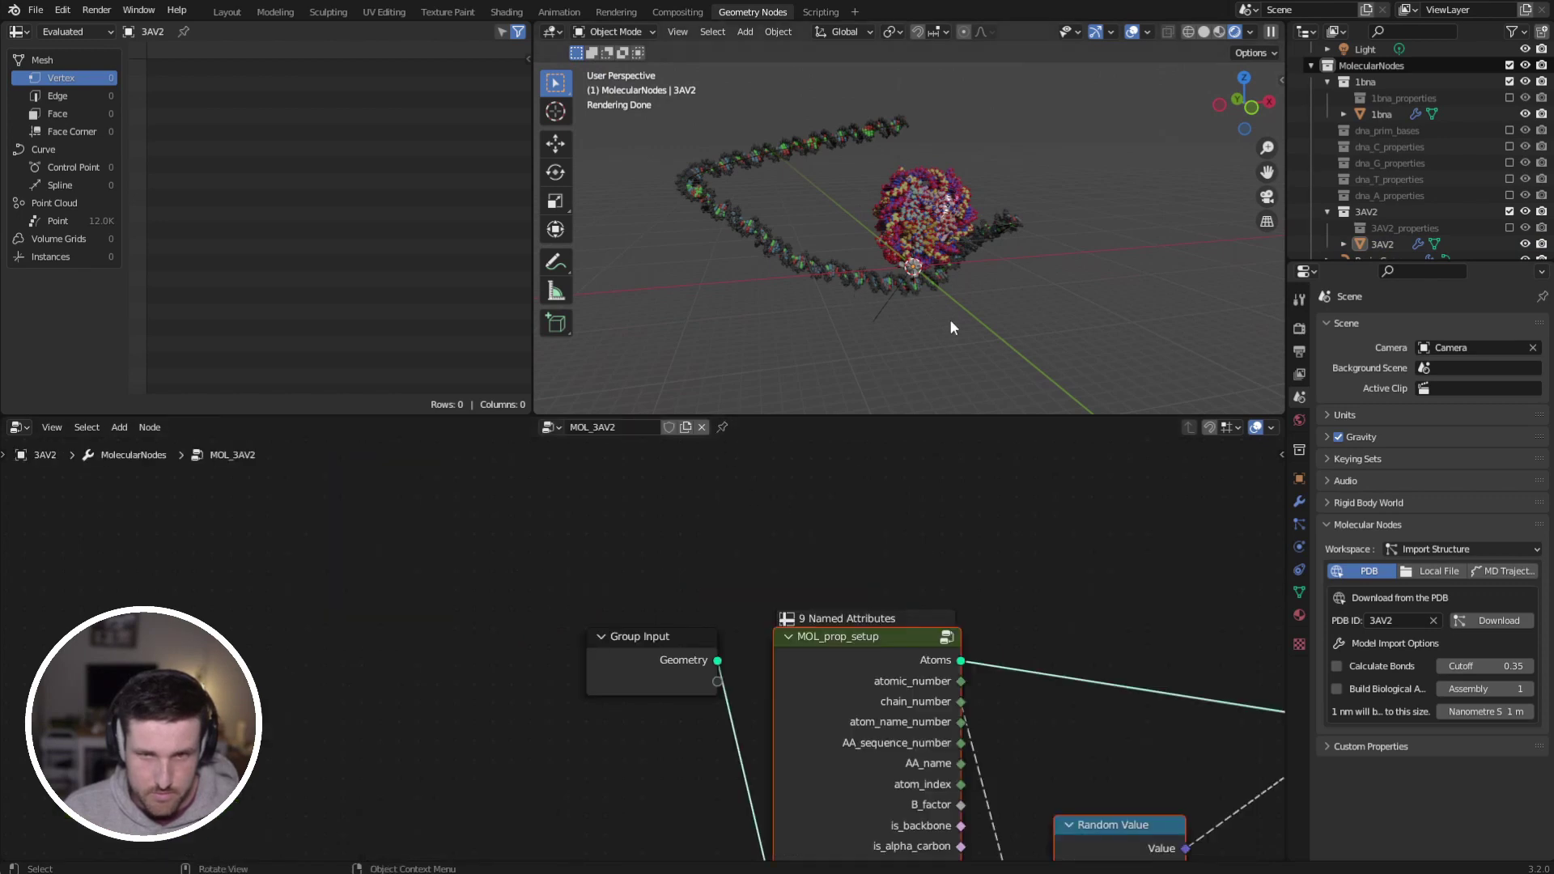
click(923, 216)
Step: Make room before the Group Output and insert a DNA Curve Extract node between MOL_style_colour and the Group Output
middle_drag(1030, 655, 174, 609)
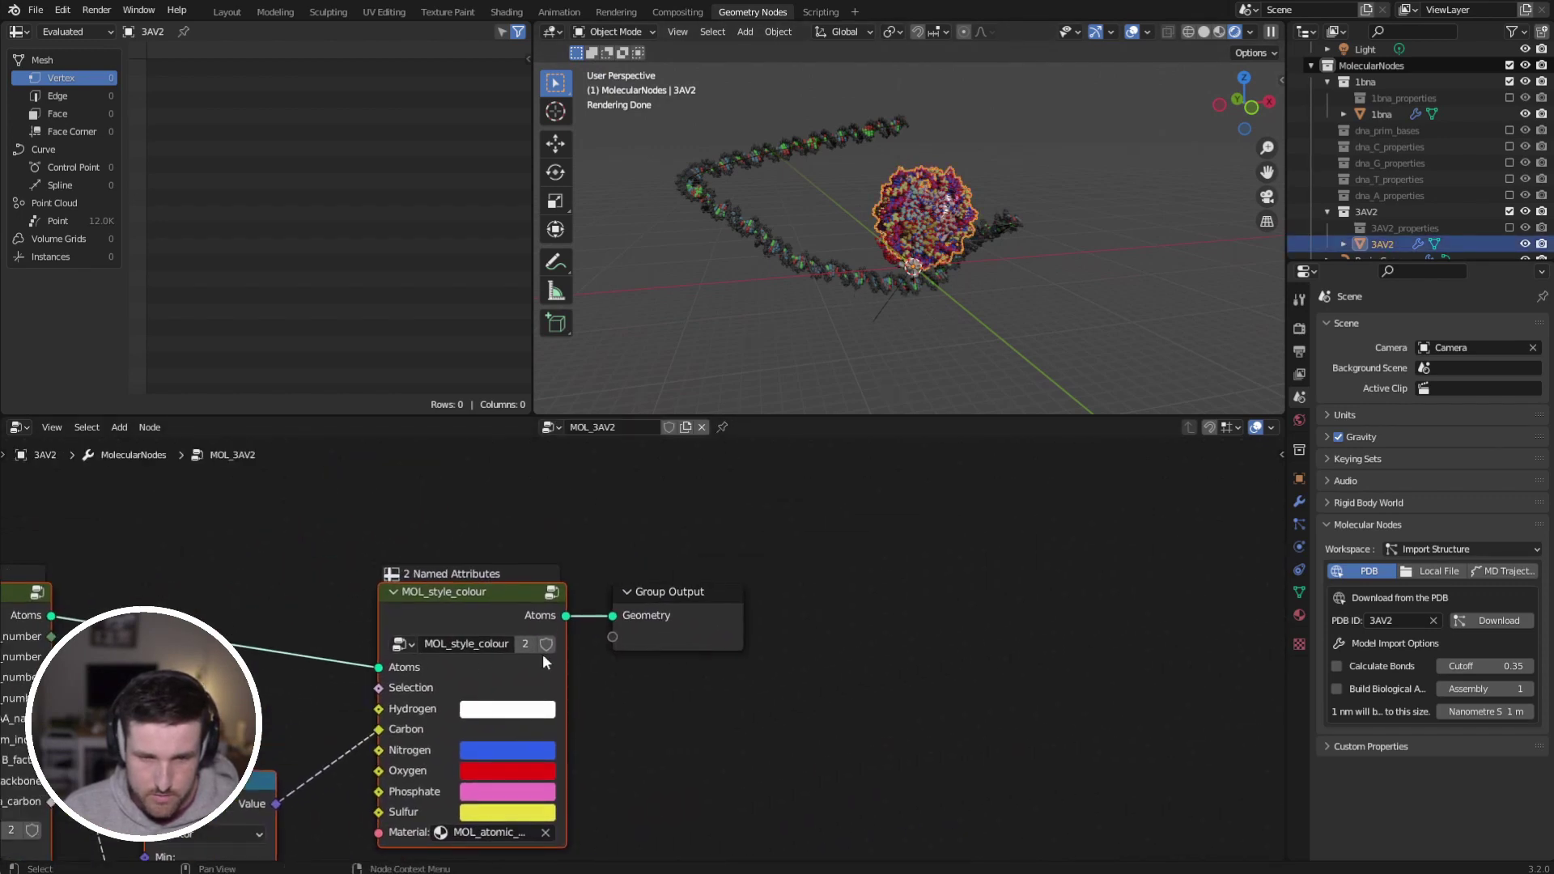
drag(663, 592, 1079, 569)
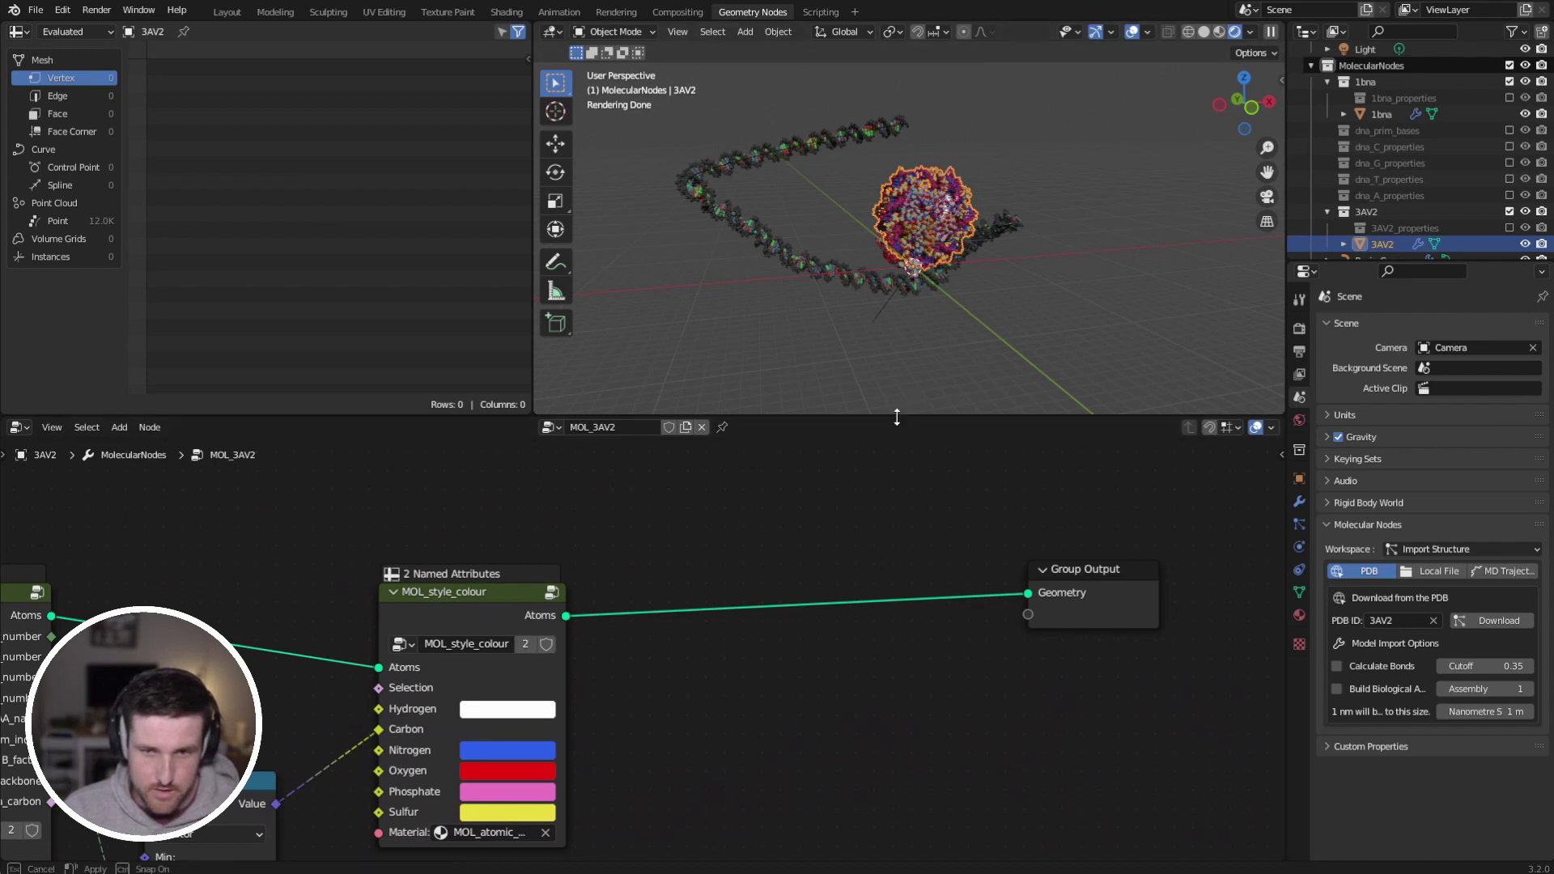
drag(897, 419, 983, 323)
key(shift+a)
mouse_move(701, 510)
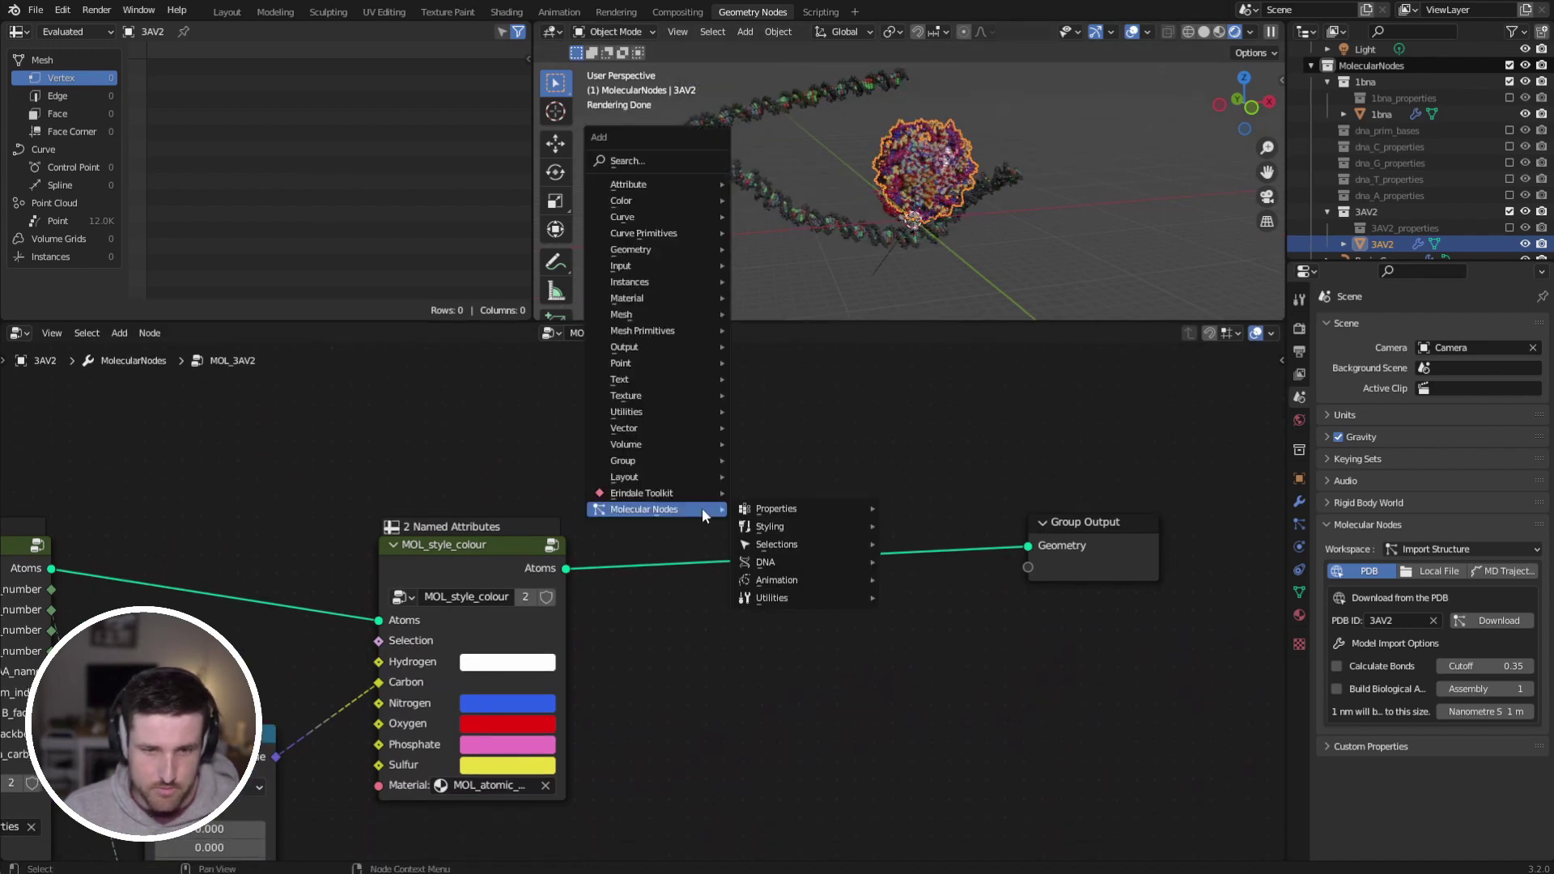
mouse_move(874, 562)
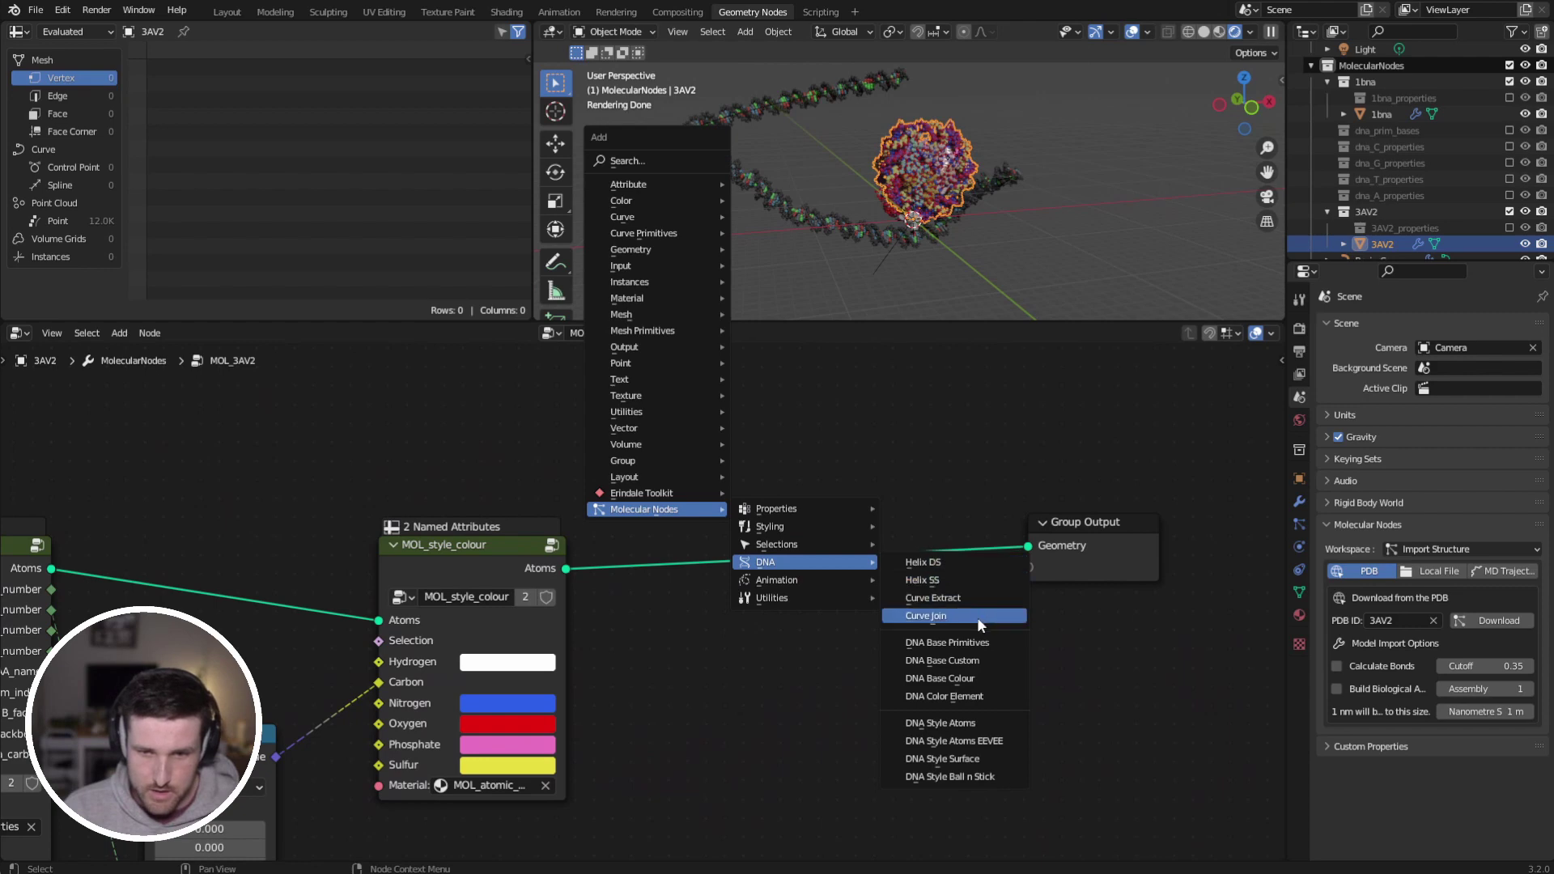
click(955, 598)
click(723, 527)
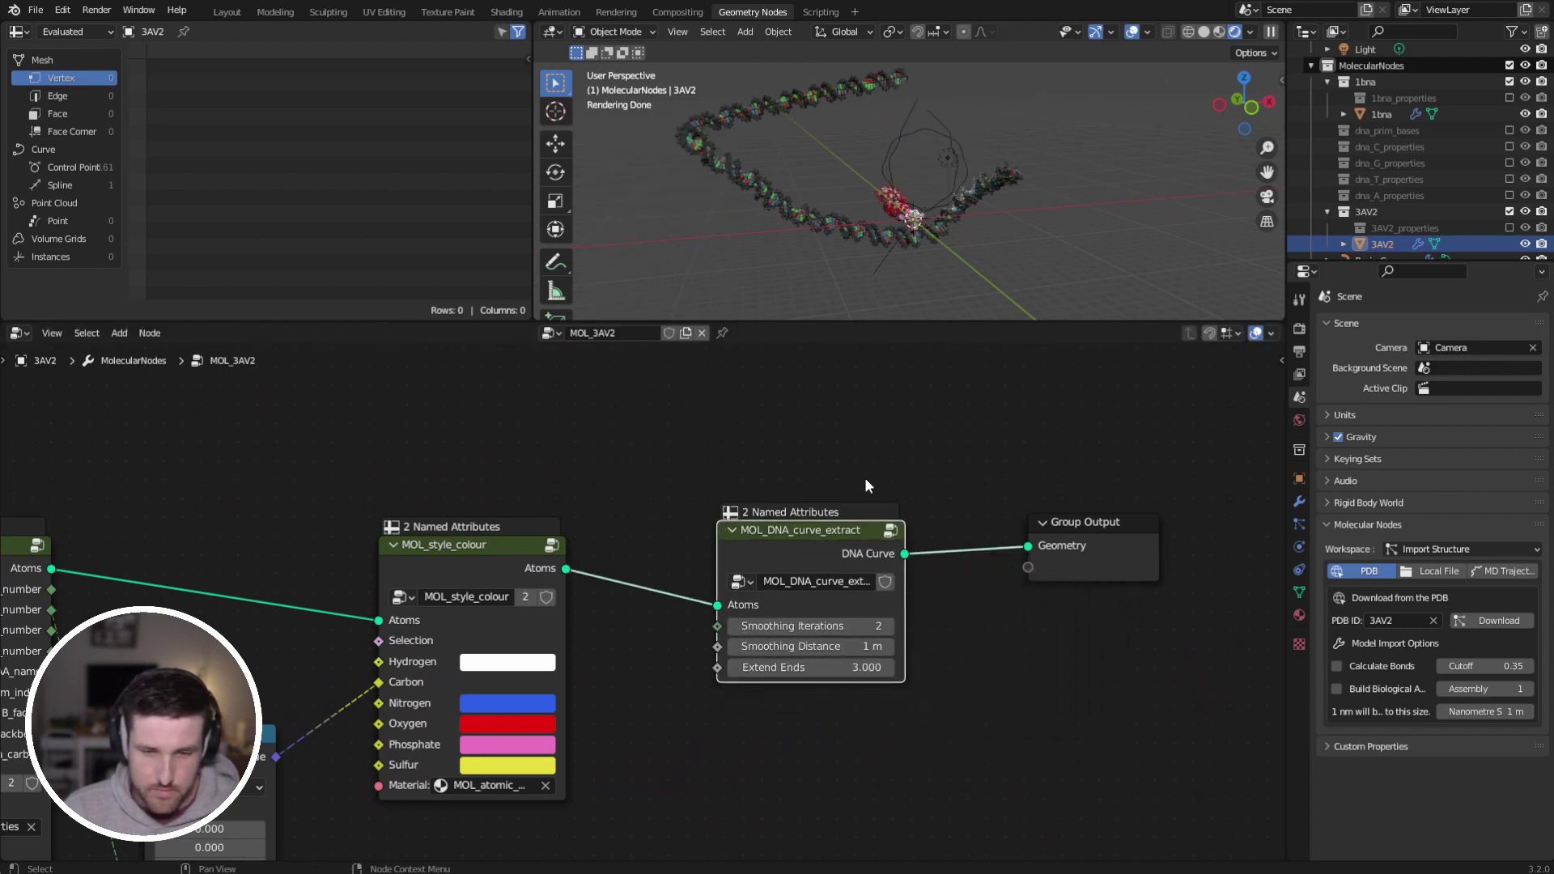
key(g)
click(818, 478)
Step: Set Smoothing Distance to 1.71 m and Extend Ends to 0.000 on MOL_DNA_curve_extract
middle_drag(874, 186, 911, 194)
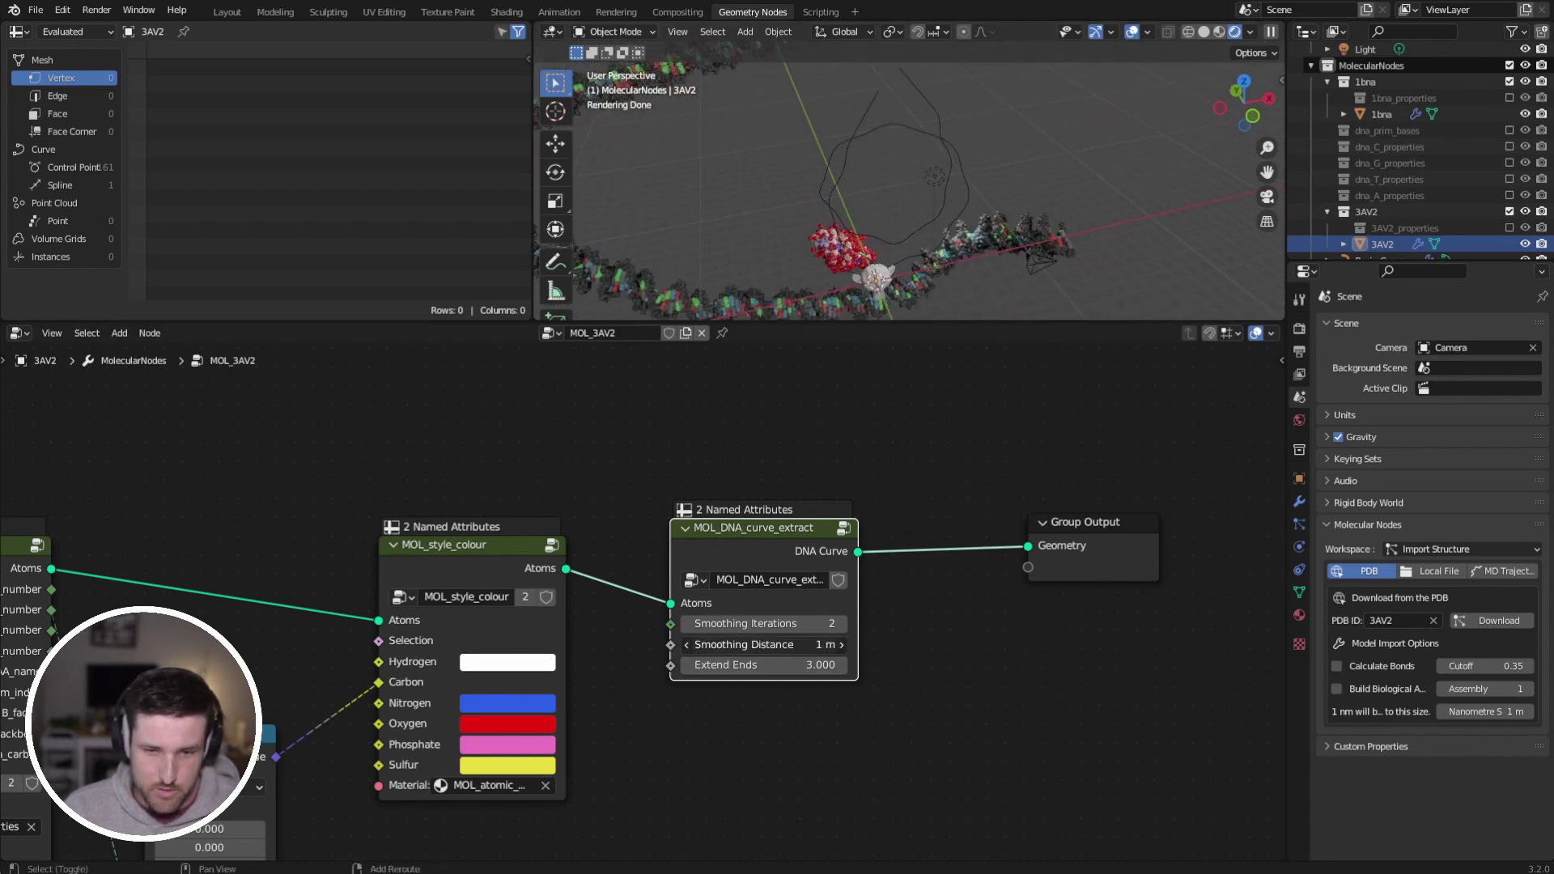
drag(761, 644, 825, 665)
middle_drag(987, 230, 965, 123)
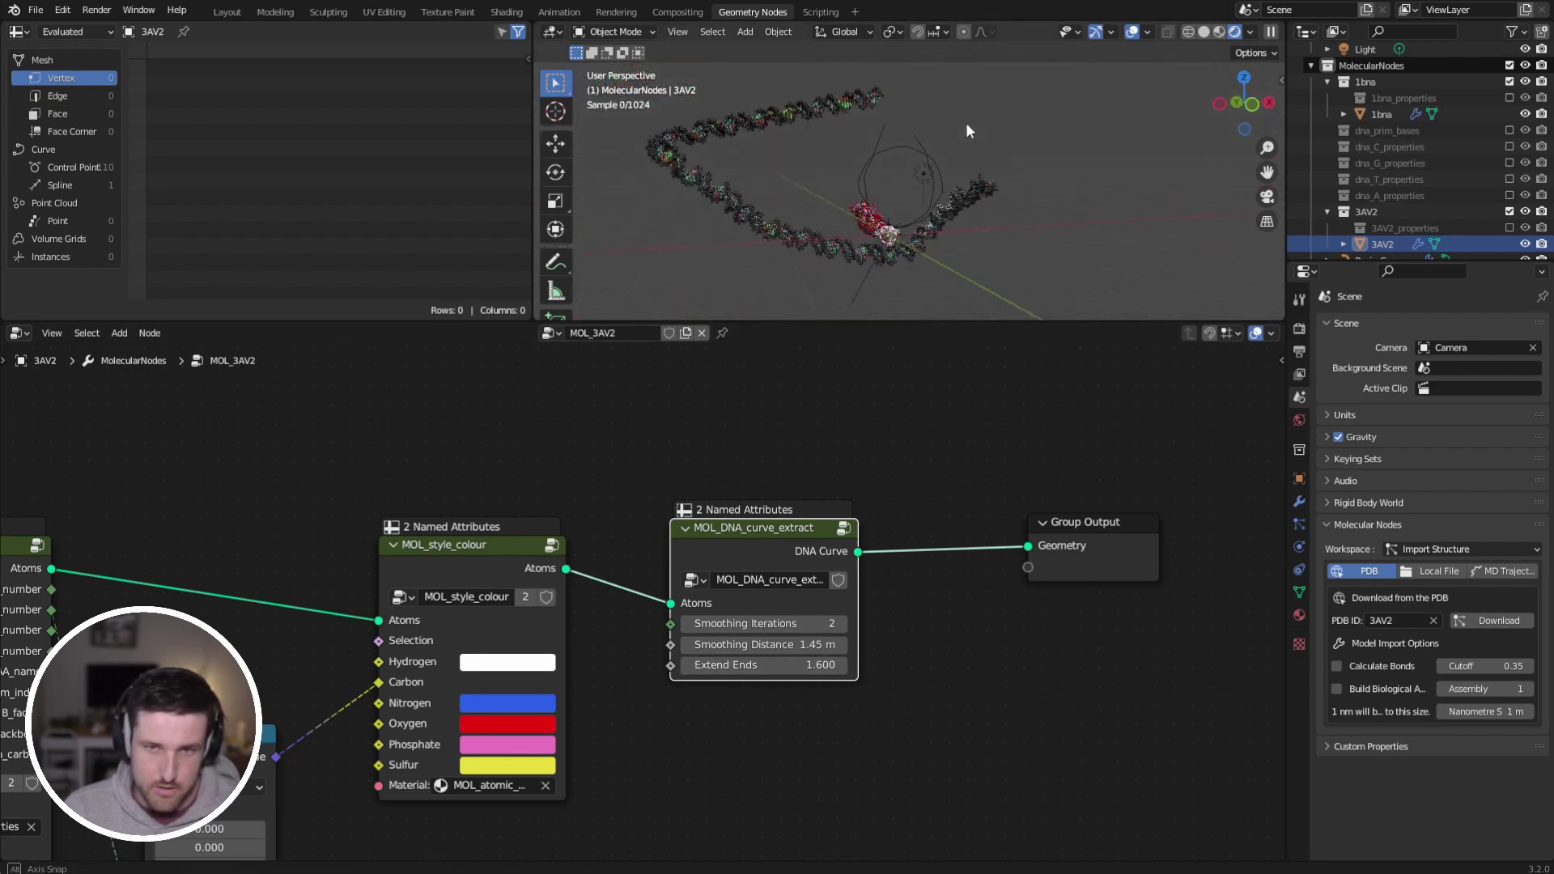
mouse_move(810, 664)
mouse_down()
mouse_move(874, 665)
mouse_move(817, 664)
mouse_up()
middle_drag(950, 159, 880, 210)
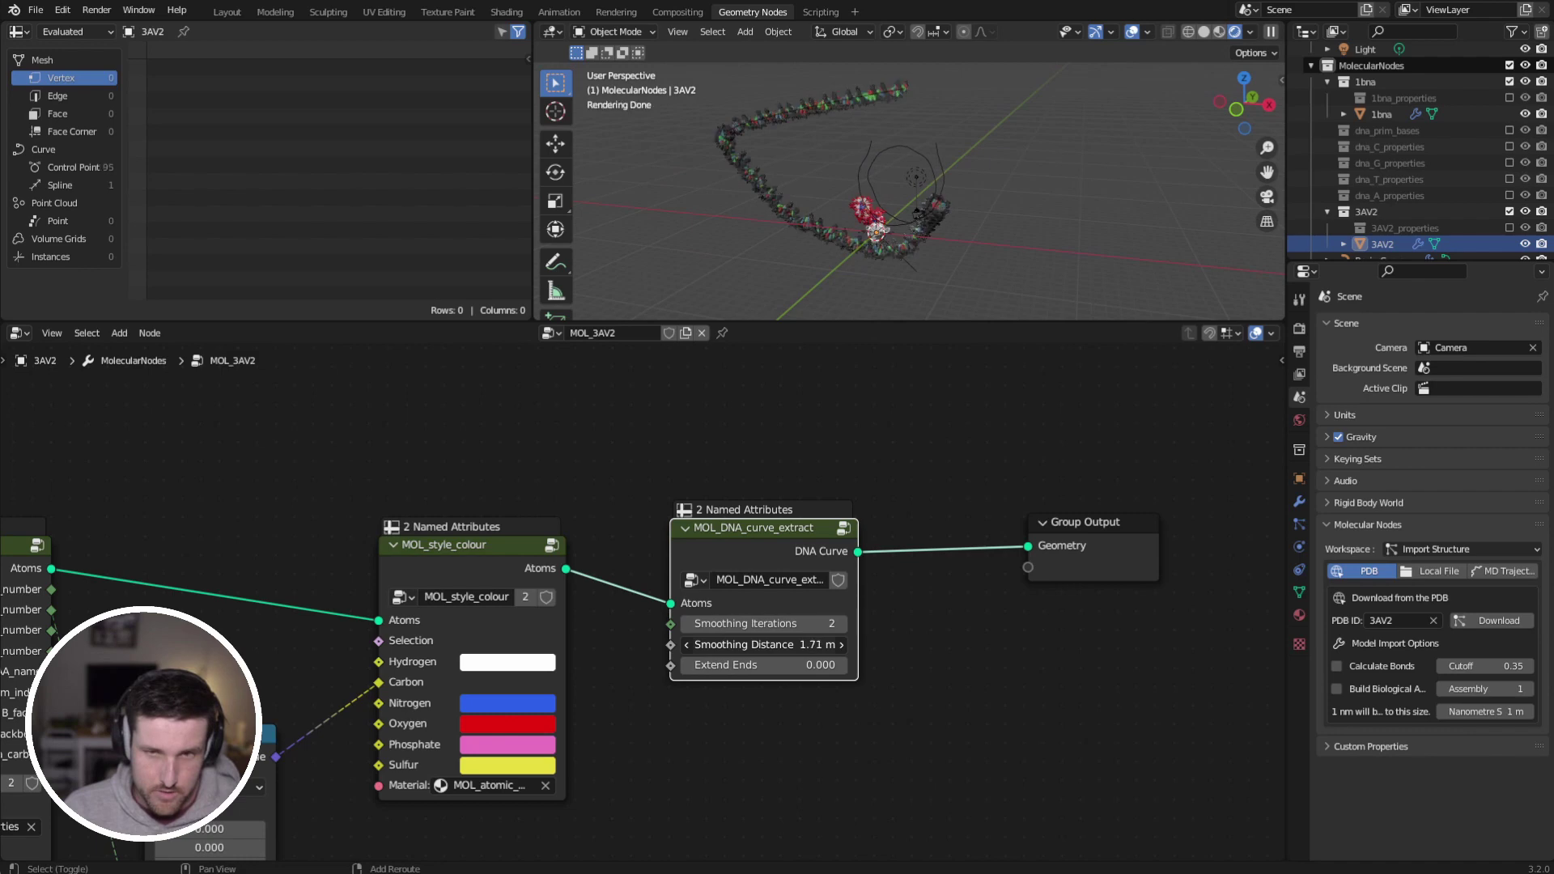
middle_drag(921, 185, 1028, 150)
Step: Shift the Group Output away from MOL_DNA_curve_extract and insert a DNA Helix DS node between them
mouse_move(759, 551)
mouse_down()
mouse_move(724, 568)
mouse_move(776, 559)
mouse_up()
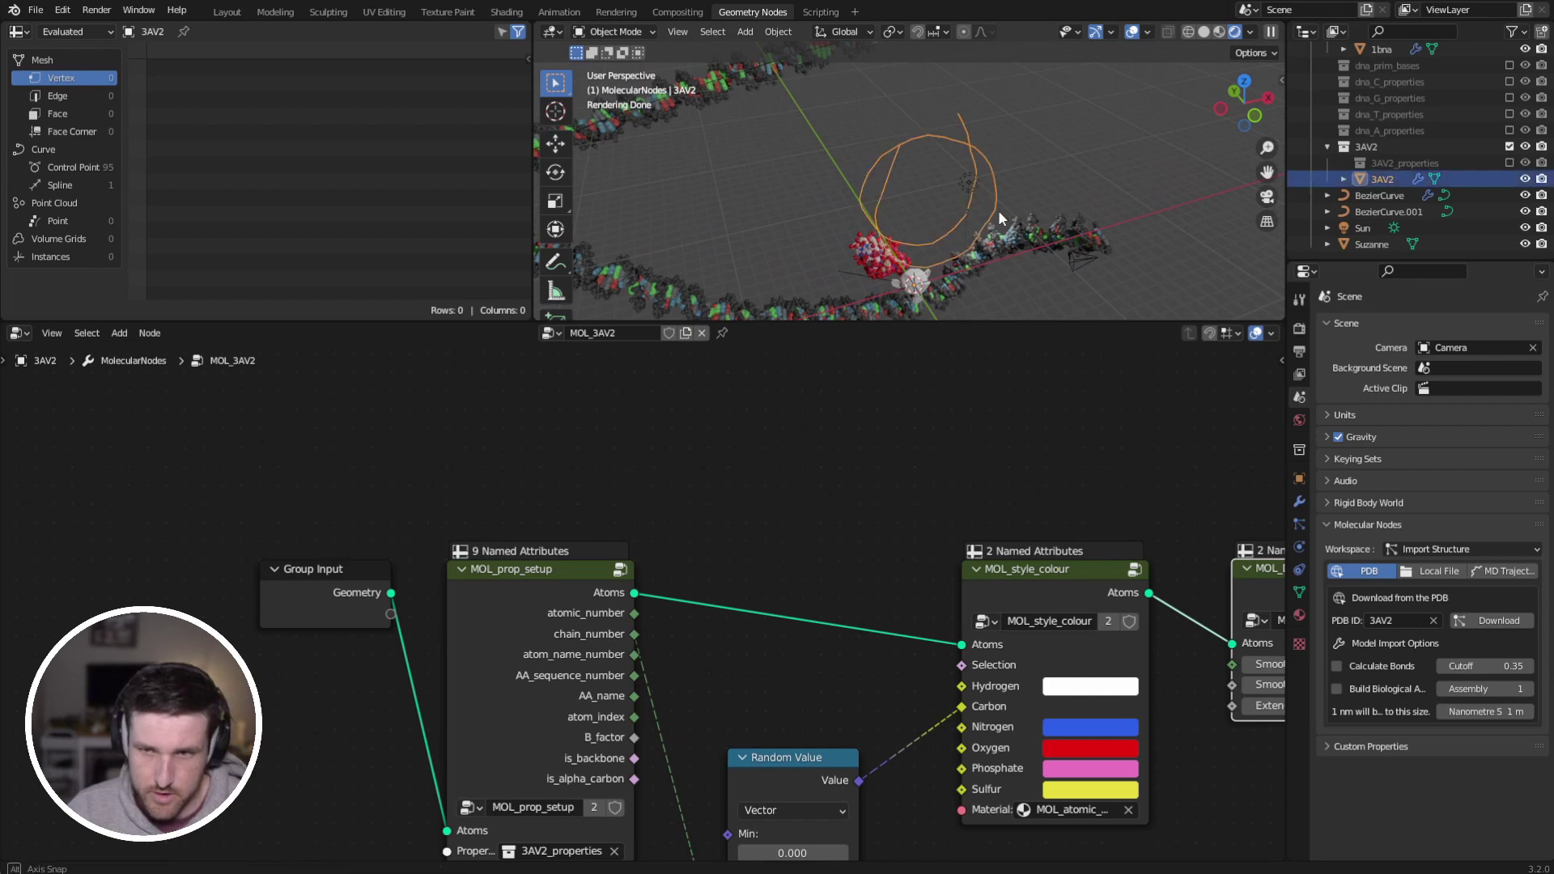
middle_drag(998, 210, 992, 152)
shift+middle_drag(1047, 537, 248, 487)
shift+middle_drag(639, 508, 515, 512)
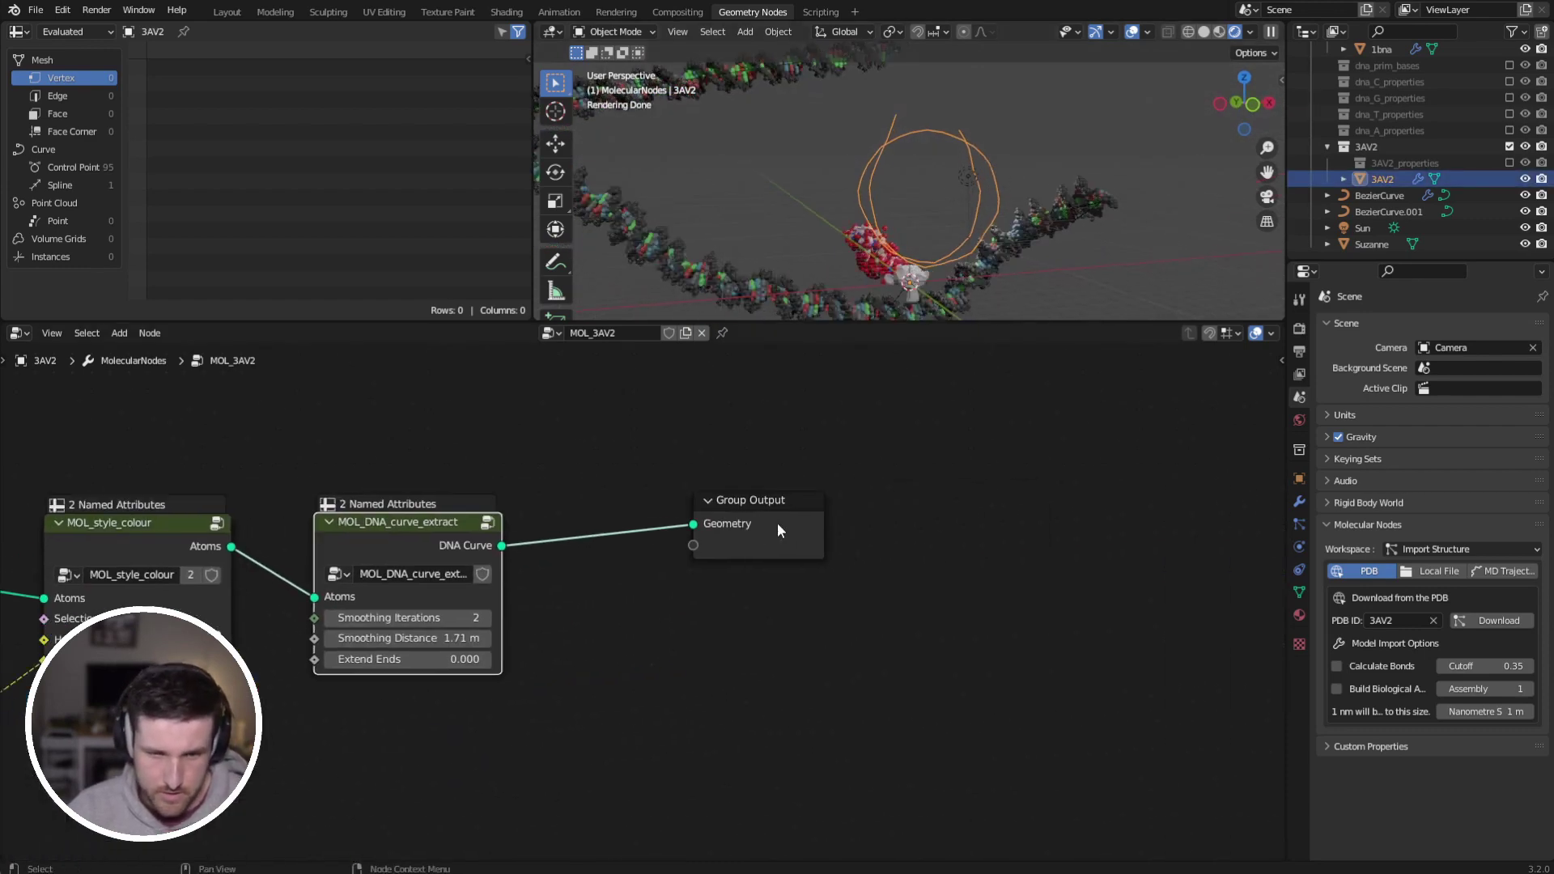
drag(777, 523, 1123, 482)
key(shift+a)
mouse_move(1000, 576)
mouse_move(1133, 632)
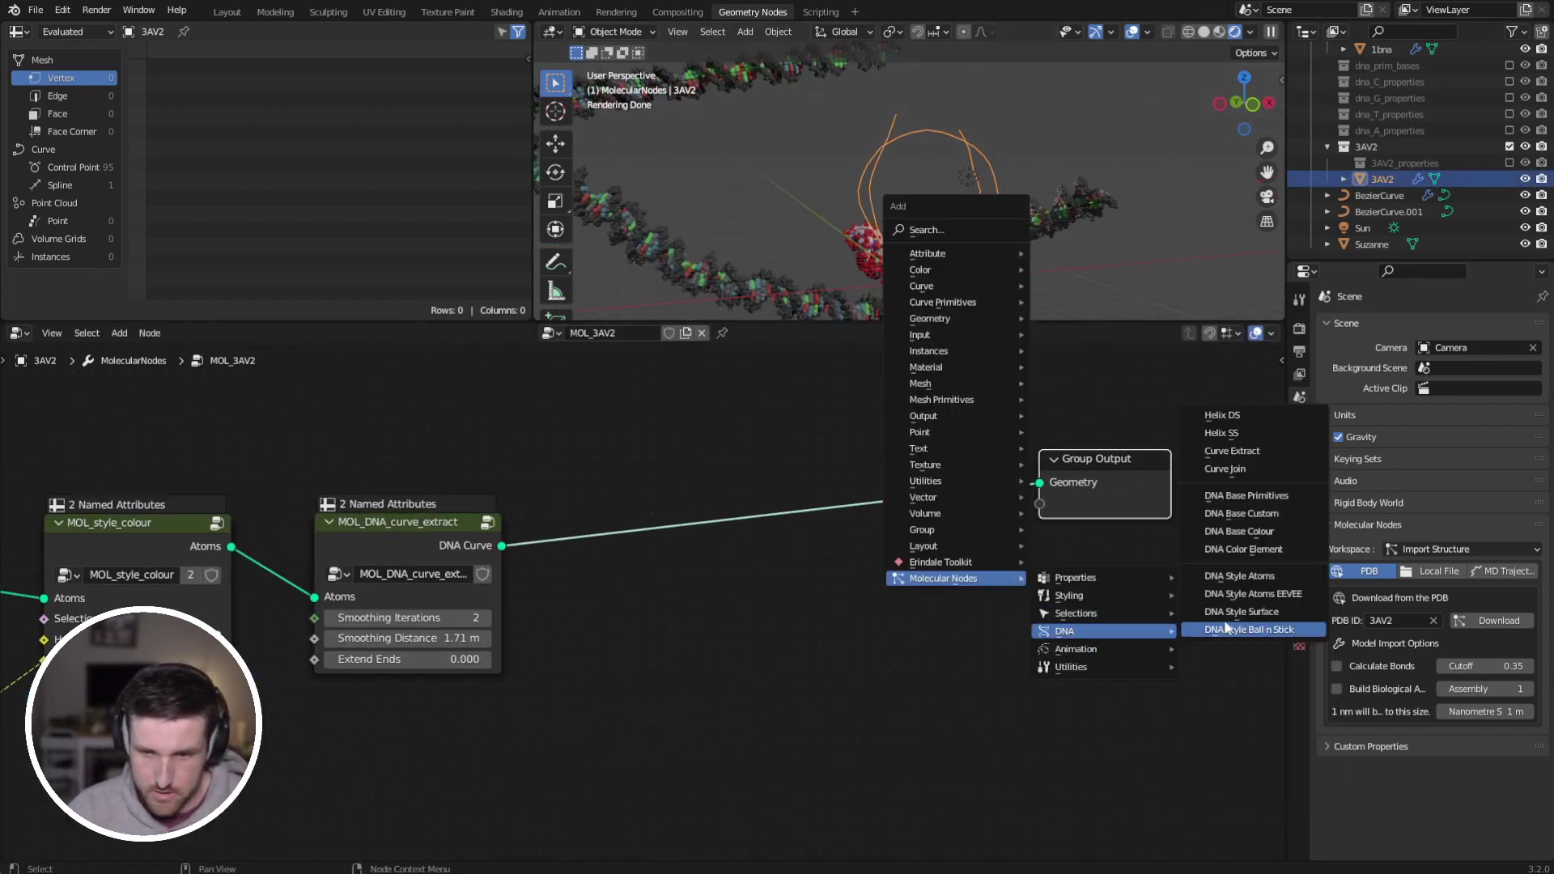
click(1235, 422)
click(799, 434)
Step: Add a DNA Base Primitives node in the empty area below MOL_style_colour
middle_drag(627, 679, 955, 331)
key(shift+a)
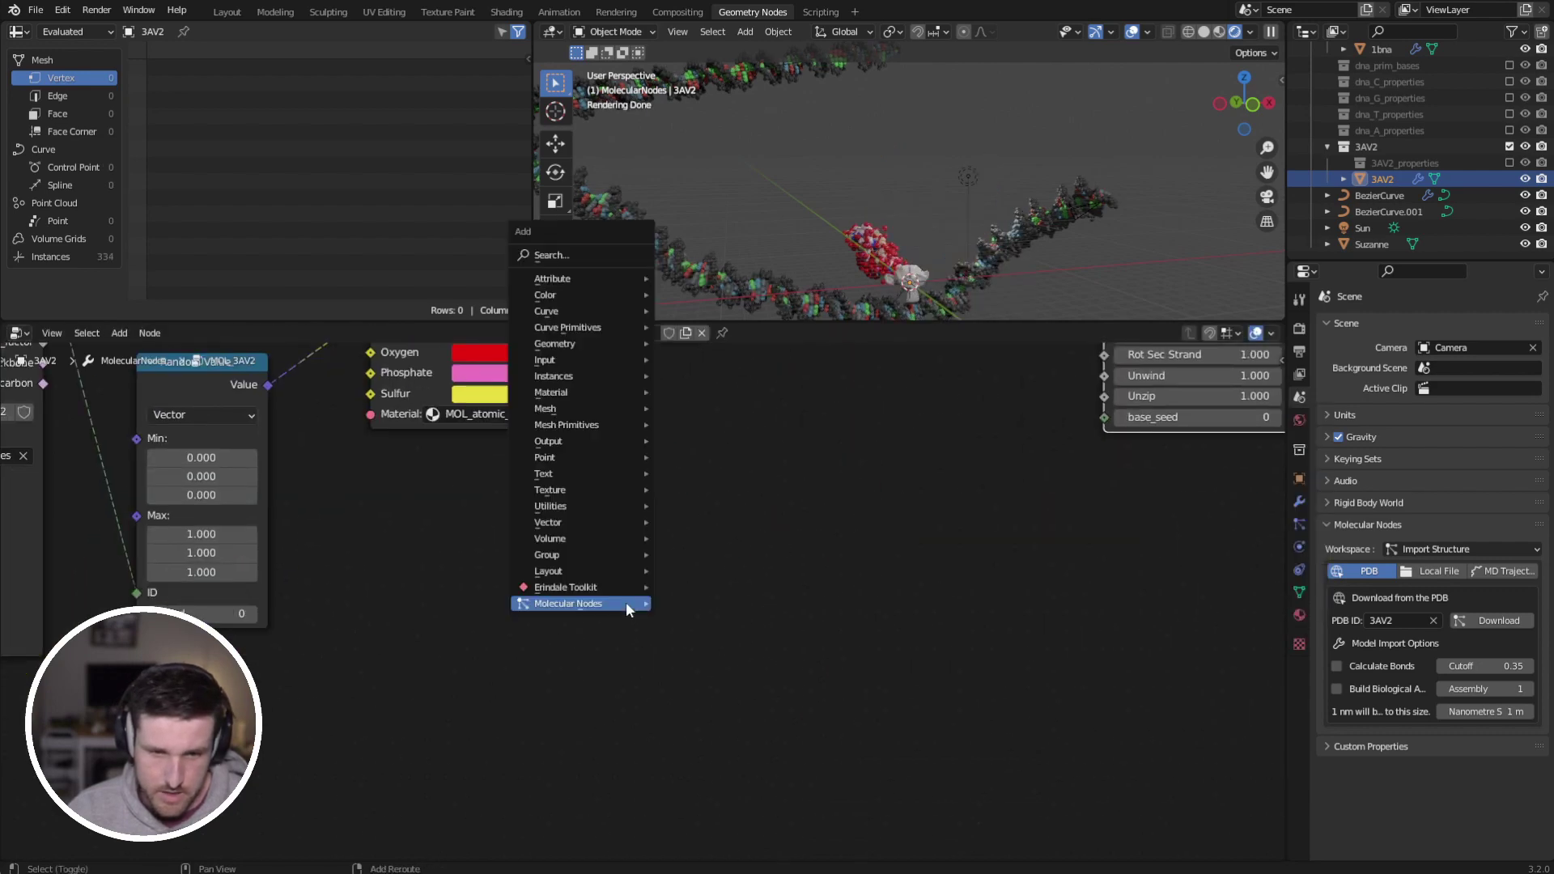
mouse_move(624, 602)
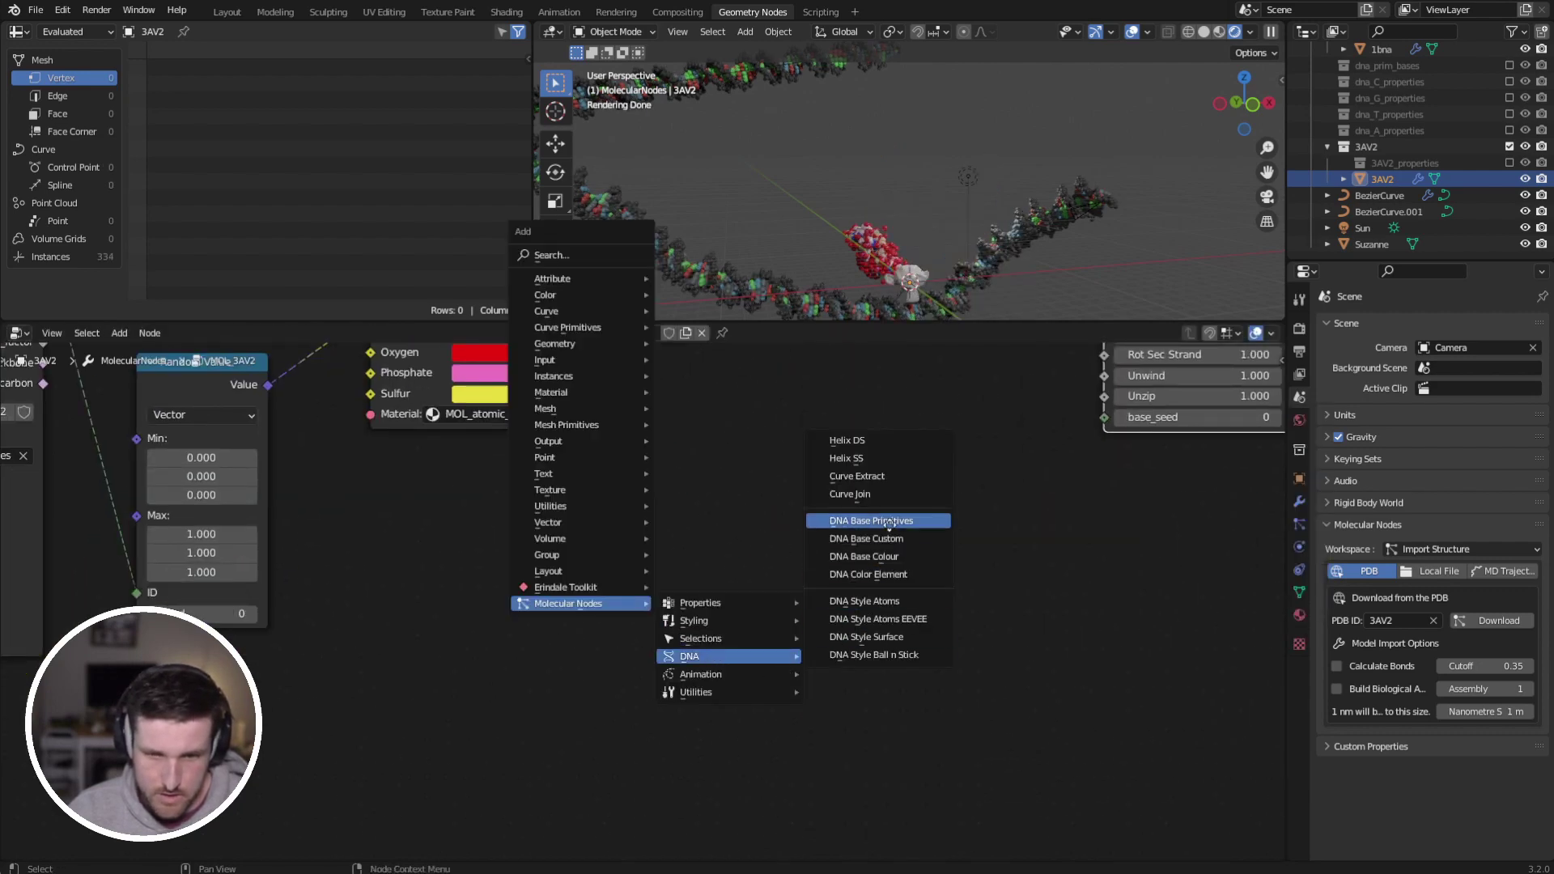
click(889, 523)
click(579, 525)
Step: Add a DNA Style Surface node, feed it the MOL_DNA_bases DNA Atoms, and link its output to the helix's DNA Instances
key(shift+a)
mouse_move(882, 574)
mouse_move(954, 624)
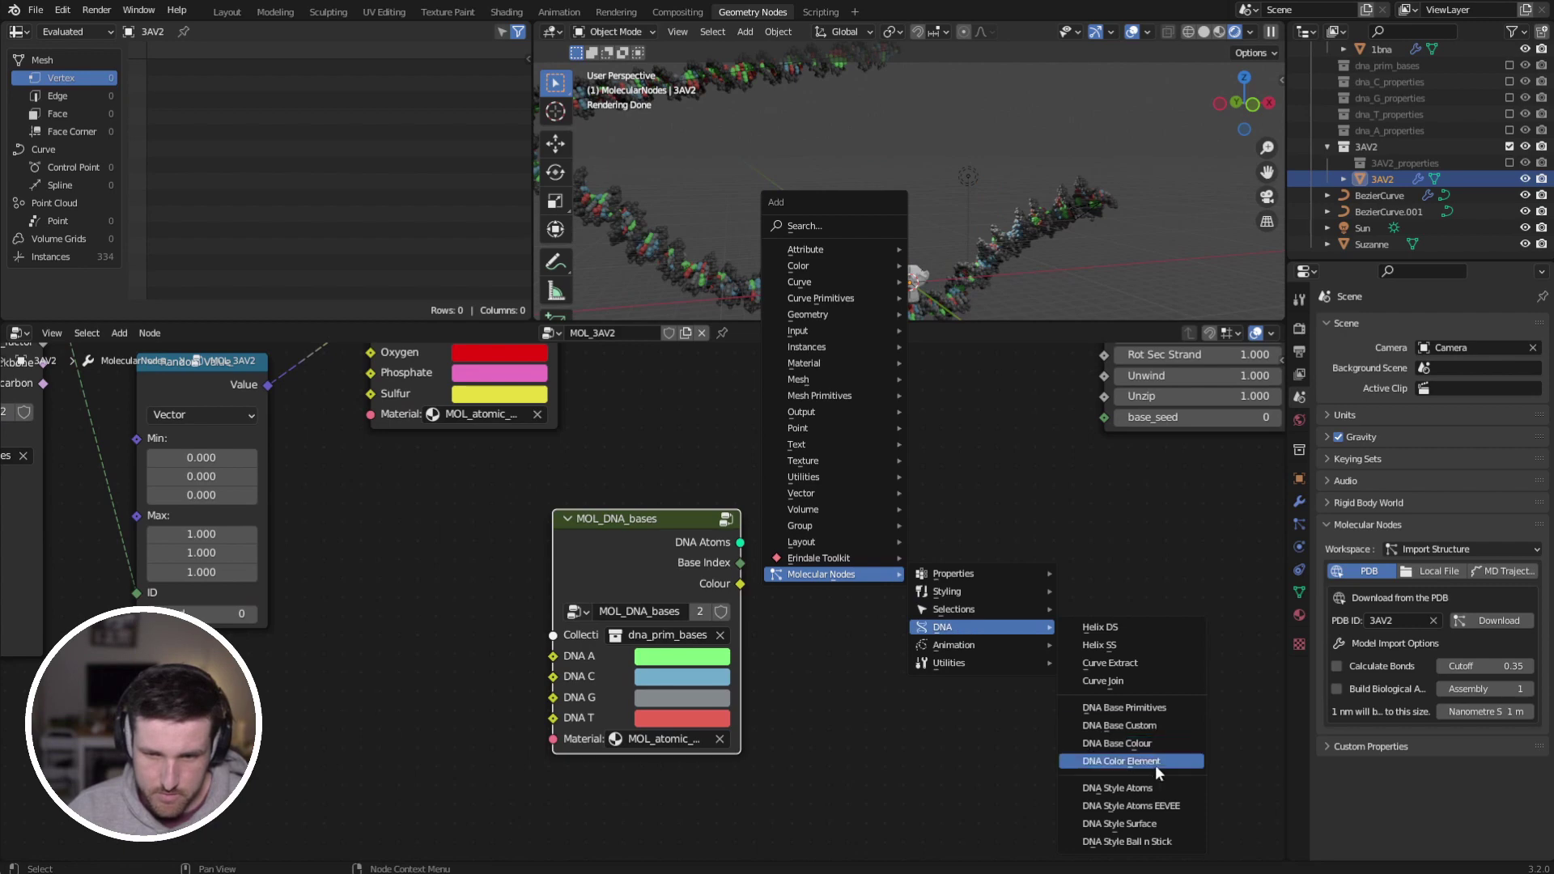
click(1168, 823)
alt+right_drag(979, 604, 1168, 449)
middle_drag(1168, 449, 998, 560)
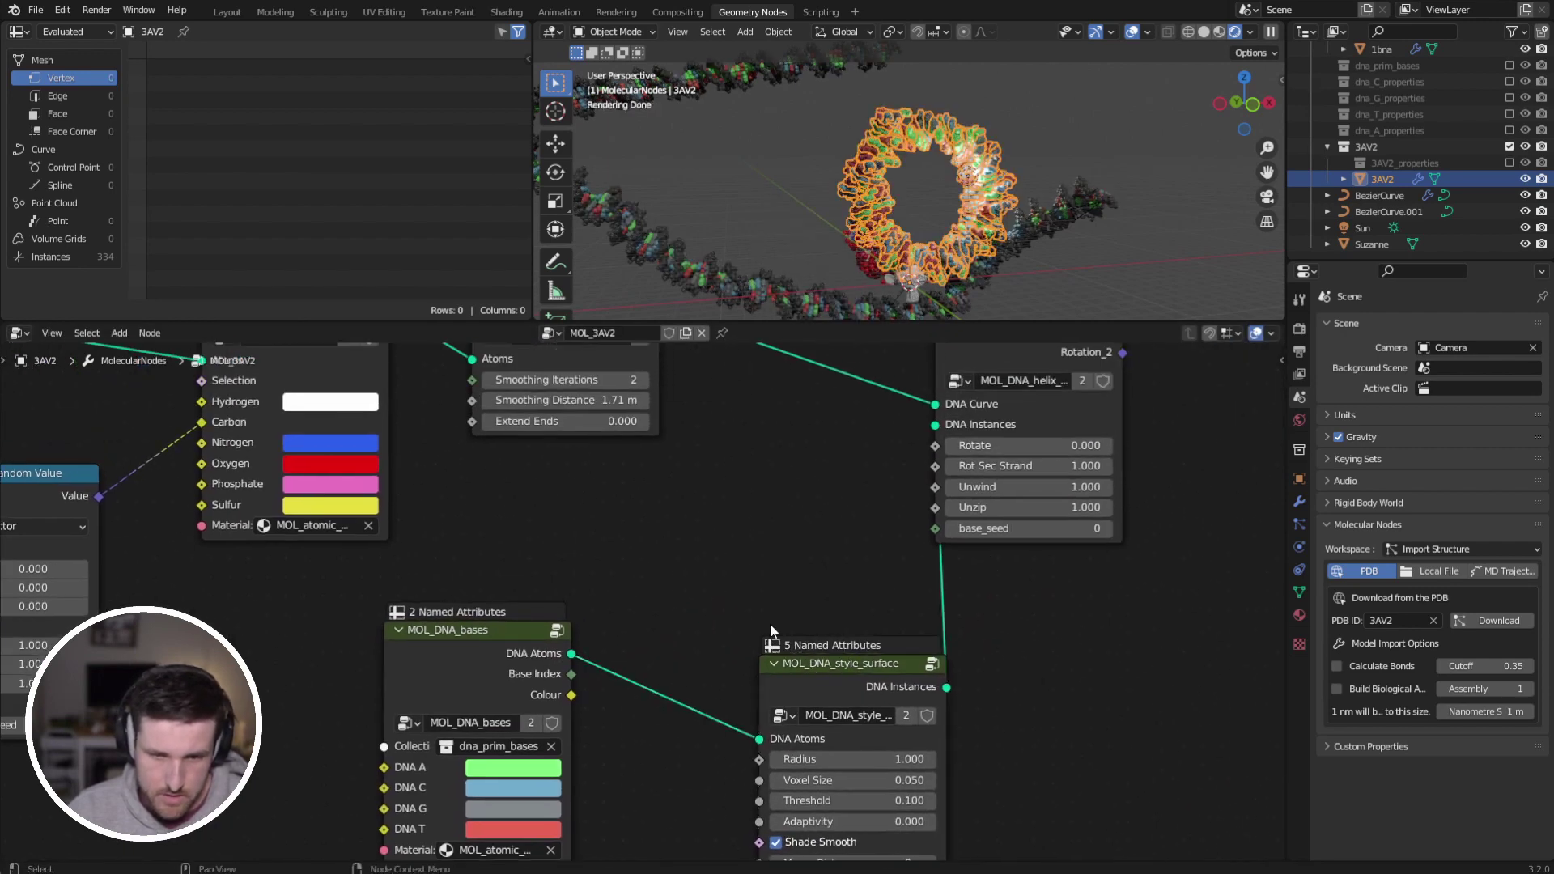
Step: Make room between the MOL_DNA_bases and MOL_DNA_style_surface nodes and insert a DNA Base Colour node, with Colour feeding Base Colour
drag(772, 691, 687, 491)
middle_drag(687, 491, 865, 374)
drag(681, 548, 552, 558)
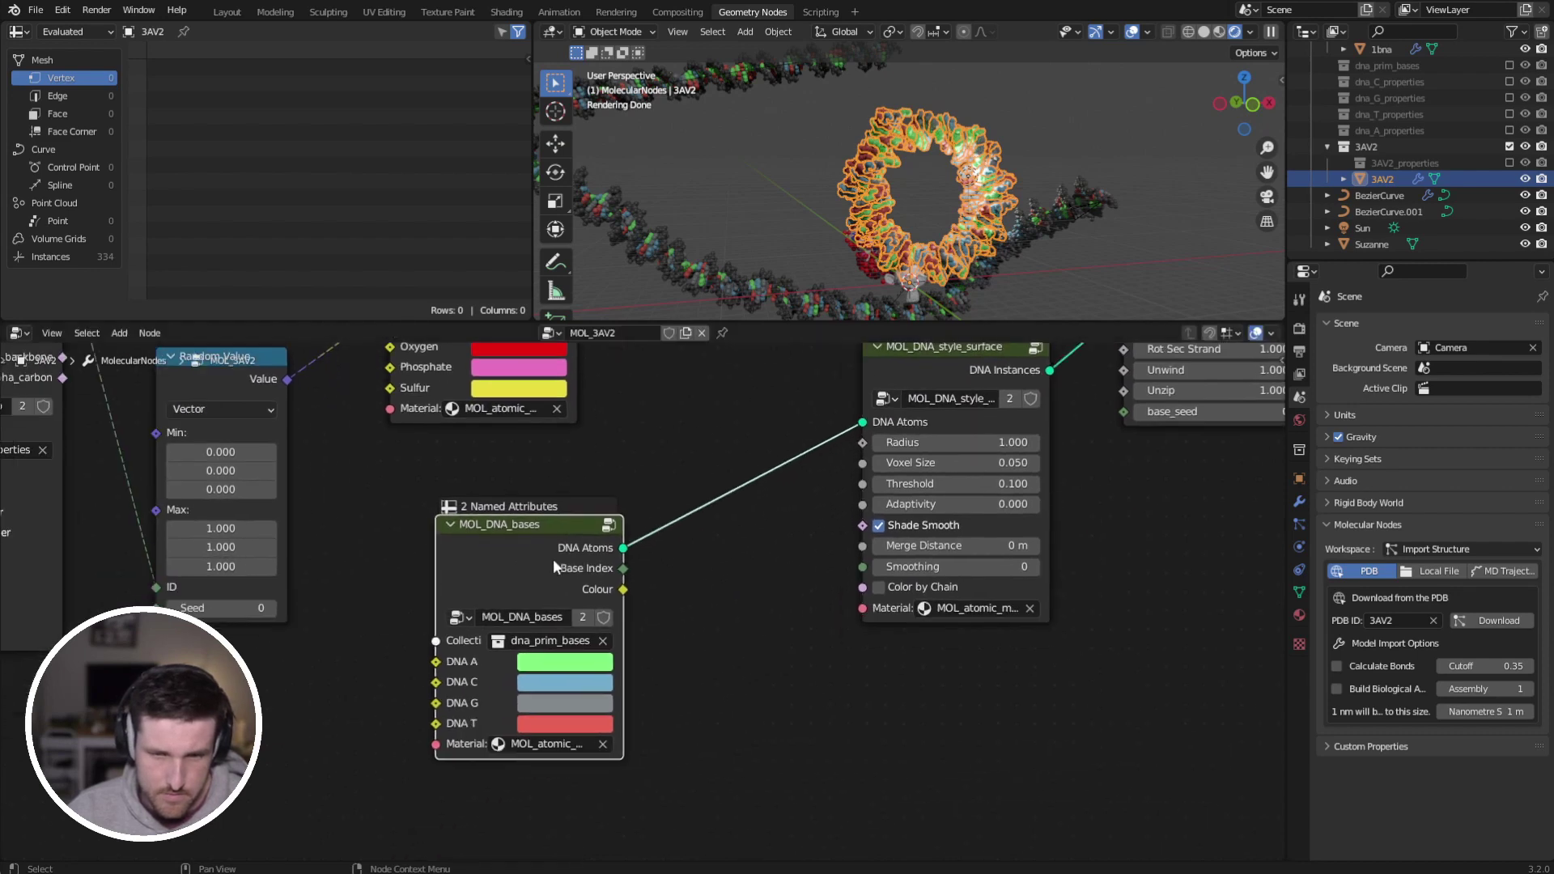
key(shift+a)
mouse_move(694, 602)
mouse_move(795, 641)
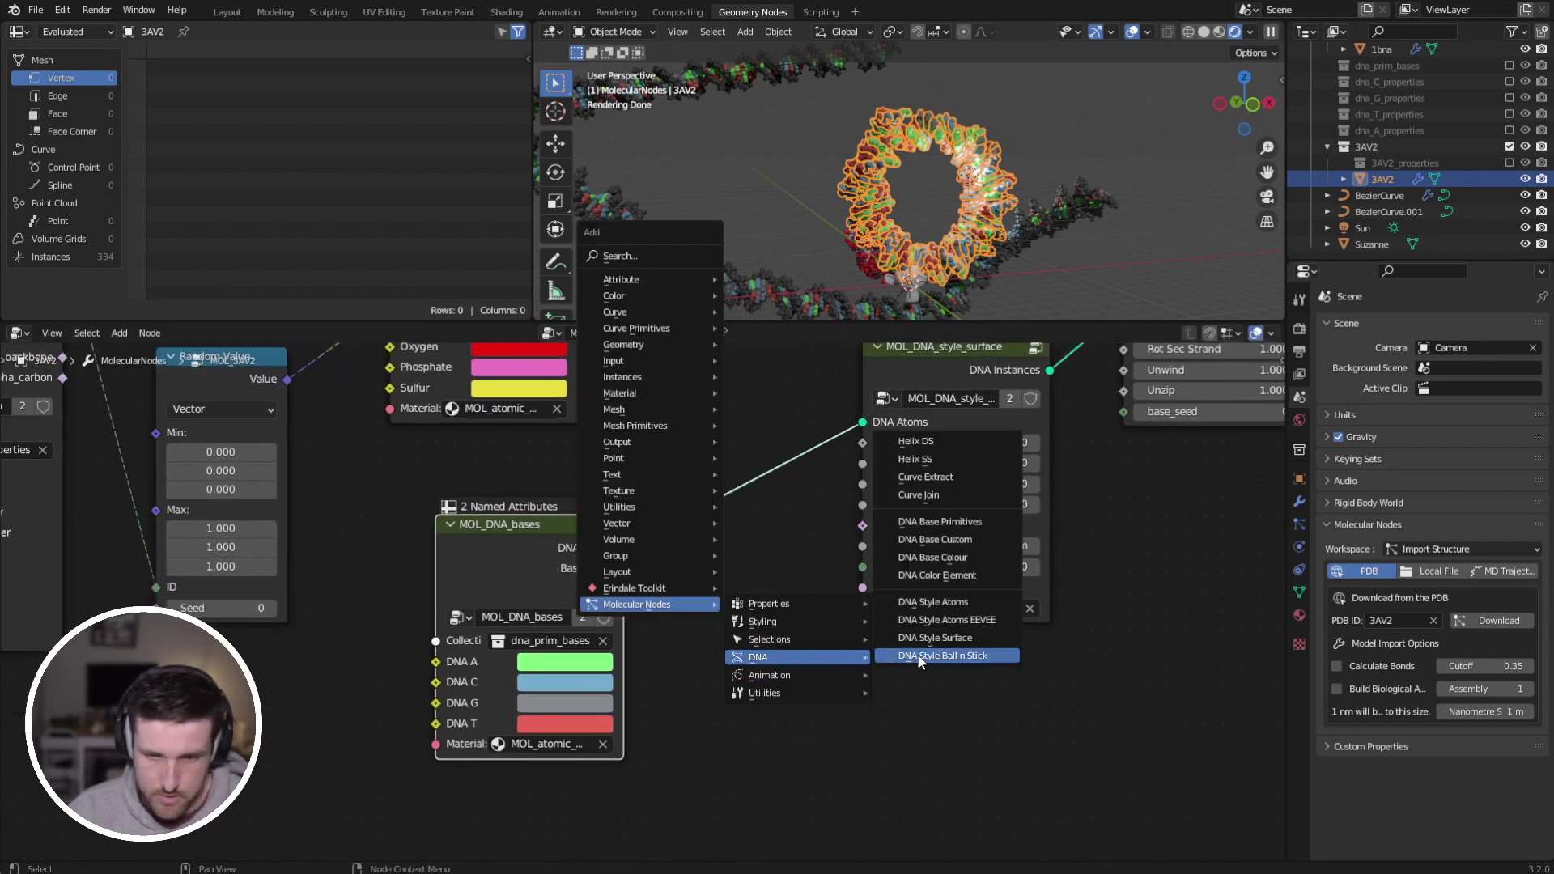
click(969, 559)
click(683, 388)
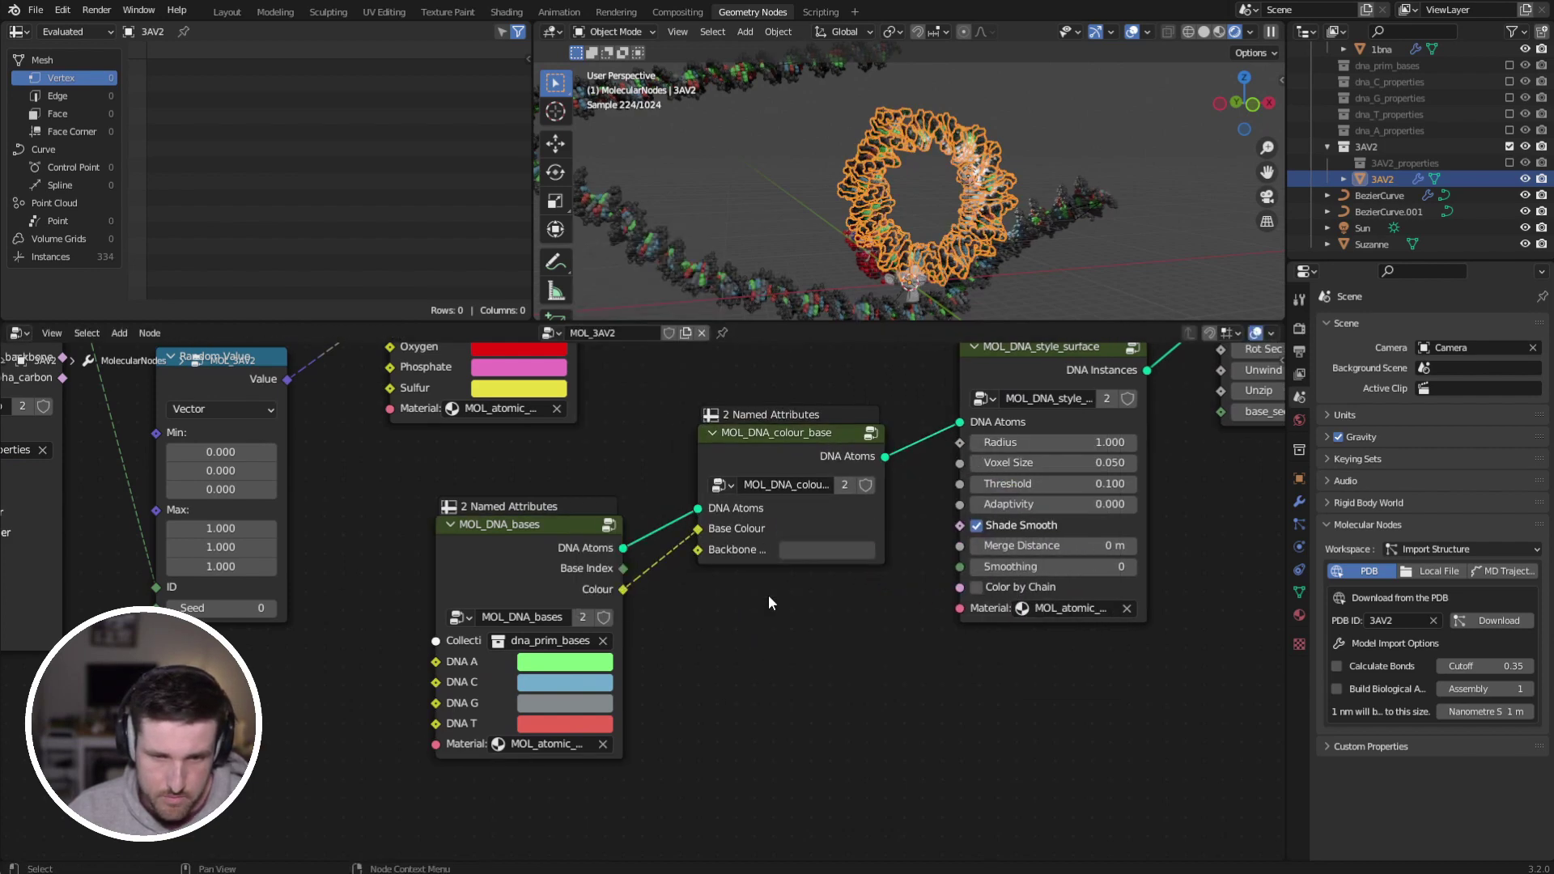
Step: Set Extend Ends to 22.800 on MOL_DNA_curve_extract
click(1086, 167)
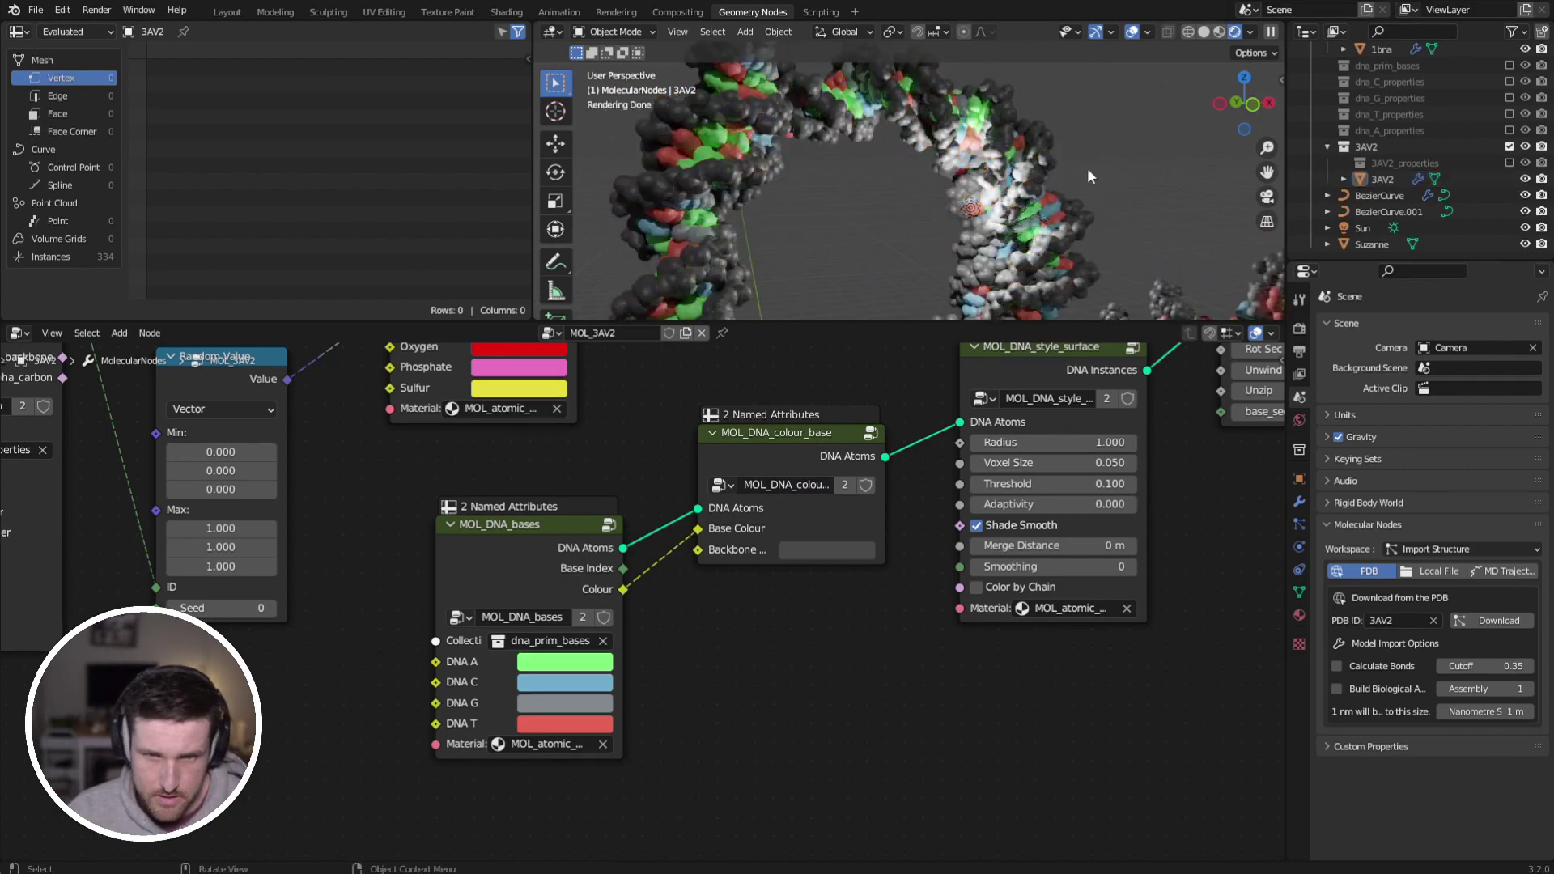
middle_drag(1018, 168, 973, 184)
middle_drag(1075, 463, 916, 788)
drag(628, 629, 801, 629)
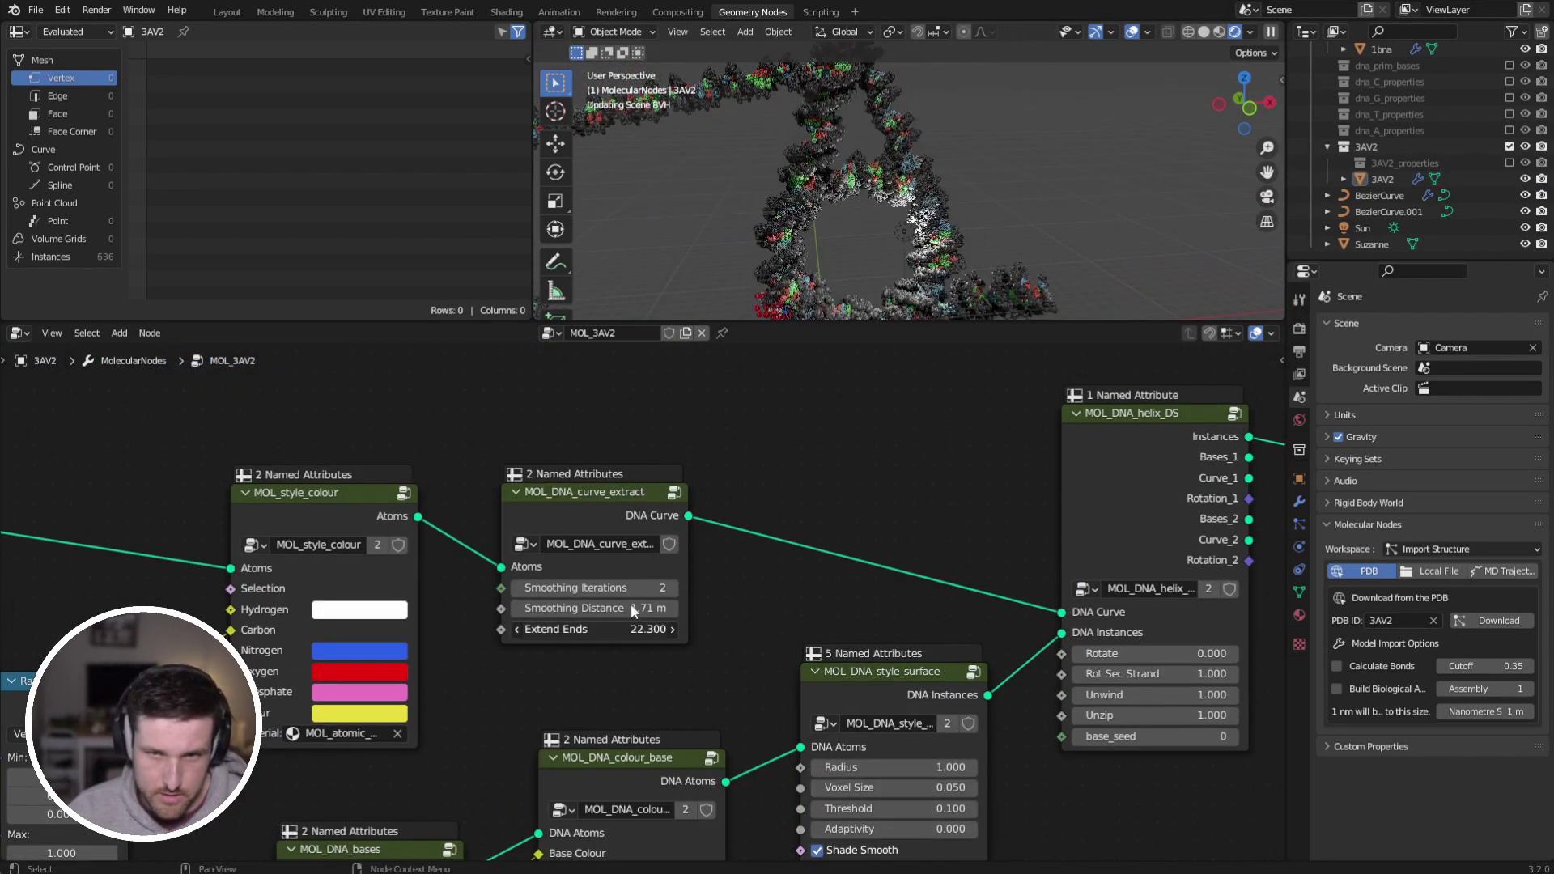
scroll(869, 155, down, 4)
mouse_move(871, 194)
middle_down()
mouse_move(960, 200)
mouse_move(865, 199)
middle_up()
Step: Add a Style Ribbon node above MOL_DNA_curve_extract, feed it the MOL_style_colour Atoms, and shift the Group Output away
middle_drag(940, 538, 726, 611)
key(shift+a)
mouse_move(735, 575)
mouse_move(797, 593)
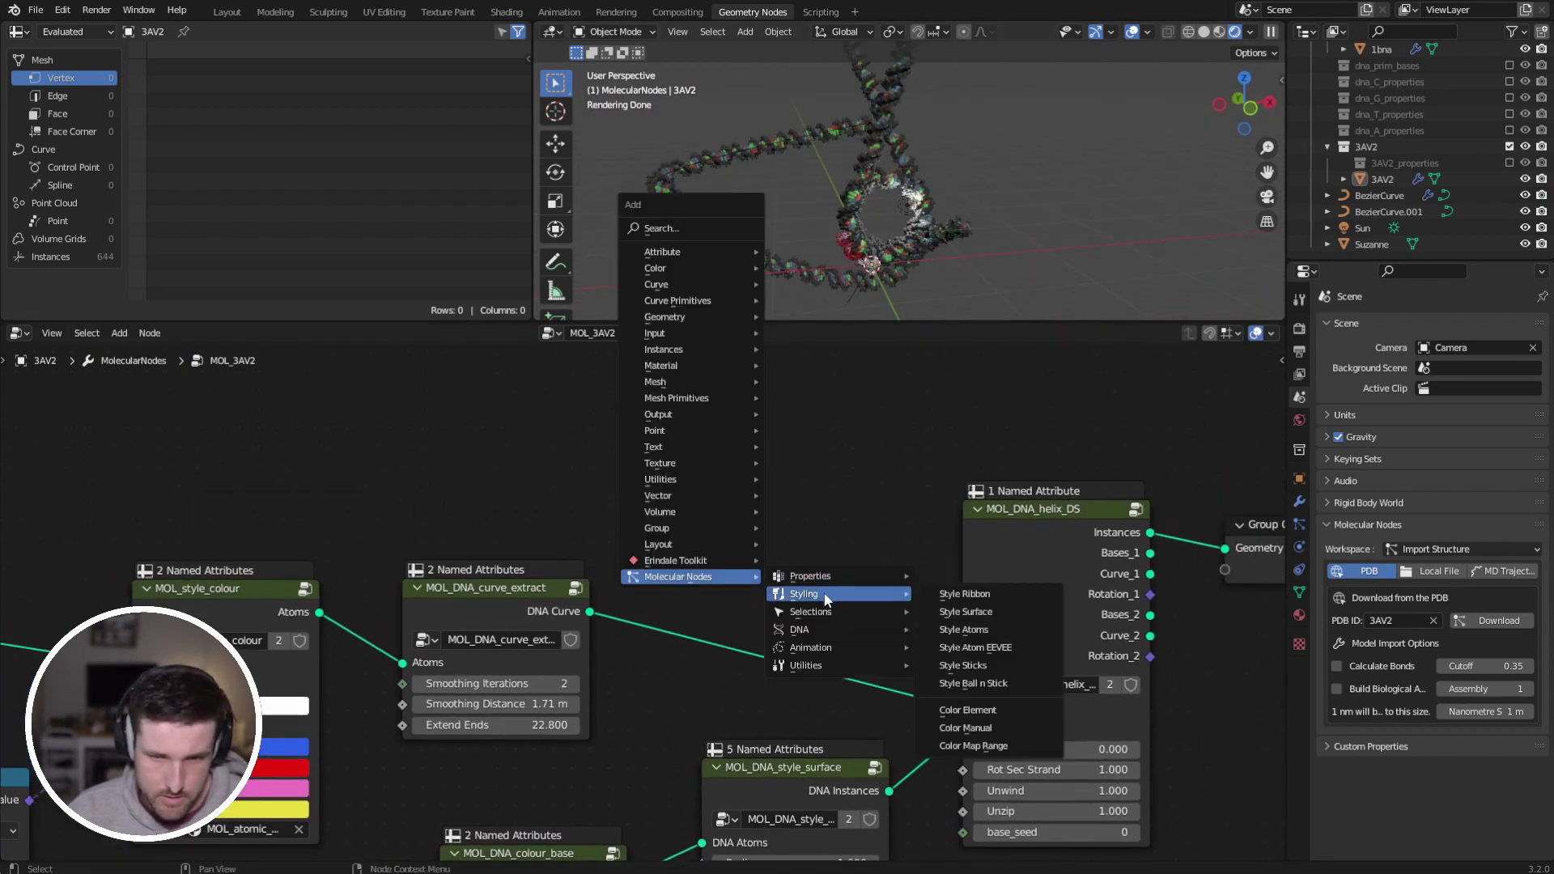
click(987, 595)
drag(319, 612, 720, 473)
drag(908, 402, 1198, 560)
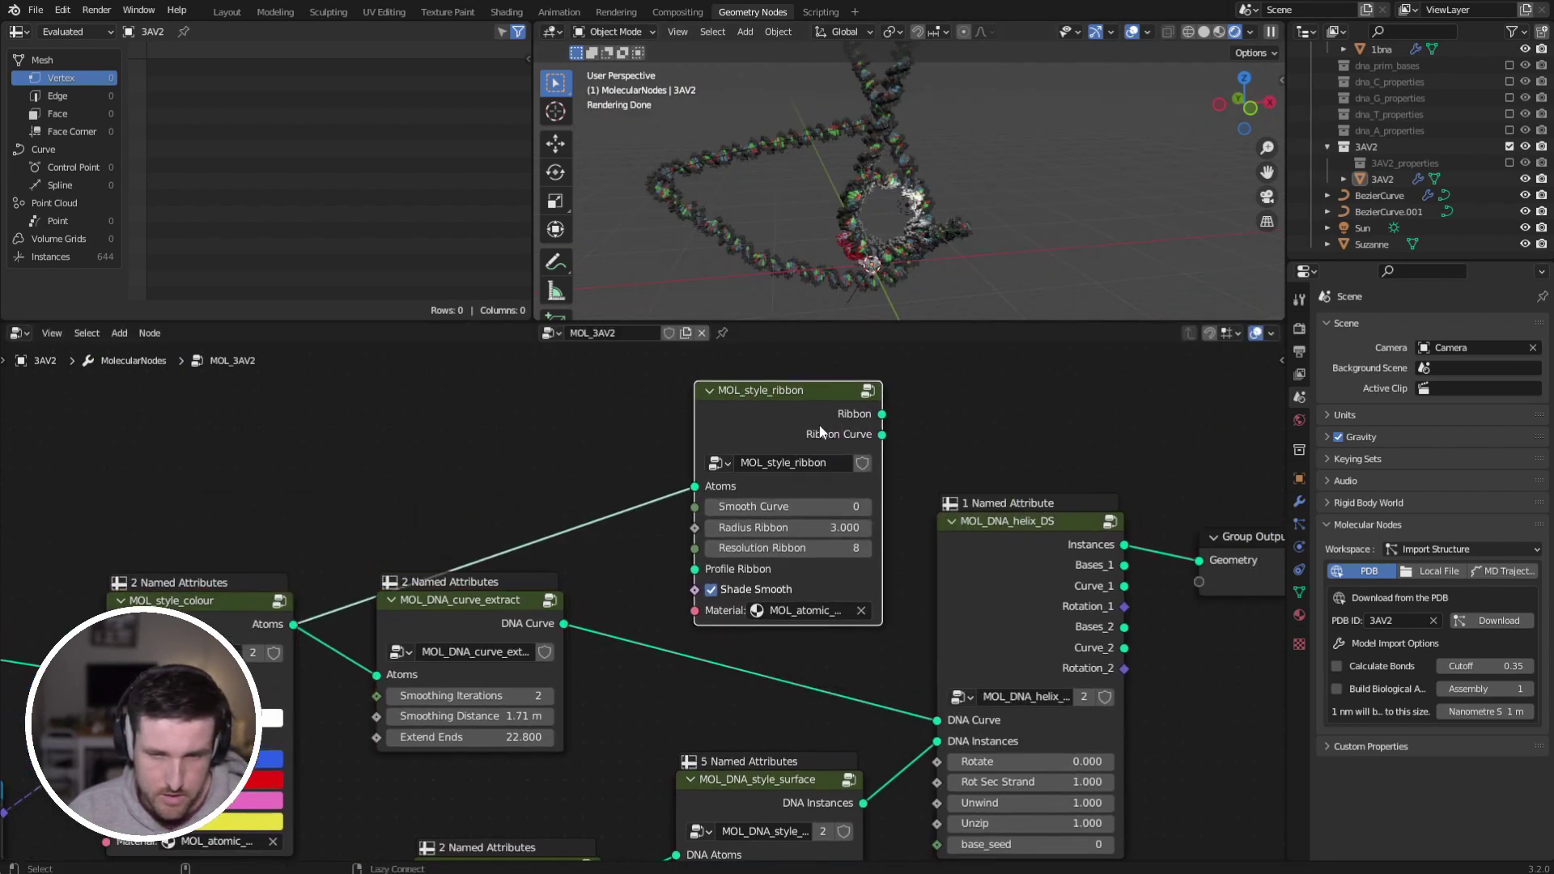
Step: Combine the ribbon and the helix Instances with a Join Geometry node that feeds the Group Output
middle_drag(1036, 575, 872, 553)
ctrl+shift+right_drag(907, 565, 700, 465)
middle_drag(927, 464, 608, 496)
drag(795, 573, 974, 494)
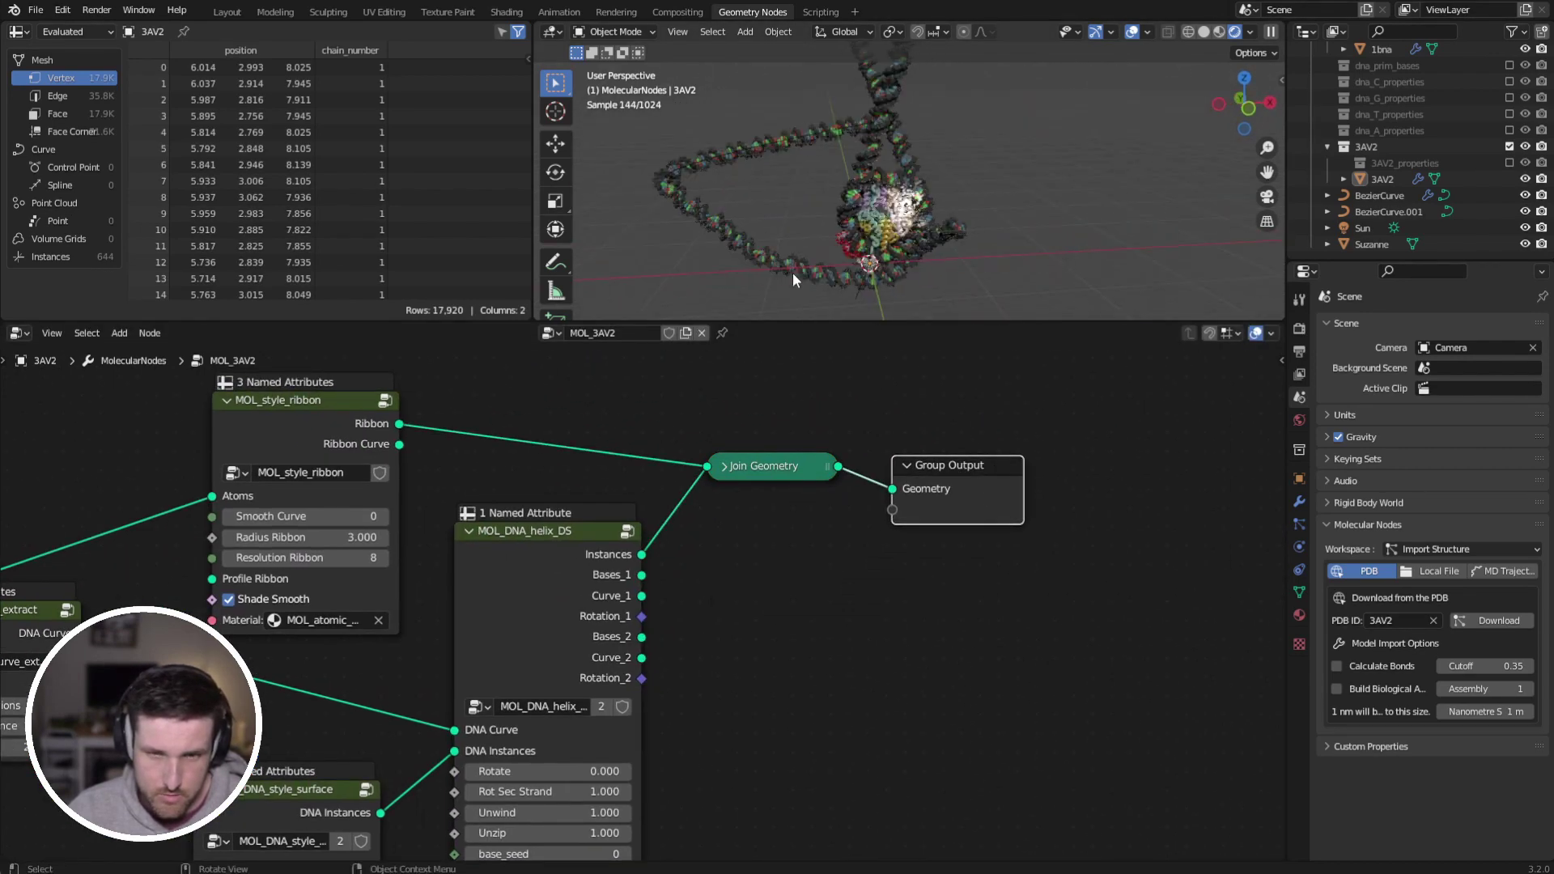
Step: Delete the looping BezierCurve strand from the scene and undo the deletion of BezierCurve.001
click(746, 241)
key(Delete)
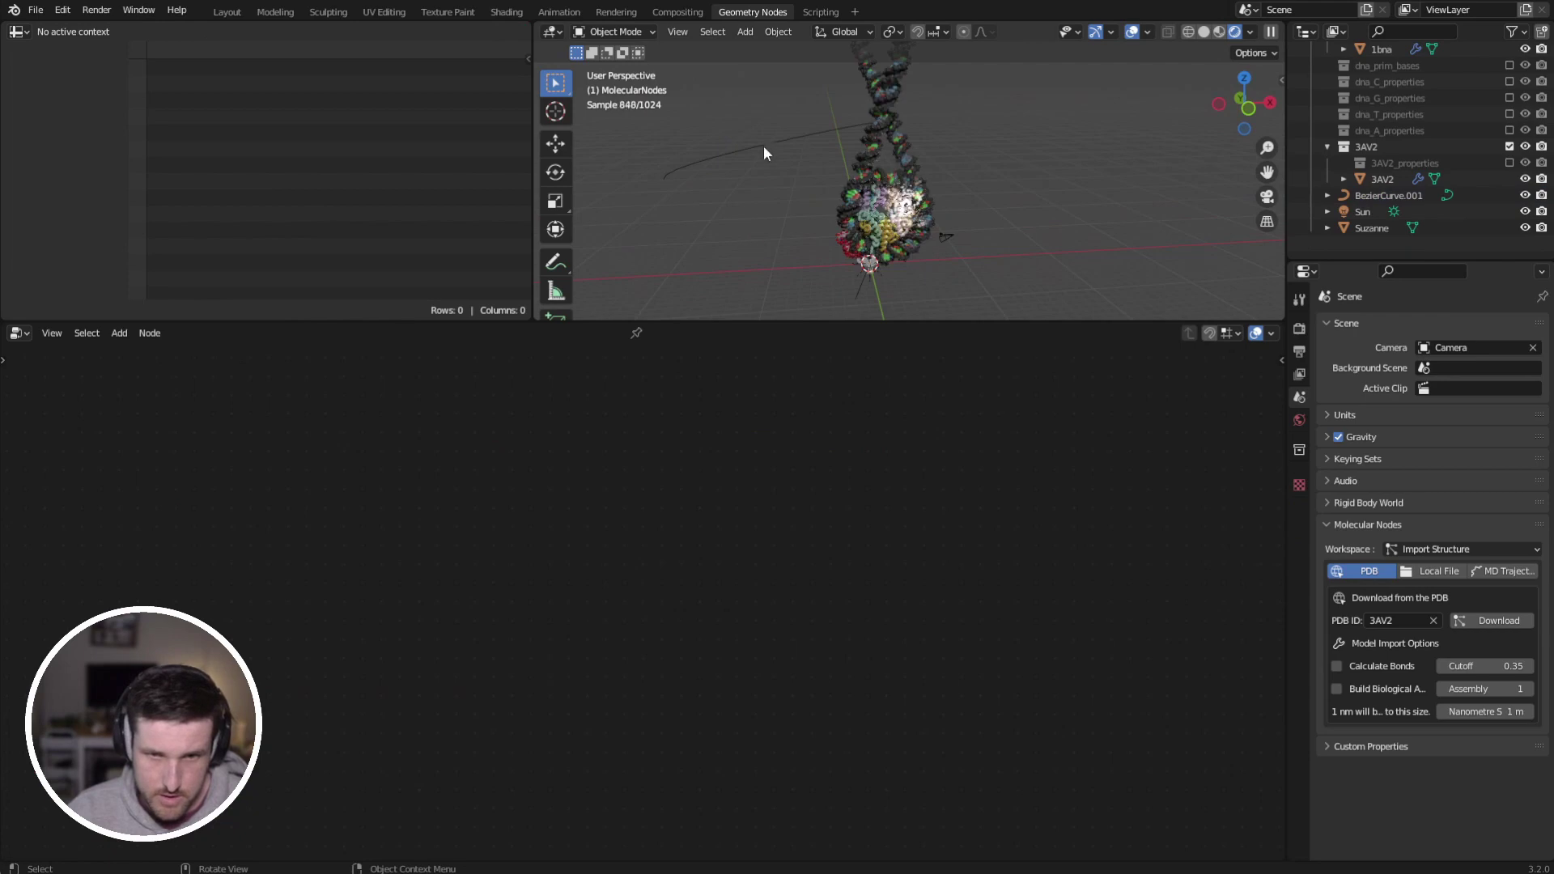
click(861, 114)
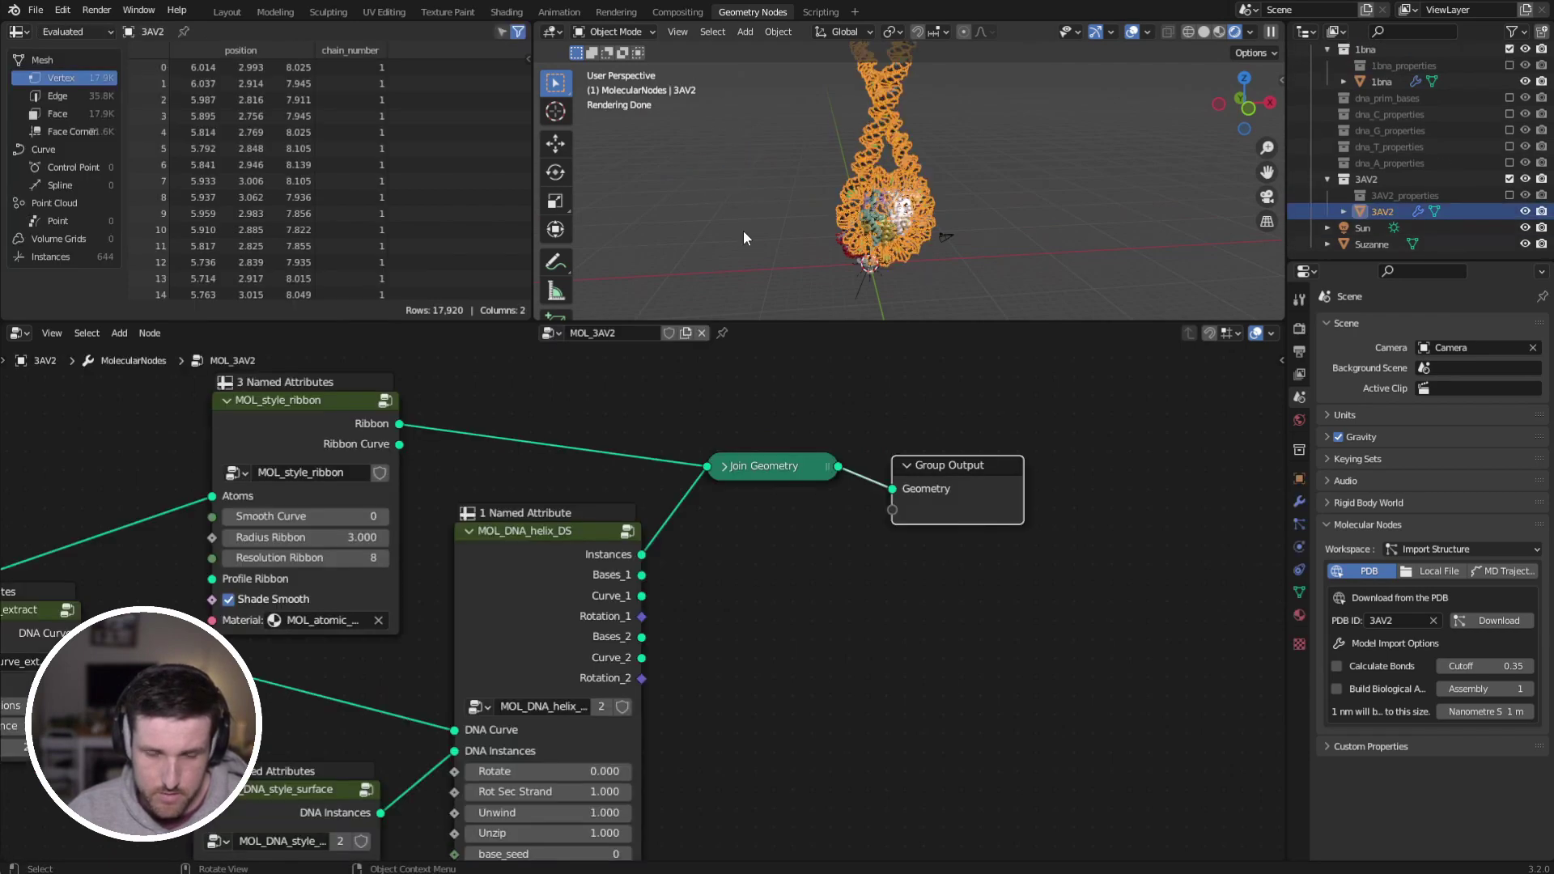
click(742, 231)
key(ctrl+z)
key(ctrl+z)
key(ctrl+z)
click(885, 145)
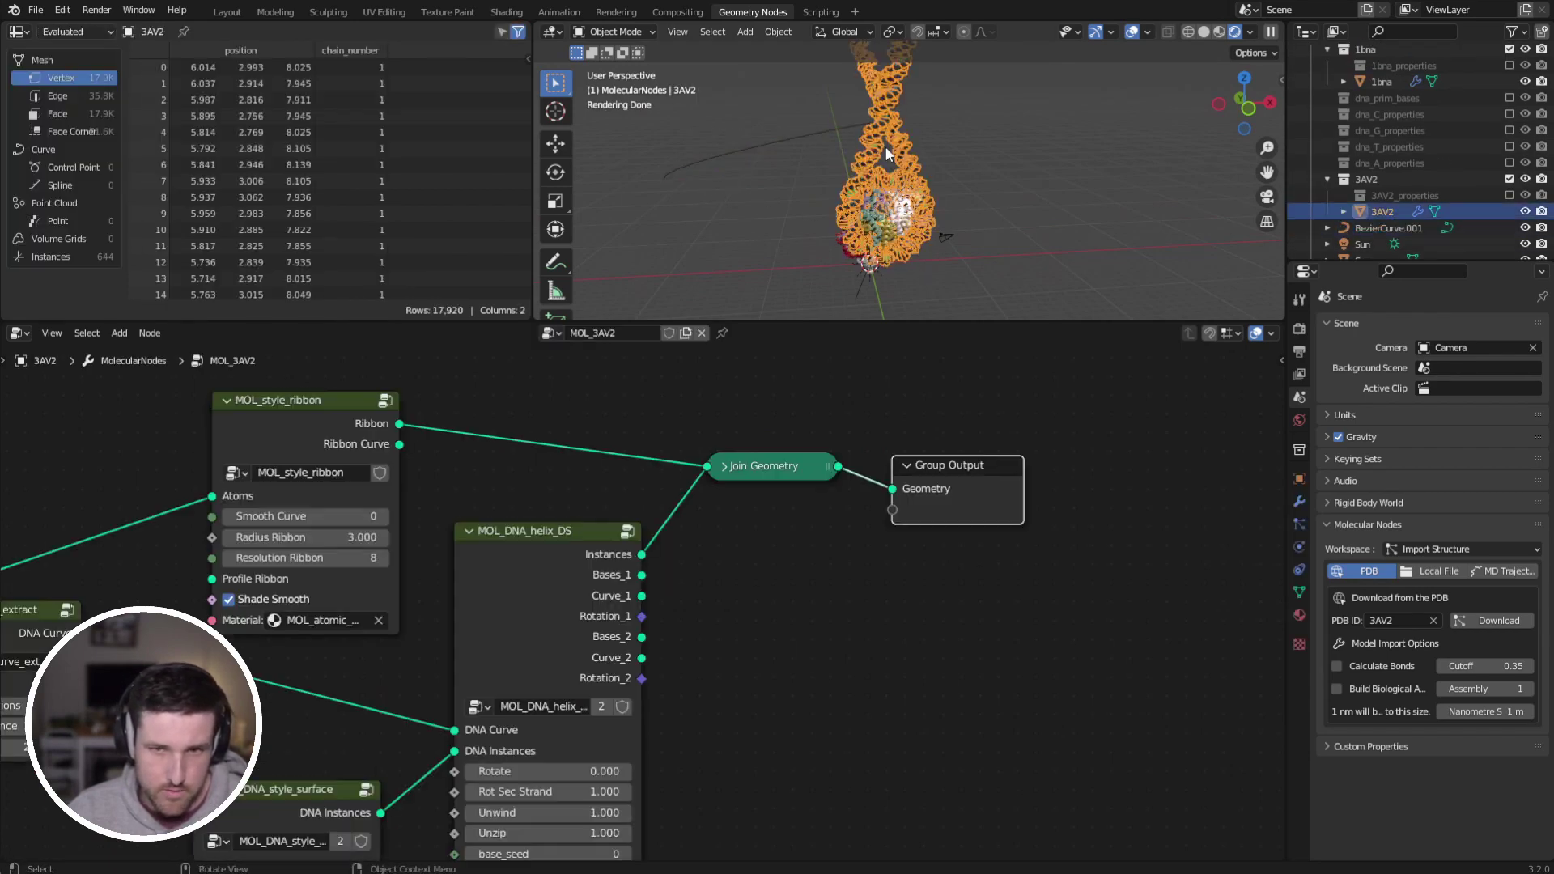
Step: Set Smooth Curve to 1 and Radius Ribbon to 5.020 on MOL_style_ribbon
middle_drag(885, 145, 1009, 207)
scroll(890, 185, up, 4)
middle_drag(306, 525, 513, 534)
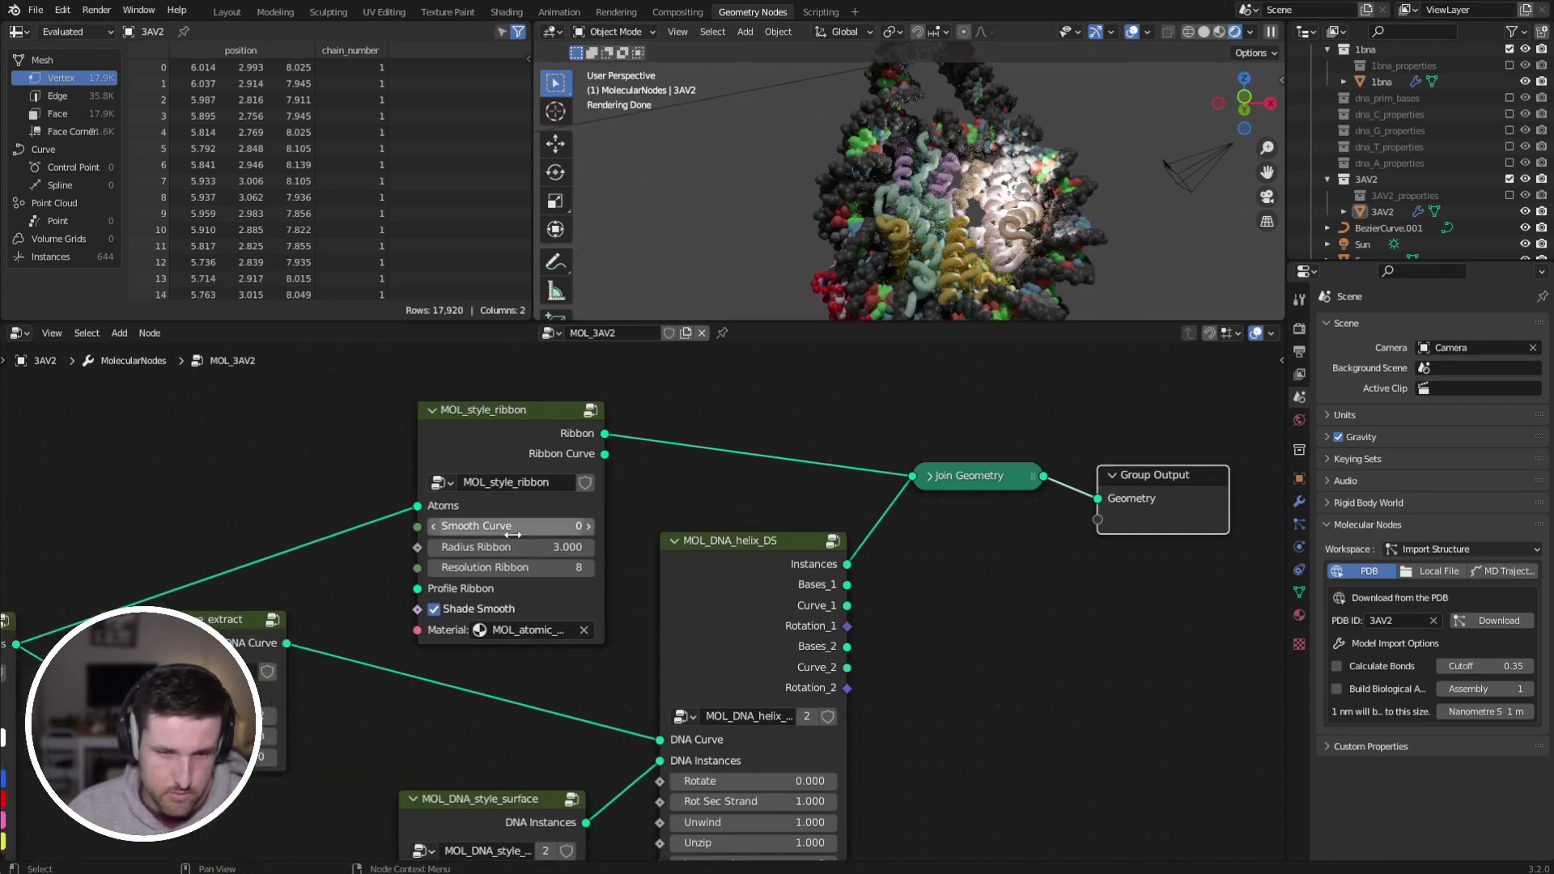
drag(518, 527, 647, 548)
middle_drag(974, 200, 915, 170)
Step: Reduce Extend Ends to 0.850 on MOL_DNA_curve_extract
middle_drag(612, 771, 889, 568)
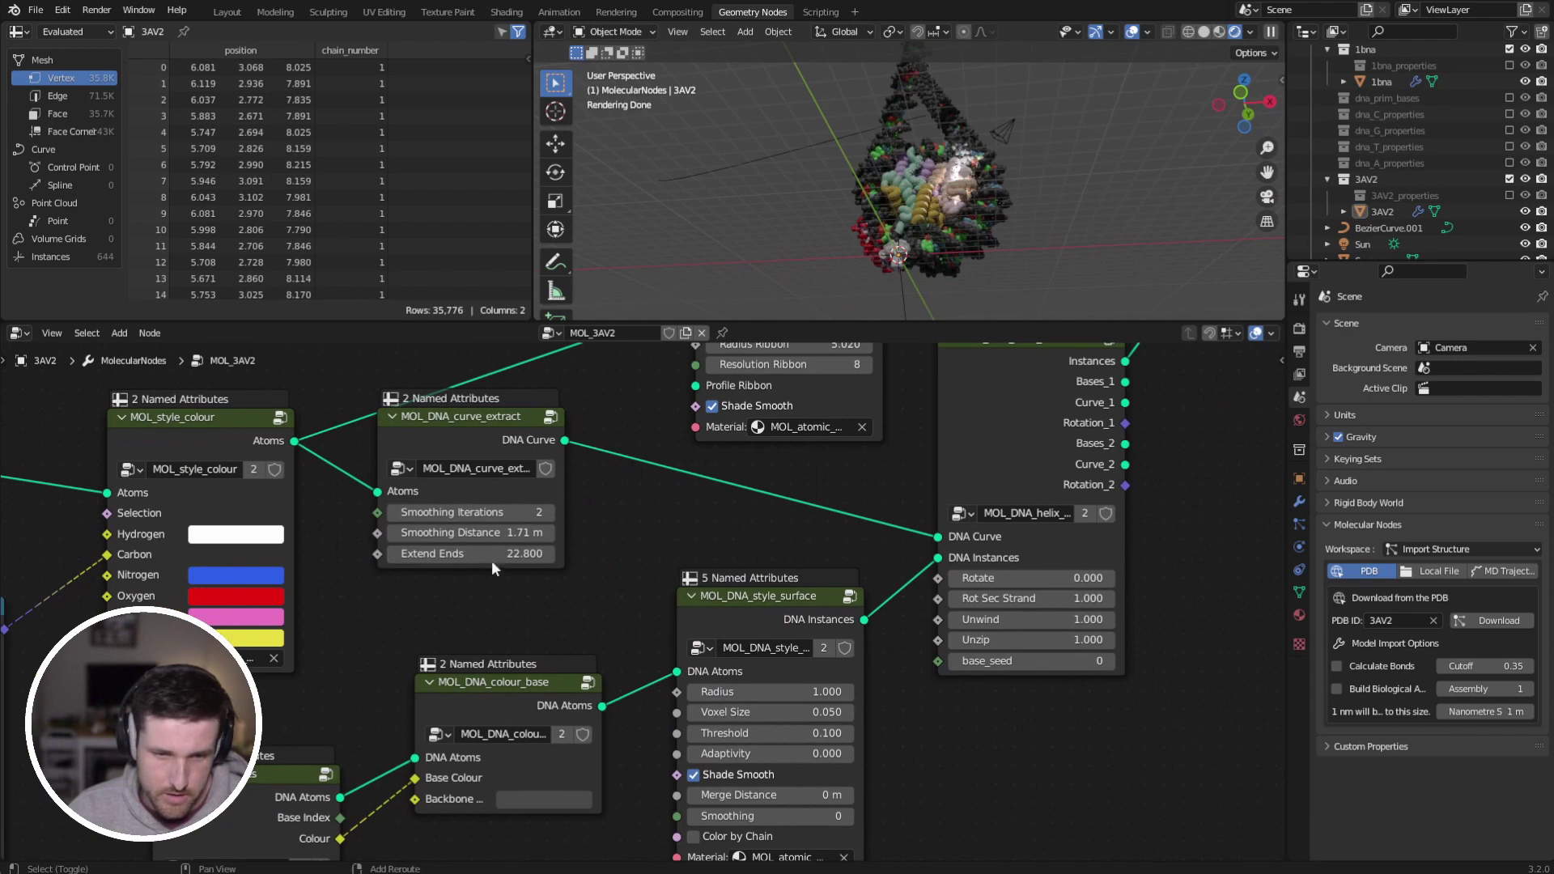
drag(486, 554, 526, 540)
scroll(1067, 439, down, 5)
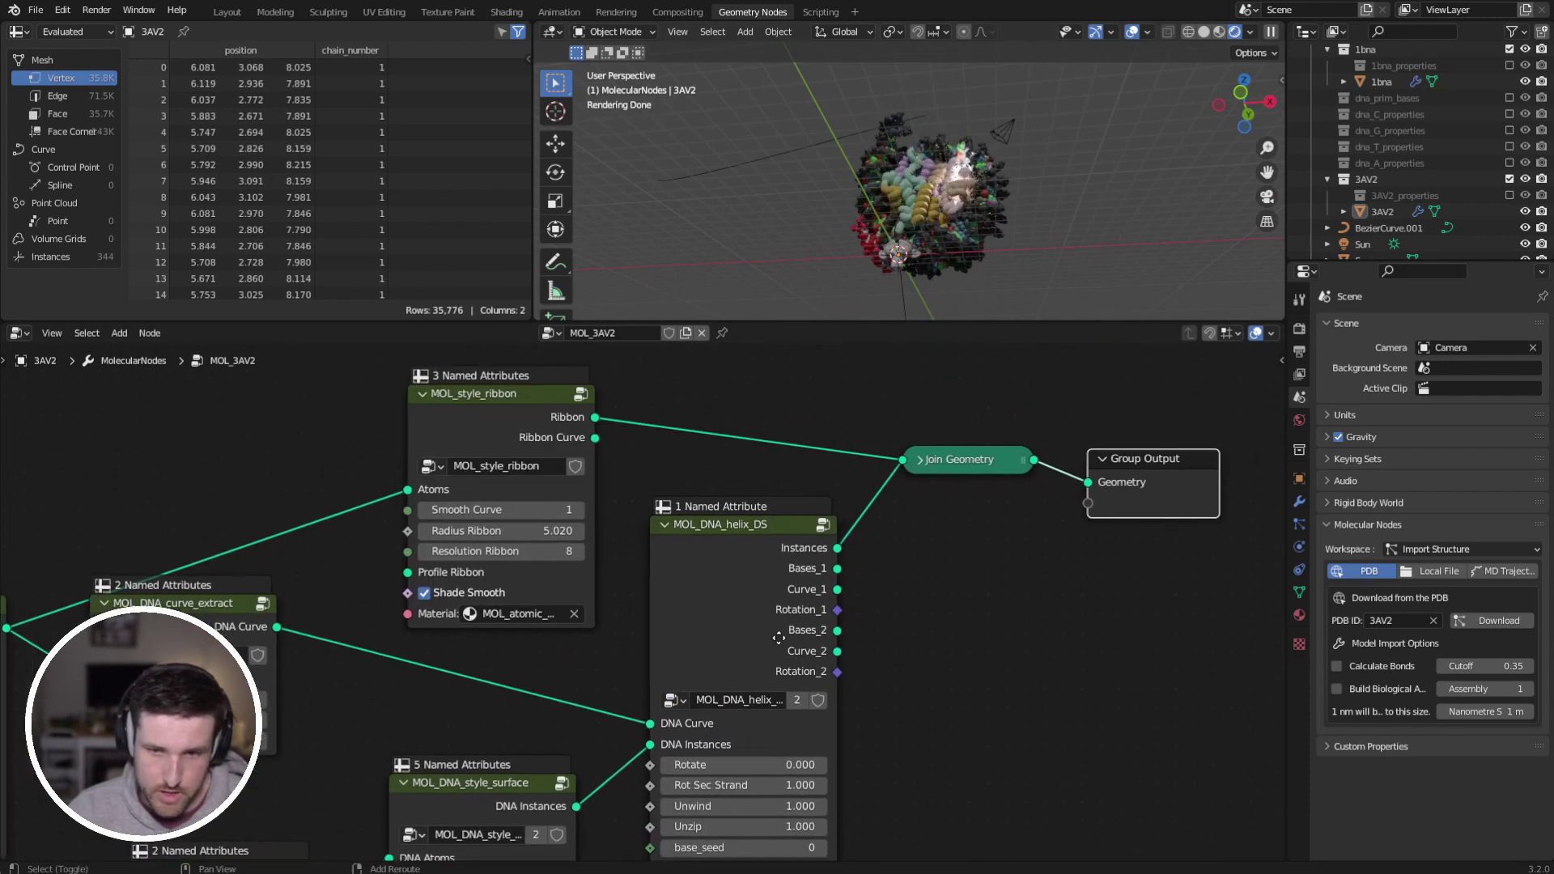
Step: Move MOL_DNA_helix_DS further along and insert a Curve Join node on its incoming DNA Curve link
drag(772, 623, 1287, 708)
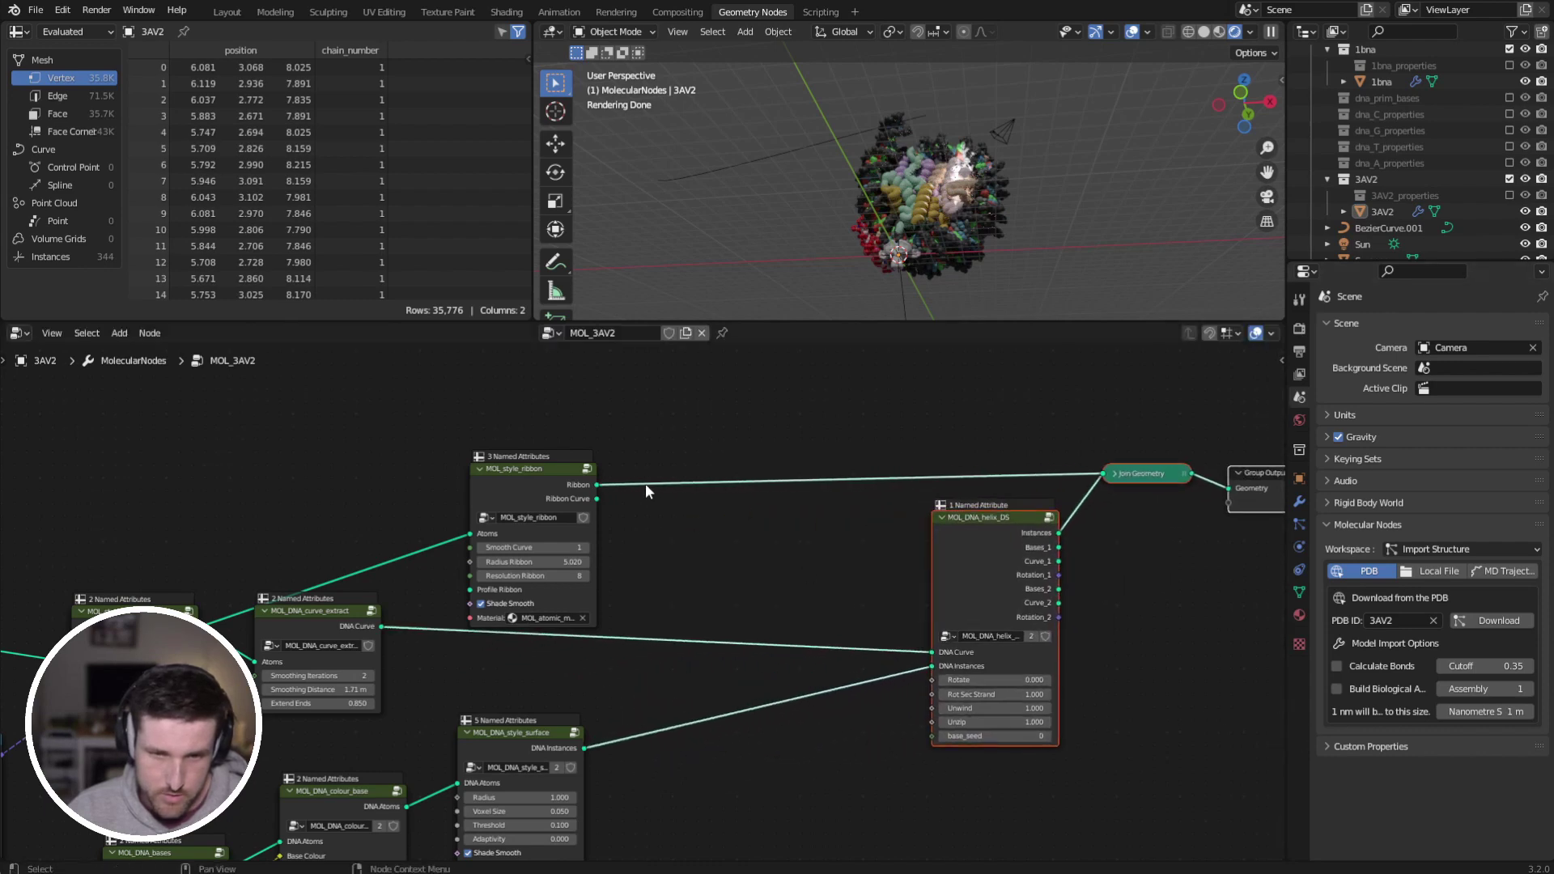
key(shift+a)
mouse_move(809, 627)
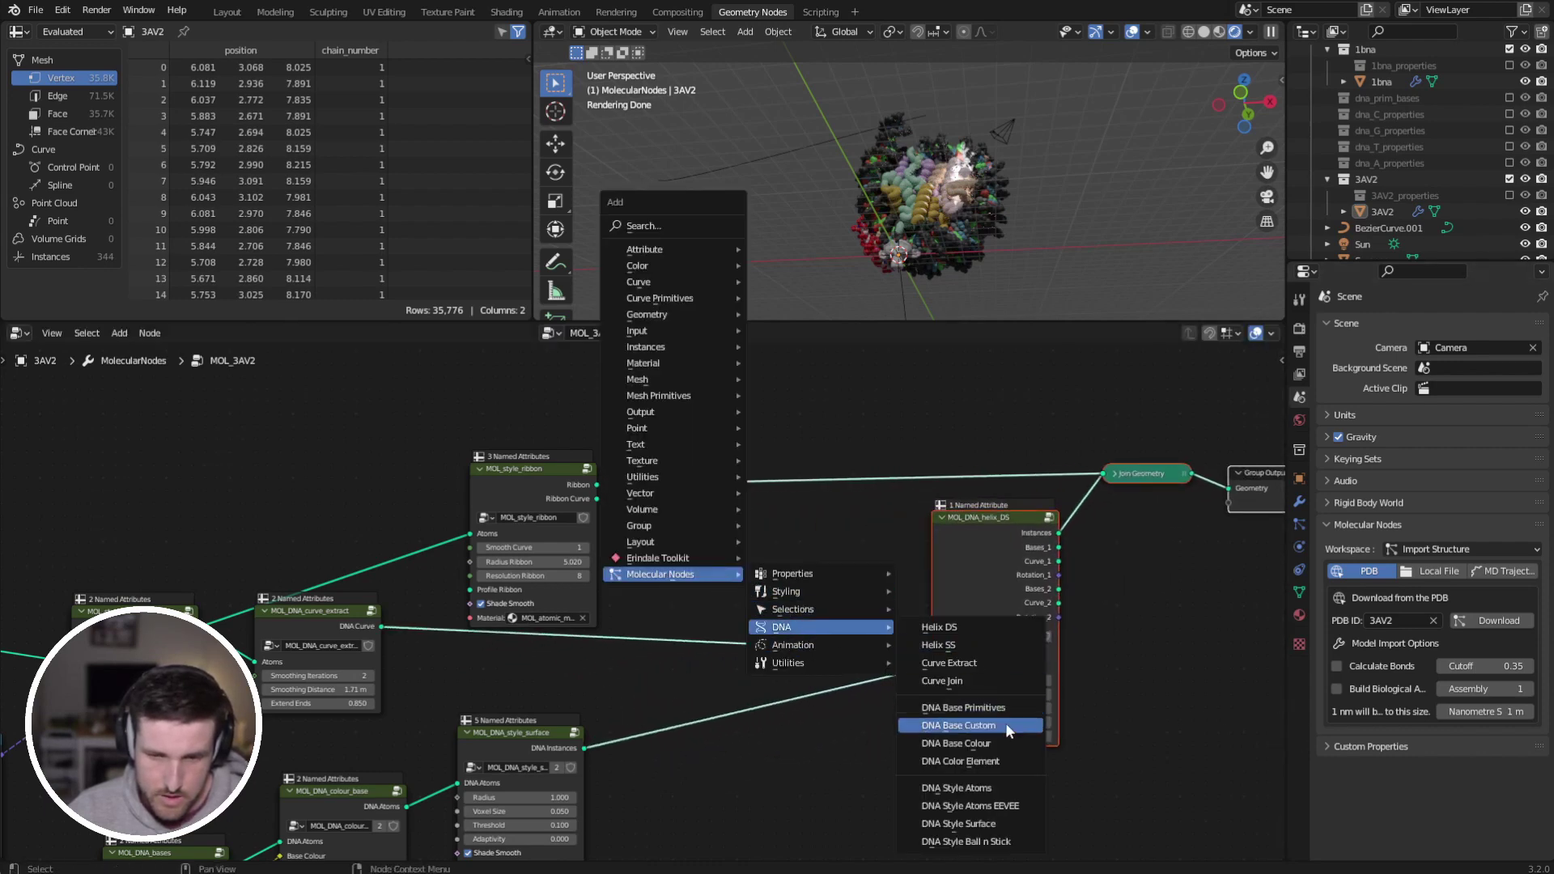
click(978, 682)
click(769, 552)
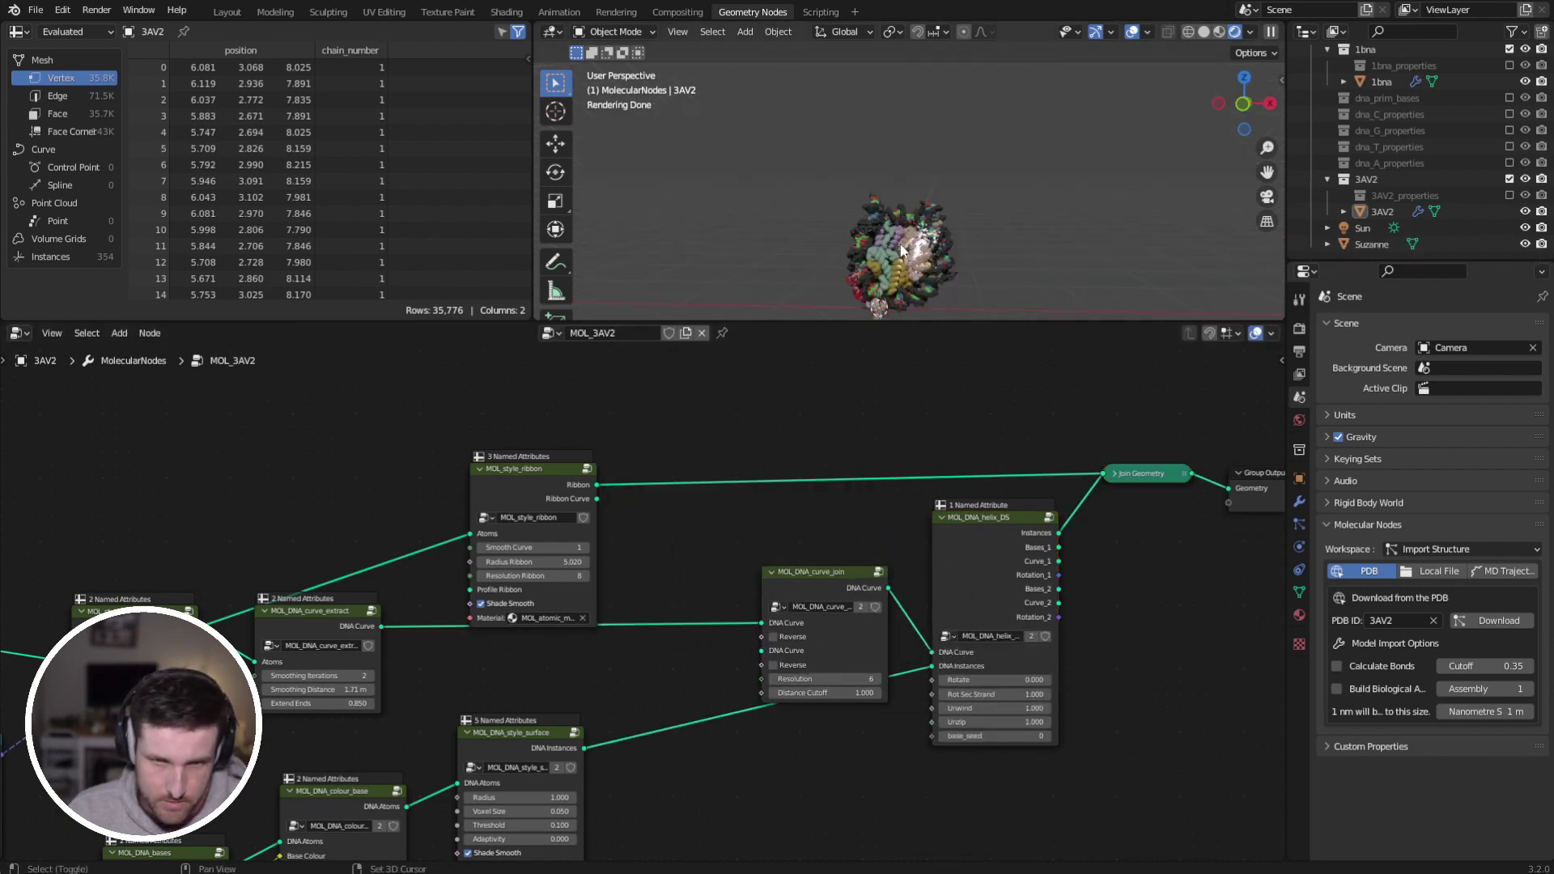
Step: Add a Bezier curve to the scene and raise it along Z above the nucleosome
shift+middle_drag(901, 250, 911, 202)
key(shift+a)
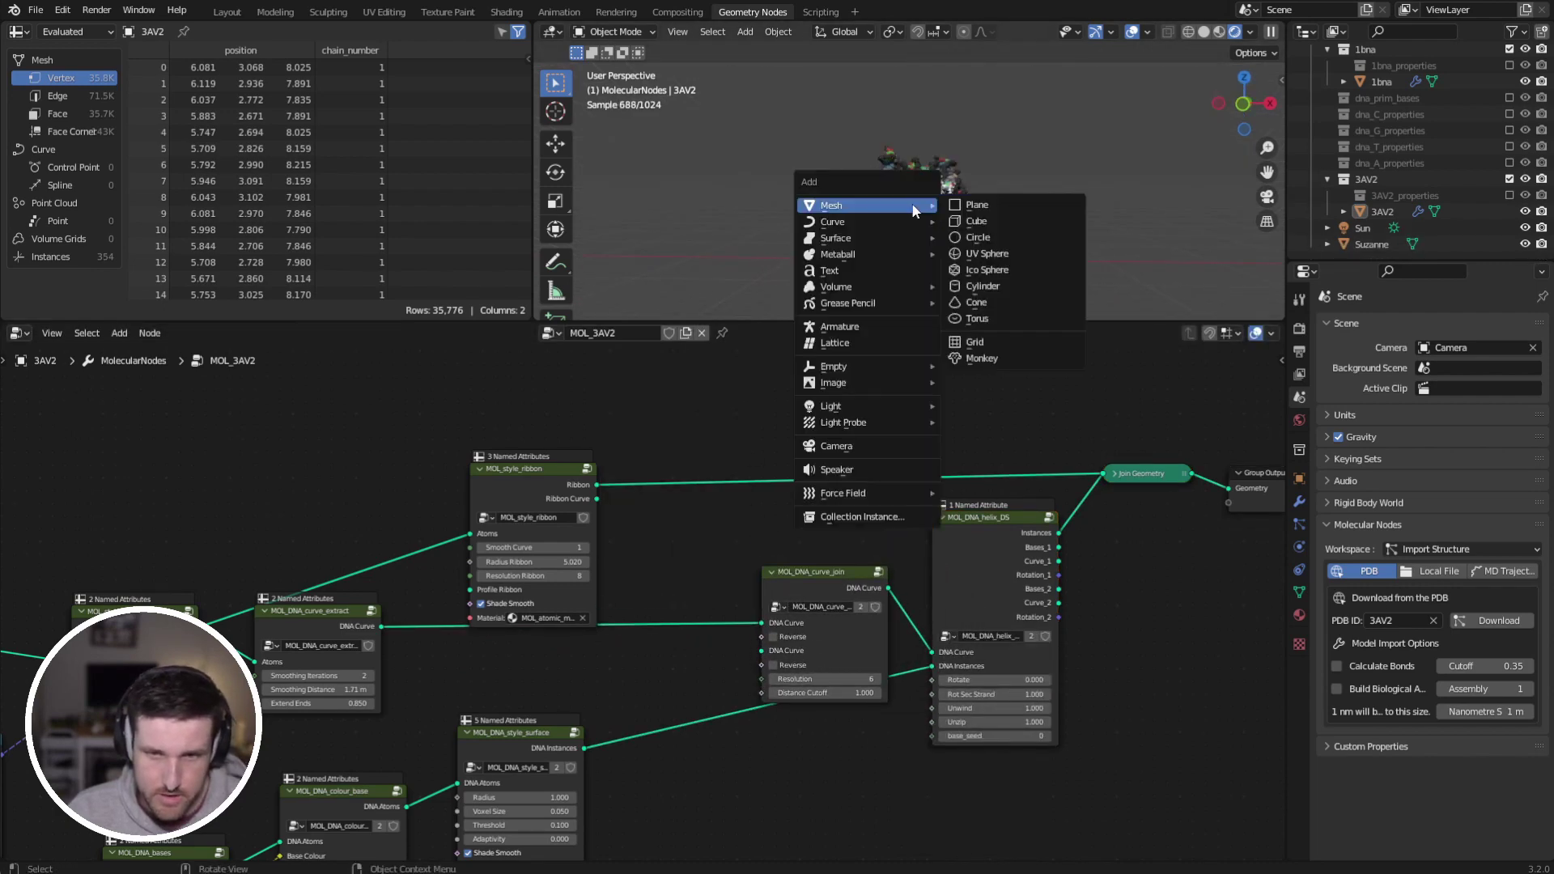
click(976, 222)
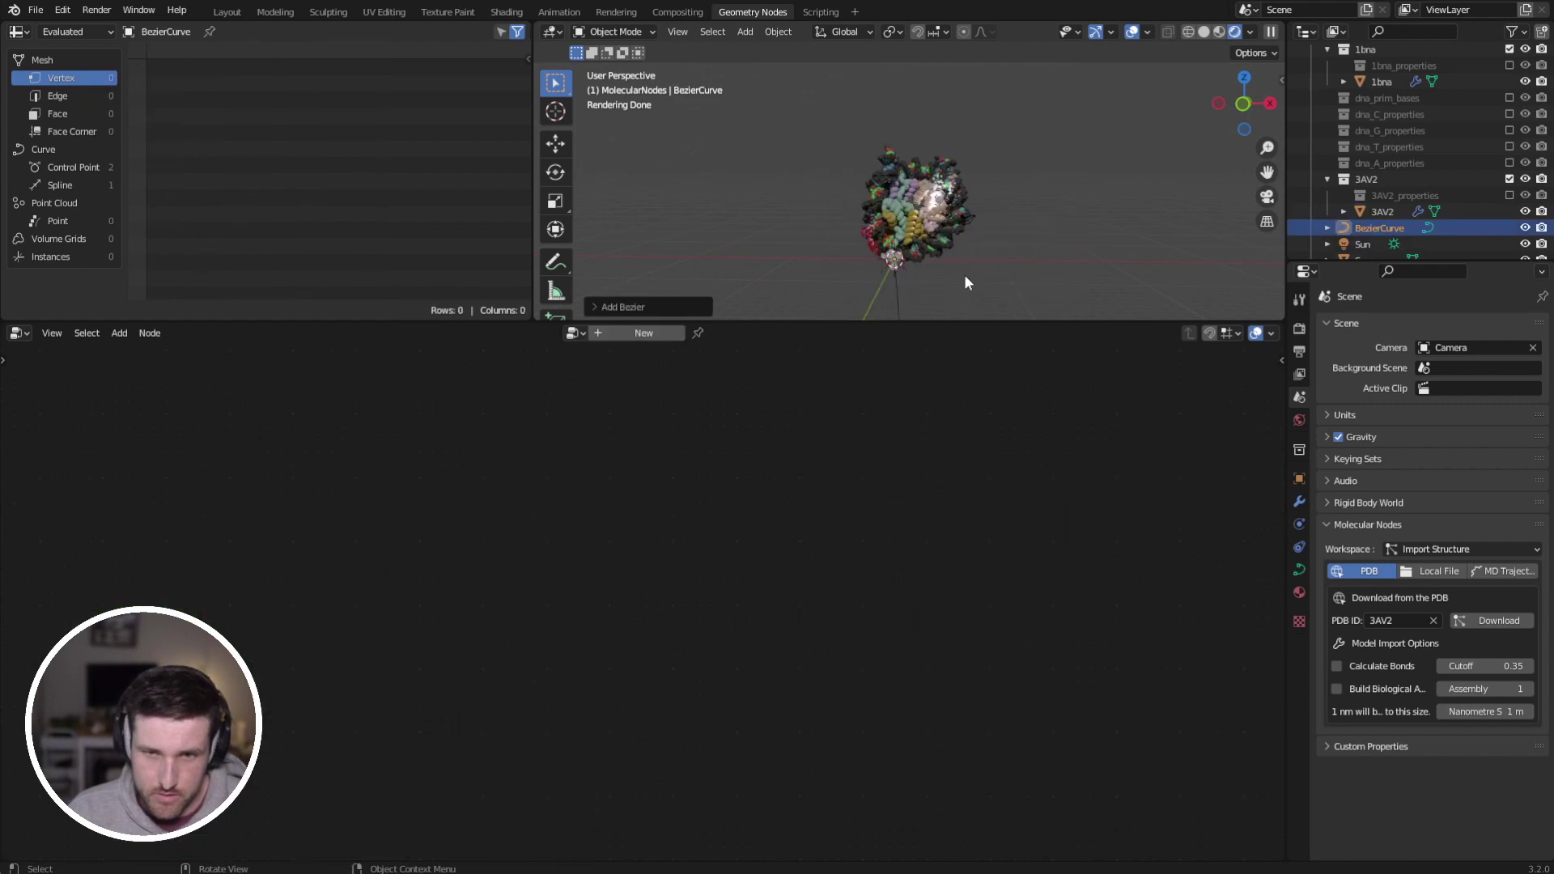
key(g)
key(z)
click(942, 148)
Step: Bring BezierCurve into the MOL_3AV2 node tree as a Relative Object Info and link its Geometry to the curve join's second DNA Curve
click(927, 182)
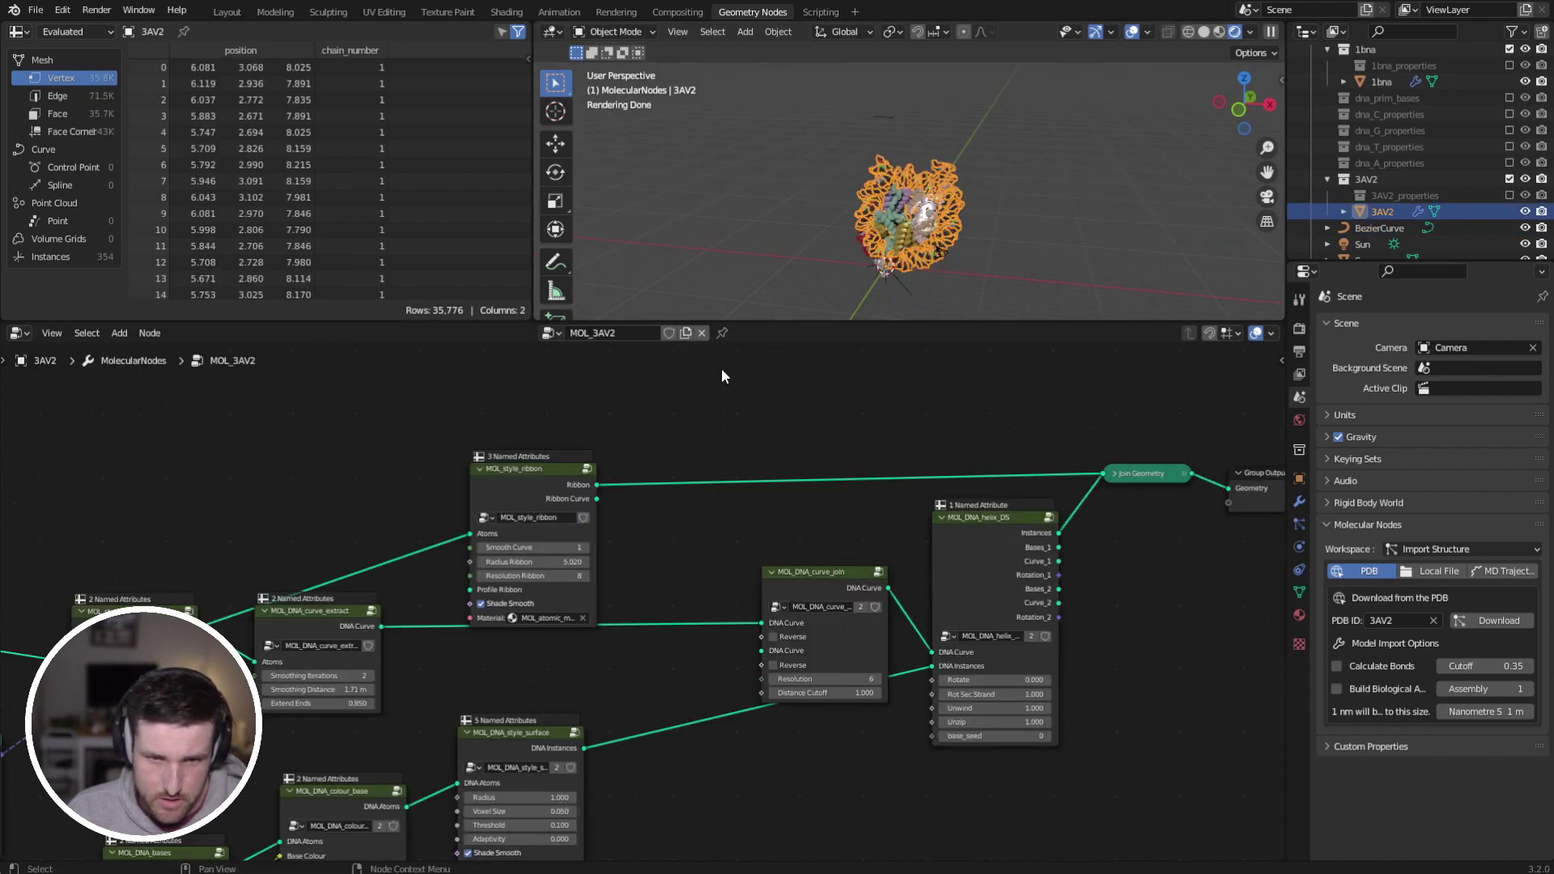
drag(930, 140, 923, 129)
drag(764, 450, 696, 409)
drag(774, 658, 771, 674)
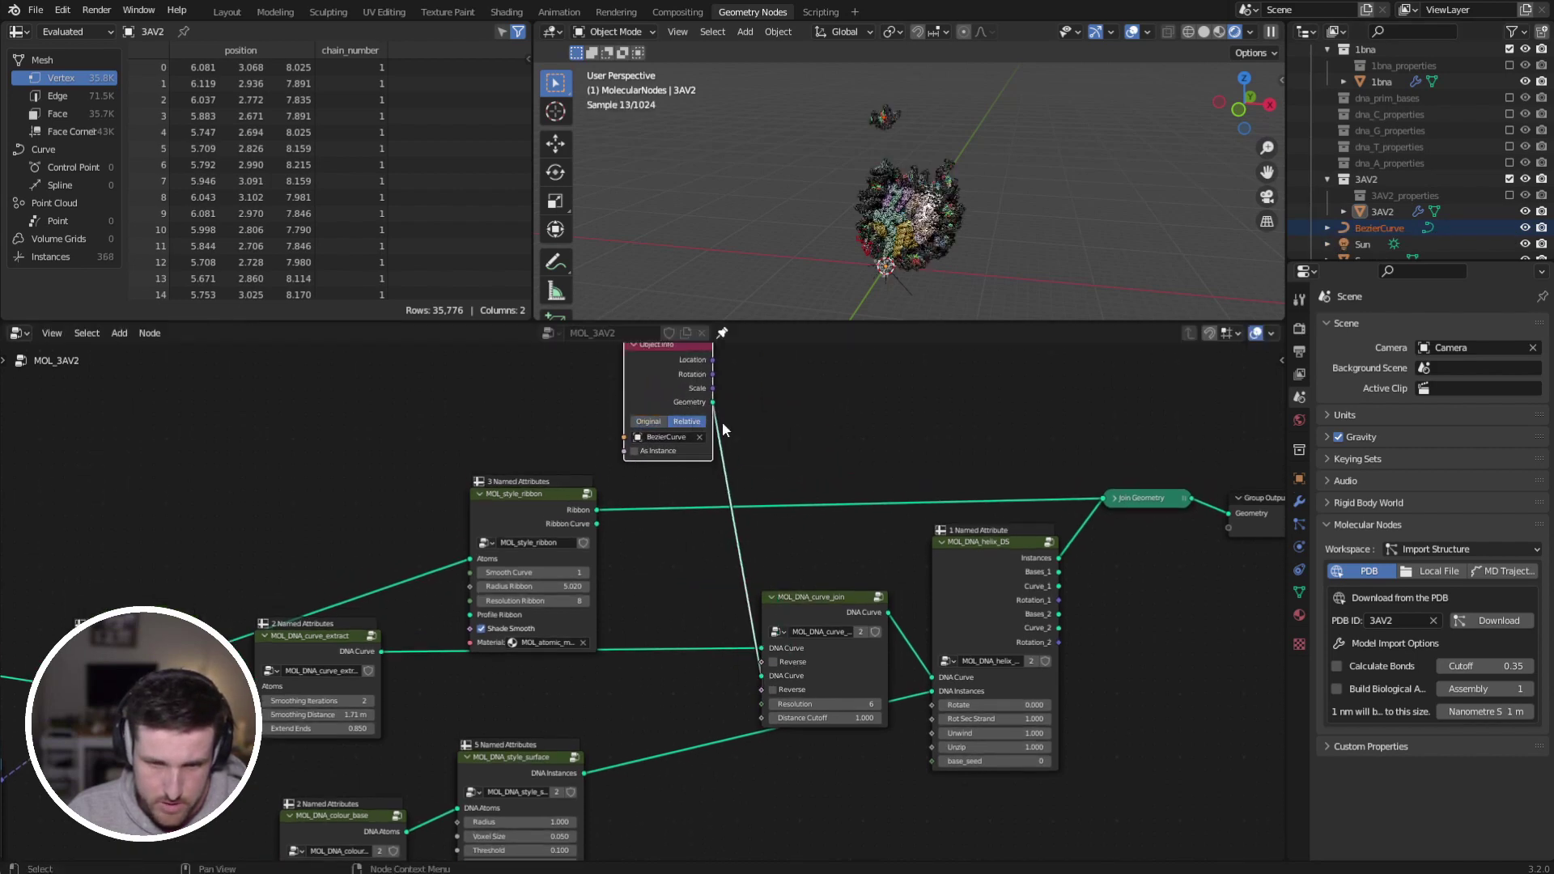
drag(678, 356, 692, 542)
key(Tab)
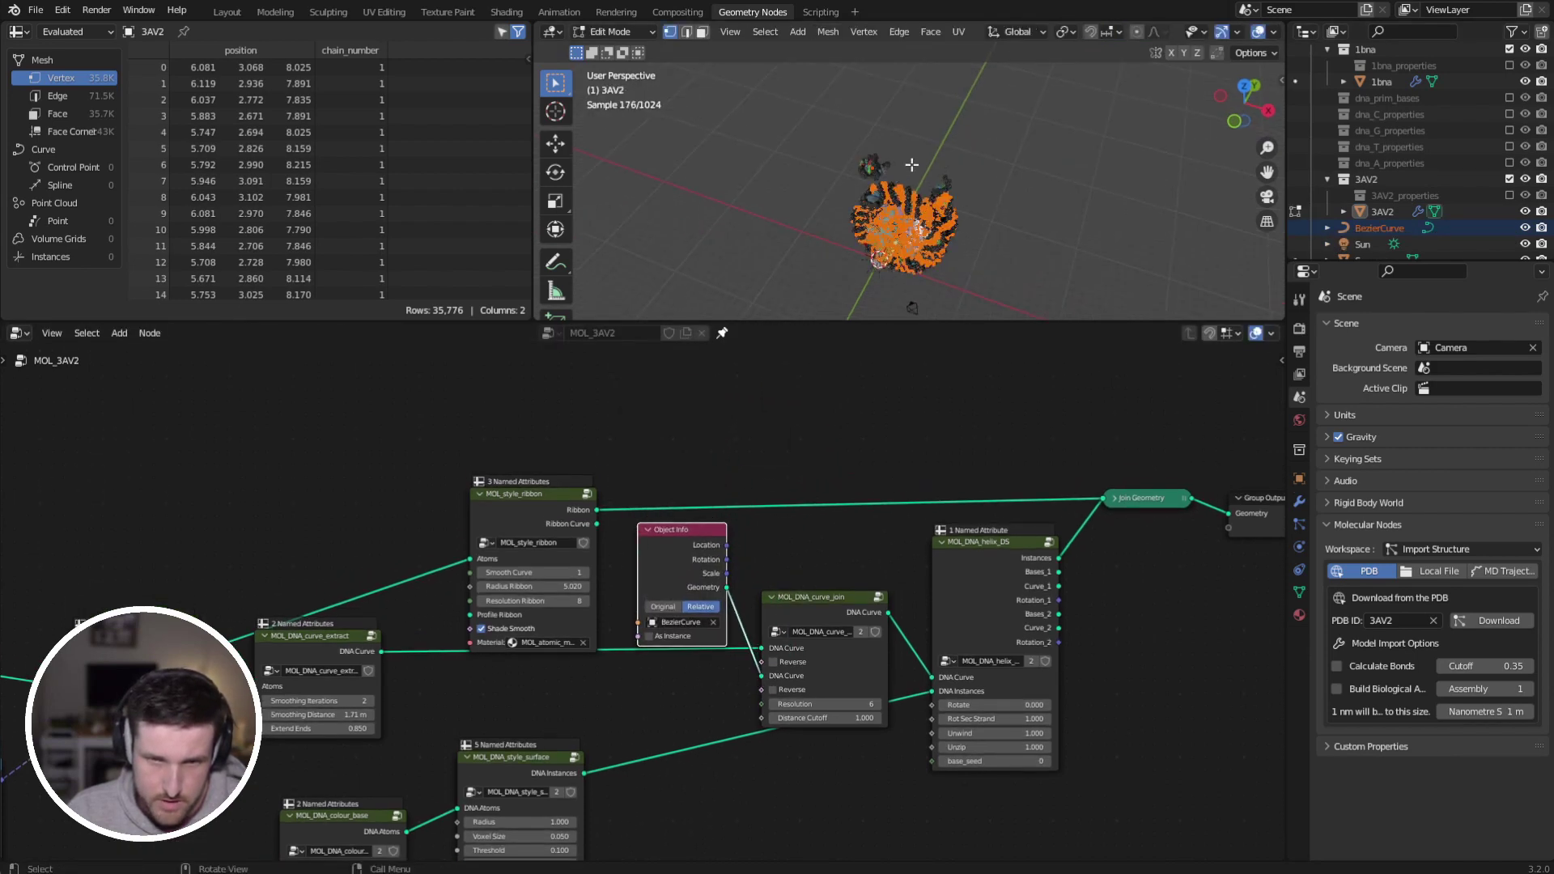
key(Tab)
click(881, 152)
key(Tab)
key(Tab)
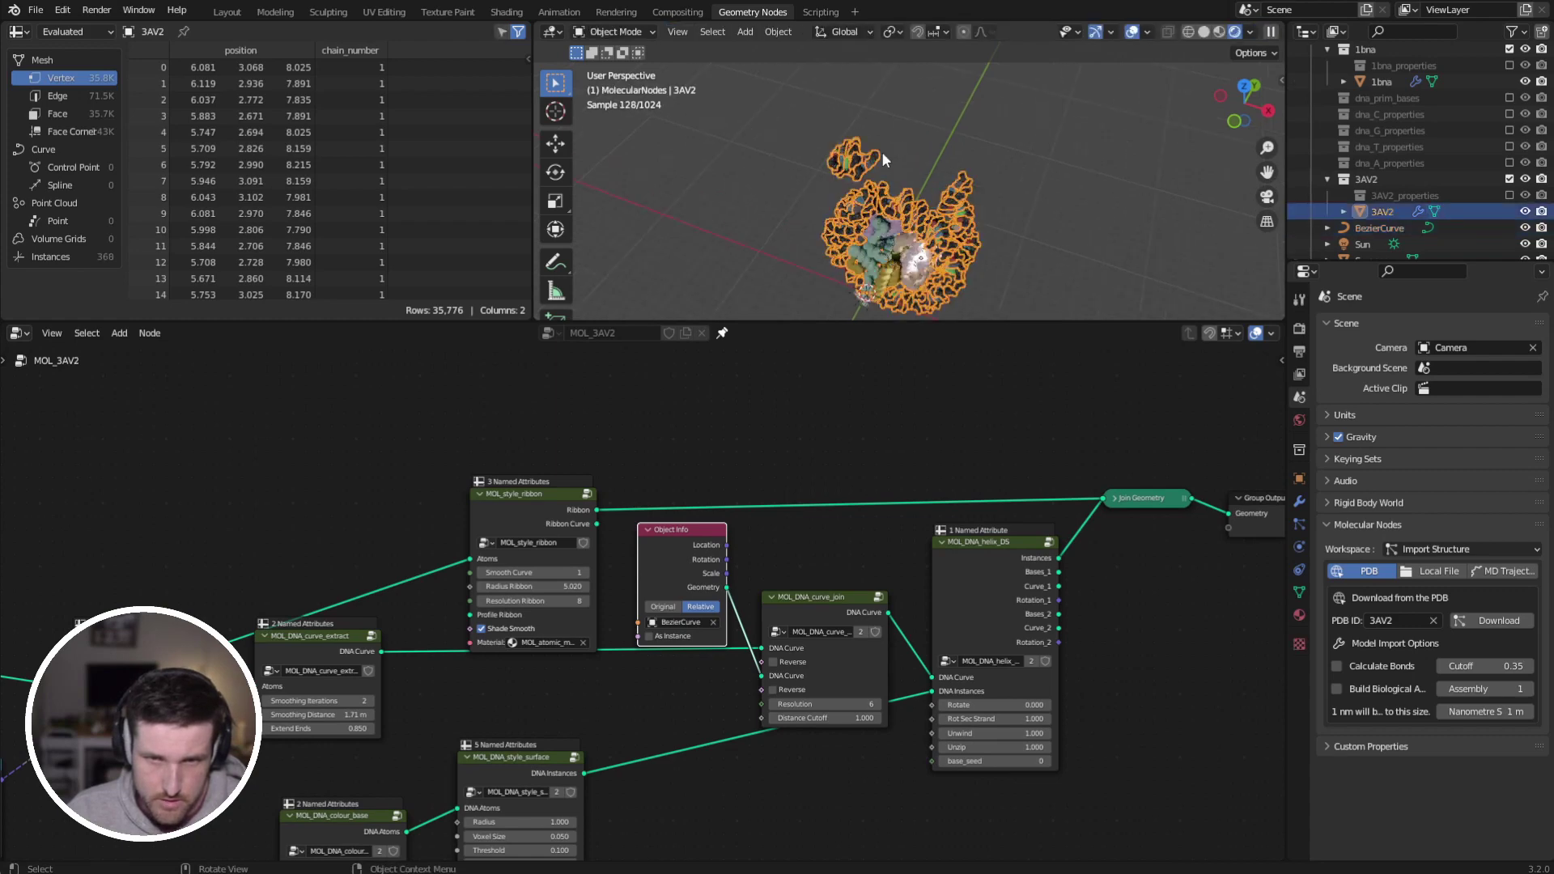
Step: Edit BezierCurve and move its control point to one side of the nucleosome, near an end of its DNA
middle_drag(876, 157, 907, 138)
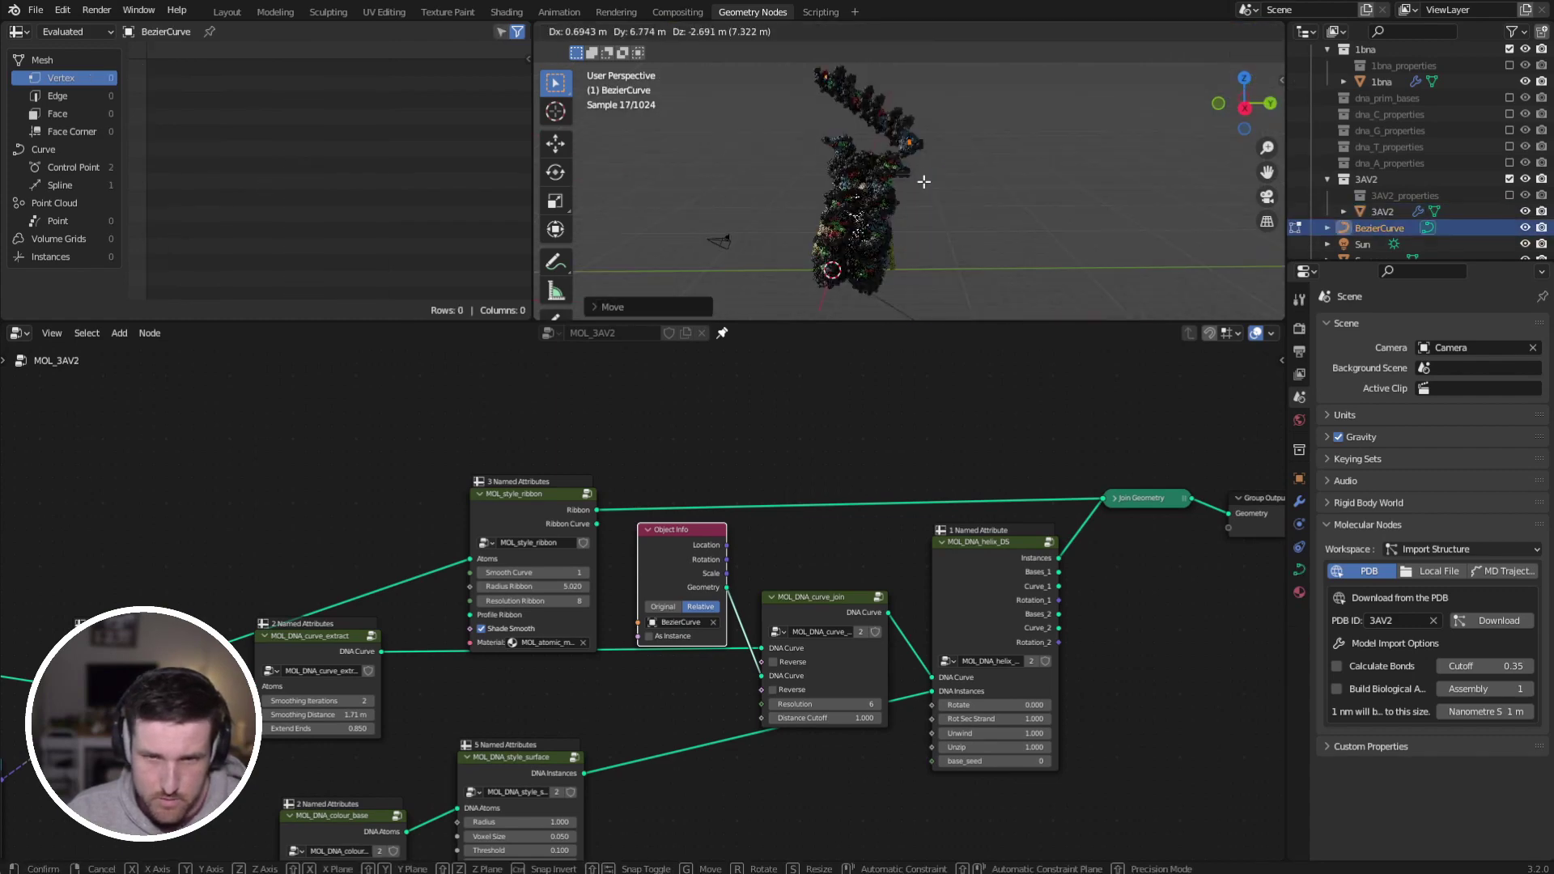
click(922, 181)
middle_drag(923, 181, 708, 138)
key(g)
click(898, 146)
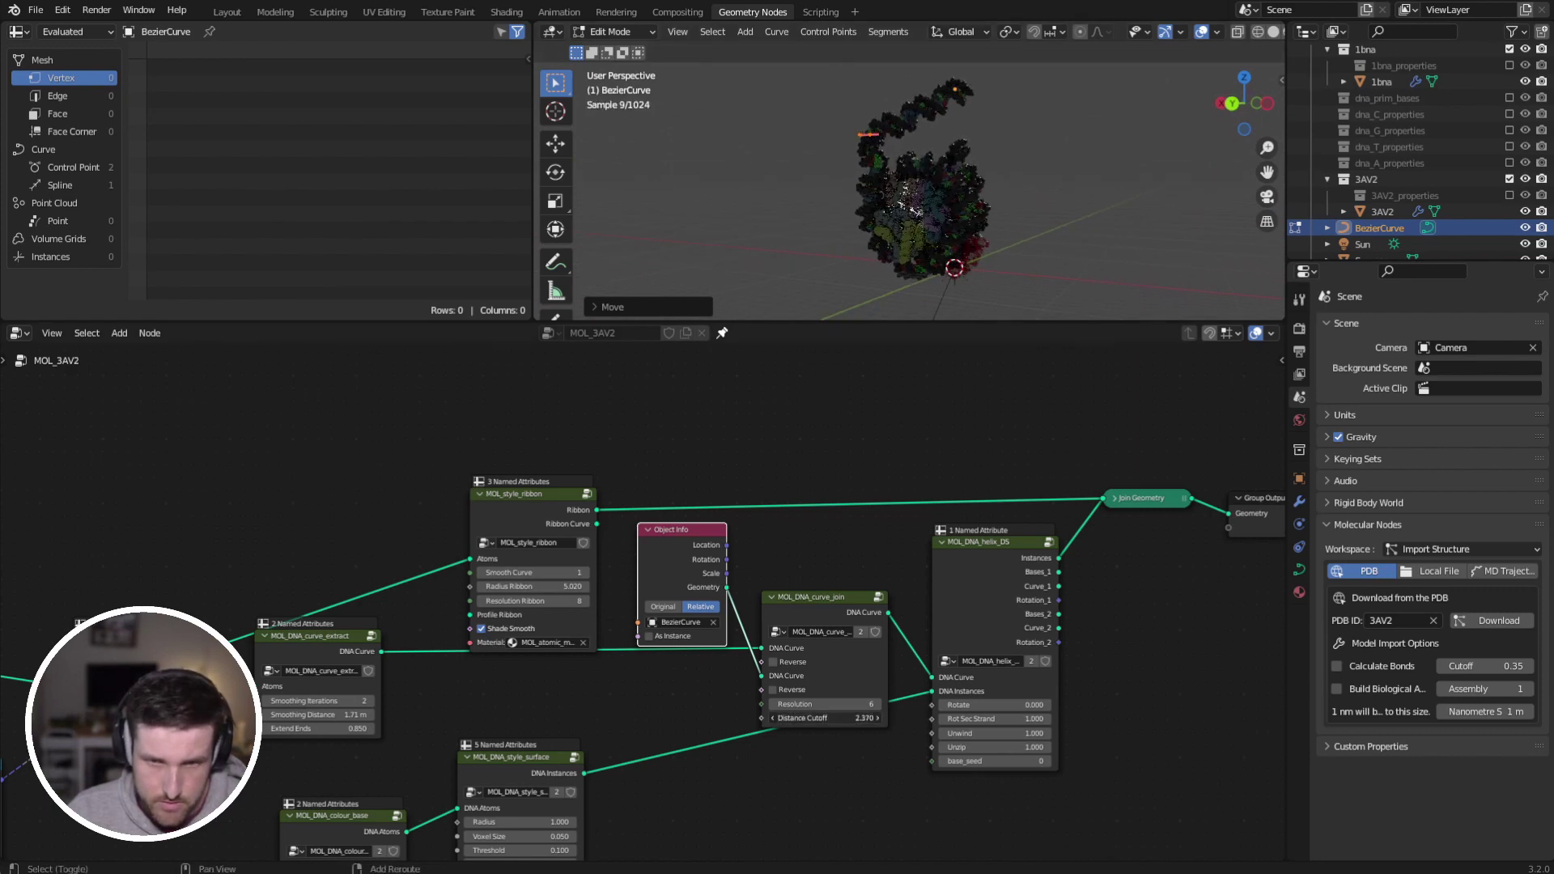
Step: Set the curve join's Distance Cutoff to 2.380 and move the curve point about 7.2 m to the nucleosome's other side
drag(825, 717, 827, 718)
key(g)
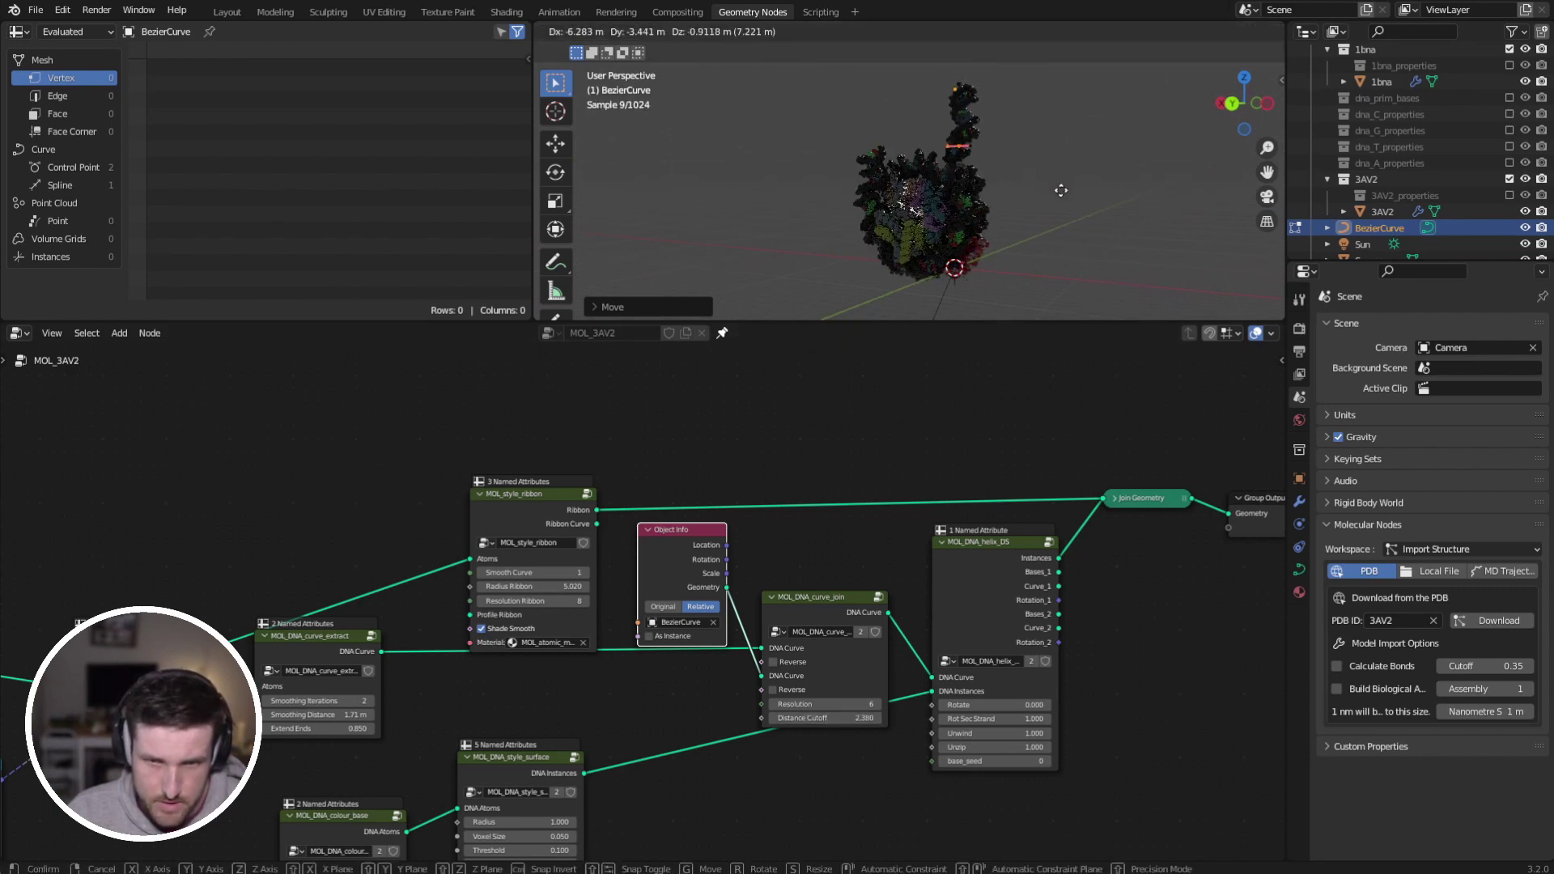
click(1056, 193)
middle_drag(1054, 192, 684, 174)
scroll(777, 165, up, 4)
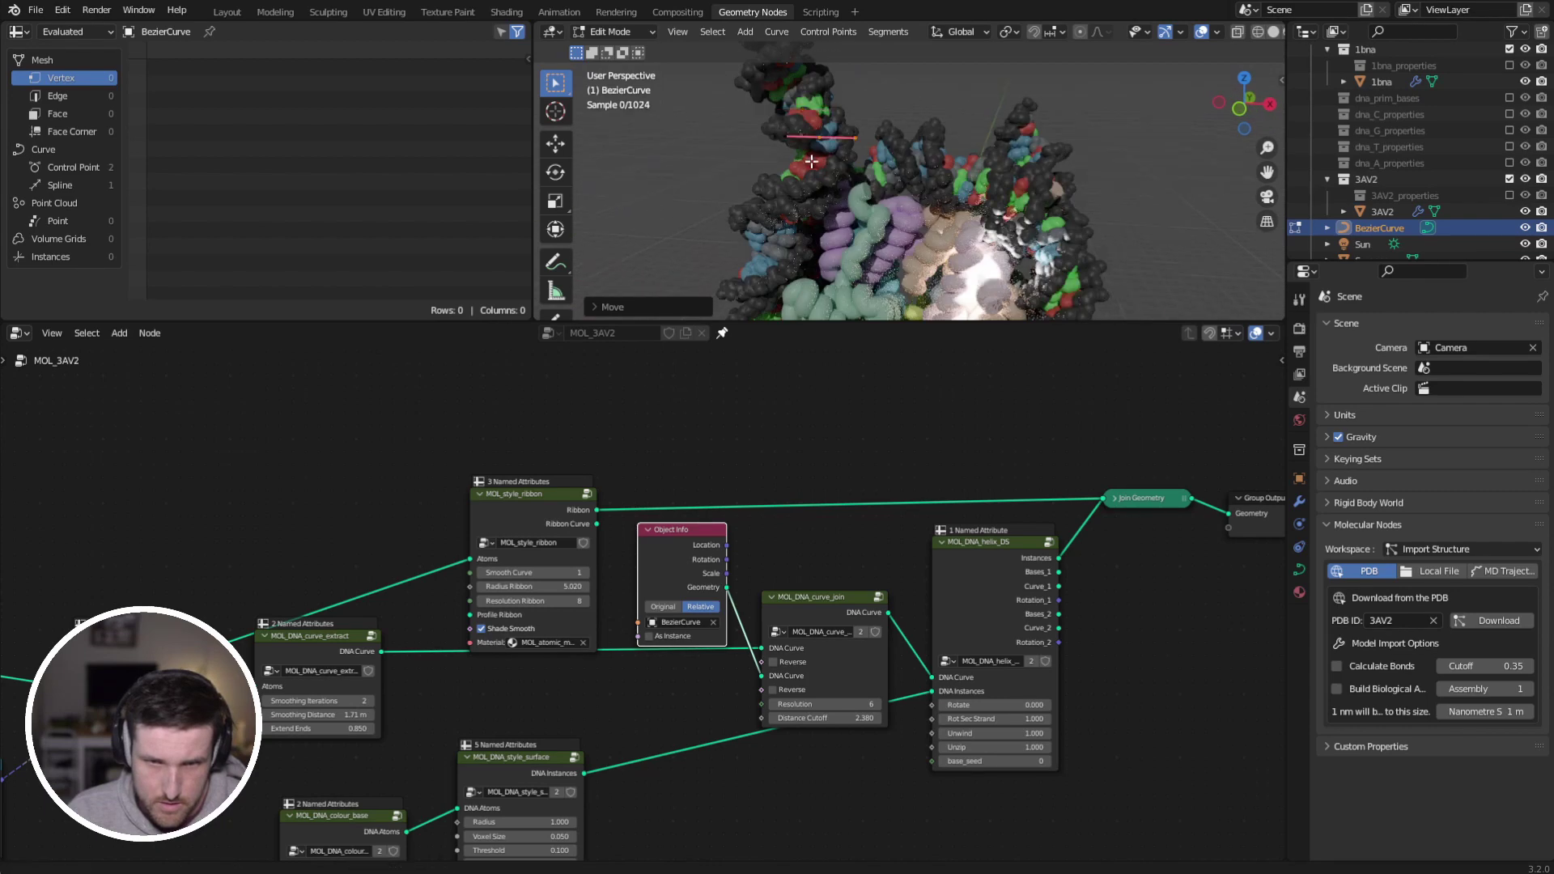
Step: Try reversing the second curve in MOL_DNA_curve_join while shifting the BezierCurve control point
shift+middle_drag(811, 161, 812, 261)
click(772, 689)
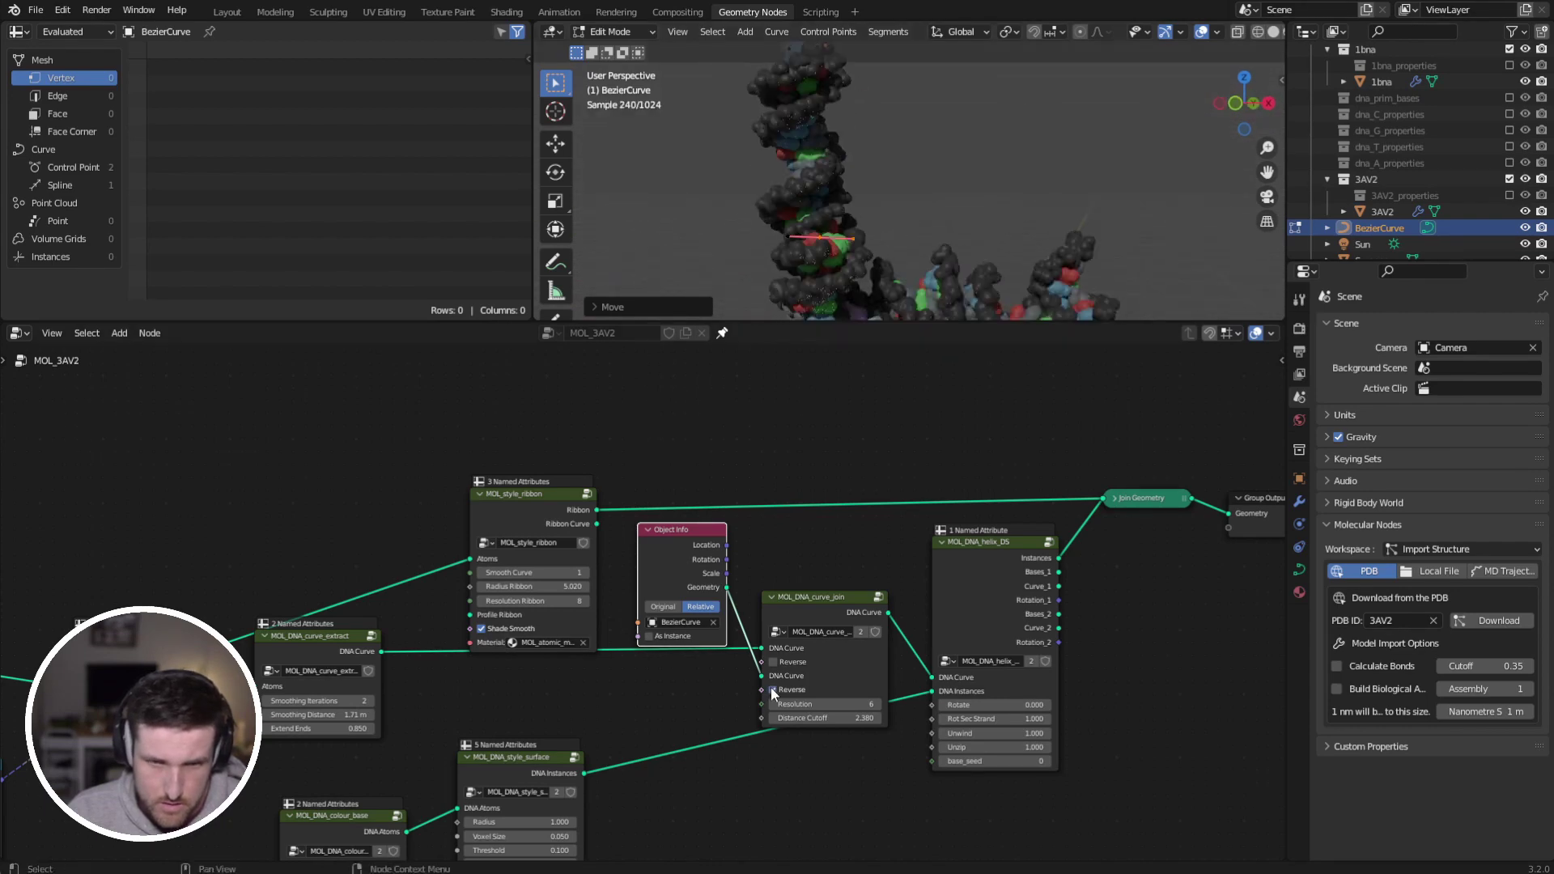
key(g)
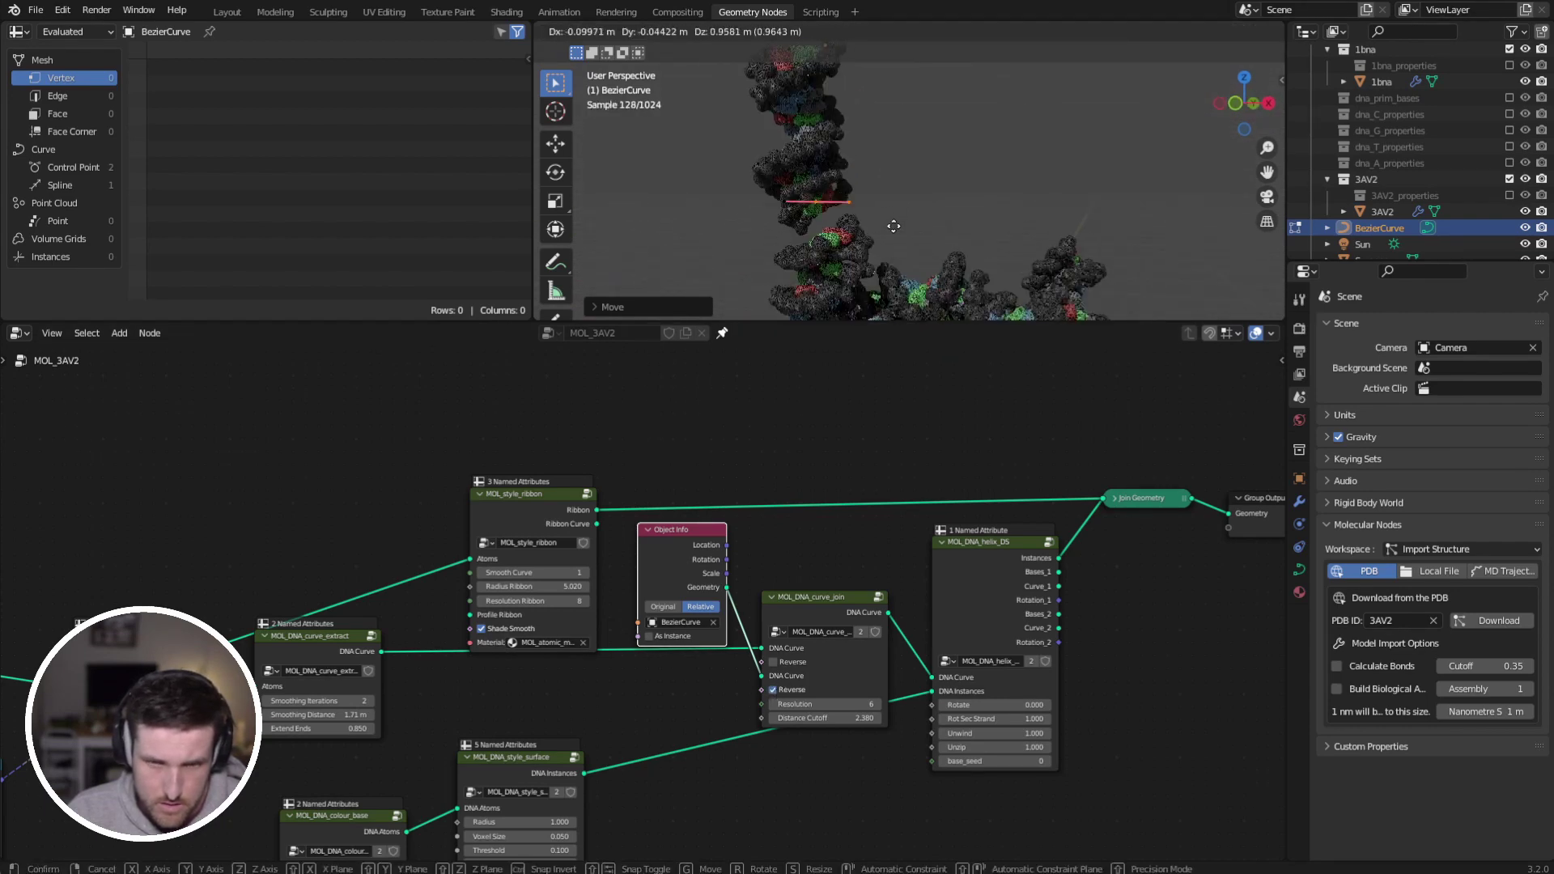
click(889, 264)
click(774, 687)
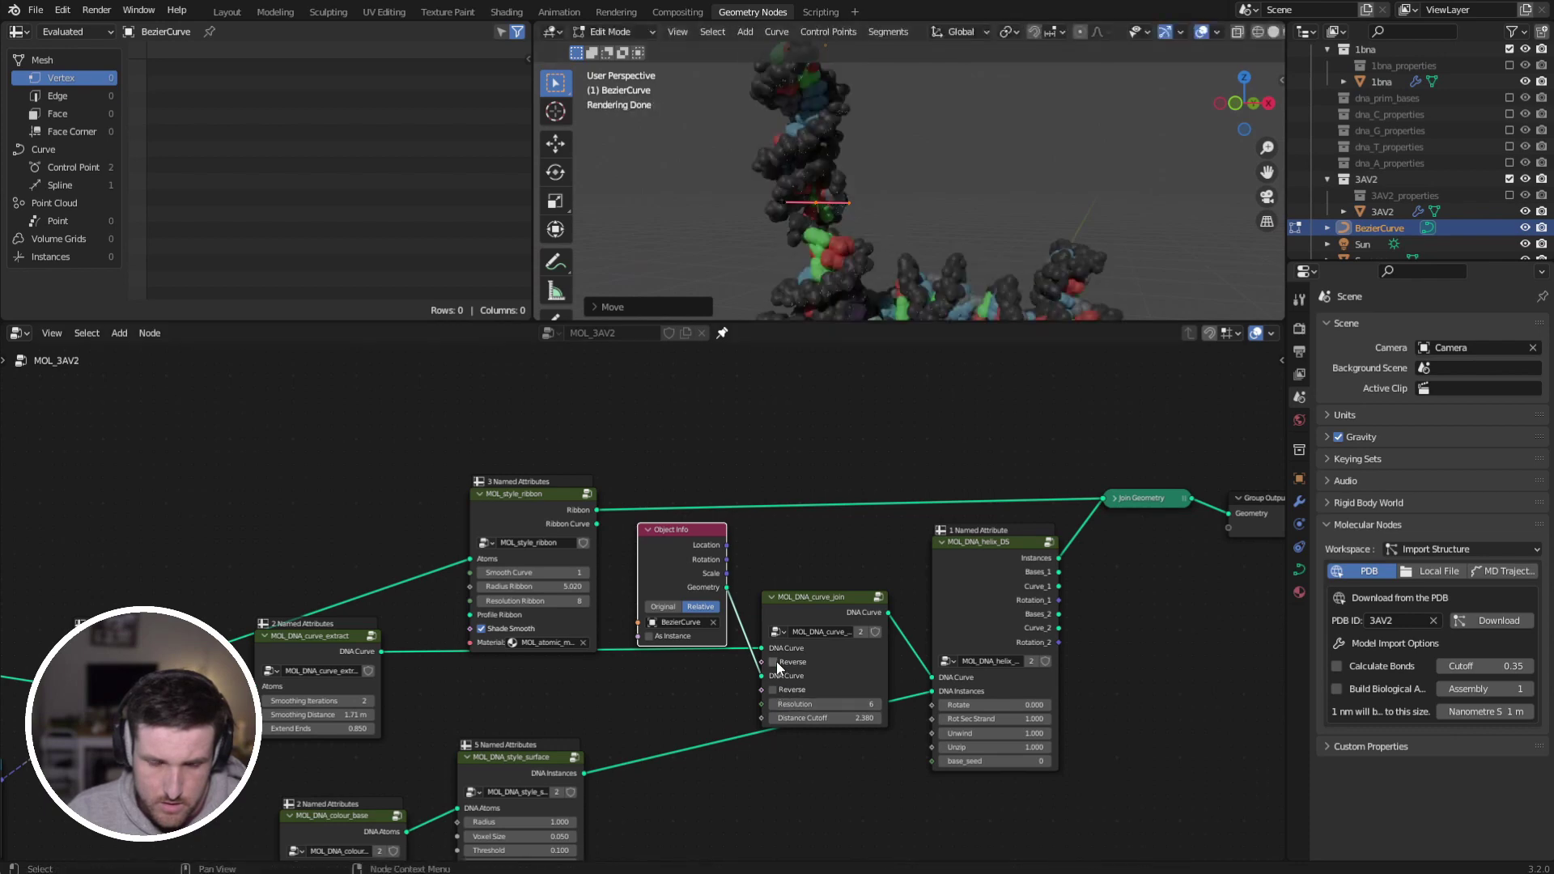
Step: Reverse the first curve in MOL_DNA_curve_join and move the BezierCurve control point around the nucleosome's DNA end
click(776, 662)
key(g)
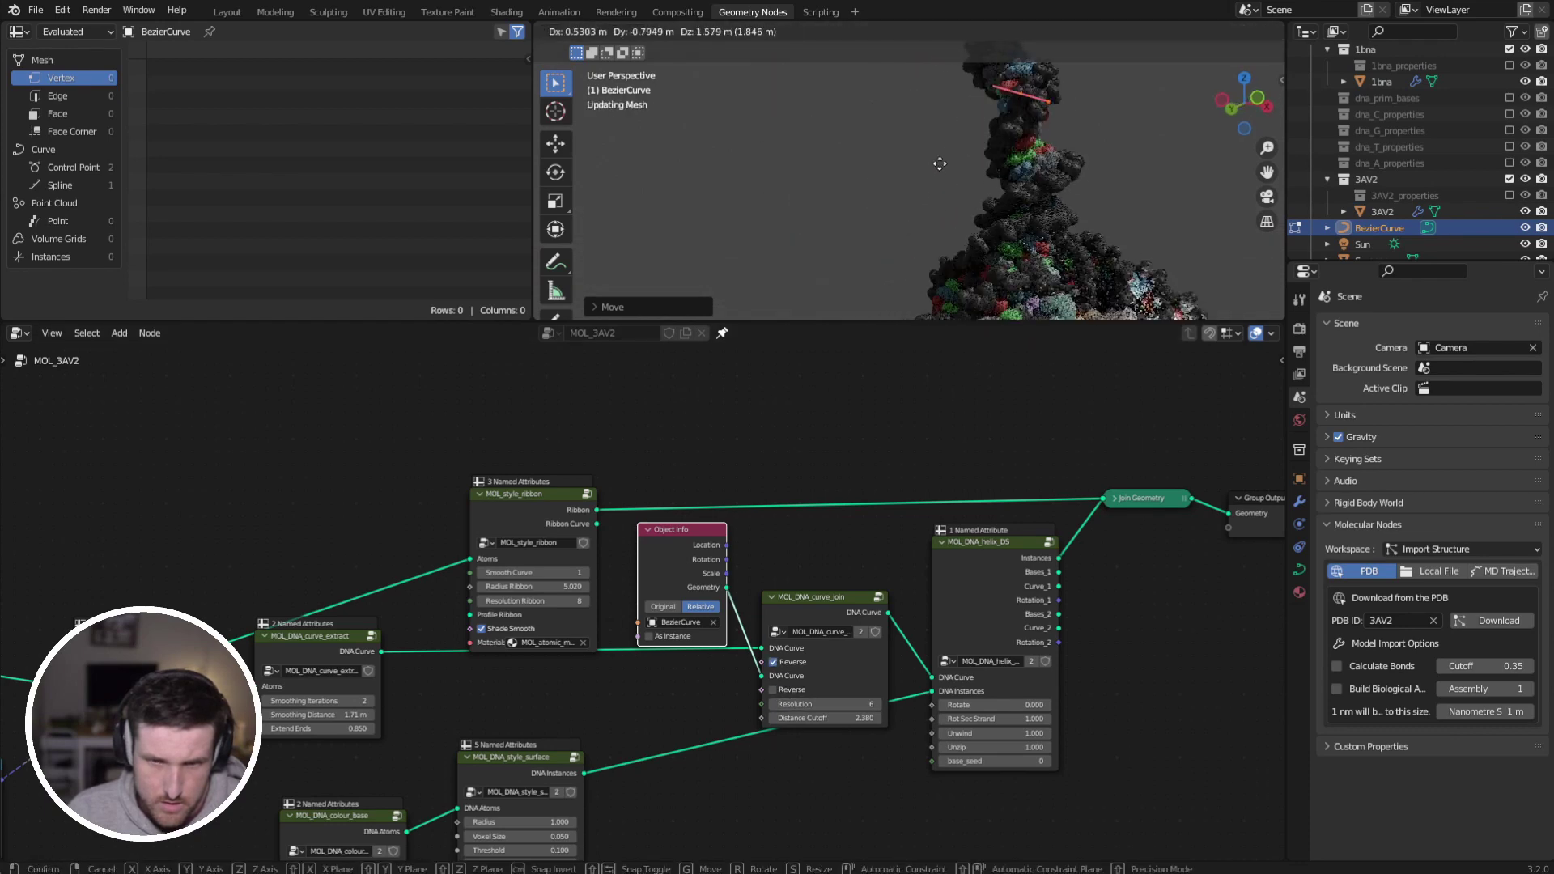
click(1033, 166)
Step: Move the BezierCurve's far control point away from the nucleosome to stretch its DNA strand upward
scroll(972, 148, down, 3)
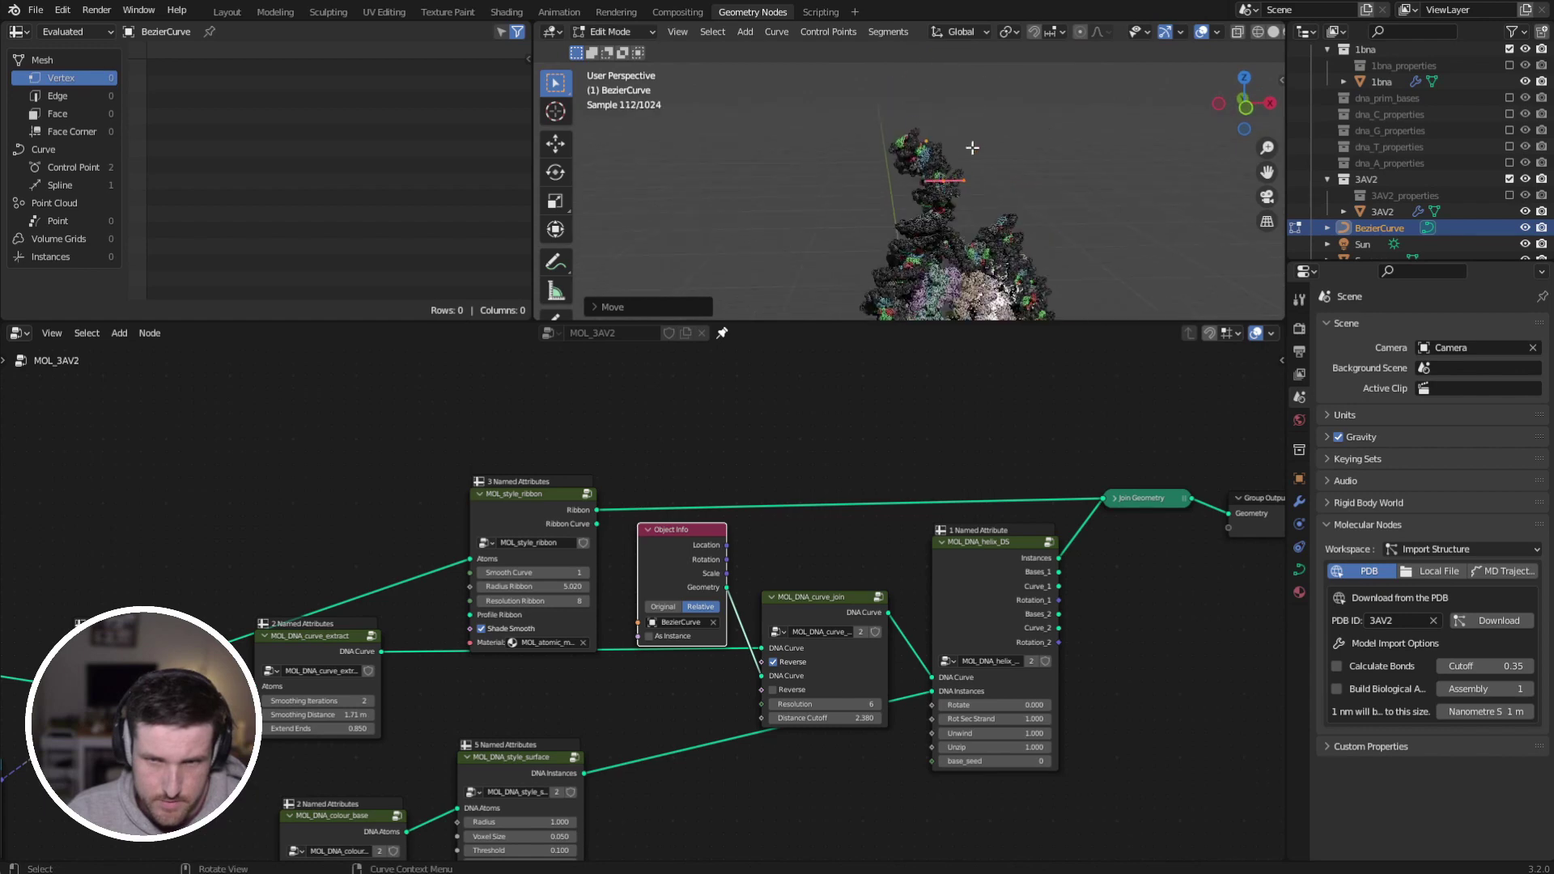
click(912, 138)
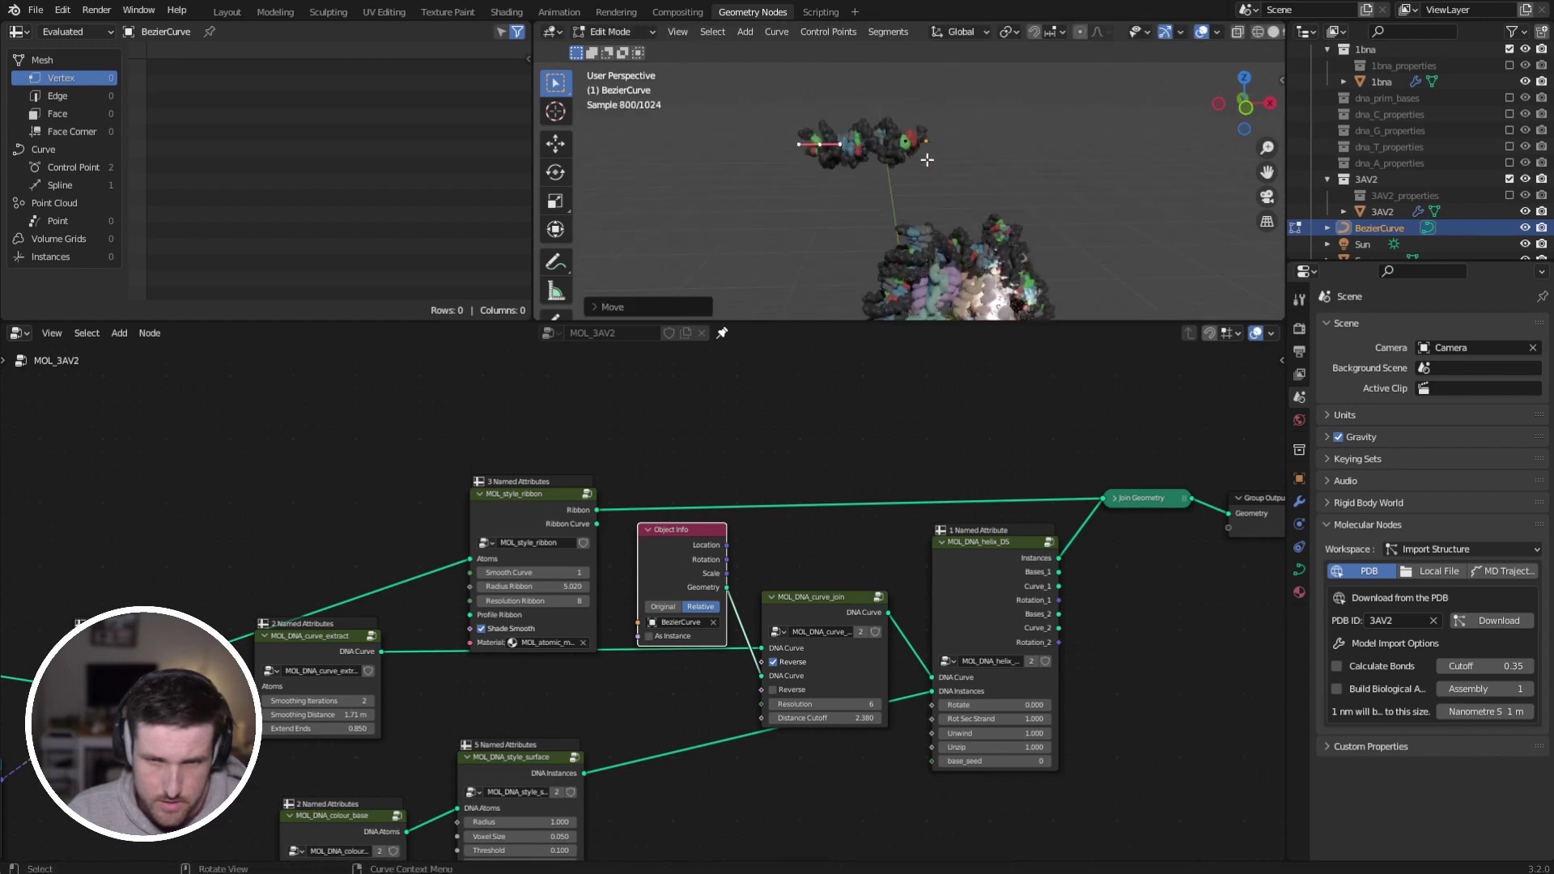
key(g)
click(792, 152)
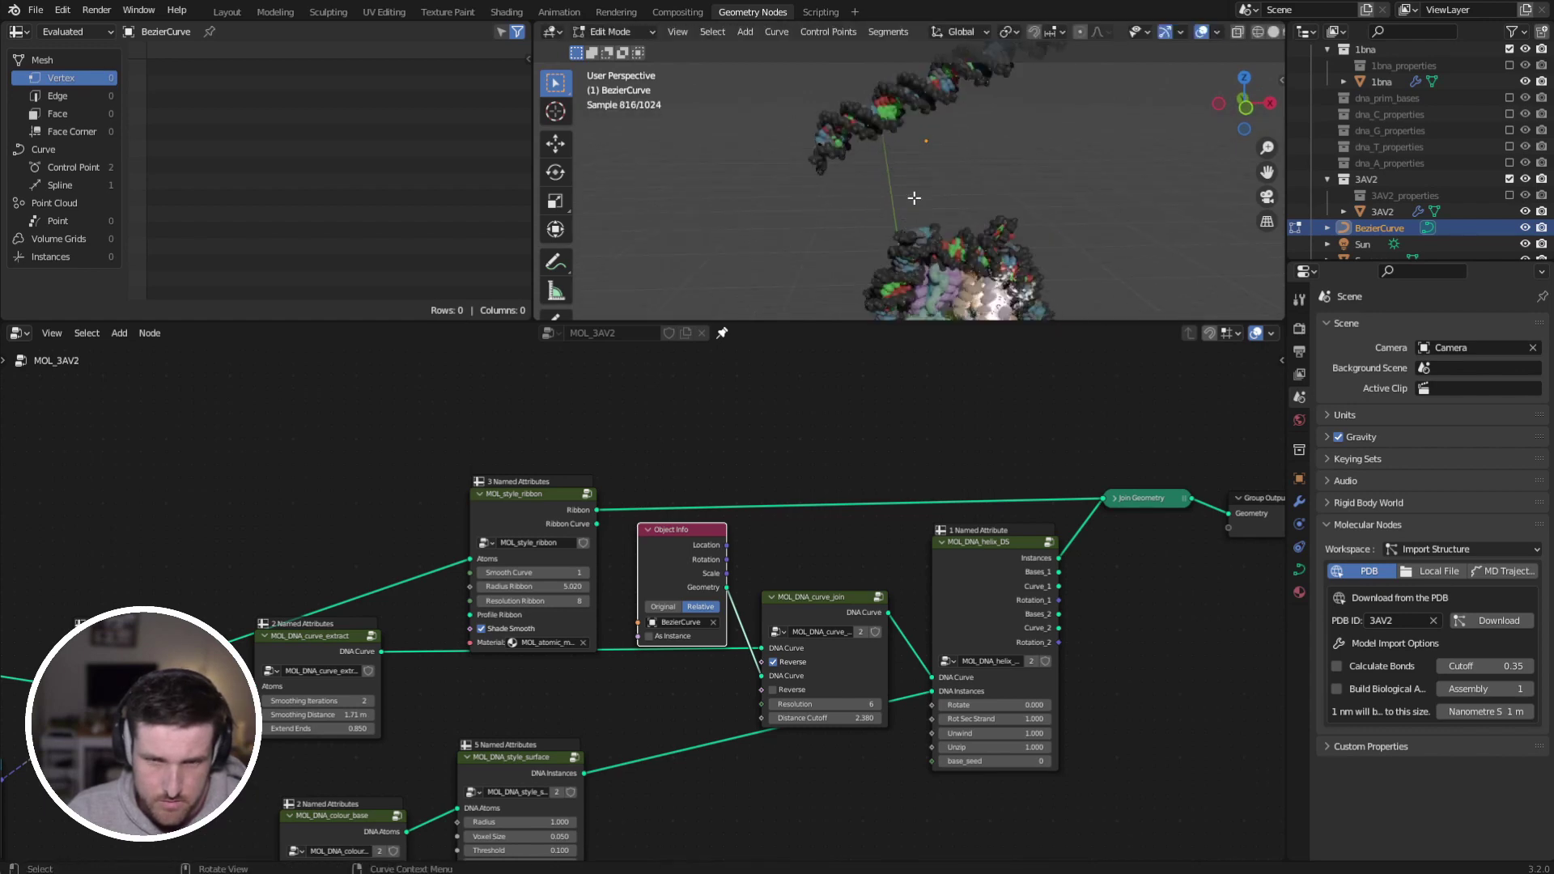
Step: Move the BezierCurve's other control point onto the end of the nucleosome's DNA, adjusting it from a second viewing angle
drag(787, 121, 923, 236)
key(g)
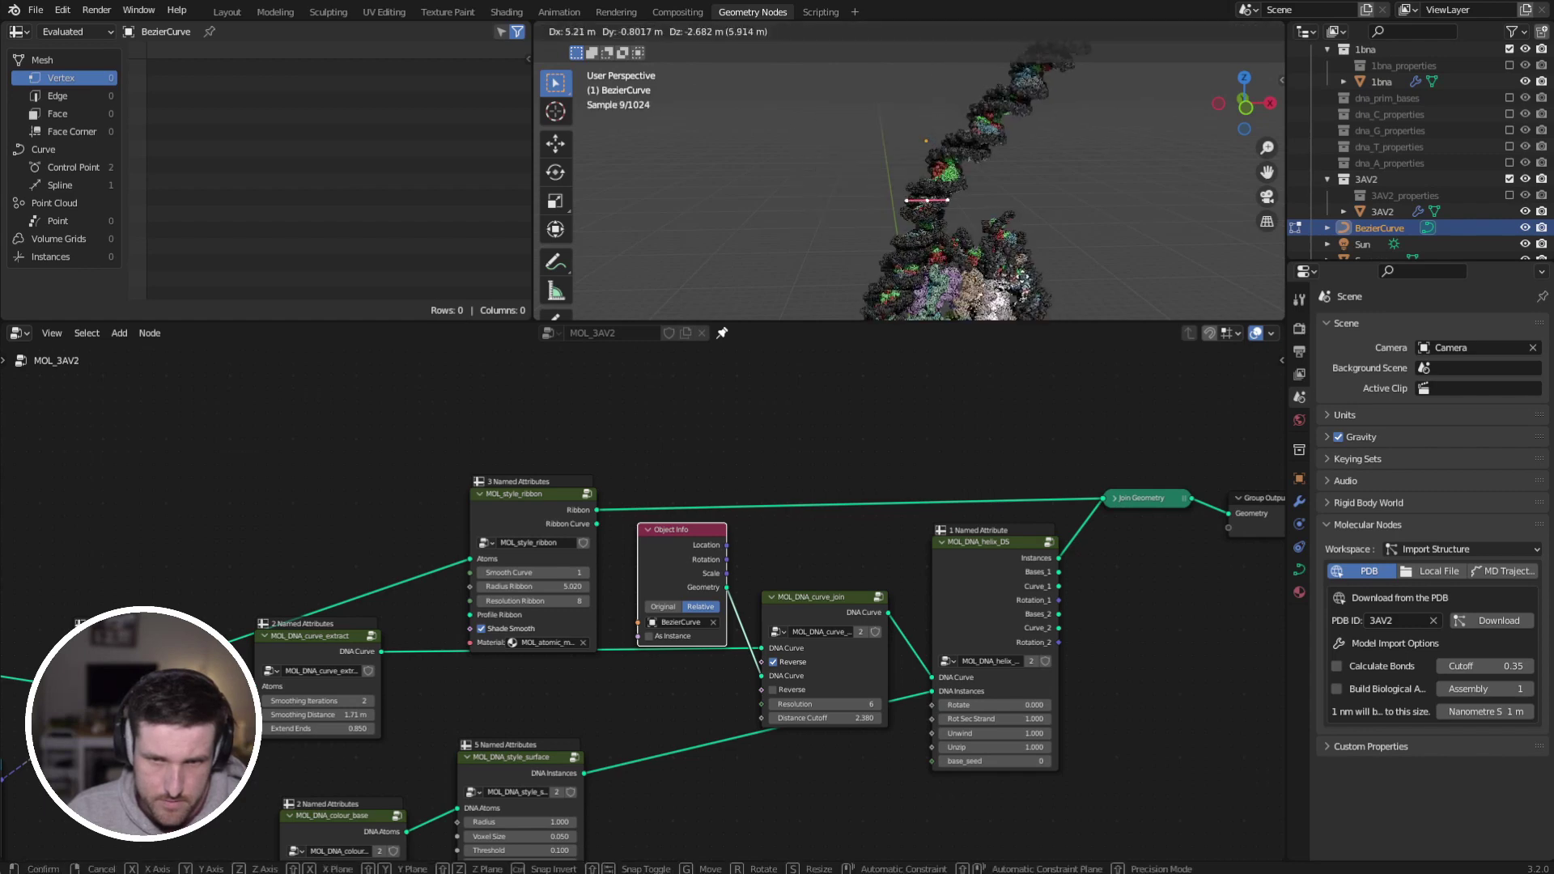
click(1025, 270)
middle_drag(1025, 269, 1207, 218)
key(g)
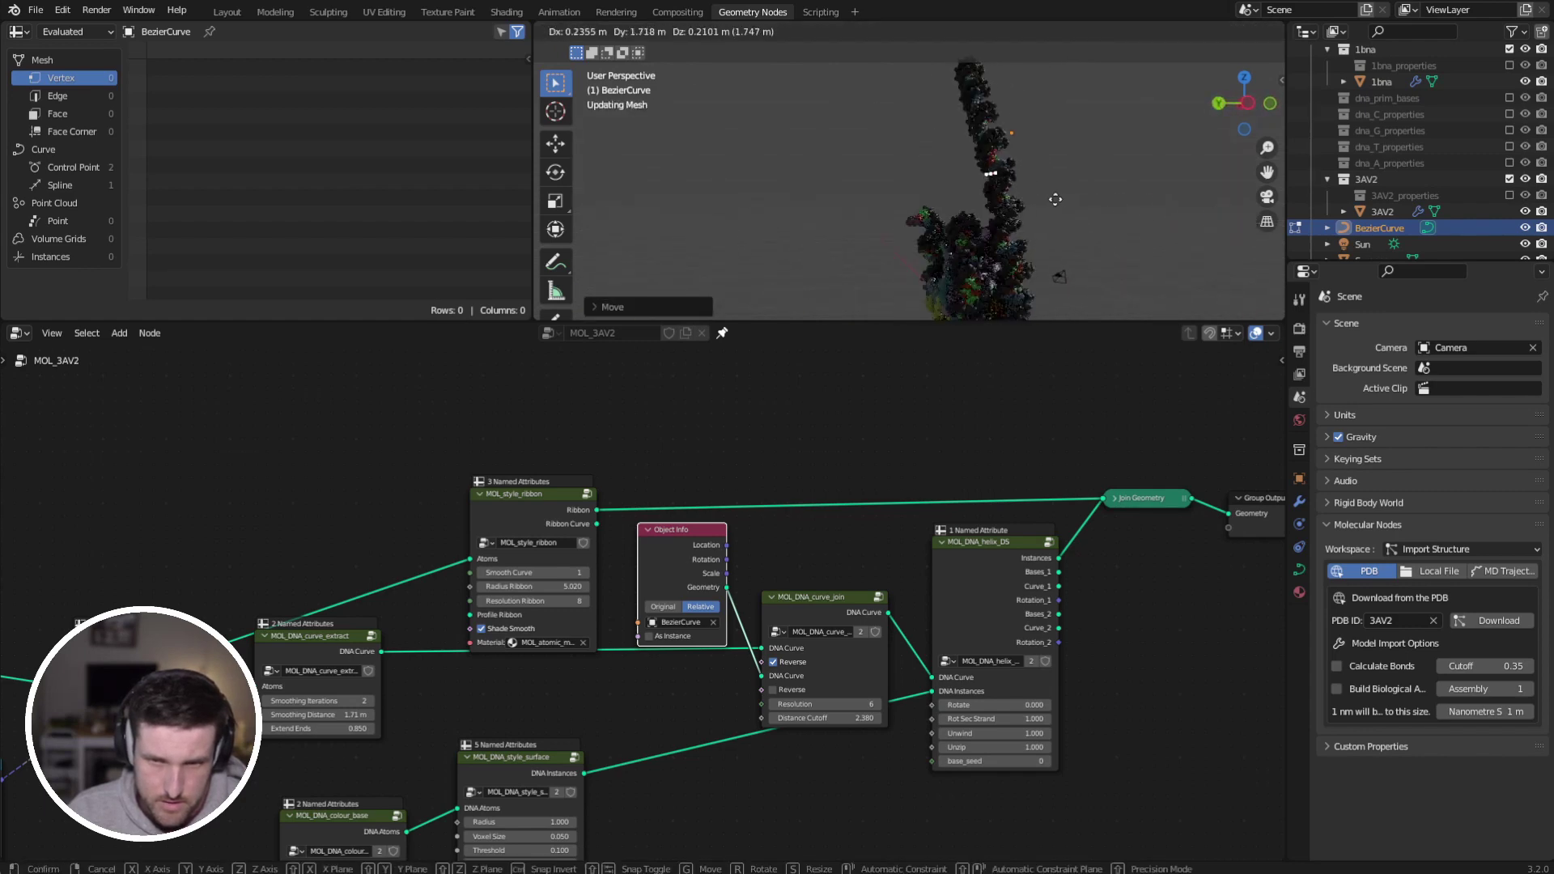
click(1062, 201)
middle_drag(1061, 201, 1045, 262)
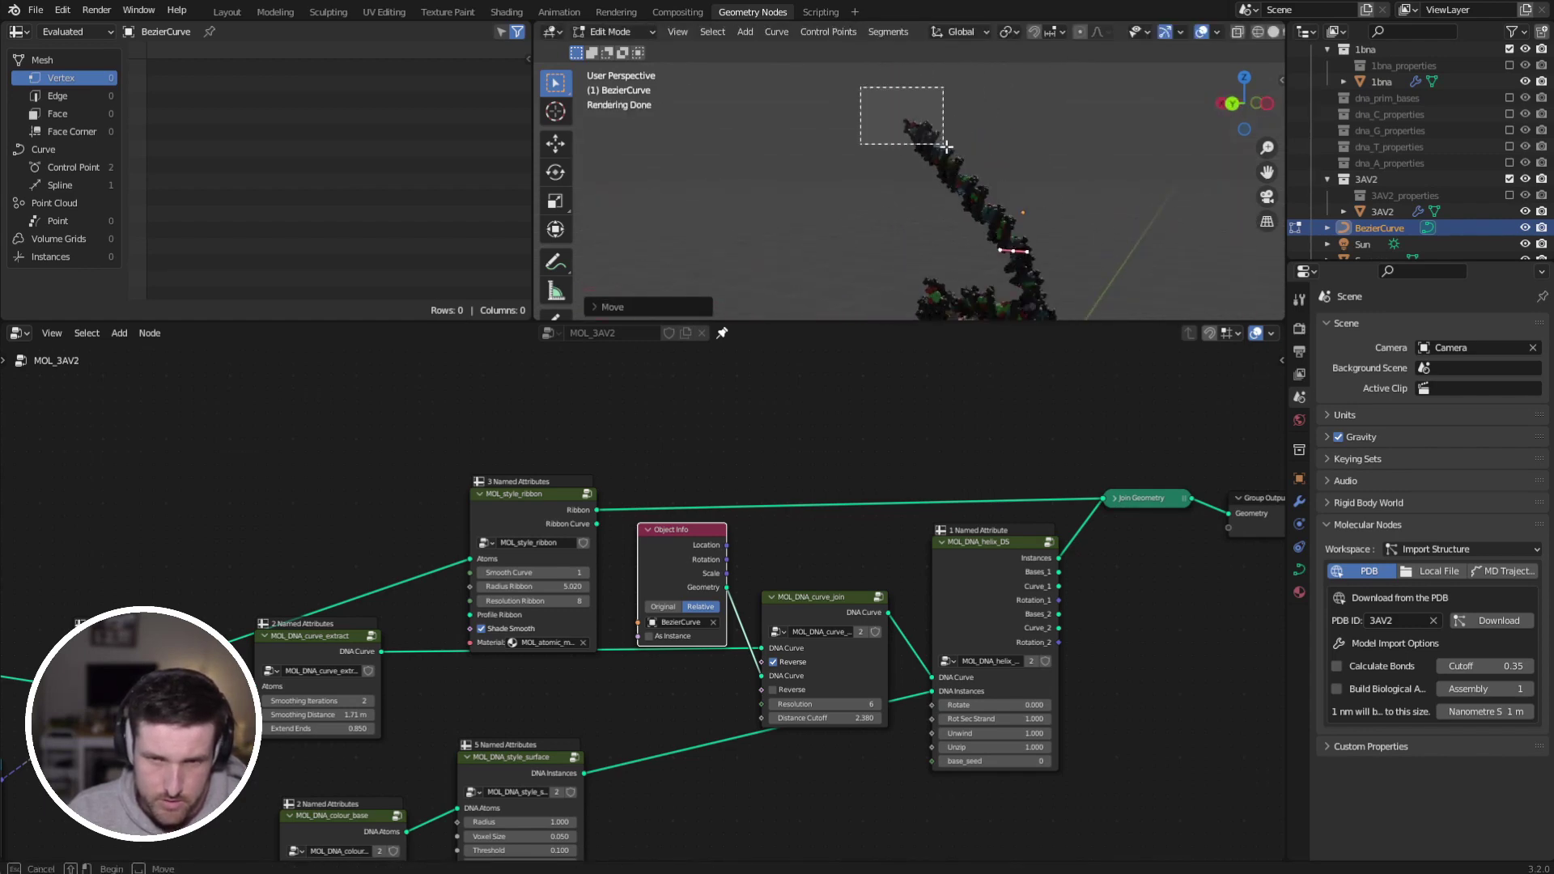
Step: Scale up the handles of the BezierCurve's far control point by about 12 and rotate them to bend the strand
key(s)
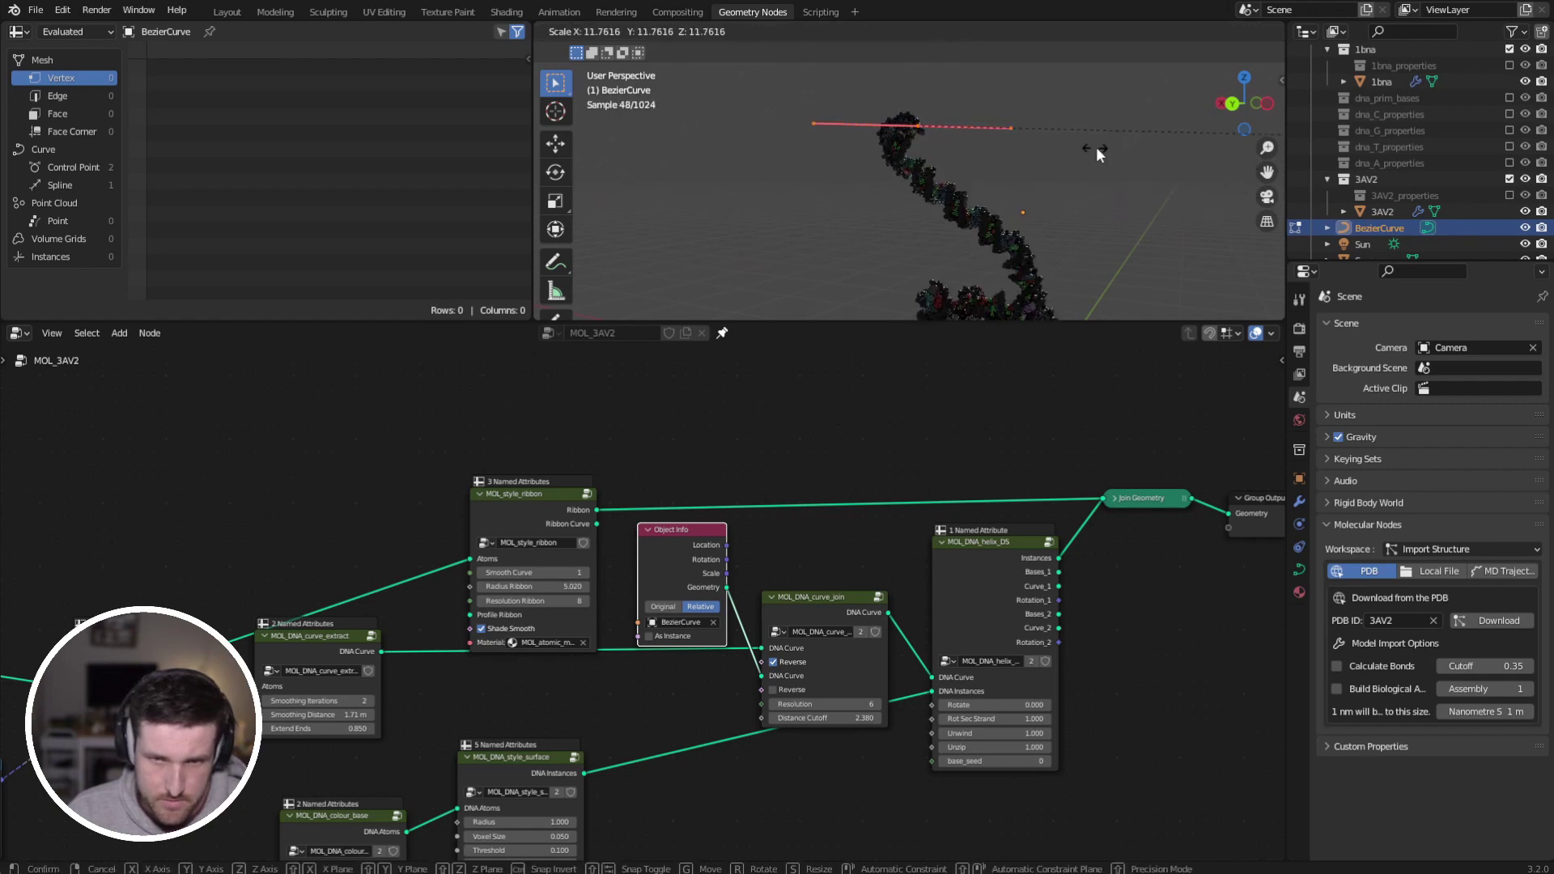
click(1098, 153)
key(r)
click(694, 144)
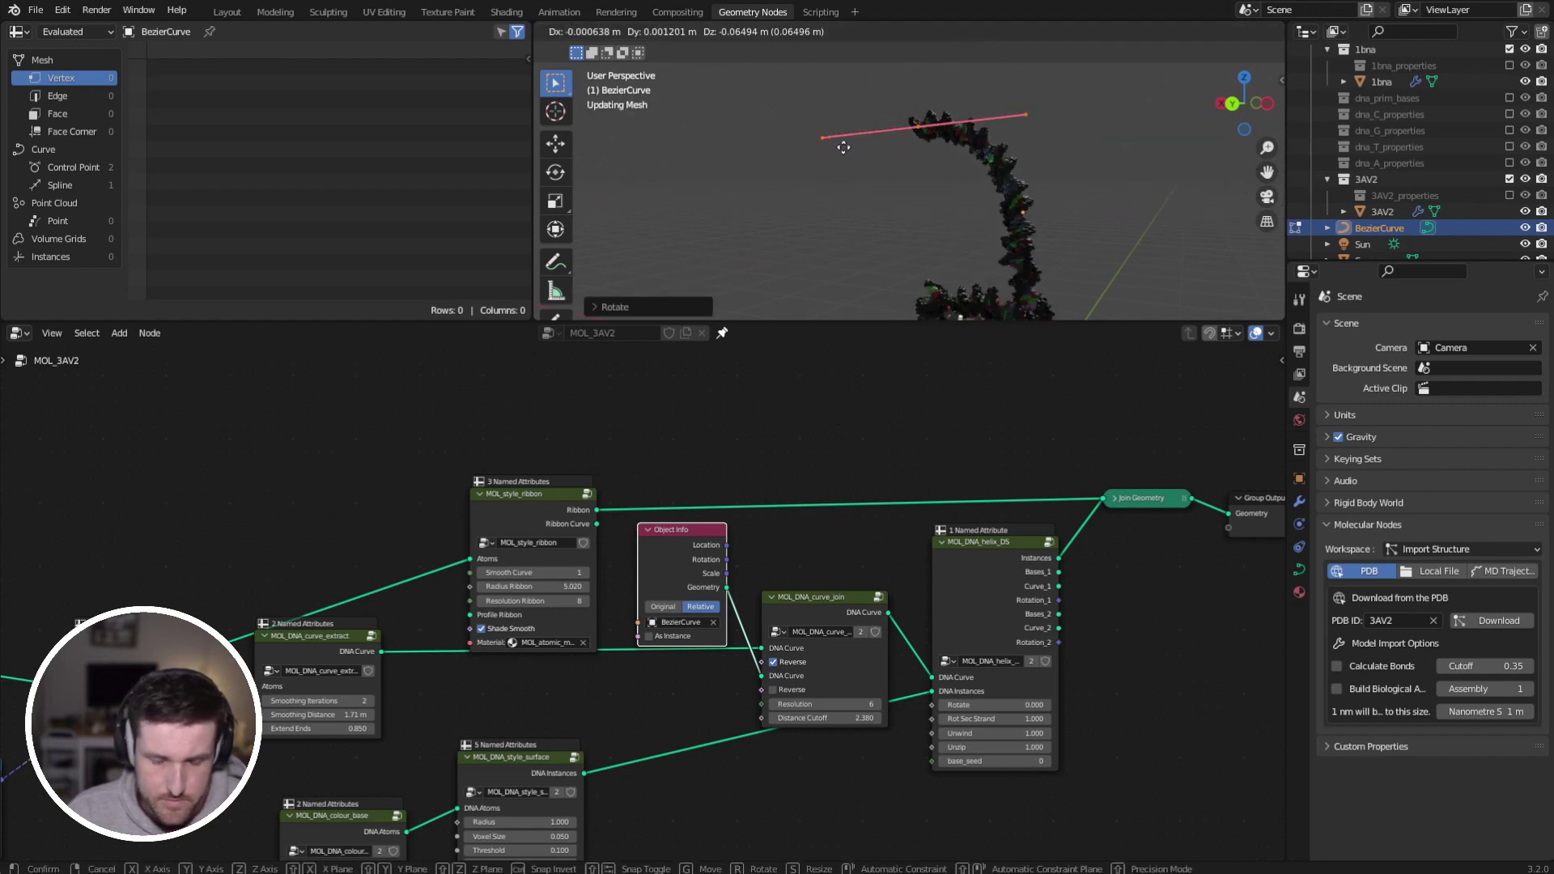
Step: Extrude a third control point from the BezierCurve's free end and rotate its handles into a downward arc
key(e)
click(807, 177)
click(642, 260)
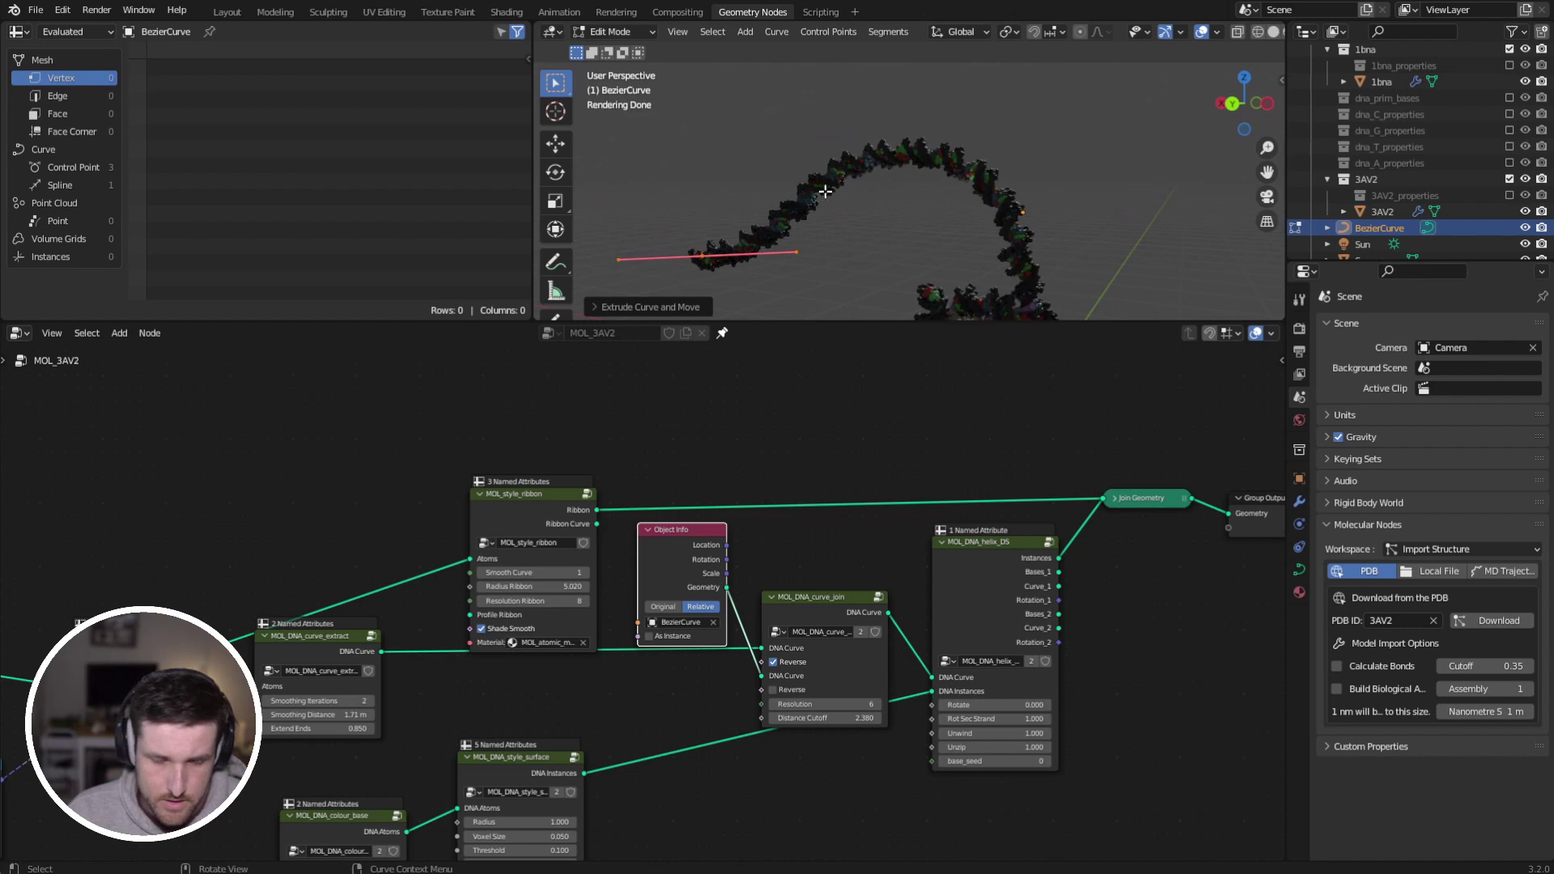
key(r)
click(795, 187)
Step: Enlarge the 3D viewport and move the BezierCurve's free end point farther from the nucleosome
middle_drag(795, 187, 891, 201)
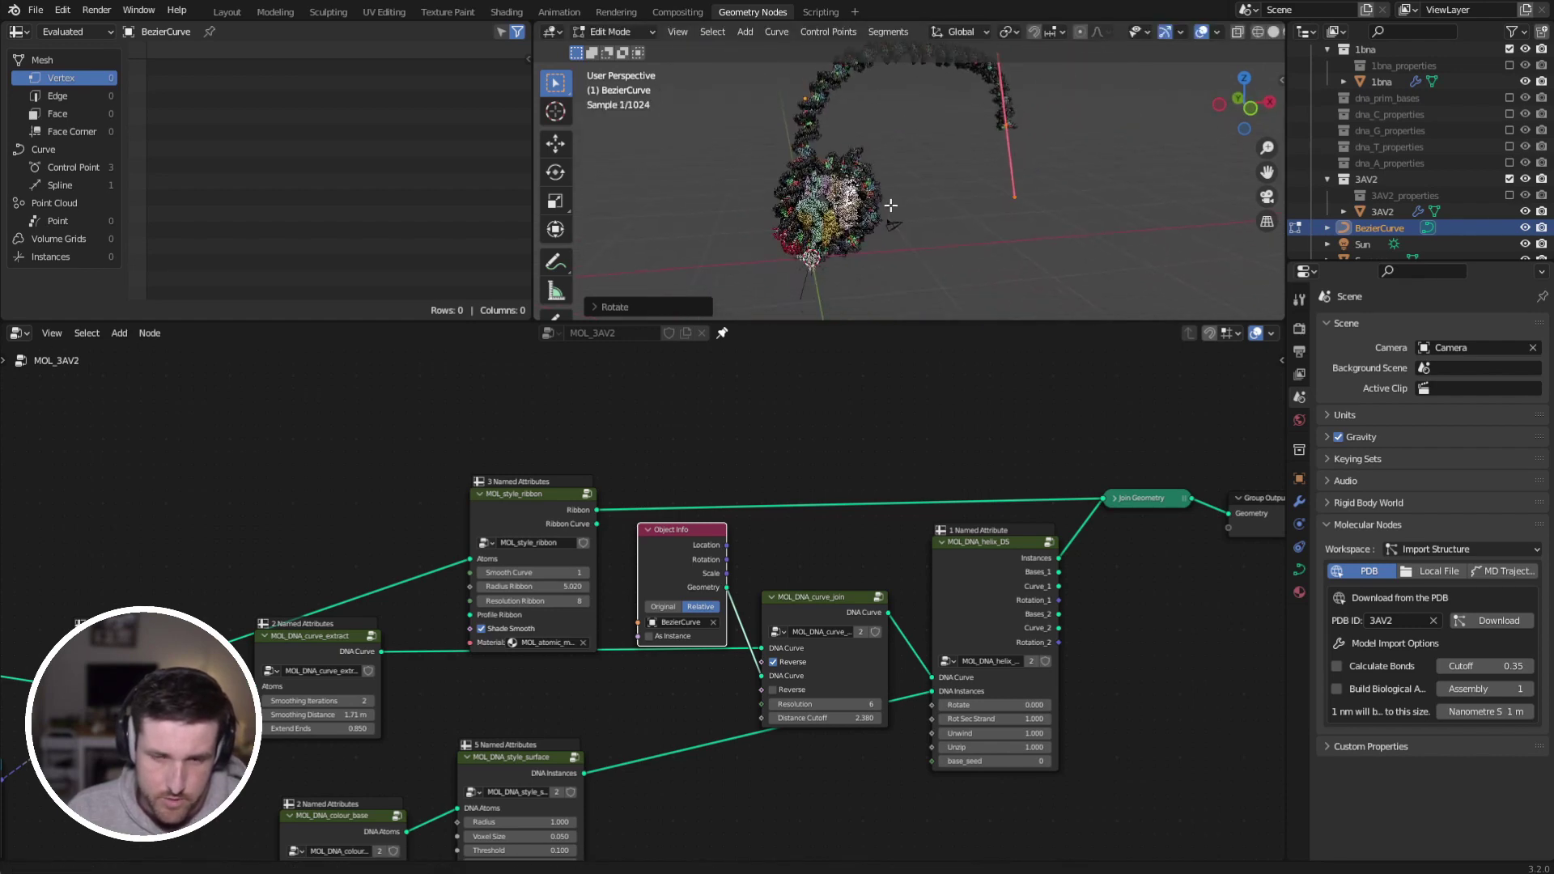
scroll(890, 201, up, 2)
drag(881, 317, 882, 595)
key(g)
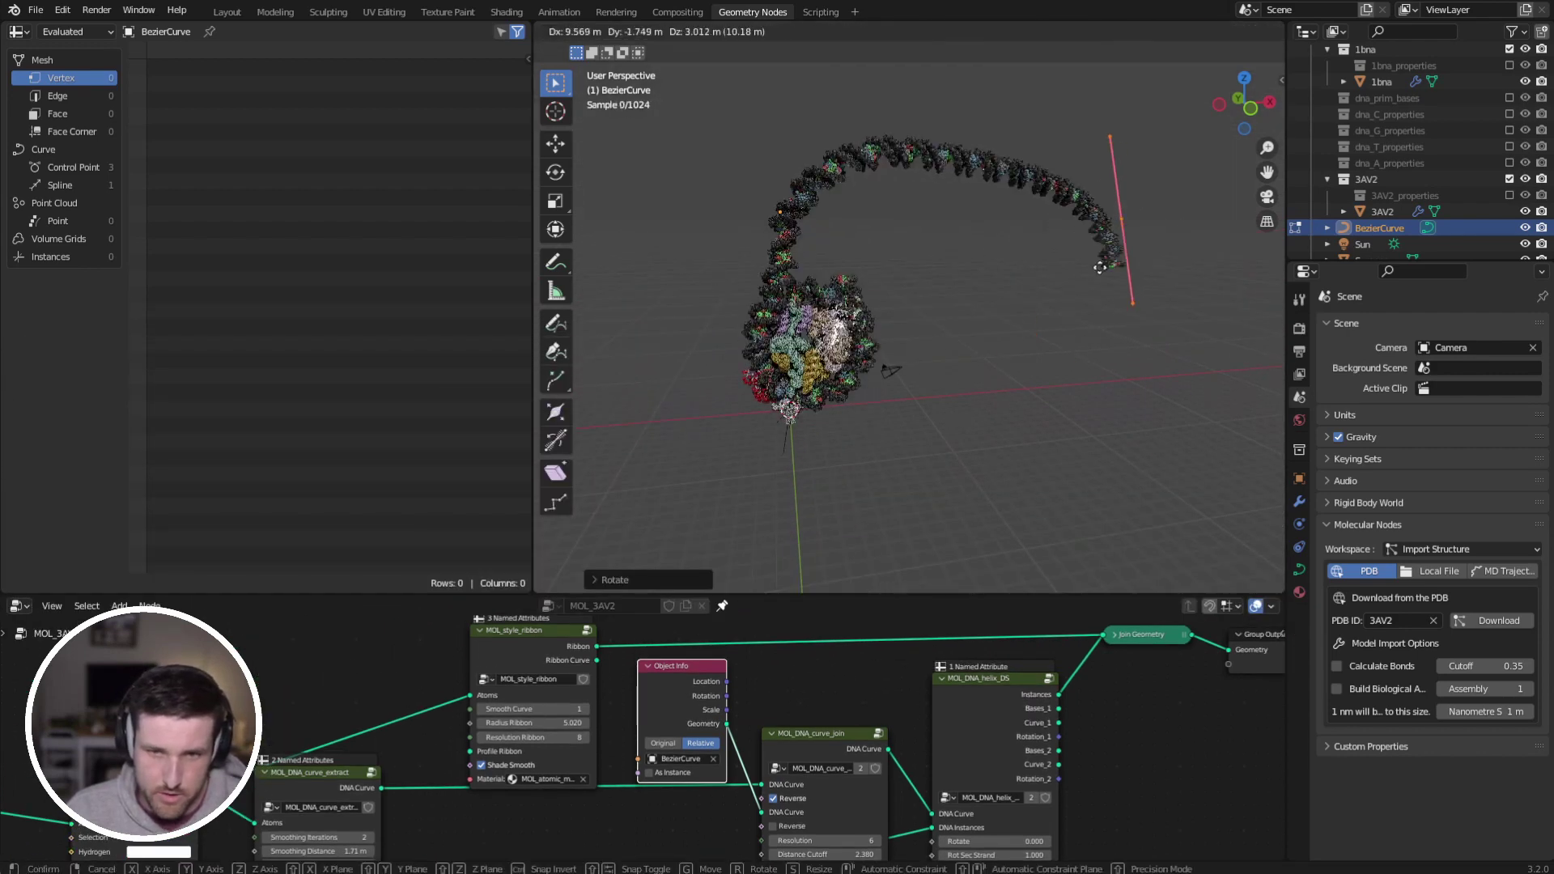
click(1162, 295)
Step: Set Rotate in the MOL_DNA_helix_DS node to 2.000
scroll(807, 340, up, 4)
scroll(807, 340, up, 2)
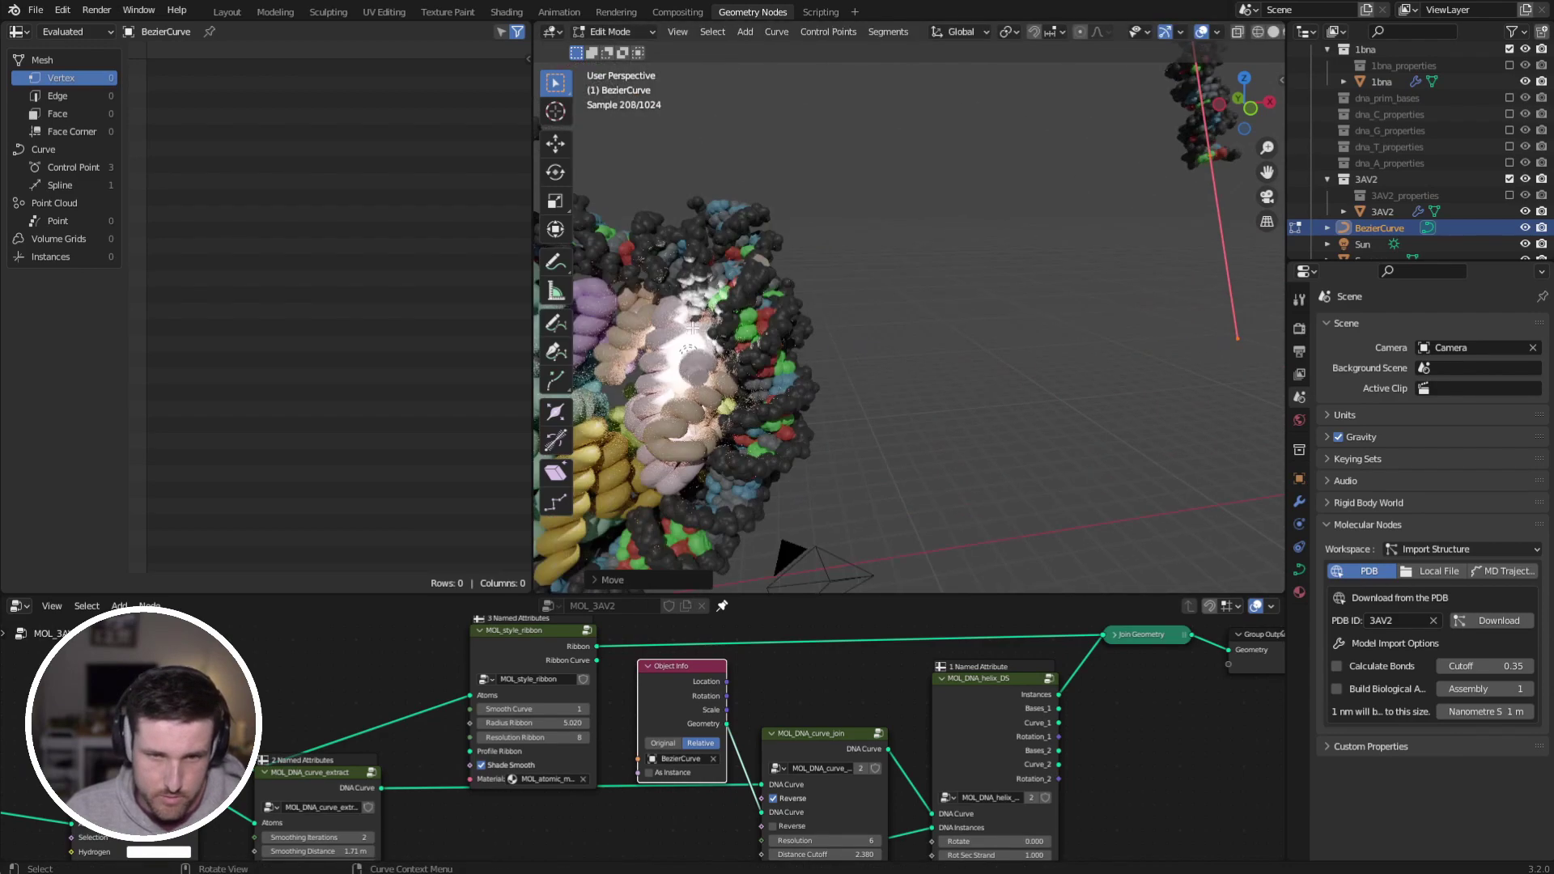
scroll(913, 215, down, 5)
middle_drag(912, 215, 1005, 231)
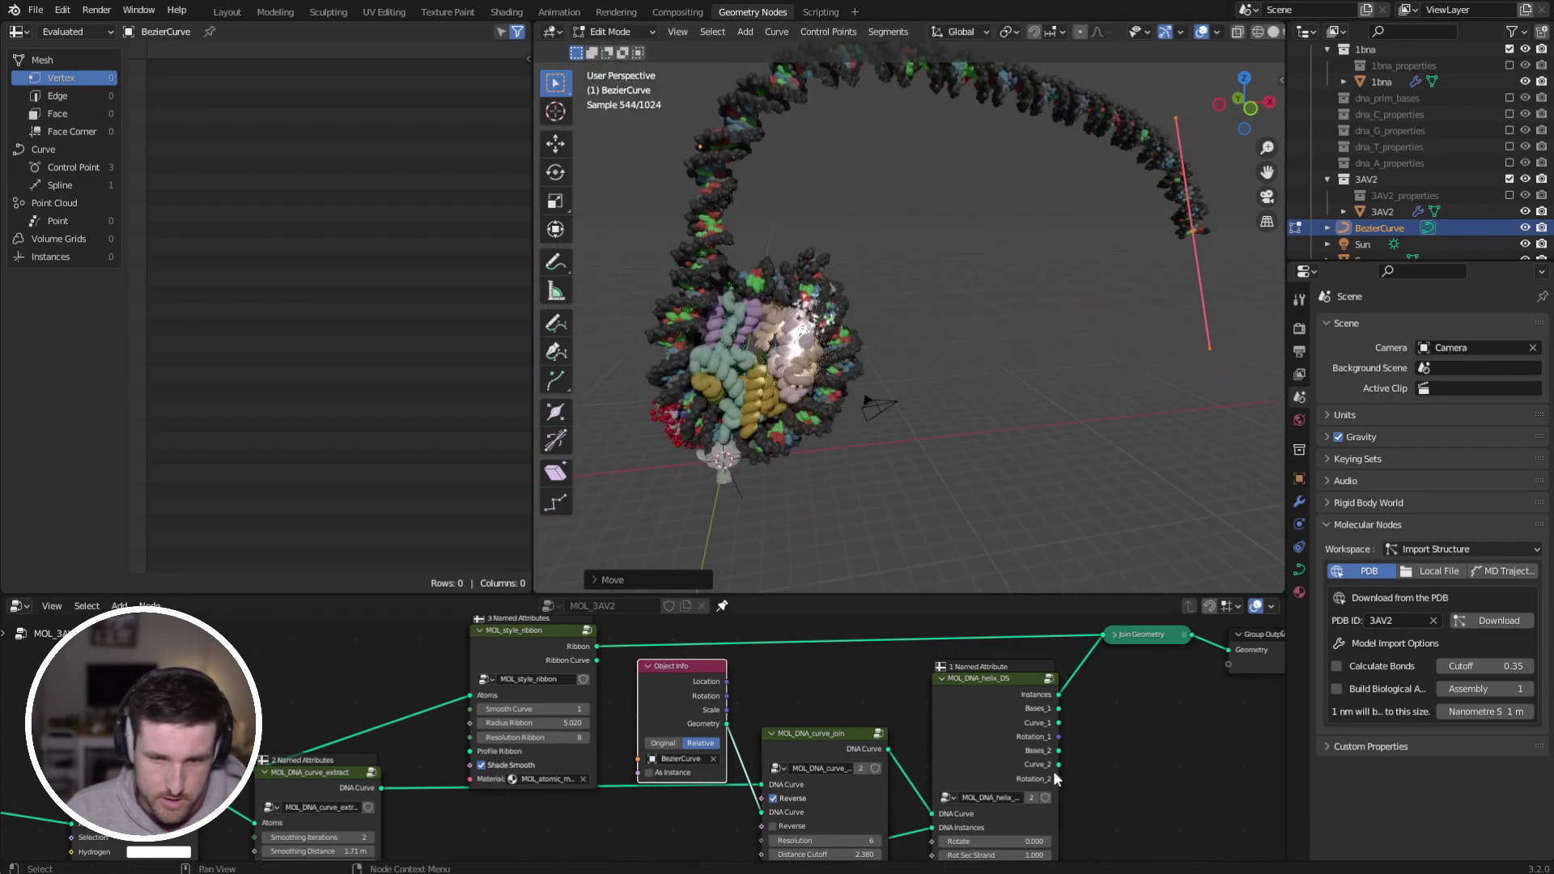
drag(995, 841, 1133, 841)
Step: Leave curve editing, deselect everything, and look through the camera, reorienting it around the nucleosome
middle_drag(1008, 252, 844, 438)
key(Tab)
click(701, 443)
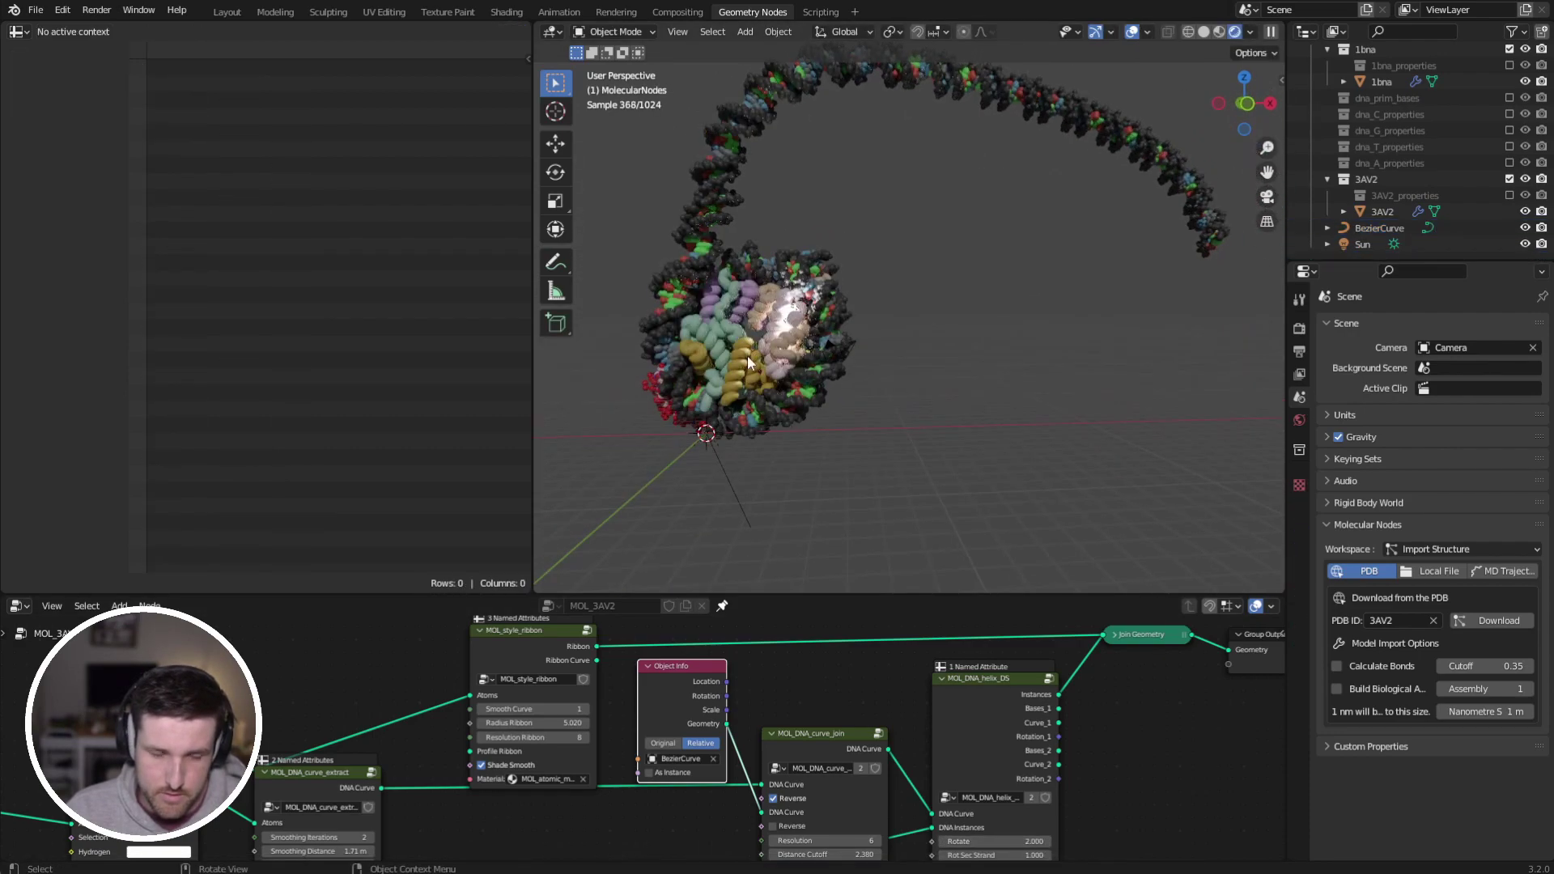
key(KP_0)
scroll(826, 356, down, 6)
middle_drag(834, 353, 939, 371)
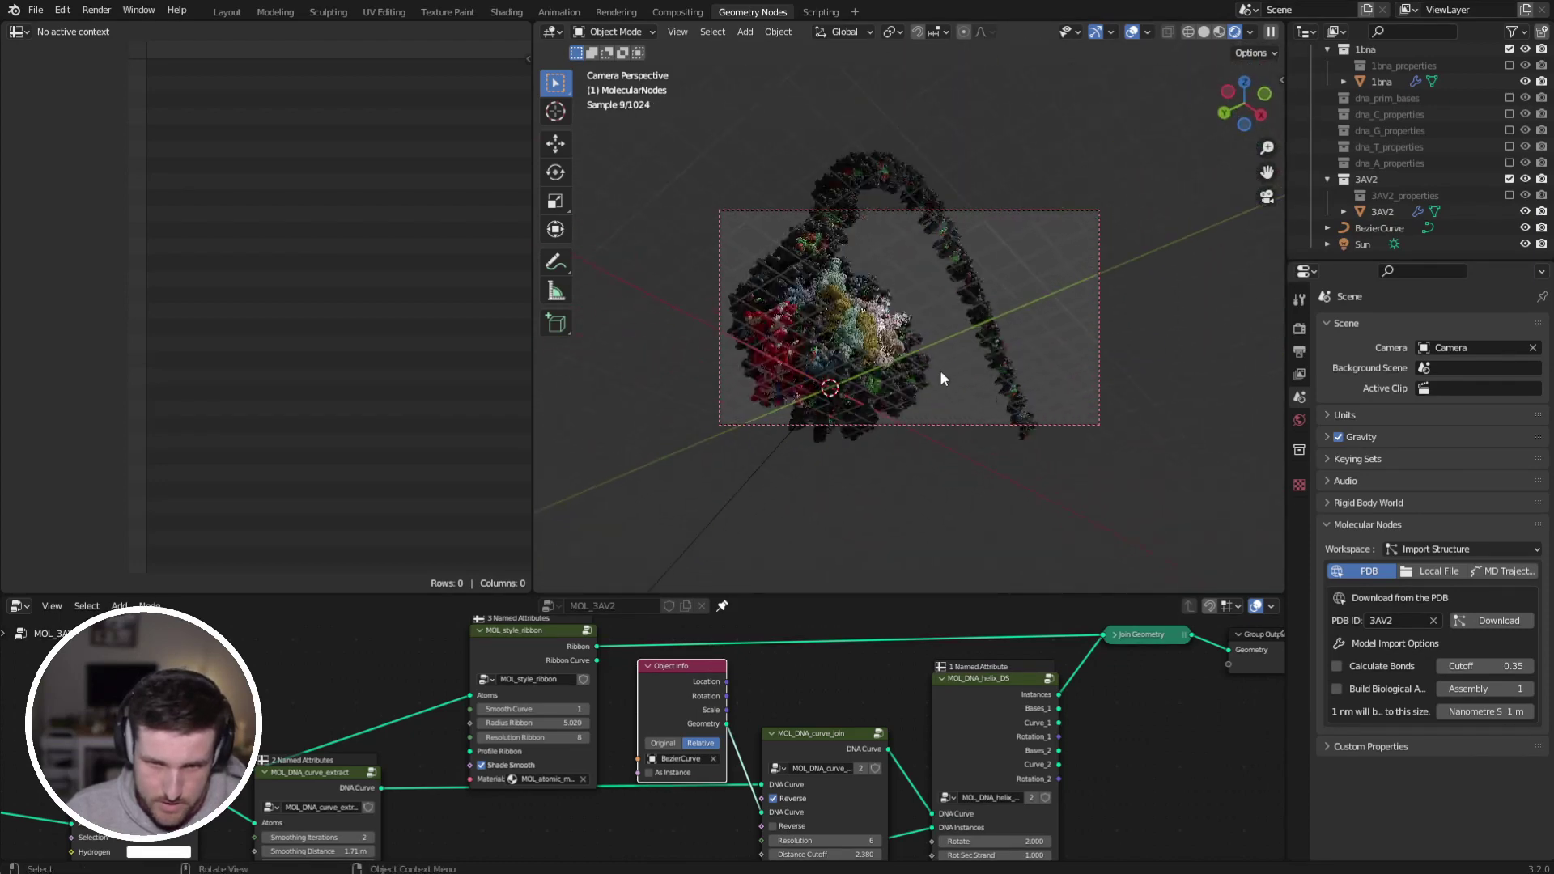
scroll(901, 362, up, 5)
Step: Delete the red 1bna object in front of the nucleosome
click(731, 341)
key(x)
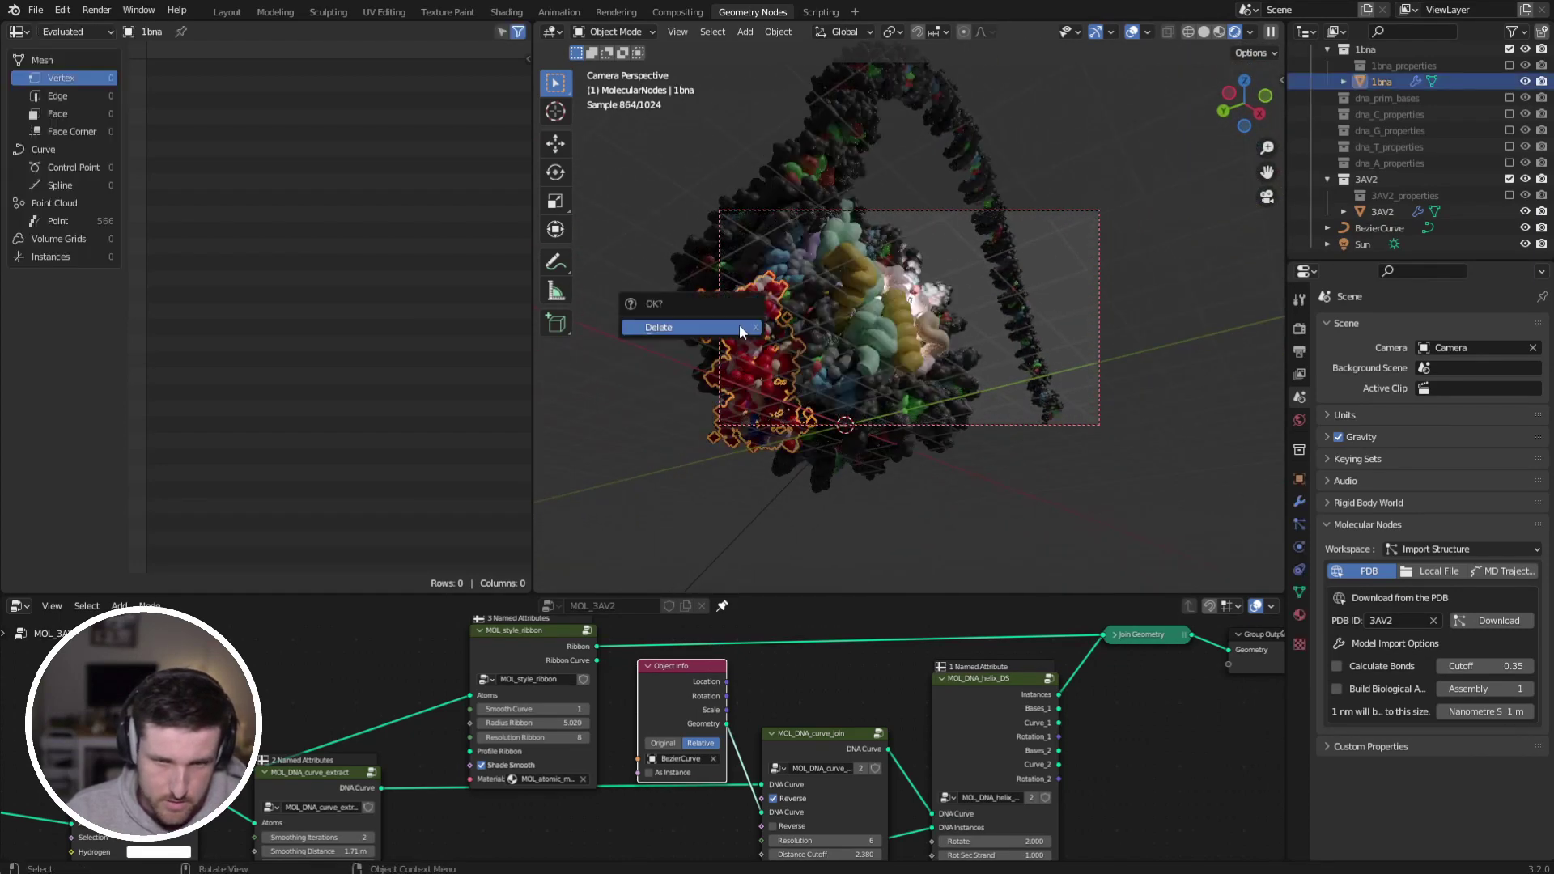
click(739, 324)
Step: Set the Sun light's strength to 3.000 and its angle to 91.5°
middle_drag(739, 323, 801, 327)
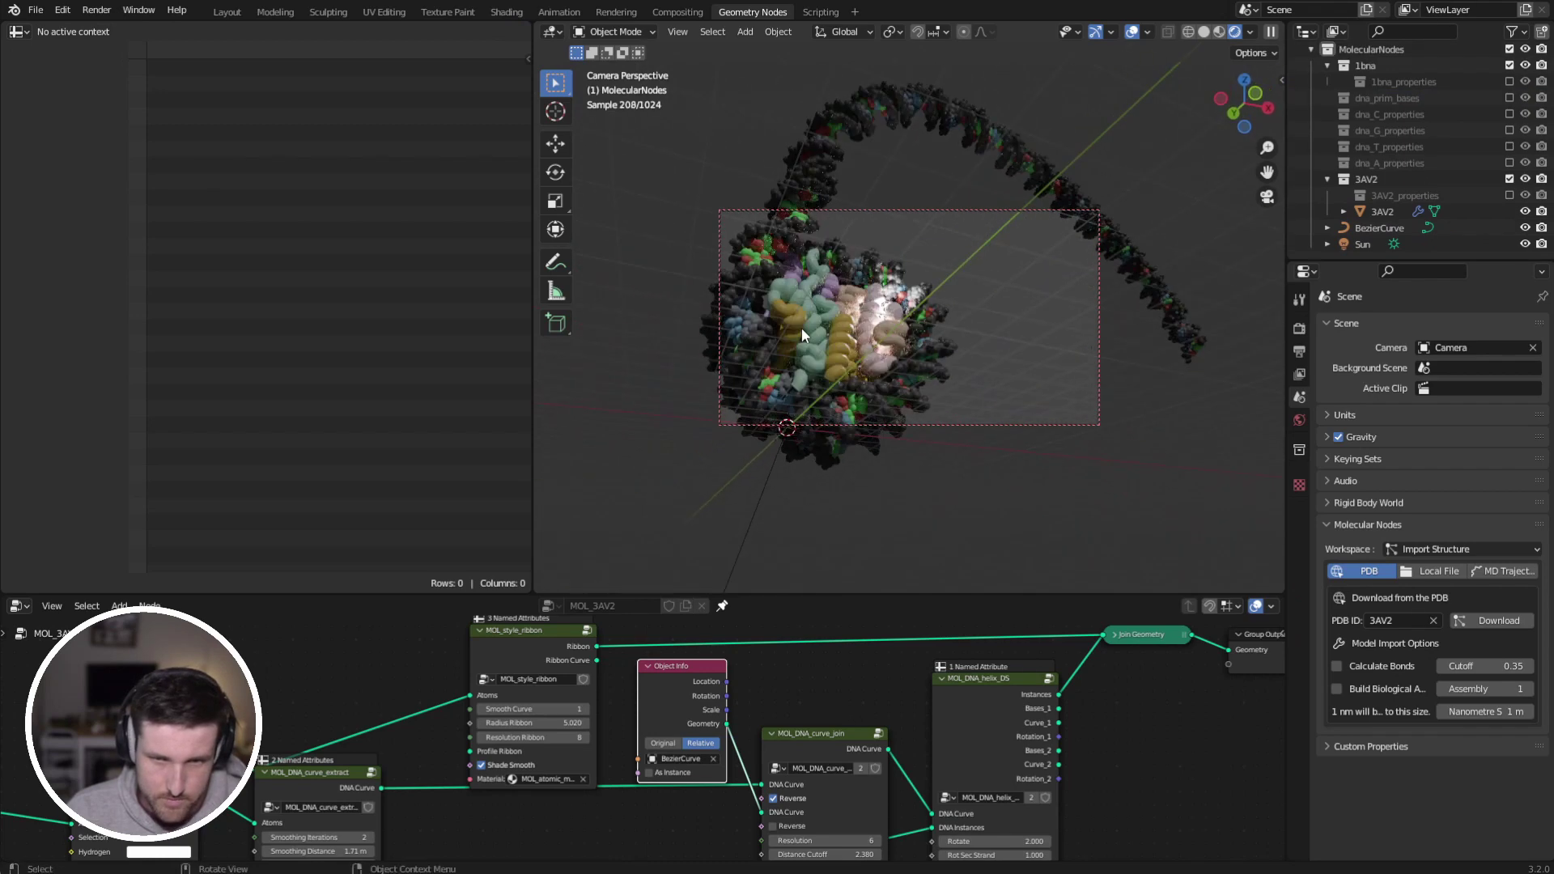
click(888, 305)
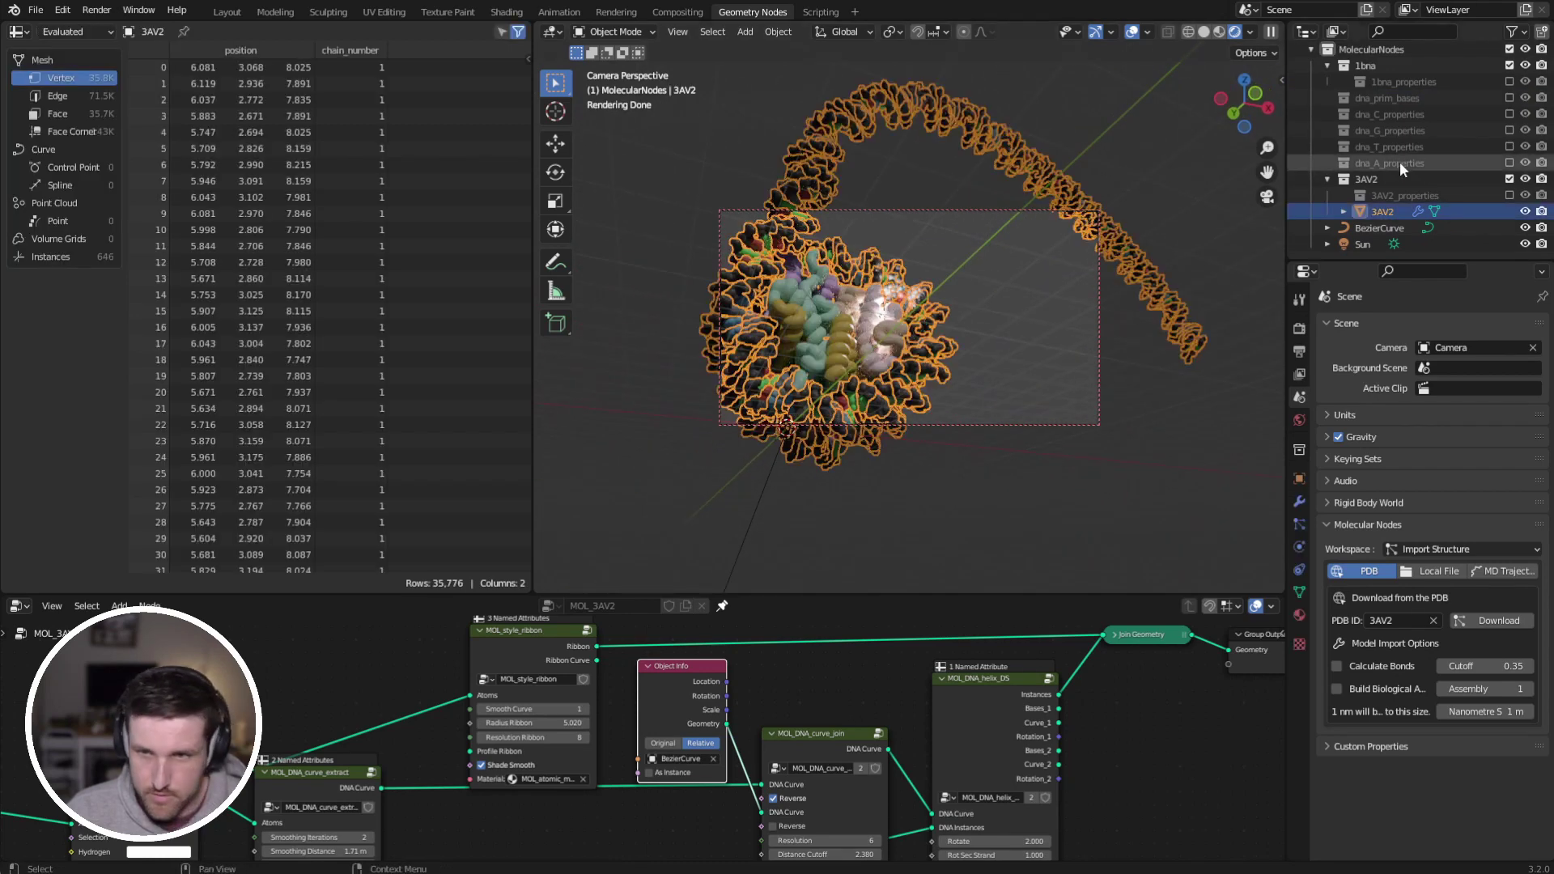
scroll(1400, 162, up, 3)
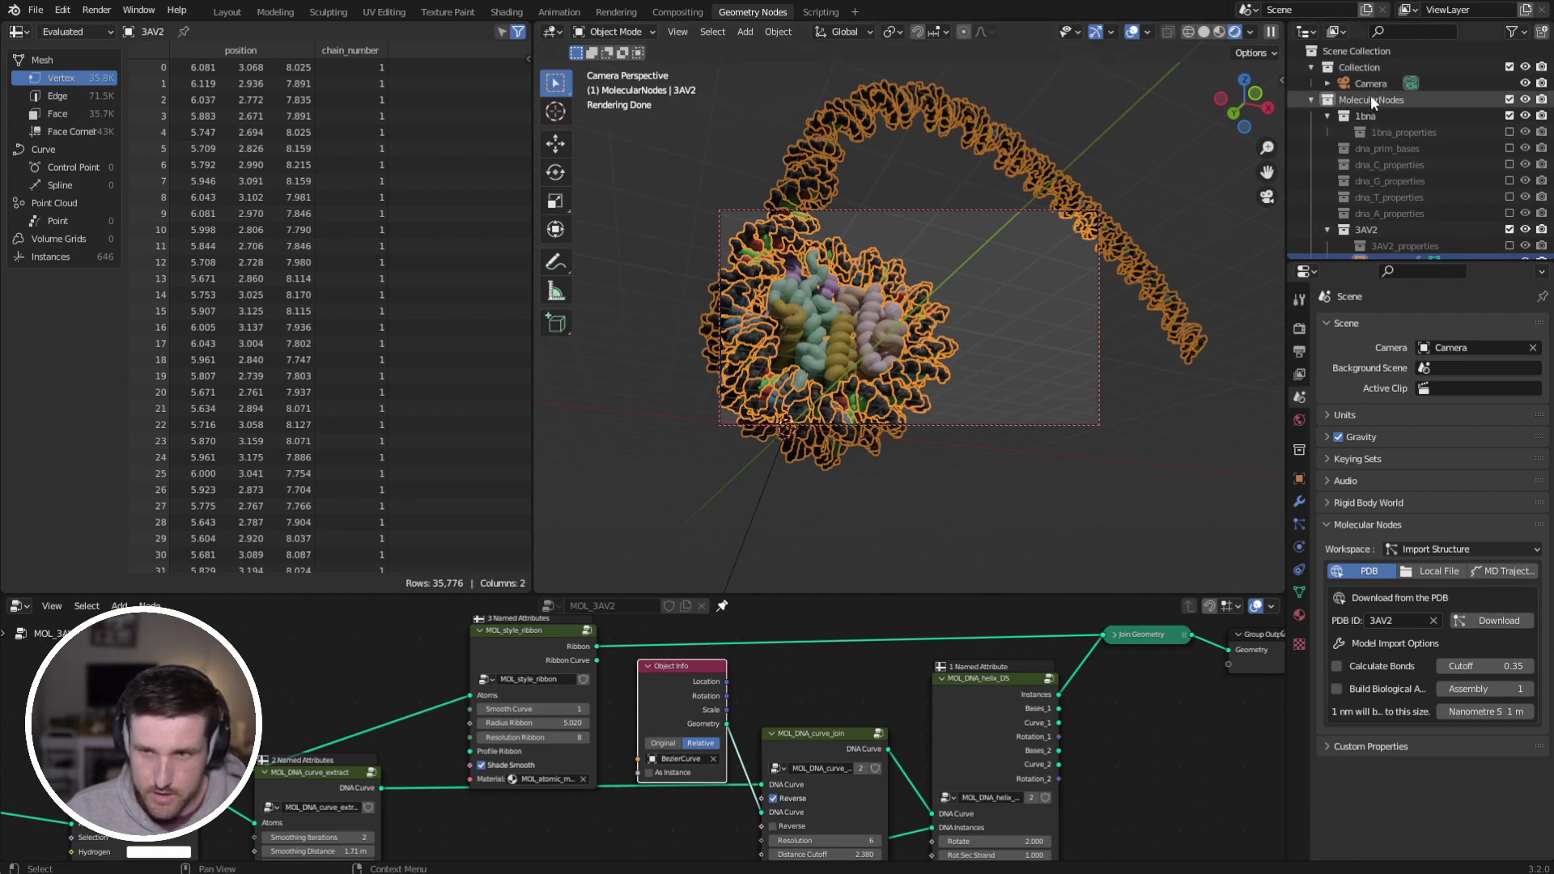
scroll(1309, 246, down, 2)
click(1394, 243)
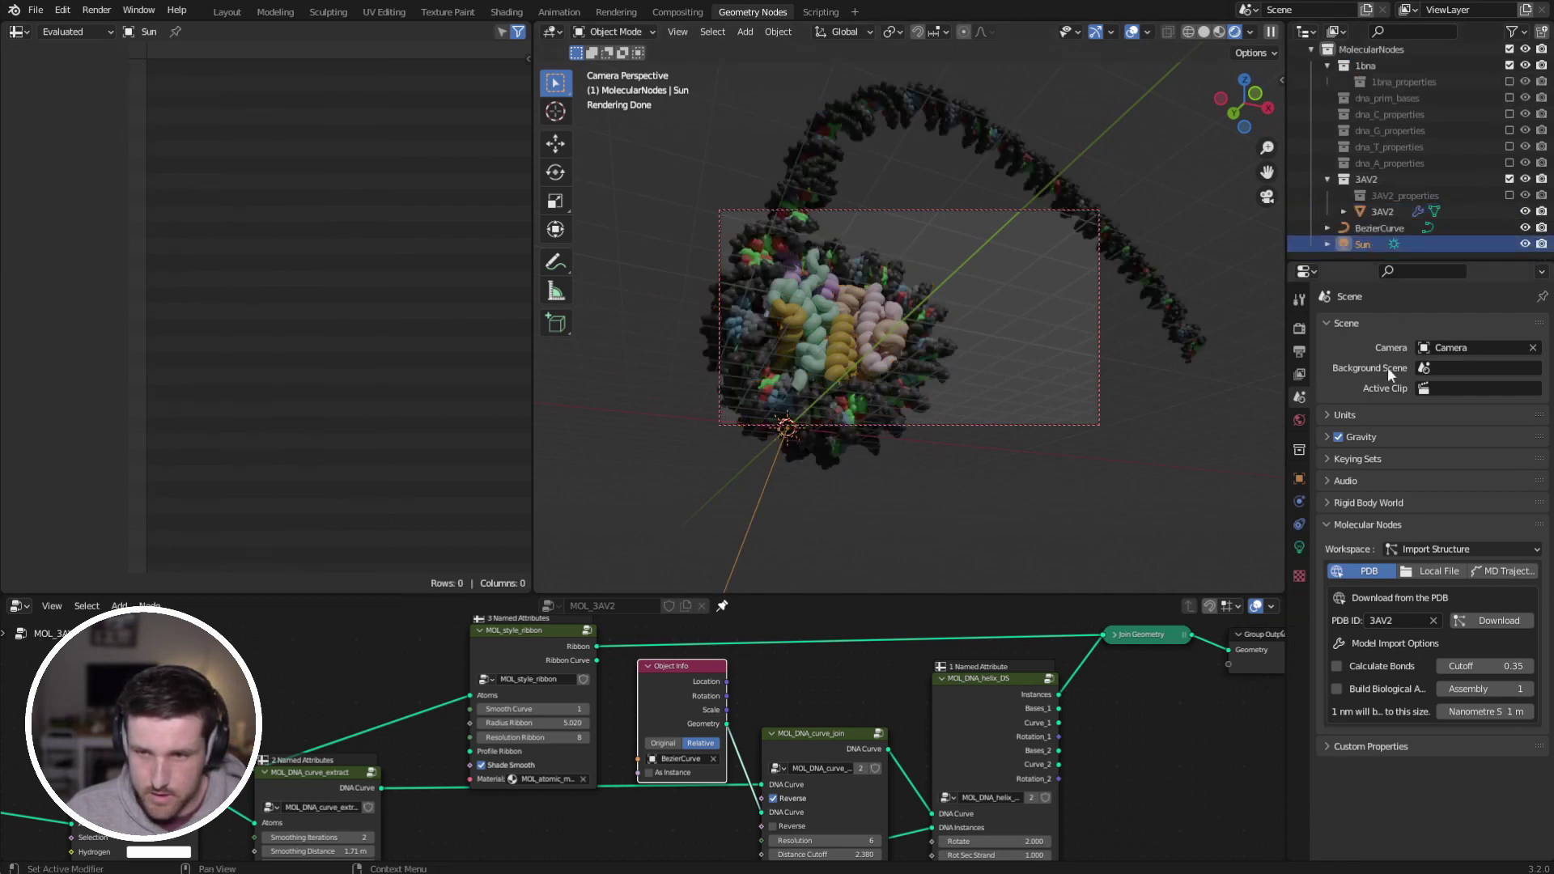
click(1299, 547)
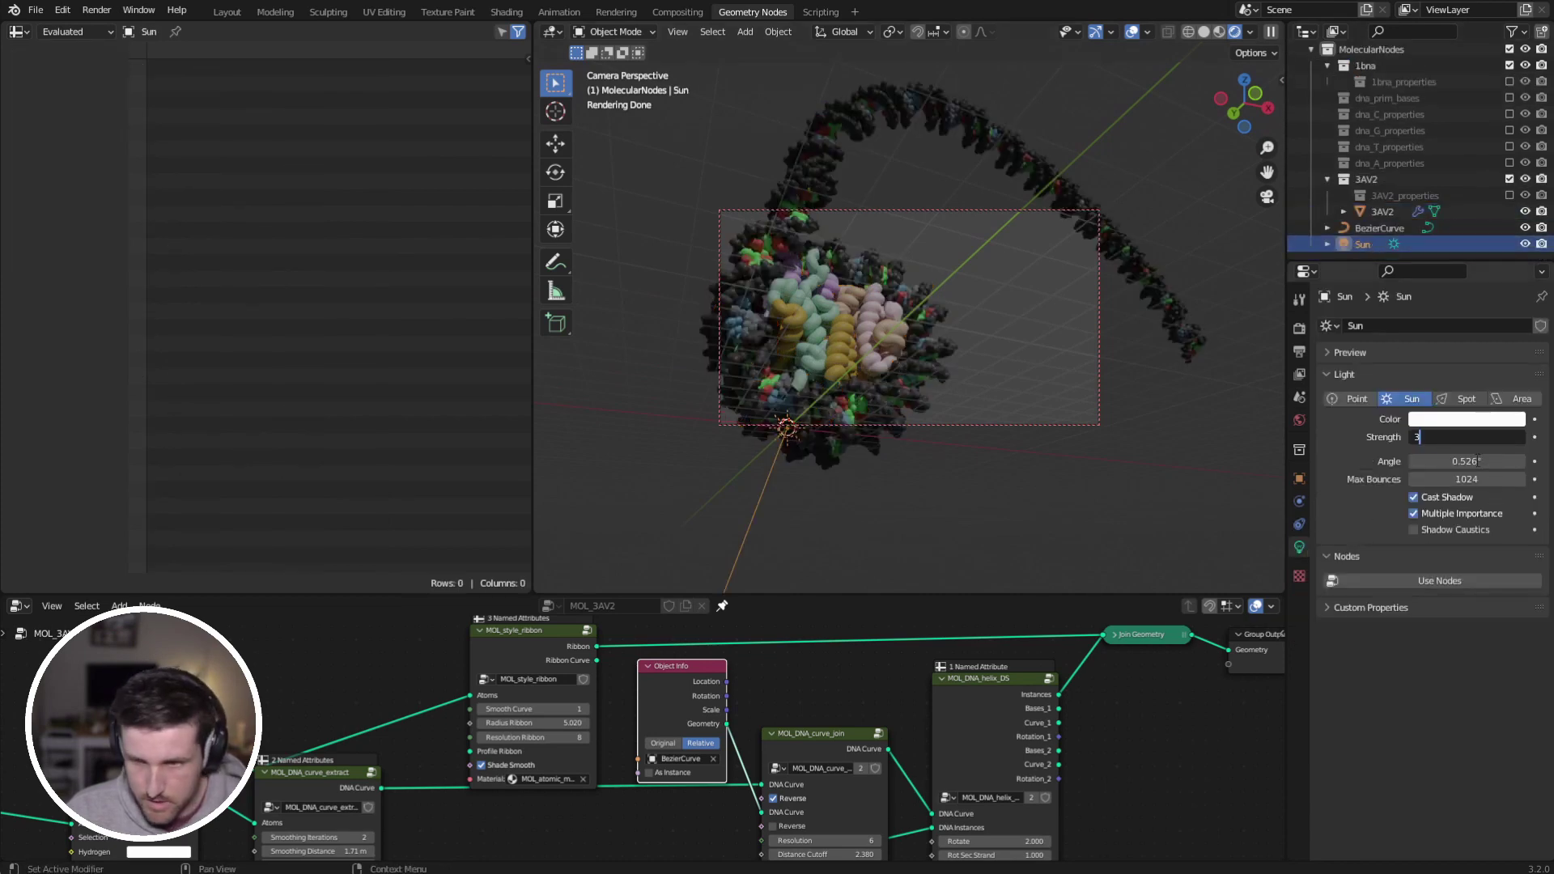
key(Return)
drag(1478, 461, 1505, 460)
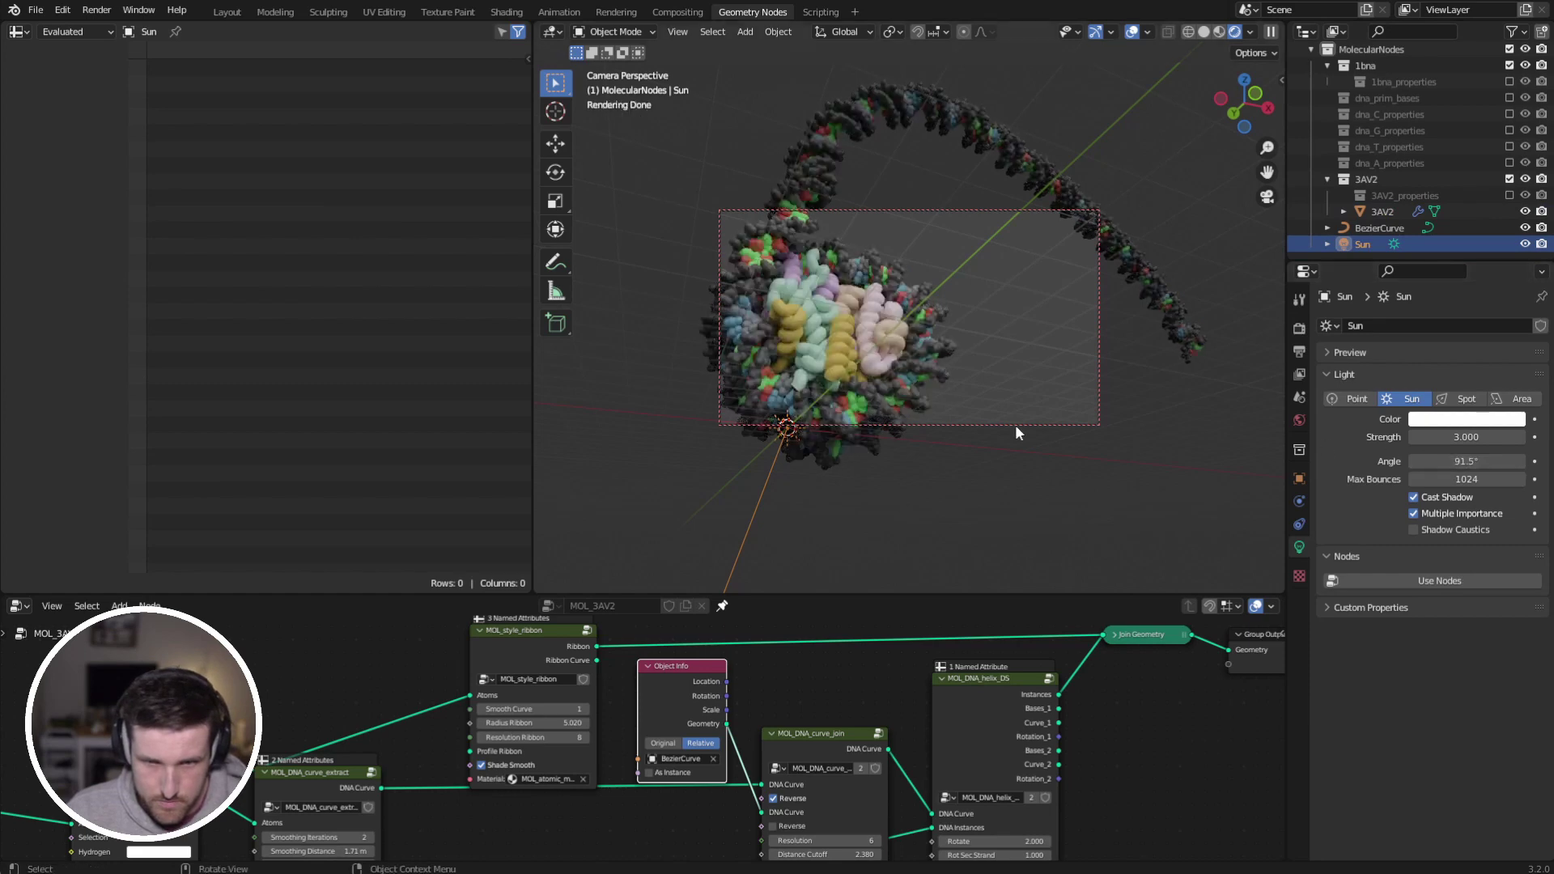
Step: Reframe the camera on the nucleosome and its DNA strand from a more tilted angle
click(929, 347)
scroll(940, 320, down, 2)
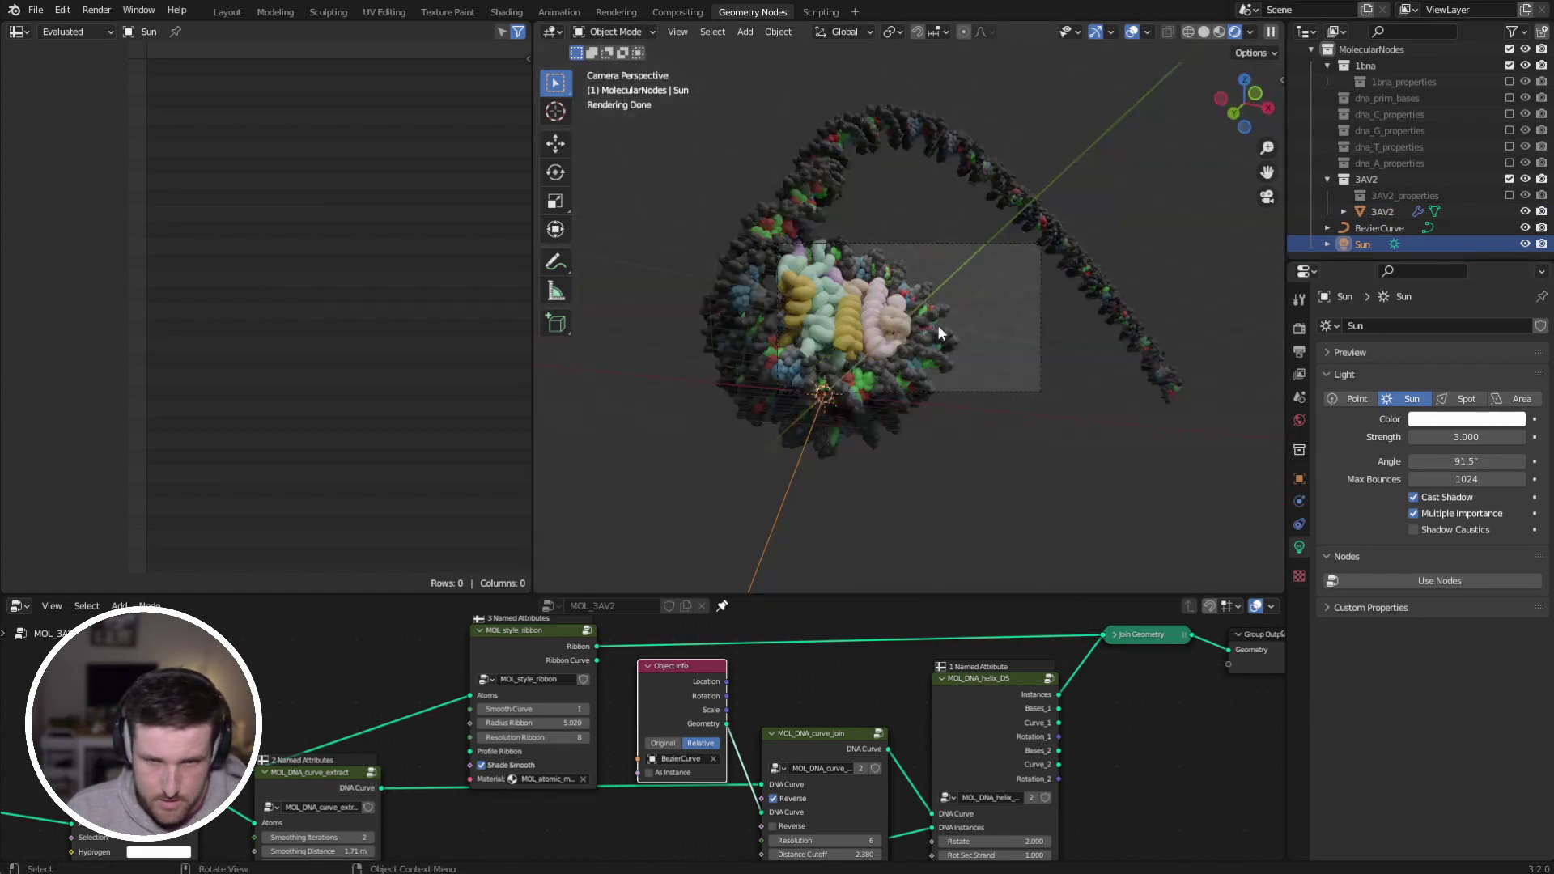
key(q)
click(926, 325)
middle_drag(926, 325, 984, 377)
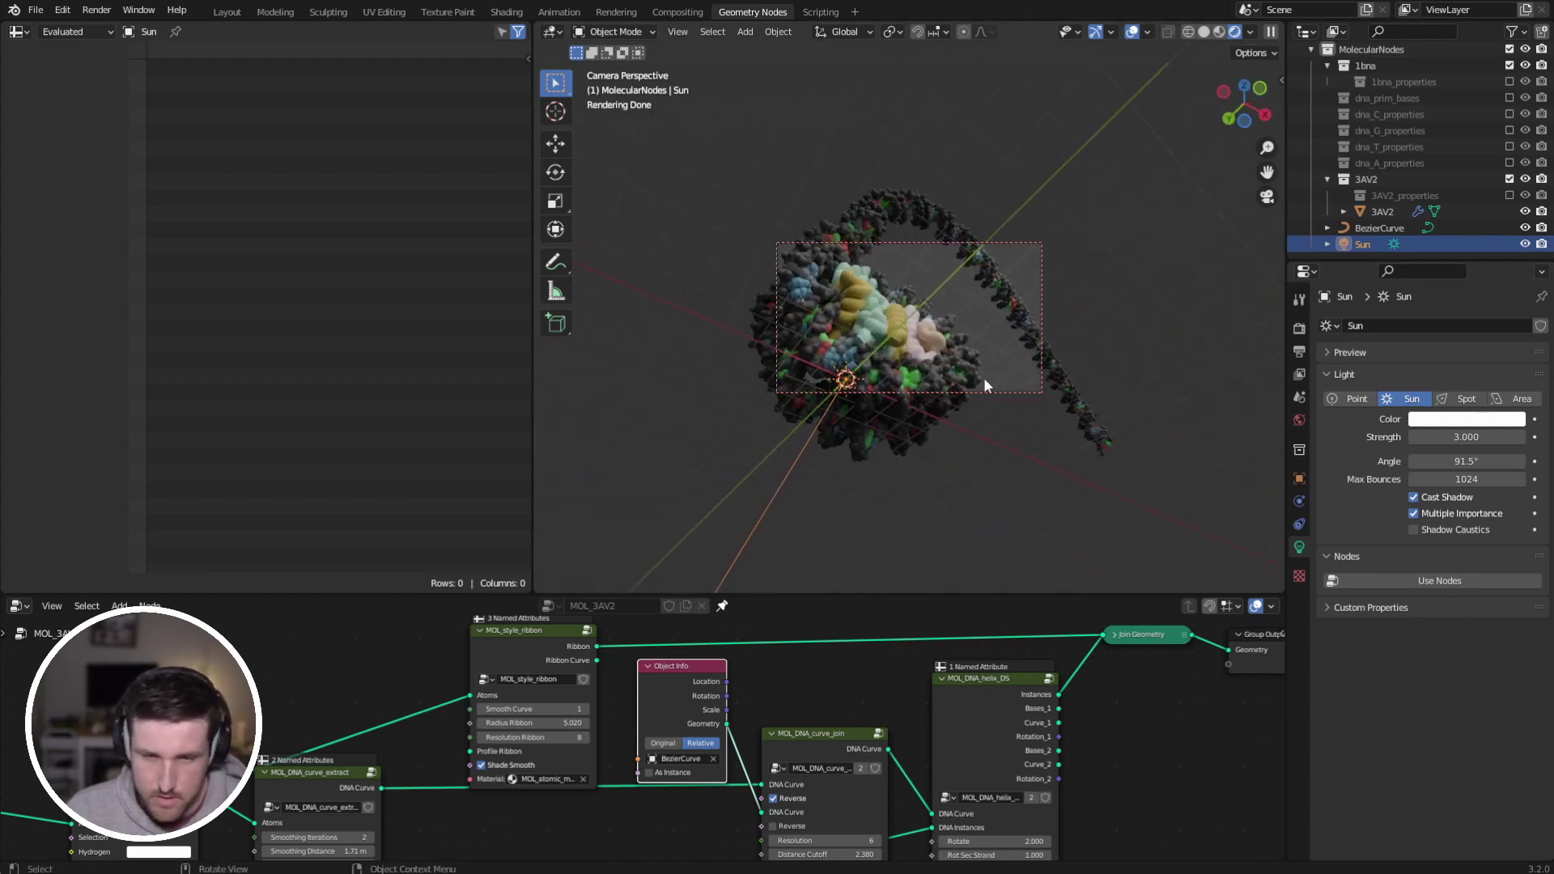
scroll(982, 377, up, 5)
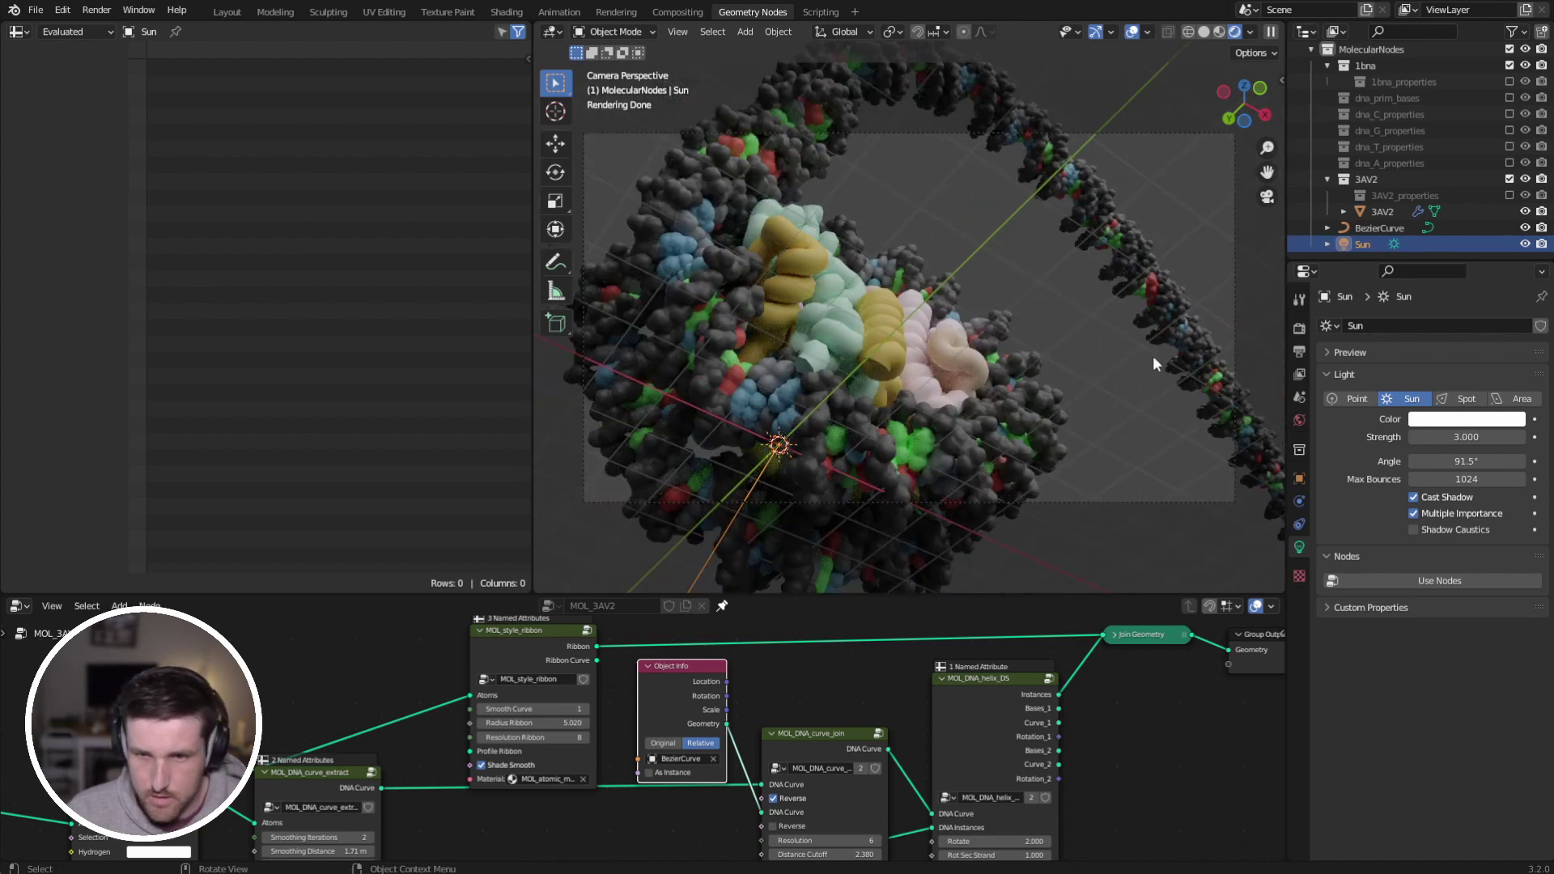
Step: Enable Depth of Field on the Camera and set its F-Stop to 0.1
scroll(1371, 222, up, 3)
click(1364, 83)
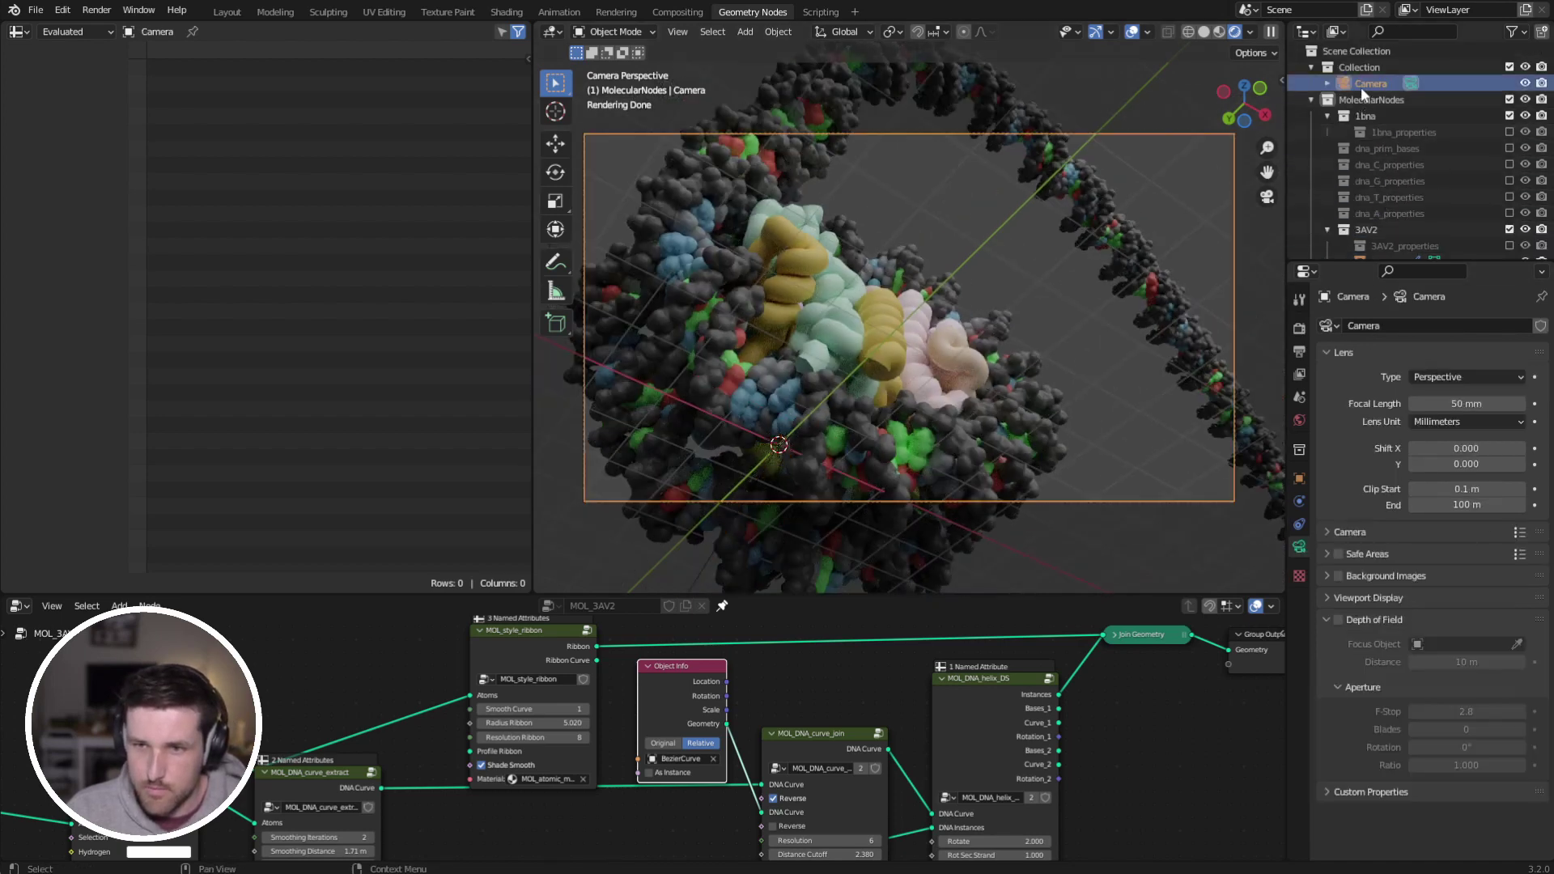
click(1337, 619)
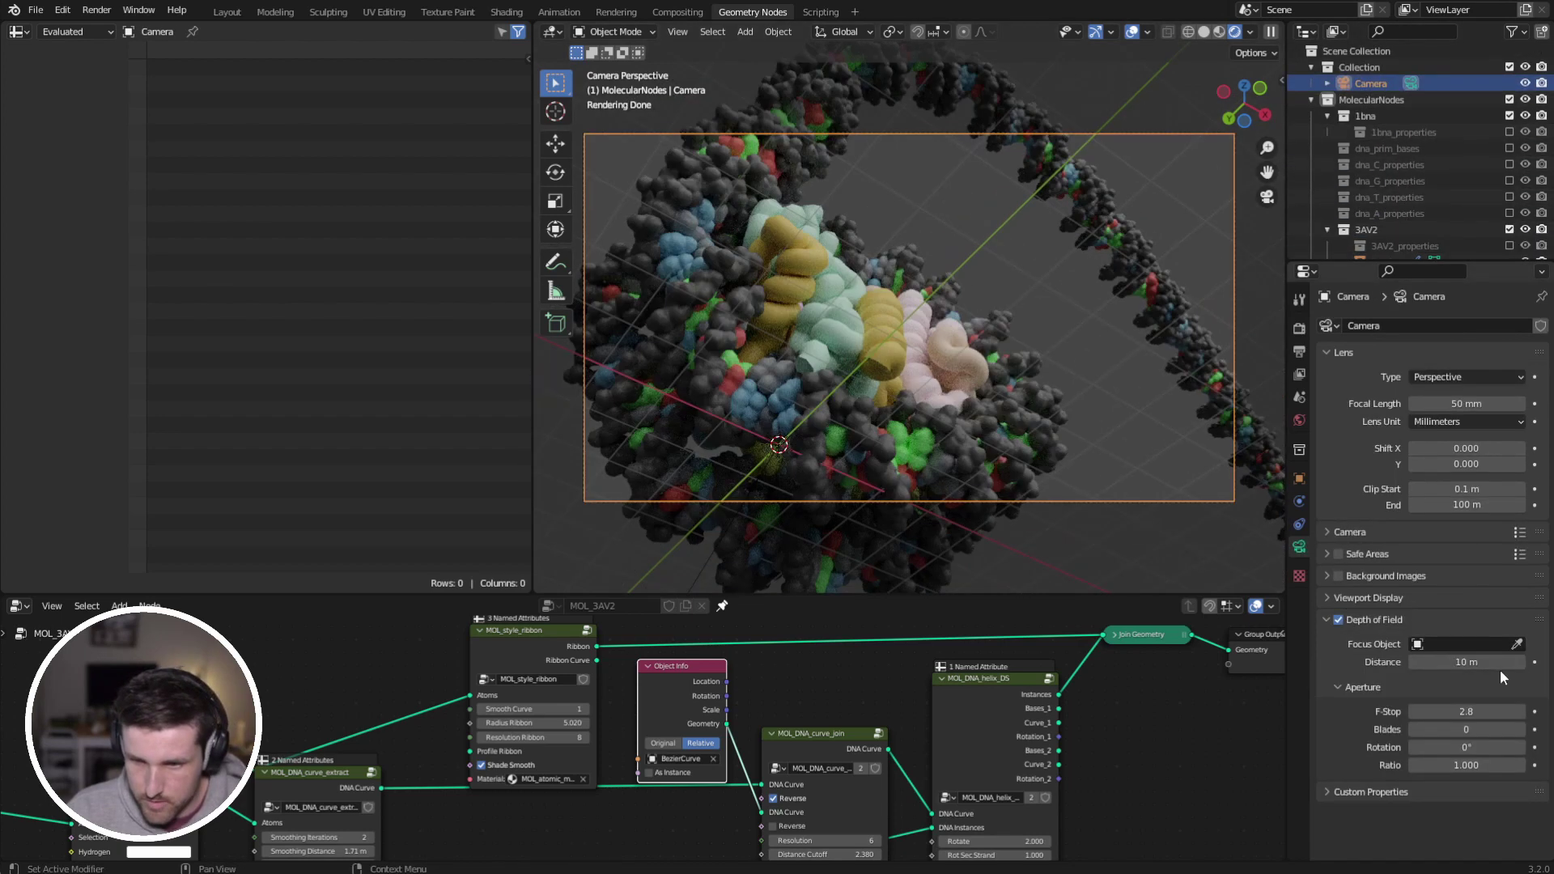
drag(1466, 712, 1477, 704)
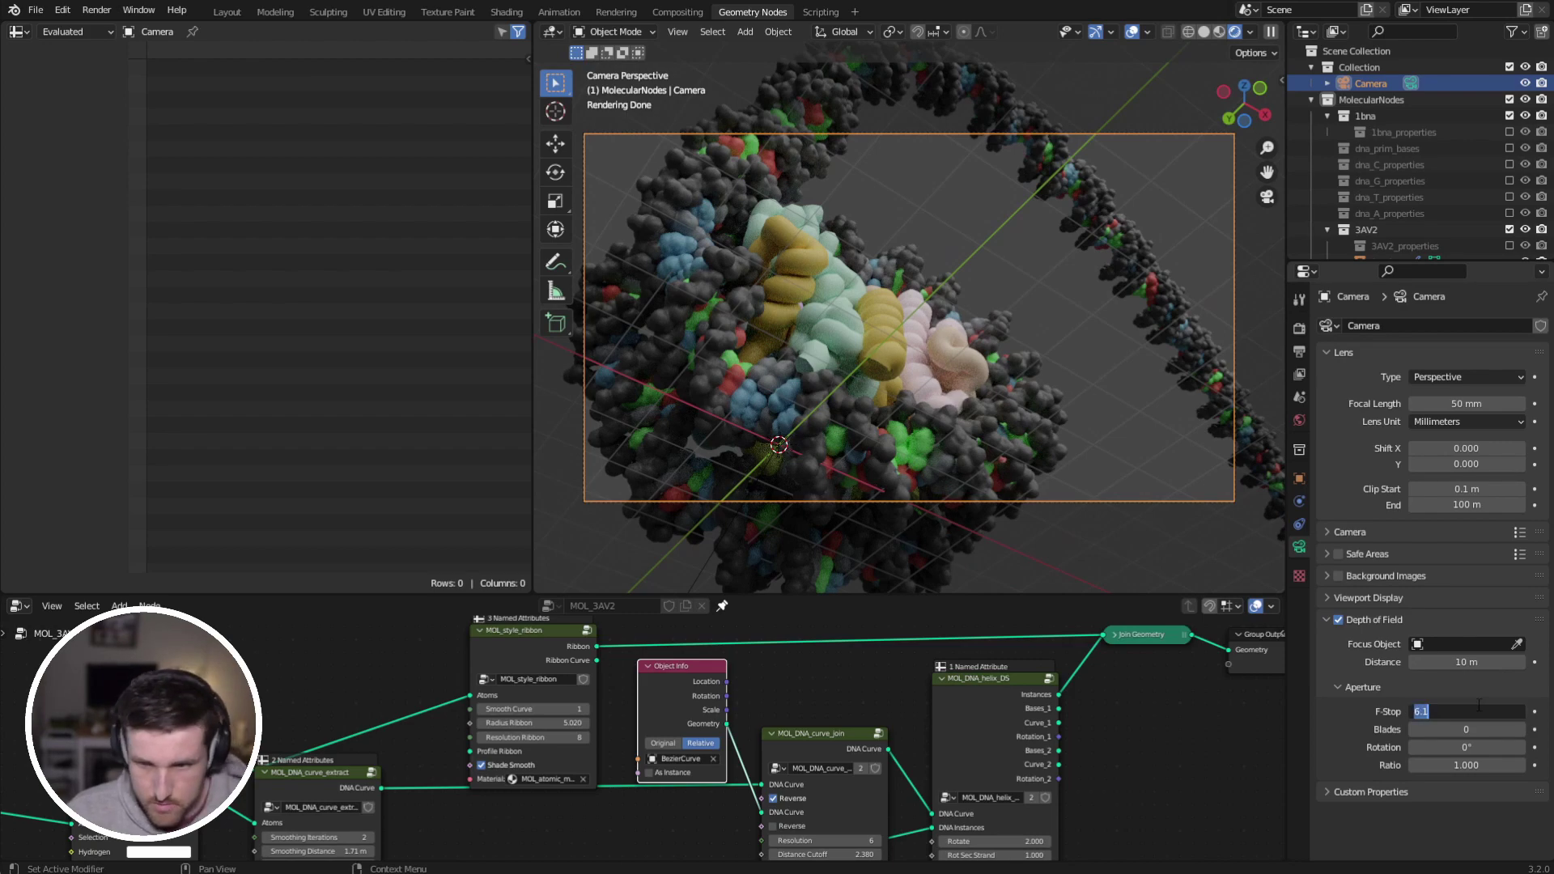
text(.1)
key(Return)
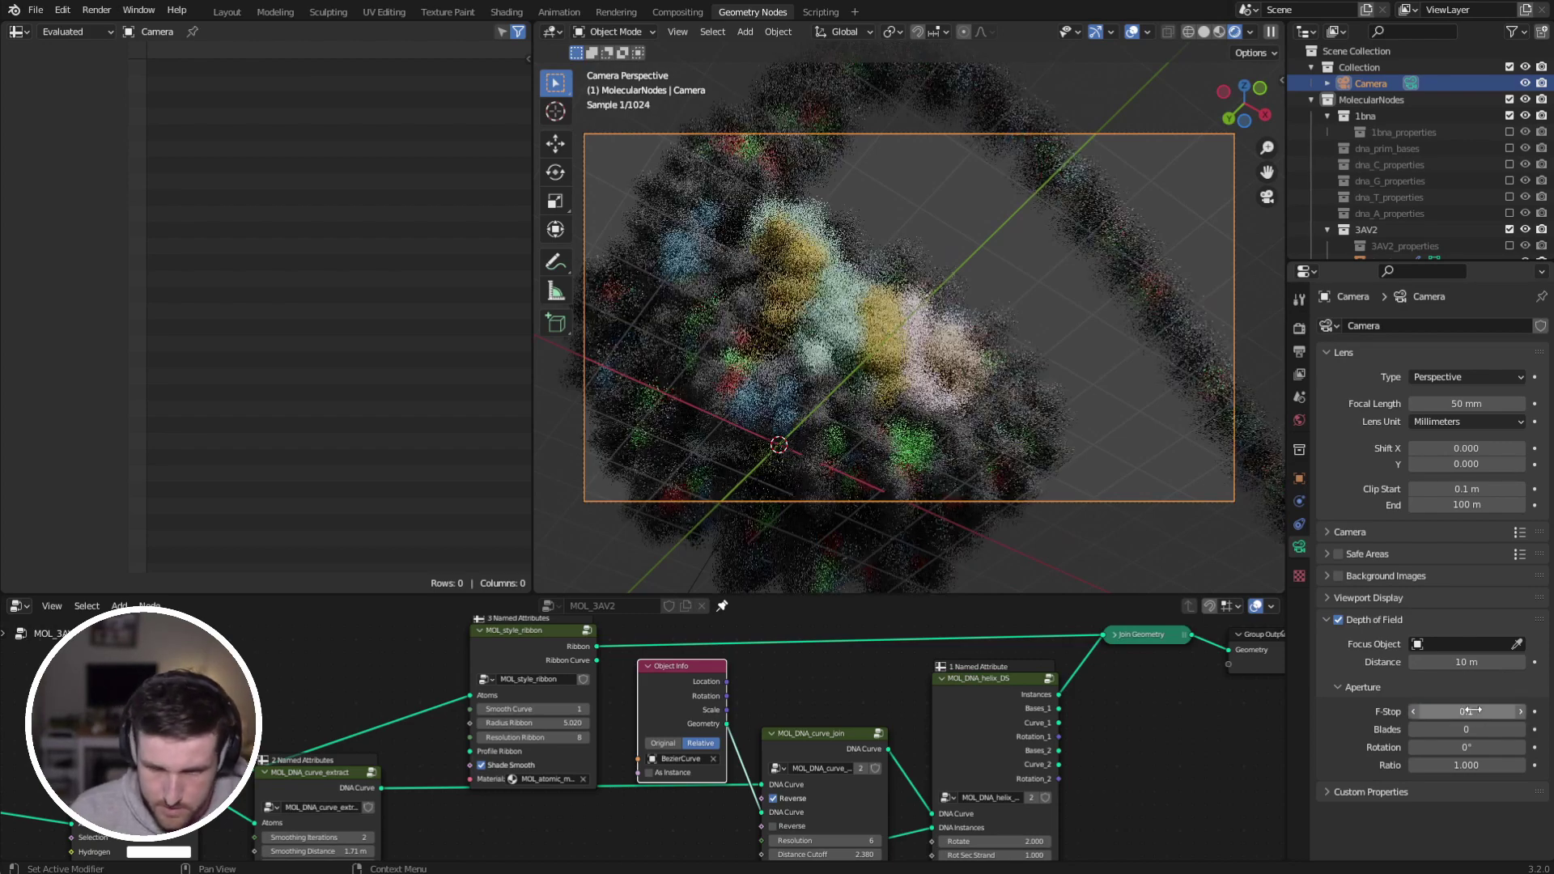
Step: Set the camera's focus distance to 18 m and render the image
mouse_move(1466, 662)
mouse_down()
mouse_move(1514, 662)
mouse_move(1493, 661)
mouse_up()
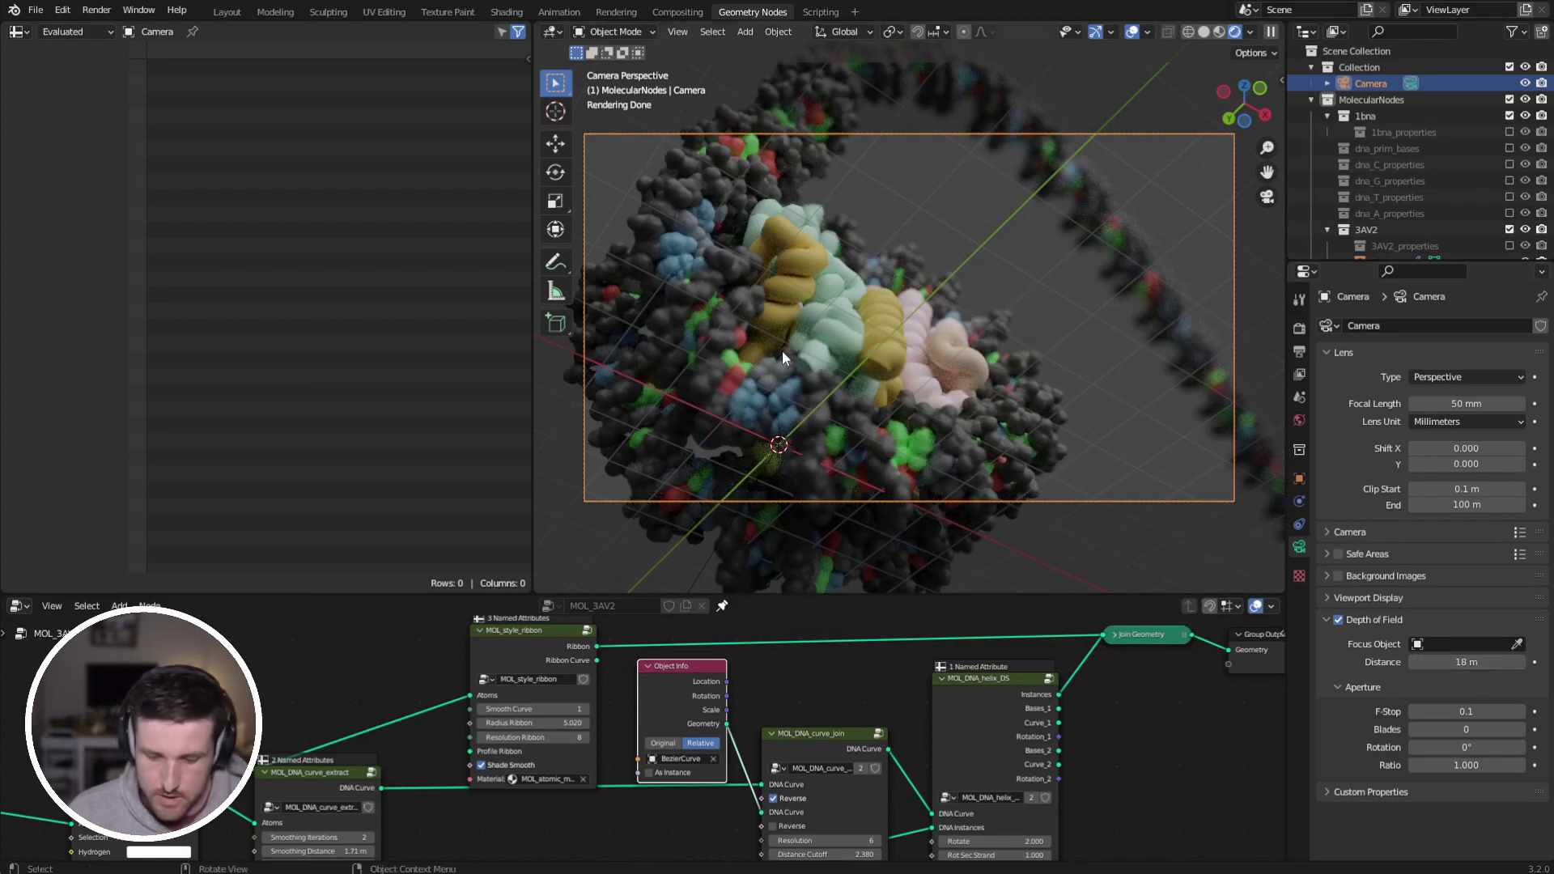
key(F12)
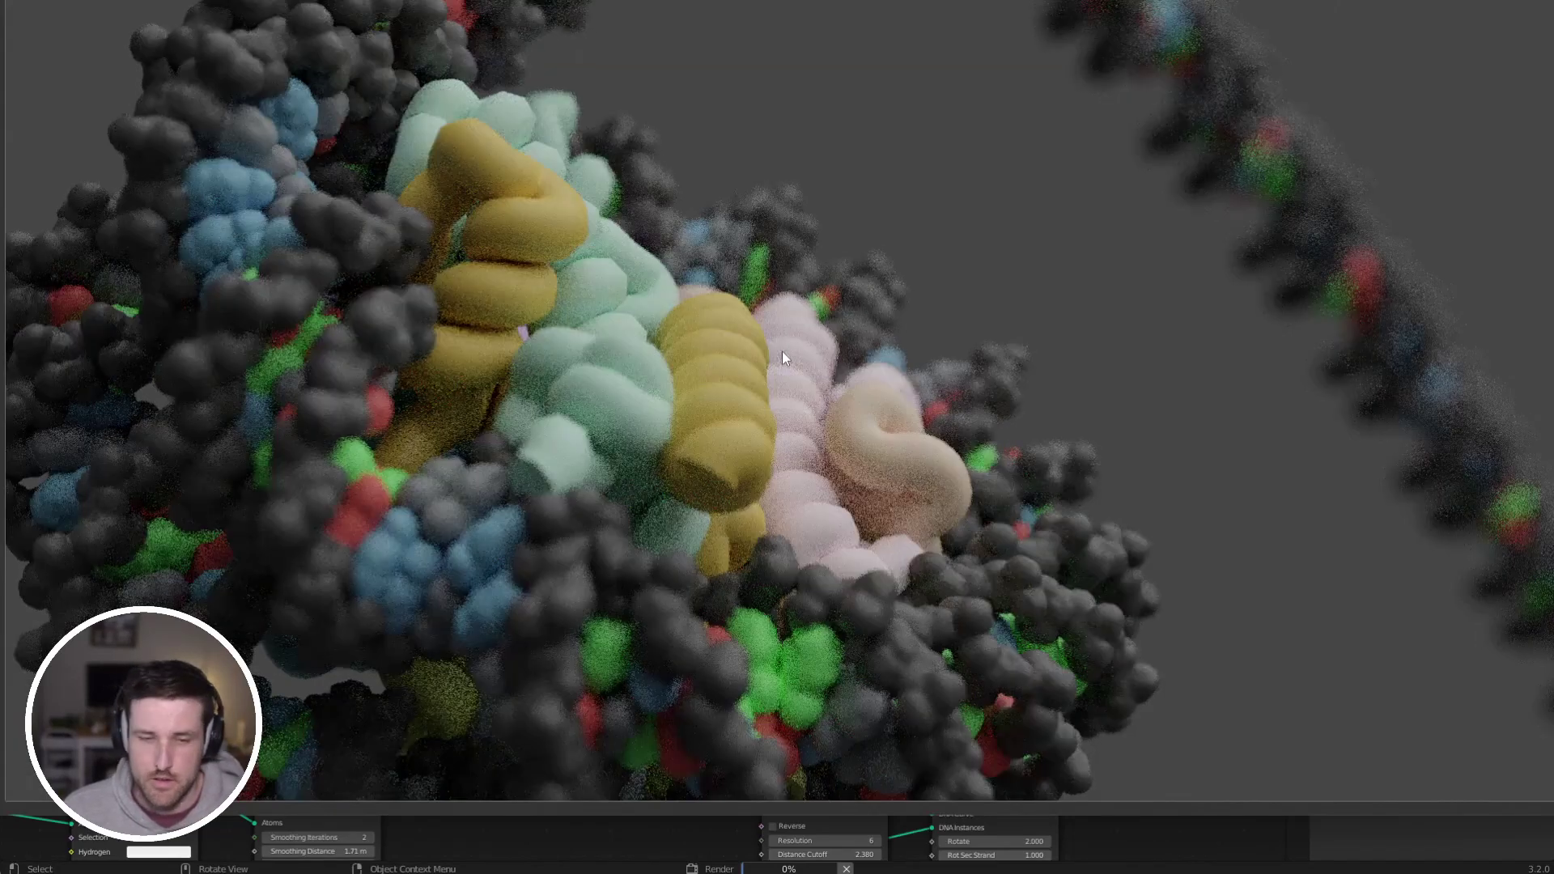